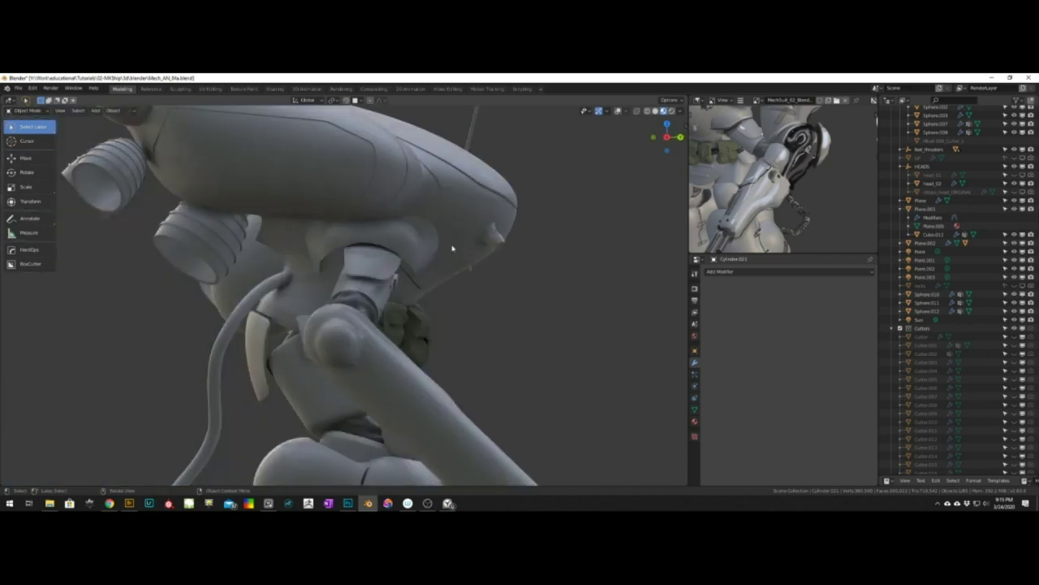
Move the end block of the white arm attachment along its Z and X axes
{"action": "scroll", "coordinate": [350, 247], "scroll_direction": "down", "scroll_amount": 3}
{"action": "left_click", "coordinate": [338, 388]}
{"action": "key", "text": "g"}
{"action": "key", "text": "z"}
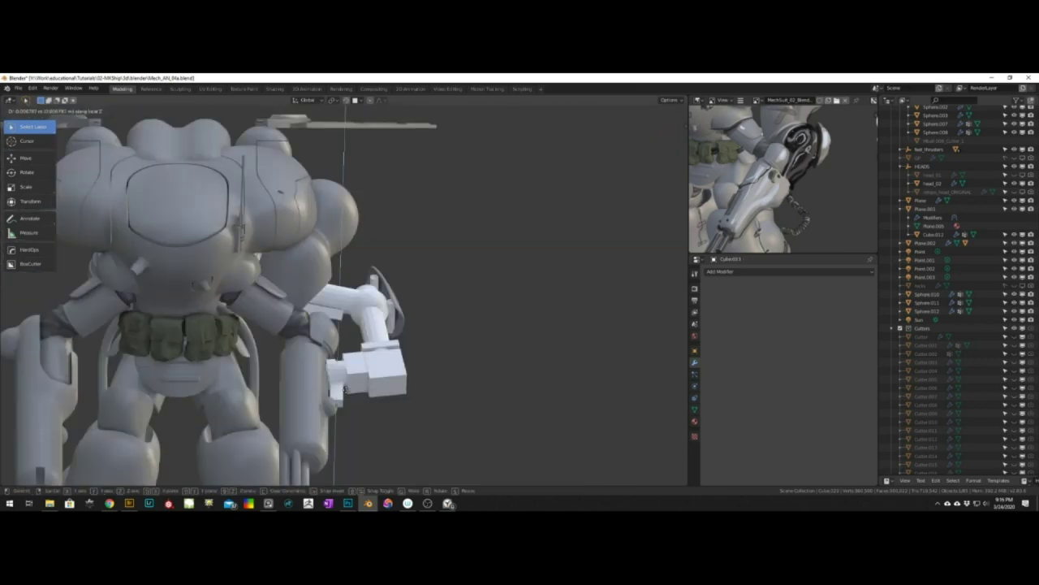
{"action": "key", "text": "x"}
{"action": "left_click", "coordinate": [439, 348]}
Duplicate the selected attachment piece, place the copy on the white arm assembly, and save the file
{"action": "scroll", "coordinate": [406, 317], "scroll_direction": "down", "scroll_amount": 4}
{"action": "middle_click_drag", "start_coordinate": [439, 348], "coordinate": [406, 309]}
{"action": "scroll", "coordinate": [402, 287], "scroll_direction": "up", "scroll_amount": 4}
{"action": "key", "text": "shift+d"}
{"action": "left_click", "coordinate": [442, 307]}
{"action": "scroll", "coordinate": [430, 307], "scroll_direction": "down", "scroll_amount": 5}
{"action": "scroll", "coordinate": [415, 307], "scroll_direction": "up", "scroll_amount": 4}
{"action": "key", "text": "ctrl+s"}
Parent the lower blocks and cylinders of the white arm attachment to its upper joint piece
{"action": "left_click", "coordinate": [404, 286]}
{"action": "scroll", "coordinate": [404, 289], "scroll_direction": "down", "scroll_amount": 5}
{"action": "scroll", "coordinate": [442, 272], "scroll_direction": "up", "scroll_amount": 4}
{"action": "left_click", "coordinate": [492, 262]}
{"action": "key", "text": "alt+shift+z"}
{"action": "scroll", "coordinate": [390, 325], "scroll_direction": "up", "scroll_amount": 3}
{"action": "left_click", "coordinate": [357, 357]}
{"action": "left_click_drag", "start_coordinate": [389, 381], "coordinate": [462, 285], "text": "shift"}
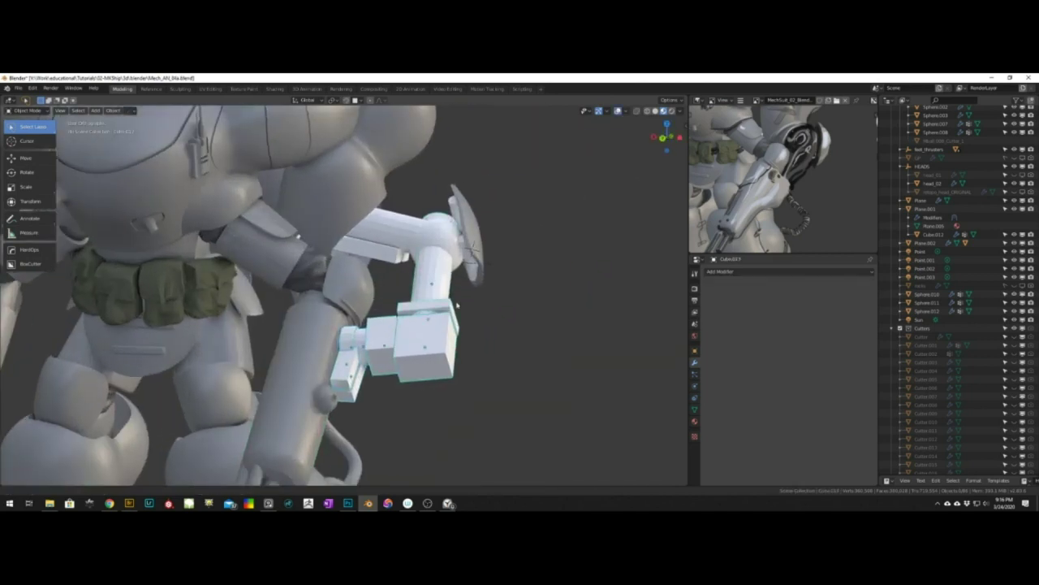
{"action": "mouse_move", "coordinate": [456, 280]}
{"action": "middle_mouse_down"}
{"action": "mouse_move", "coordinate": [439, 273]}
{"action": "mouse_move", "coordinate": [468, 275]}
{"action": "middle_mouse_up"}
{"action": "left_click", "coordinate": [541, 301], "text": "shift"}
{"action": "left_click", "coordinate": [549, 238], "text": "shift"}
{"action": "middle_click_drag", "start_coordinate": [541, 301], "coordinate": [382, 358]}
{"action": "left_click", "coordinate": [510, 243], "text": "shift"}
{"action": "key", "text": "ctrl+p"}
{"action": "left_click", "coordinate": [506, 241]}
{"action": "left_click", "coordinate": [528, 249]}
{"action": "left_click", "coordinate": [528, 250]}
{"action": "left_click", "coordinate": [542, 286]}
{"action": "left_click", "coordinate": [544, 281]}
{"action": "key", "text": "g"}
{"action": "right_click", "coordinate": [549, 275]}
Save the file and reposition a piece in the lower part of the arm attachment
{"action": "left_click", "coordinate": [380, 359]}
{"action": "middle_click_drag", "start_coordinate": [380, 359], "coordinate": [406, 376]}
{"action": "middle_click_drag", "start_coordinate": [487, 280], "coordinate": [515, 297]}
{"action": "key", "text": "ctrl+s"}
{"action": "left_click", "coordinate": [406, 345]}
{"action": "middle_click_drag", "start_coordinate": [410, 341], "coordinate": [519, 357]}
{"action": "key", "text": "g"}
{"action": "left_click", "coordinate": [524, 267]}
Move the attachment's cylinder along Z and place a duplicate of it beside the main arm cylinder
{"action": "key", "text": "g"}
{"action": "middle_click_drag", "start_coordinate": [525, 267], "coordinate": [415, 366], "text": "alt"}
{"action": "left_click", "coordinate": [405, 295]}
{"action": "key", "text": "g"}
{"action": "key", "text": "z"}
{"action": "left_click", "coordinate": [396, 346]}
{"action": "key", "text": "shift+d"}
{"action": "left_click", "coordinate": [443, 393]}
{"action": "scroll", "coordinate": [415, 367], "scroll_direction": "down", "scroll_amount": 3}
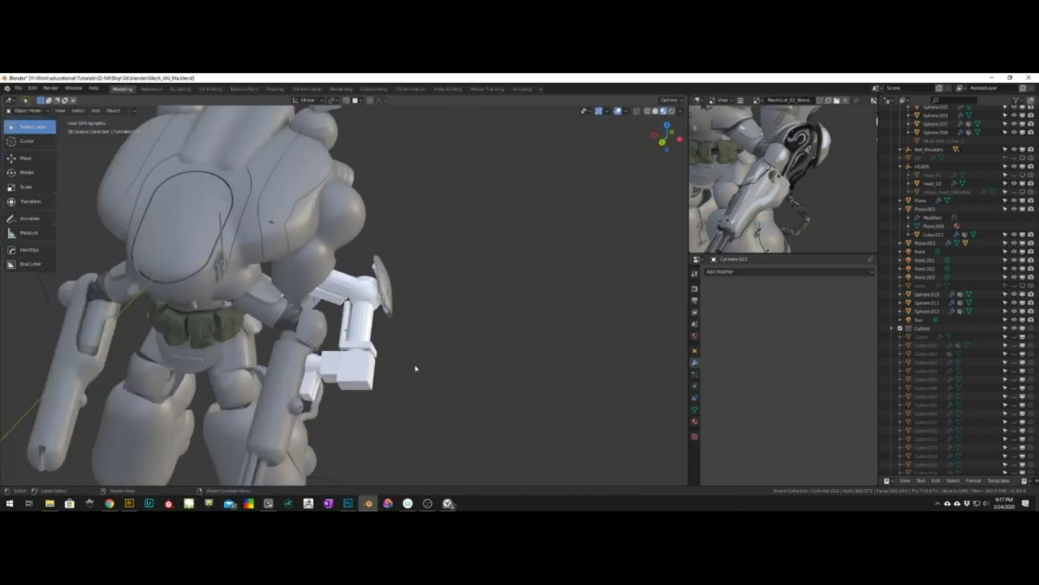
Reposition the flat collar below the arm cylinder and the large block beneath it
{"action": "left_click", "coordinate": [434, 508]}
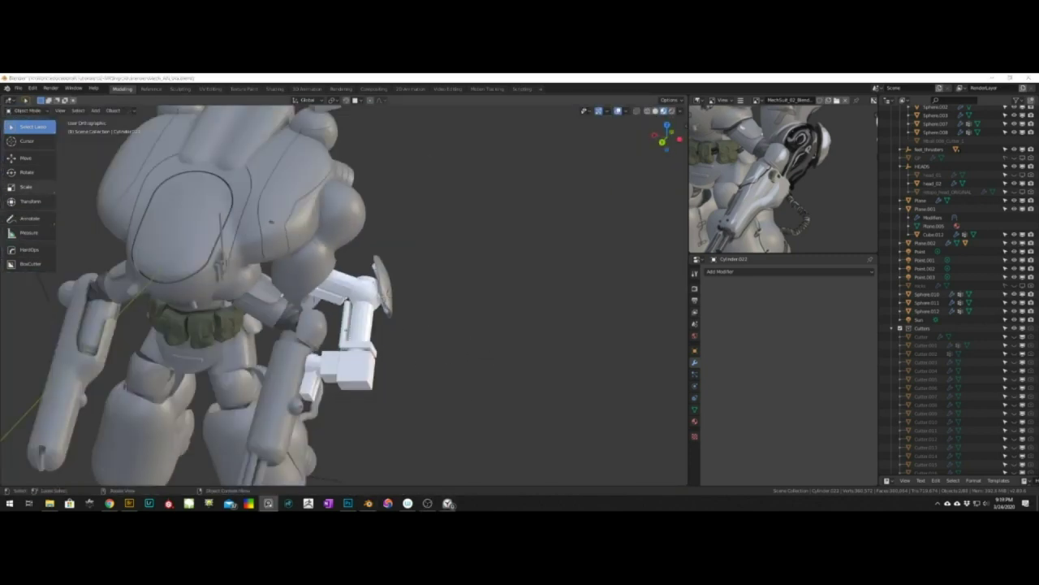
{"action": "left_click", "coordinate": [370, 347]}
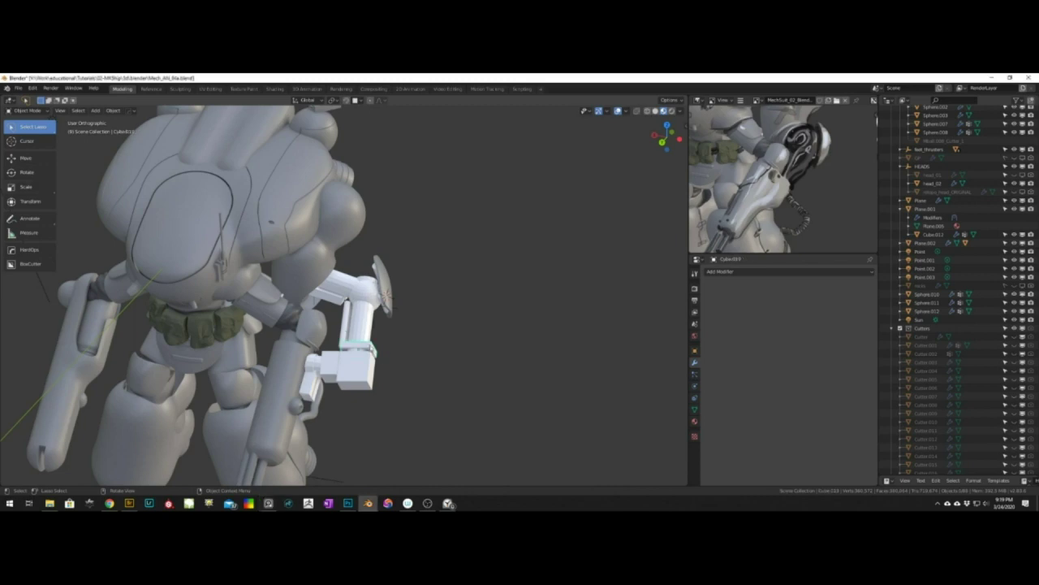
{"action": "key", "text": "g"}
{"action": "middle_click_drag", "start_coordinate": [427, 333], "coordinate": [463, 362], "text": "alt"}
{"action": "left_click", "coordinate": [407, 344]}
{"action": "left_click", "coordinate": [355, 370]}
{"action": "key", "text": "g"}
{"action": "middle_click_drag", "start_coordinate": [398, 357], "coordinate": [492, 371], "text": "alt"}
{"action": "left_click", "coordinate": [413, 355]}
Move the connector piece between the blocks and the mech's forearm along its local Y axis
{"action": "key", "text": "g"}
{"action": "left_click", "coordinate": [328, 376]}
{"action": "left_click", "coordinate": [314, 375]}
{"action": "key", "text": "g"}
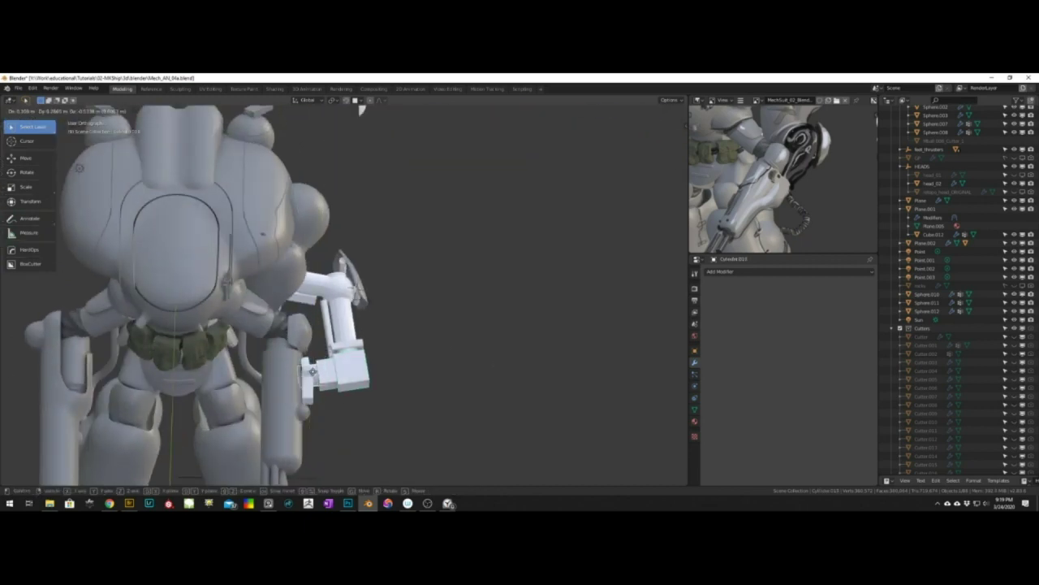
{"action": "key", "text": "y"}
{"action": "key", "text": "y"}
{"action": "left_click", "coordinate": [318, 380]}
{"action": "middle_click_drag", "start_coordinate": [318, 380], "coordinate": [286, 347]}
{"action": "scroll", "coordinate": [286, 347], "scroll_direction": "down", "scroll_amount": 3}
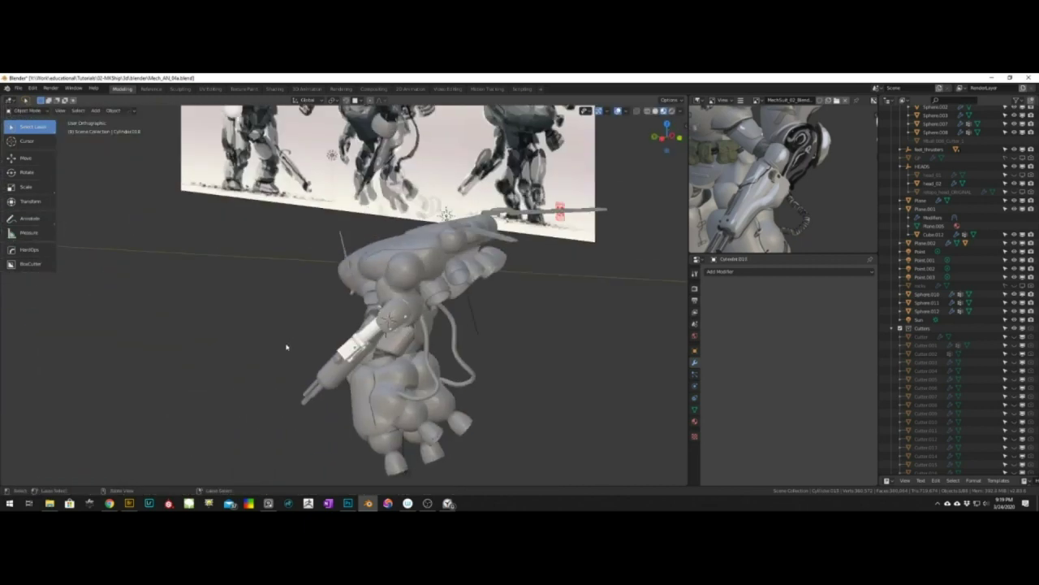
Adjust the positions of the attachment's middle block and the collar above the large block
{"action": "middle_click_drag", "start_coordinate": [479, 350], "coordinate": [374, 389]}
{"action": "scroll", "coordinate": [430, 382], "scroll_direction": "up", "scroll_amount": 4}
{"action": "left_click", "coordinate": [318, 378]}
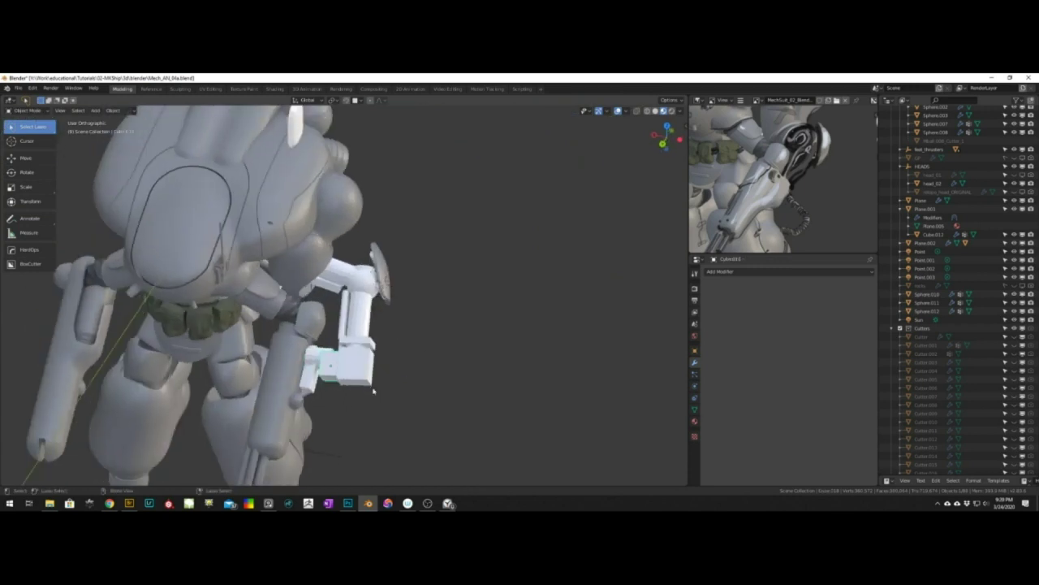
{"action": "key", "text": "g"}
{"action": "left_click", "coordinate": [367, 379]}
{"action": "left_click", "coordinate": [367, 379]}
{"action": "key", "text": "g"}
{"action": "left_click", "coordinate": [406, 359]}
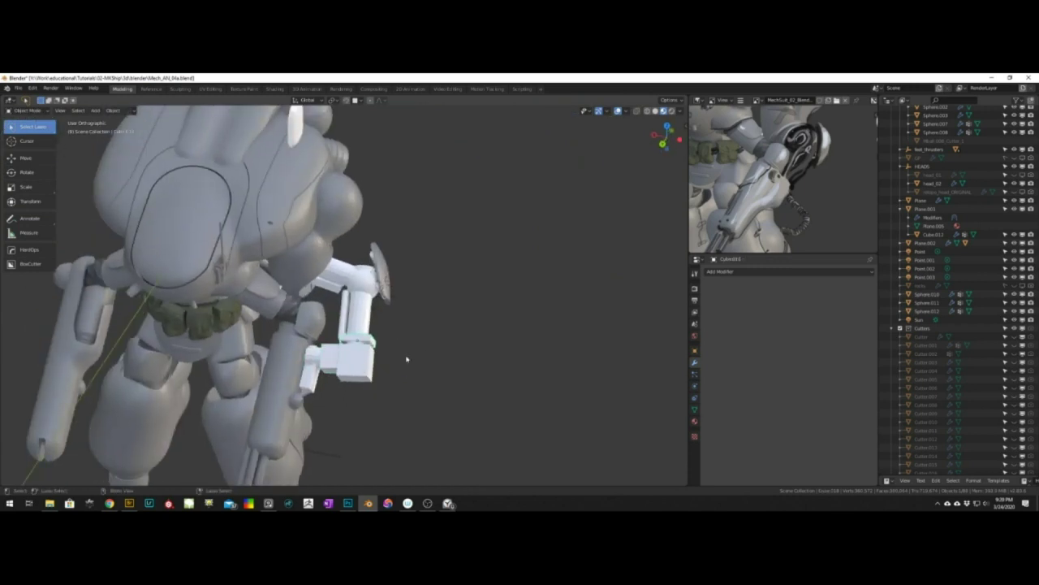
Move the small cylinder behind the round shield along the X axis
{"action": "scroll", "coordinate": [404, 297], "scroll_direction": "up", "scroll_amount": 2}
{"action": "middle_click_drag", "start_coordinate": [410, 343], "coordinate": [365, 295]}
{"action": "left_click", "coordinate": [405, 297]}
{"action": "key", "text": "g"}
{"action": "key", "text": "x"}
{"action": "left_click", "coordinate": [337, 321]}
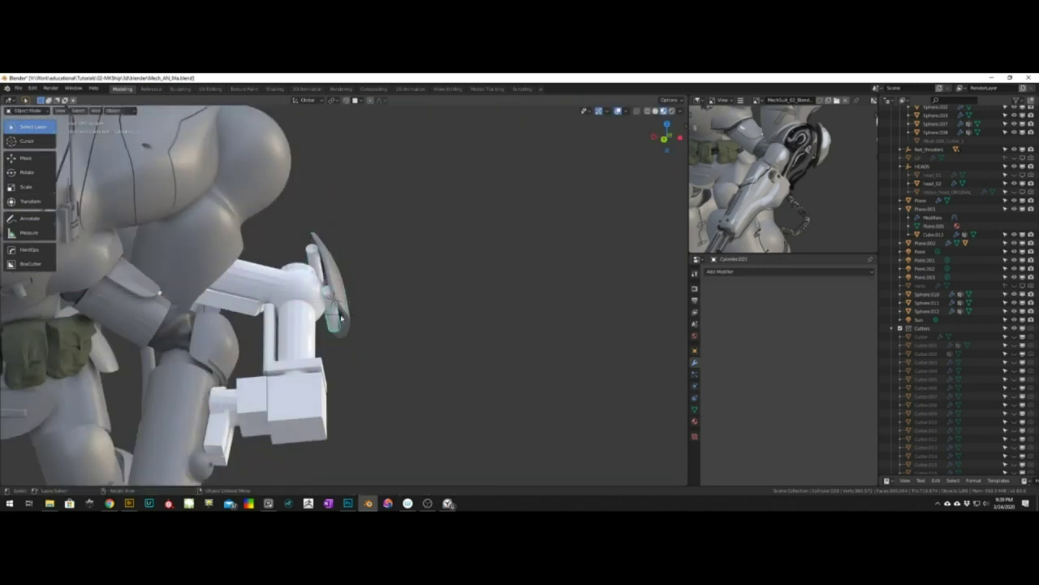
Shift the small cylinder parts behind the round shield along their local Z axis
{"action": "left_click", "coordinate": [328, 294]}
{"action": "left_click", "coordinate": [328, 295], "text": "shift"}
{"action": "key", "text": "g"}
{"action": "key", "text": "x"}
{"action": "key", "text": "x"}
{"action": "key", "text": "y"}
{"action": "key", "text": "y"}
{"action": "key", "text": "z"}
{"action": "key", "text": "z"}
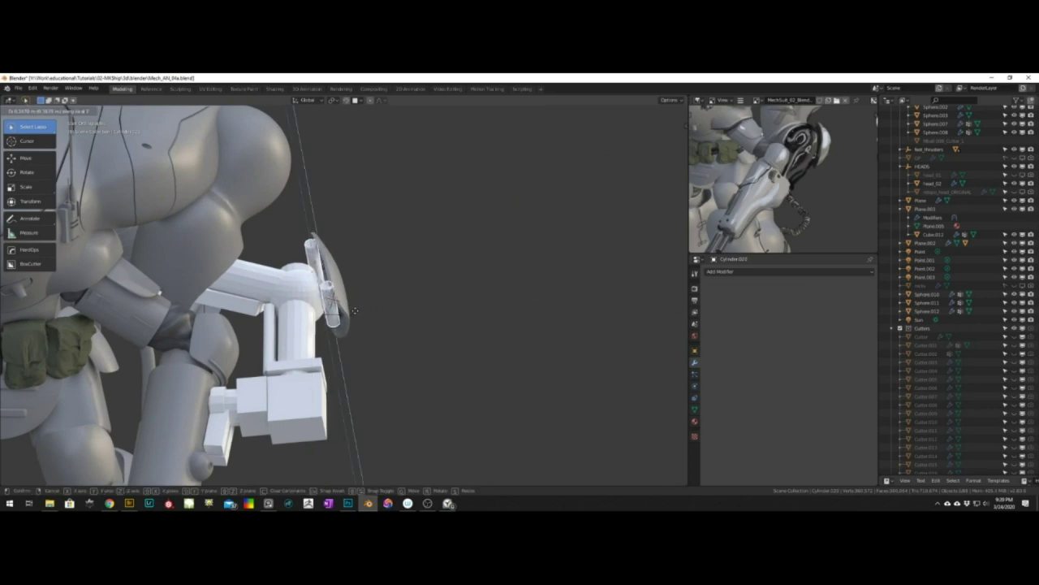
{"action": "left_click", "coordinate": [366, 289]}
{"action": "key", "text": "g"}
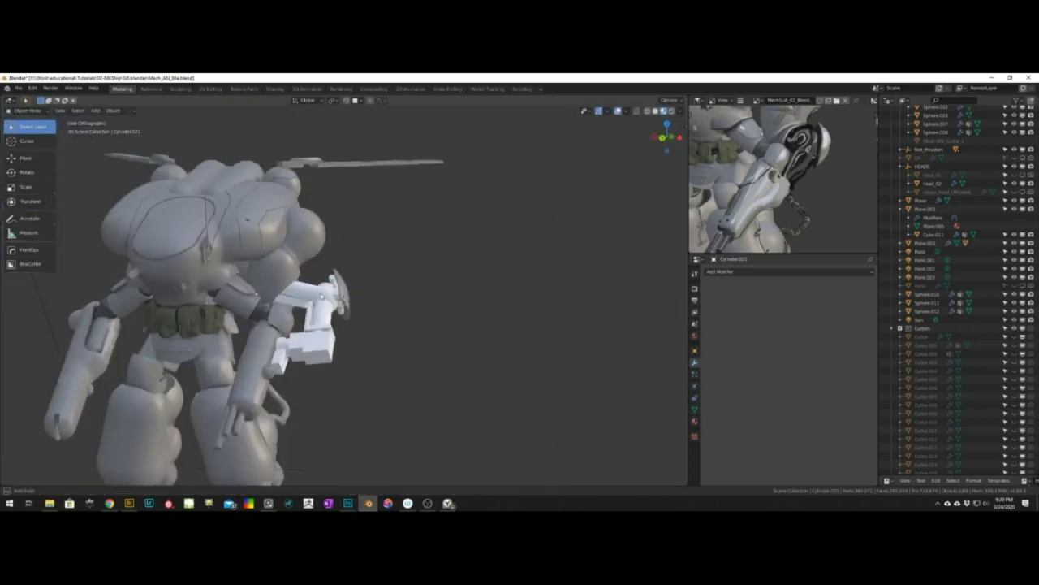
Inspect the mech from behind and rescale the large block at the end of the arm attachment
{"action": "middle_click_drag", "start_coordinate": [244, 308], "coordinate": [311, 302]}
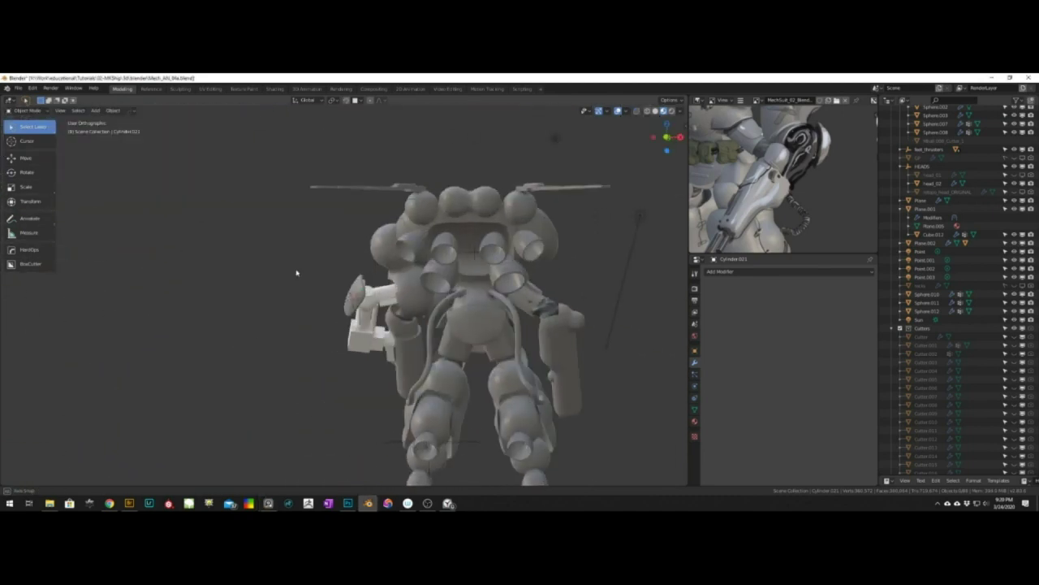
{"action": "middle_click_drag", "start_coordinate": [297, 273], "coordinate": [338, 260]}
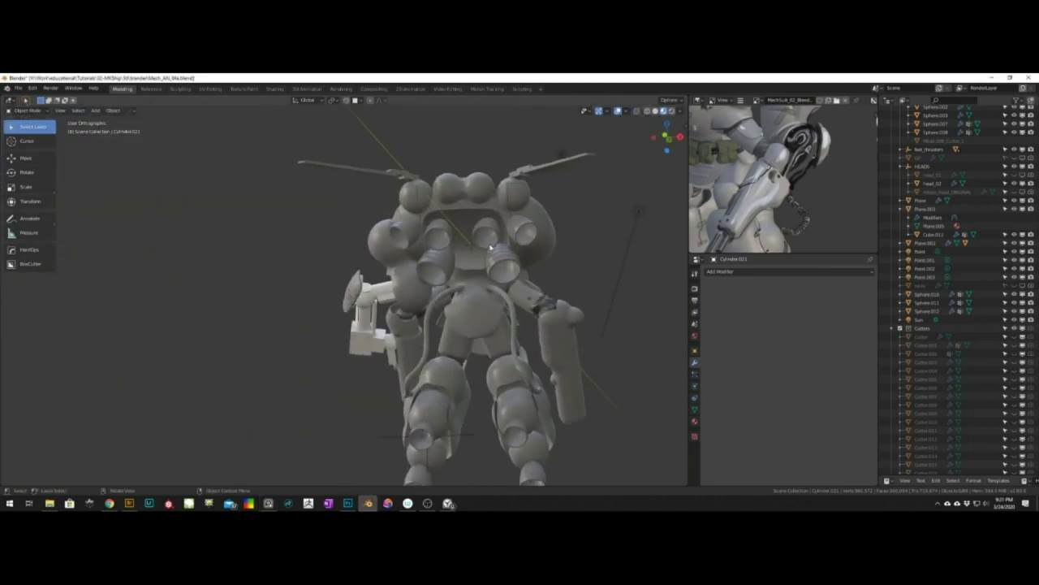
{"action": "middle_click_drag", "start_coordinate": [492, 248], "coordinate": [601, 308]}
{"action": "left_click", "coordinate": [318, 343]}
{"action": "key", "text": "s"}
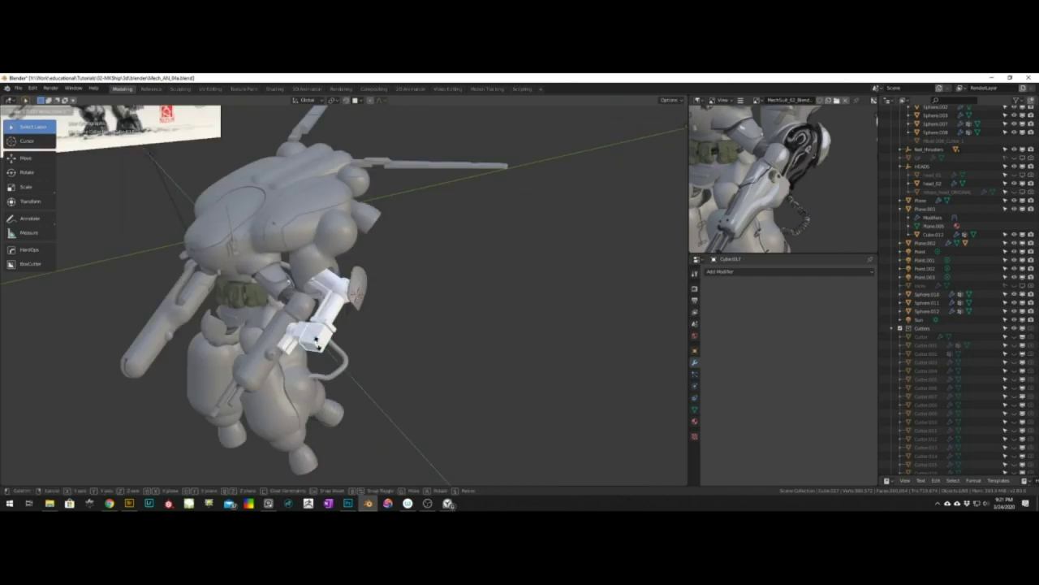
{"action": "left_click", "coordinate": [318, 344]}
Frame the arm attachment's blocks and move the narrow block along its local Z axis
{"action": "key", "text": "KP_Decimal"}
{"action": "scroll", "coordinate": [318, 343], "scroll_direction": "down", "scroll_amount": 5}
{"action": "middle_click_drag", "start_coordinate": [357, 313], "coordinate": [389, 284]}
{"action": "key", "text": "g"}
{"action": "key", "text": "z"}
{"action": "key", "text": "z"}
{"action": "left_click", "coordinate": [390, 286]}
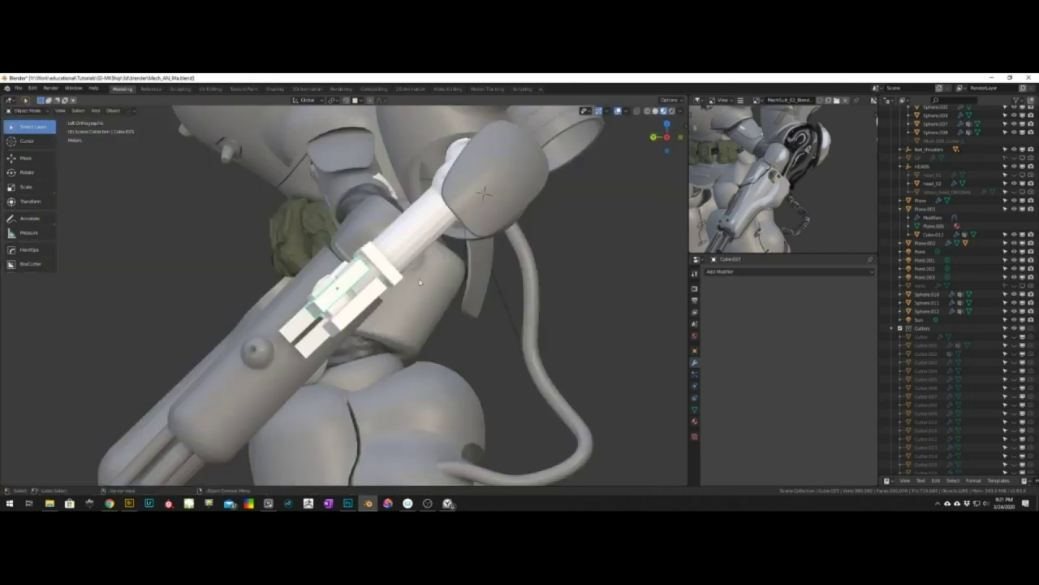
Scale the block beside the collar and move the large block along its local Z axis
{"action": "key", "text": "s"}
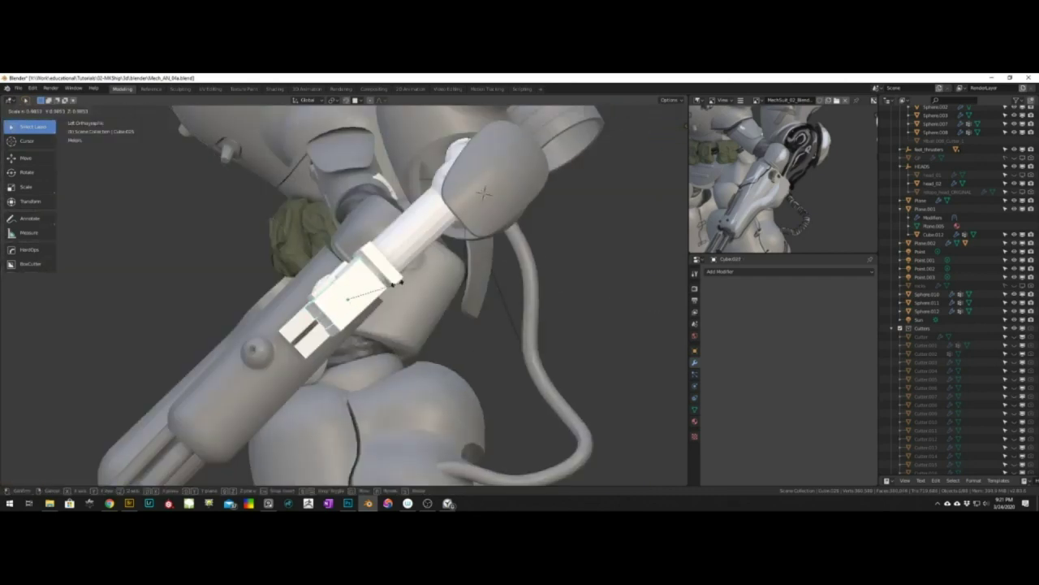
{"action": "left_click", "coordinate": [483, 192]}
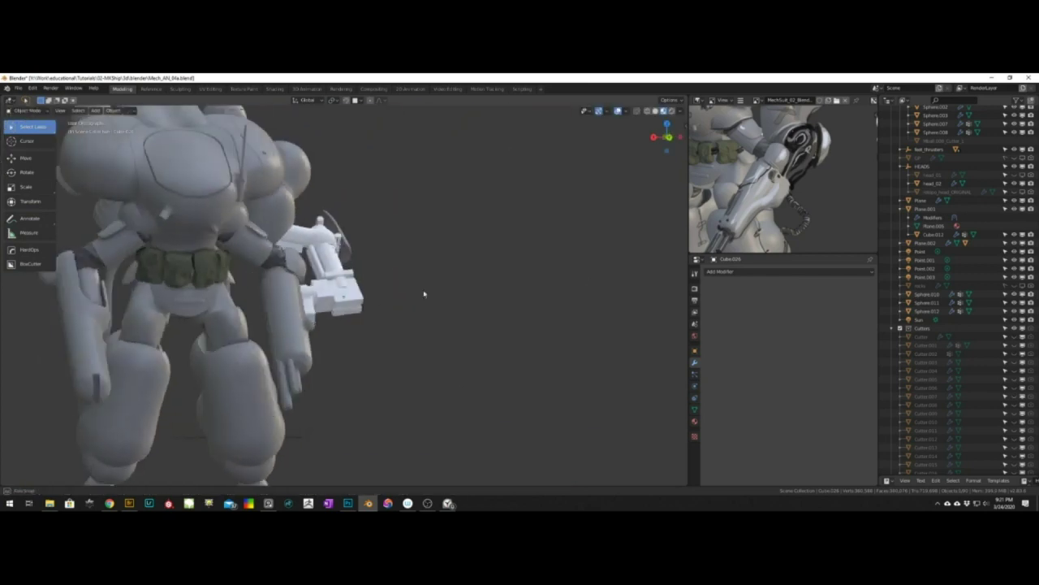
{"action": "scroll", "coordinate": [425, 292], "scroll_direction": "up", "scroll_amount": 5}
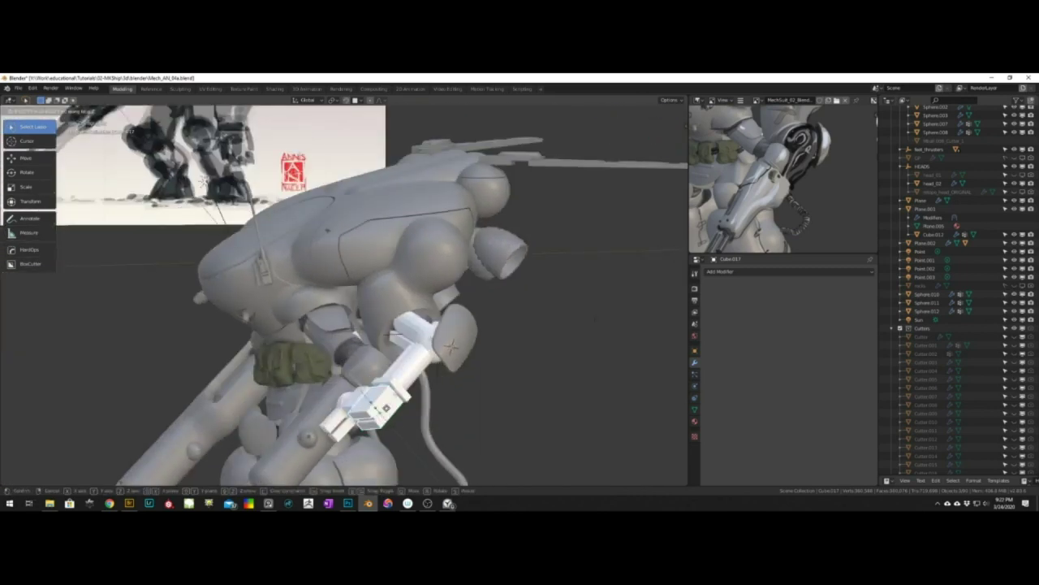
{"action": "left_click", "coordinate": [386, 409]}
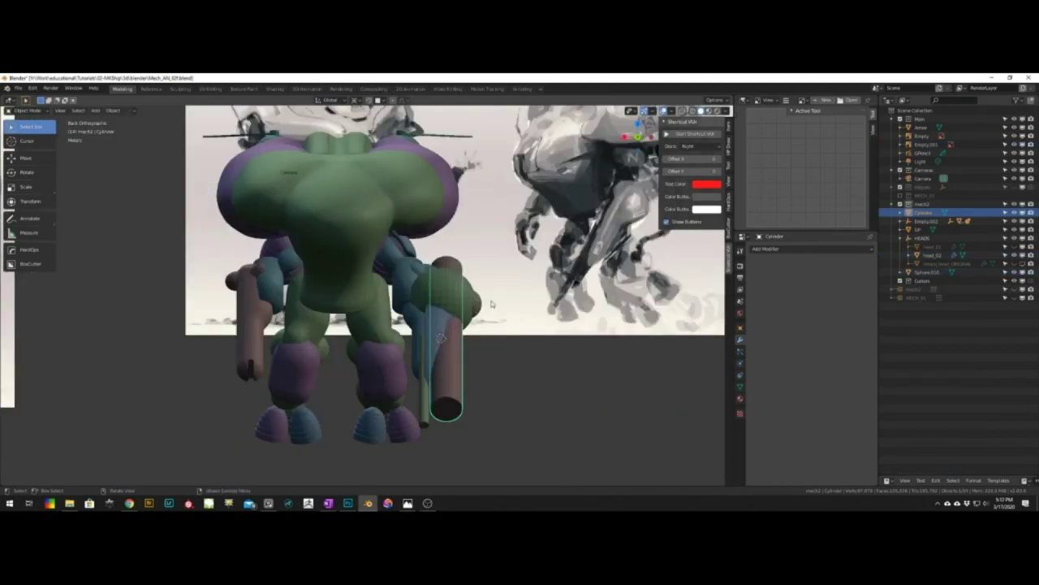
Move the colored mech's forearm cylinder along its local Z axis and select its end face for mesh editing
{"action": "key", "text": "g"}
{"action": "key", "text": "z"}
{"action": "key", "text": "z"}
{"action": "mouse_move", "coordinate": [491, 304]}
{"action": "middle_mouse_down", "text": "alt"}
{"action": "mouse_move", "coordinate": [470, 300]}
{"action": "mouse_move", "coordinate": [492, 302]}
{"action": "middle_mouse_up", "text": "alt"}
{"action": "left_click", "coordinate": [467, 302]}
{"action": "middle_click_drag", "start_coordinate": [492, 302], "coordinate": [474, 251], "text": "alt"}
{"action": "right_click", "coordinate": [461, 289]}
{"action": "left_click", "coordinate": [497, 262]}
{"action": "left_click", "coordinate": [417, 364]}
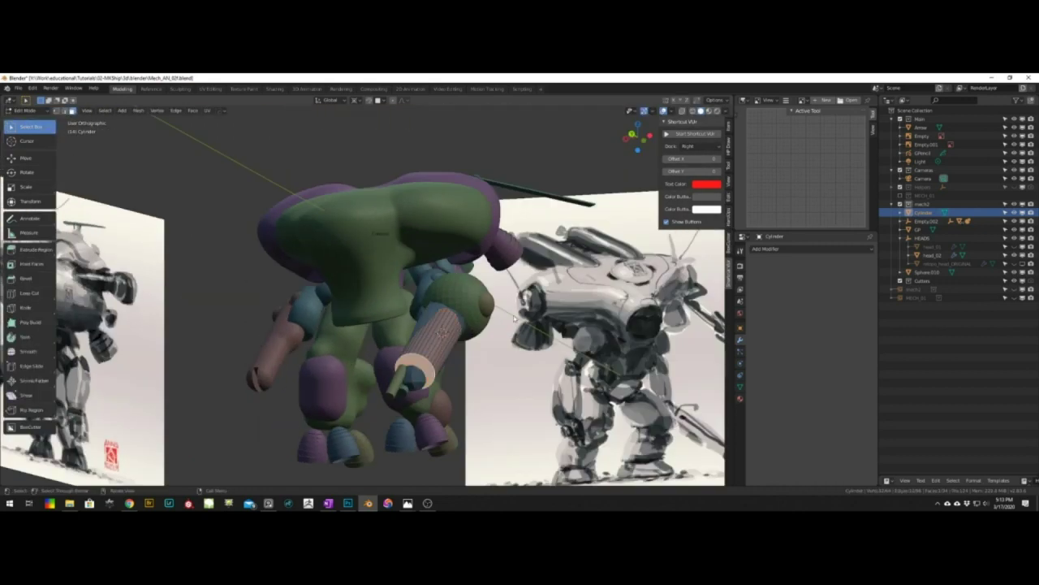
Try to inset the end face of the forearm cylinder
{"action": "key", "text": "i"}
{"action": "left_click", "coordinate": [444, 349]}
{"action": "middle_click_drag", "start_coordinate": [444, 349], "coordinate": [396, 331]}
{"action": "key", "text": "ctrl+z"}
{"action": "key", "text": "ctrl+z"}
{"action": "key", "text": "ctrl+z"}
{"action": "key", "text": "ctrl+z"}
{"action": "key", "text": "ctrl+shift+z"}
{"action": "key", "text": "ctrl+shift+z"}
{"action": "key", "text": "ctrl+shift+z"}
Inset the forearm cylinder's end face and reposition the inset face
{"action": "key", "text": "i"}
{"action": "left_click", "coordinate": [451, 332]}
{"action": "key", "text": "g"}
{"action": "left_click", "coordinate": [448, 337]}
Add a Subdivision Surface modifier with 3 viewport levels to the forearm cylinder
{"action": "key", "text": "alt+a"}
{"action": "key", "text": "ctrl+3"}
{"action": "key", "text": "alt+shift+z"}
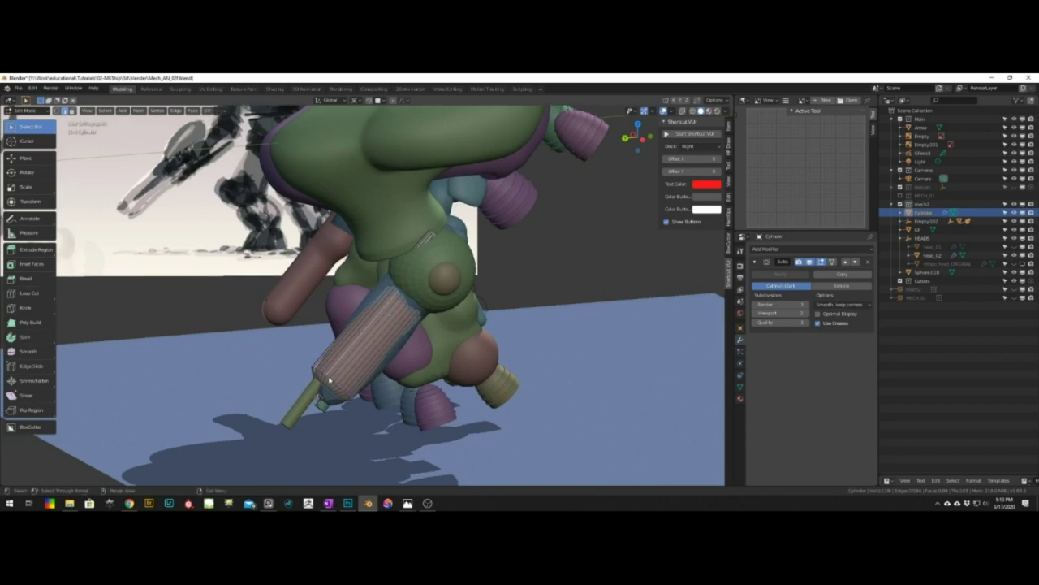
{"action": "key", "text": "q"}
{"action": "key", "text": "Escape"}
{"action": "key", "text": "alt+w"}
{"action": "key", "text": "q"}
{"action": "key", "text": "Escape"}
{"action": "key", "text": "d"}
{"action": "key", "text": "Escape"}
Add a Bevel modifier with a 0.70 profile to the forearm cylinder's edges using HardOps
{"action": "key", "text": "q"}
{"action": "left_click", "coordinate": [332, 377]}
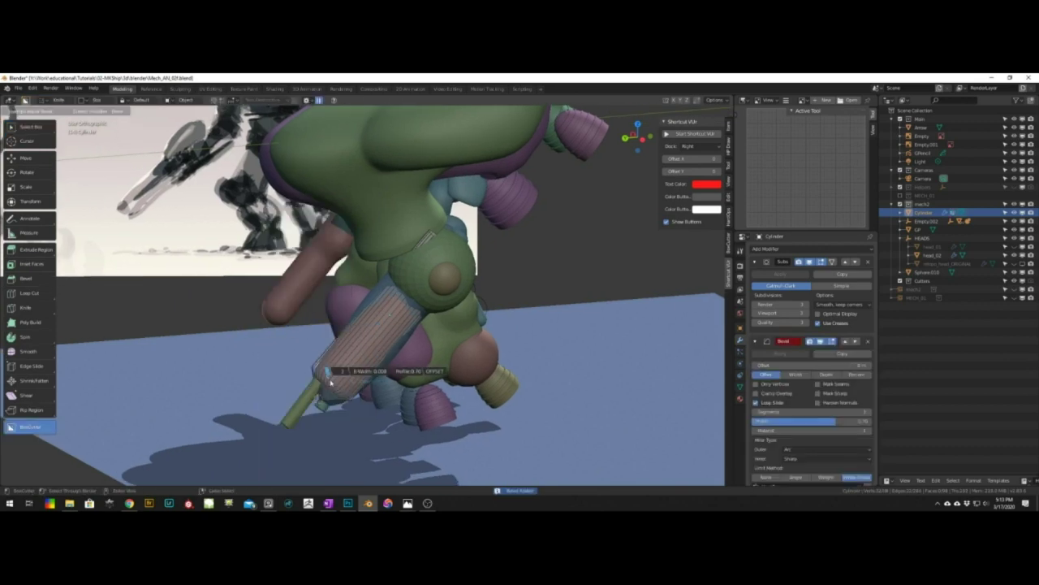
{"action": "left_click", "coordinate": [244, 347]}
{"action": "scroll", "coordinate": [378, 343], "scroll_direction": "up", "scroll_amount": 2}
{"action": "middle_click_drag", "start_coordinate": [398, 329], "coordinate": [362, 402]}
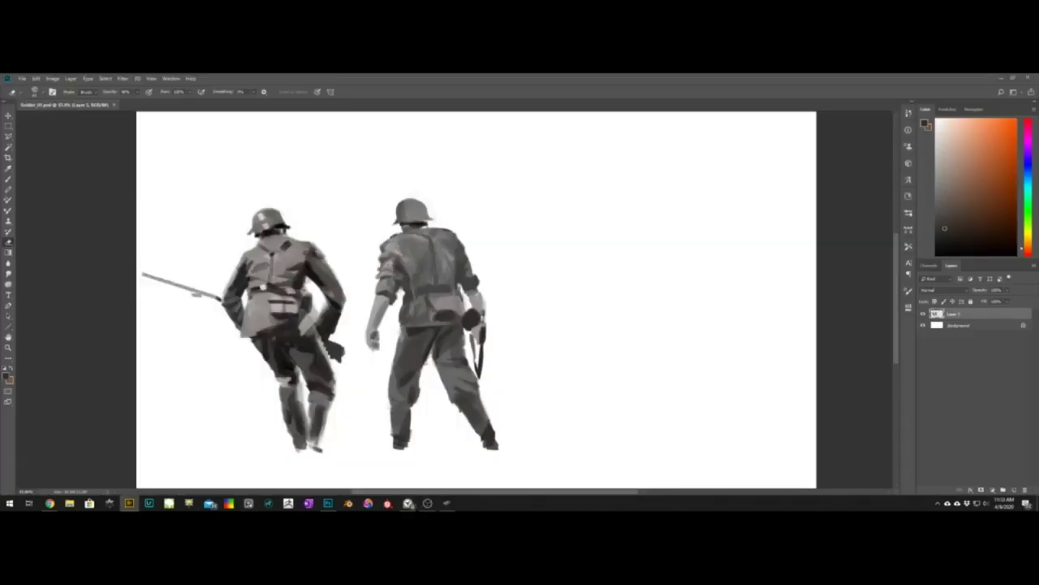
Add a new layer and sketch a third soldier's helmet, shoulder line and left arm beside the two painted figures
{"action": "key", "text": "ctrl+shift+n"}
{"action": "key", "text": "Return"}
{"action": "key", "text": "b"}
{"action": "left_click_drag", "start_coordinate": [559, 201], "coordinate": [580, 198]}
{"action": "mouse_move", "coordinate": [553, 205]}
{"action": "left_mouse_down"}
{"action": "mouse_move", "coordinate": [588, 200]}
{"action": "mouse_move", "coordinate": [593, 220]}
{"action": "mouse_move", "coordinate": [543, 267]}
{"action": "left_mouse_up"}
{"action": "key", "text": "e"}
{"action": "key", "text": "b"}
{"action": "key", "text": "e"}
{"action": "key", "text": "b"}
{"action": "key", "text": "ctrl+z"}
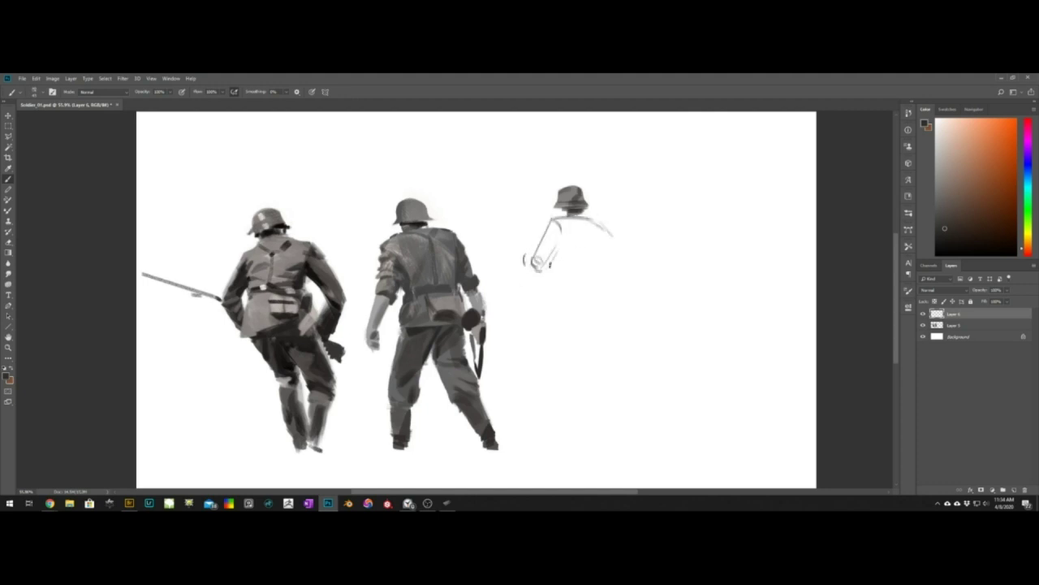
Sketch the third soldier's torso, waist belt, right arm and left hand, erasing stray lines around the helmet and jacket
{"action": "left_click_drag", "start_coordinate": [599, 223], "coordinate": [607, 272]}
{"action": "left_click_drag", "start_coordinate": [570, 271], "coordinate": [600, 272]}
{"action": "left_click_drag", "start_coordinate": [611, 234], "coordinate": [609, 298]}
{"action": "key", "text": "ctrl+z"}
{"action": "key", "text": "ctrl+z"}
{"action": "key", "text": "e"}
{"action": "mouse_move", "coordinate": [586, 192]}
{"action": "left_mouse_down"}
{"action": "mouse_move", "coordinate": [588, 203]}
{"action": "mouse_move", "coordinate": [550, 206]}
{"action": "mouse_move", "coordinate": [609, 233]}
{"action": "mouse_move", "coordinate": [600, 293]}
{"action": "mouse_move", "coordinate": [607, 281]}
{"action": "left_mouse_up"}
{"action": "key", "text": "b"}
{"action": "key", "text": "e"}
{"action": "key", "text": "b"}
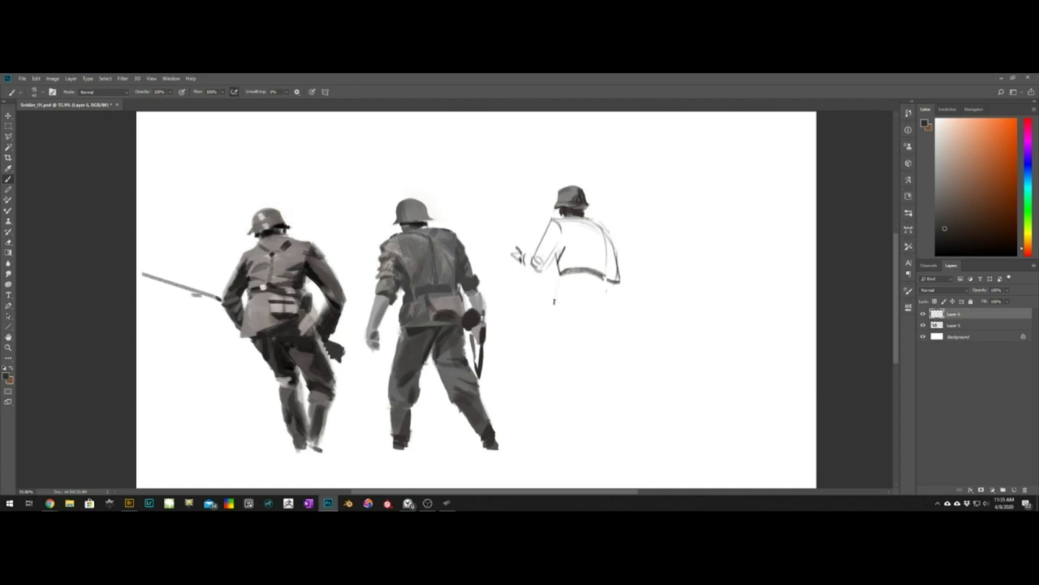
Sketch the third soldier's jacket hem and both legs down to the feet, darkening the calf and inner thigh
{"action": "left_click_drag", "start_coordinate": [553, 303], "coordinate": [605, 297]}
{"action": "left_click_drag", "start_coordinate": [596, 345], "coordinate": [615, 343]}
{"action": "left_click_drag", "start_coordinate": [608, 301], "coordinate": [609, 334]}
{"action": "mouse_move", "coordinate": [587, 302]}
{"action": "left_mouse_down"}
{"action": "mouse_move", "coordinate": [592, 343]}
{"action": "mouse_move", "coordinate": [564, 354]}
{"action": "mouse_move", "coordinate": [565, 398]}
{"action": "left_mouse_up"}
{"action": "left_click_drag", "start_coordinate": [573, 359], "coordinate": [575, 396]}
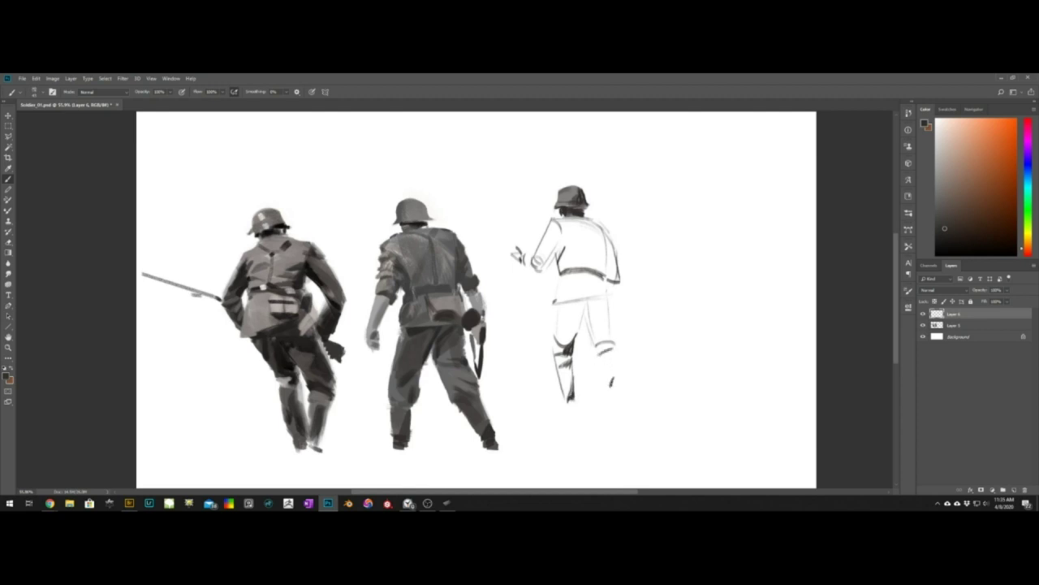
{"action": "left_click_drag", "start_coordinate": [588, 306], "coordinate": [571, 340]}
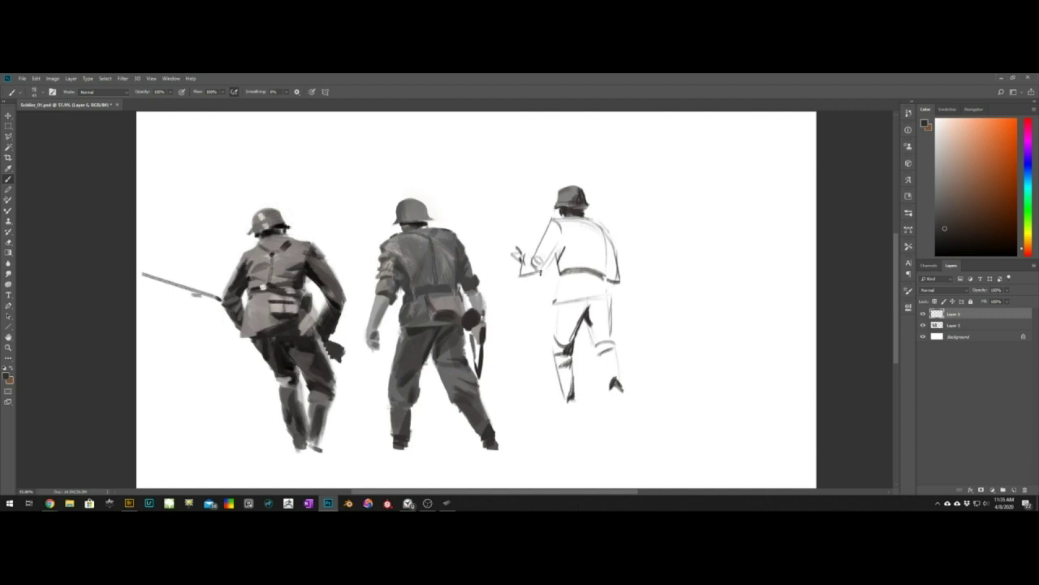
Shade the third soldier's trousers with dark strokes and add the folds and back seams of the jacket
{"action": "mouse_move", "coordinate": [576, 279]}
{"action": "left_mouse_down"}
{"action": "mouse_move", "coordinate": [565, 328]}
{"action": "mouse_move", "coordinate": [585, 305]}
{"action": "mouse_move", "coordinate": [609, 301]}
{"action": "left_mouse_up"}
{"action": "right_click_drag", "start_coordinate": [596, 320], "coordinate": [600, 320], "text": "alt"}
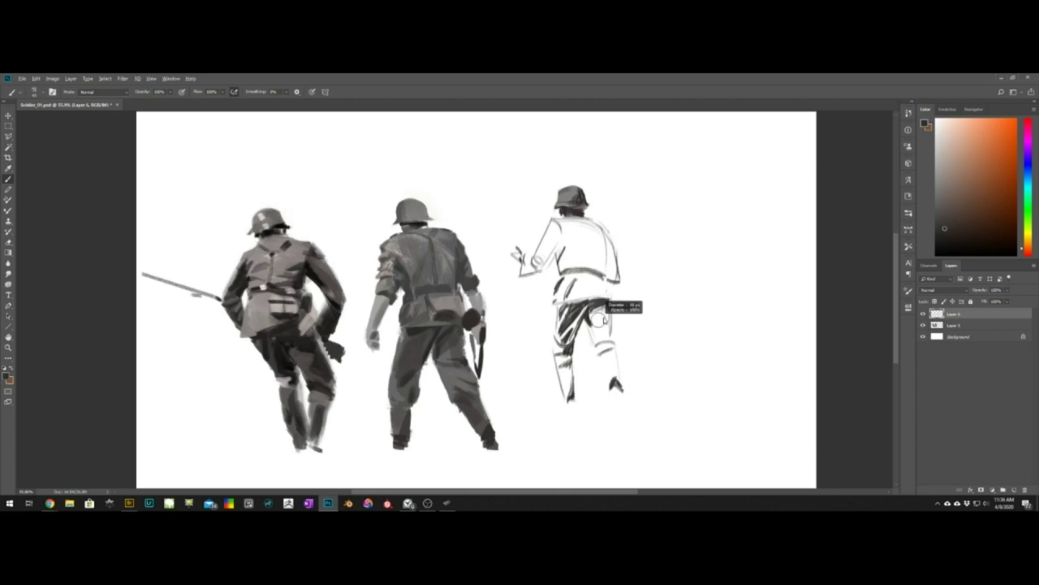
{"action": "mouse_move", "coordinate": [606, 307]}
{"action": "left_mouse_down"}
{"action": "mouse_move", "coordinate": [596, 355]}
{"action": "mouse_move", "coordinate": [615, 349]}
{"action": "left_mouse_up"}
{"action": "key", "text": "ctrl+z"}
{"action": "left_click_drag", "start_coordinate": [616, 349], "coordinate": [603, 354]}
{"action": "mouse_move", "coordinate": [593, 274]}
{"action": "left_mouse_down"}
{"action": "mouse_move", "coordinate": [577, 288]}
{"action": "mouse_move", "coordinate": [596, 274]}
{"action": "mouse_move", "coordinate": [587, 259]}
{"action": "left_mouse_up"}
{"action": "mouse_move", "coordinate": [587, 259]}
{"action": "left_mouse_down"}
{"action": "mouse_move", "coordinate": [606, 251]}
{"action": "mouse_move", "coordinate": [618, 281]}
{"action": "left_mouse_up"}
{"action": "mouse_move", "coordinate": [558, 241]}
{"action": "left_mouse_down"}
{"action": "mouse_move", "coordinate": [540, 270]}
{"action": "mouse_move", "coordinate": [555, 262]}
{"action": "left_mouse_up"}
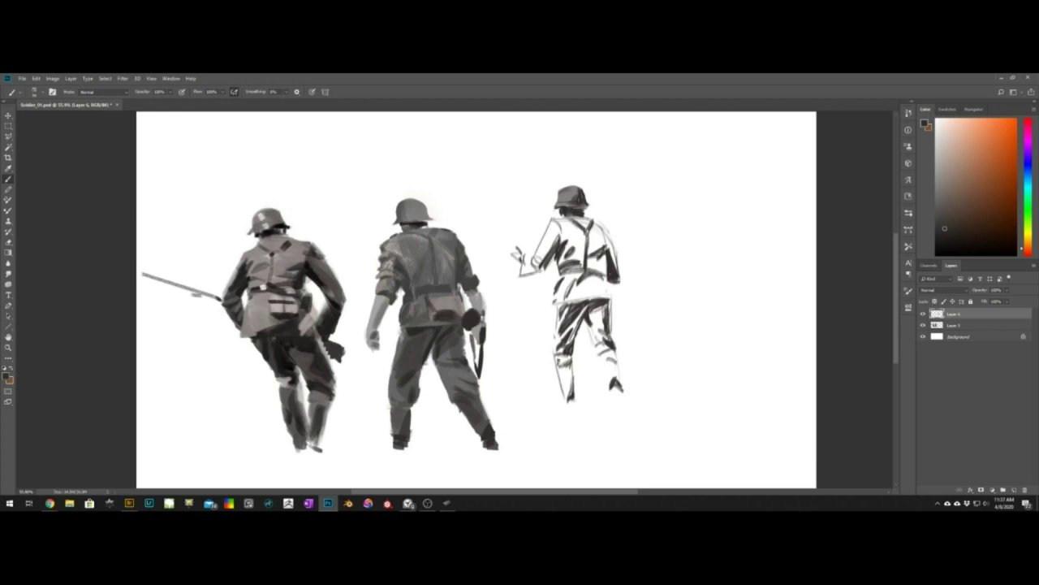
Shade the third soldier's lower legs and boots and draw the dark pouch at the right hip
{"action": "left_click_drag", "start_coordinate": [562, 365], "coordinate": [573, 381]}
{"action": "left_click_drag", "start_coordinate": [563, 398], "coordinate": [563, 405]}
{"action": "mouse_move", "coordinate": [605, 376]}
{"action": "left_mouse_down"}
{"action": "mouse_move", "coordinate": [611, 397]}
{"action": "mouse_move", "coordinate": [571, 408]}
{"action": "left_mouse_up"}
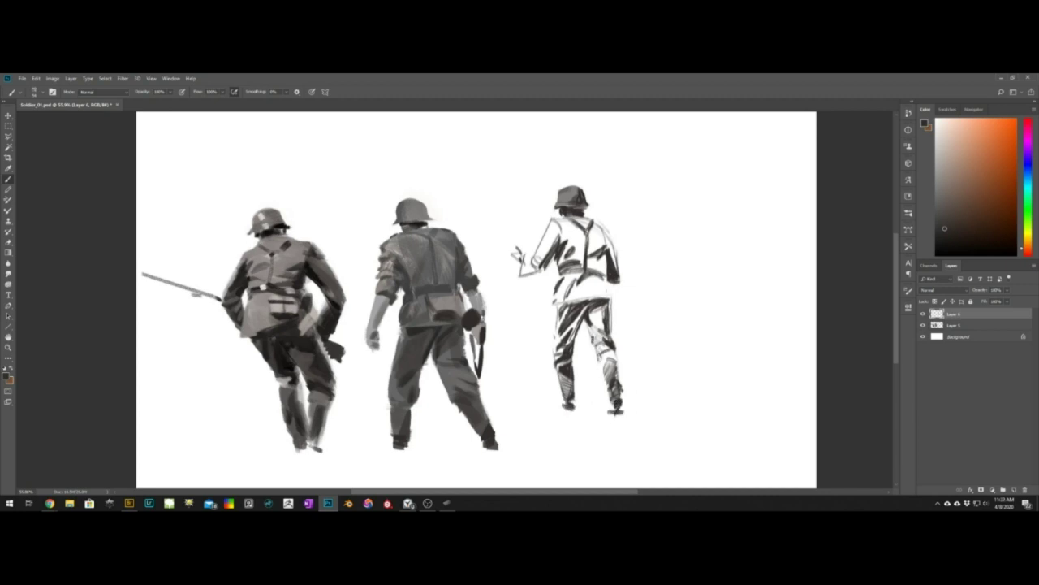
{"action": "mouse_move", "coordinate": [595, 299]}
{"action": "left_mouse_down"}
{"action": "mouse_move", "coordinate": [605, 284]}
{"action": "mouse_move", "coordinate": [620, 291]}
{"action": "left_mouse_up"}
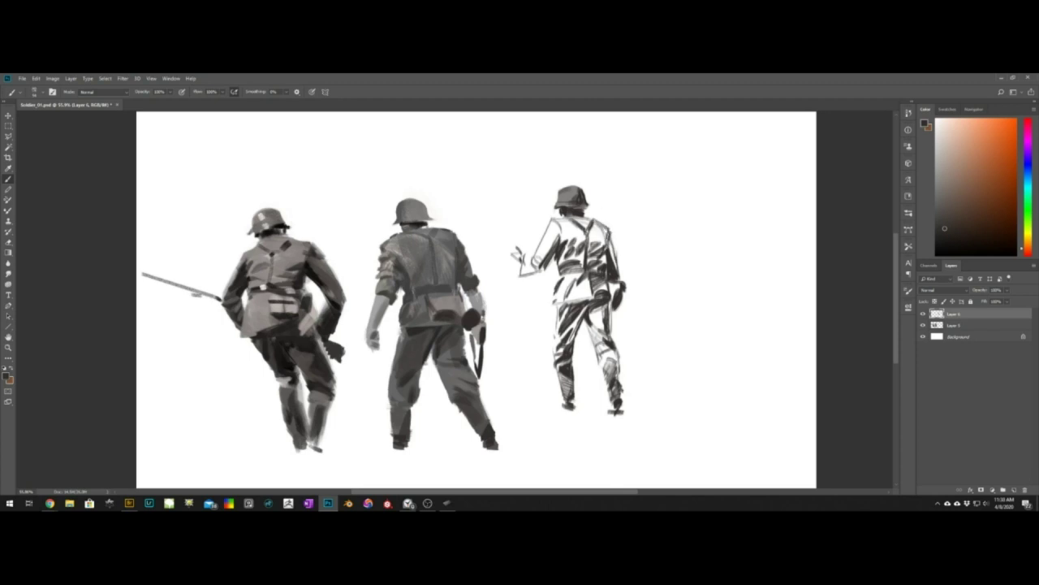
Outline a narrow polygonal selection above the raised hand and paint the rifle barrel inside it in dark grey
{"action": "key", "text": "l"}
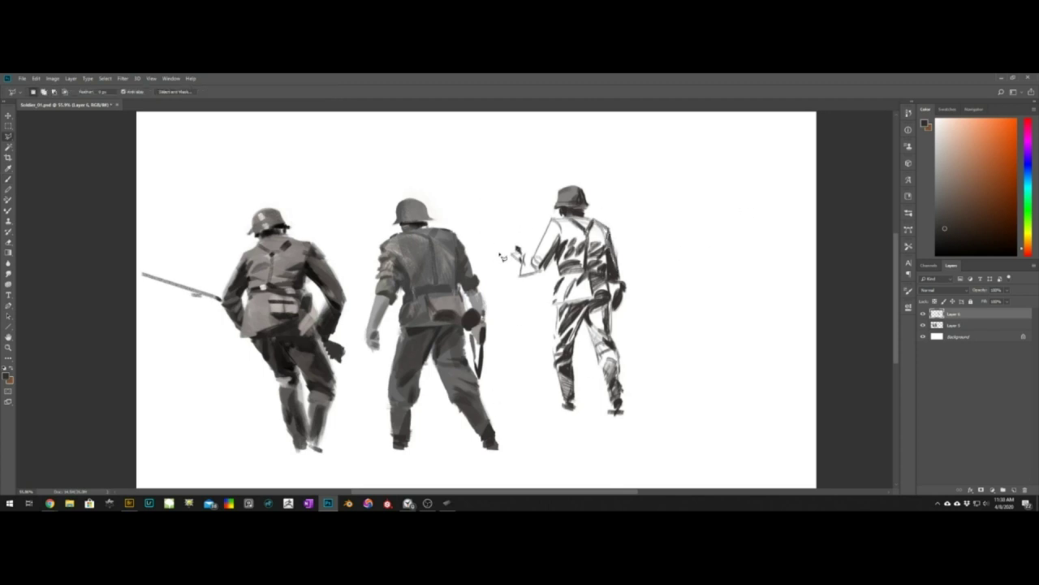
{"action": "left_click", "coordinate": [512, 249]}
{"action": "left_click", "coordinate": [459, 169]}
{"action": "left_click", "coordinate": [461, 168]}
{"action": "left_click", "coordinate": [468, 178]}
{"action": "left_click", "coordinate": [518, 248]}
{"action": "key", "text": "b"}
{"action": "left_click_drag", "start_coordinate": [518, 252], "coordinate": [460, 171]}
{"action": "right_click_drag", "start_coordinate": [503, 220], "coordinate": [488, 221], "text": "alt"}
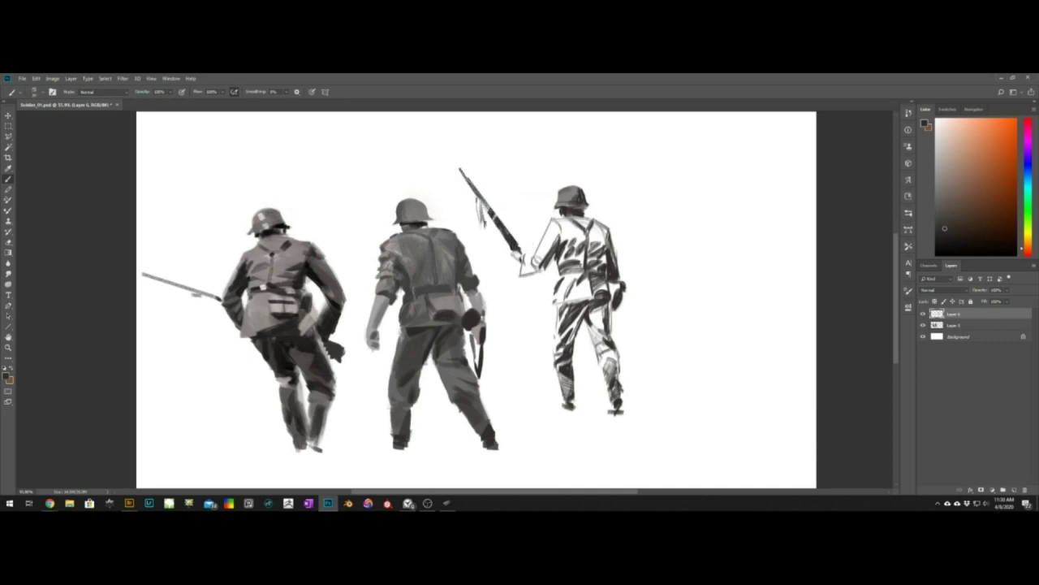
Paint the rifle's sling and stock down to the hip, cleaning up the strokes around the forearm
{"action": "left_click_drag", "start_coordinate": [479, 203], "coordinate": [508, 281]}
{"action": "mouse_move", "coordinate": [484, 231]}
{"action": "left_mouse_down"}
{"action": "mouse_move", "coordinate": [509, 282]}
{"action": "mouse_move", "coordinate": [548, 307]}
{"action": "mouse_move", "coordinate": [534, 285]}
{"action": "left_mouse_up"}
{"action": "key", "text": "ctrl+z"}
{"action": "key", "text": "e"}
{"action": "key", "text": "b"}
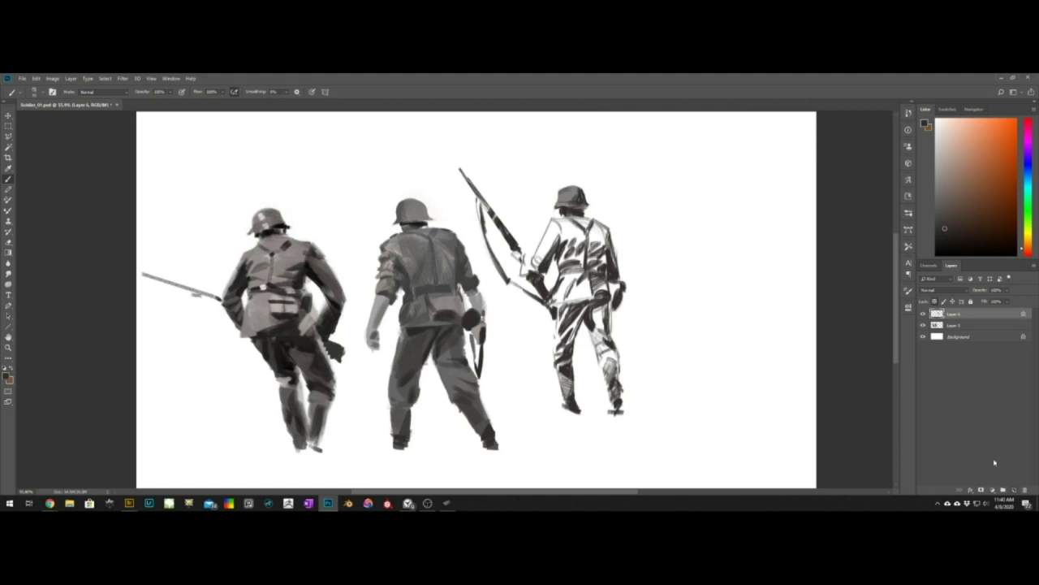
Lock the sketch layer's transparent pixels, add a new layer, and choose a brush with a neutral light grey
{"action": "left_click", "coordinate": [934, 302]}
{"action": "left_click", "coordinate": [1014, 489]}
{"action": "right_click", "coordinate": [609, 221]}
{"action": "left_click", "coordinate": [812, 472]}
{"action": "key", "text": "Return"}
{"action": "left_click", "coordinate": [936, 169]}
Fill the third soldier's jacket, sleeves, hand and trousers with light grey using another brush, undoing unwanted strokes
{"action": "mouse_move", "coordinate": [568, 224]}
{"action": "left_mouse_down"}
{"action": "mouse_move", "coordinate": [542, 272]}
{"action": "mouse_move", "coordinate": [599, 302]}
{"action": "mouse_move", "coordinate": [616, 381]}
{"action": "left_mouse_up"}
{"action": "right_click", "coordinate": [610, 221]}
{"action": "left_click", "coordinate": [661, 443]}
{"action": "key", "text": "Return"}
{"action": "key", "text": "ctrl+z"}
{"action": "key", "text": "ctrl+z"}
{"action": "key", "text": "ctrl+z"}
{"action": "mouse_move", "coordinate": [573, 225]}
{"action": "left_mouse_down"}
{"action": "mouse_move", "coordinate": [539, 265]}
{"action": "mouse_move", "coordinate": [562, 299]}
{"action": "left_mouse_up"}
{"action": "mouse_move", "coordinate": [600, 231]}
{"action": "left_mouse_down"}
{"action": "mouse_move", "coordinate": [591, 300]}
{"action": "mouse_move", "coordinate": [560, 360]}
{"action": "left_mouse_up"}
{"action": "left_click_drag", "start_coordinate": [535, 269], "coordinate": [543, 282]}
{"action": "mouse_move", "coordinate": [603, 229]}
{"action": "left_mouse_down"}
{"action": "mouse_move", "coordinate": [602, 272]}
{"action": "mouse_move", "coordinate": [614, 267]}
{"action": "left_mouse_up"}
Adjust the grey layer's blending options to let the dark sketch underneath show through
{"action": "double_click", "coordinate": [935, 315]}
{"action": "left_click_drag", "start_coordinate": [831, 264], "coordinate": [882, 264]}
{"action": "left_click", "coordinate": [1003, 125]}
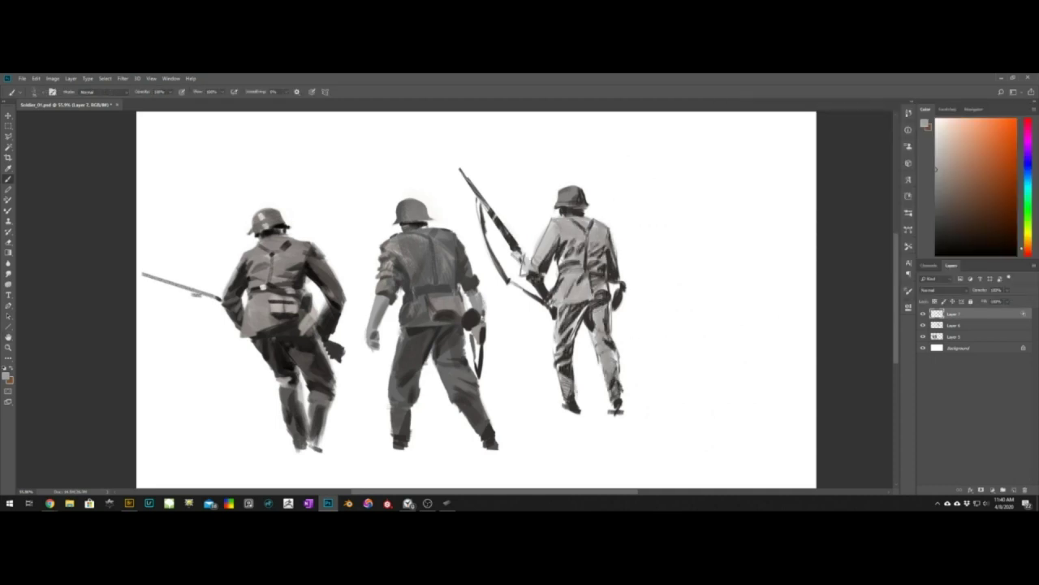
Pick a darker grey and paint the shadow tones on the third soldier's back and right sleeve
{"action": "left_click", "coordinate": [5, 376]}
{"action": "left_click", "coordinate": [591, 243]}
{"action": "left_click", "coordinate": [772, 172]}
{"action": "left_click_drag", "start_coordinate": [595, 234], "coordinate": [597, 265]}
{"action": "mouse_move", "coordinate": [598, 226]}
{"action": "left_mouse_down"}
{"action": "mouse_move", "coordinate": [606, 283]}
{"action": "mouse_move", "coordinate": [620, 258]}
{"action": "left_mouse_up"}
{"action": "key", "text": "e"}
{"action": "key", "text": "b"}
Paint darker grey shading over the third soldier's trousers, erasing where the tone spills over
{"action": "mouse_move", "coordinate": [582, 313]}
{"action": "left_mouse_down"}
{"action": "mouse_move", "coordinate": [575, 333]}
{"action": "mouse_move", "coordinate": [629, 375]}
{"action": "mouse_move", "coordinate": [624, 398]}
{"action": "left_mouse_up"}
{"action": "key", "text": "e"}
{"action": "key", "text": "b"}
{"action": "key", "text": "e"}
{"action": "key", "text": "b"}
{"action": "key", "text": "e"}
{"action": "key", "text": "b"}
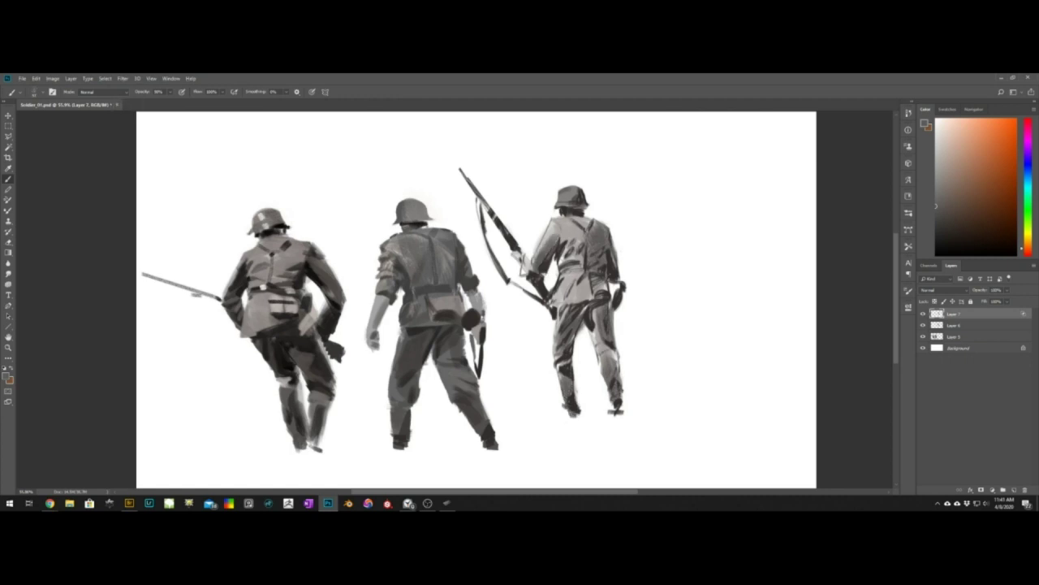
Clean up the left boot's edge, touch up the trouser shading, and readjust Layer 7's blending options
{"action": "key", "text": "e"}
{"action": "left_click_drag", "start_coordinate": [560, 413], "coordinate": [580, 421]}
{"action": "key", "text": "b"}
{"action": "left_click_drag", "start_coordinate": [596, 320], "coordinate": [609, 373]}
{"action": "double_click", "coordinate": [936, 316]}
{"action": "left_click_drag", "start_coordinate": [833, 269], "coordinate": [876, 269]}
{"action": "left_click", "coordinate": [1005, 125]}
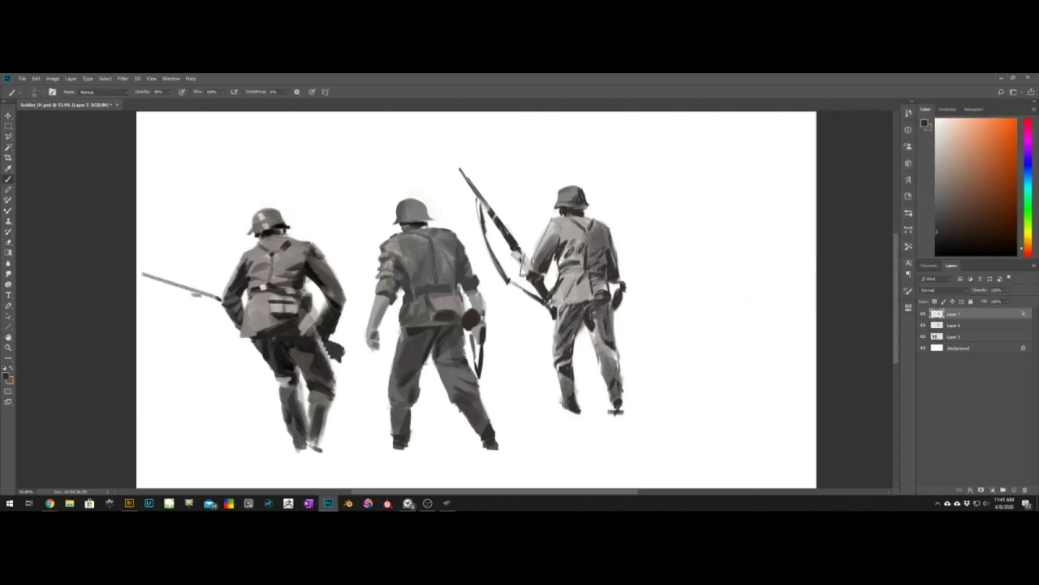
Erase excess tone around the third soldier's hips and texture the right side of the jacket in dark grey
{"action": "key", "text": "e"}
{"action": "left_click_drag", "start_coordinate": [578, 304], "coordinate": [622, 327]}
{"action": "key", "text": "b"}
{"action": "key", "text": "e"}
{"action": "key", "text": "b"}
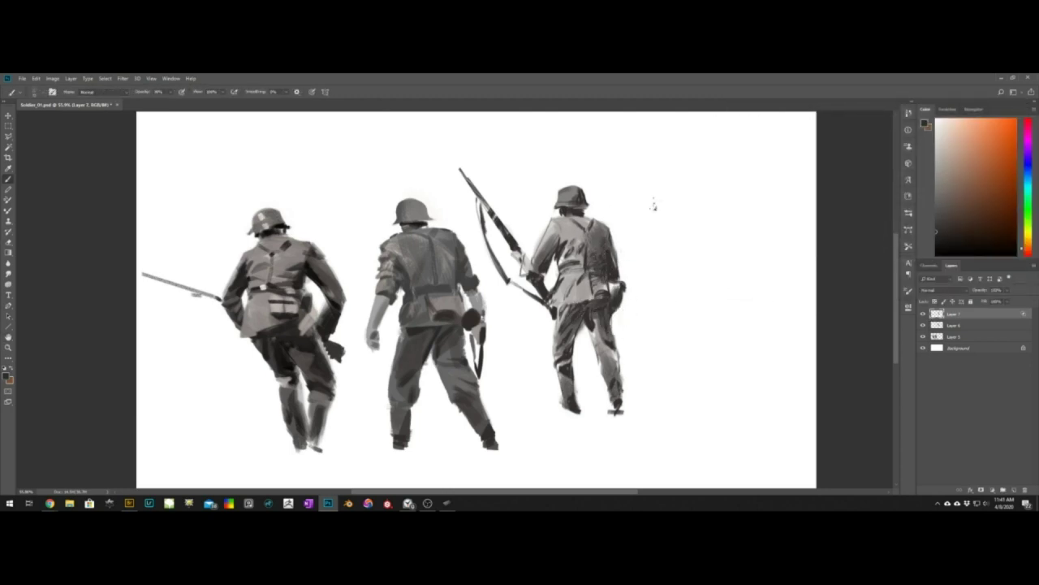
Try merging Layer 7 with the sketch layer below it
{"action": "left_click", "coordinate": [951, 326], "text": "ctrl"}
{"action": "key", "text": "ctrl+e"}
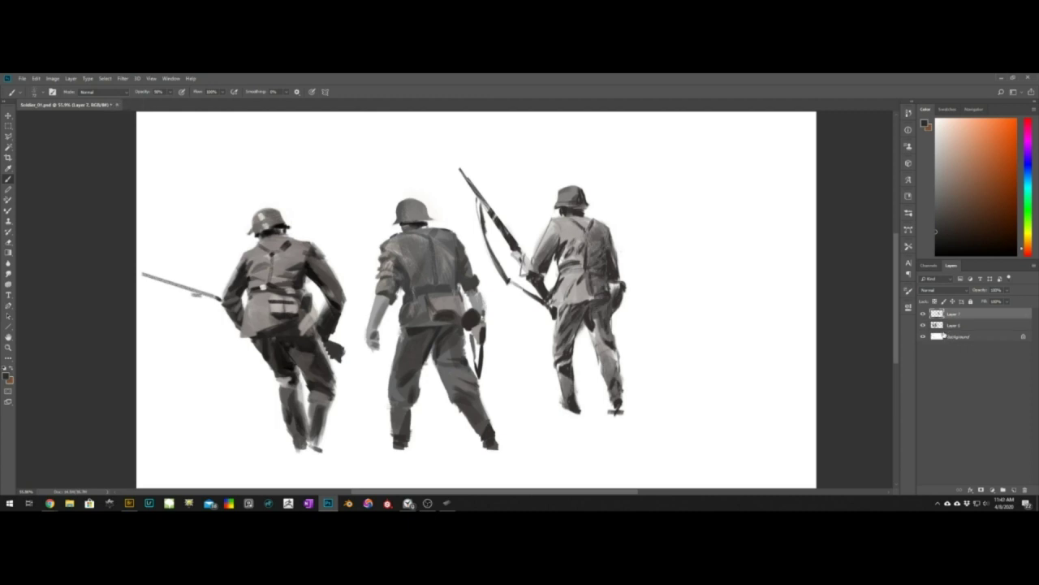
{"action": "key", "text": "ctrl+z"}
Hide Layer 7 and duplicate the sketch layer, Layer 6
{"action": "left_click", "coordinate": [953, 335]}
{"action": "double_click", "coordinate": [923, 327]}
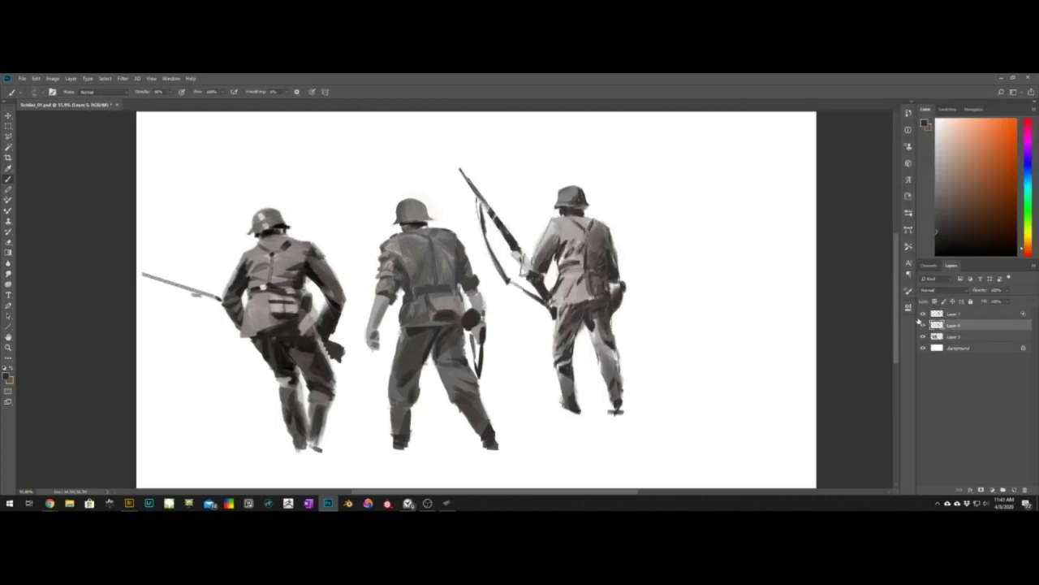
{"action": "left_click", "coordinate": [923, 315]}
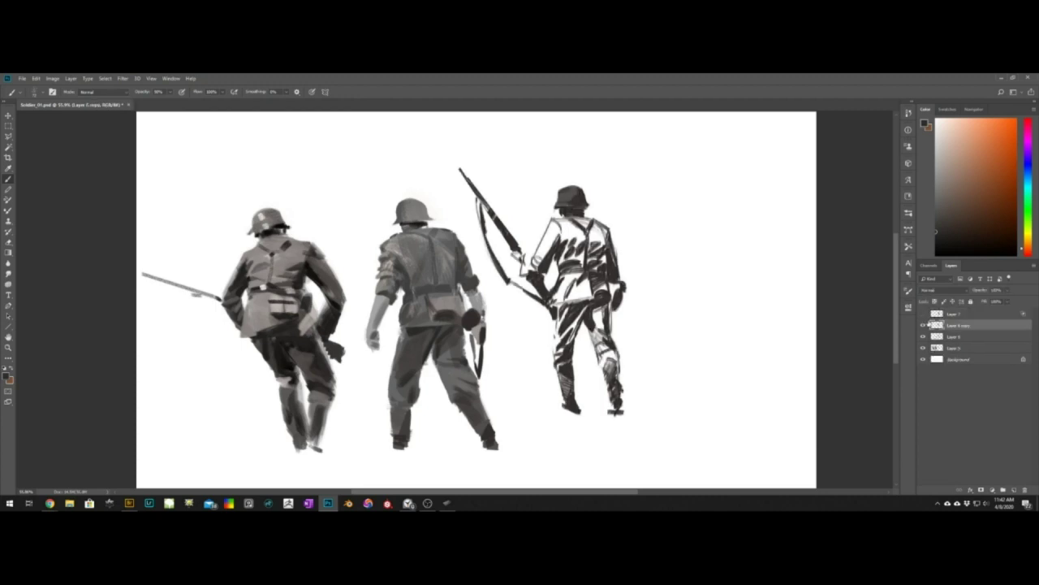
Try merging the duplicated sketch and Layer 7 into a single layer and adding a new layer above it
{"action": "key", "text": "ctrl+e"}
{"action": "left_click", "coordinate": [923, 314]}
{"action": "left_click", "coordinate": [956, 314]}
{"action": "left_click", "coordinate": [939, 338], "text": "shift"}
{"action": "key", "text": "ctrl+e"}
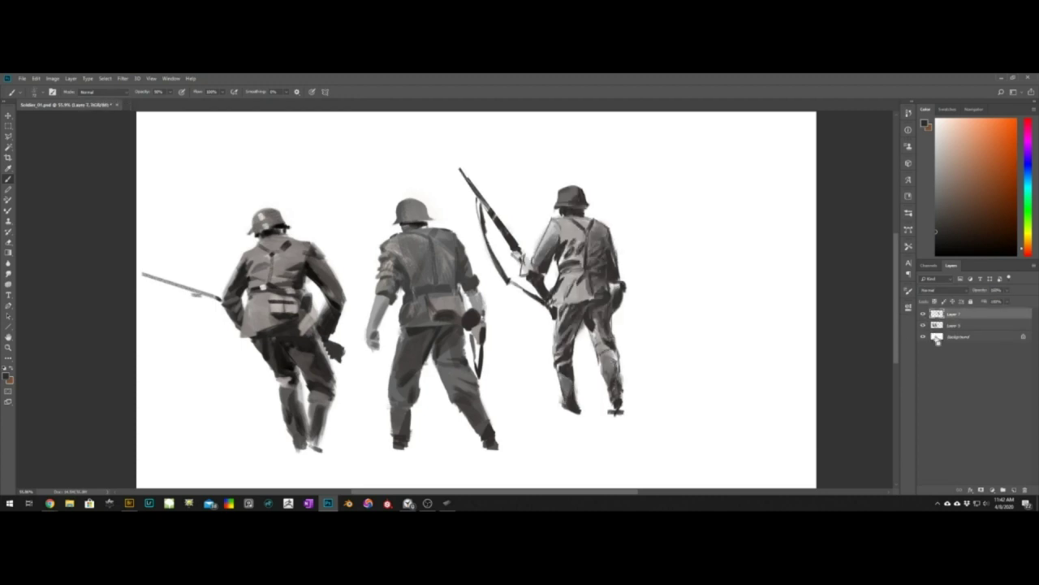
{"action": "left_click", "coordinate": [1014, 490]}
{"action": "key", "text": "ctrl+alt+z"}
{"action": "key", "text": "ctrl+alt+z"}
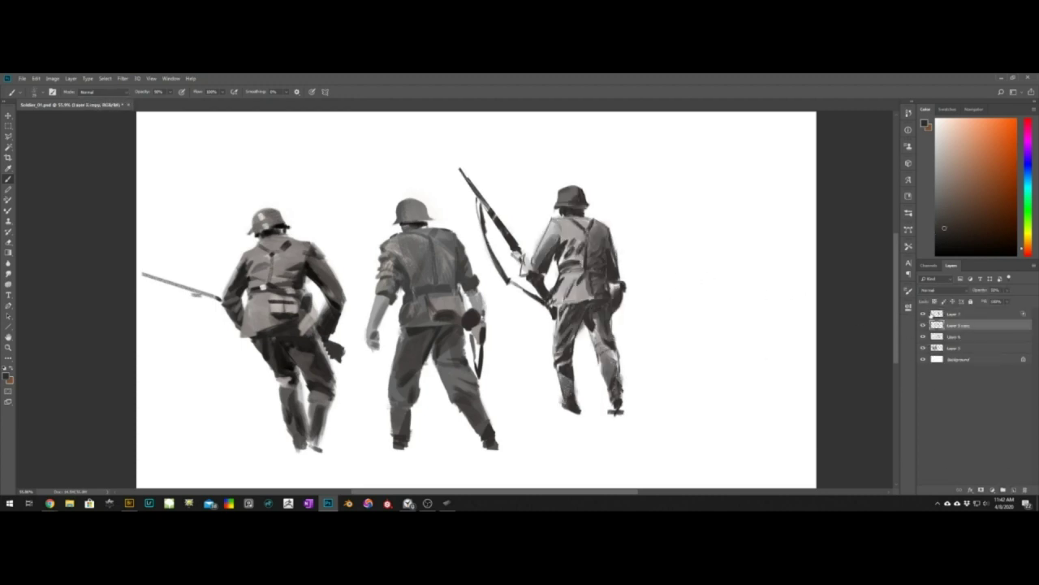
Lock Layer 7's transparent pixels and paint tones sampled from the jacket over the left sleeve, back and trousers
{"action": "left_click", "coordinate": [568, 253], "text": "alt"}
{"action": "left_click", "coordinate": [957, 314]}
{"action": "left_click", "coordinate": [934, 301]}
{"action": "left_click", "coordinate": [552, 231], "text": "alt"}
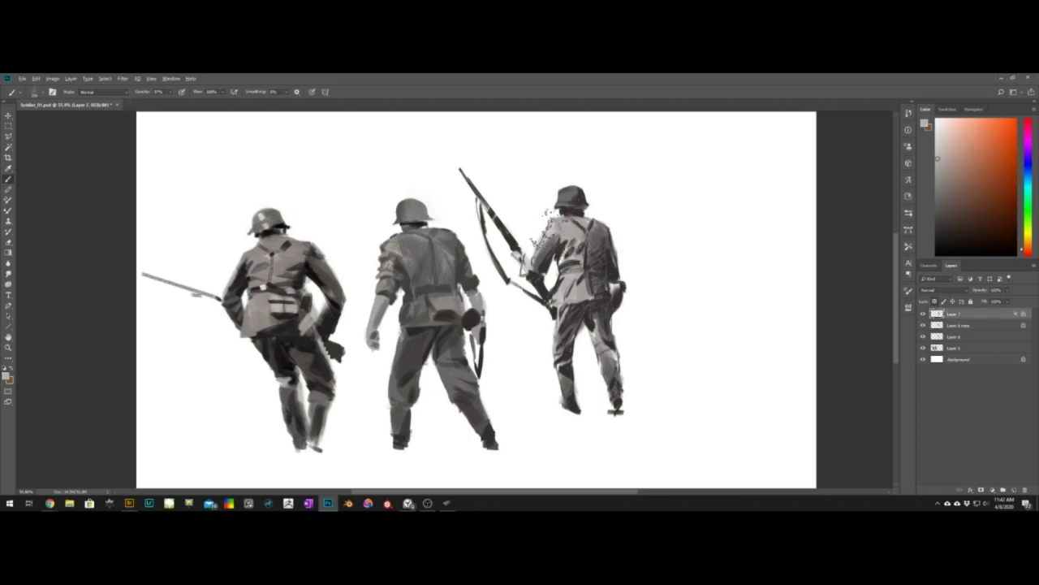
{"action": "left_click", "coordinate": [599, 243], "text": "alt"}
{"action": "mouse_move", "coordinate": [601, 306]}
{"action": "left_mouse_down"}
{"action": "mouse_move", "coordinate": [619, 369]}
{"action": "mouse_move", "coordinate": [600, 367]}
{"action": "left_mouse_up"}
{"action": "key", "text": "e"}
{"action": "key", "text": "b"}
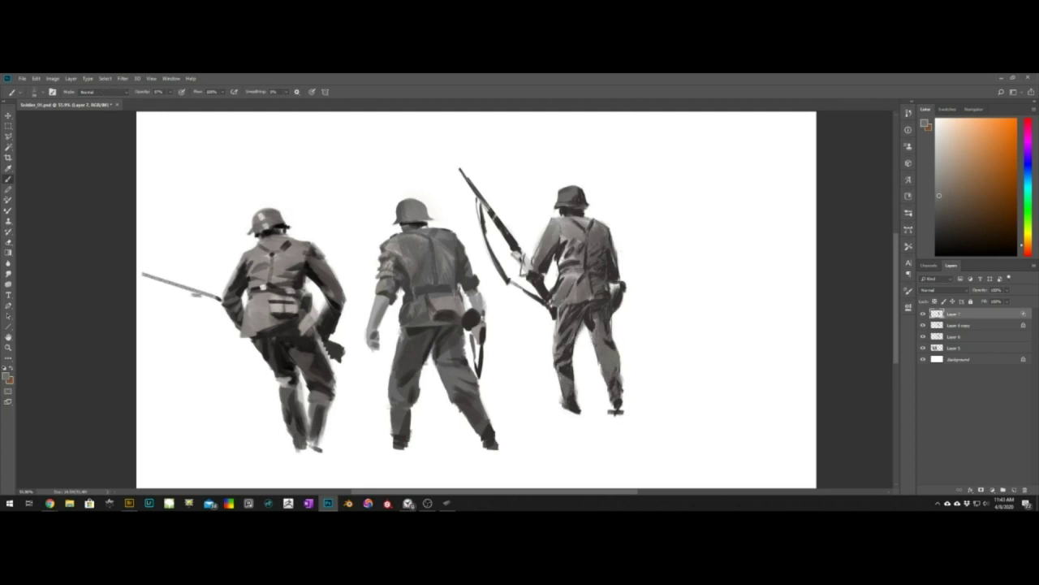
Erase stray paint around the third soldier's left hand and right hip, and save the document
{"action": "key", "text": "e"}
{"action": "left_click_drag", "start_coordinate": [519, 272], "coordinate": [514, 290]}
{"action": "key", "text": "b"}
{"action": "key", "text": "e"}
{"action": "left_click_drag", "start_coordinate": [614, 284], "coordinate": [616, 292]}
{"action": "key", "text": "ctrl+s"}
{"action": "key", "text": "b"}
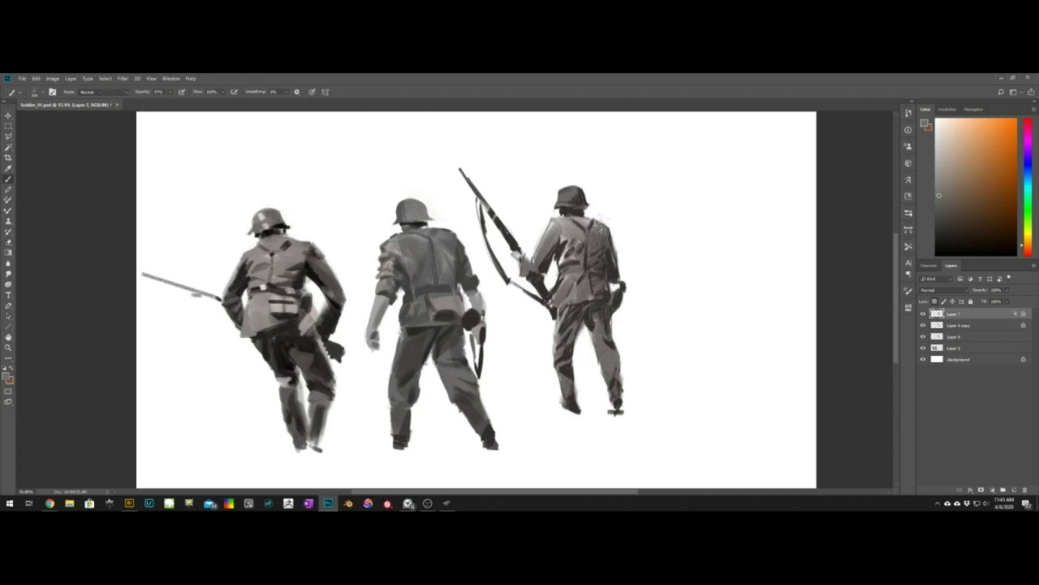
Sample the left sleeve's tone, select Layer 8 through Layer 6, and save the document
{"action": "left_click", "coordinate": [537, 260], "text": "alt"}
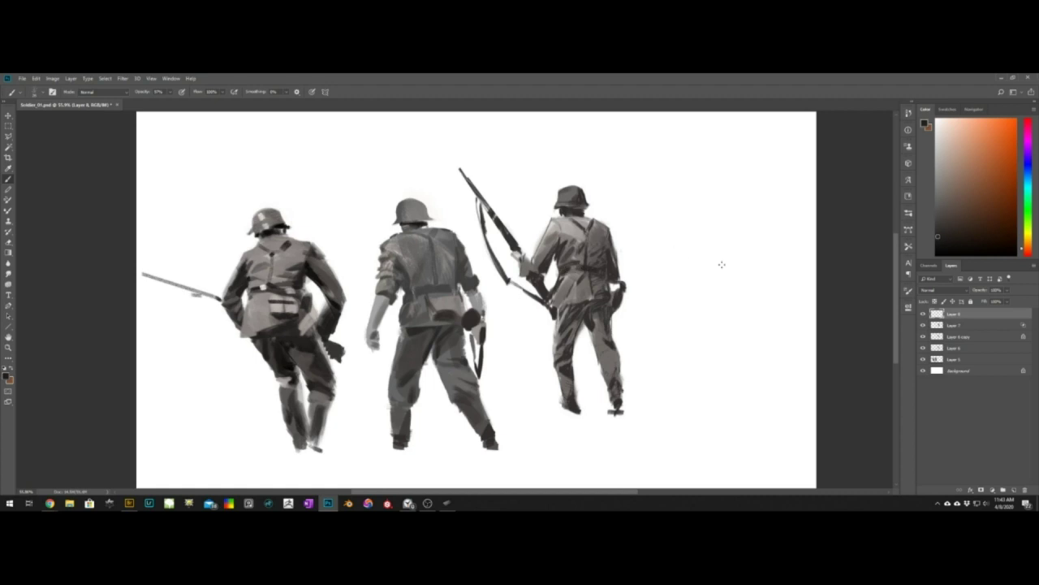
{"action": "left_click", "coordinate": [958, 336], "text": "shift"}
{"action": "left_click", "coordinate": [974, 314]}
{"action": "left_click", "coordinate": [977, 349], "text": "shift"}
{"action": "key", "text": "ctrl+s"}
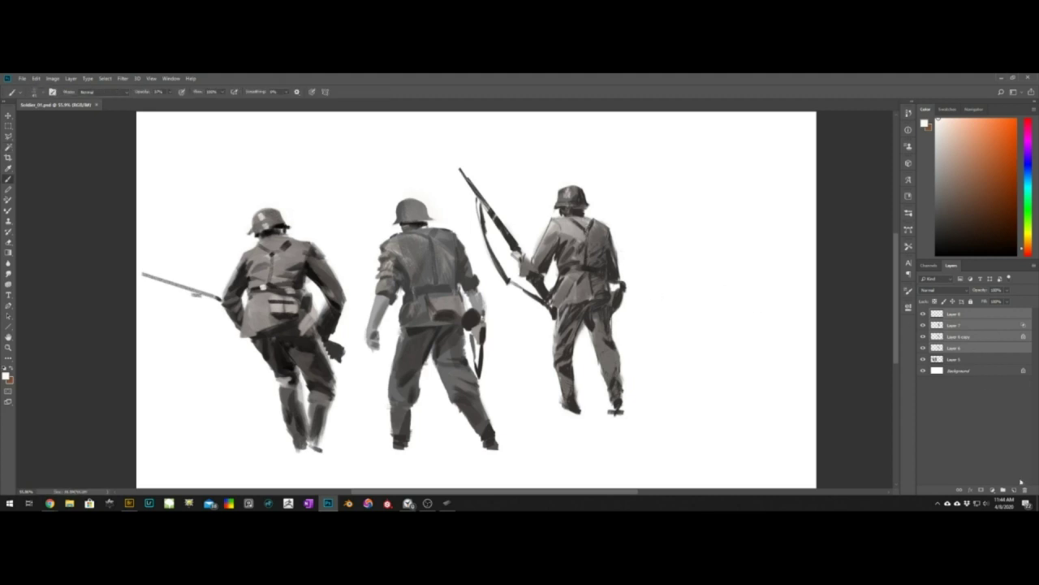
Add a new layer on top and sample grey tones from the hips and trousers for detail painting
{"action": "left_click", "coordinate": [1015, 490]}
{"action": "left_click", "coordinate": [599, 303], "text": "alt"}
{"action": "left_click", "coordinate": [596, 327], "text": "alt"}
{"action": "key", "text": "l"}
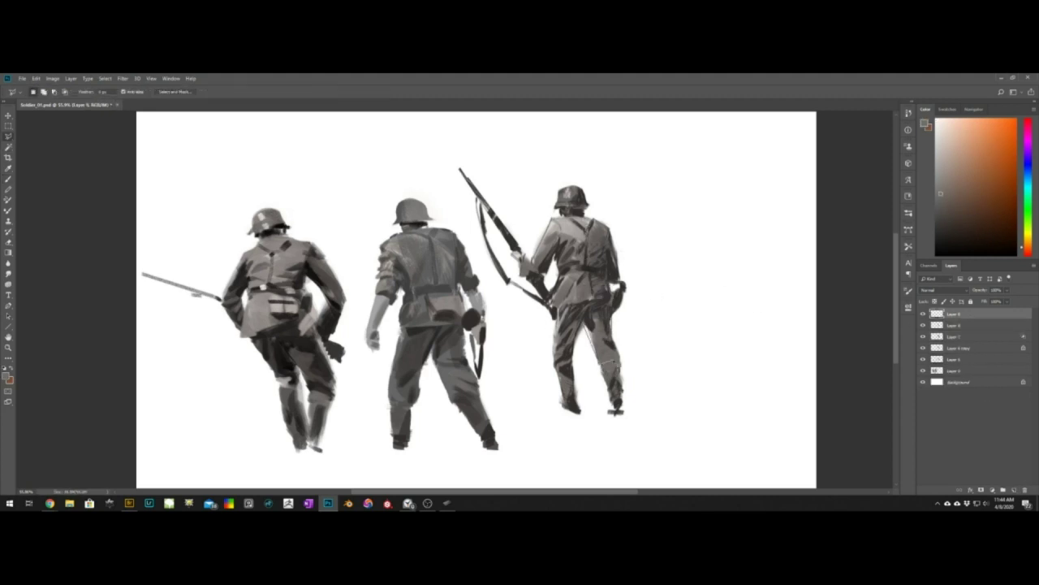
{"action": "key", "text": "b"}
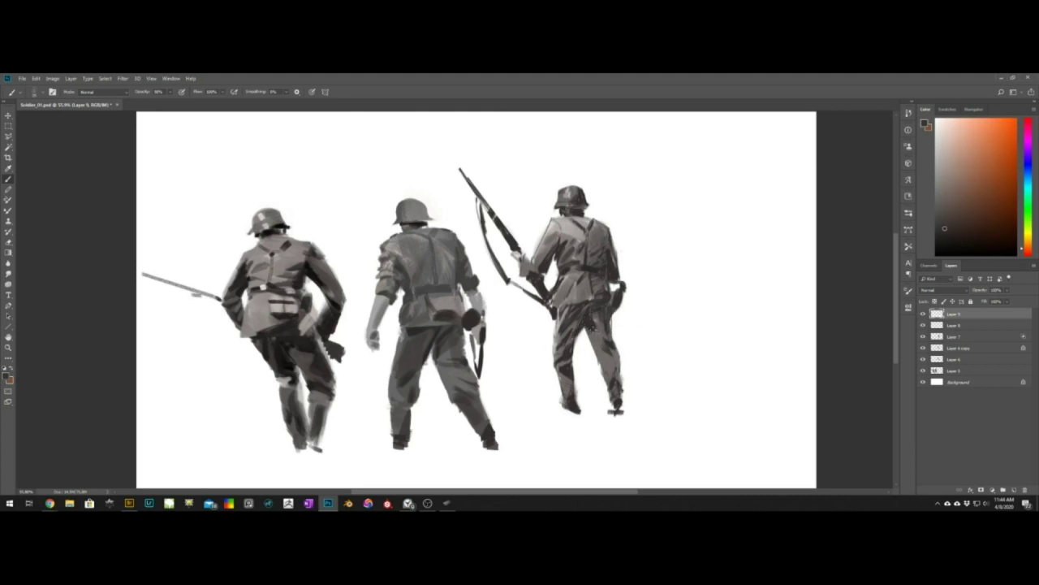
Refine the shading on the third soldier's trousers, jacket back and boots using tones sampled from those areas
{"action": "left_click", "coordinate": [583, 324], "text": "alt"}
{"action": "left_click", "coordinate": [593, 313], "text": "alt"}
{"action": "left_click", "coordinate": [603, 255], "text": "alt"}
{"action": "left_click", "coordinate": [595, 263], "text": "alt"}
{"action": "left_click", "coordinate": [560, 320], "text": "alt"}
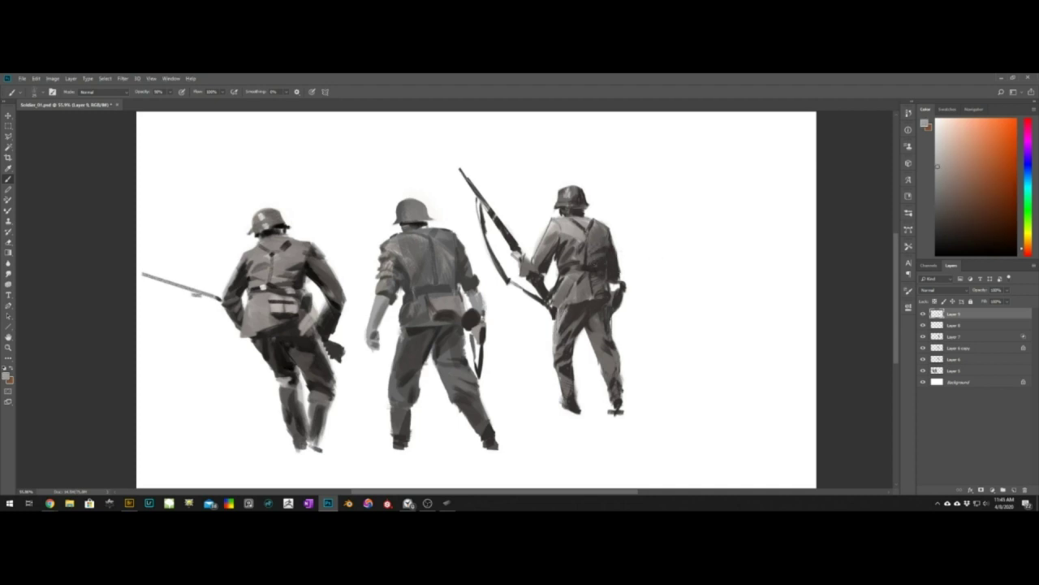
{"action": "left_click", "coordinate": [616, 395], "text": "alt"}
Paint dark detail along the third soldier's helmet rim and neck, switching between brush presets
{"action": "left_click_drag", "start_coordinate": [571, 197], "coordinate": [625, 199], "text": "ctrl"}
{"action": "right_click_drag", "start_coordinate": [580, 212], "coordinate": [587, 213], "text": "alt"}
{"action": "right_click", "coordinate": [583, 213]}
{"action": "left_click", "coordinate": [810, 405]}
{"action": "key", "text": "Return"}
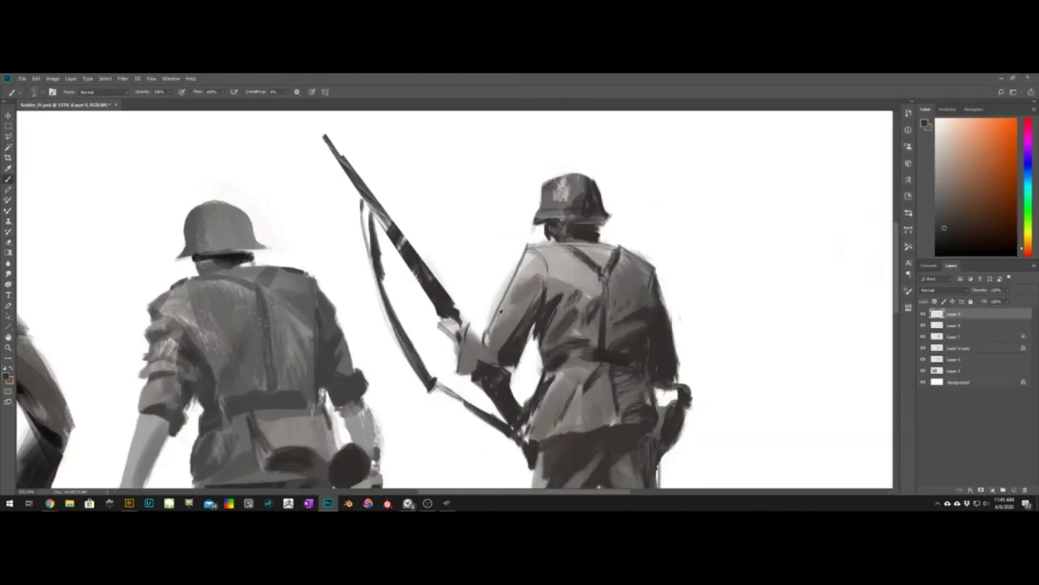
{"action": "left_click_drag", "start_coordinate": [541, 217], "coordinate": [581, 216]}
{"action": "right_click", "coordinate": [631, 232]}
{"action": "double_click", "coordinate": [657, 280]}
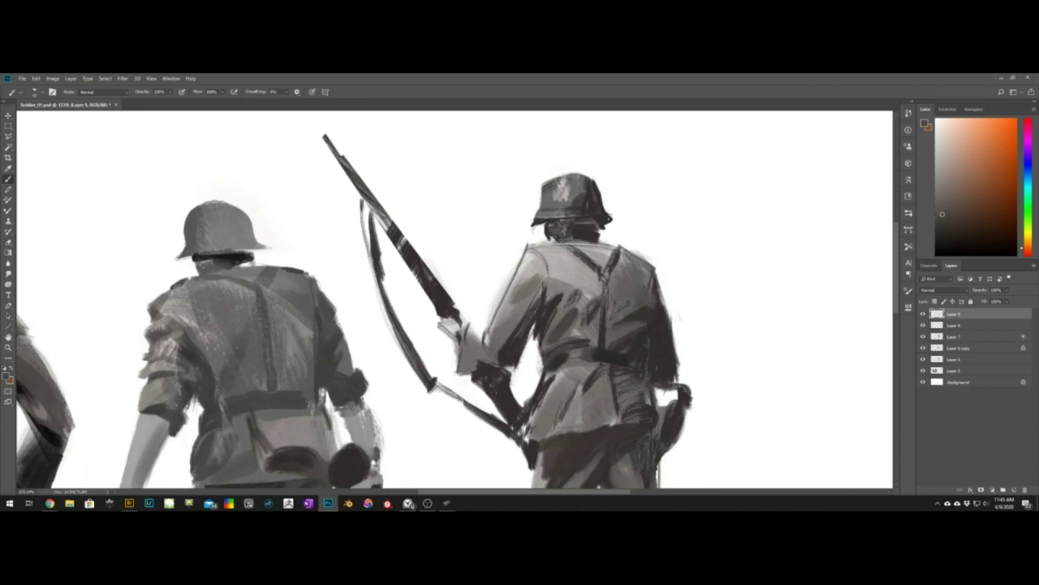
Refine the third soldier's outer left sleeve edge with tones sampled from the shoulder and arm, switching between brush presets
{"action": "left_click", "coordinate": [509, 252], "text": "alt"}
{"action": "left_click", "coordinate": [526, 247], "text": "alt"}
{"action": "mouse_move", "coordinate": [525, 249]}
{"action": "left_mouse_down"}
{"action": "mouse_move", "coordinate": [544, 239]}
{"action": "mouse_move", "coordinate": [495, 311]}
{"action": "left_mouse_up"}
{"action": "right_click", "coordinate": [520, 267]}
{"action": "double_click", "coordinate": [599, 286]}
{"action": "left_click_drag", "start_coordinate": [529, 257], "coordinate": [487, 322]}
{"action": "left_click", "coordinate": [521, 273], "text": "alt"}
{"action": "left_click_drag", "start_coordinate": [528, 260], "coordinate": [485, 333]}
{"action": "left_click_drag", "start_coordinate": [511, 277], "coordinate": [484, 345]}
{"action": "left_click", "coordinate": [493, 252], "text": "alt"}
{"action": "right_click", "coordinate": [492, 254]}
{"action": "double_click", "coordinate": [584, 278]}
Refine the third soldier's neck and the underside of the helmet rim using tones sampled around them
{"action": "left_click", "coordinate": [562, 230], "text": "alt"}
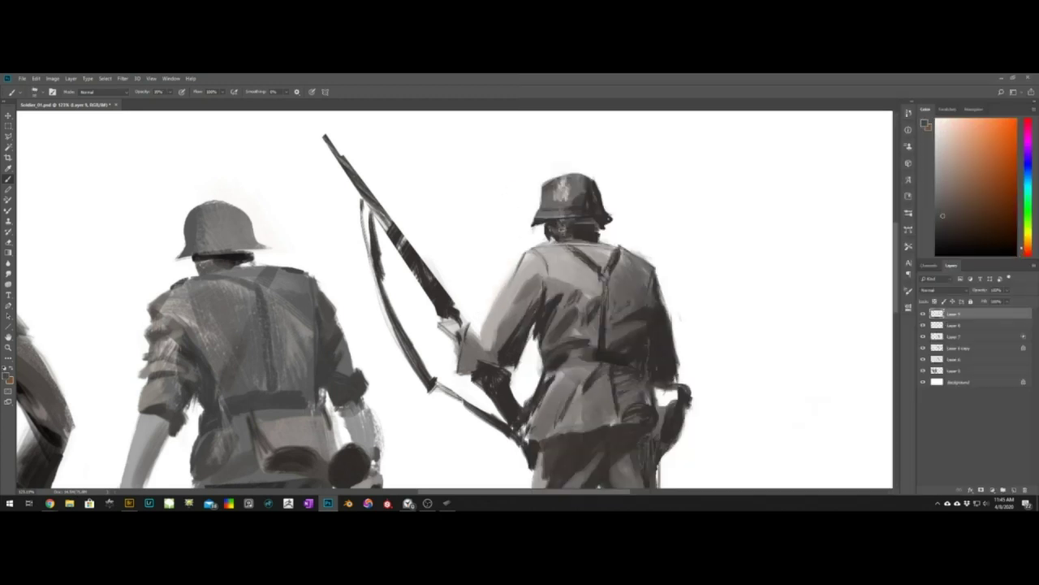
{"action": "key", "text": "n"}
{"action": "left_click", "coordinate": [595, 222]}
{"action": "key", "text": "Return"}
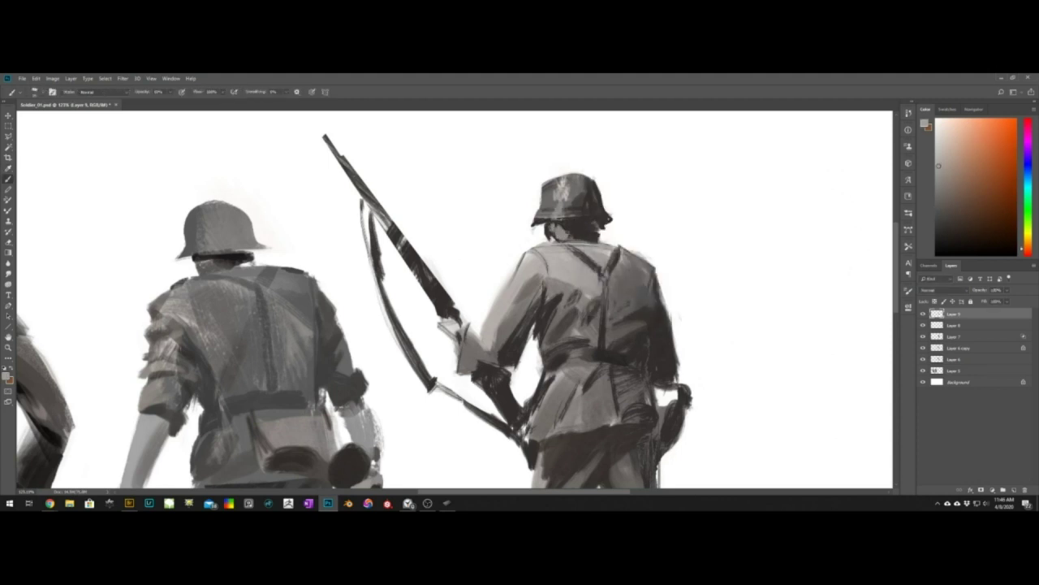
{"action": "left_click", "coordinate": [521, 212], "text": "alt"}
{"action": "left_click", "coordinate": [543, 220], "text": "alt"}
{"action": "left_click_drag", "start_coordinate": [541, 213], "coordinate": [532, 224]}
{"action": "left_click", "coordinate": [531, 214], "text": "alt"}
{"action": "left_click", "coordinate": [602, 214], "text": "alt"}
{"action": "mouse_move", "coordinate": [606, 218]}
{"action": "left_mouse_down"}
{"action": "mouse_move", "coordinate": [615, 225]}
{"action": "mouse_move", "coordinate": [609, 216]}
{"action": "mouse_move", "coordinate": [479, 242]}
{"action": "mouse_move", "coordinate": [500, 242]}
{"action": "left_mouse_up"}
{"action": "left_click", "coordinate": [572, 185], "text": "alt"}
{"action": "key", "text": "z"}
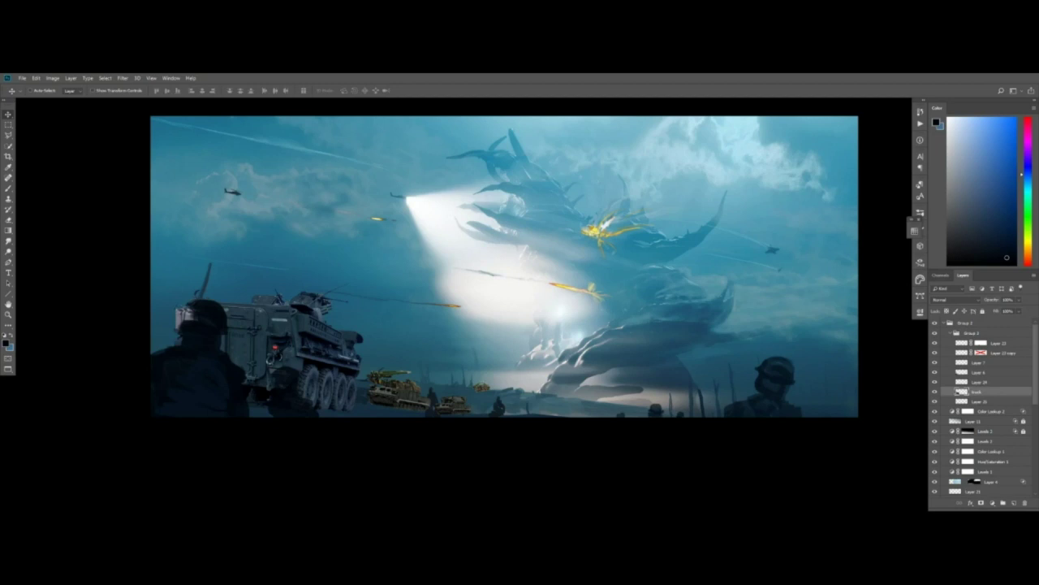
{"action": "key", "text": "XF86AudioLowerVolume"}
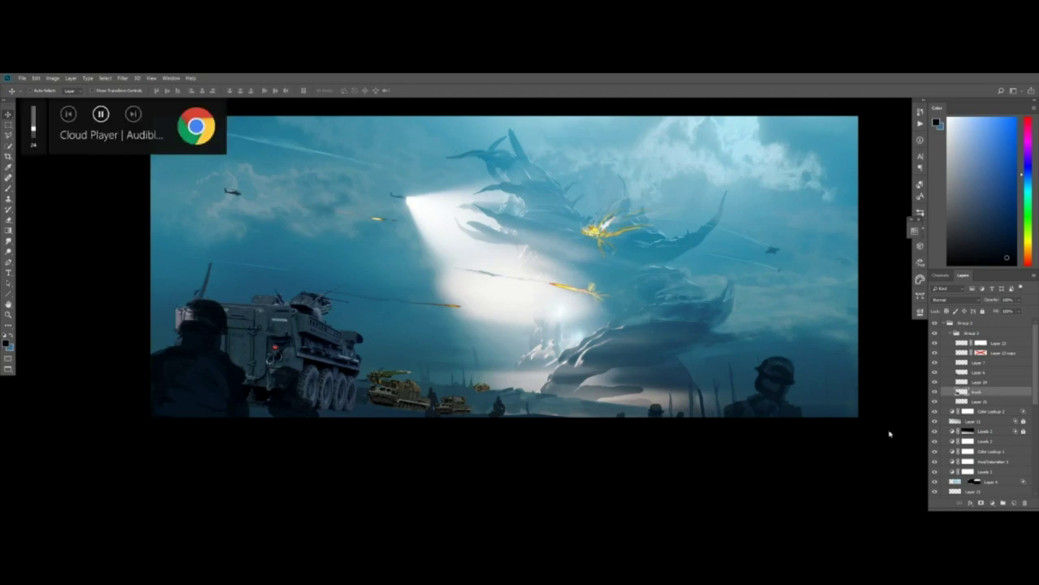
Apply a Color Balance adjustment to the missile carrier and to the smallest distant vehicle in the battle scene
{"action": "left_click_drag", "start_coordinate": [526, 298], "coordinate": [508, 293]}
{"action": "left_click", "coordinate": [381, 390], "text": "ctrl"}
{"action": "key", "text": "ctrl+b"}
{"action": "key", "text": "Return"}
{"action": "left_click", "coordinate": [464, 381], "text": "ctrl"}
{"action": "key", "text": "ctrl+b"}
{"action": "key", "text": "Return"}
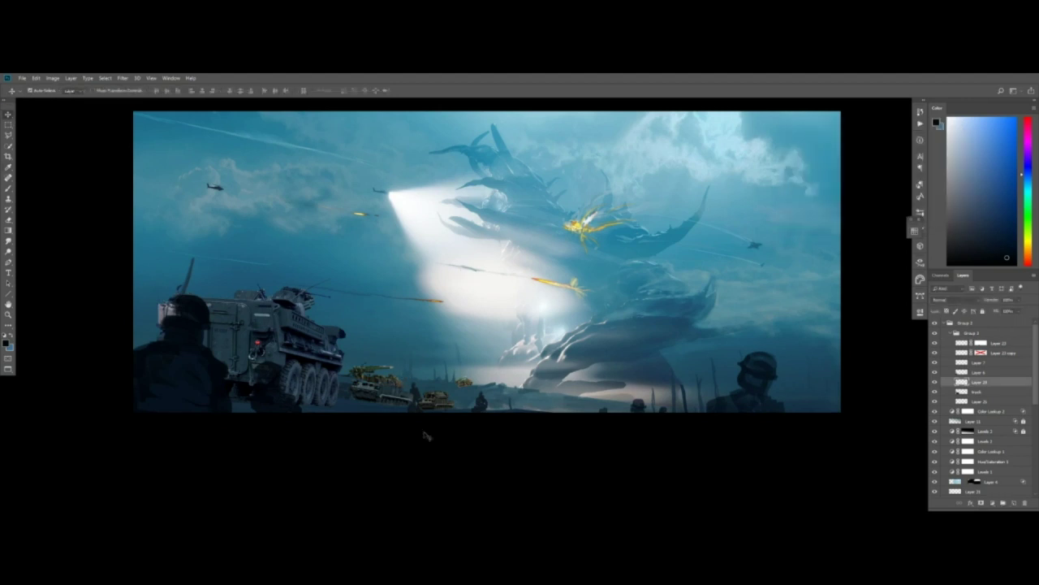
Preview the scene in grayscale proof colours and adjust the rear vehicle's values with Levels
{"action": "left_click", "coordinate": [441, 397], "text": "ctrl"}
{"action": "key", "text": "ctrl+y"}
{"action": "key", "text": "ctrl+l"}
{"action": "key", "text": "Return"}
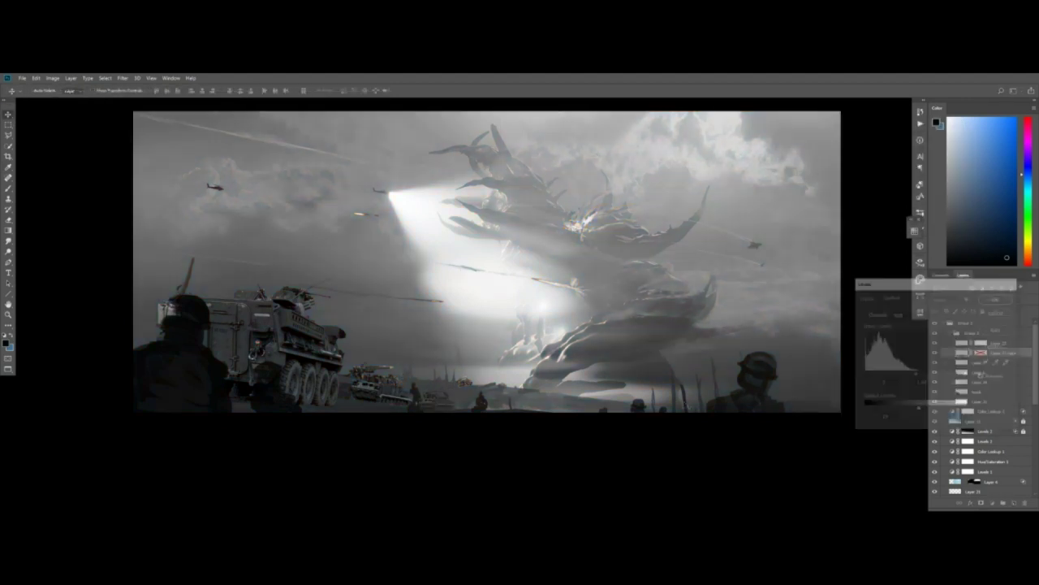
Adjust the missile carrier with Levels, using midtones 0.72, a white output of 187 and a raised black output
{"action": "left_click", "coordinate": [381, 390], "text": "ctrl"}
{"action": "key", "text": "ctrl+l"}
{"action": "key", "text": "Return"}
{"action": "key", "text": "ctrl+l"}
{"action": "left_click_drag", "start_coordinate": [966, 409], "coordinate": [941, 410]}
{"action": "left_click_drag", "start_coordinate": [916, 374], "coordinate": [925, 375]}
{"action": "left_click_drag", "start_coordinate": [865, 409], "coordinate": [878, 409]}
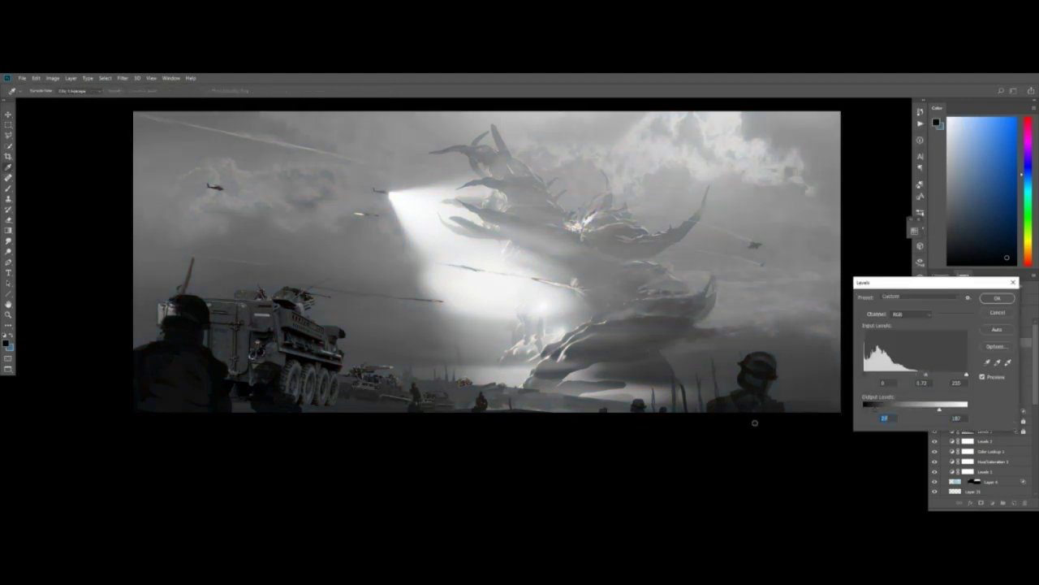
{"action": "key", "text": "Return"}
Adjust the smallest distant vehicle with Levels and turn off the grayscale proof
{"action": "left_click", "coordinate": [464, 381], "text": "ctrl"}
{"action": "key", "text": "ctrl+l"}
{"action": "key", "text": "Return"}
{"action": "key", "text": "ctrl+y"}
Move the small soldier figure's layer to the top of the vehicle group and darken it with Levels, using a white output of 141
{"action": "left_click", "coordinate": [481, 401], "text": "ctrl"}
{"action": "left_click_drag", "start_coordinate": [991, 491], "coordinate": [998, 338]}
{"action": "key", "text": "ctrl+l"}
{"action": "left_click_drag", "start_coordinate": [967, 409], "coordinate": [921, 409]}
{"action": "left_click_drag", "start_coordinate": [916, 375], "coordinate": [936, 377]}
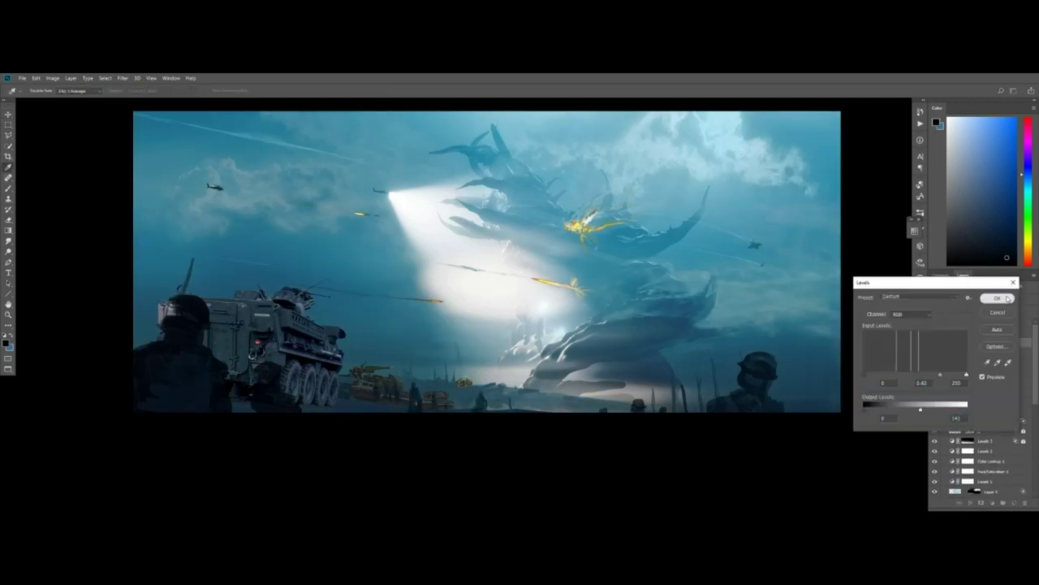
{"action": "left_click", "coordinate": [1007, 298]}
Apply Color Balance to the missile carrier and the rear vehicle behind the armored truck
{"action": "left_click", "coordinate": [382, 372]}
{"action": "key", "text": "ctrl+b"}
{"action": "key", "text": "Return"}
{"action": "left_click", "coordinate": [437, 398]}
{"action": "key", "text": "ctrl+b"}
{"action": "key", "text": "Return"}
Delete the smallest distant vehicle's layer and readjust the rear vehicle's Color Balance
{"action": "left_click_drag", "start_coordinate": [465, 383], "coordinate": [475, 379]}
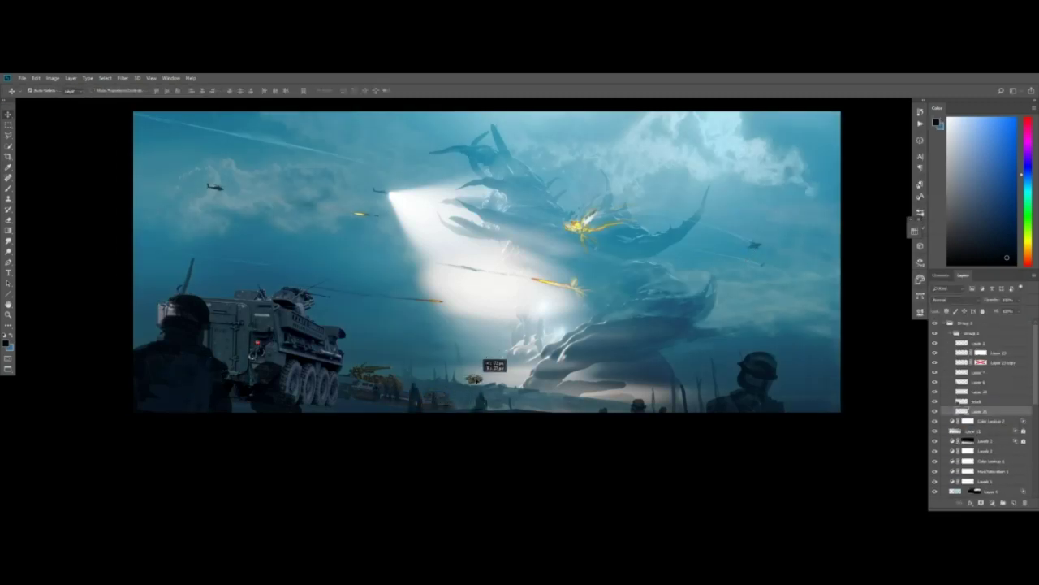
{"action": "left_click_drag", "start_coordinate": [985, 411], "coordinate": [1024, 503]}
{"action": "left_click", "coordinate": [437, 398]}
{"action": "key", "text": "ctrl+b"}
{"action": "key", "text": "Return"}
Undo a trial move near the truck and hide Layer 8 in the foreground group
{"action": "left_click_drag", "start_coordinate": [340, 384], "coordinate": [506, 355]}
{"action": "key", "text": "ctrl+z"}
{"action": "left_click", "coordinate": [935, 493]}
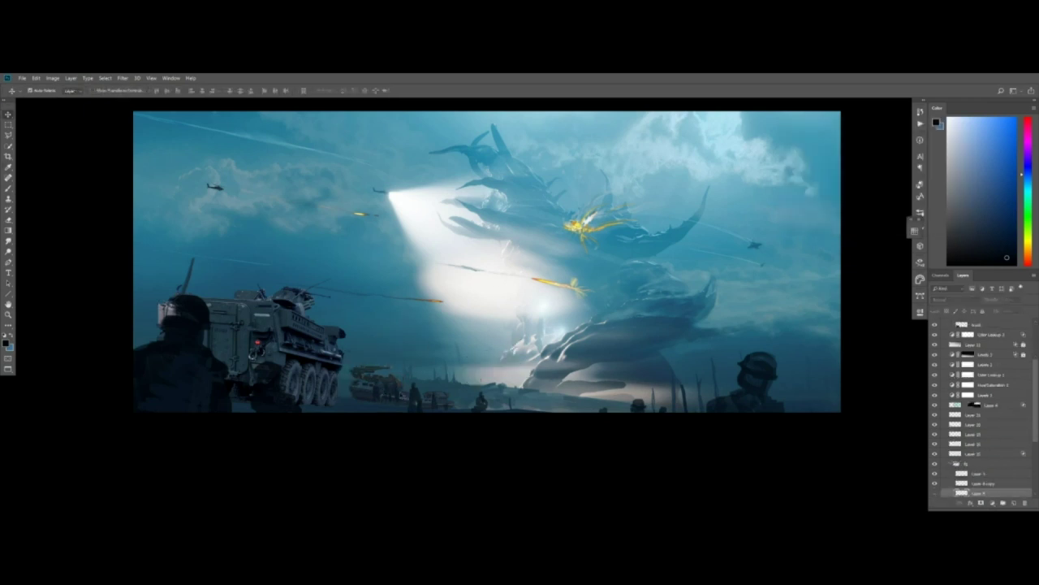
Remove the watermark and the small figure from the smoky battlefield photo with Content-Aware fills
{"action": "key", "text": "m"}
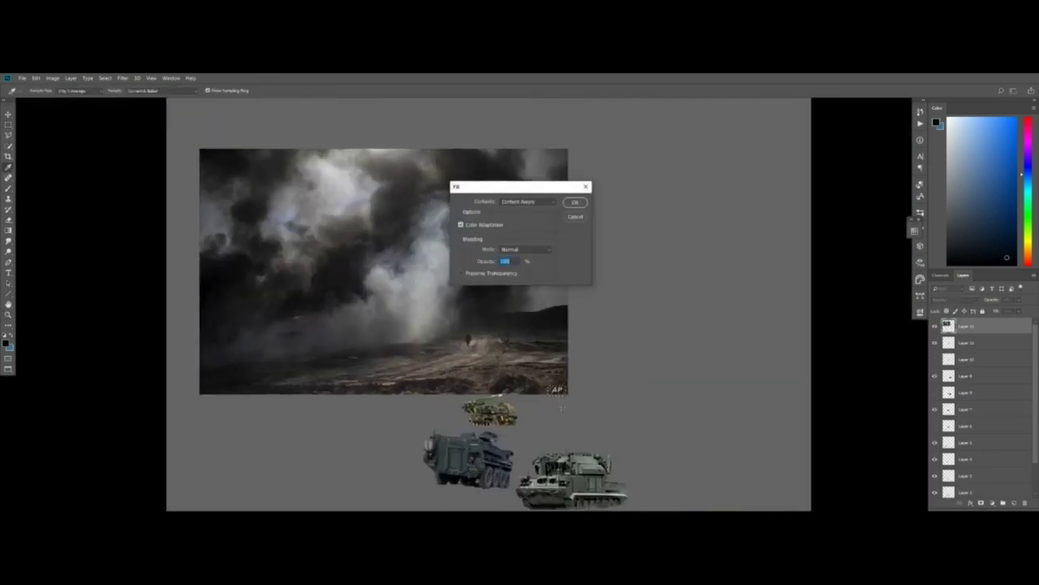
{"action": "key", "text": "Return"}
{"action": "left_click_drag", "start_coordinate": [461, 330], "coordinate": [476, 350]}
{"action": "key", "text": "shift+F5"}
{"action": "key", "text": "Return"}
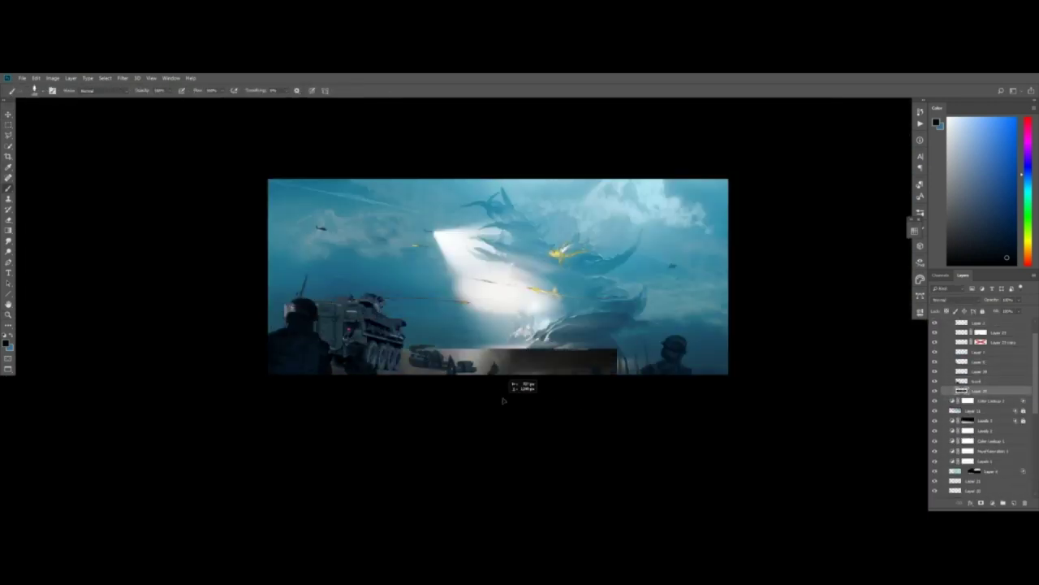
Place the smoky ground photo behind the vehicles and transform it to slope along the scene's lower edge
{"action": "left_click_drag", "start_coordinate": [503, 400], "coordinate": [492, 381], "text": "ctrl"}
{"action": "key", "text": "ctrl+t"}
{"action": "right_click", "coordinate": [499, 340]}
{"action": "left_click", "coordinate": [520, 445]}
{"action": "left_click_drag", "start_coordinate": [605, 330], "coordinate": [528, 349], "text": "alt+shift"}
{"action": "key", "text": "Return"}
{"action": "left_click_drag", "start_coordinate": [465, 369], "coordinate": [652, 368], "text": "ctrl"}
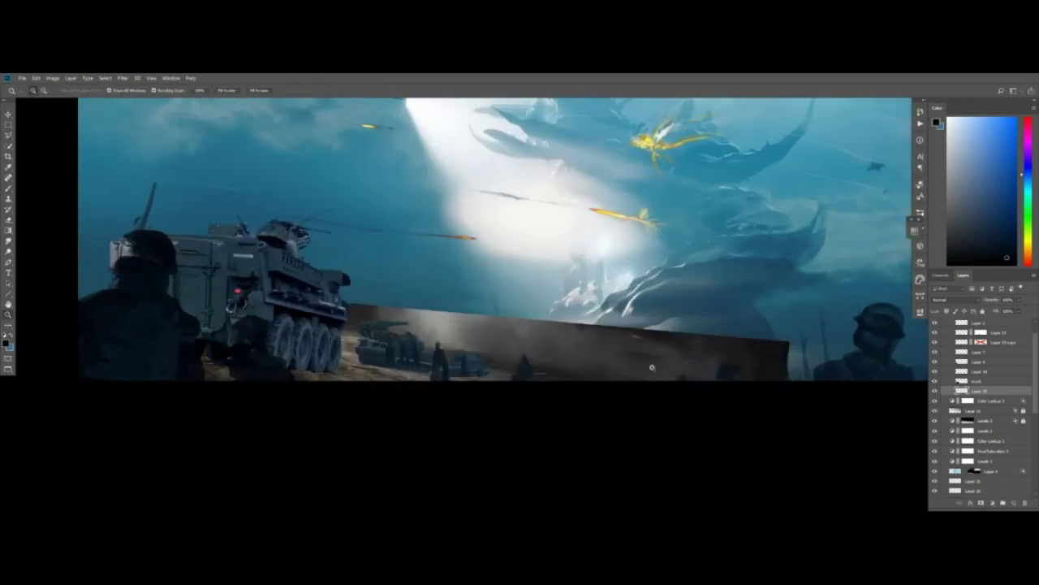
{"action": "left_click_drag", "start_coordinate": [568, 354], "coordinate": [602, 371], "text": "ctrl"}
Copy the merged scene within the ground photo's outline to a new layer, hide that copy, and reselect the photo layer
{"action": "left_click", "coordinate": [962, 392], "text": "ctrl"}
{"action": "left_click", "coordinate": [935, 392]}
{"action": "key", "text": "ctrl+shift+c"}
{"action": "key", "text": "ctrl+v"}
{"action": "left_click", "coordinate": [935, 391]}
{"action": "left_click", "coordinate": [934, 400]}
{"action": "left_click", "coordinate": [979, 400]}
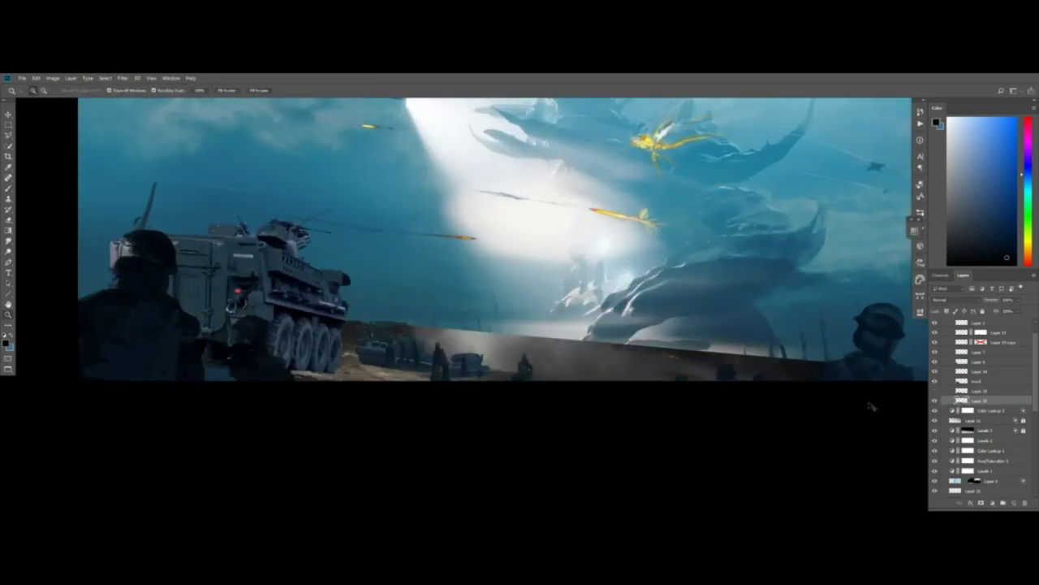
Match the ground photo's colours to the blue scene copy
{"action": "left_click", "coordinate": [871, 266]}
{"action": "left_click", "coordinate": [878, 281]}
{"action": "left_click", "coordinate": [870, 278]}
{"action": "left_click", "coordinate": [876, 352]}
{"action": "left_click", "coordinate": [982, 113]}
Add a layer mask to the ground photo and blend its upper edge into the haze
{"action": "left_click_drag", "start_coordinate": [640, 325], "coordinate": [575, 325], "text": "ctrl"}
{"action": "left_click", "coordinate": [980, 503]}
{"action": "left_click_drag", "start_coordinate": [491, 329], "coordinate": [621, 333]}
{"action": "mouse_move", "coordinate": [552, 343]}
{"action": "left_mouse_down"}
{"action": "mouse_move", "coordinate": [714, 347]}
{"action": "mouse_move", "coordinate": [487, 346]}
{"action": "left_mouse_up"}
Rotate and reposition the masked ground layer so it follows the terrain beneath the vehicles
{"action": "key", "text": "ctrl+t"}
{"action": "left_click_drag", "start_coordinate": [774, 346], "coordinate": [769, 401]}
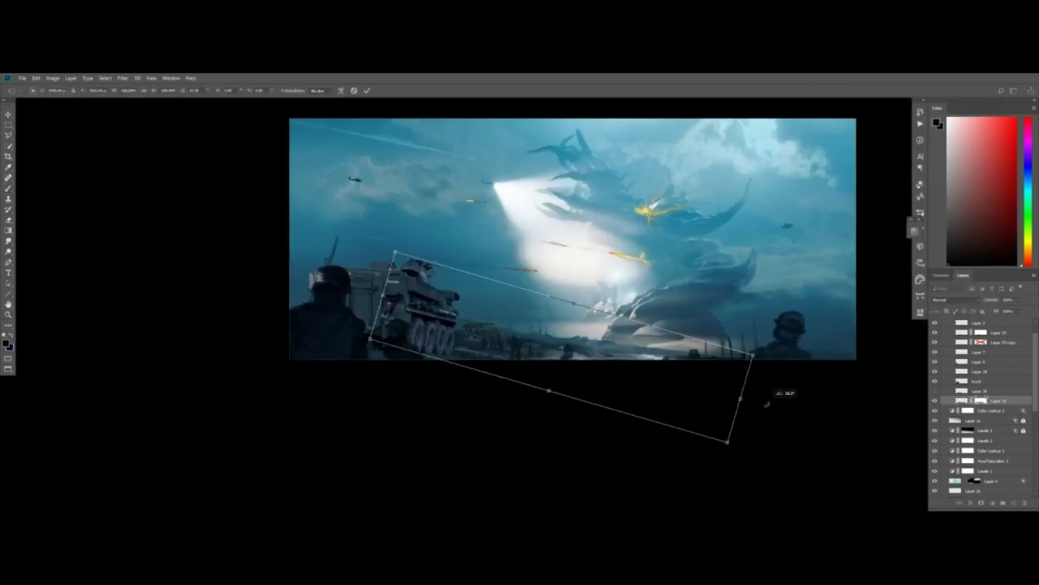
{"action": "left_click_drag", "start_coordinate": [642, 370], "coordinate": [576, 360]}
{"action": "key", "text": "Return"}
{"action": "left_click_drag", "start_coordinate": [568, 341], "coordinate": [541, 384]}
{"action": "key", "text": "ctrl+t"}
{"action": "key", "text": "Escape"}
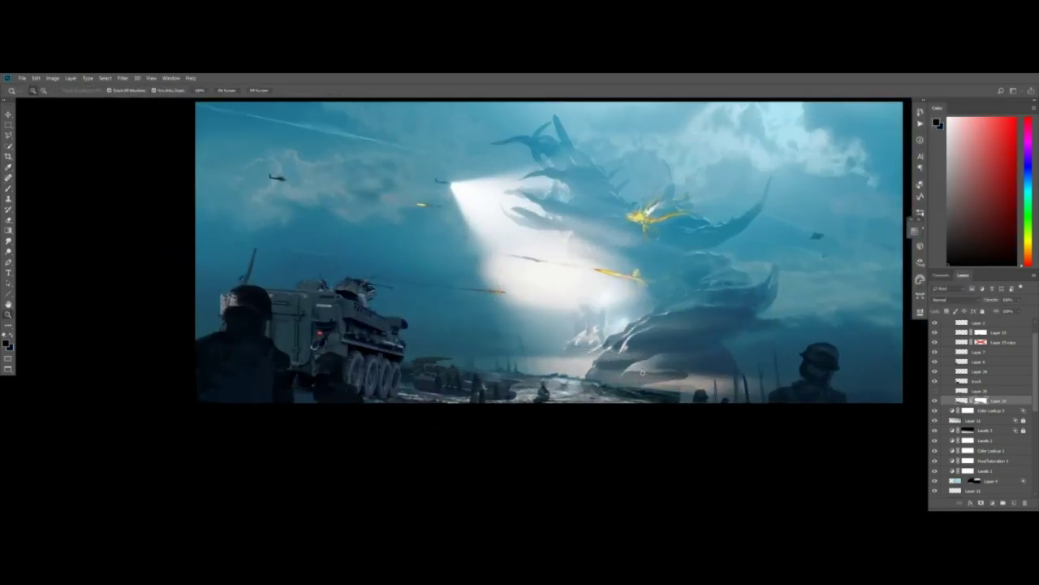
{"action": "key", "text": "ctrl+t"}
{"action": "key", "text": "Return"}
In grayscale proof, lower the ground layer's white output and slightly raise its black output with Levels
{"action": "key", "text": "ctrl+l"}
{"action": "key", "text": "Escape"}
{"action": "key", "text": "ctrl+y"}
{"action": "key", "text": "ctrl+l"}
{"action": "left_click_drag", "start_coordinate": [966, 410], "coordinate": [925, 410]}
{"action": "key", "text": "Return"}
{"action": "left_click", "coordinate": [944, 403]}
{"action": "key", "text": "ctrl+l"}
{"action": "left_click_drag", "start_coordinate": [864, 409], "coordinate": [870, 410]}
{"action": "key", "text": "Return"}
Free-transform the selected layer along the scene's lower edge
{"action": "left_click_drag", "start_coordinate": [791, 391], "coordinate": [782, 432]}
{"action": "key", "text": "ctrl+t"}
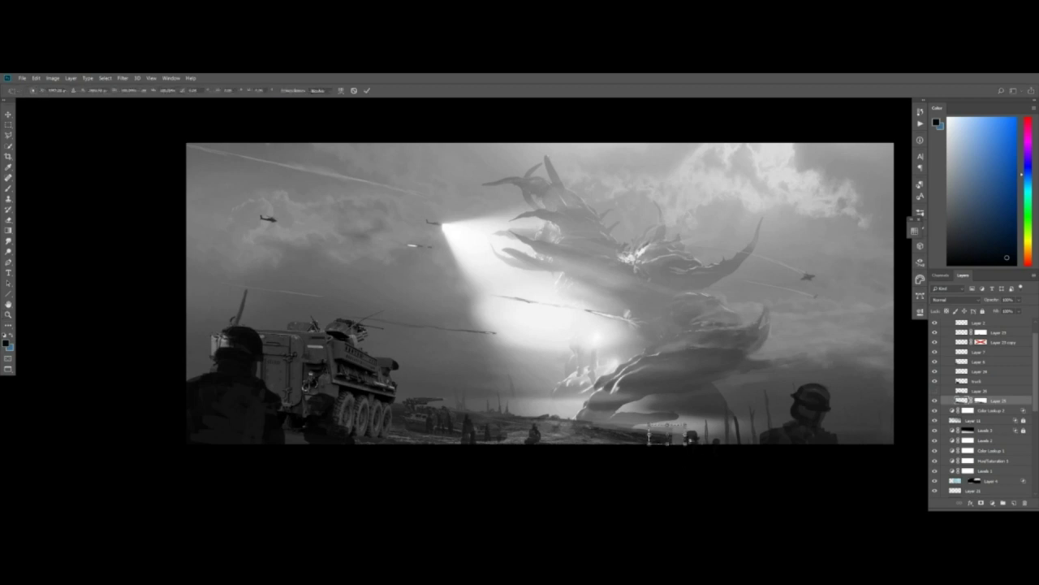
{"action": "left_click_drag", "start_coordinate": [862, 444], "coordinate": [861, 462]}
{"action": "key", "text": "Return"}
Nudge the small soldier figures near the missile carrier and merge their two layers
{"action": "key", "text": "v"}
{"action": "mouse_move", "coordinate": [469, 433]}
{"action": "left_mouse_down"}
{"action": "mouse_move", "coordinate": [467, 416]}
{"action": "mouse_move", "coordinate": [443, 413]}
{"action": "mouse_move", "coordinate": [472, 432]}
{"action": "left_mouse_up"}
{"action": "left_click", "coordinate": [446, 424], "text": "shift"}
{"action": "key", "text": "ctrl+e"}
Reposition the rear vehicle and the missile carrier farther from the armored truck
{"action": "left_click_drag", "start_coordinate": [501, 435], "coordinate": [530, 422]}
{"action": "left_click_drag", "start_coordinate": [442, 412], "coordinate": [457, 414]}
{"action": "mouse_move", "coordinate": [527, 420]}
{"action": "left_mouse_down"}
{"action": "mouse_move", "coordinate": [543, 415]}
{"action": "mouse_move", "coordinate": [533, 421]}
{"action": "left_mouse_up"}
{"action": "left_click", "coordinate": [518, 424]}
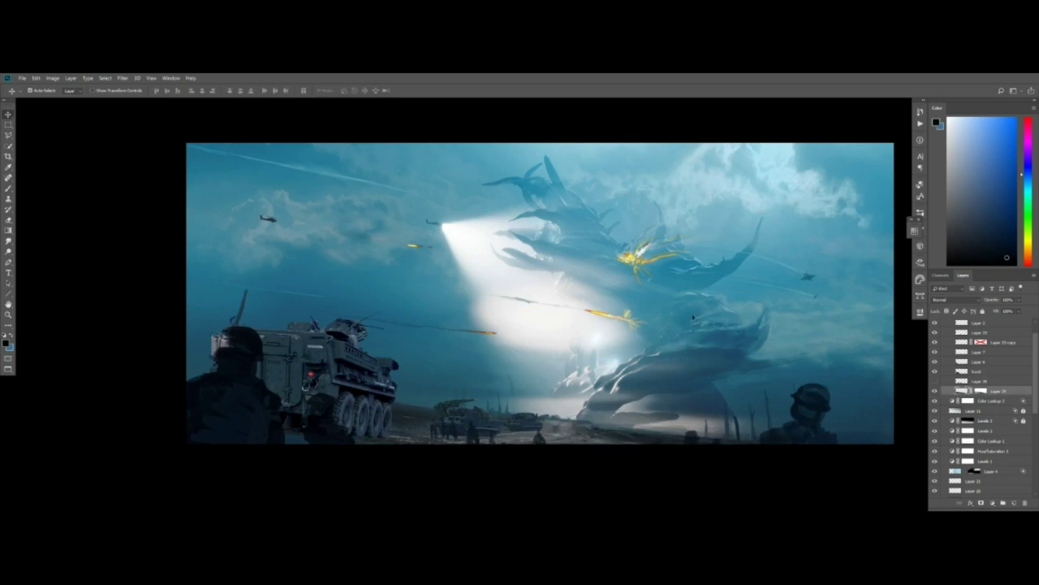
Select the ground strip behind the vehicles and shift its Color Balance to cyan -18 and blue +19
{"action": "key", "text": "l"}
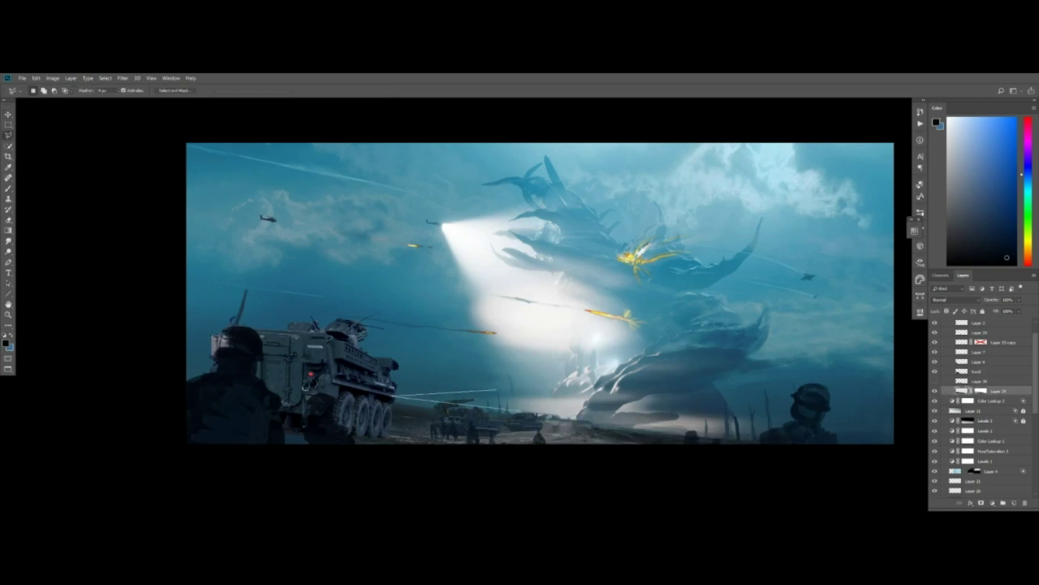
{"action": "double_click", "coordinate": [901, 399]}
{"action": "key", "text": "ctrl+b"}
{"action": "left_click_drag", "start_coordinate": [861, 183], "coordinate": [868, 184]}
{"action": "left_click_drag", "start_coordinate": [861, 165], "coordinate": [854, 168]}
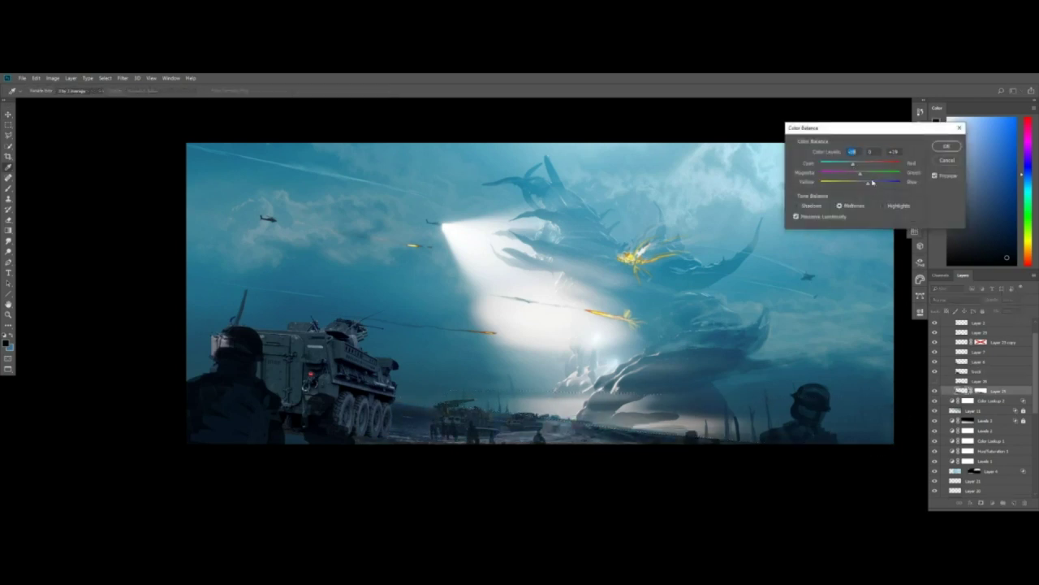
{"action": "key", "text": "Return"}
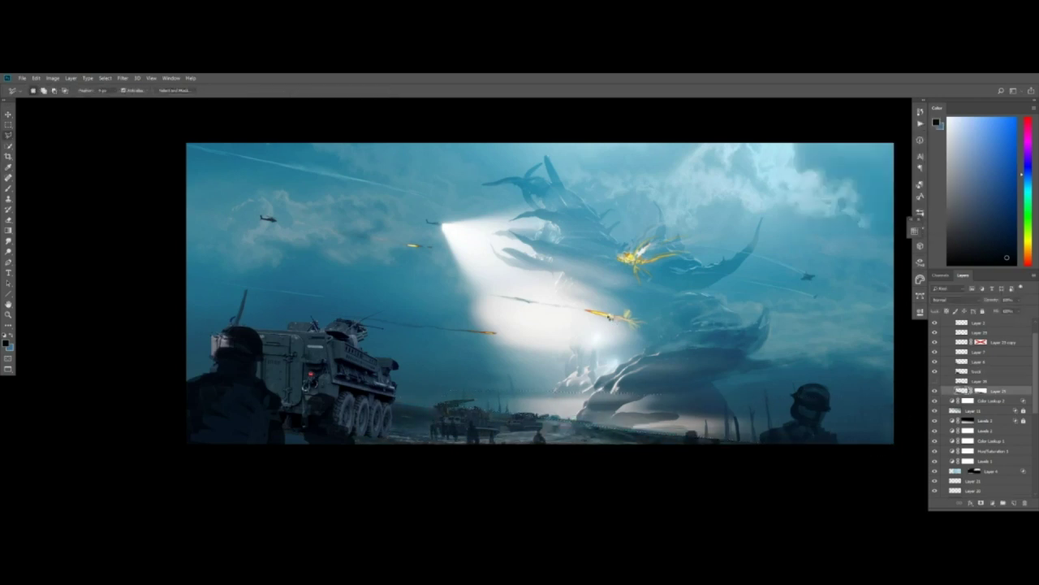
{"action": "key", "text": "ctrl+d"}
Flip the canvas horizontally, select Layer 9 near the stack's end, and toggle its visibility
{"action": "key", "text": "F2"}
{"action": "key", "text": "v"}
{"action": "scroll", "coordinate": [993, 483], "scroll_direction": "down", "scroll_amount": 5}
{"action": "left_click", "coordinate": [993, 490]}
{"action": "left_click", "coordinate": [935, 493]}
{"action": "left_click", "coordinate": [935, 493]}
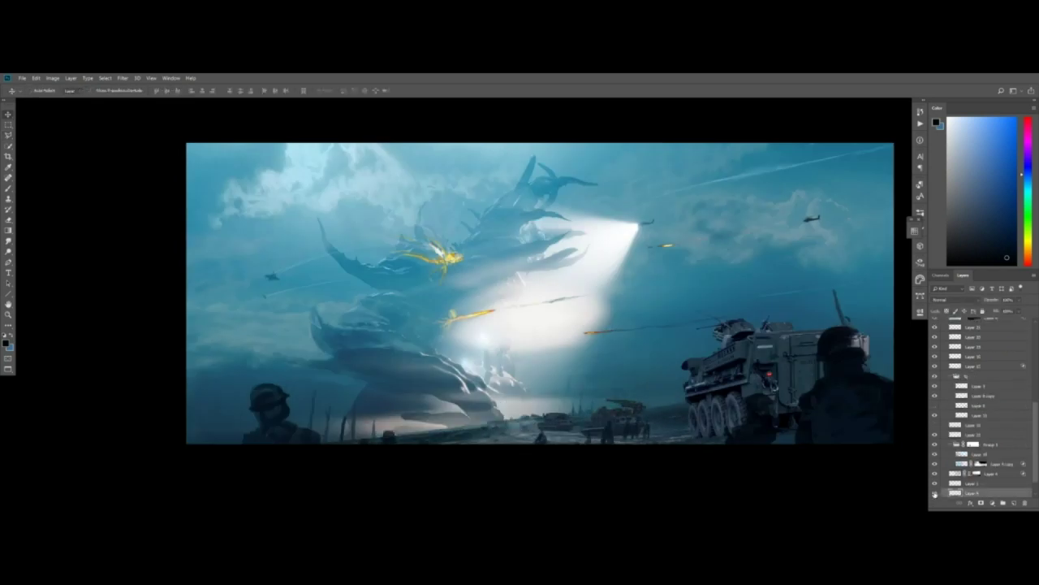
Sample blue tones with the brush from the haze behind the distant vehicles and beside the truck
{"action": "key", "text": "l"}
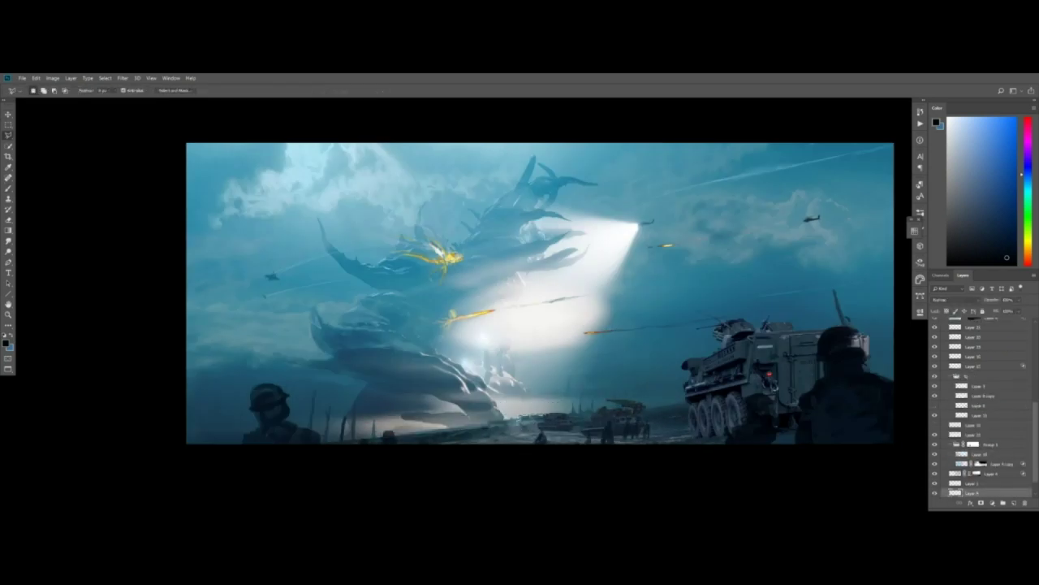
{"action": "key", "text": "b"}
{"action": "left_click", "coordinate": [575, 399], "text": "alt"}
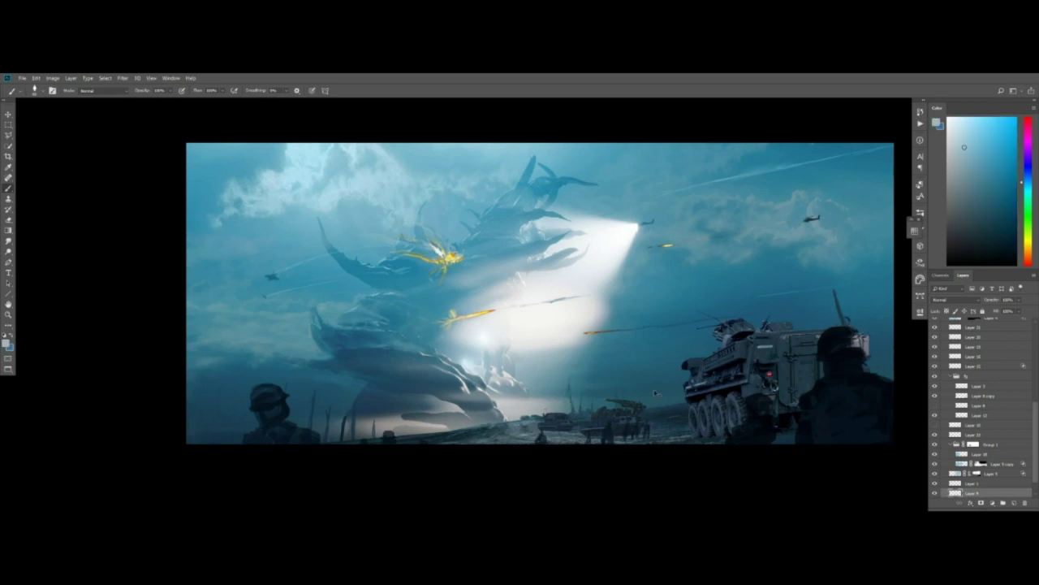
{"action": "left_click", "coordinate": [683, 369], "text": "alt"}
Move the armored truck slightly toward the scene's centre and lock the background Group 1
{"action": "mouse_move", "coordinate": [801, 388]}
{"action": "left_mouse_down", "text": "ctrl"}
{"action": "mouse_move", "coordinate": [819, 385]}
{"action": "mouse_move", "coordinate": [793, 312]}
{"action": "mouse_move", "coordinate": [766, 394]}
{"action": "mouse_move", "coordinate": [784, 374]}
{"action": "left_mouse_up", "text": "ctrl"}
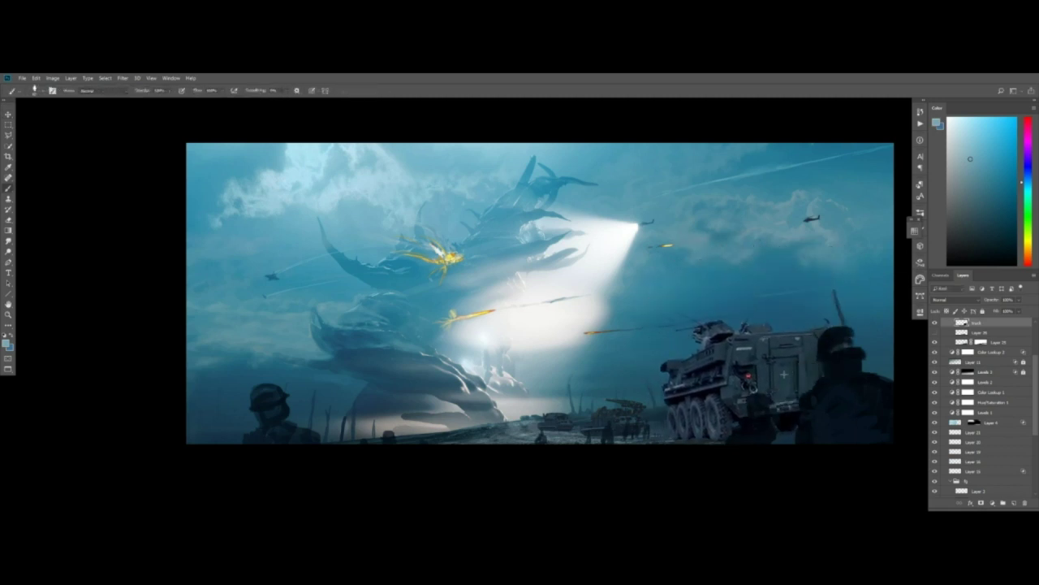
{"action": "left_click_drag", "start_coordinate": [561, 302], "coordinate": [571, 299], "text": "ctrl"}
{"action": "left_click", "coordinate": [997, 473]}
{"action": "left_click", "coordinate": [982, 311]}
{"action": "key", "text": "ctrl+z"}
Toggle the visibility of a background layer and give Group 1 and its adjoining layers a blue colour label
{"action": "left_click", "coordinate": [934, 493]}
{"action": "left_click", "coordinate": [934, 493]}
{"action": "scroll", "coordinate": [935, 491], "scroll_direction": "down", "scroll_amount": 2}
{"action": "right_click", "coordinate": [934, 475]}
{"action": "left_click", "coordinate": [944, 451]}
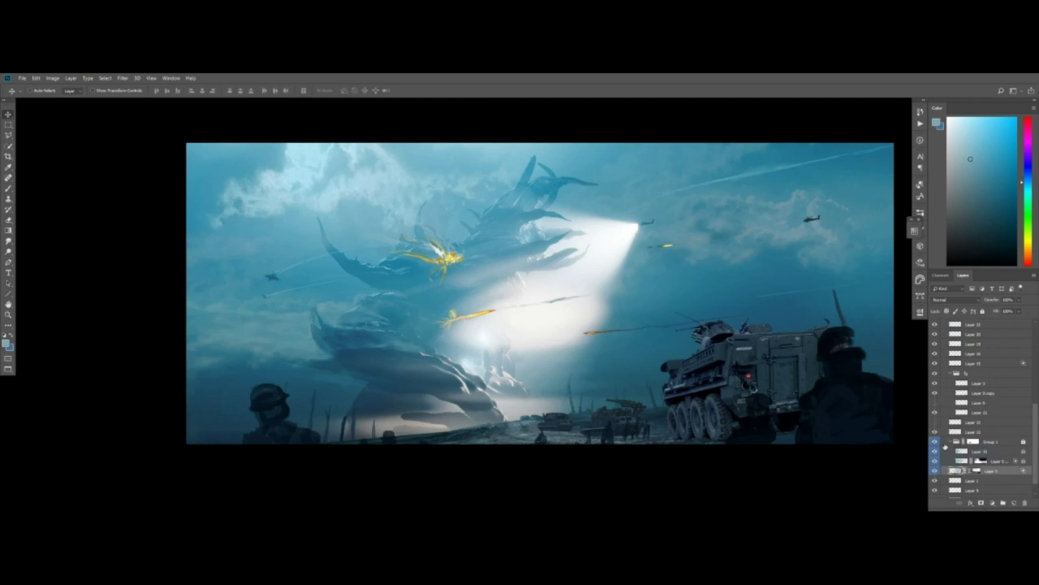
Toggle and lock Layer 5 below Group 1, and give the giant creature's Layer 1 a red colour label
{"action": "left_click", "coordinate": [935, 471]}
{"action": "left_click", "coordinate": [935, 471]}
{"action": "left_click", "coordinate": [983, 311]}
{"action": "left_click", "coordinate": [428, 260], "text": "ctrl"}
{"action": "right_click", "coordinate": [935, 481]}
{"action": "left_click", "coordinate": [944, 430]}
Try moving the red-labelled creature layer higher in the layer stack
{"action": "left_click_drag", "start_coordinate": [990, 482], "coordinate": [993, 414]}
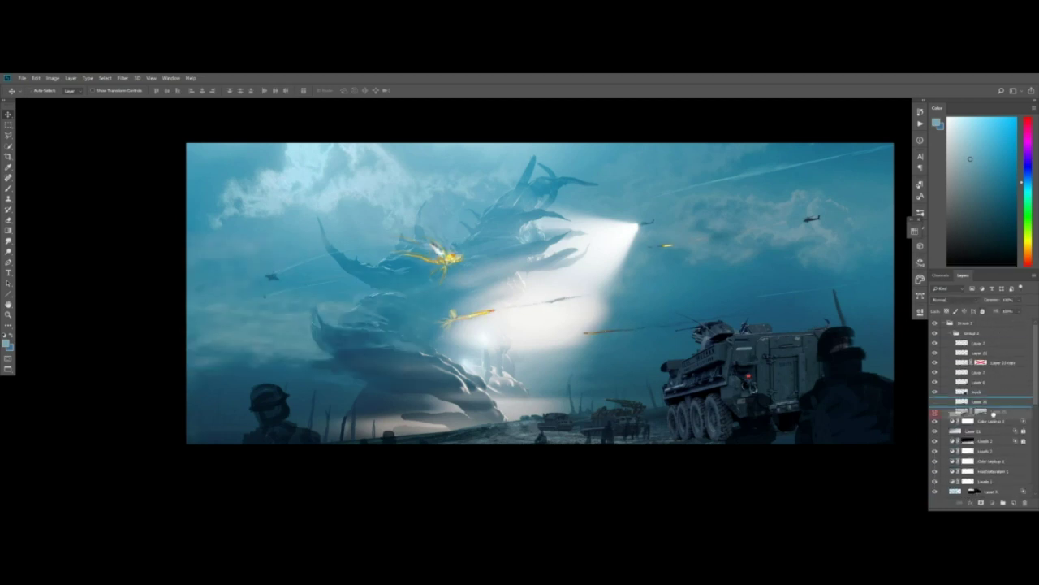
{"action": "key", "text": "ctrl+z"}
{"action": "left_click_drag", "start_coordinate": [991, 493], "coordinate": [977, 333]}
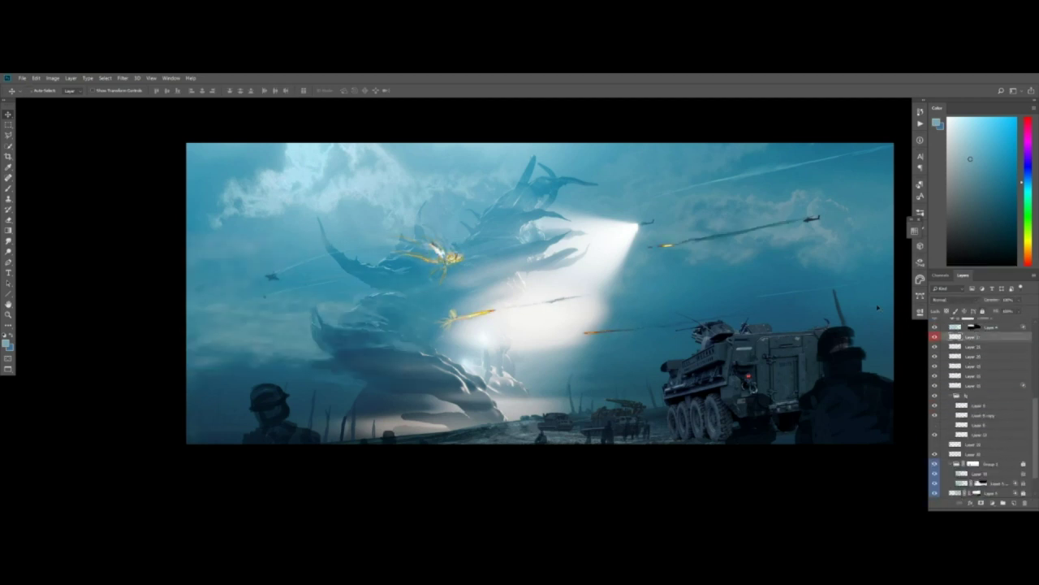
{"action": "key", "text": "ctrl+z"}
Give Layer 4 a blue colour label, lock it, and move it directly above Group 1
{"action": "left_click", "coordinate": [992, 327], "text": "ctrl"}
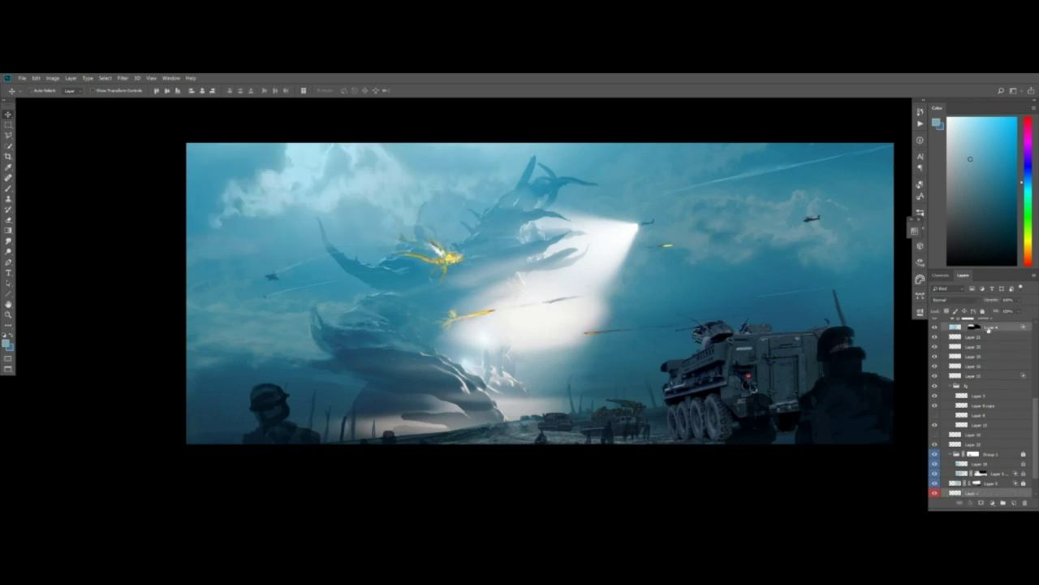
{"action": "left_click", "coordinate": [988, 329]}
{"action": "left_click_drag", "start_coordinate": [444, 259], "coordinate": [501, 251], "text": "ctrl"}
{"action": "key", "text": "ctrl+z"}
{"action": "right_click", "coordinate": [934, 327]}
{"action": "left_click", "coordinate": [952, 383]}
{"action": "left_click", "coordinate": [983, 311]}
{"action": "left_click_drag", "start_coordinate": [991, 328], "coordinate": [990, 449]}
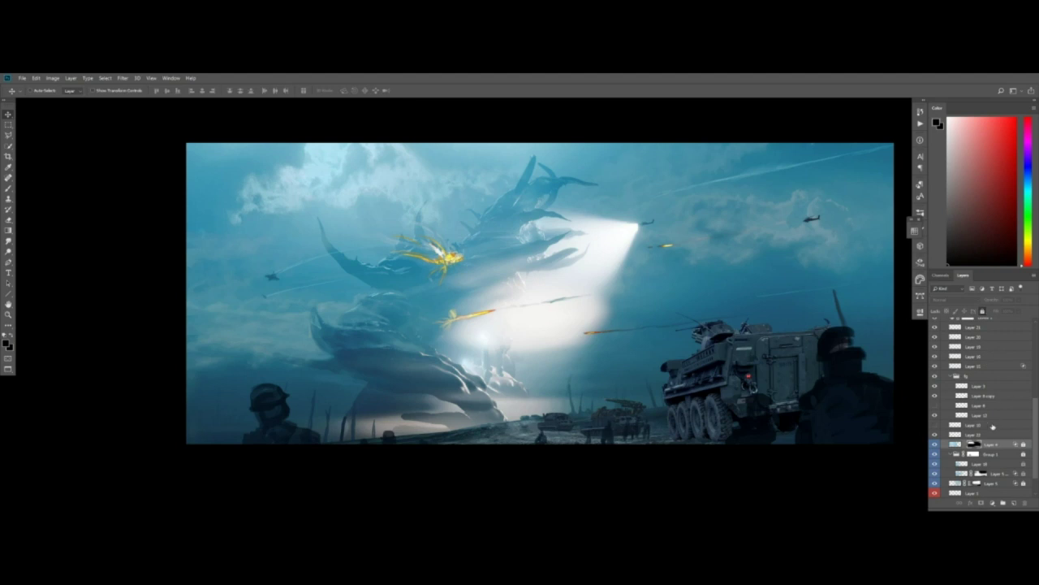
Move Layer 21 directly above Layer 4 and give it a blue colour label
{"action": "left_click", "coordinate": [956, 445]}
{"action": "left_click", "coordinate": [964, 445]}
{"action": "left_click", "coordinate": [984, 328]}
{"action": "left_click", "coordinate": [935, 329]}
{"action": "left_click", "coordinate": [984, 435]}
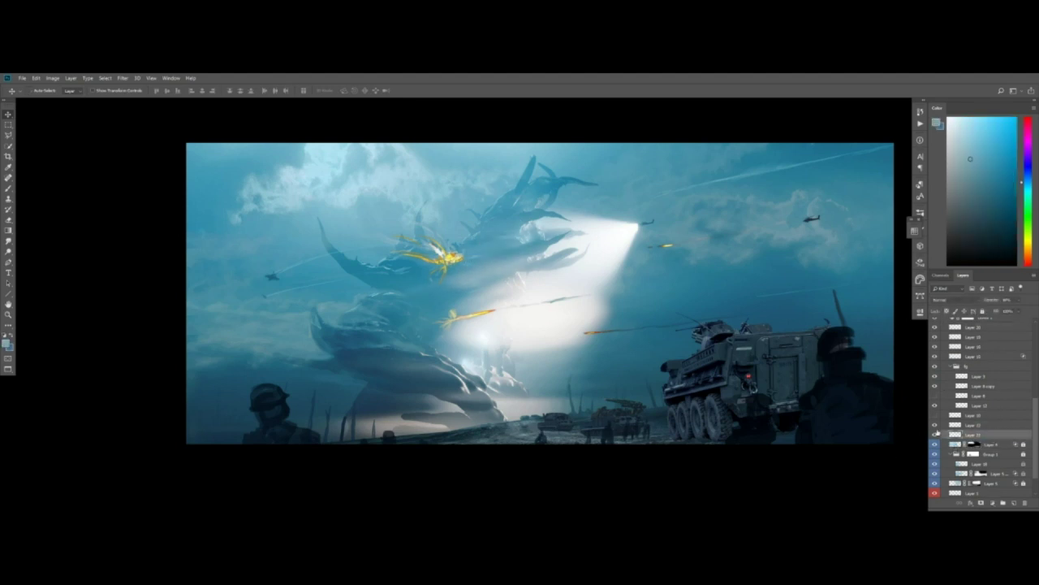
{"action": "right_click", "coordinate": [936, 434]}
{"action": "left_click", "coordinate": [952, 410]}
Select the layer directly below Levels 1, give it a yellow colour label, and toggle its visibility
{"action": "left_click_drag", "start_coordinate": [451, 257], "coordinate": [476, 249], "text": "ctrl"}
{"action": "left_click", "coordinate": [531, 319], "text": "ctrl+shift"}
{"action": "scroll", "coordinate": [948, 399], "scroll_direction": "up", "scroll_amount": 3}
{"action": "right_click", "coordinate": [935, 391]}
{"action": "left_click", "coordinate": [952, 431]}
{"action": "left_click", "coordinate": [934, 393]}
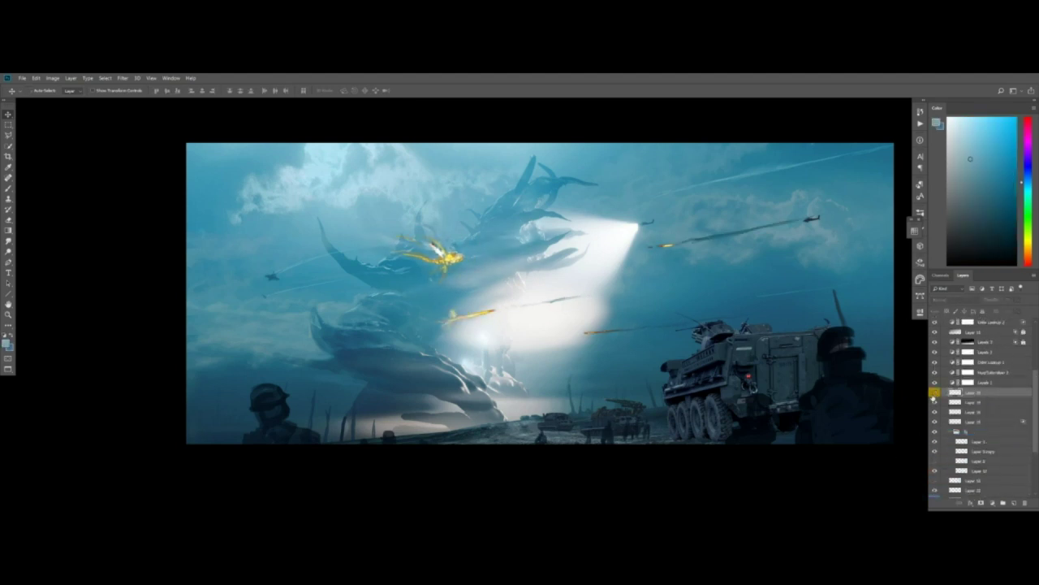
Split part of the yellow-labelled layer onto a new layer, label the new one yellow, and clear the original's label
{"action": "key", "text": "l"}
{"action": "key", "text": "ctrl+j"}
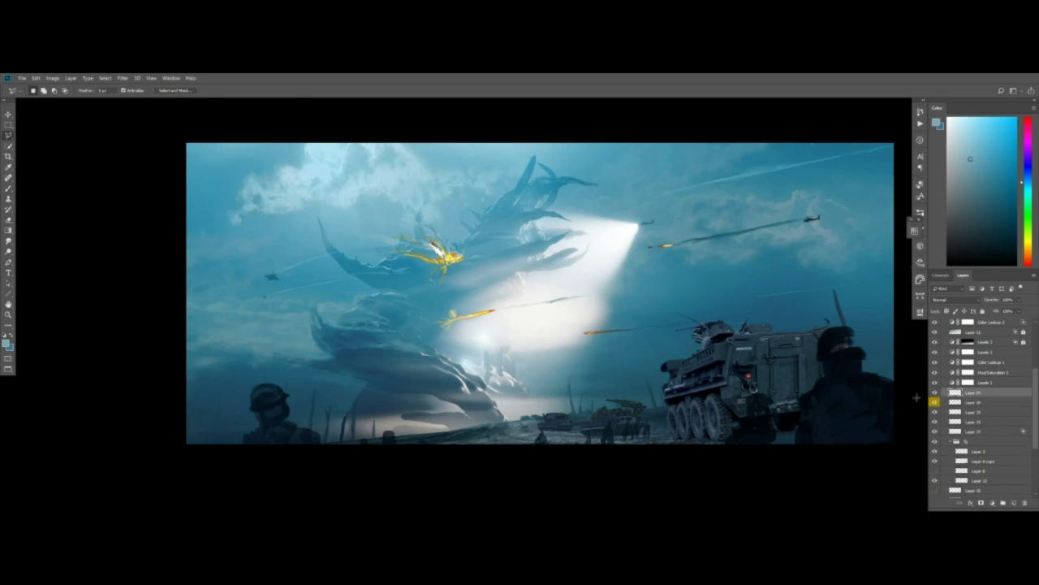
{"action": "right_click", "coordinate": [935, 392]}
{"action": "left_click", "coordinate": [953, 435]}
{"action": "right_click", "coordinate": [936, 402]}
{"action": "left_click", "coordinate": [951, 424]}
{"action": "left_click", "coordinate": [955, 403]}
{"action": "left_click", "coordinate": [935, 402]}
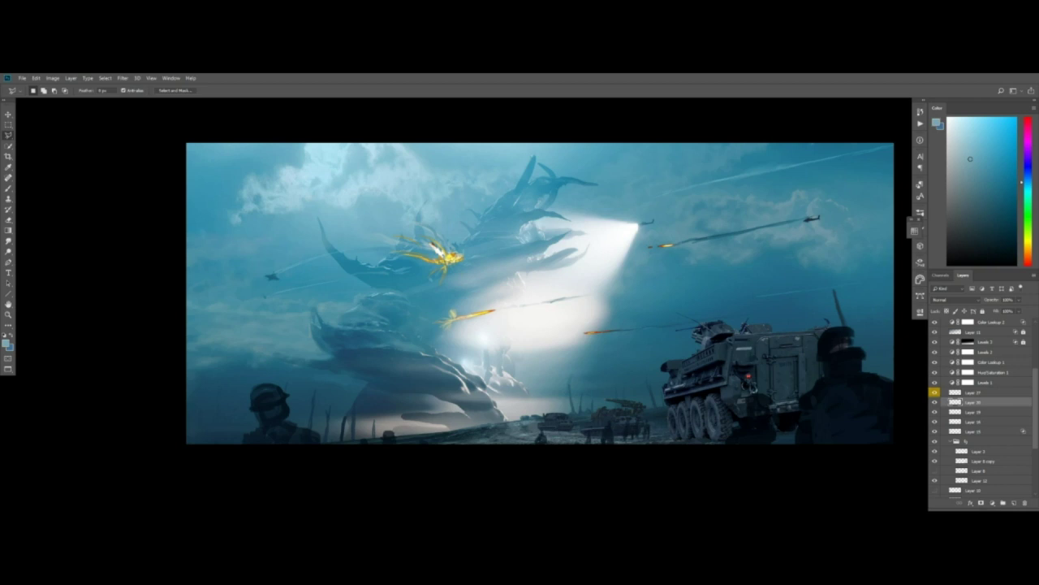
Collapse the fx group, paste the dark smoke photo above it, and shift the photo toward the scene's left side
{"action": "key", "text": "v"}
{"action": "left_click", "coordinate": [755, 398], "text": "ctrl"}
{"action": "left_click", "coordinate": [966, 441]}
{"action": "left_click", "coordinate": [951, 442]}
{"action": "key", "text": "ctrl+v"}
{"action": "key", "text": "b"}
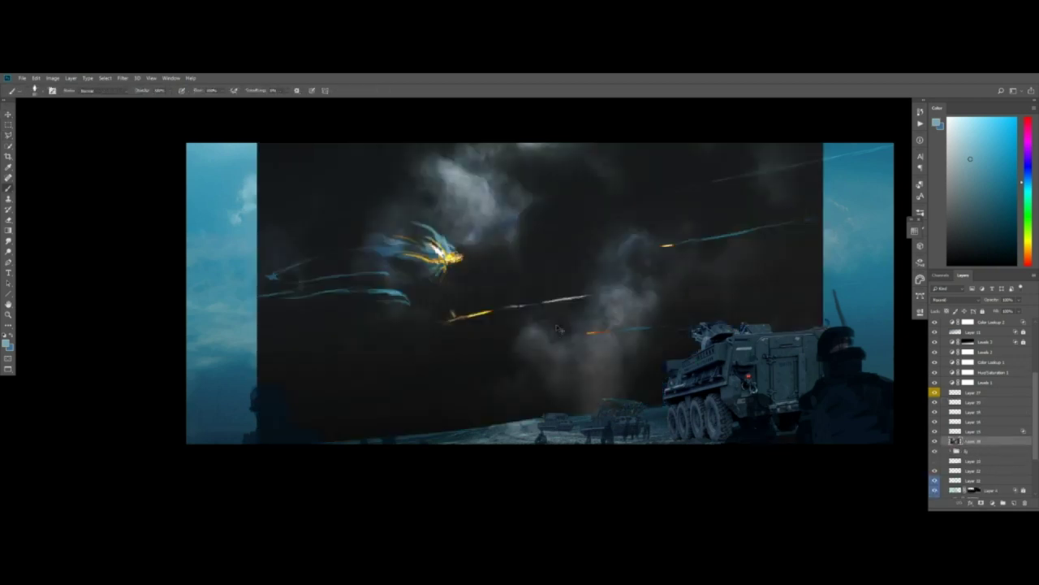
{"action": "left_click_drag", "start_coordinate": [617, 293], "coordinate": [536, 260], "text": "ctrl"}
Adjust the smoke layer's blending options and merge it with a new empty layer
{"action": "double_click", "coordinate": [1005, 437]}
{"action": "mouse_move", "coordinate": [829, 246]}
{"action": "left_mouse_down"}
{"action": "mouse_move", "coordinate": [842, 256]}
{"action": "mouse_move", "coordinate": [828, 254]}
{"action": "left_mouse_up"}
{"action": "mouse_move", "coordinate": [934, 247]}
{"action": "left_mouse_down"}
{"action": "mouse_move", "coordinate": [808, 254]}
{"action": "mouse_move", "coordinate": [934, 264]}
{"action": "left_mouse_up"}
{"action": "left_click", "coordinate": [1005, 125]}
{"action": "left_click", "coordinate": [1014, 503]}
{"action": "left_click", "coordinate": [991, 451], "text": "ctrl"}
{"action": "key", "text": "ctrl+e"}
Raise the smoke layer's black output level with Levels and shift its tint with Color Balance
{"action": "key", "text": "ctrl+l"}
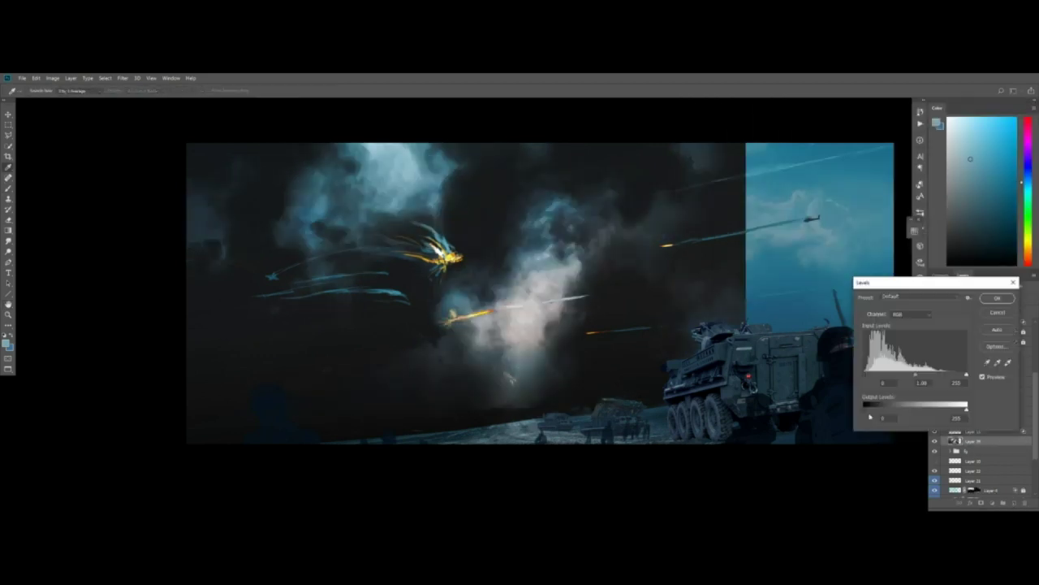
{"action": "left_click_drag", "start_coordinate": [866, 409], "coordinate": [908, 408]}
{"action": "key", "text": "Return"}
{"action": "key", "text": "ctrl+b"}
{"action": "left_click_drag", "start_coordinate": [858, 185], "coordinate": [853, 165]}
{"action": "key", "text": "Return"}
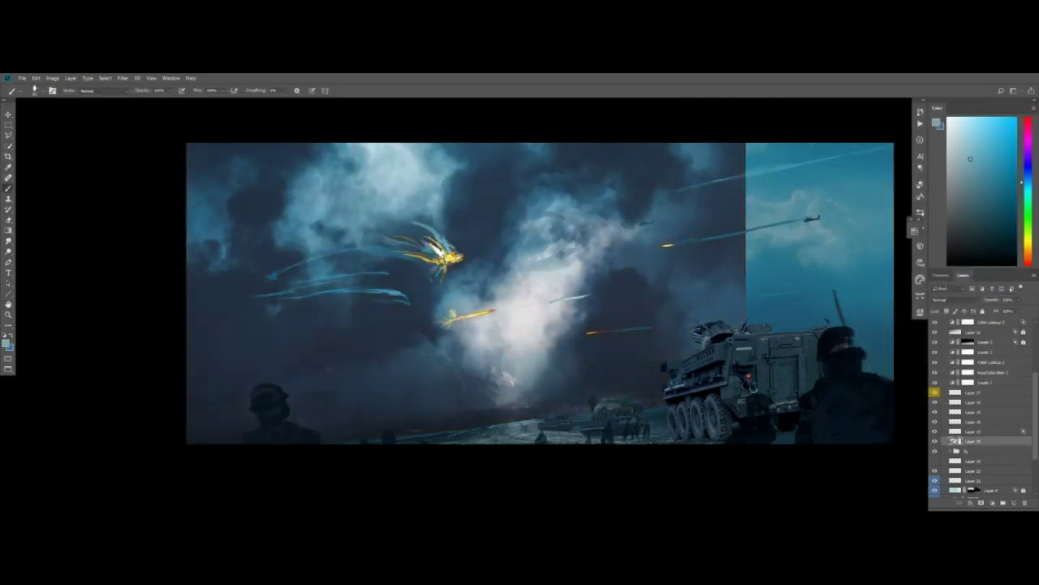
{"action": "key", "text": "ctrl+t"}
{"action": "key", "text": "Return"}
{"action": "key", "text": "m"}
{"action": "key", "text": "shift+F5"}
{"action": "key", "text": "Escape"}
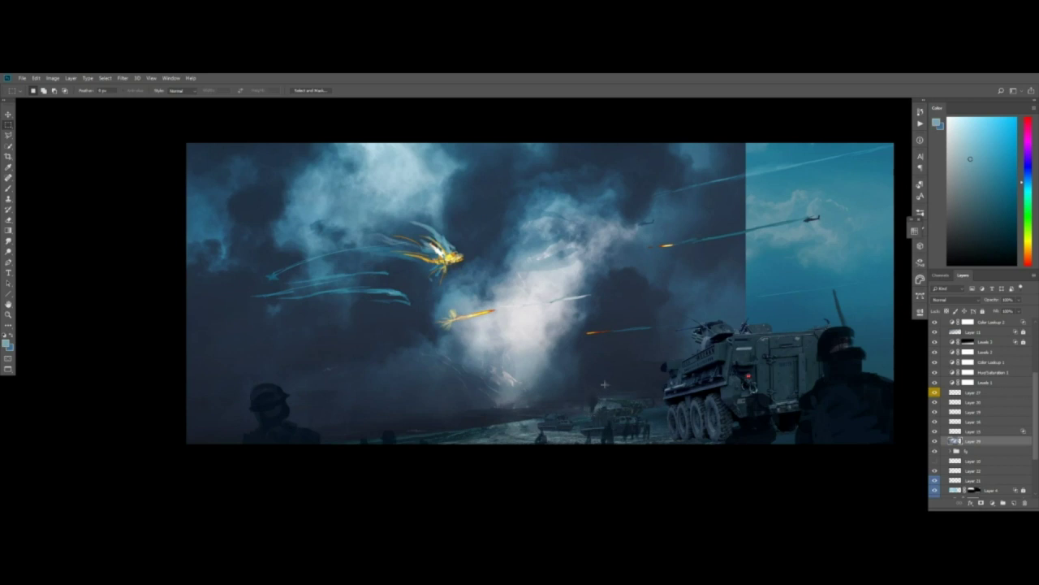
{"action": "key", "text": "b"}
{"action": "left_click", "coordinate": [585, 399], "text": "alt"}
{"action": "left_click_drag", "start_coordinate": [601, 408], "coordinate": [621, 410], "text": "ctrl"}
{"action": "key", "text": "ctrl+z"}
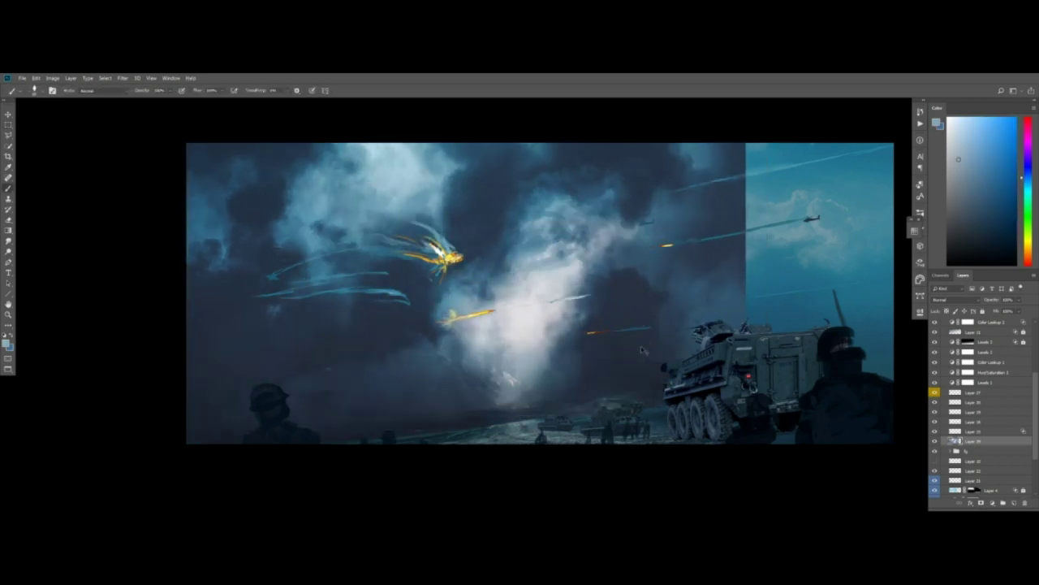
Move the smoke layer above the yellow-labelled layer in the stack
{"action": "left_click_drag", "start_coordinate": [974, 431], "coordinate": [975, 395]}
{"action": "key", "text": "ctrl+z"}
{"action": "left_click", "coordinate": [976, 394]}
{"action": "key", "text": "v"}
{"action": "left_click_drag", "start_coordinate": [964, 443], "coordinate": [951, 394]}
{"action": "key", "text": "ctrl+t"}
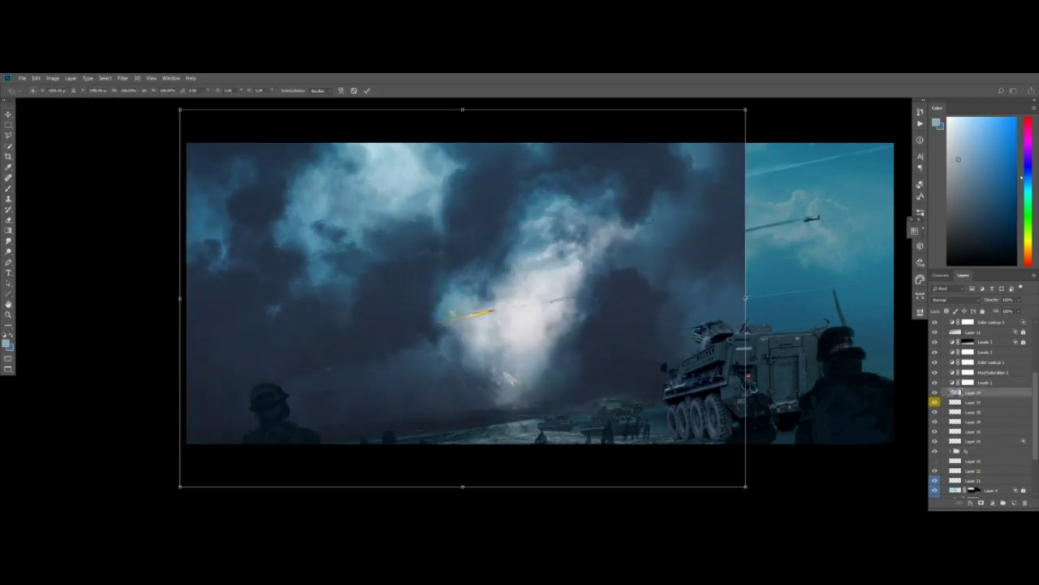
{"action": "left_click_drag", "start_coordinate": [746, 298], "coordinate": [876, 299]}
{"action": "key", "text": "Escape"}
Try Screen and various other blend modes on the smoke layer, ending back on Normal
{"action": "left_click", "coordinate": [954, 300]}
{"action": "left_click", "coordinate": [941, 397]}
{"action": "scroll", "coordinate": [958, 301], "scroll_direction": "up", "scroll_amount": 8}
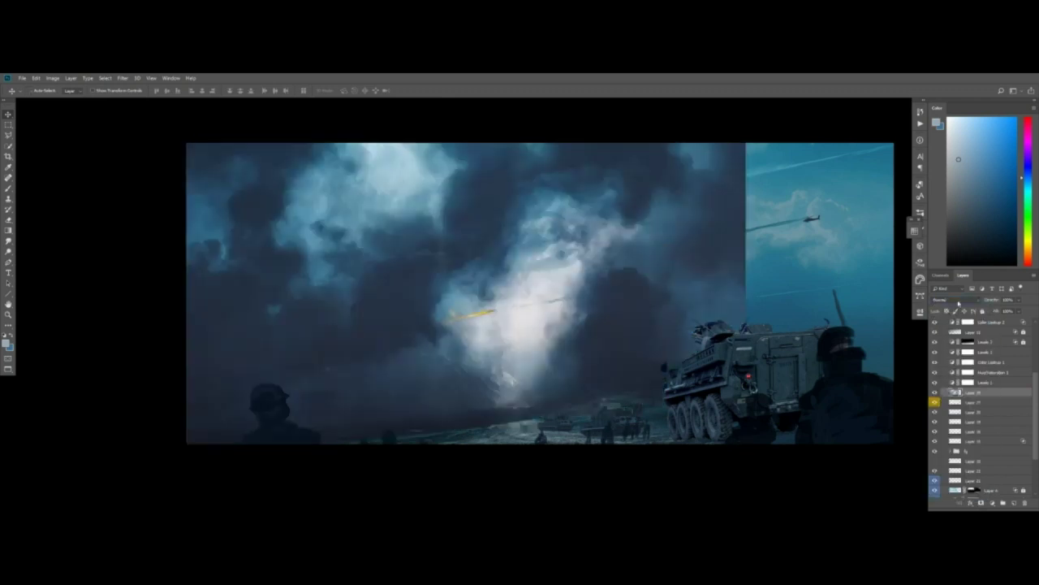
{"action": "scroll", "coordinate": [954, 301], "scroll_direction": "down", "scroll_amount": 5}
{"action": "left_click", "coordinate": [954, 301]}
{"action": "left_click", "coordinate": [966, 324]}
{"action": "key", "text": "Down"}
{"action": "key", "text": "Down"}
{"action": "key", "text": "Down"}
{"action": "key", "text": "Down"}
{"action": "left_click", "coordinate": [963, 300]}
{"action": "left_click", "coordinate": [954, 346]}
{"action": "scroll", "coordinate": [954, 301], "scroll_direction": "down", "scroll_amount": 6}
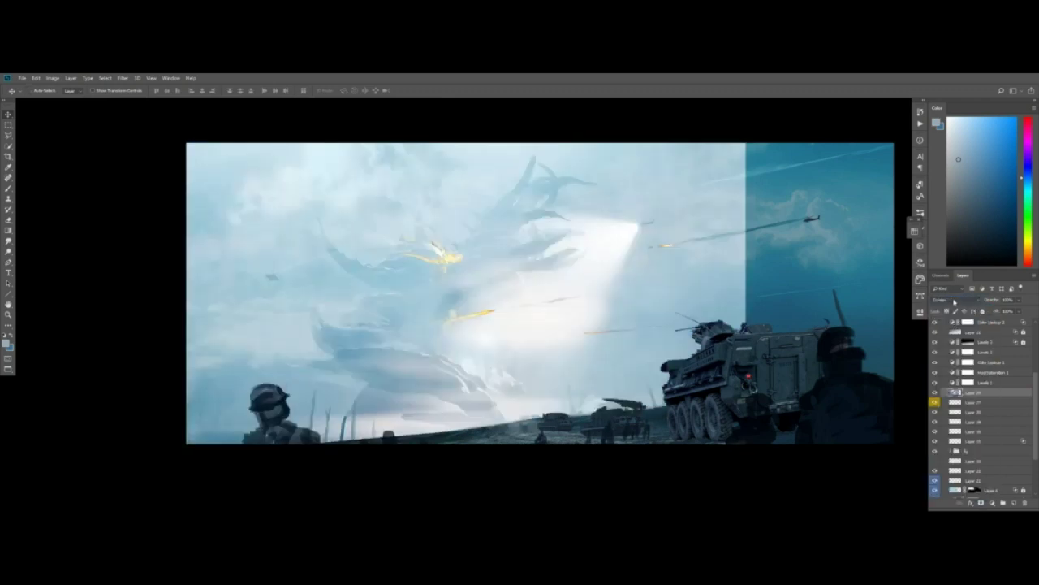
{"action": "scroll", "coordinate": [954, 302], "scroll_direction": "down", "scroll_amount": 14}
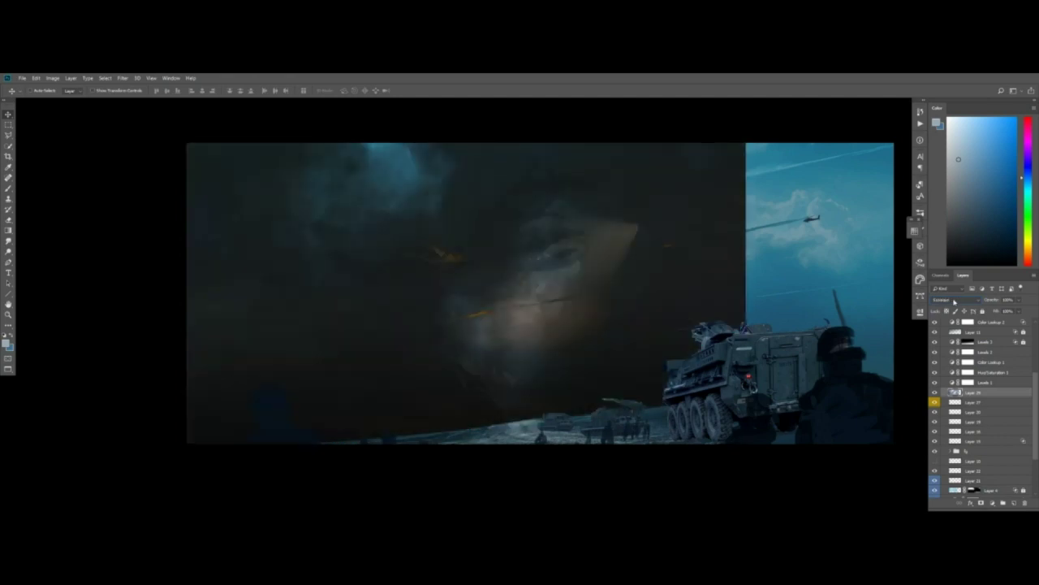
{"action": "scroll", "coordinate": [954, 302], "scroll_direction": "up", "scroll_amount": 1}
{"action": "scroll", "coordinate": [954, 302], "scroll_direction": "down", "scroll_amount": 1}
{"action": "left_click", "coordinate": [954, 301]}
{"action": "left_click", "coordinate": [954, 309]}
Set the smoke layer's opacity to 60% and transform it to extend farther across the scene
{"action": "left_click_drag", "start_coordinate": [990, 300], "coordinate": [983, 301]}
{"action": "key", "text": "6"}
{"action": "key", "text": "ctrl+t"}
{"action": "left_click_drag", "start_coordinate": [785, 312], "coordinate": [785, 301]}
{"action": "left_click_drag", "start_coordinate": [624, 310], "coordinate": [750, 295]}
{"action": "key", "text": "Return"}
Stretch the smoke layer past the canvas's right edge and skew its left side downward
{"action": "key", "text": "ctrl+t"}
{"action": "left_click_drag", "start_coordinate": [843, 294], "coordinate": [900, 295]}
{"action": "key", "text": "Return"}
{"action": "left_click_drag", "start_coordinate": [160, 305], "coordinate": [154, 346]}
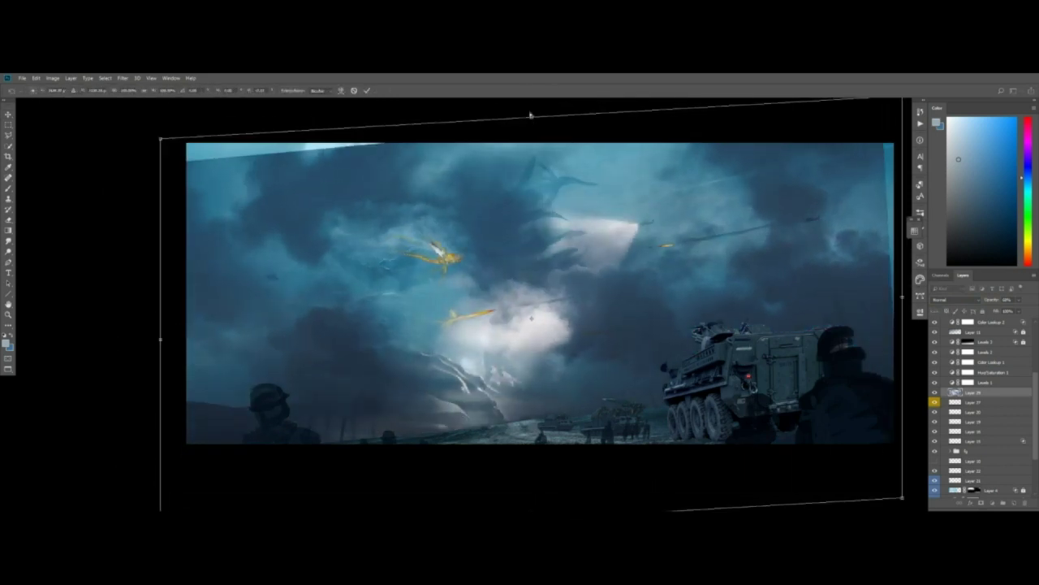
{"action": "right_click", "coordinate": [471, 269]}
{"action": "left_click", "coordinate": [494, 317]}
{"action": "key", "text": "Return"}
Add a mask to the smoke layer and paint the smoke away over the creature's head and the searchlight beam
{"action": "key", "text": "b"}
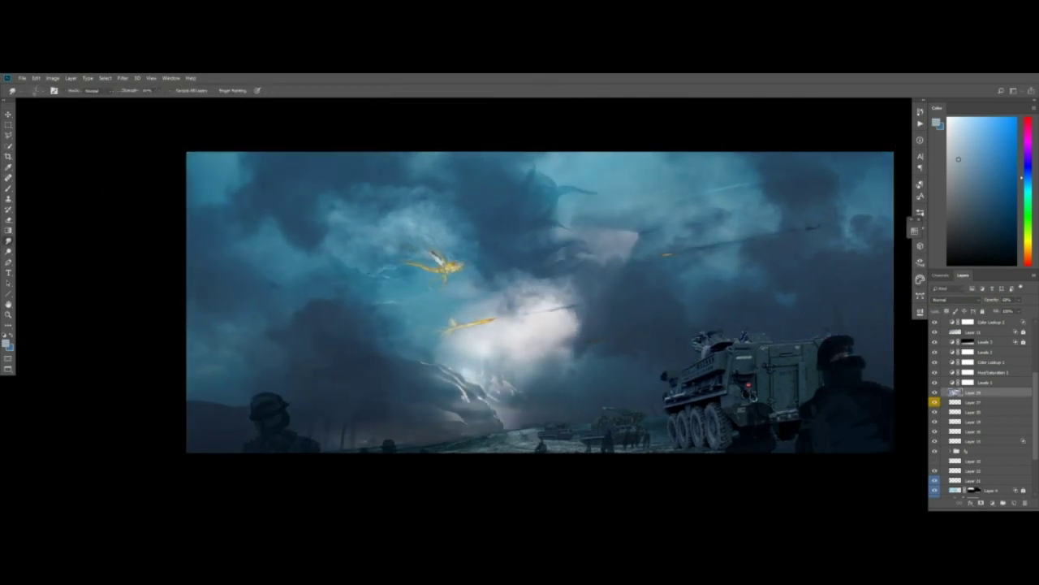
{"action": "left_click", "coordinate": [981, 503]}
{"action": "right_click_drag", "start_coordinate": [452, 252], "coordinate": [459, 253], "text": "alt"}
{"action": "right_click", "coordinate": [520, 222]}
{"action": "left_click_drag", "start_coordinate": [515, 182], "coordinate": [566, 185]}
{"action": "key", "text": "ctrl+z"}
{"action": "right_click", "coordinate": [566, 186]}
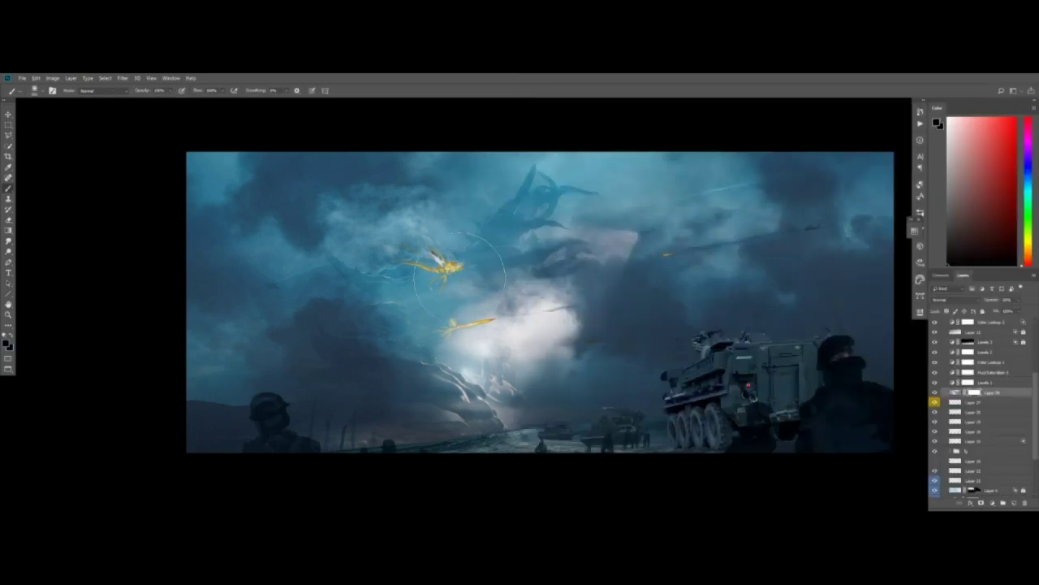
{"action": "left_click_drag", "start_coordinate": [502, 253], "coordinate": [504, 282]}
{"action": "right_click_drag", "start_coordinate": [558, 246], "coordinate": [579, 246], "text": "alt"}
{"action": "left_click_drag", "start_coordinate": [579, 246], "coordinate": [630, 240]}
{"action": "key", "text": "r"}
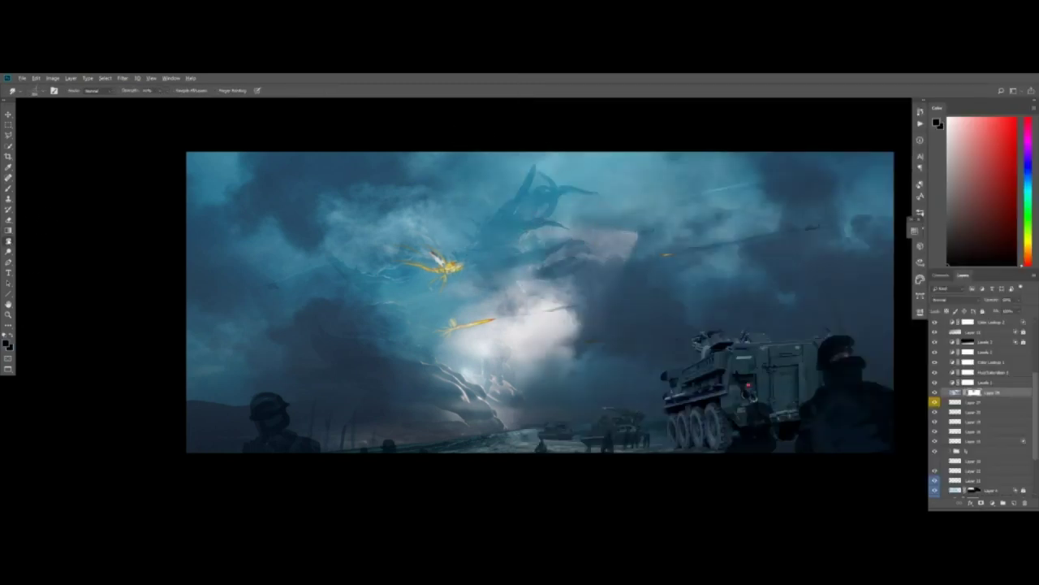
Flip the canvas horizontally and toggle the smoke layer's visibility to compare the scene
{"action": "key", "text": "ctrl+shift+h"}
{"action": "left_click", "coordinate": [955, 392]}
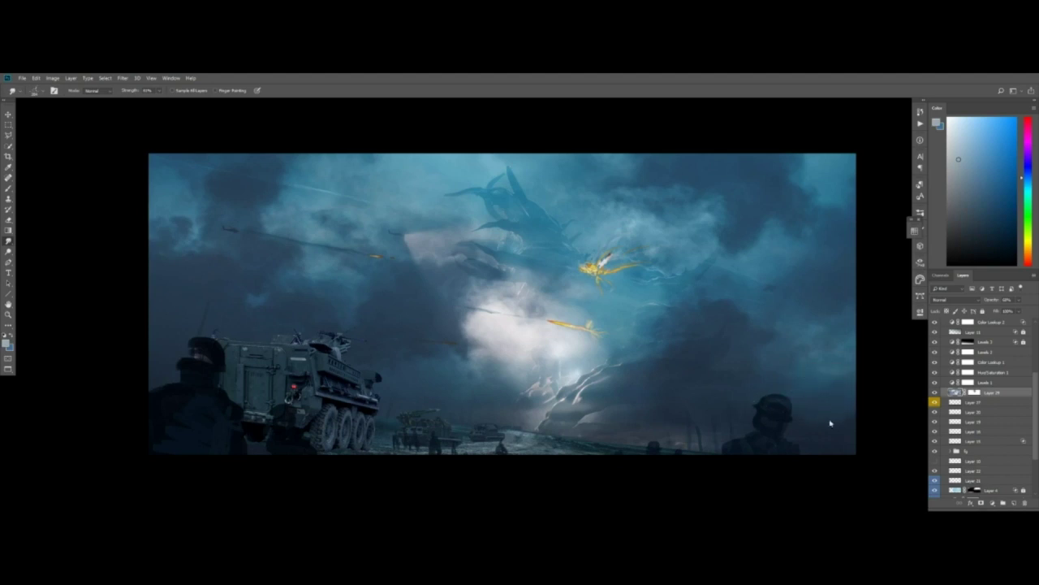
{"action": "left_click", "coordinate": [934, 393]}
{"action": "left_click", "coordinate": [934, 393]}
Paint and smudge the smoke layer's mask around the searchlight's source to bring the beam through the smoke
{"action": "left_click", "coordinate": [973, 393]}
{"action": "key", "text": "b"}
{"action": "right_click_drag", "start_coordinate": [494, 262], "coordinate": [474, 281], "text": "alt"}
{"action": "right_click", "coordinate": [504, 260]}
{"action": "key", "text": "x"}
{"action": "mouse_move", "coordinate": [472, 252]}
{"action": "left_mouse_down"}
{"action": "mouse_move", "coordinate": [504, 269]}
{"action": "mouse_move", "coordinate": [452, 235]}
{"action": "mouse_move", "coordinate": [455, 246]}
{"action": "left_mouse_up"}
{"action": "key", "text": "r"}
{"action": "key", "text": "b"}
{"action": "mouse_move", "coordinate": [407, 238]}
{"action": "left_mouse_down"}
{"action": "mouse_move", "coordinate": [428, 248]}
{"action": "mouse_move", "coordinate": [451, 236]}
{"action": "mouse_move", "coordinate": [437, 239]}
{"action": "left_mouse_up"}
{"action": "key", "text": "r"}
{"action": "key", "text": "b"}
{"action": "key", "text": "r"}
{"action": "key", "text": "b"}
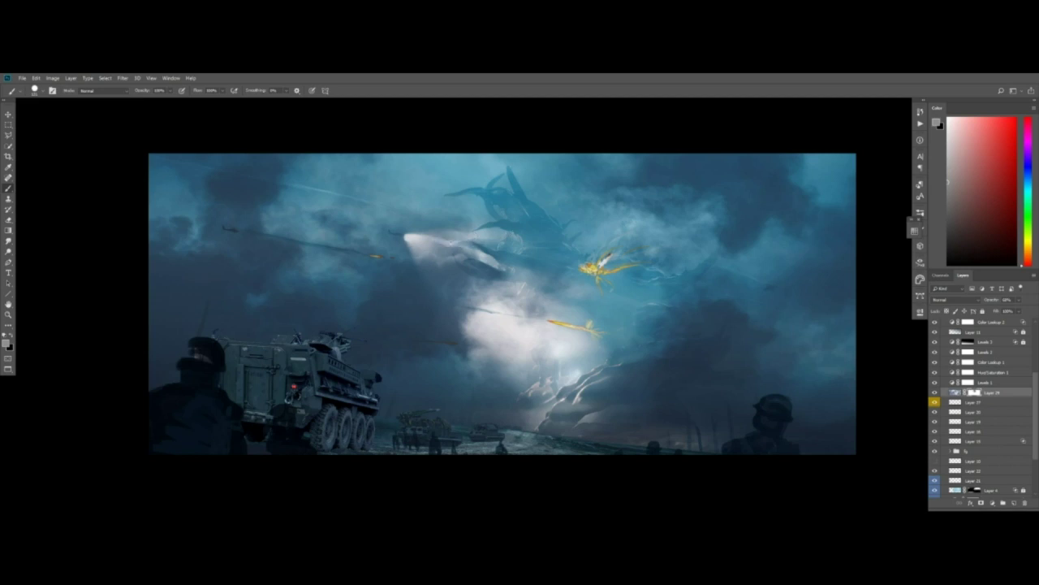
{"action": "key", "text": "r"}
Toggle the smoke layer's visibility, try nudging it slightly downward, and undo the last changes
{"action": "key", "text": "v"}
{"action": "left_click", "coordinate": [934, 392]}
{"action": "left_click", "coordinate": [934, 392]}
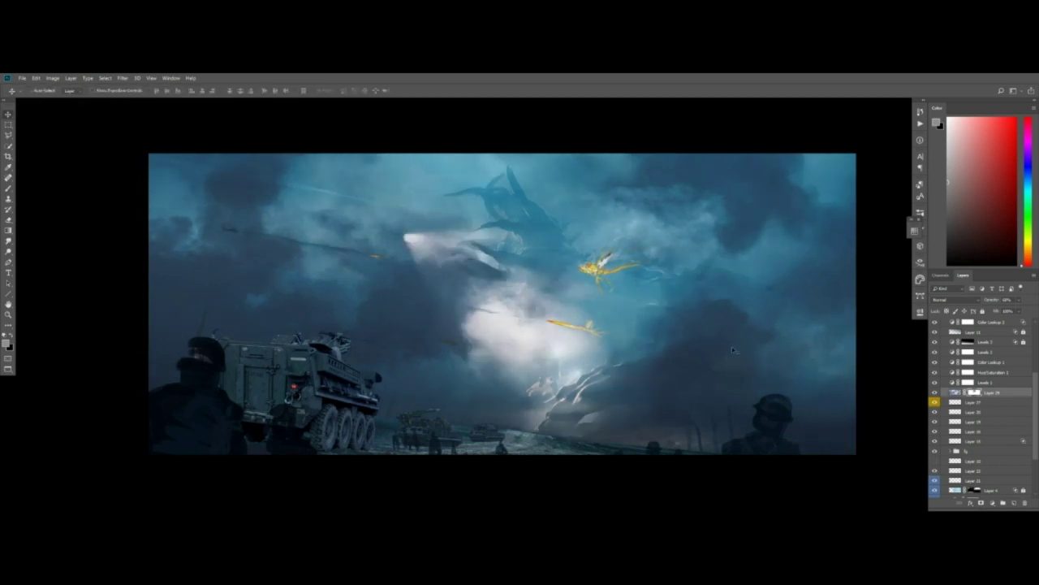
{"action": "left_click_drag", "start_coordinate": [494, 392], "coordinate": [498, 403]}
{"action": "key", "text": "ctrl+z"}
{"action": "key", "text": "ctrl+z"}
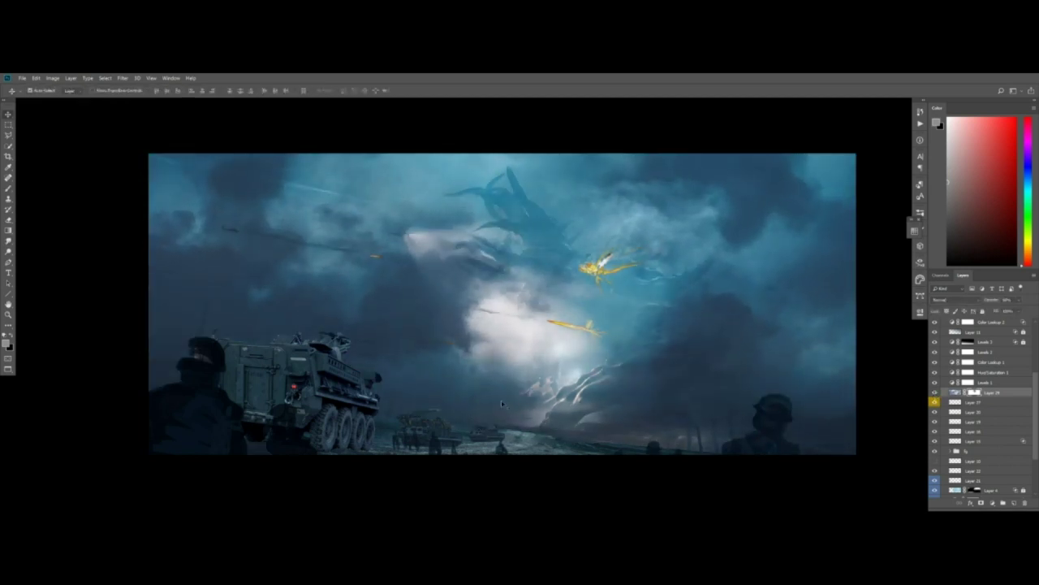
Flip the canvas back horizontally and hide the smoke layer
{"action": "key", "text": "ctrl+h"}
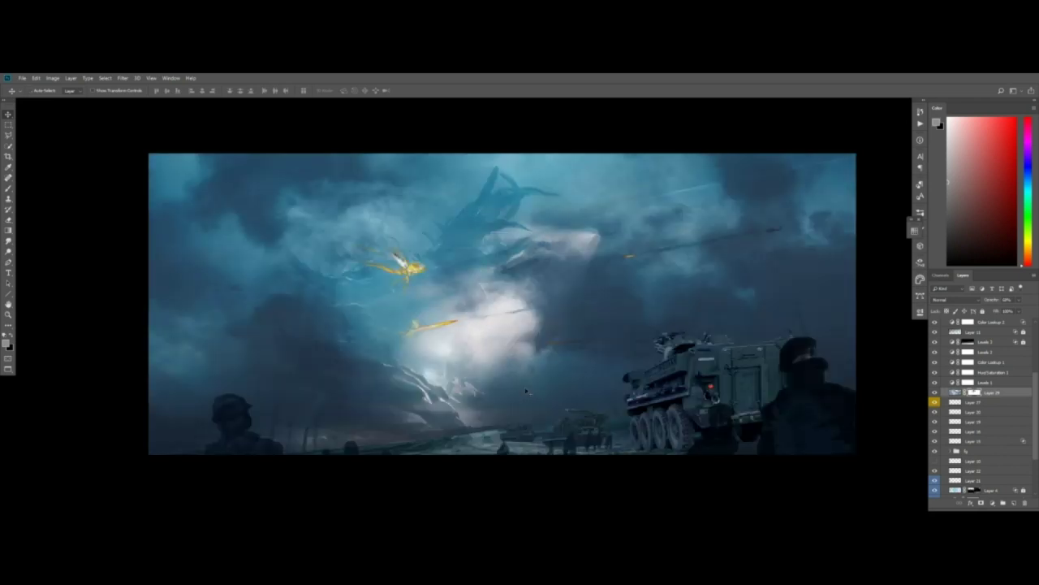
{"action": "left_click", "coordinate": [935, 393]}
{"action": "left_click", "coordinate": [934, 393]}
{"action": "key", "text": "b"}
{"action": "left_click", "coordinate": [934, 392]}
Outline the giant creature's lower body down to the ground with a lasso selection
{"action": "mouse_move", "coordinate": [289, 338]}
{"action": "left_mouse_down"}
{"action": "mouse_move", "coordinate": [362, 353]}
{"action": "mouse_move", "coordinate": [349, 418]}
{"action": "mouse_move", "coordinate": [325, 445]}
{"action": "left_mouse_up"}
{"action": "key", "text": "w"}
{"action": "key", "text": "l"}
{"action": "left_click", "coordinate": [315, 384], "text": "shift"}
{"action": "left_click", "coordinate": [272, 378]}
{"action": "left_click", "coordinate": [231, 362]}
{"action": "left_click", "coordinate": [278, 370]}
{"action": "double_click", "coordinate": [308, 370]}
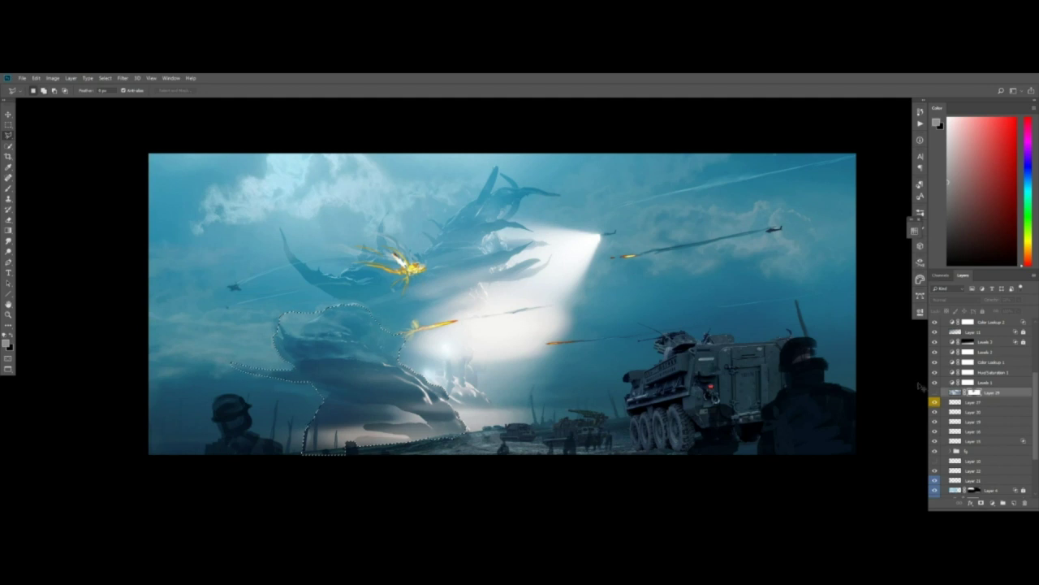
Show the smoke layer, paste the outlined creature's lower body above it, and adjust its tones with Levels and Color Balance
{"action": "left_click", "coordinate": [935, 392]}
{"action": "key", "text": "ctrl+v"}
{"action": "key", "text": "ctrl+l"}
{"action": "left_click_drag", "start_coordinate": [864, 411], "coordinate": [884, 412]}
{"action": "left_click", "coordinate": [997, 298]}
{"action": "key", "text": "ctrl+b"}
{"action": "left_click_drag", "start_coordinate": [861, 183], "coordinate": [857, 166]}
{"action": "left_click", "coordinate": [947, 146]}
Add a mask to the pasted lower-body layer and brush its upper and outer edges into the smoke
{"action": "left_click", "coordinate": [981, 503]}
{"action": "key", "text": "b"}
{"action": "right_click_drag", "start_coordinate": [340, 312], "coordinate": [328, 311], "text": "alt"}
{"action": "mouse_move", "coordinate": [320, 315]}
{"action": "left_mouse_down"}
{"action": "mouse_move", "coordinate": [290, 331]}
{"action": "mouse_move", "coordinate": [396, 341]}
{"action": "left_mouse_up"}
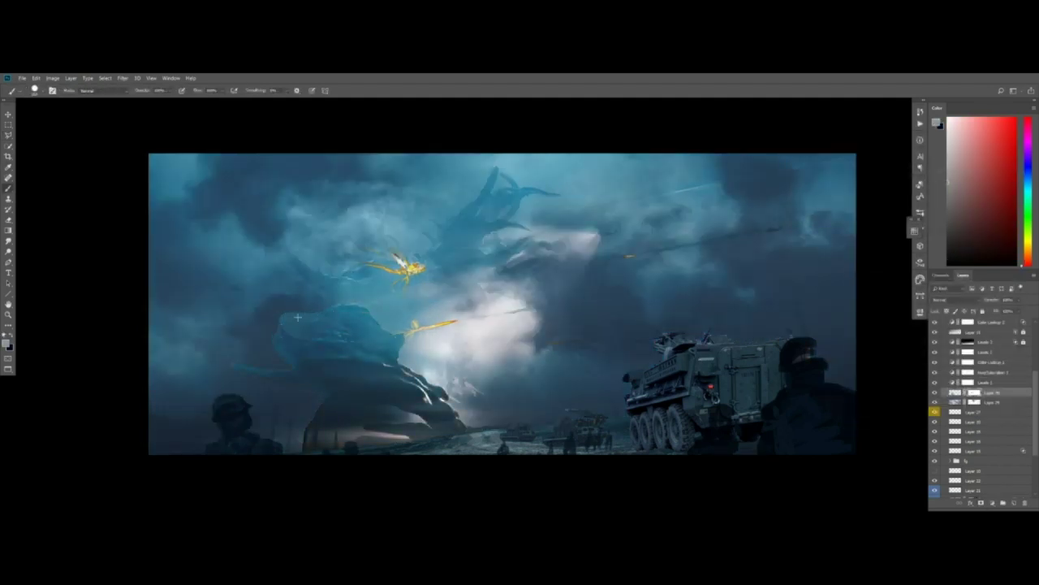
{"action": "left_click_drag", "start_coordinate": [962, 226], "coordinate": [943, 273]}
{"action": "left_click_drag", "start_coordinate": [327, 313], "coordinate": [279, 332]}
{"action": "mouse_move", "coordinate": [378, 331]}
{"action": "left_mouse_down"}
{"action": "mouse_move", "coordinate": [396, 341]}
{"action": "mouse_move", "coordinate": [393, 354]}
{"action": "left_mouse_up"}
Create a layer clipped to the pasted lower body and paint sampled blue tones over its outer side
{"action": "left_click", "coordinate": [1014, 502]}
{"action": "left_click", "coordinate": [960, 397], "text": "alt"}
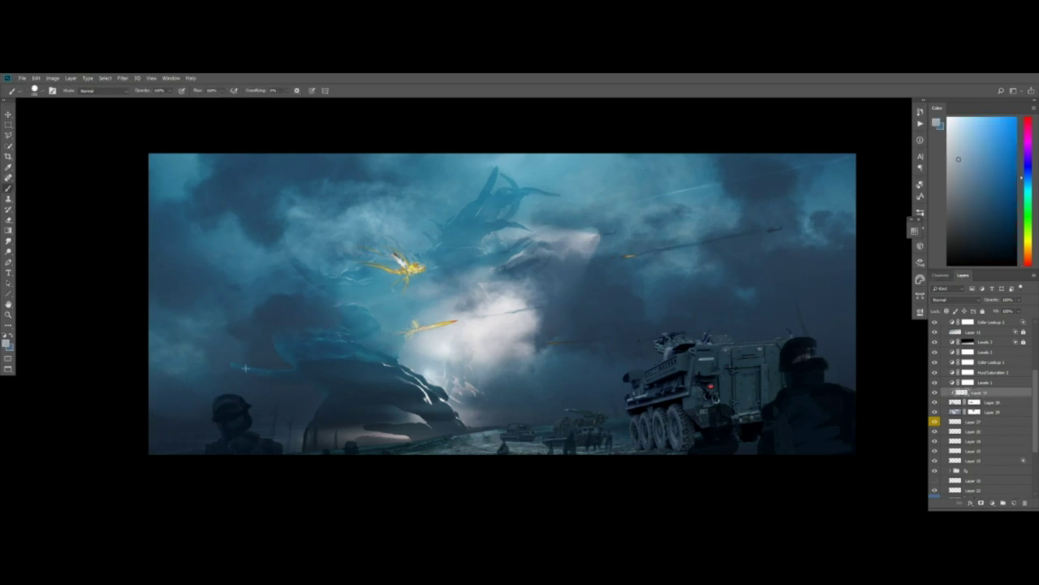
{"action": "left_click", "coordinate": [252, 359], "text": "alt"}
{"action": "mouse_move", "coordinate": [242, 368]}
{"action": "left_mouse_down"}
{"action": "mouse_move", "coordinate": [284, 373]}
{"action": "mouse_move", "coordinate": [274, 369]}
{"action": "left_mouse_up"}
{"action": "left_click", "coordinate": [320, 384], "text": "alt"}
{"action": "left_click", "coordinate": [423, 348], "text": "alt"}
Adjust the pasted lower body's color with Hue/Saturation and return to the clipped paint layer with a sampled color
{"action": "left_click", "coordinate": [955, 402]}
{"action": "key", "text": "ctrl+u"}
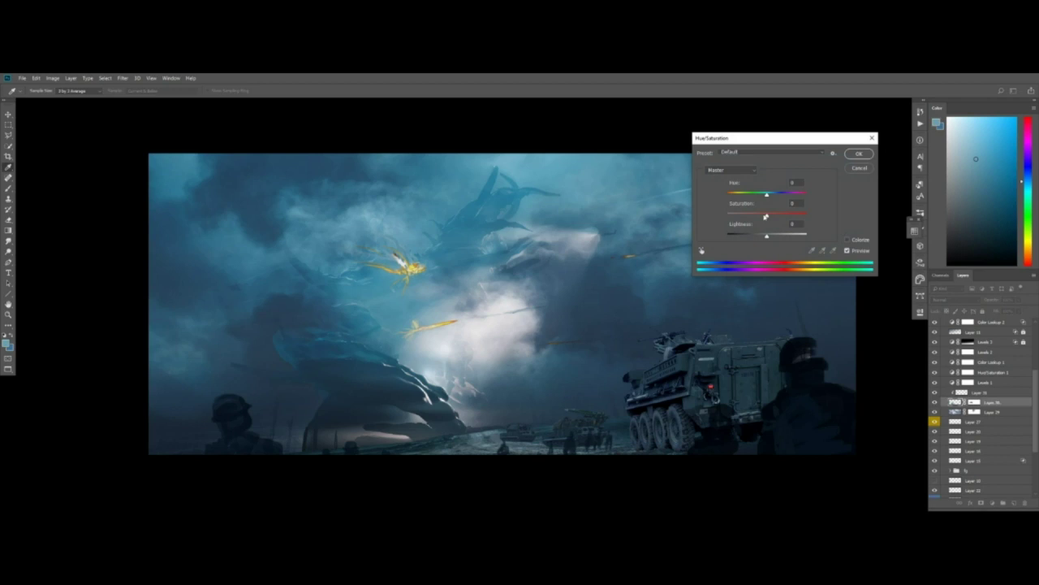
{"action": "mouse_move", "coordinate": [768, 216]}
{"action": "left_mouse_down"}
{"action": "mouse_move", "coordinate": [758, 217]}
{"action": "mouse_move", "coordinate": [770, 197]}
{"action": "left_mouse_up"}
{"action": "left_click", "coordinate": [859, 153]}
{"action": "left_click", "coordinate": [970, 393]}
{"action": "left_click", "coordinate": [429, 351], "text": "alt"}
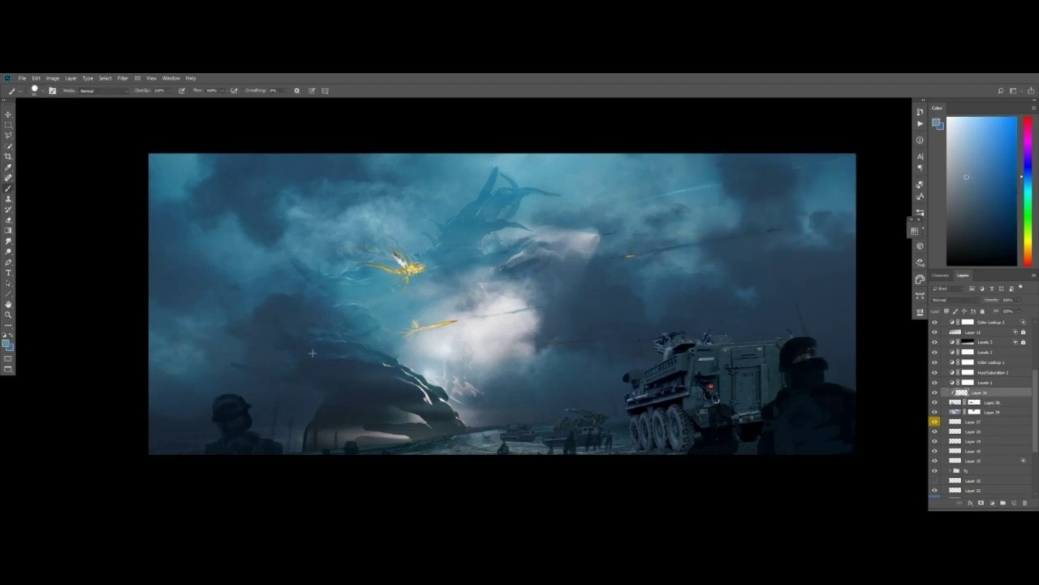
Flip the canvas horizontally, add a new layer, and paint a dark ragged edge under the creature's lowest claw with a small brush
{"action": "key", "text": "F2"}
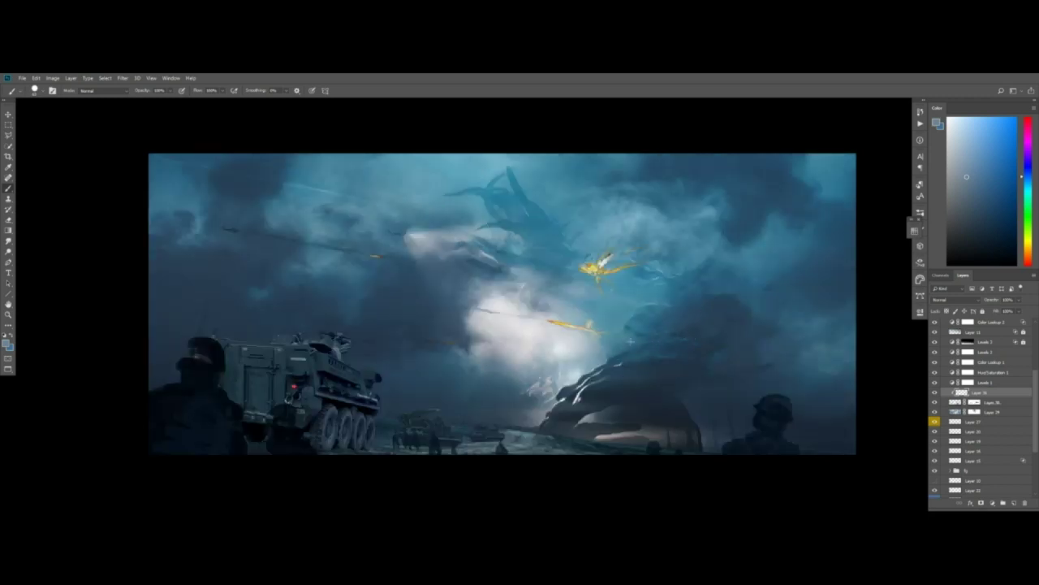
{"action": "left_click", "coordinate": [1014, 502]}
{"action": "left_click_drag", "start_coordinate": [585, 444], "coordinate": [642, 444], "text": "ctrl"}
{"action": "right_click", "coordinate": [617, 334]}
{"action": "left_click", "coordinate": [752, 319]}
{"action": "right_click_drag", "start_coordinate": [513, 396], "coordinate": [468, 397], "text": "alt"}
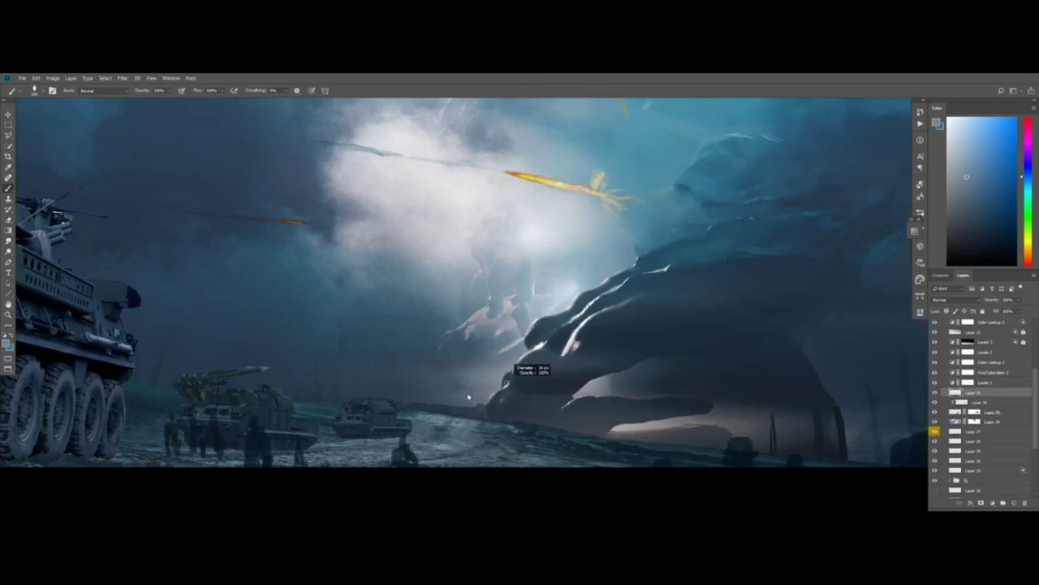
{"action": "left_click", "coordinate": [665, 409], "text": "alt"}
{"action": "left_click", "coordinate": [618, 399], "text": "alt"}
{"action": "left_click_drag", "start_coordinate": [659, 401], "coordinate": [713, 400]}
{"action": "left_click_drag", "start_coordinate": [691, 402], "coordinate": [741, 387]}
Paint jagged edges with sampled colors around the light gap between the creature's lower claws
{"action": "left_click", "coordinate": [657, 401], "text": "alt"}
{"action": "left_click_drag", "start_coordinate": [658, 401], "coordinate": [707, 398]}
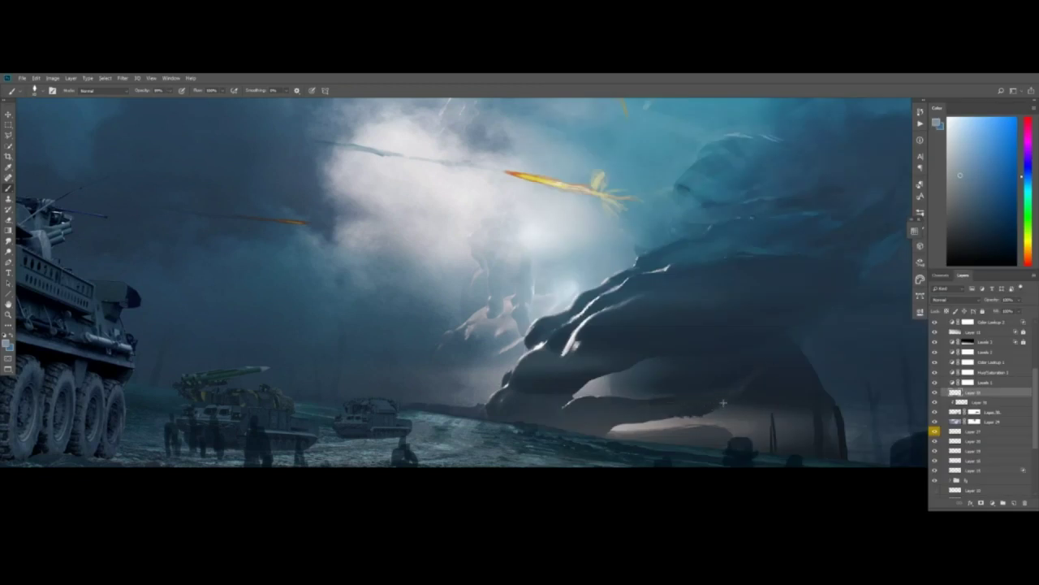
{"action": "left_click", "coordinate": [661, 412], "text": "alt"}
{"action": "left_click", "coordinate": [610, 398], "text": "alt"}
{"action": "left_click_drag", "start_coordinate": [636, 396], "coordinate": [581, 400]}
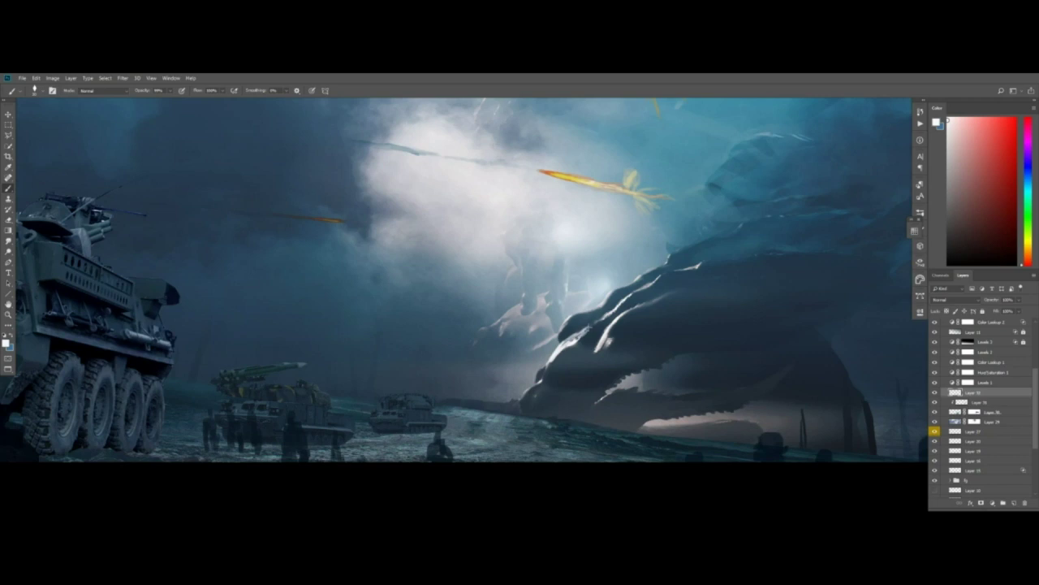
Paint bright rim highlights along the front claws of the creature's lower body using sampled colors
{"action": "left_click", "coordinate": [552, 353], "text": "alt"}
{"action": "left_click", "coordinate": [555, 348], "text": "alt"}
{"action": "mouse_move", "coordinate": [557, 342]}
{"action": "left_mouse_down"}
{"action": "mouse_move", "coordinate": [538, 380]}
{"action": "mouse_move", "coordinate": [560, 362]}
{"action": "mouse_move", "coordinate": [535, 396]}
{"action": "mouse_move", "coordinate": [513, 390]}
{"action": "mouse_move", "coordinate": [561, 366]}
{"action": "left_mouse_up"}
{"action": "left_click", "coordinate": [554, 369], "text": "alt"}
{"action": "left_click", "coordinate": [556, 362], "text": "alt"}
{"action": "left_click", "coordinate": [560, 367], "text": "alt"}
Toggle the smoke layer's visibility, try a brush stroke on its mask near the searchlight beam, and undo it
{"action": "left_click", "coordinate": [990, 422]}
{"action": "left_click", "coordinate": [935, 423]}
{"action": "left_click", "coordinate": [935, 423]}
{"action": "left_click", "coordinate": [974, 422]}
{"action": "mouse_move", "coordinate": [445, 237]}
{"action": "left_mouse_down"}
{"action": "mouse_move", "coordinate": [510, 279]}
{"action": "mouse_move", "coordinate": [416, 242]}
{"action": "left_mouse_up"}
{"action": "key", "text": "ctrl+z"}
Group the smoke and lower-body layers, add a group mask, and brush and smudge it around the searchlight beam
{"action": "left_click", "coordinate": [984, 402], "text": "shift"}
{"action": "key", "text": "ctrl+g"}
{"action": "left_click", "coordinate": [981, 502]}
{"action": "key", "text": "r"}
{"action": "mouse_move", "coordinate": [470, 281]}
{"action": "left_mouse_down"}
{"action": "mouse_move", "coordinate": [419, 248]}
{"action": "mouse_move", "coordinate": [427, 231]}
{"action": "left_mouse_up"}
{"action": "key", "text": "b"}
{"action": "left_click_drag", "start_coordinate": [468, 260], "coordinate": [495, 272]}
{"action": "left_click_drag", "start_coordinate": [494, 265], "coordinate": [539, 287]}
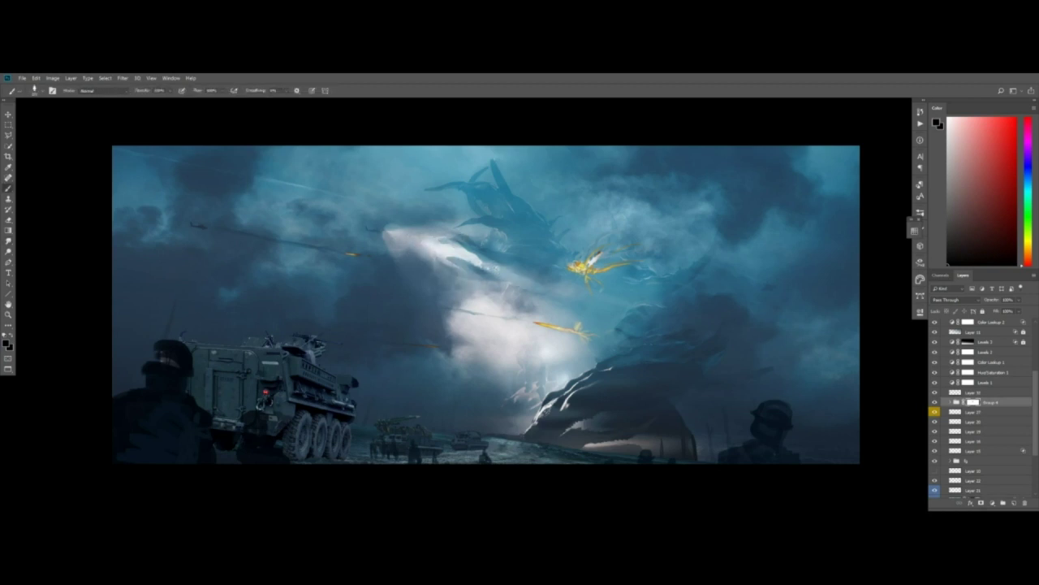
Refine the group mask over the creature's tentacles in the beam and compare the image with the mask disabled
{"action": "key", "text": "r"}
{"action": "key", "text": "b"}
{"action": "left_click_drag", "start_coordinate": [449, 237], "coordinate": [512, 250]}
{"action": "key", "text": "r"}
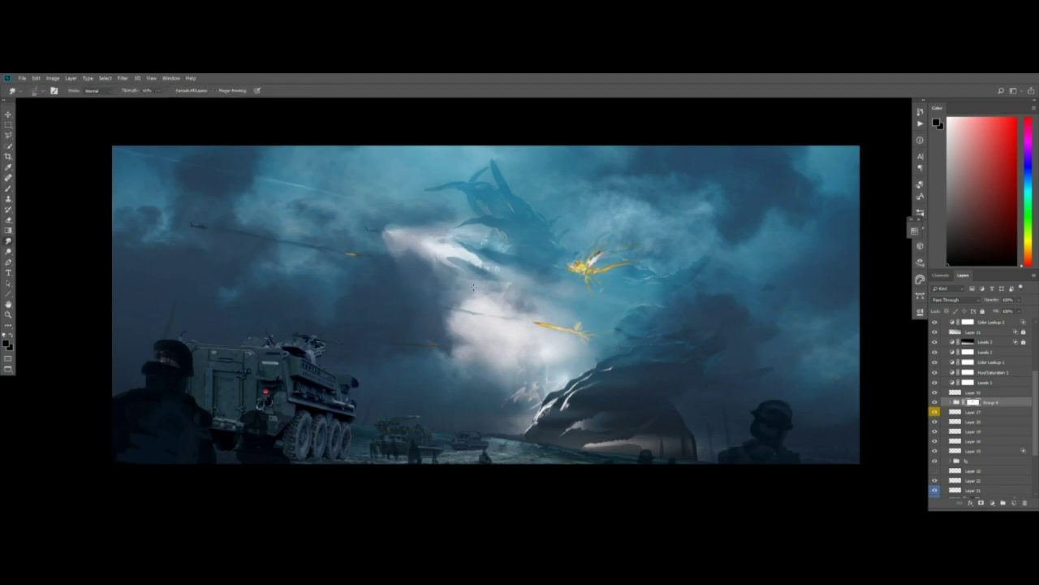
{"action": "left_click", "coordinate": [972, 403], "text": "shift"}
{"action": "left_click", "coordinate": [970, 403], "text": "shift"}
Rename the masked group MONSTER, toggle its visibility to compare, and nest it inside a new group
{"action": "double_click", "coordinate": [993, 402]}
{"action": "type", "text": "MONSTER"}
{"action": "key", "text": "Return"}
{"action": "left_click", "coordinate": [934, 402]}
{"action": "left_click", "coordinate": [935, 402]}
{"action": "key", "text": "ctrl+g"}
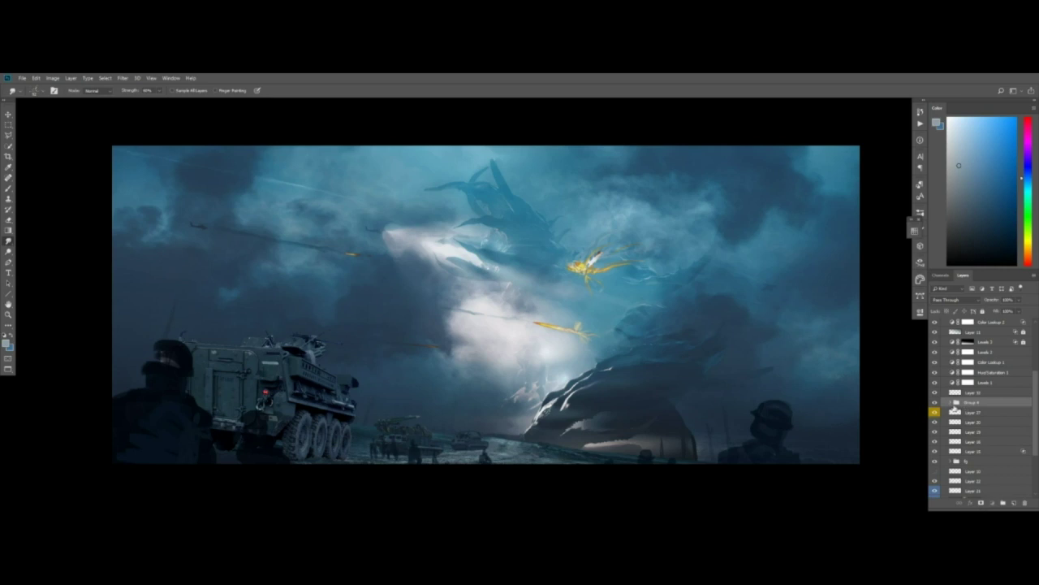
Add a new layer inside the outer group, paint spikes on the creature's uppermost tentacle, and undo the last stroke
{"action": "left_click", "coordinate": [951, 403]}
{"action": "left_click", "coordinate": [1014, 503]}
{"action": "left_click_drag", "start_coordinate": [489, 185], "coordinate": [521, 179]}
{"action": "left_click_drag", "start_coordinate": [393, 201], "coordinate": [350, 202]}
{"action": "key", "text": "ctrl+z"}
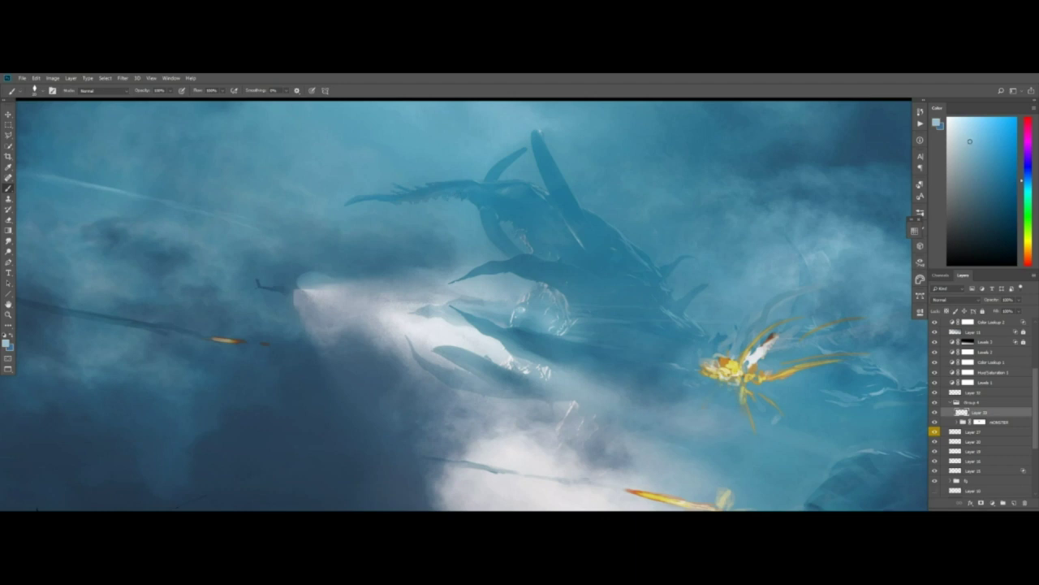
Extend the jagged spikes along the creature's uppermost tentacle with the brush
{"action": "key", "text": "ctrl+alt+i"}
{"action": "key", "text": "Escape"}
{"action": "key", "text": "e"}
{"action": "key", "text": "b"}
{"action": "left_click_drag", "start_coordinate": [399, 189], "coordinate": [470, 199]}
{"action": "left_click", "coordinate": [522, 209], "text": "alt"}
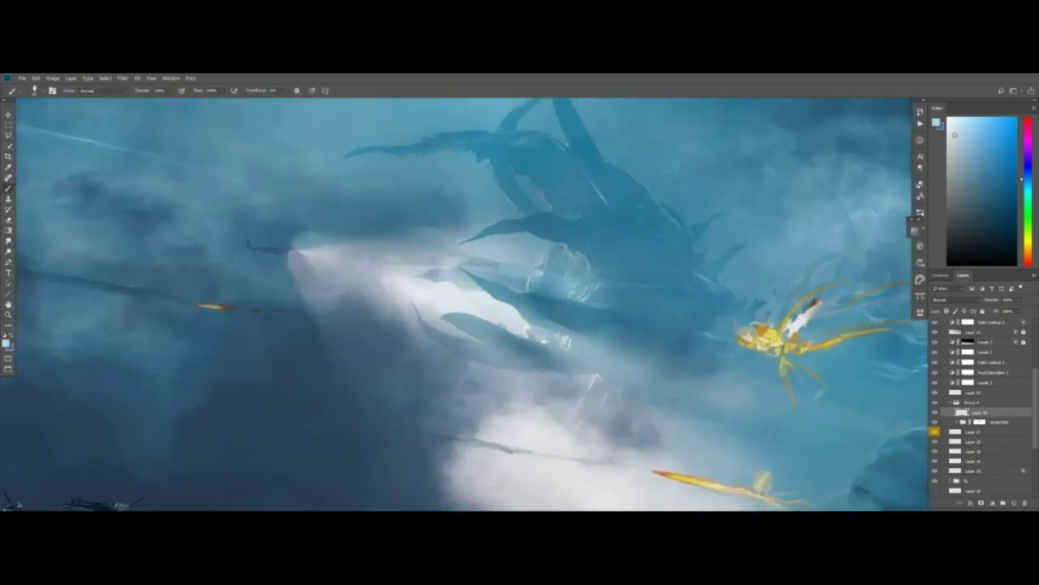
Paint spikes and light details on the tentacles and round shape at the creature's head with sampled colors
{"action": "left_click", "coordinate": [557, 245], "text": "alt"}
{"action": "left_click_drag", "start_coordinate": [538, 264], "coordinate": [556, 245]}
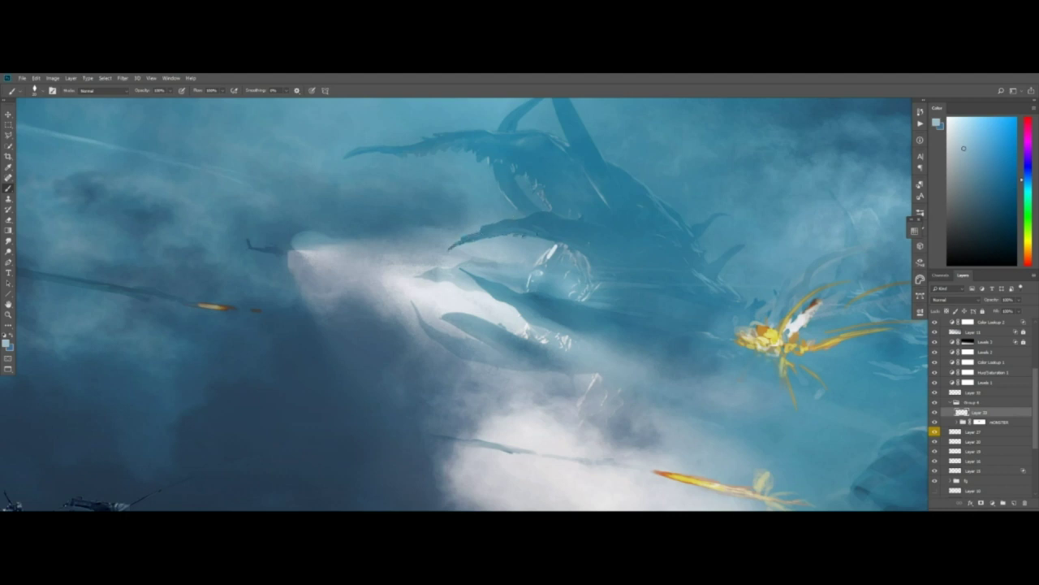
{"action": "left_click_drag", "start_coordinate": [532, 240], "coordinate": [475, 237], "text": "ctrl"}
{"action": "left_click_drag", "start_coordinate": [514, 209], "coordinate": [589, 197]}
{"action": "left_click", "coordinate": [555, 228], "text": "alt"}
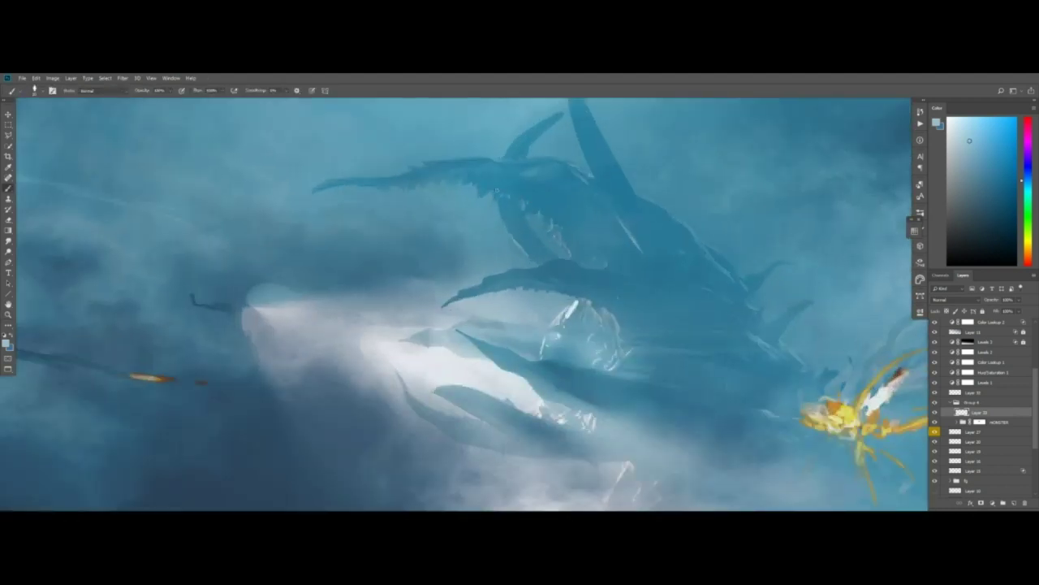
{"action": "left_click", "coordinate": [552, 217], "text": "alt"}
{"action": "key", "text": "b"}
Paint thin highlights on the creature's limb inside the bright smoke below the searchlight beam
{"action": "left_click", "coordinate": [513, 295], "text": "alt"}
{"action": "mouse_move", "coordinate": [509, 297]}
{"action": "left_mouse_down"}
{"action": "mouse_move", "coordinate": [535, 306]}
{"action": "mouse_move", "coordinate": [481, 283]}
{"action": "left_mouse_up"}
{"action": "left_click", "coordinate": [519, 316], "text": "alt"}
{"action": "mouse_move", "coordinate": [484, 336]}
{"action": "left_mouse_down"}
{"action": "mouse_move", "coordinate": [460, 241]}
{"action": "mouse_move", "coordinate": [491, 242]}
{"action": "left_mouse_up"}
{"action": "left_click", "coordinate": [528, 298], "text": "alt"}
{"action": "key", "text": "4"}
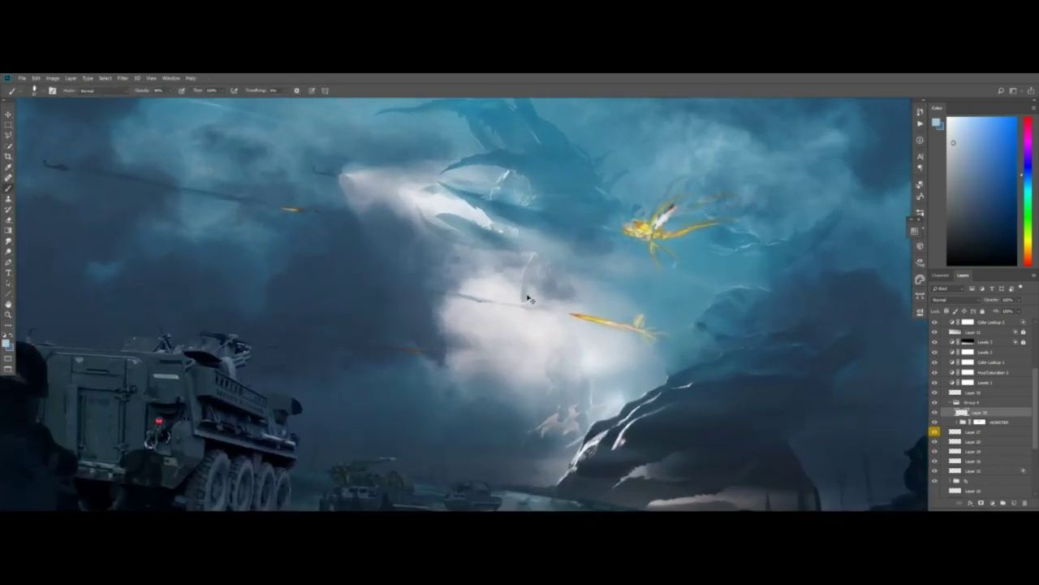
{"action": "left_click", "coordinate": [516, 294], "text": "alt"}
{"action": "left_click", "coordinate": [518, 325], "text": "alt"}
{"action": "left_click_drag", "start_coordinate": [649, 283], "coordinate": [546, 315]}
{"action": "left_click_drag", "start_coordinate": [546, 315], "coordinate": [512, 316], "text": "ctrl"}
Open the MONSTER group, try painting white on the lower-body layer's mask to reveal the back, and undo the stroke
{"action": "key", "text": "v"}
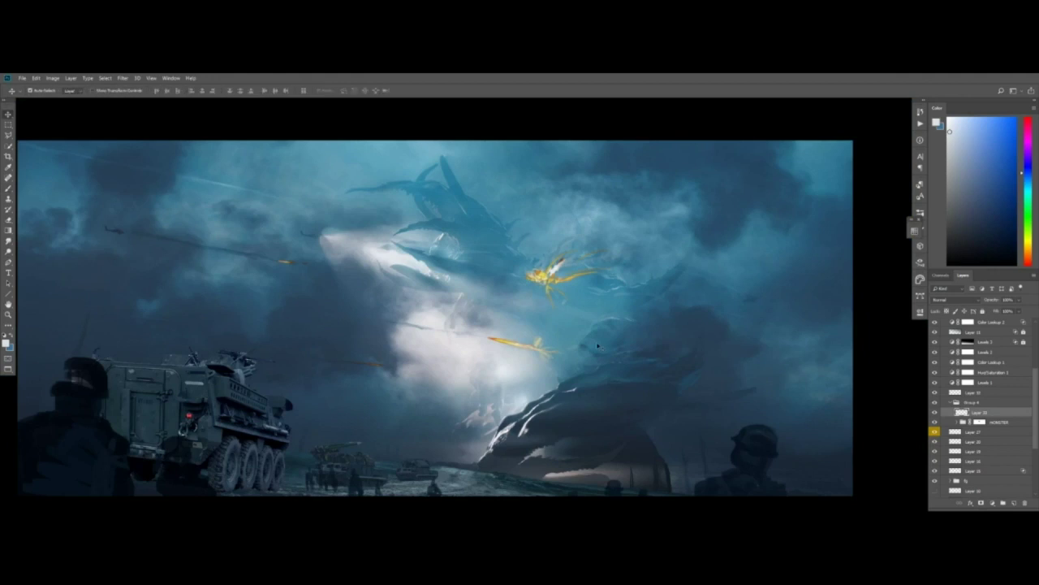
{"action": "left_click", "coordinate": [598, 346]}
{"action": "key", "text": "b"}
{"action": "left_click", "coordinate": [980, 422]}
{"action": "left_click", "coordinate": [988, 442]}
{"action": "left_click", "coordinate": [934, 442]}
{"action": "left_click", "coordinate": [935, 441]}
{"action": "key", "text": "x"}
{"action": "left_click_drag", "start_coordinate": [570, 359], "coordinate": [671, 342]}
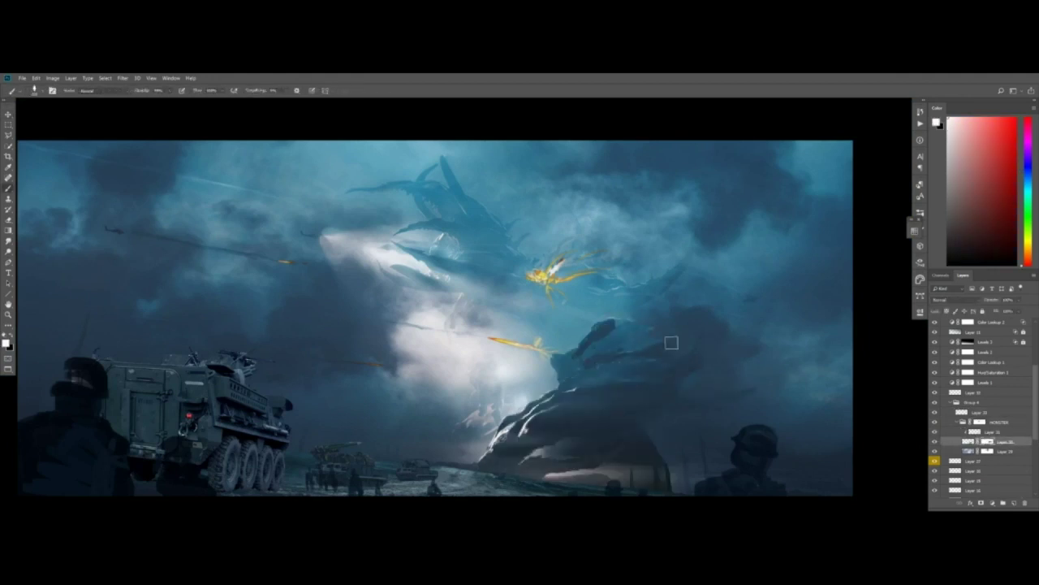
{"action": "key", "text": "ctrl+z"}
Paint light edge details on the creature's hunched back on the clipped layer, using sampled colors
{"action": "left_click", "coordinate": [993, 432]}
{"action": "key", "text": "e"}
{"action": "key", "text": "b"}
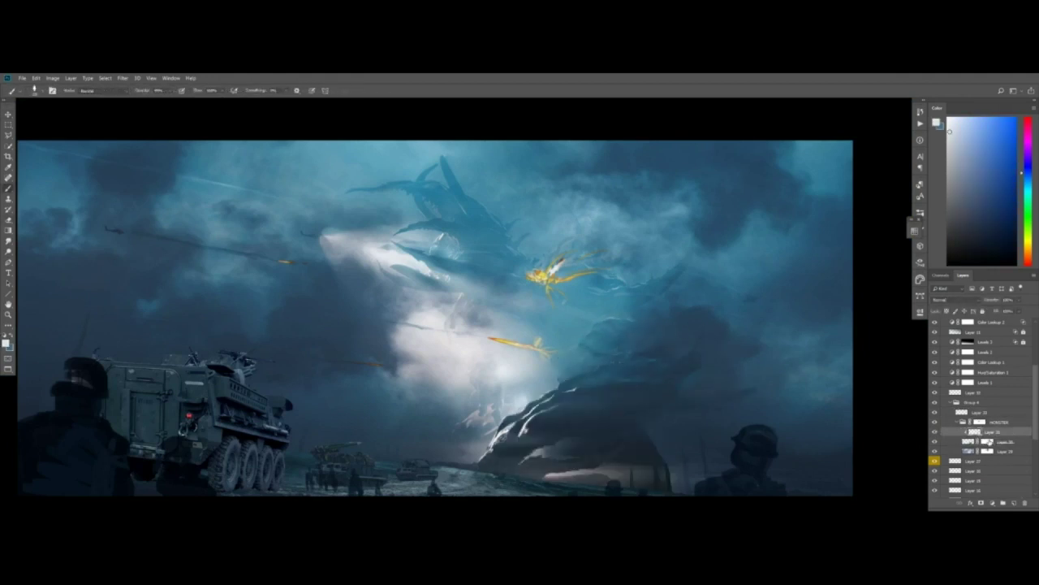
{"action": "left_click", "coordinate": [988, 443]}
{"action": "left_click", "coordinate": [992, 432]}
{"action": "left_click", "coordinate": [592, 335], "text": "alt"}
{"action": "left_click_drag", "start_coordinate": [598, 330], "coordinate": [587, 339]}
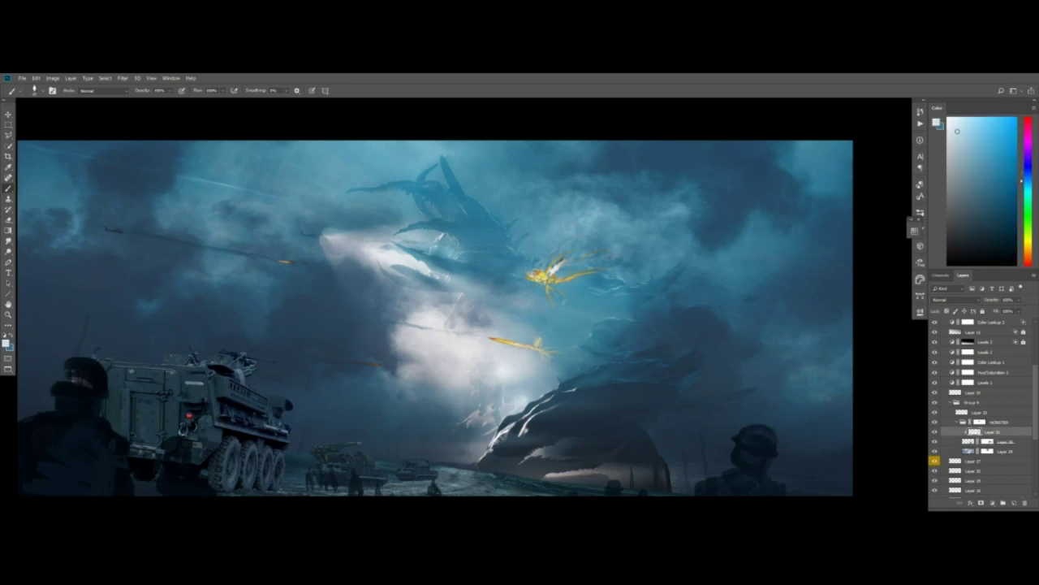
{"action": "left_click", "coordinate": [506, 369], "text": "alt"}
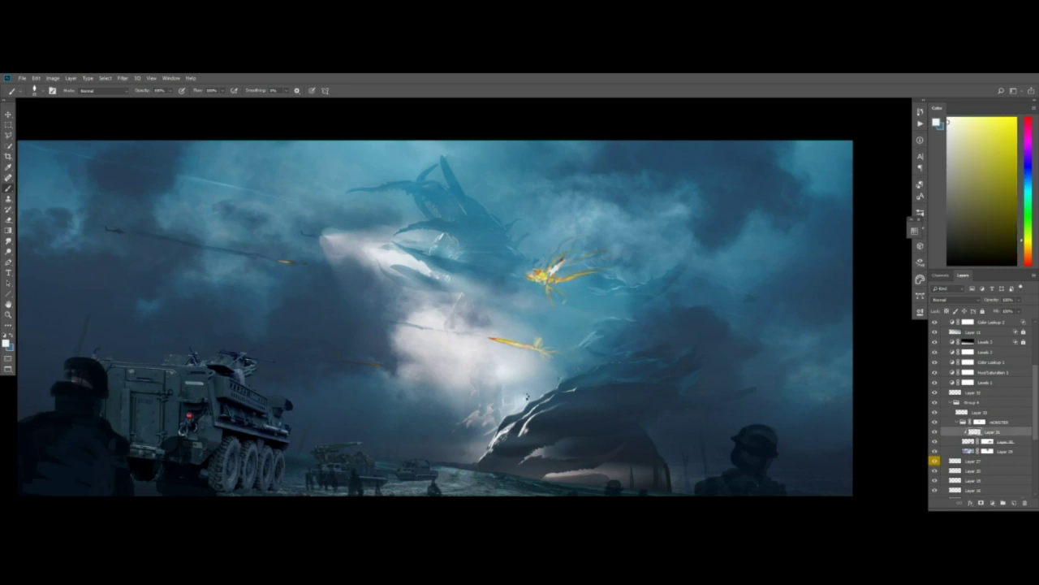
Flip the canvas back horizontally and reshape the selected tip of the uppermost tentacle with Free Transform
{"action": "key", "text": "ctrl+shift+h"}
{"action": "left_click", "coordinate": [979, 413]}
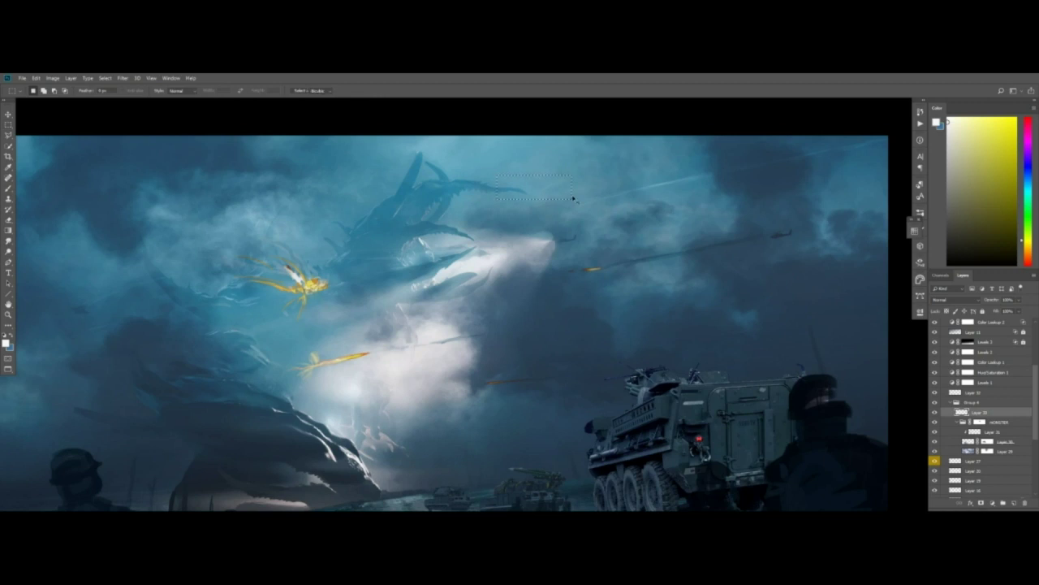
{"action": "key", "text": "ctrl+t"}
{"action": "key", "text": "Return"}
Paint claw shapes and highlights on the lower tentacles in the beam, and compare with the detail layer hidden
{"action": "key", "text": "z"}
{"action": "left_click_drag", "start_coordinate": [568, 236], "coordinate": [519, 252]}
{"action": "key", "text": "b"}
{"action": "left_click", "coordinate": [524, 251], "text": "alt"}
{"action": "left_click", "coordinate": [537, 237], "text": "alt"}
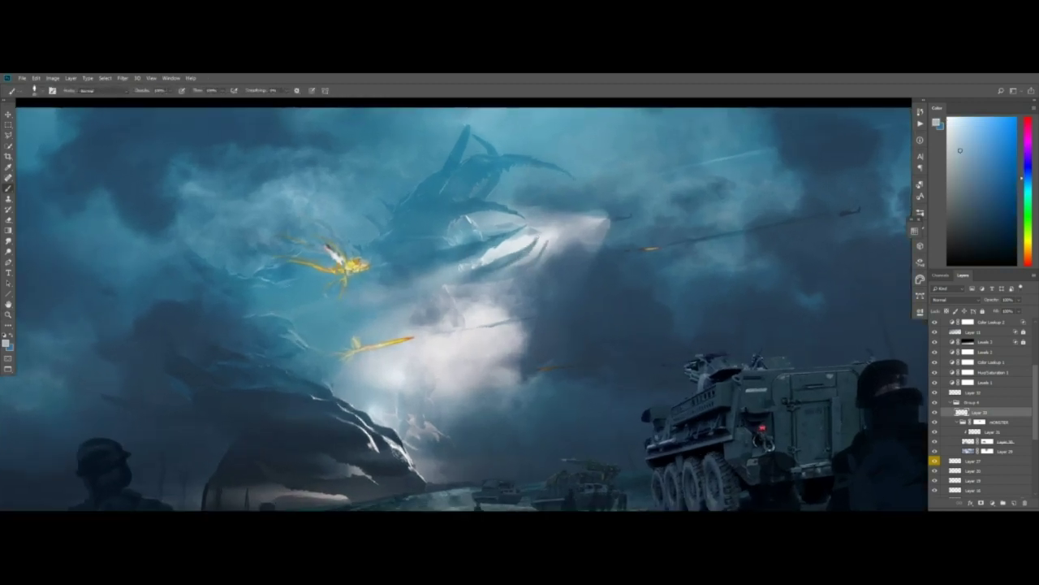
{"action": "left_click_drag", "start_coordinate": [465, 272], "coordinate": [458, 277]}
{"action": "left_click", "coordinate": [459, 277], "text": "alt"}
{"action": "left_click", "coordinate": [456, 279], "text": "alt"}
{"action": "left_click", "coordinate": [452, 302], "text": "alt"}
{"action": "left_click", "coordinate": [935, 412]}
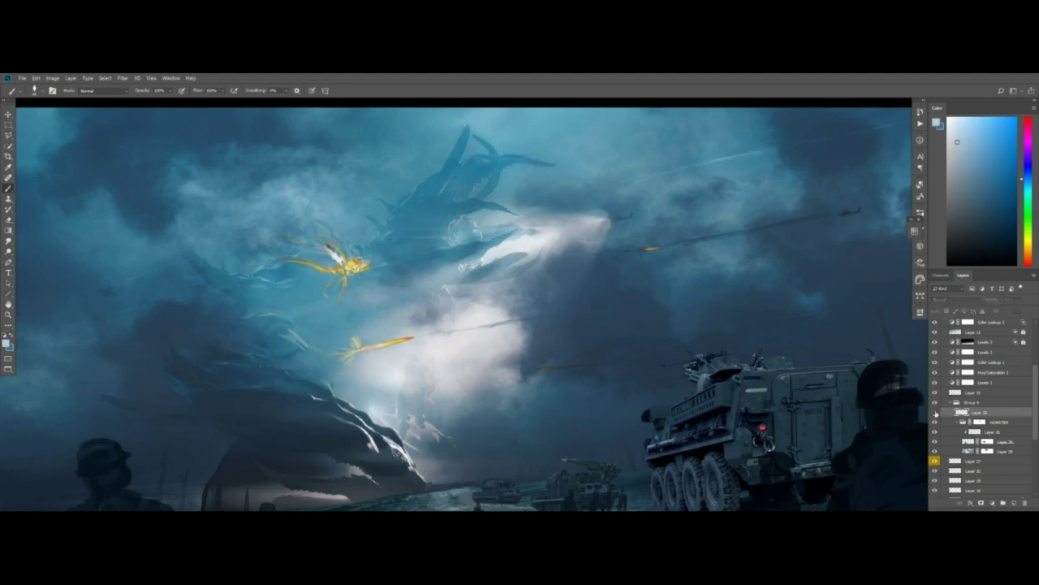
{"action": "left_click", "coordinate": [934, 413]}
Lasso an area below the beam, paste a merged copy as a new layer, and add an empty layer above it
{"action": "mouse_move", "coordinate": [476, 256]}
{"action": "left_mouse_down", "text": "ctrl"}
{"action": "mouse_move", "coordinate": [456, 257]}
{"action": "mouse_move", "coordinate": [477, 257]}
{"action": "left_mouse_up", "text": "ctrl"}
{"action": "key", "text": "l"}
{"action": "mouse_move", "coordinate": [445, 298]}
{"action": "left_mouse_down"}
{"action": "mouse_move", "coordinate": [552, 250]}
{"action": "mouse_move", "coordinate": [445, 296]}
{"action": "left_mouse_up"}
{"action": "key", "text": "ctrl+shift+c"}
{"action": "key", "text": "ctrl+v"}
{"action": "key", "text": "r"}
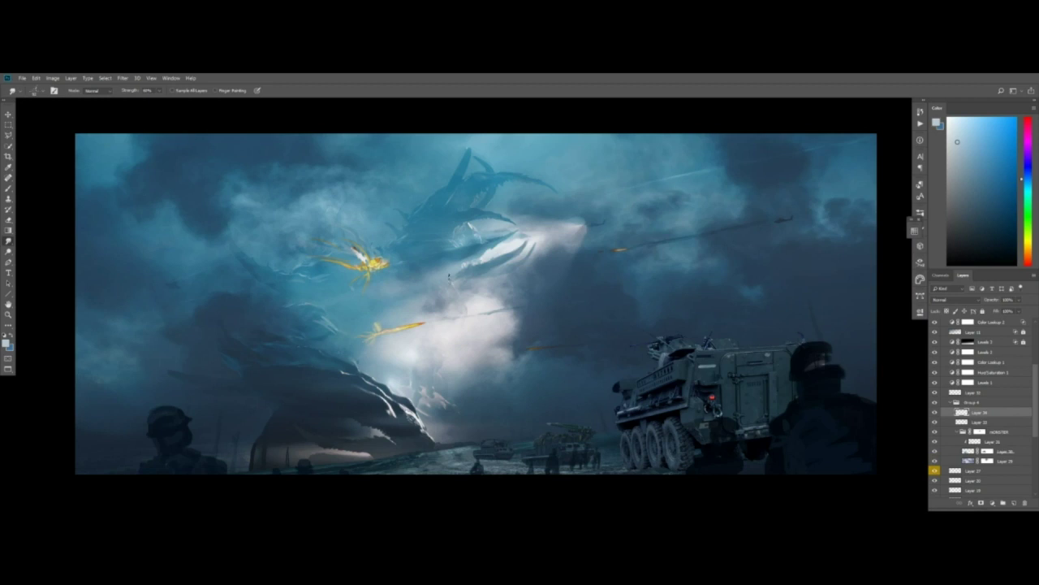
{"action": "key", "text": "b"}
{"action": "key", "text": "ctrl+shift+n"}
{"action": "key", "text": "Return"}
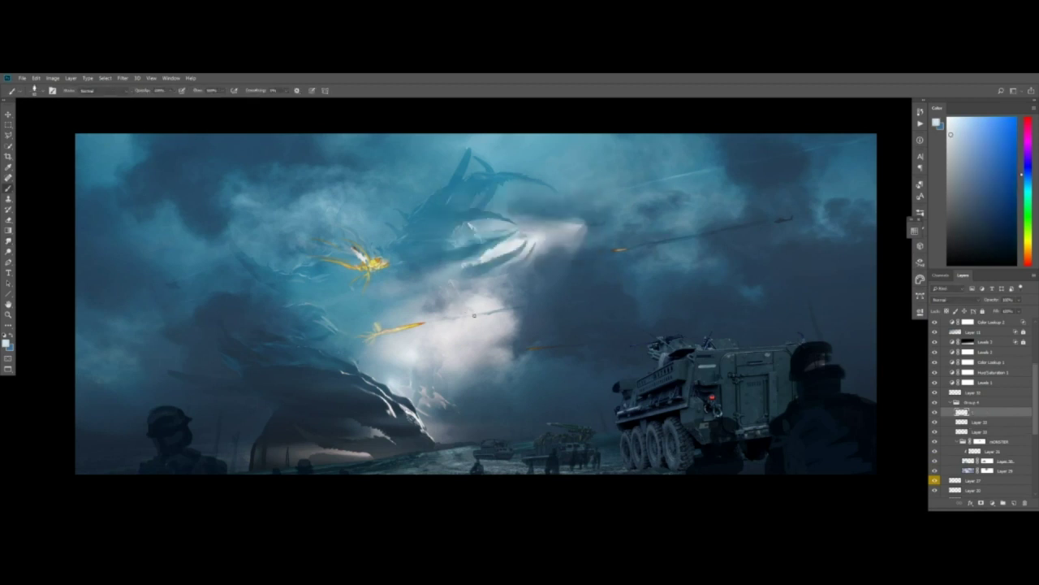
Inspect the smoke layer and its mask, and toggle the lower-body layer's visibility to compare
{"action": "left_click", "coordinate": [1005, 471]}
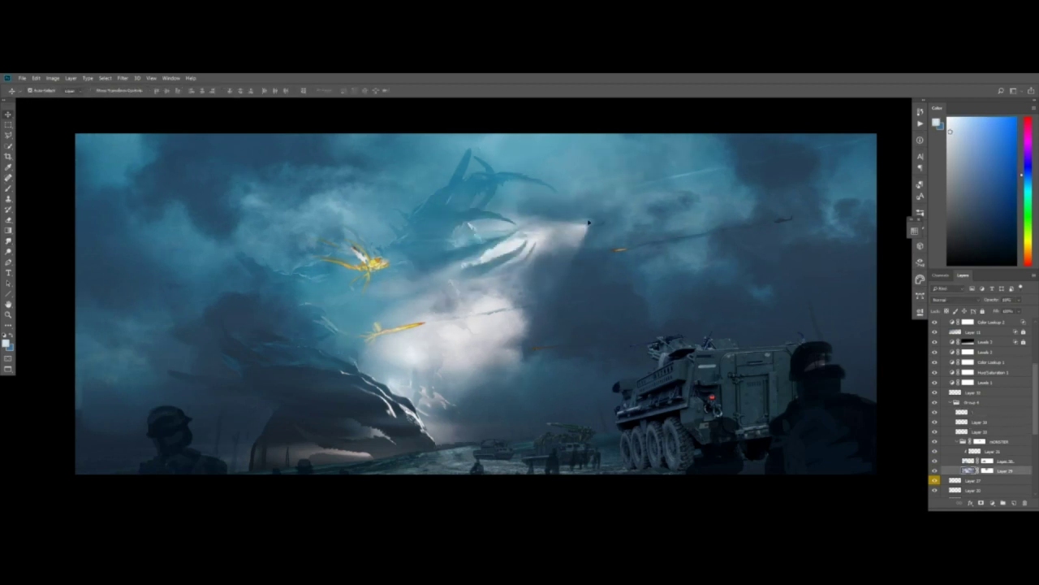
{"action": "left_click", "coordinate": [987, 471]}
{"action": "key", "text": "r"}
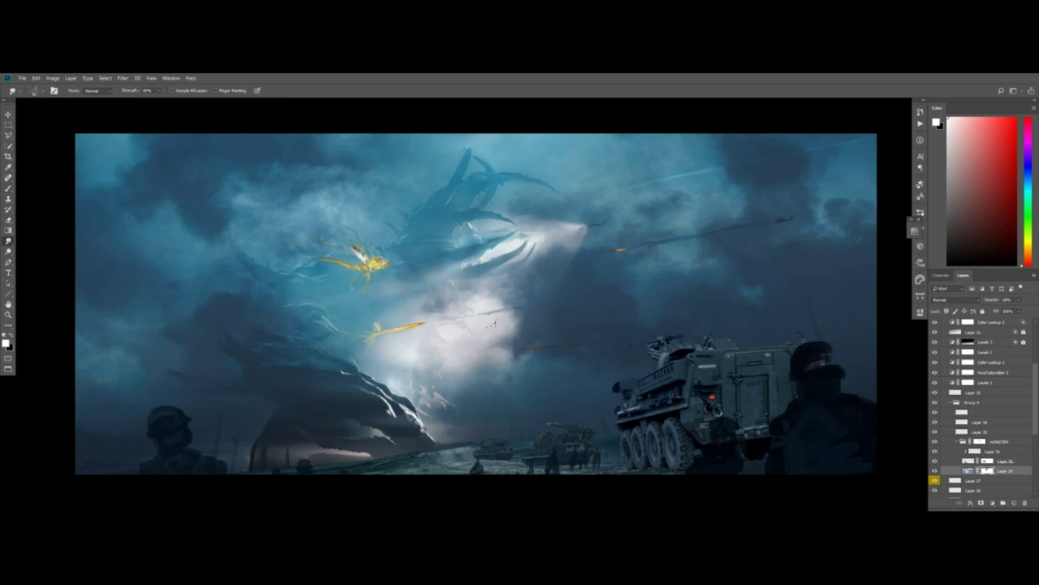
{"action": "key", "text": "v"}
{"action": "left_click", "coordinate": [968, 460]}
{"action": "left_click", "coordinate": [935, 461]}
{"action": "left_click", "coordinate": [935, 461]}
Paint a dark curved tail extending outward from the creature's lower body on the empty top layer, using sampled colors
{"action": "left_click", "coordinate": [962, 412]}
{"action": "key", "text": "b"}
{"action": "left_click_drag", "start_coordinate": [256, 380], "coordinate": [379, 374]}
{"action": "scroll", "coordinate": [380, 374], "scroll_direction": "up", "scroll_amount": 3, "text": "alt"}
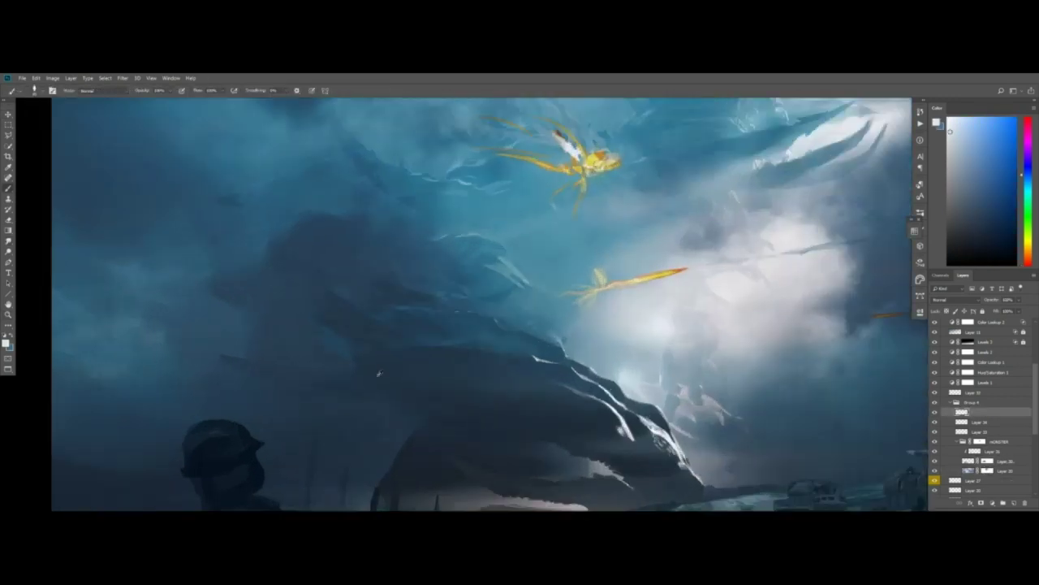
{"action": "left_click", "coordinate": [379, 373], "text": "alt"}
{"action": "left_click_drag", "start_coordinate": [196, 346], "coordinate": [221, 354]}
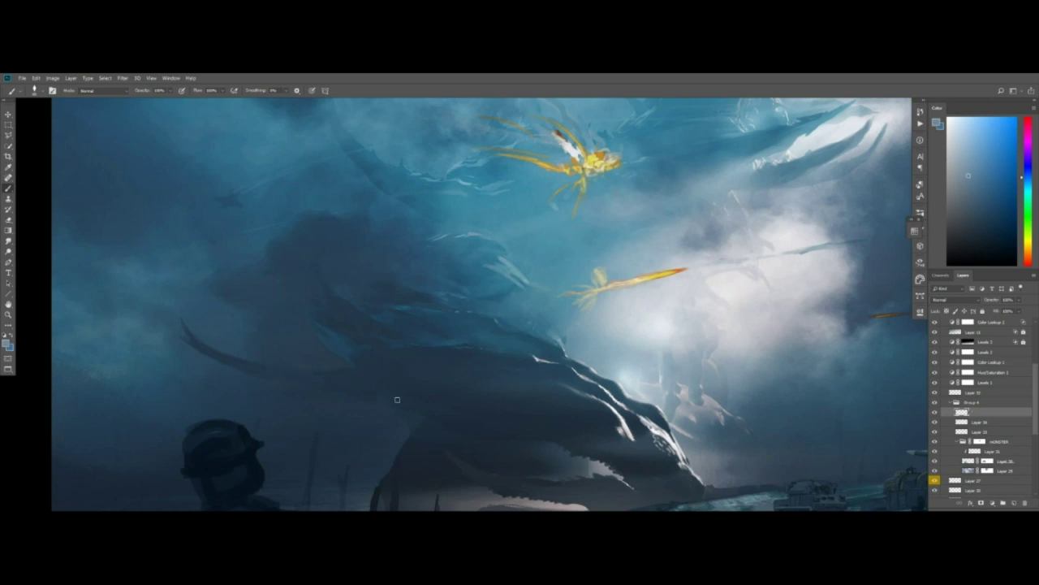
{"action": "left_click", "coordinate": [292, 394], "text": "alt"}
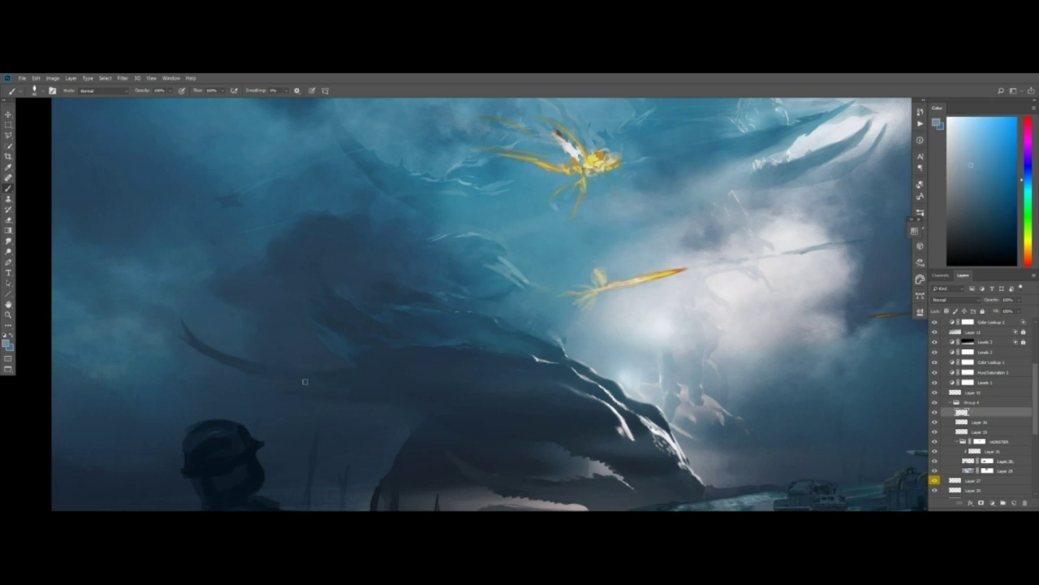
{"action": "mouse_move", "coordinate": [339, 384]}
{"action": "left_mouse_down", "text": "ctrl"}
{"action": "mouse_move", "coordinate": [320, 385]}
{"action": "mouse_move", "coordinate": [322, 360]}
{"action": "mouse_move", "coordinate": [402, 352]}
{"action": "mouse_move", "coordinate": [336, 352]}
{"action": "mouse_move", "coordinate": [382, 334]}
{"action": "mouse_move", "coordinate": [360, 374]}
{"action": "mouse_move", "coordinate": [322, 376]}
{"action": "left_mouse_up", "text": "ctrl"}
{"action": "left_click", "coordinate": [506, 306], "text": "alt"}
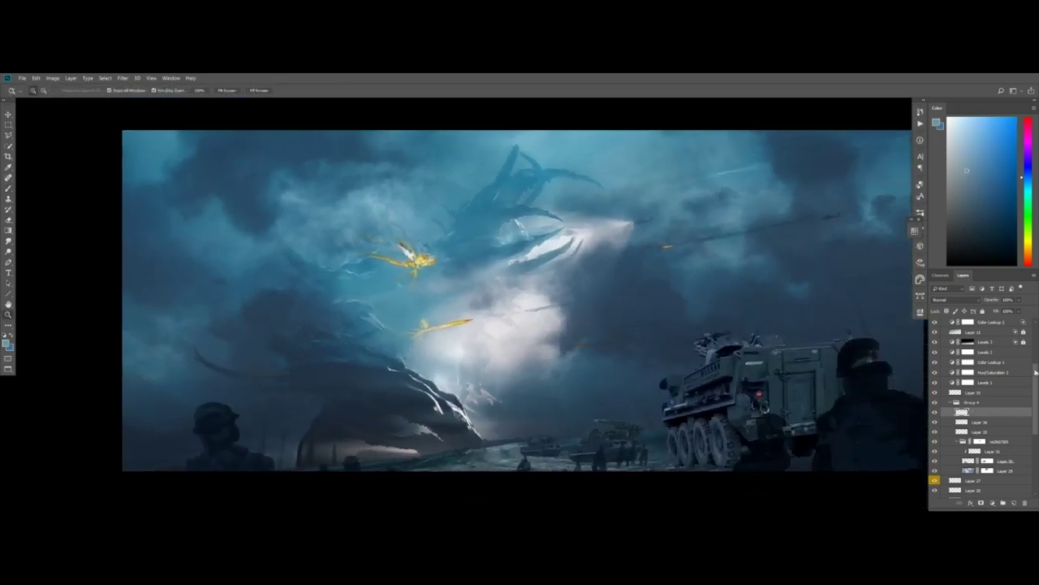
Toggle a layer's visibility higher in the stack repeatedly to compare the creature scene with and without it
{"action": "scroll", "coordinate": [942, 350], "scroll_direction": "up", "scroll_amount": 5}
{"action": "left_click", "coordinate": [935, 326]}
{"action": "left_click", "coordinate": [934, 325]}
{"action": "left_click", "coordinate": [934, 326]}
{"action": "left_click", "coordinate": [935, 326]}
{"action": "left_click", "coordinate": [934, 324]}
{"action": "left_click", "coordinate": [934, 324]}
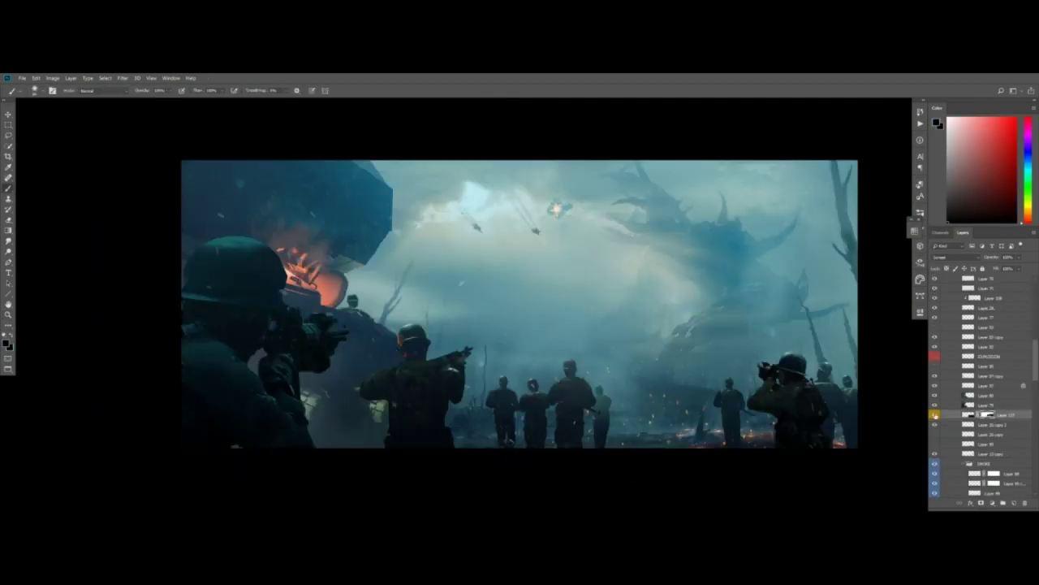
Inspect the ember photo layer in Normal blending at closer zoom and return its blend mode to Screen
{"action": "left_click", "coordinate": [960, 257]}
{"action": "left_click", "coordinate": [961, 261]}
{"action": "key", "text": "z"}
{"action": "left_click_drag", "start_coordinate": [675, 428], "coordinate": [719, 414]}
{"action": "left_click", "coordinate": [962, 258]}
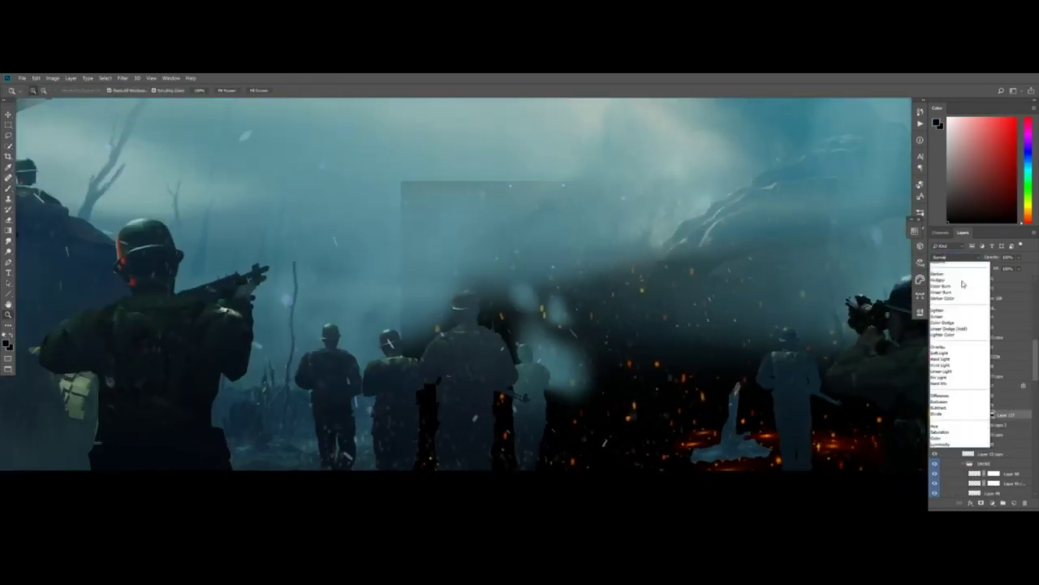
{"action": "left_click", "coordinate": [958, 317]}
{"action": "left_click_drag", "start_coordinate": [665, 391], "coordinate": [636, 394]}
Scale down the ember layer and reposition it over the ground around the kneeling rifleman
{"action": "left_click_drag", "start_coordinate": [970, 415], "coordinate": [968, 389]}
{"action": "key", "text": "ctrl+t"}
{"action": "left_click_drag", "start_coordinate": [515, 274], "coordinate": [660, 366], "text": "alt+shift"}
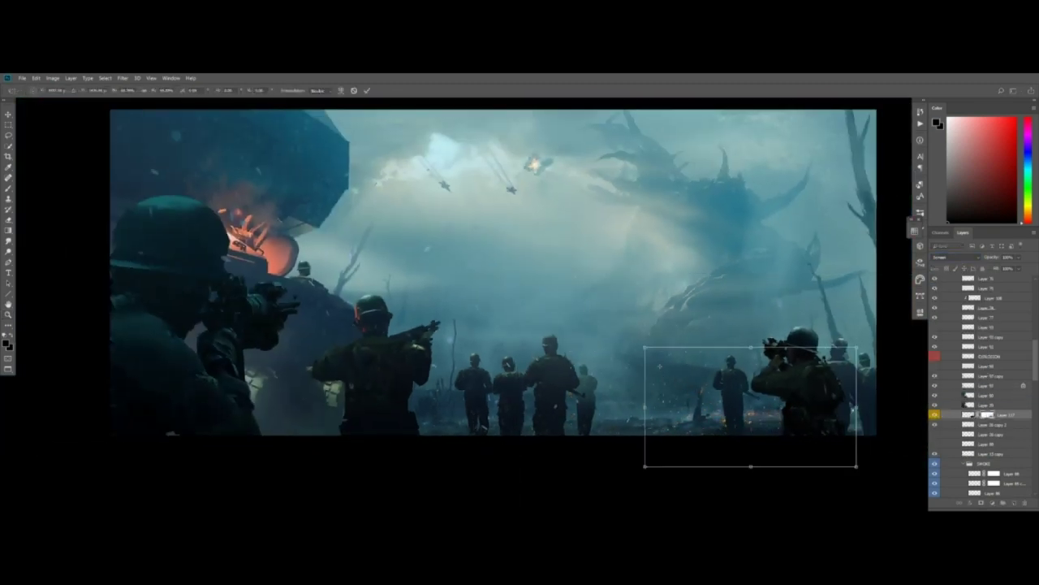
{"action": "left_click_drag", "start_coordinate": [853, 408], "coordinate": [903, 408], "text": "alt"}
{"action": "key", "text": "Return"}
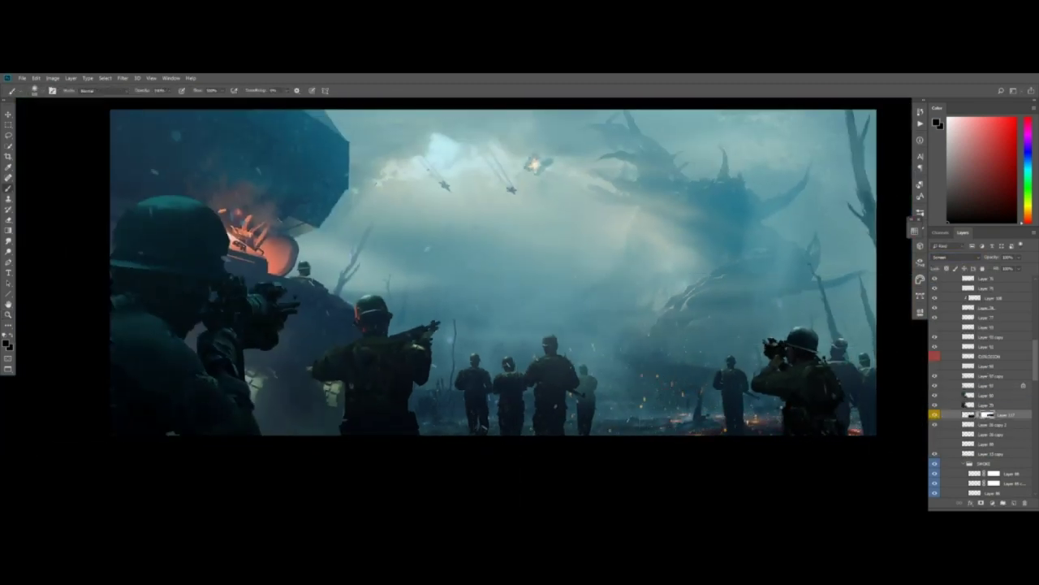
Paint on the ember layer's mask to blend the sparks around the walking soldiers
{"action": "left_click_drag", "start_coordinate": [598, 314], "coordinate": [546, 318]}
{"action": "mouse_move", "coordinate": [584, 334]}
{"action": "left_mouse_down"}
{"action": "mouse_move", "coordinate": [552, 337]}
{"action": "mouse_move", "coordinate": [561, 340]}
{"action": "left_mouse_up"}
{"action": "key", "text": "x"}
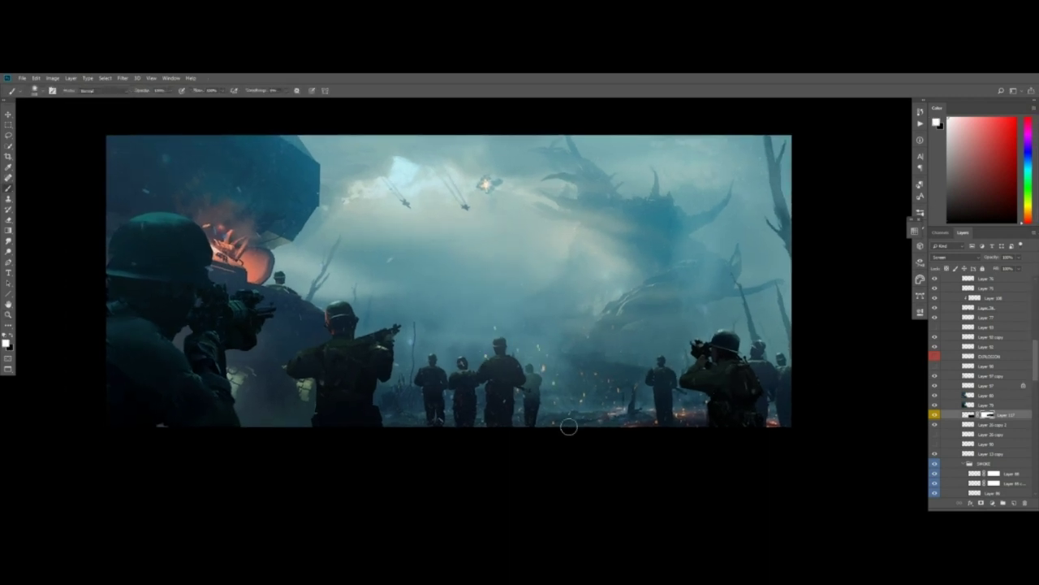
Nudge the ember layer slightly up and left, and restack it directly above the EXPLOSION layer
{"action": "left_click_drag", "start_coordinate": [1010, 416], "coordinate": [1007, 288]}
{"action": "scroll", "coordinate": [1007, 375], "scroll_direction": "up", "scroll_amount": 2}
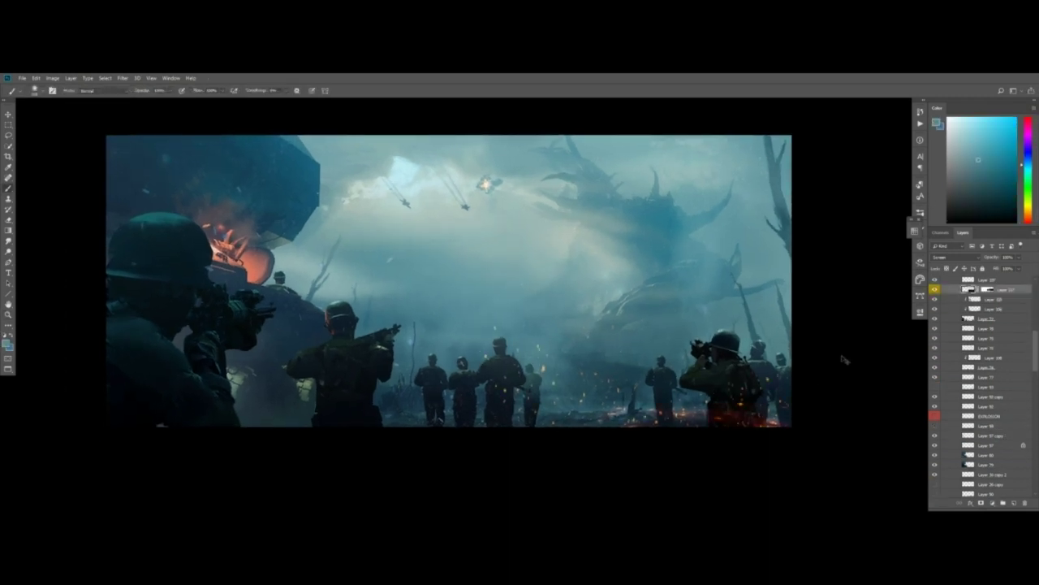
{"action": "key", "text": "ctrl+bracketleft"}
{"action": "key", "text": "ctrl+bracketleft"}
{"action": "key", "text": "ctrl+bracketleft"}
{"action": "key", "text": "ctrl+t"}
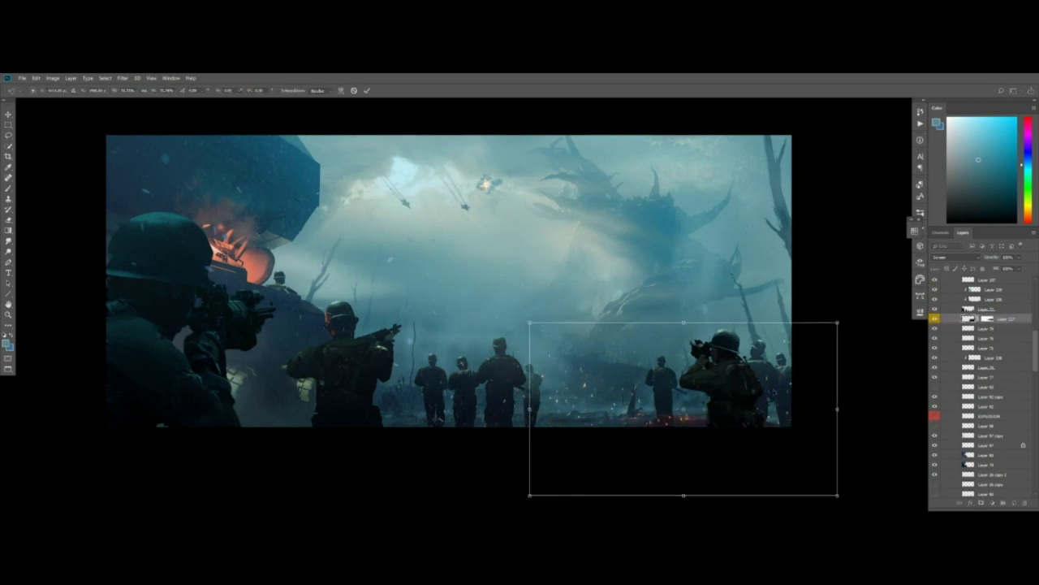
{"action": "left_click_drag", "start_coordinate": [766, 447], "coordinate": [756, 438]}
{"action": "key", "text": "Return"}
{"action": "left_click_drag", "start_coordinate": [1007, 319], "coordinate": [1005, 409]}
Refine the ember layer's mask with a smaller brush and shift the embers slightly lower along the ground
{"action": "left_click", "coordinate": [987, 406]}
{"action": "right_click_drag", "start_coordinate": [598, 371], "coordinate": [585, 373], "text": "alt"}
{"action": "key", "text": "x"}
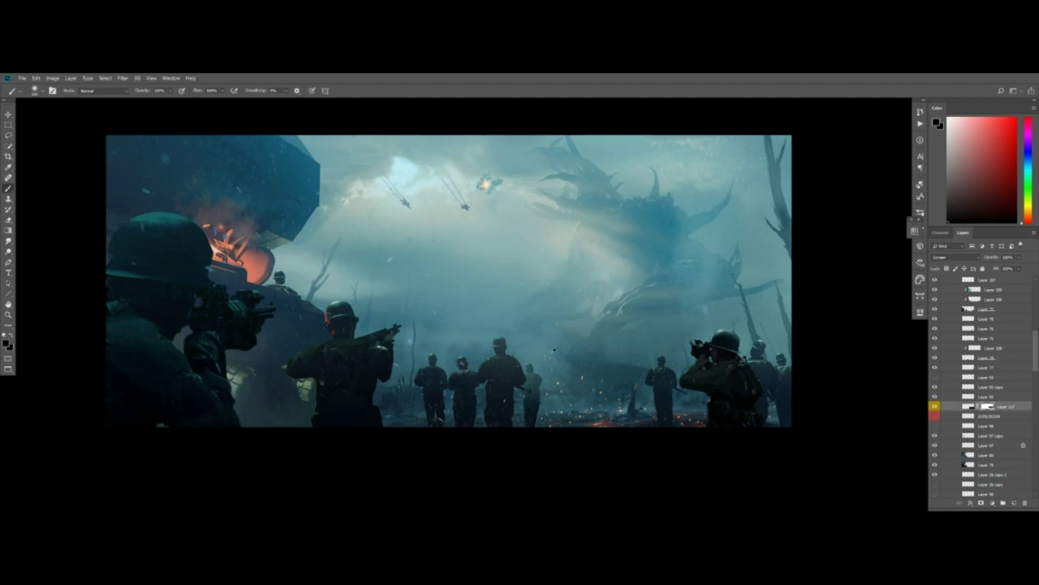
{"action": "key", "text": "x"}
{"action": "key", "text": "ctrl+z"}
{"action": "left_click_drag", "start_coordinate": [964, 214], "coordinate": [948, 223]}
{"action": "left_click_drag", "start_coordinate": [575, 418], "coordinate": [603, 454], "text": "ctrl"}
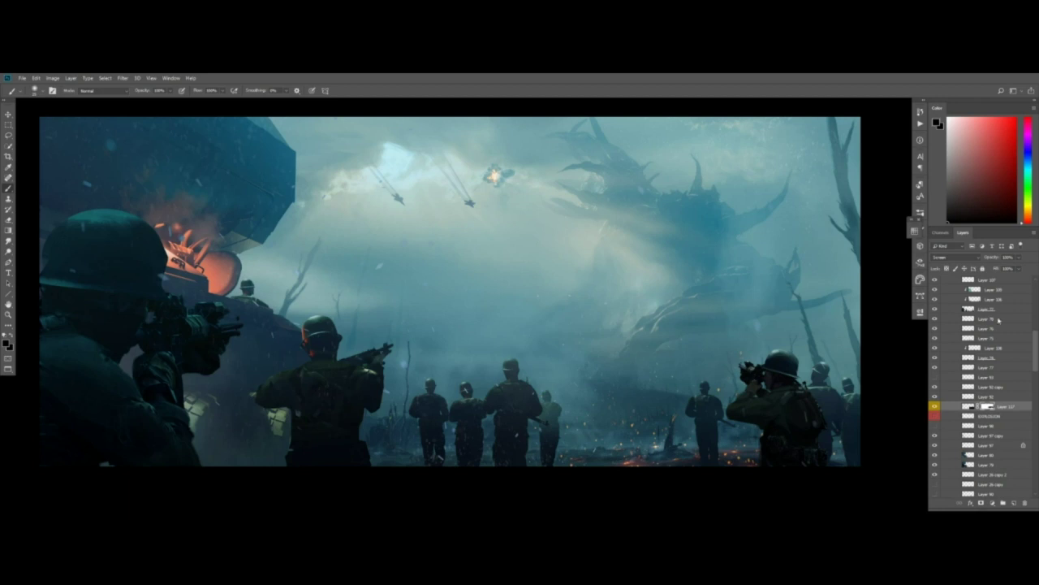
Paste a particle image, set its blending to Screen, and fit it over the ground near the broken stump
{"action": "key", "text": "ctrl+v"}
{"action": "left_click", "coordinate": [946, 258]}
{"action": "left_click", "coordinate": [945, 324]}
{"action": "left_click_drag", "start_coordinate": [443, 305], "coordinate": [663, 387], "text": "ctrl"}
{"action": "key", "text": "ctrl+t"}
{"action": "key", "text": "Return"}
{"action": "key", "text": "ctrl+t"}
{"action": "key", "text": "Return"}
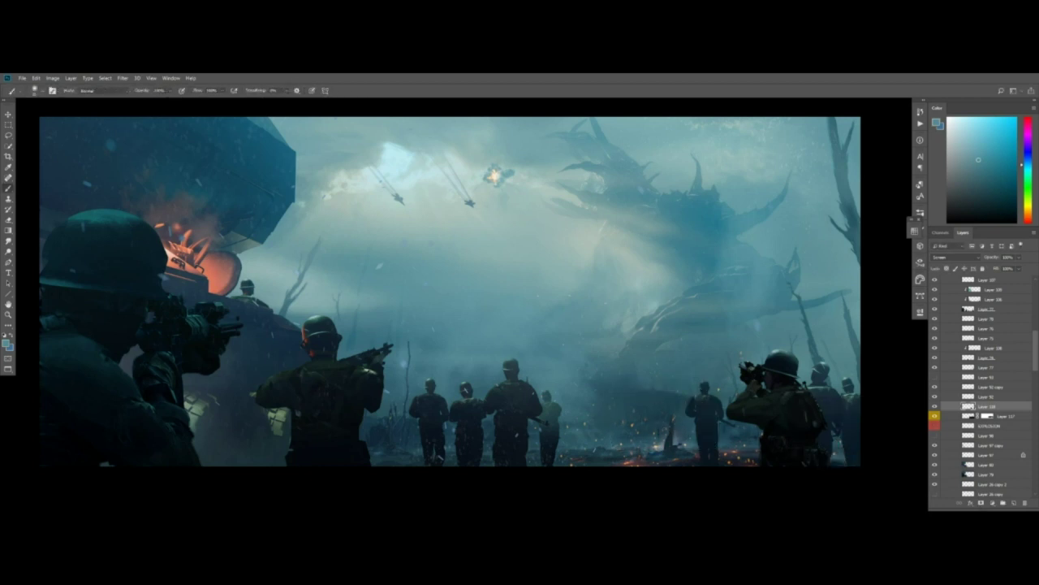
Paste another particle copy, set it to Screen, and place it on the ground by the leftmost walking soldier
{"action": "key", "text": "ctrl+v"}
{"action": "left_click", "coordinate": [946, 258]}
{"action": "left_click", "coordinate": [946, 324]}
{"action": "left_click_drag", "start_coordinate": [450, 294], "coordinate": [398, 445], "text": "ctrl"}
{"action": "key", "text": "ctrl+t"}
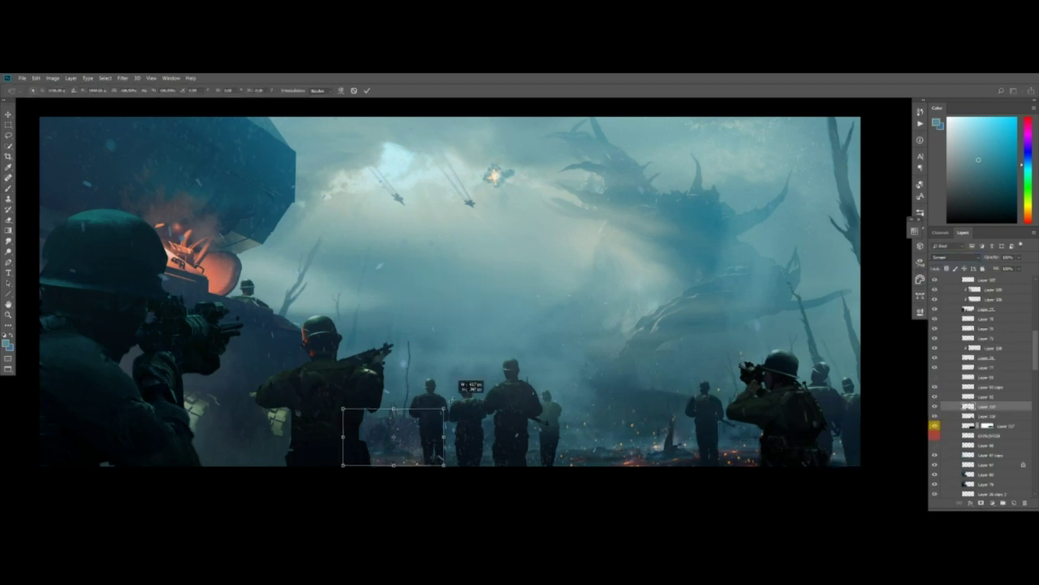
{"action": "key", "text": "Return"}
Add a layer mask to the newly pasted particle layer and choose a brush for painting it
{"action": "left_click", "coordinate": [981, 503]}
{"action": "right_click", "coordinate": [406, 404]}
{"action": "left_click", "coordinate": [428, 393]}
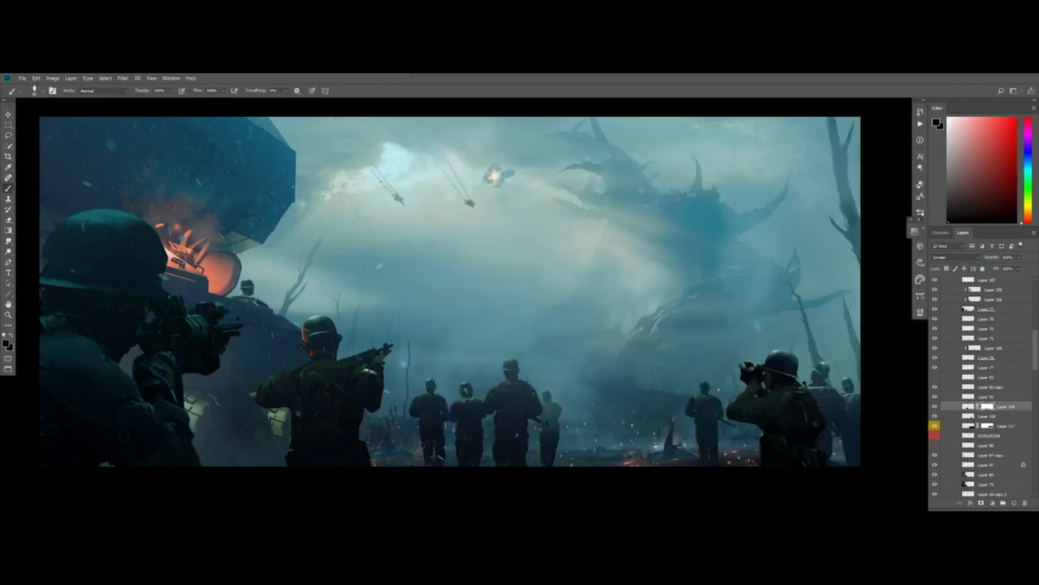
Duplicate the masked particle layer to the scene's lower right, transform the copy, and ready its mask for brushing
{"action": "left_click_drag", "start_coordinate": [461, 448], "coordinate": [690, 455], "text": "ctrl+alt"}
{"action": "key", "text": "ctrl+t"}
{"action": "left_click_drag", "start_coordinate": [703, 376], "coordinate": [860, 356]}
{"action": "key", "text": "Return"}
{"action": "left_click", "coordinate": [987, 406]}
{"action": "right_click_drag", "start_coordinate": [800, 326], "coordinate": [812, 325], "text": "alt"}
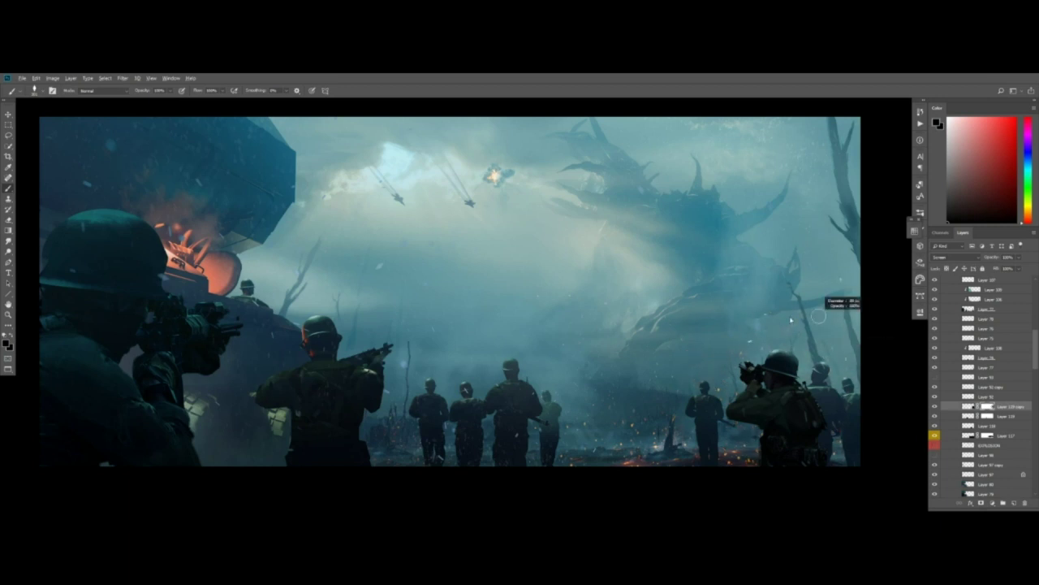
Raise the duplicated particle layer above the soldier layers, shift it toward the lower-right corner, and label it green
{"action": "left_click_drag", "start_coordinate": [968, 406], "coordinate": [969, 314]}
{"action": "left_click_drag", "start_coordinate": [820, 406], "coordinate": [859, 447], "text": "ctrl"}
{"action": "left_click", "coordinate": [987, 319]}
{"action": "left_click_drag", "start_coordinate": [809, 384], "coordinate": [830, 400]}
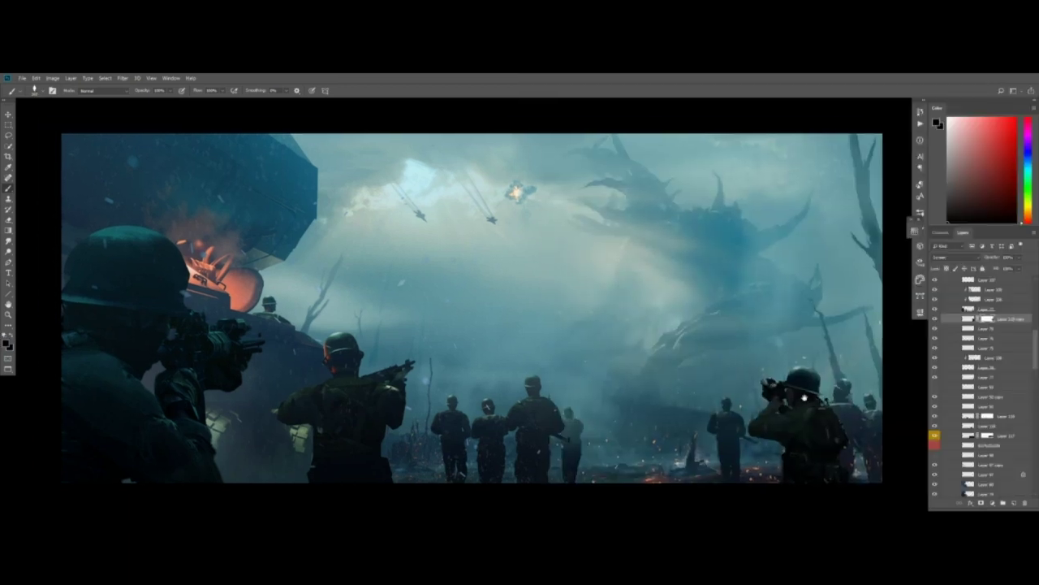
{"action": "right_click", "coordinate": [935, 319]}
{"action": "left_click", "coordinate": [951, 369]}
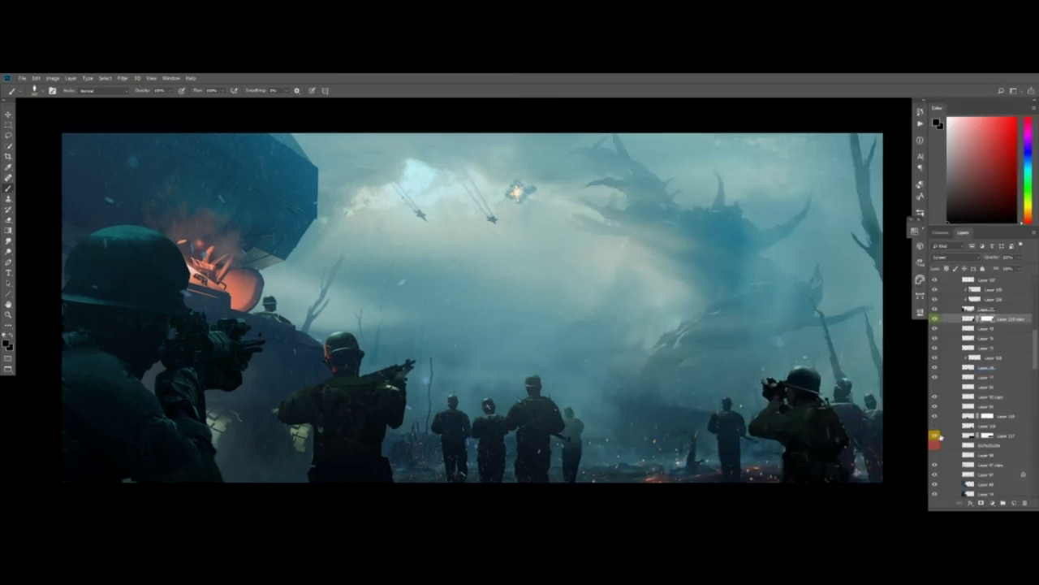
Scale down the yellow-labelled ember layer and shift it left along the ground
{"action": "left_click", "coordinate": [969, 436]}
{"action": "key", "text": "ctrl+t"}
{"action": "left_click_drag", "start_coordinate": [549, 355], "coordinate": [635, 401], "text": "alt+shift"}
{"action": "key", "text": "Return"}
{"action": "left_click_drag", "start_coordinate": [762, 473], "coordinate": [681, 486], "text": "ctrl"}
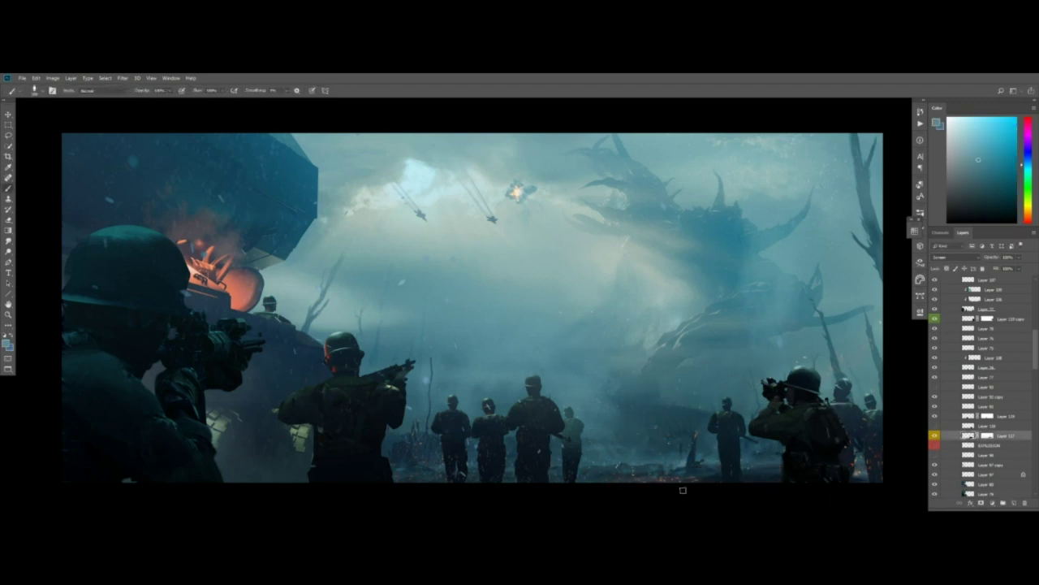
{"action": "left_click_drag", "start_coordinate": [882, 439], "coordinate": [880, 416], "text": "ctrl"}
{"action": "key", "text": "ctrl+z"}
Scale down a particle layer and move it over the mech in the scene's upper-left area
{"action": "left_click", "coordinate": [969, 449]}
{"action": "key", "text": "ctrl+t"}
{"action": "left_click_drag", "start_coordinate": [804, 335], "coordinate": [866, 369], "text": "alt+shift"}
{"action": "left_click_drag", "start_coordinate": [884, 417], "coordinate": [189, 148]}
{"action": "key", "text": "Return"}
Try flipping the particle layer with Free Transform, and undo it
{"action": "key", "text": "ctrl+t"}
{"action": "right_click", "coordinate": [829, 185]}
{"action": "left_click", "coordinate": [849, 297]}
{"action": "key", "text": "Return"}
{"action": "key", "text": "ctrl+z"}
Move the particles down to the large foreground soldier and lower the layer's opacity
{"action": "left_click_drag", "start_coordinate": [767, 215], "coordinate": [122, 431], "text": "ctrl"}
{"action": "left_click_drag", "start_coordinate": [976, 257], "coordinate": [967, 257]}
{"action": "left_click_drag", "start_coordinate": [703, 455], "coordinate": [705, 449]}
Rescale the ground embers near the broken stump and target the layer's mask
{"action": "left_click", "coordinate": [700, 472], "text": "ctrl"}
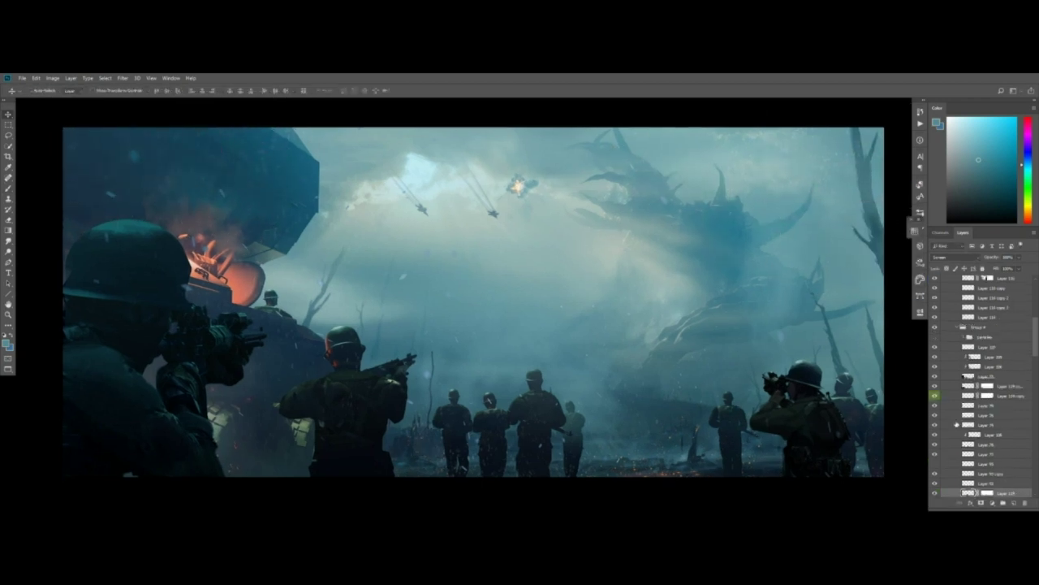
{"action": "key", "text": "ctrl+t"}
{"action": "mouse_move", "coordinate": [764, 478]}
{"action": "left_mouse_down", "text": "alt+shift"}
{"action": "mouse_move", "coordinate": [717, 450]}
{"action": "mouse_move", "coordinate": [656, 446]}
{"action": "mouse_move", "coordinate": [705, 459]}
{"action": "left_mouse_up", "text": "alt+shift"}
{"action": "key", "text": "Return"}
{"action": "key", "text": "ctrl+backslash"}
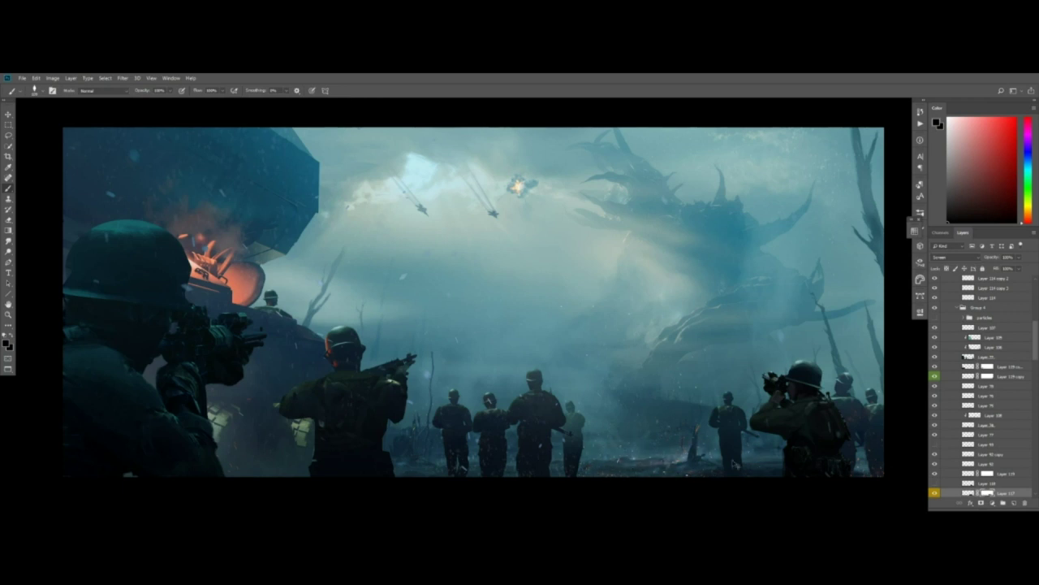
Move the small ember patch beside the leftmost walking soldier and label its layer green
{"action": "left_click_drag", "start_coordinate": [880, 454], "coordinate": [490, 456], "text": "ctrl"}
{"action": "right_click", "coordinate": [935, 484]}
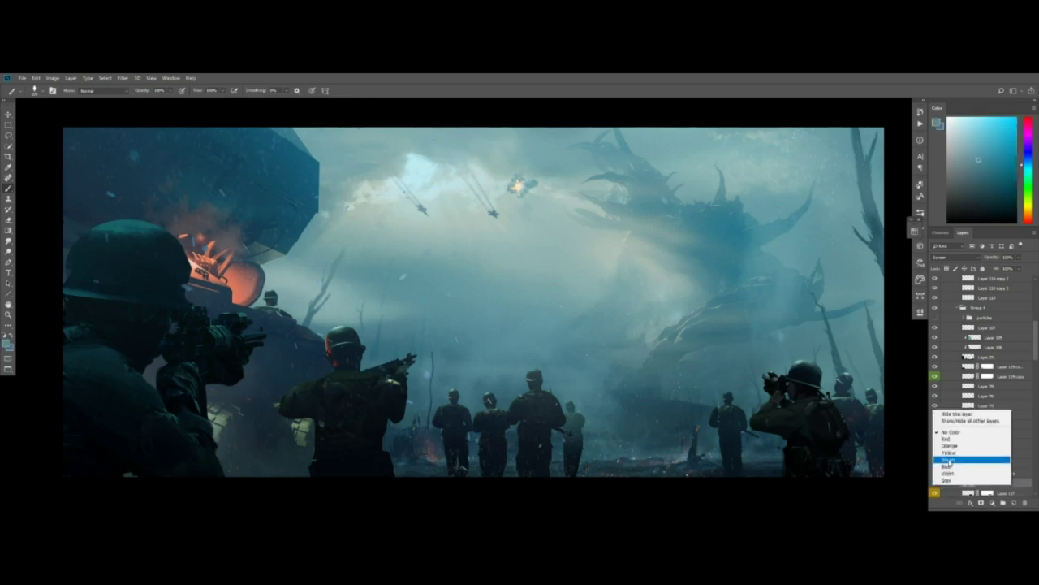
{"action": "left_click", "coordinate": [954, 460]}
Duplicate a floating-particle layer from the upper group across the sky, flip the copy, and shift it left
{"action": "scroll", "coordinate": [966, 422], "scroll_direction": "up", "scroll_amount": 5}
{"action": "left_click", "coordinate": [979, 380]}
{"action": "left_click", "coordinate": [1004, 390]}
{"action": "left_click", "coordinate": [935, 393]}
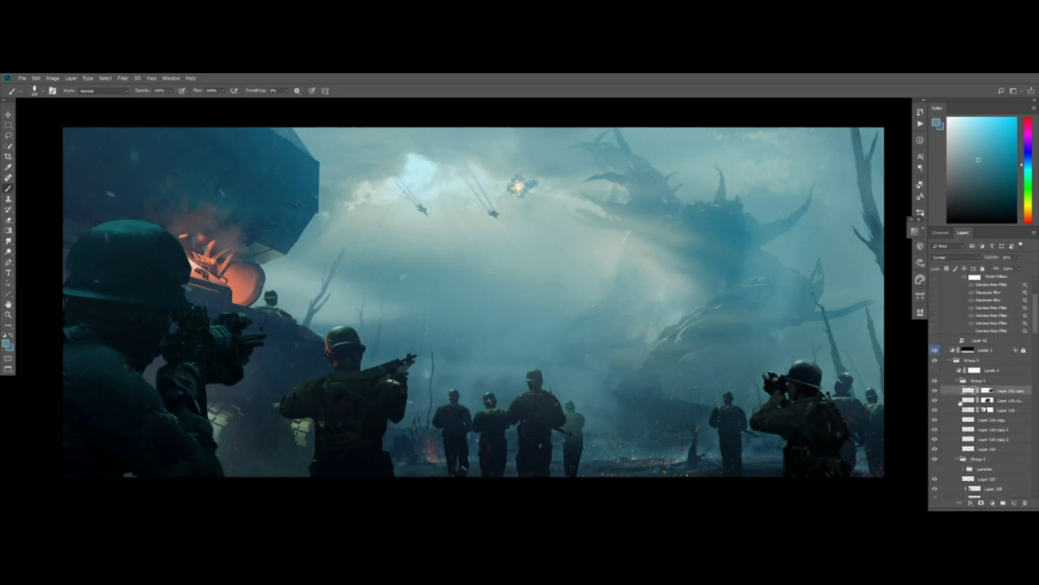
{"action": "left_click", "coordinate": [961, 400]}
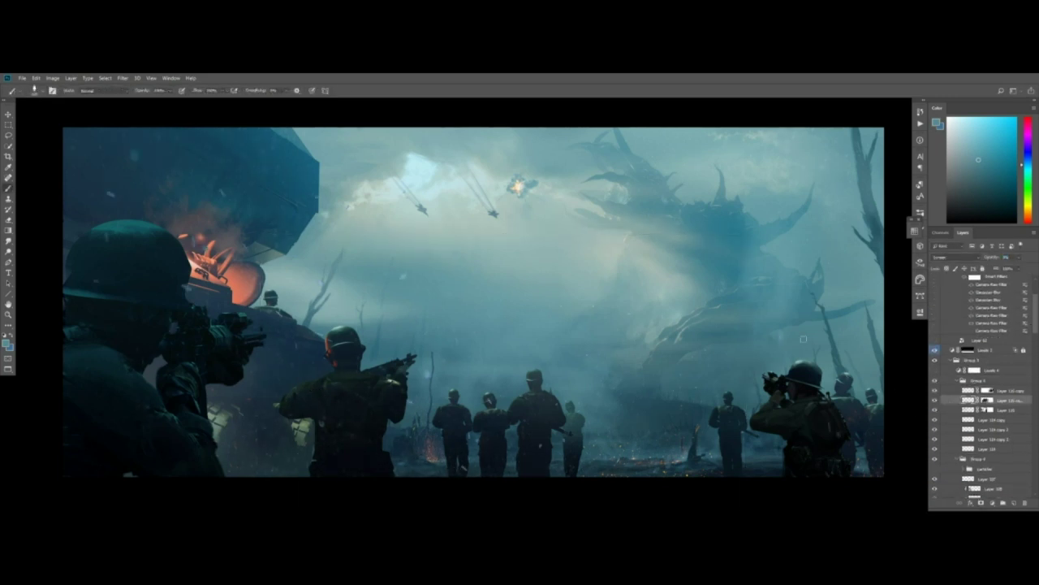
{"action": "left_click_drag", "start_coordinate": [803, 339], "coordinate": [805, 351]}
{"action": "left_click_drag", "start_coordinate": [520, 231], "coordinate": [577, 223], "text": "ctrl+alt"}
{"action": "key", "text": "ctrl+t"}
{"action": "right_click", "coordinate": [597, 288]}
{"action": "left_click", "coordinate": [625, 388]}
{"action": "key", "text": "Return"}
{"action": "left_click_drag", "start_coordinate": [625, 296], "coordinate": [521, 292], "text": "ctrl"}
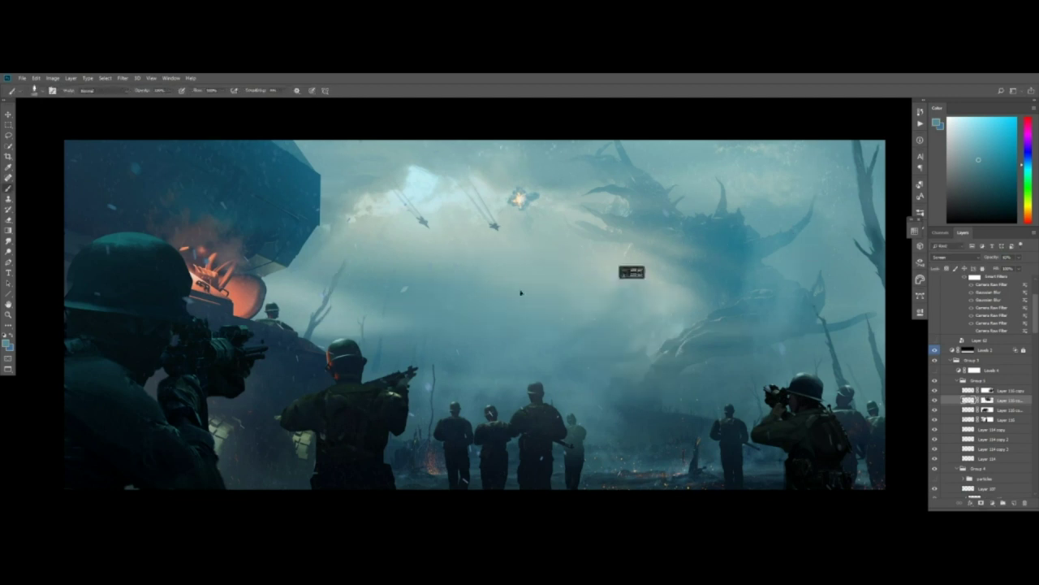
Lower the sky particle copy's opacity, and duplicate it again with a slight offset
{"action": "left_click_drag", "start_coordinate": [991, 258], "coordinate": [979, 259]}
{"action": "left_click_drag", "start_coordinate": [506, 262], "coordinate": [556, 288], "text": "ctrl+alt"}
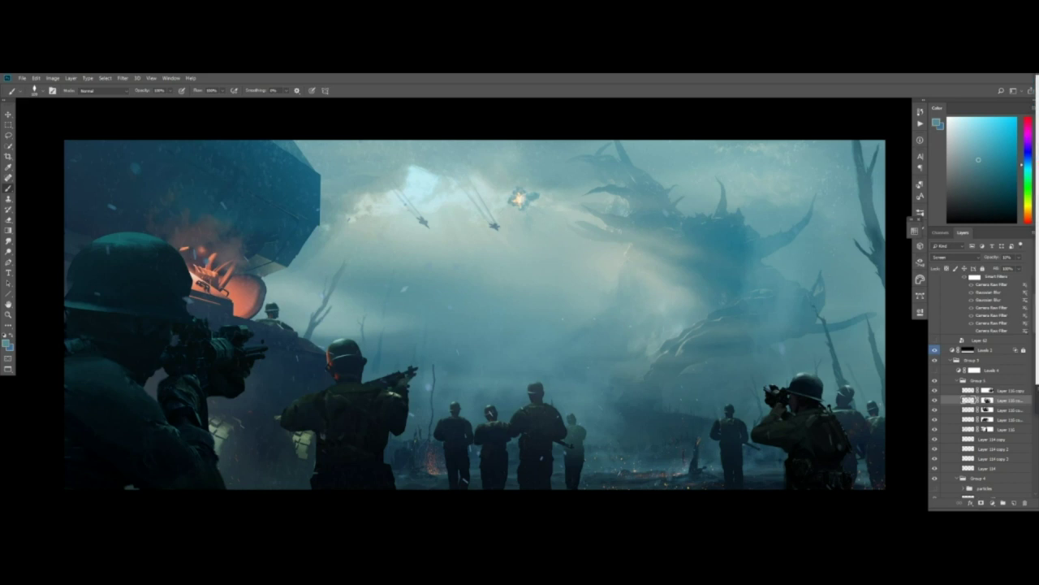
{"action": "mouse_move", "coordinate": [671, 288]}
{"action": "left_mouse_down", "text": "ctrl"}
{"action": "mouse_move", "coordinate": [637, 290]}
{"action": "mouse_move", "coordinate": [655, 292]}
{"action": "left_mouse_up", "text": "ctrl"}
Pick through the background and smoke layers behind the soldiers to find where to paint
{"action": "left_click", "coordinate": [662, 294], "text": "ctrl"}
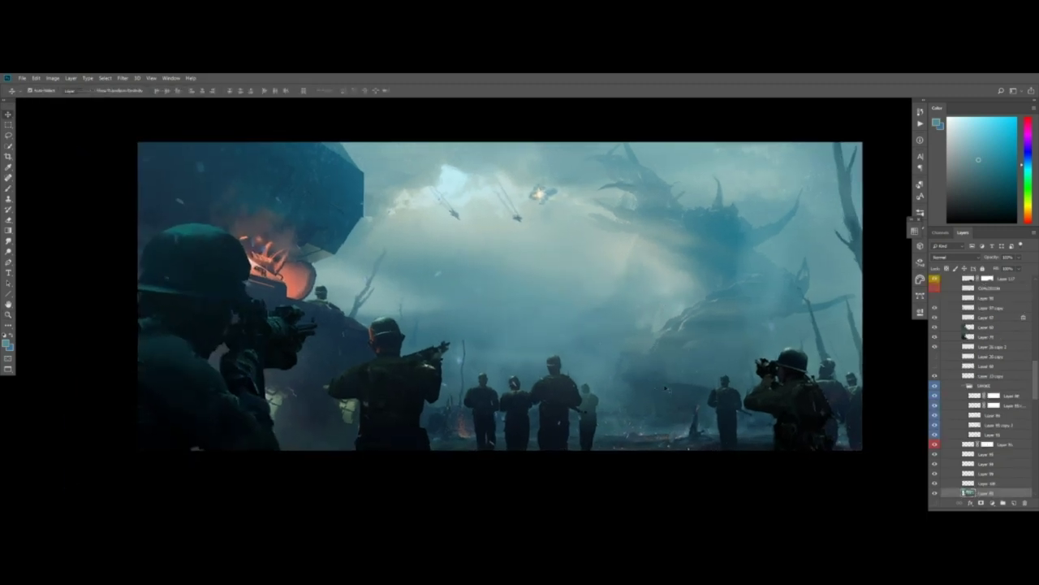
{"action": "right_click", "coordinate": [664, 294]}
{"action": "key", "text": "Escape"}
{"action": "key", "text": "a"}
{"action": "key", "text": "v"}
{"action": "left_click", "coordinate": [606, 337], "text": "ctrl"}
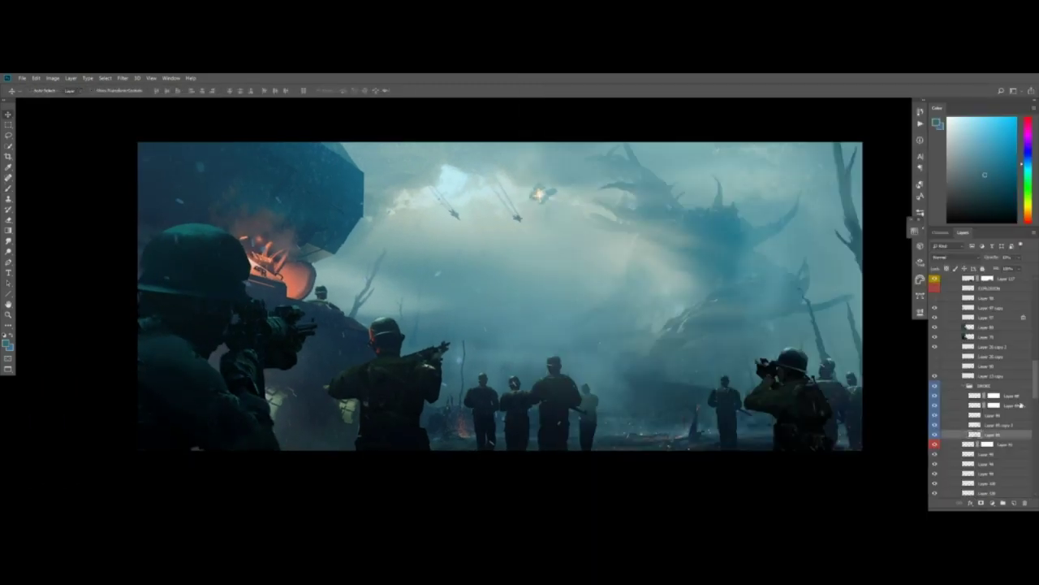
{"action": "scroll", "coordinate": [975, 484], "scroll_direction": "down", "scroll_amount": 10}
{"action": "left_click", "coordinate": [972, 337]}
{"action": "left_click", "coordinate": [936, 338]}
{"action": "left_click_drag", "start_coordinate": [1035, 469], "coordinate": [1034, 393]}
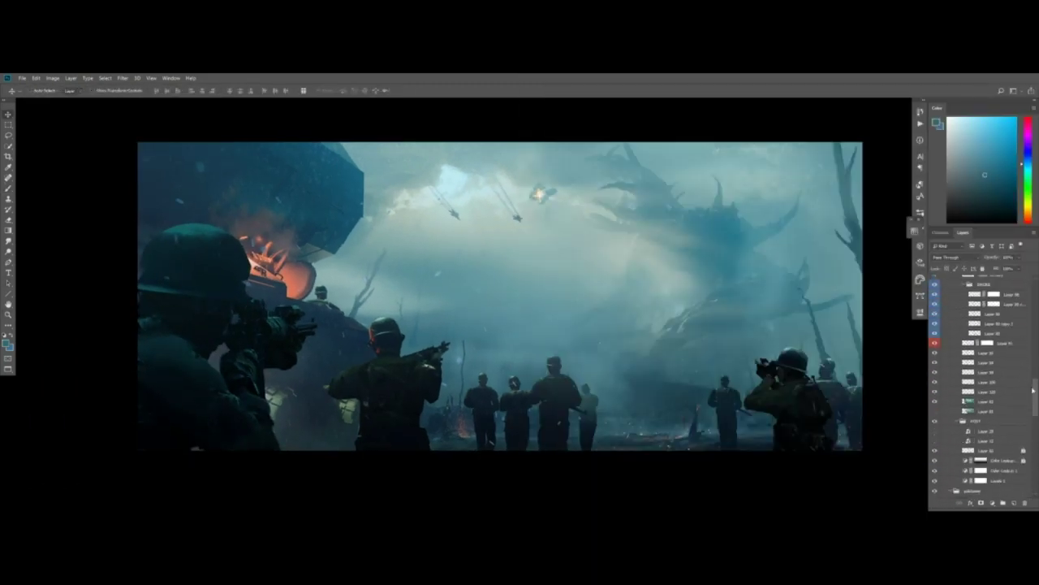
Add a new layer above the background painting and brush soft distant shapes into the mist behind the soldiers
{"action": "left_click", "coordinate": [986, 401]}
{"action": "left_click", "coordinate": [1014, 503]}
{"action": "key", "text": "b"}
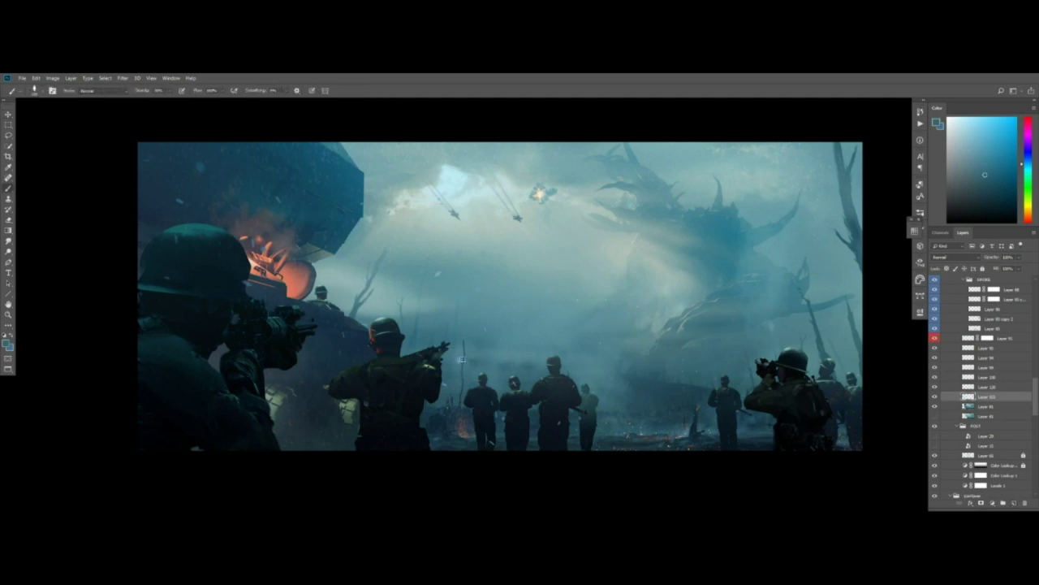
{"action": "scroll", "coordinate": [511, 367], "scroll_direction": "up", "scroll_amount": 3, "text": "alt"}
{"action": "right_click_drag", "start_coordinate": [529, 367], "coordinate": [525, 367], "text": "alt"}
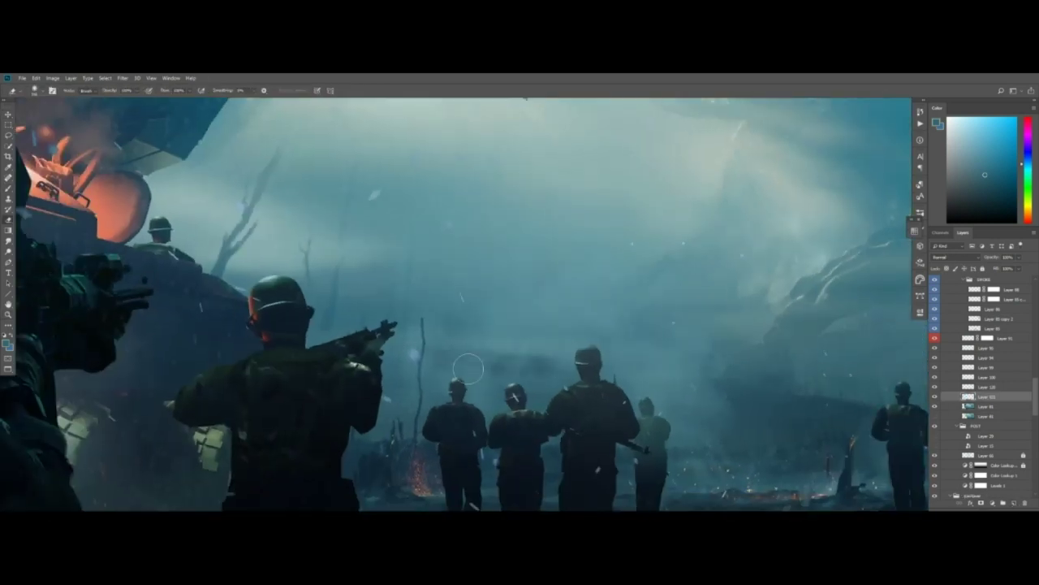
{"action": "scroll", "coordinate": [488, 365], "scroll_direction": "up", "scroll_amount": 2, "text": "alt"}
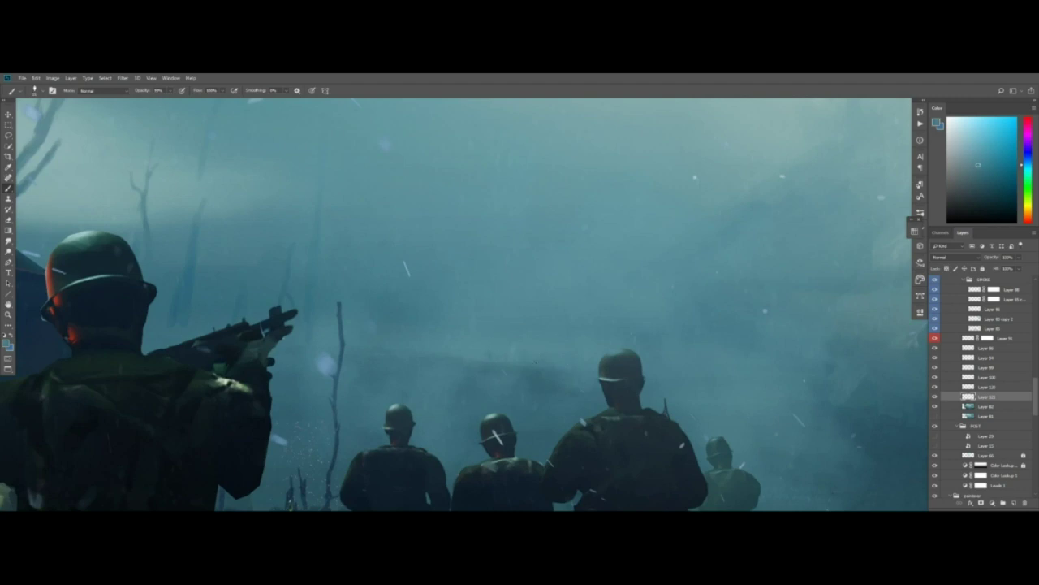
{"action": "key", "text": "z"}
{"action": "left_click_drag", "start_coordinate": [548, 321], "coordinate": [488, 320]}
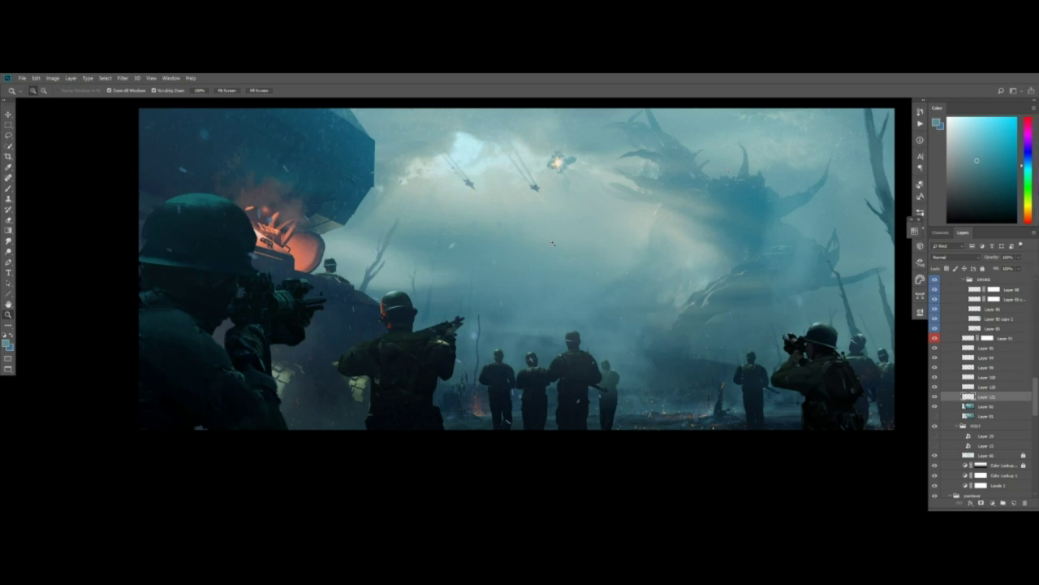
{"action": "left_click_drag", "start_coordinate": [520, 268], "coordinate": [496, 283]}
Duplicate the ember layer with a small offset and apply a Gaussian Blur to the copy
{"action": "key", "text": "b"}
{"action": "key", "text": "v"}
{"action": "left_click_drag", "start_coordinate": [664, 404], "coordinate": [646, 434], "text": "ctrl+alt"}
{"action": "left_click", "coordinate": [122, 78]}
{"action": "mouse_move", "coordinate": [134, 168]}
{"action": "left_click", "coordinate": [241, 201]}
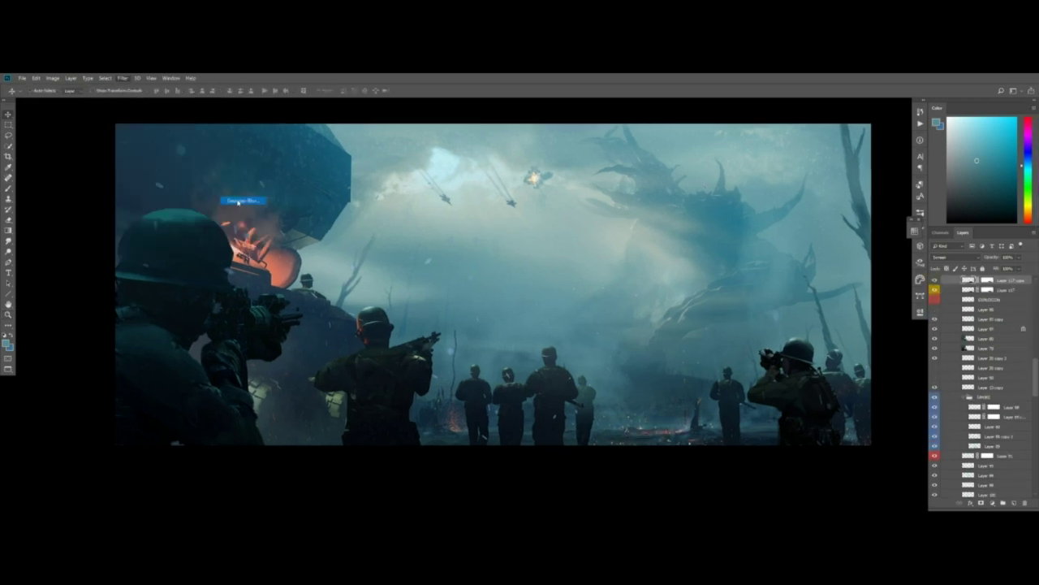
{"action": "left_click_drag", "start_coordinate": [777, 257], "coordinate": [771, 257]}
{"action": "left_click", "coordinate": [850, 146]}
Strengthen the blurred ember copy by duplicating and merging it, and set its blending to Linear Dodge (Add)
{"action": "key", "text": "ctrl+j"}
{"action": "key", "text": "ctrl+e"}
{"action": "left_click", "coordinate": [491, 240]}
{"action": "left_click", "coordinate": [955, 257]}
{"action": "left_click", "coordinate": [965, 323]}
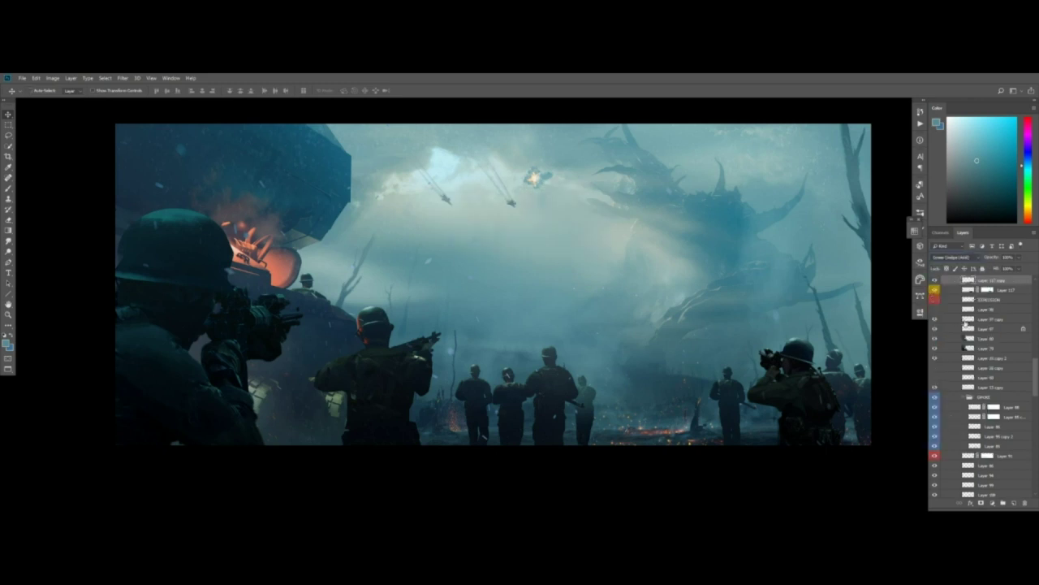
Duplicate the ember glow, blur the new copy with Gaussian Blur, and double it by duplicating and merging
{"action": "key", "text": "ctrl+j"}
{"action": "left_click", "coordinate": [123, 78]}
{"action": "mouse_move", "coordinate": [134, 168]}
{"action": "left_click", "coordinate": [242, 201]}
{"action": "left_click", "coordinate": [850, 146]}
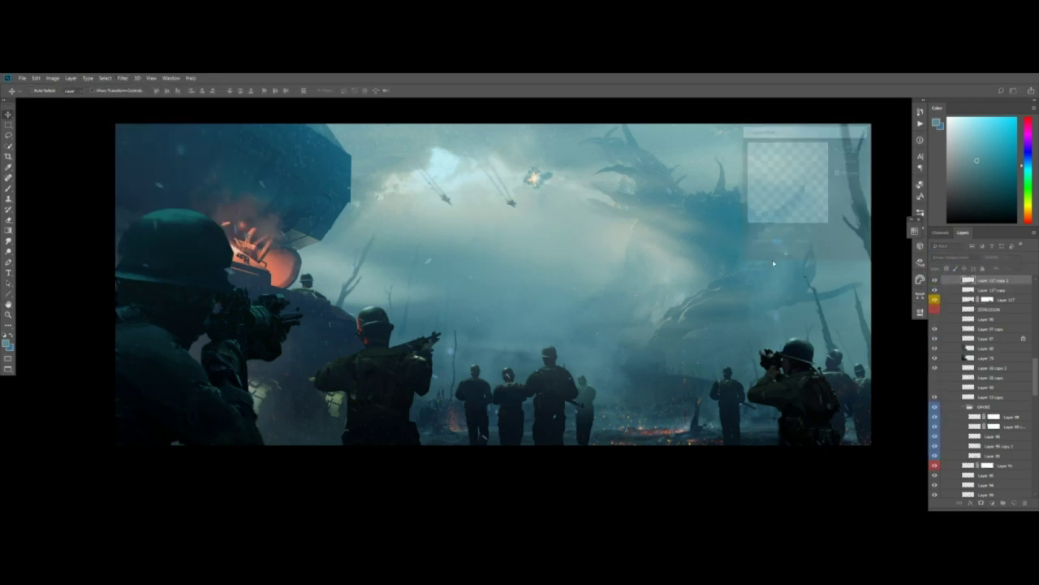
{"action": "key", "text": "ctrl+j"}
{"action": "key", "text": "ctrl+e"}
Group the ember layer with its blurred glow copies and label the group yellow
{"action": "left_click_drag", "start_coordinate": [1034, 371], "coordinate": [1033, 346]}
{"action": "left_click", "coordinate": [965, 341], "text": "shift"}
{"action": "key", "text": "ctrl+g"}
{"action": "right_click", "coordinate": [934, 319]}
{"action": "left_click", "coordinate": [952, 364]}
Raise the ember group in the stack, nudge it down and right, and add a mask ready for brushing
{"action": "left_click_drag", "start_coordinate": [985, 405], "coordinate": [984, 332]}
{"action": "key", "text": "ctrl+t"}
{"action": "left_click_drag", "start_coordinate": [708, 422], "coordinate": [725, 431]}
{"action": "key", "text": "Return"}
{"action": "left_click", "coordinate": [981, 503]}
{"action": "key", "text": "b"}
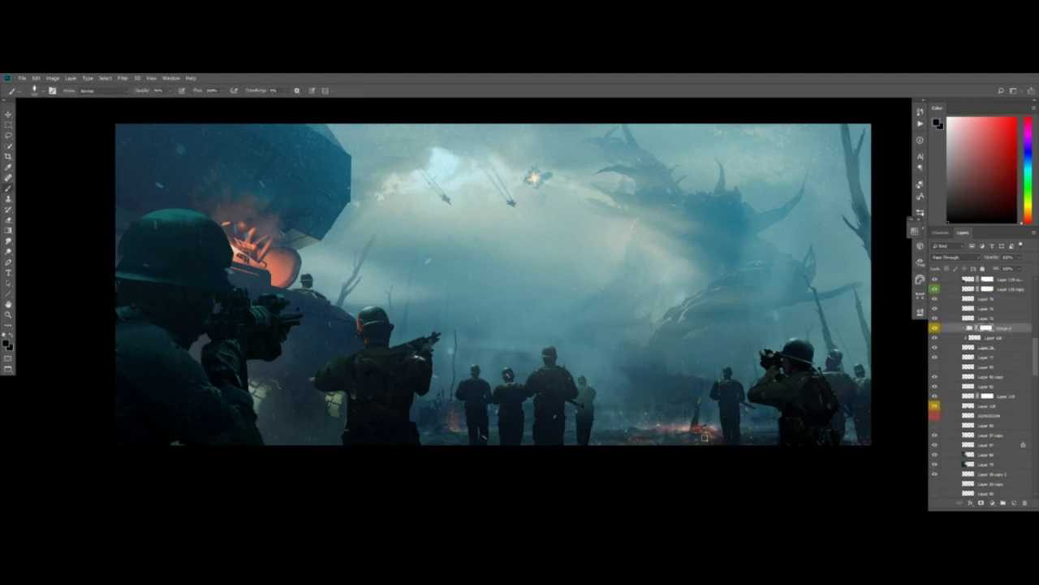
Expand the ember group and select the masked ember layer inside it
{"action": "scroll", "coordinate": [677, 432], "scroll_direction": "up", "scroll_amount": 2, "text": "alt"}
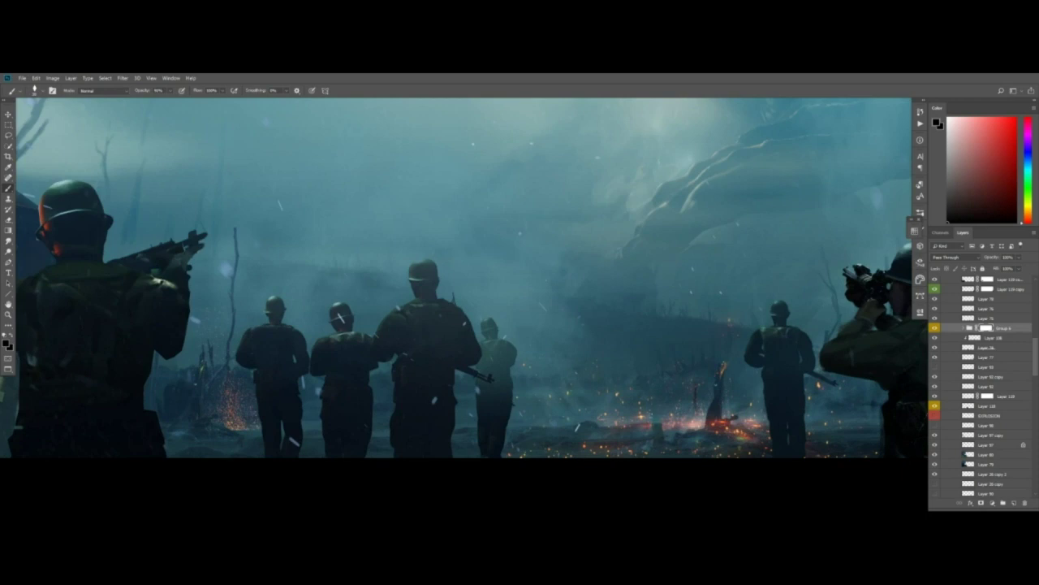
{"action": "key", "text": "ctrl+minus"}
{"action": "left_click_drag", "start_coordinate": [685, 391], "coordinate": [688, 414], "text": "ctrl"}
{"action": "key", "text": "x"}
{"action": "key", "text": "x"}
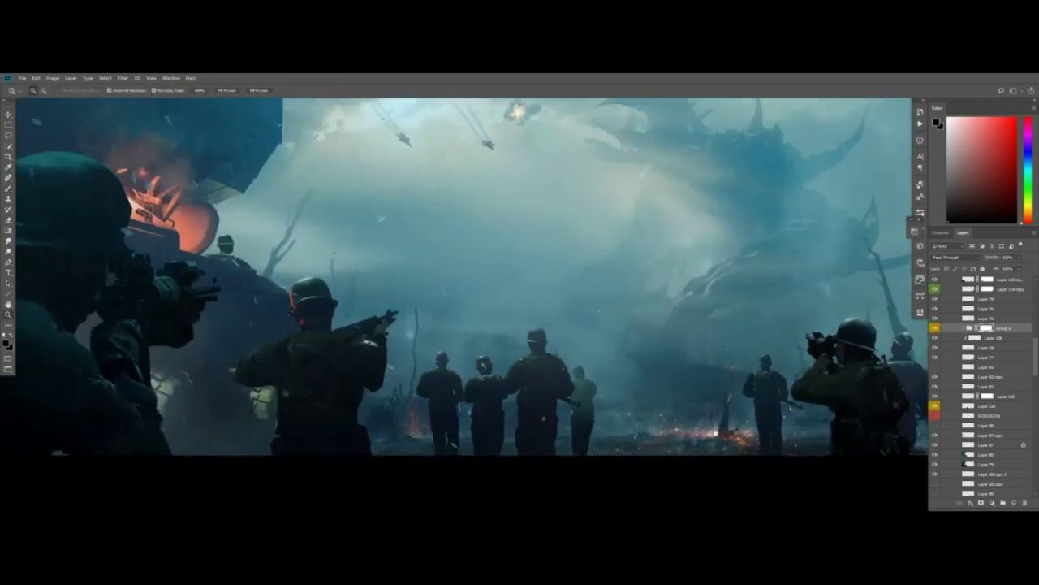
{"action": "left_click_drag", "start_coordinate": [705, 365], "coordinate": [707, 404]}
{"action": "left_click", "coordinate": [963, 328]}
{"action": "left_click", "coordinate": [974, 357]}
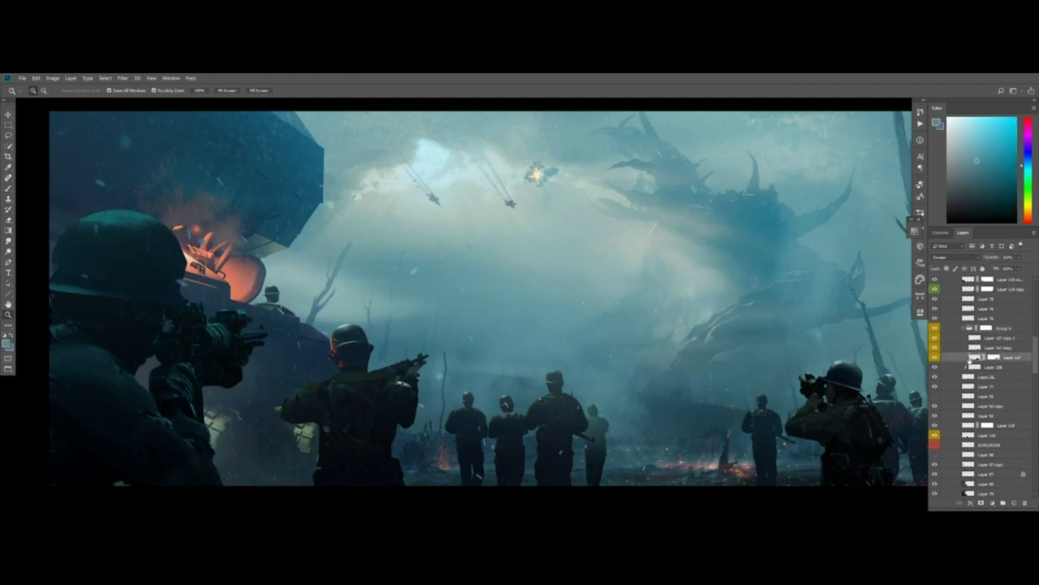
{"action": "left_click_drag", "start_coordinate": [738, 381], "coordinate": [716, 389]}
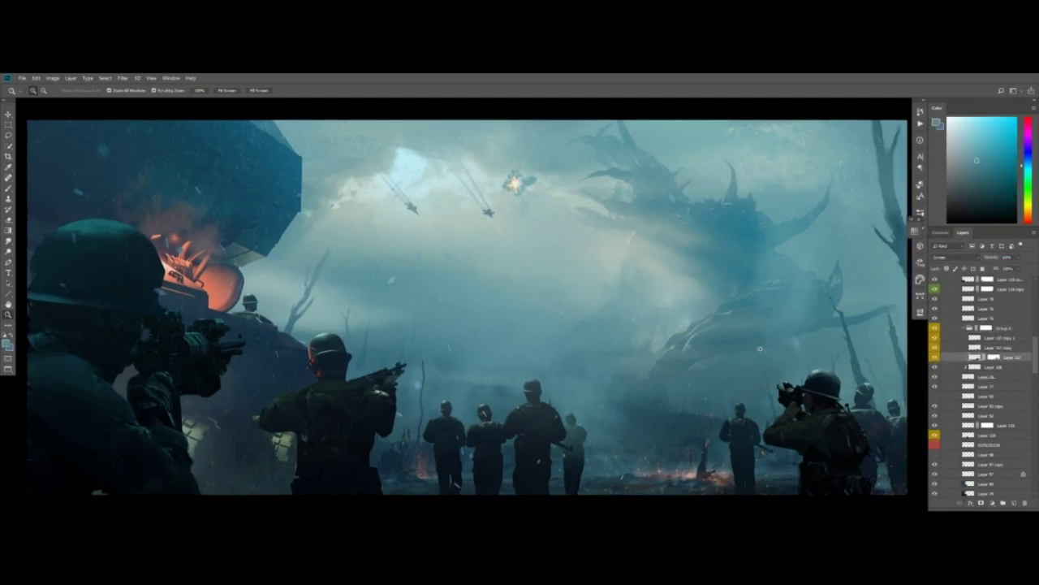
{"action": "left_click_drag", "start_coordinate": [760, 349], "coordinate": [747, 354]}
Select the masked snow particle layer, move it across the scene and transform it over the hovering hull
{"action": "left_click_drag", "start_coordinate": [256, 140], "coordinate": [253, 140], "text": "ctrl"}
{"action": "left_click", "coordinate": [944, 299]}
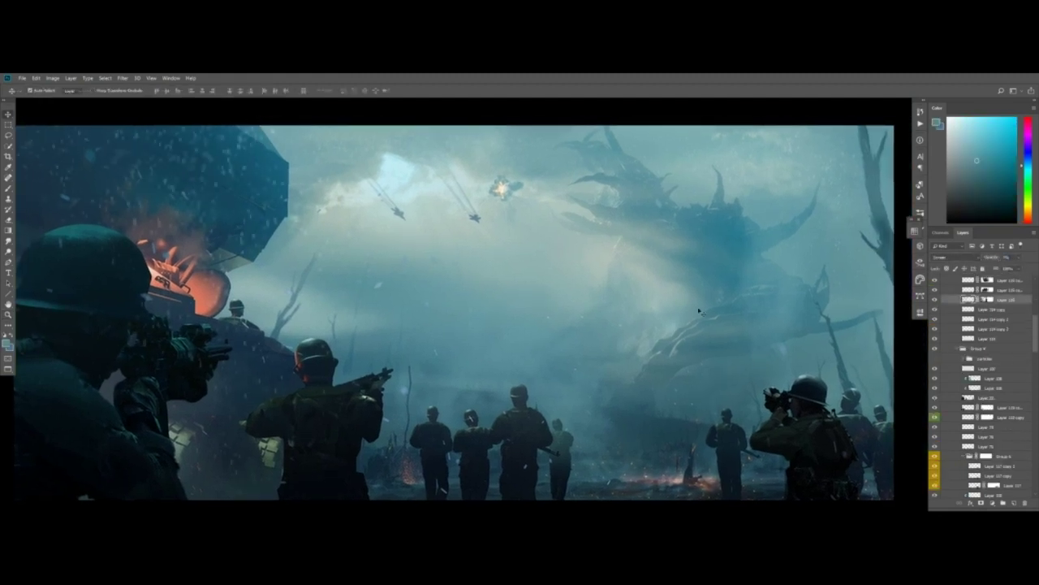
{"action": "left_click_drag", "start_coordinate": [699, 310], "coordinate": [604, 310], "text": "ctrl"}
{"action": "key", "text": "ctrl+t"}
{"action": "left_click_drag", "start_coordinate": [349, 276], "coordinate": [371, 177]}
{"action": "left_click_drag", "start_coordinate": [371, 342], "coordinate": [407, 342]}
{"action": "key", "text": "Return"}
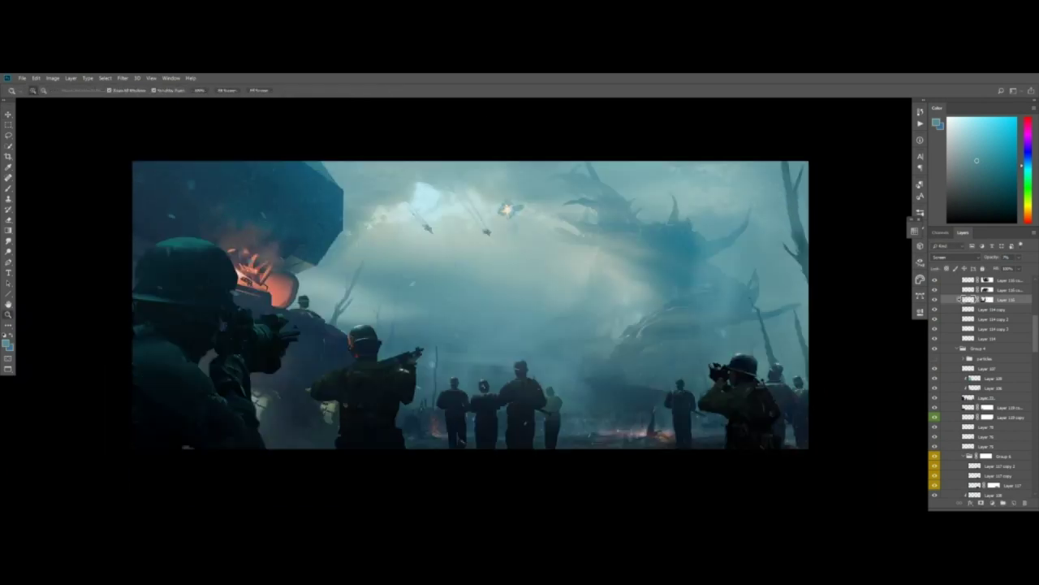
Adjust the position of the particles near the hull, undoing one move, and label Group 3 blue
{"action": "left_click", "coordinate": [180, 174], "text": "ctrl"}
{"action": "left_click_drag", "start_coordinate": [166, 170], "coordinate": [173, 171], "text": "ctrl"}
{"action": "key", "text": "ctrl+z"}
{"action": "left_click_drag", "start_coordinate": [248, 174], "coordinate": [279, 175], "text": "ctrl"}
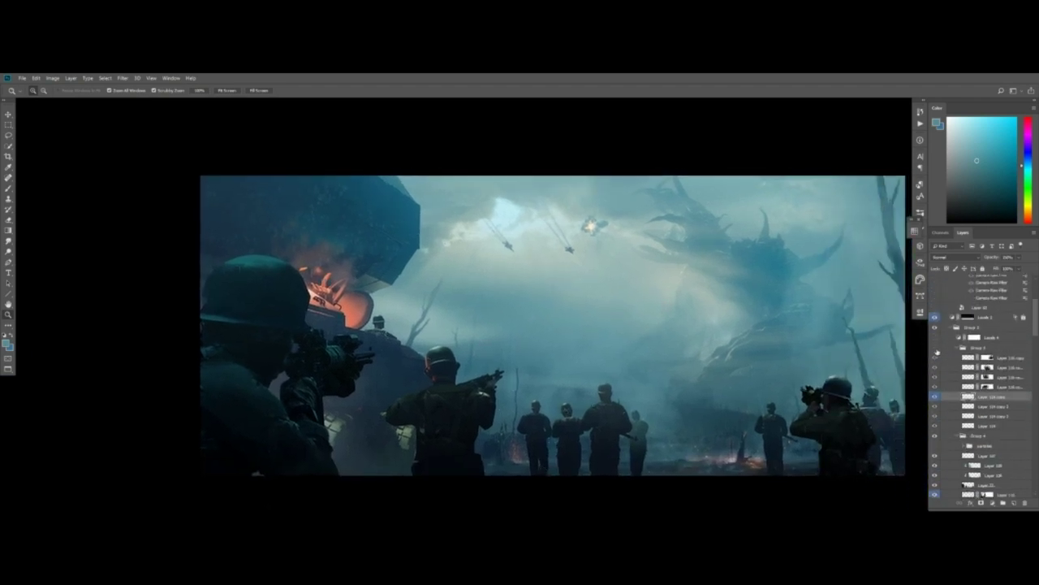
{"action": "right_click", "coordinate": [935, 354]}
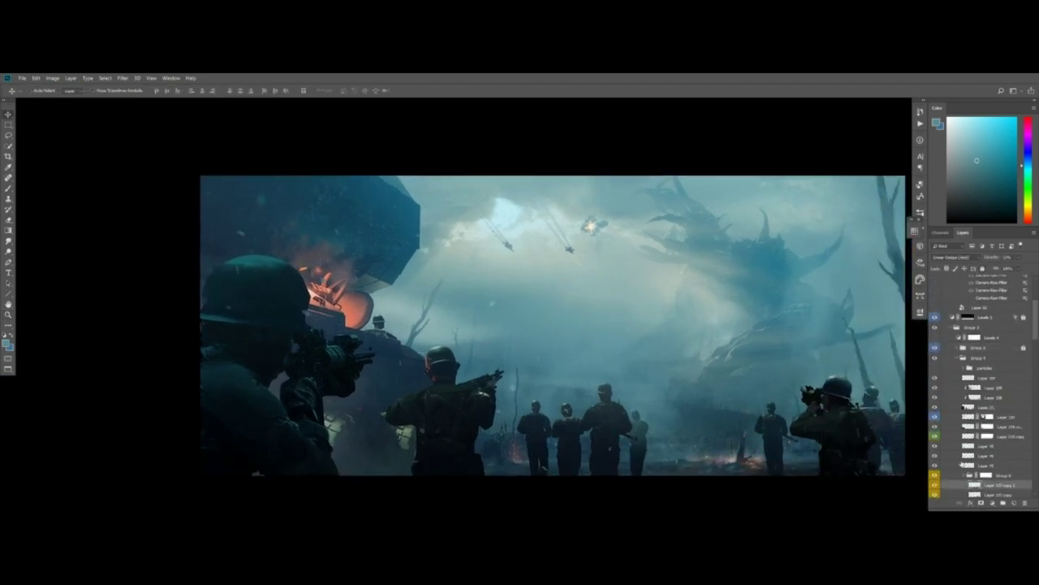
Transform and shift the lower ember layer along the ground behind the standing soldiers, and add a layer mask to it
{"action": "left_click", "coordinate": [521, 454], "text": "ctrl"}
{"action": "key", "text": "ctrl+t"}
{"action": "left_click_drag", "start_coordinate": [571, 400], "coordinate": [528, 462]}
{"action": "key", "text": "Return"}
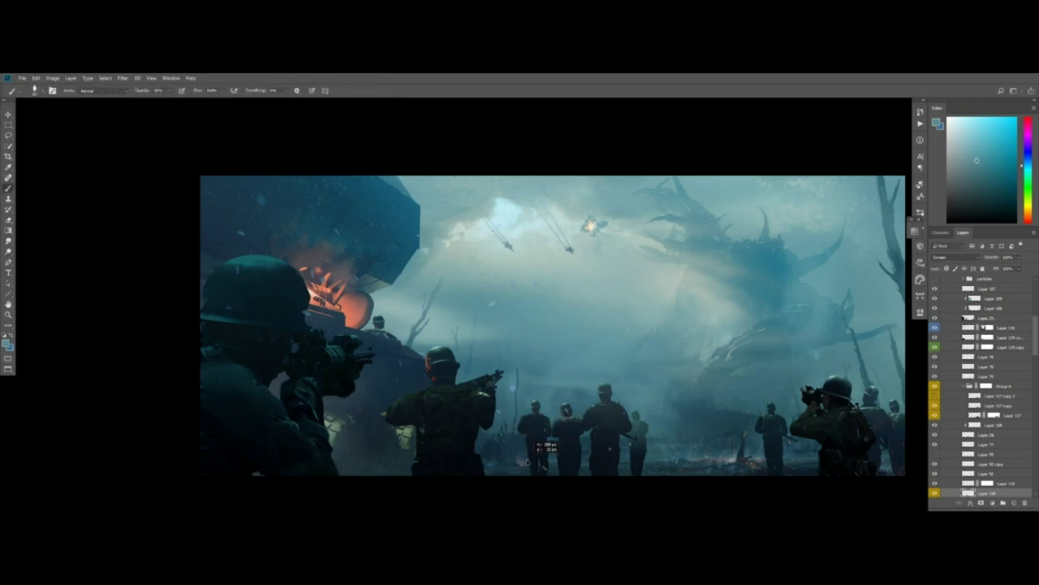
{"action": "left_click_drag", "start_coordinate": [676, 469], "coordinate": [747, 469], "text": "ctrl"}
{"action": "left_click", "coordinate": [981, 503]}
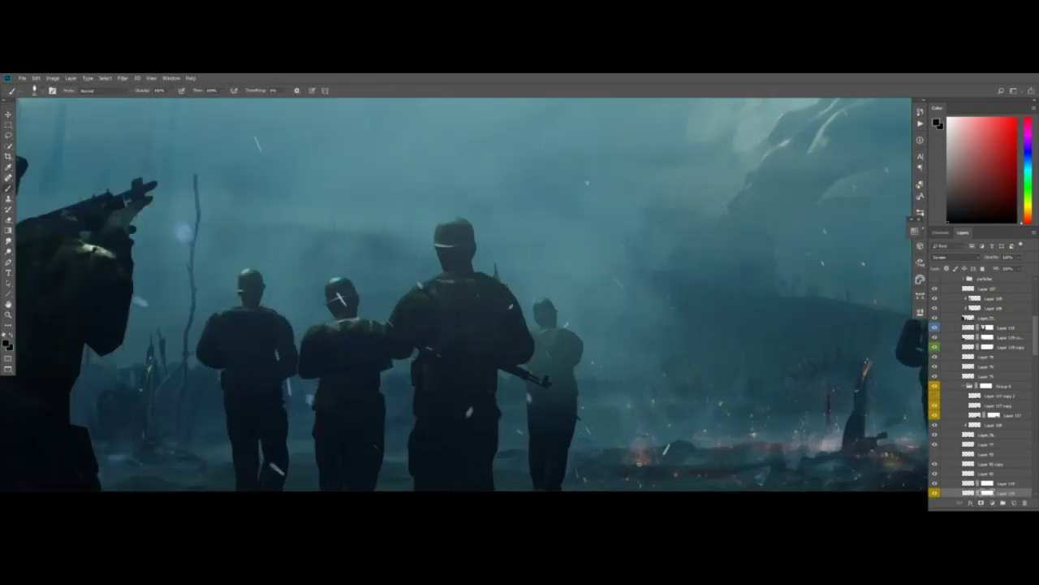
{"action": "left_click_drag", "start_coordinate": [670, 436], "coordinate": [601, 437], "text": "ctrl"}
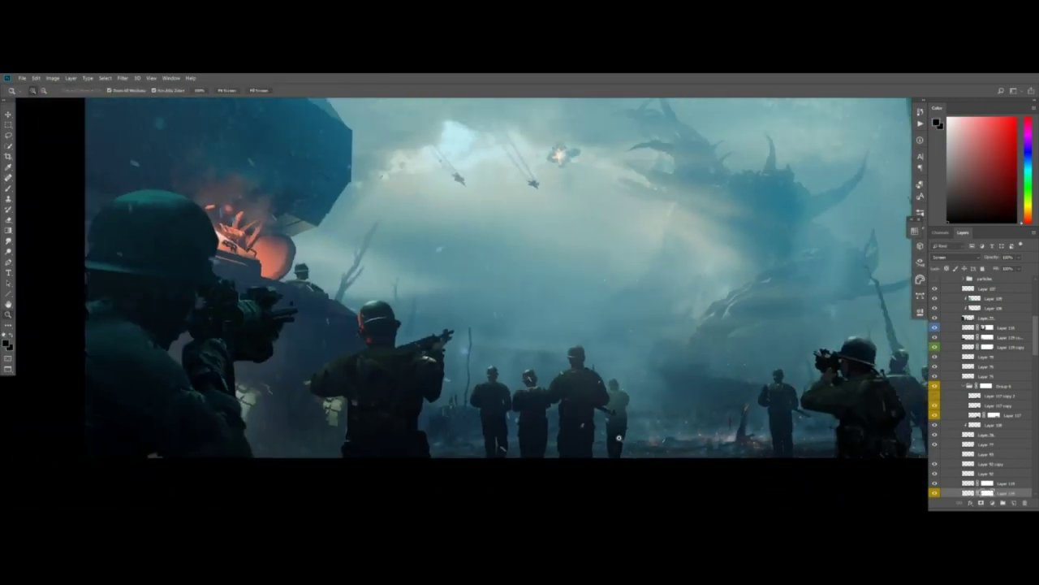
{"action": "mouse_move", "coordinate": [733, 437]}
{"action": "left_mouse_down", "text": "ctrl"}
{"action": "mouse_move", "coordinate": [794, 437]}
{"action": "mouse_move", "coordinate": [729, 436]}
{"action": "left_mouse_up", "text": "ctrl"}
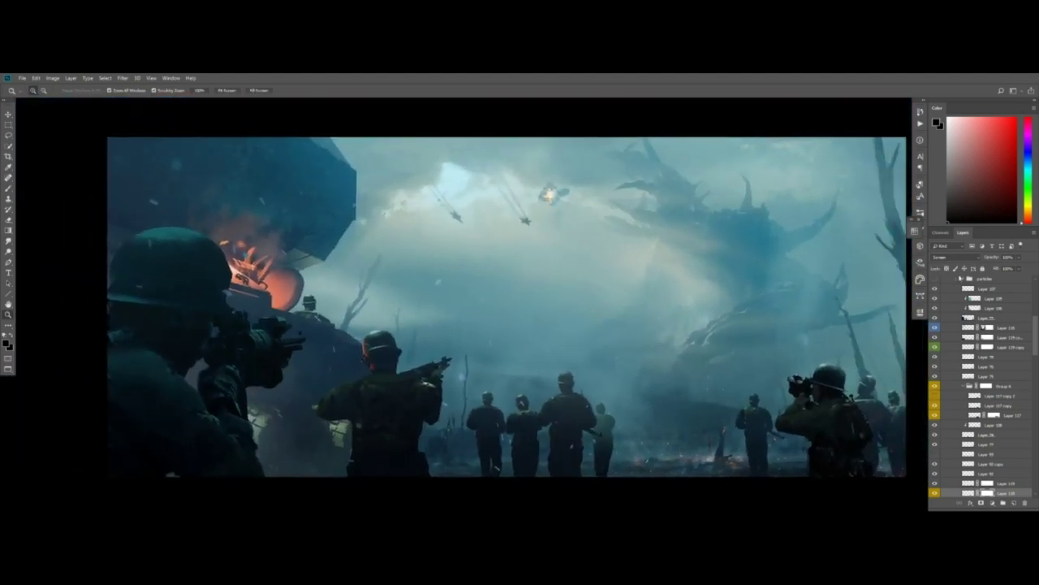
Rescale the blue-labelled snow particle layer and reposition it over the hull and foreground soldiers
{"action": "scroll", "coordinate": [961, 278], "scroll_direction": "up", "scroll_amount": 4}
{"action": "key", "text": "v"}
{"action": "left_click", "coordinate": [969, 493]}
{"action": "left_click", "coordinate": [991, 258]}
{"action": "key", "text": "ctrl+t"}
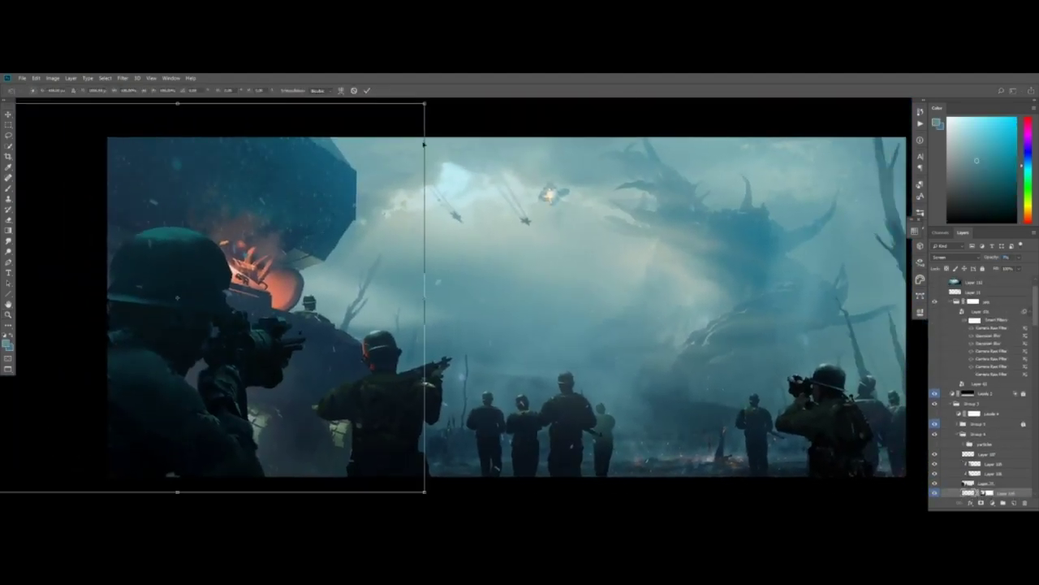
{"action": "left_click_drag", "start_coordinate": [424, 144], "coordinate": [424, 226]}
{"action": "left_click_drag", "start_coordinate": [424, 184], "coordinate": [311, 272], "text": "alt+shift"}
{"action": "left_click_drag", "start_coordinate": [268, 324], "coordinate": [268, 247], "text": "shift"}
{"action": "left_click_drag", "start_coordinate": [311, 301], "coordinate": [363, 301]}
{"action": "left_click_drag", "start_coordinate": [362, 195], "coordinate": [411, 162], "text": "alt+shift"}
{"action": "key", "text": "Return"}
{"action": "left_click_drag", "start_coordinate": [410, 244], "coordinate": [390, 166]}
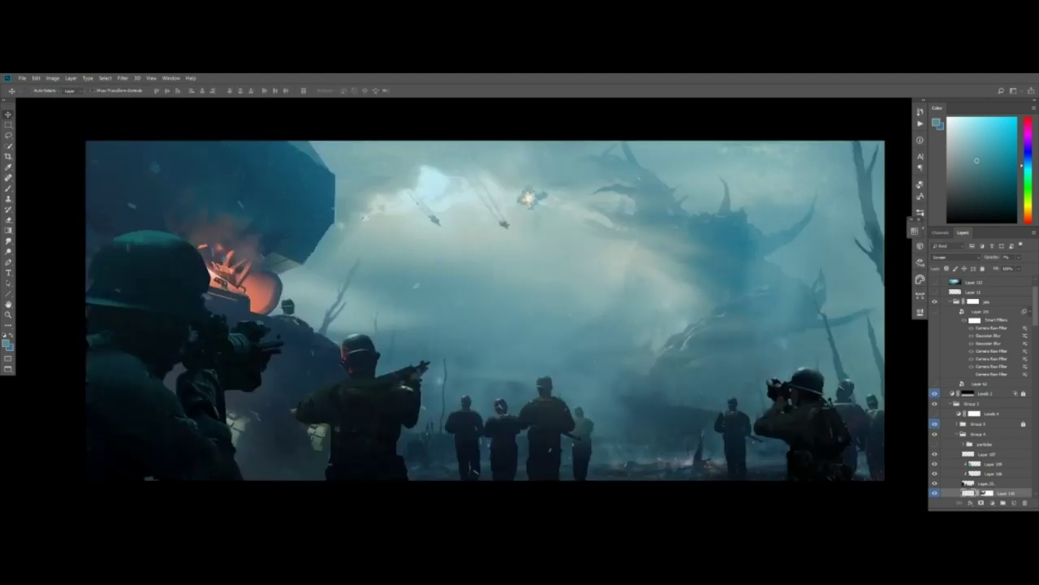
Convert the merged scene layer to a smart object and copy the smart filters of the layer below onto it
{"action": "left_click", "coordinate": [935, 312]}
{"action": "left_click", "coordinate": [935, 312]}
{"action": "left_click", "coordinate": [944, 394]}
{"action": "left_click", "coordinate": [936, 394]}
{"action": "left_click", "coordinate": [936, 394]}
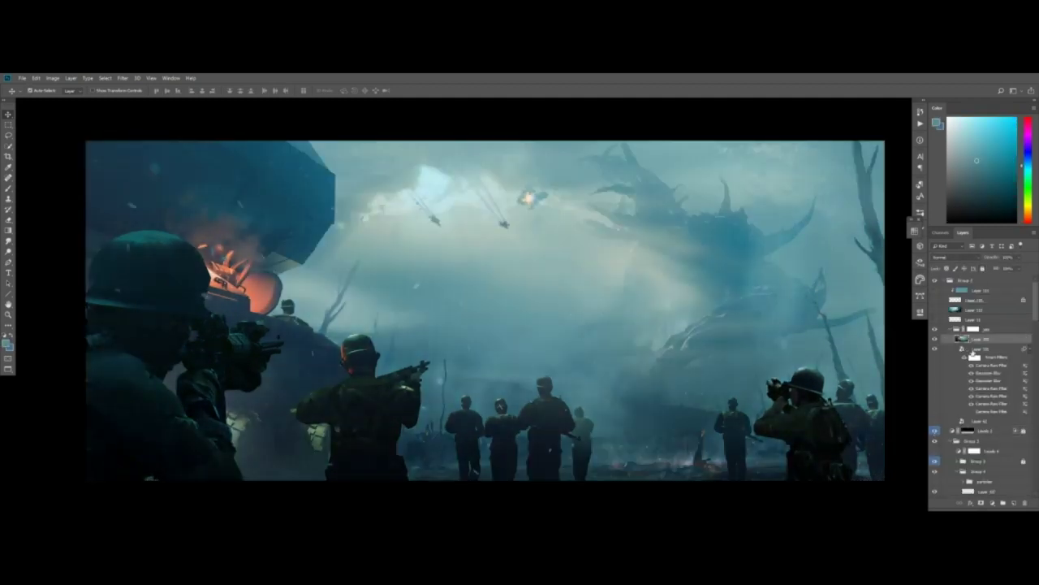
{"action": "right_click", "coordinate": [982, 341]}
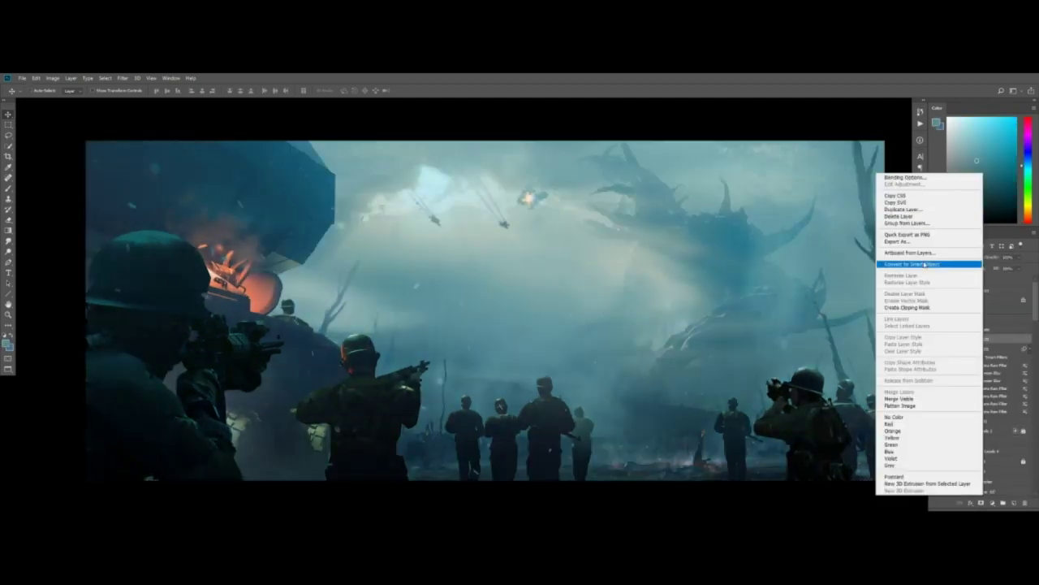
{"action": "left_click", "coordinate": [934, 262]}
{"action": "left_click", "coordinate": [980, 348]}
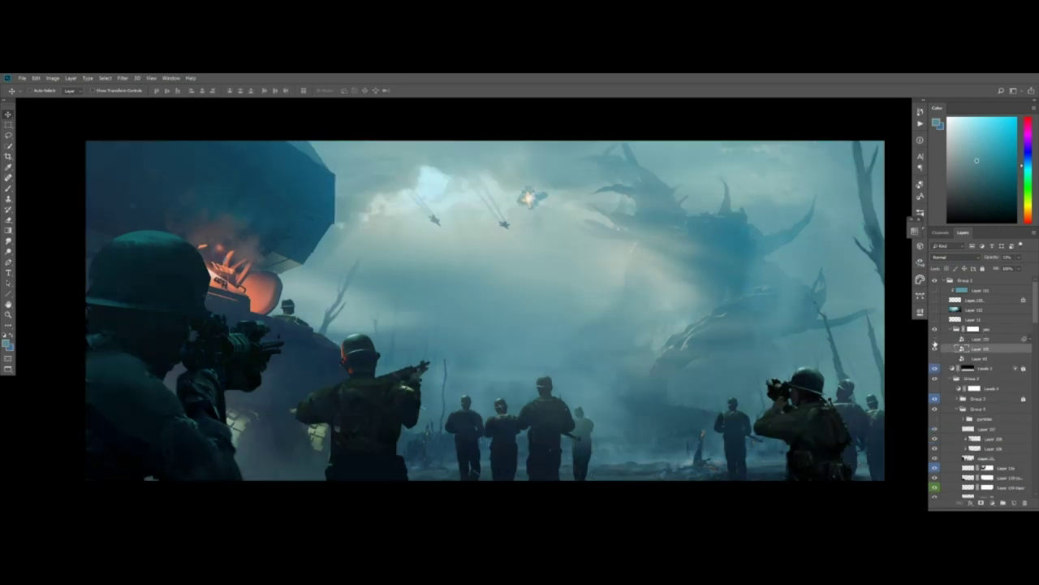
{"action": "key", "text": "ctrl+z"}
{"action": "left_click_drag", "start_coordinate": [962, 372], "coordinate": [966, 411], "text": "alt"}
Compare the scene with the new filtered smart object shown and hidden
{"action": "left_click", "coordinate": [935, 341]}
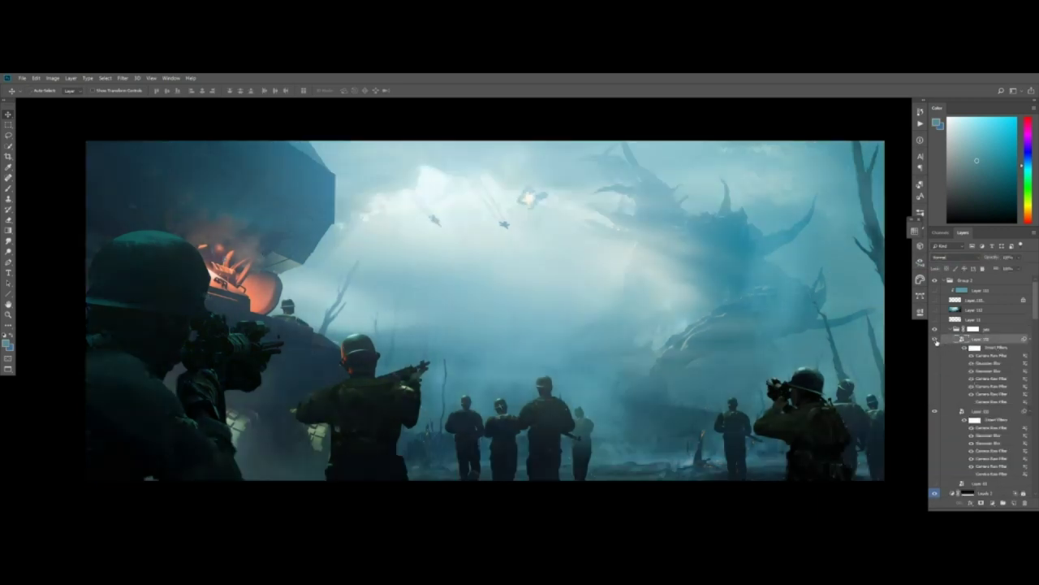
{"action": "left_click", "coordinate": [935, 341]}
{"action": "left_click", "coordinate": [934, 340]}
{"action": "left_click", "coordinate": [934, 339]}
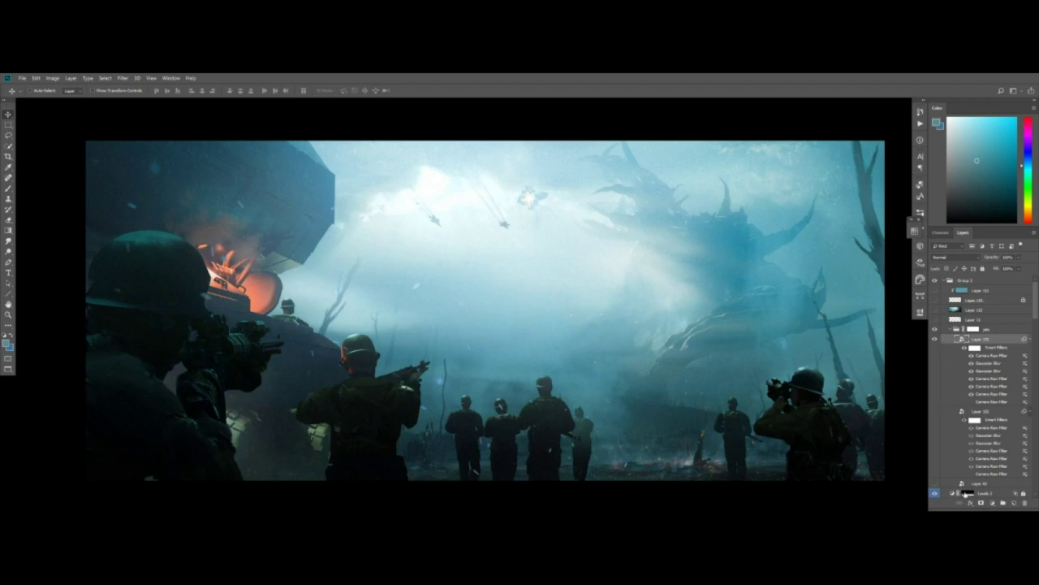
{"action": "left_click", "coordinate": [965, 494]}
{"action": "left_click", "coordinate": [935, 340]}
{"action": "left_click", "coordinate": [934, 339]}
Convert the newest merged layer to a smart object, copy the smart filters onto it, and collapse the filter lists
{"action": "left_click", "coordinate": [967, 330]}
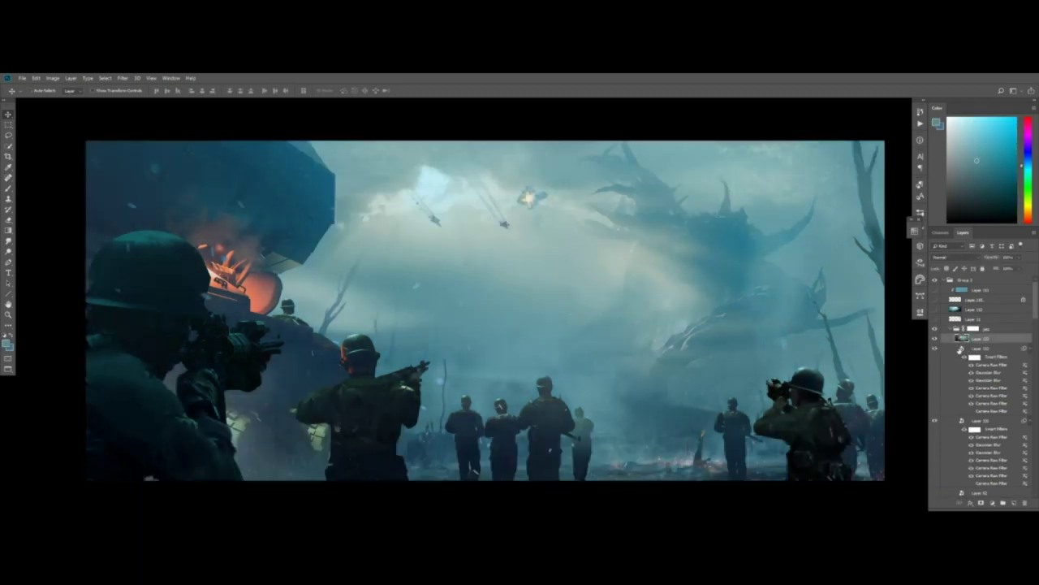
{"action": "right_click", "coordinate": [986, 339]}
{"action": "left_click", "coordinate": [931, 263]}
{"action": "left_click_drag", "start_coordinate": [990, 343], "coordinate": [987, 328], "text": "alt"}
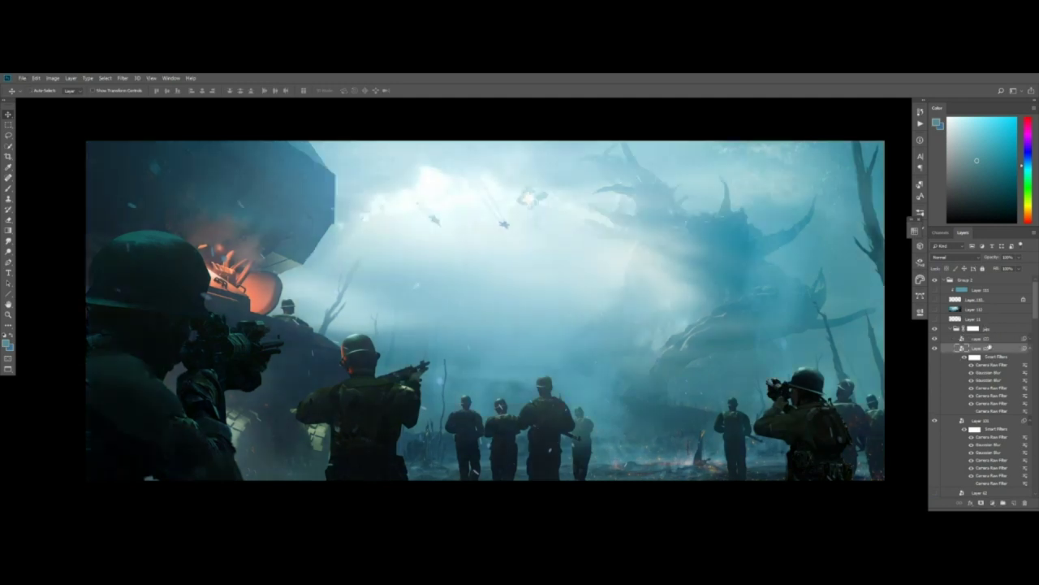
{"action": "left_click", "coordinate": [1030, 348]}
{"action": "left_click", "coordinate": [1030, 358]}
Examine how each of the two upper filtered smart objects changes the scene by switching their visibility
{"action": "left_click", "coordinate": [935, 350]}
{"action": "left_click", "coordinate": [936, 350]}
{"action": "left_click", "coordinate": [935, 350]}
{"action": "left_click", "coordinate": [936, 349]}
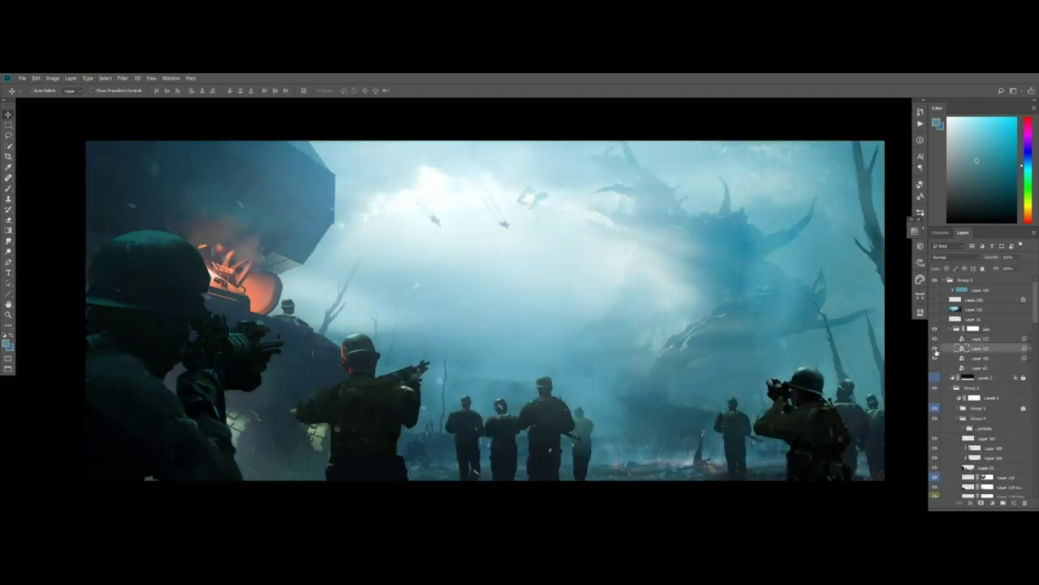
{"action": "left_click", "coordinate": [936, 349]}
{"action": "left_click", "coordinate": [935, 340]}
{"action": "left_click", "coordinate": [936, 339]}
{"action": "left_click", "coordinate": [936, 340]}
{"action": "left_click", "coordinate": [935, 339]}
{"action": "left_click", "coordinate": [935, 339]}
{"action": "left_click", "coordinate": [936, 340]}
{"action": "left_click", "coordinate": [935, 348]}
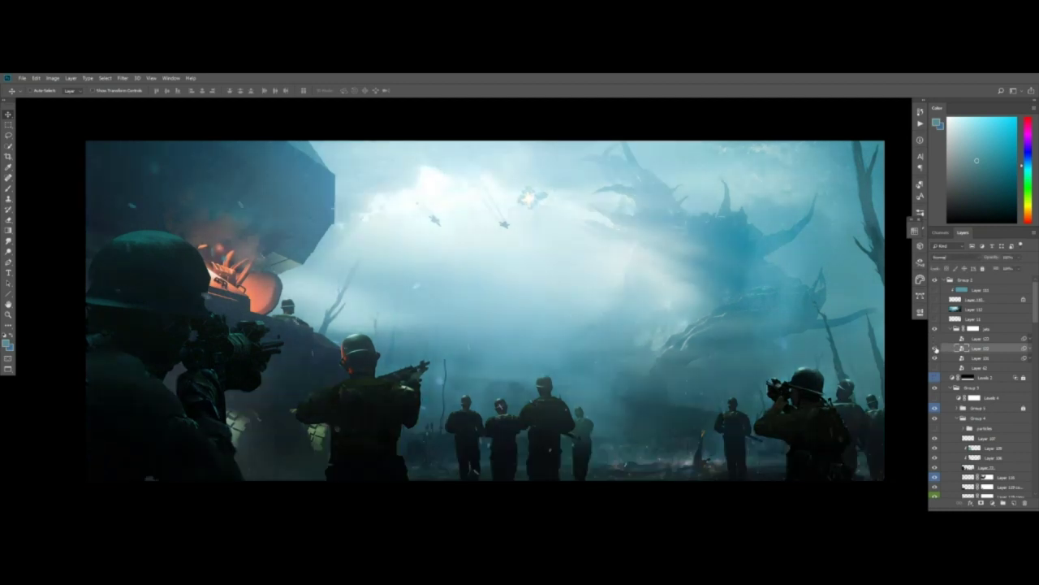
{"action": "left_click", "coordinate": [935, 349]}
{"action": "left_click", "coordinate": [935, 348]}
{"action": "left_click", "coordinate": [935, 339]}
Lower the opacity of the topmost filtered smart object and check the scene with the red signature layer shown
{"action": "left_click", "coordinate": [980, 340]}
{"action": "left_click_drag", "start_coordinate": [989, 258], "coordinate": [975, 261]}
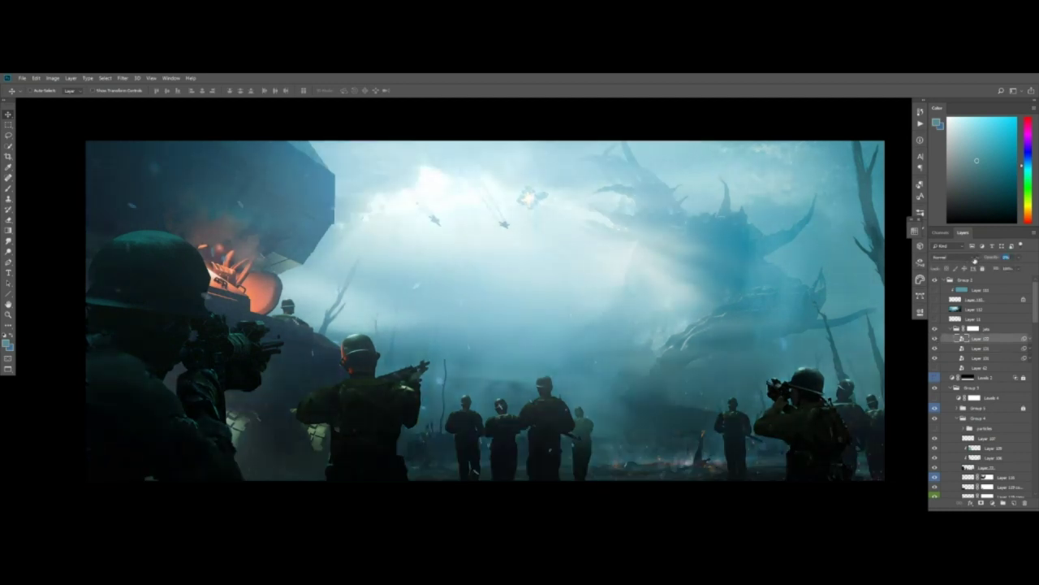
{"action": "left_click", "coordinate": [935, 300]}
{"action": "left_click", "coordinate": [935, 299]}
{"action": "left_click", "coordinate": [934, 299]}
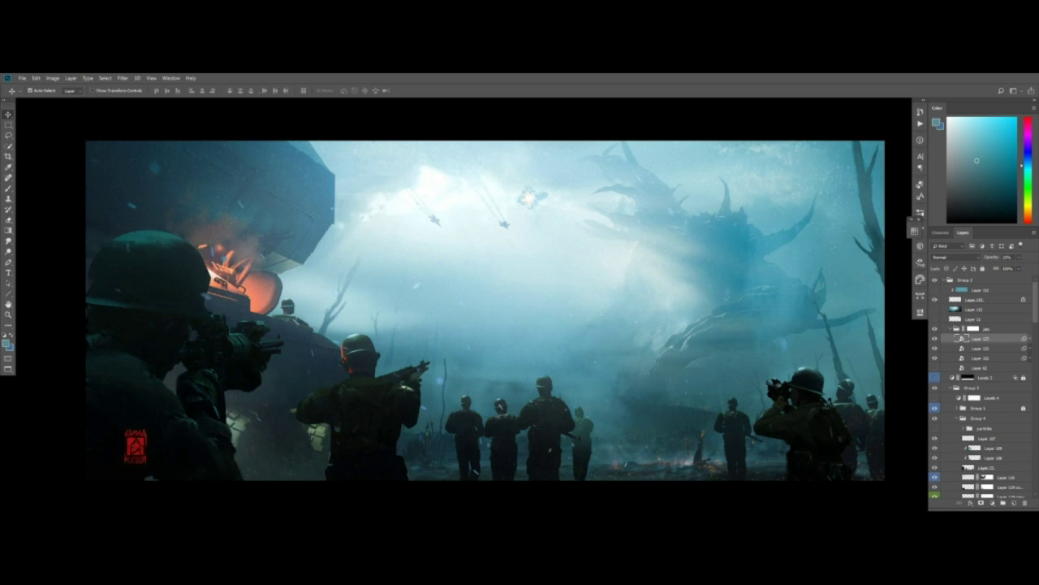
{"action": "key", "text": "ctrl+z"}
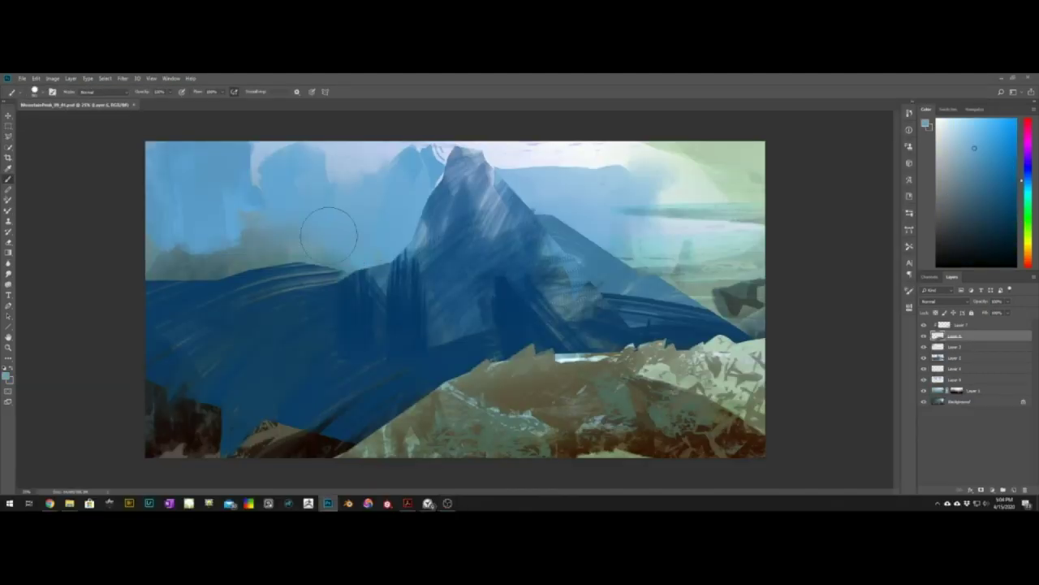
Draw a pale lavender-blue gradient above the left ridge in the mountain painting and stretch it across the horizon
{"action": "key", "text": "g"}
{"action": "left_click", "coordinate": [372, 150], "text": "alt"}
{"action": "left_click_drag", "start_coordinate": [248, 244], "coordinate": [249, 293]}
{"action": "key", "text": "ctrl+t"}
{"action": "left_click_drag", "start_coordinate": [297, 244], "coordinate": [571, 206], "text": "alt"}
{"action": "key", "text": "Return"}
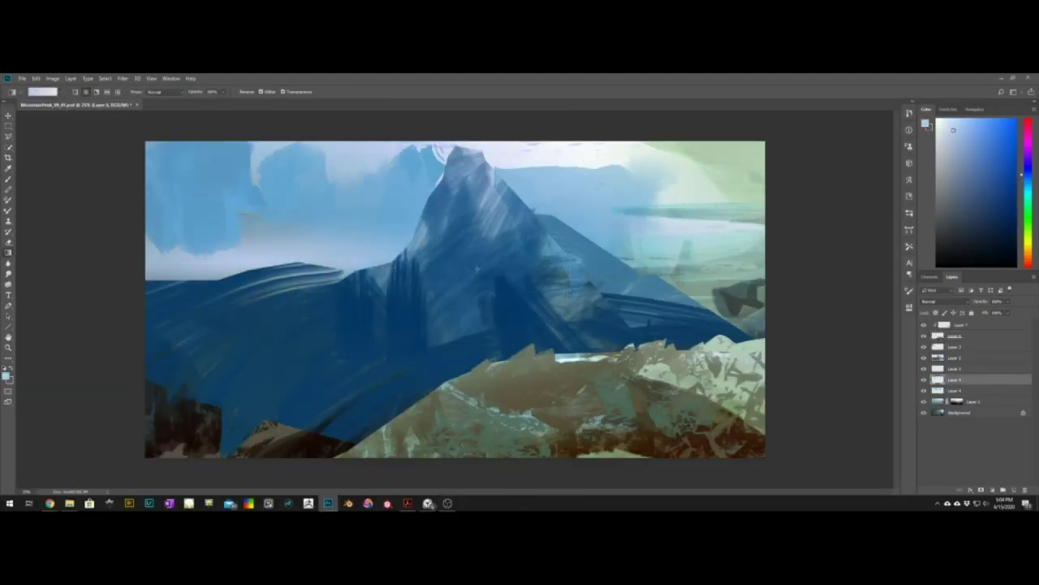
Add a near-white gradient glow on a new layer over the sky right of the peak, and transform it into place
{"action": "left_click", "coordinate": [606, 154], "text": "alt"}
{"action": "key", "text": "ctrl+alt+shift+n"}
{"action": "mouse_move", "coordinate": [705, 164]}
{"action": "left_mouse_down"}
{"action": "mouse_move", "coordinate": [711, 236]}
{"action": "mouse_move", "coordinate": [852, 290]}
{"action": "left_mouse_up"}
{"action": "key", "text": "ctrl+t"}
{"action": "left_click_drag", "start_coordinate": [754, 232], "coordinate": [751, 258]}
{"action": "key", "text": "Return"}
Erase the upper edge of the white glow into a ragged cloud outline, undoing the last stroke
{"action": "key", "text": "e"}
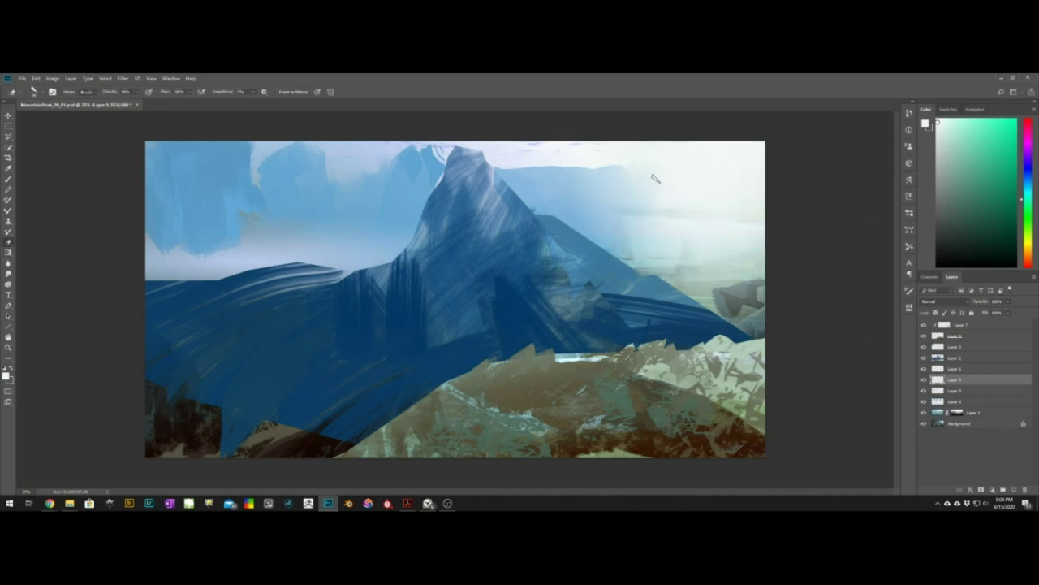
{"action": "left_click_drag", "start_coordinate": [659, 148], "coordinate": [687, 144]}
{"action": "left_click_drag", "start_coordinate": [697, 143], "coordinate": [760, 146]}
{"action": "key", "text": "ctrl+z"}
{"action": "key", "text": "b"}
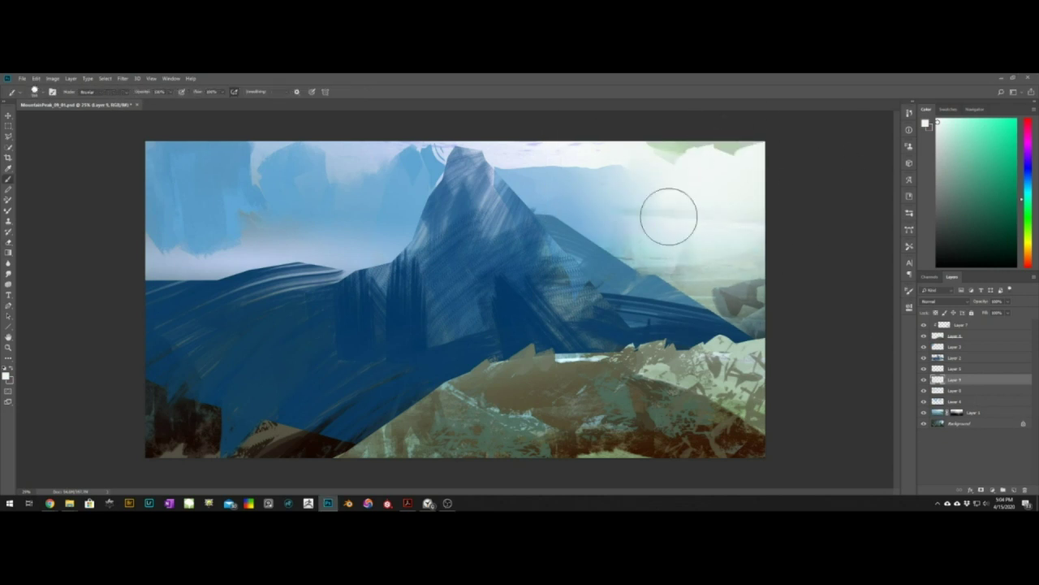
Add a pale blue gradient on a new layer over the right-hand sky and erase parts of it into cloud shapes
{"action": "left_click", "coordinate": [609, 200], "text": "alt"}
{"action": "key", "text": "ctrl+alt+shift+n"}
{"action": "key", "text": "g"}
{"action": "left_click_drag", "start_coordinate": [726, 213], "coordinate": [757, 249]}
{"action": "key", "text": "e"}
{"action": "mouse_move", "coordinate": [667, 180]}
{"action": "left_mouse_down"}
{"action": "mouse_move", "coordinate": [740, 153]}
{"action": "mouse_move", "coordinate": [715, 176]}
{"action": "left_mouse_up"}
{"action": "right_click_drag", "start_coordinate": [692, 168], "coordinate": [703, 167], "text": "alt"}
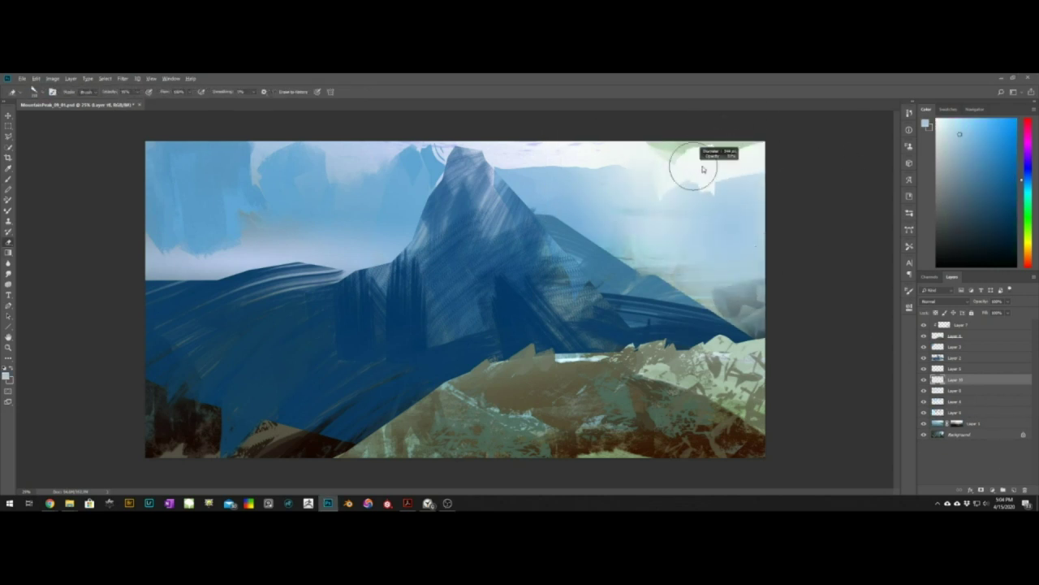
{"action": "left_click_drag", "start_coordinate": [684, 180], "coordinate": [676, 227]}
Brush textured strokes into the sky just right of the peak on a lower sky layer, and save the painting
{"action": "left_click", "coordinate": [966, 391]}
{"action": "left_click", "coordinate": [967, 412]}
{"action": "key", "text": "b"}
{"action": "left_click_drag", "start_coordinate": [505, 167], "coordinate": [546, 156]}
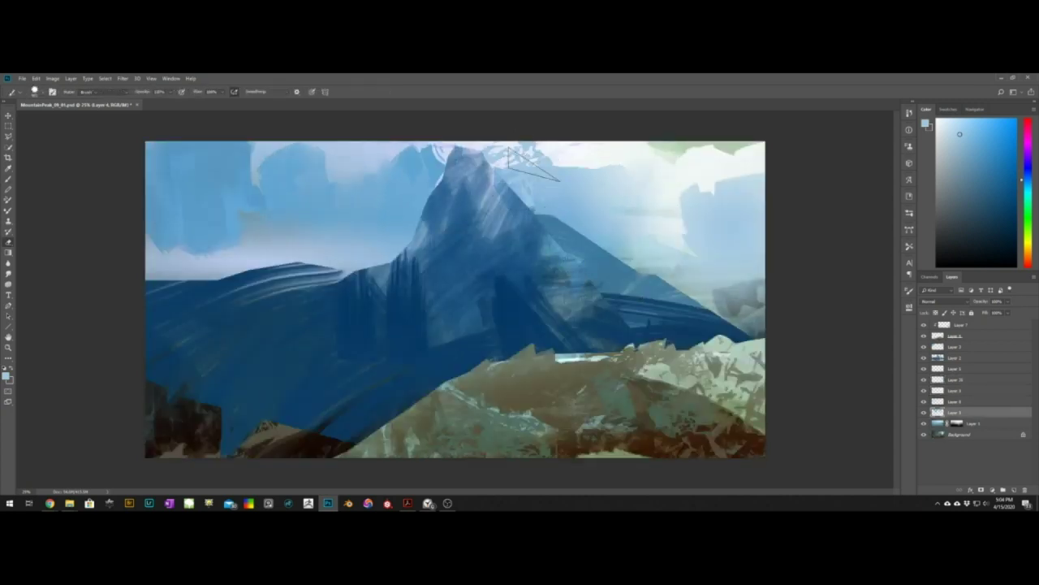
{"action": "key", "text": "r"}
{"action": "key", "text": "ctrl+s"}
Select the mountain from its layer outline and copy it to a new layer, checking it with Layer 6 hidden
{"action": "key", "text": "v"}
{"action": "left_click", "coordinate": [966, 357]}
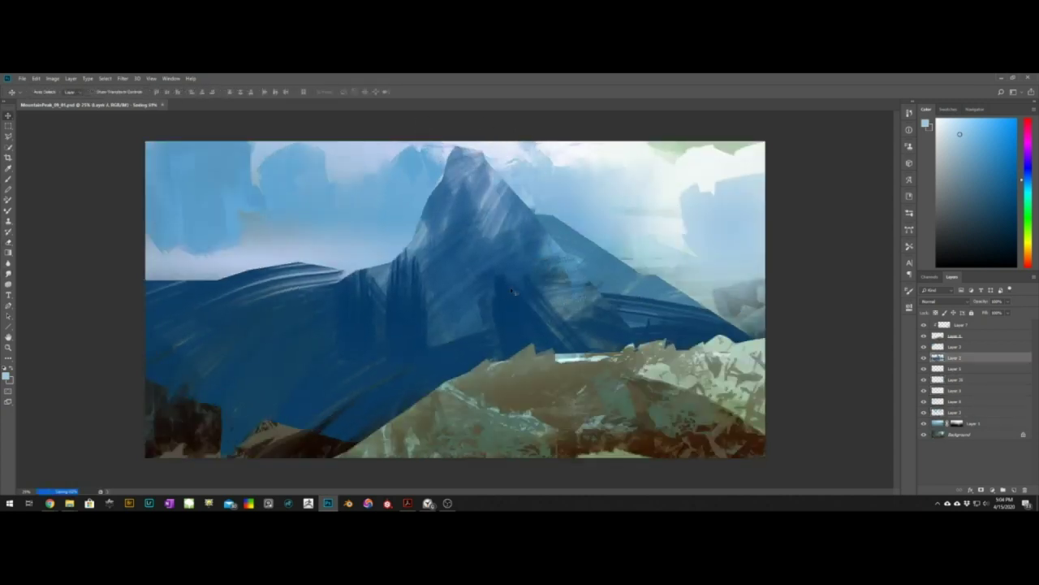
{"action": "key", "text": "b"}
{"action": "left_click", "coordinate": [938, 357], "text": "ctrl"}
{"action": "key", "text": "w"}
{"action": "left_click", "coordinate": [924, 336]}
{"action": "key", "text": "ctrl+j"}
{"action": "left_click", "coordinate": [923, 336]}
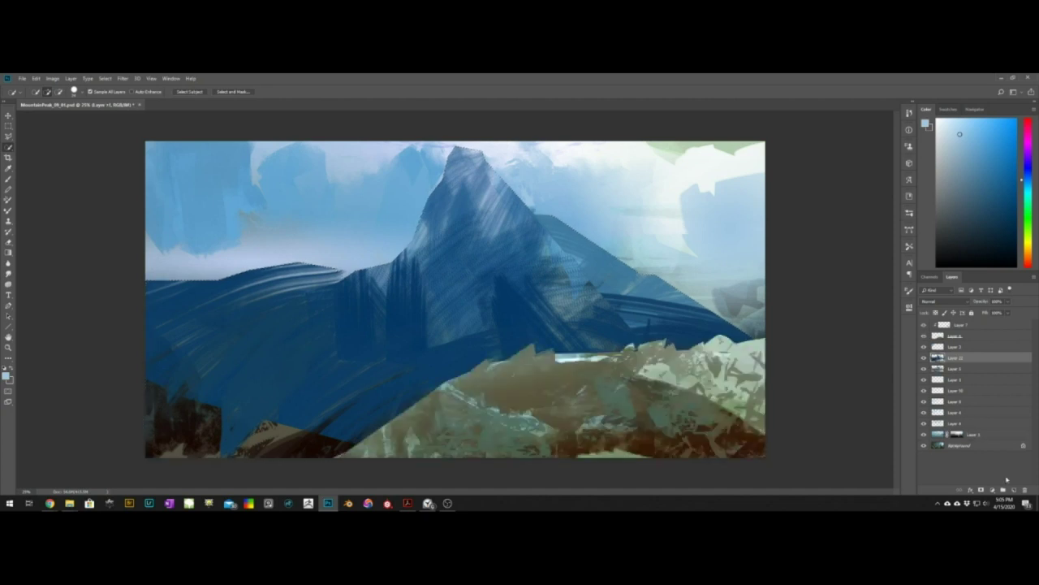
Create a new layer clipped to the mountain copy and brush light blue snow patches across its lower slopes
{"action": "left_click", "coordinate": [1014, 490]}
{"action": "key", "text": "b"}
{"action": "left_click", "coordinate": [950, 363], "text": "alt"}
{"action": "left_click_drag", "start_coordinate": [508, 327], "coordinate": [244, 281]}
Erase gaps and streaks into the light blue snow across the mountain's lower slopes so rock shapes break it up
{"action": "key", "text": "e"}
{"action": "right_click_drag", "start_coordinate": [357, 275], "coordinate": [365, 274], "text": "alt"}
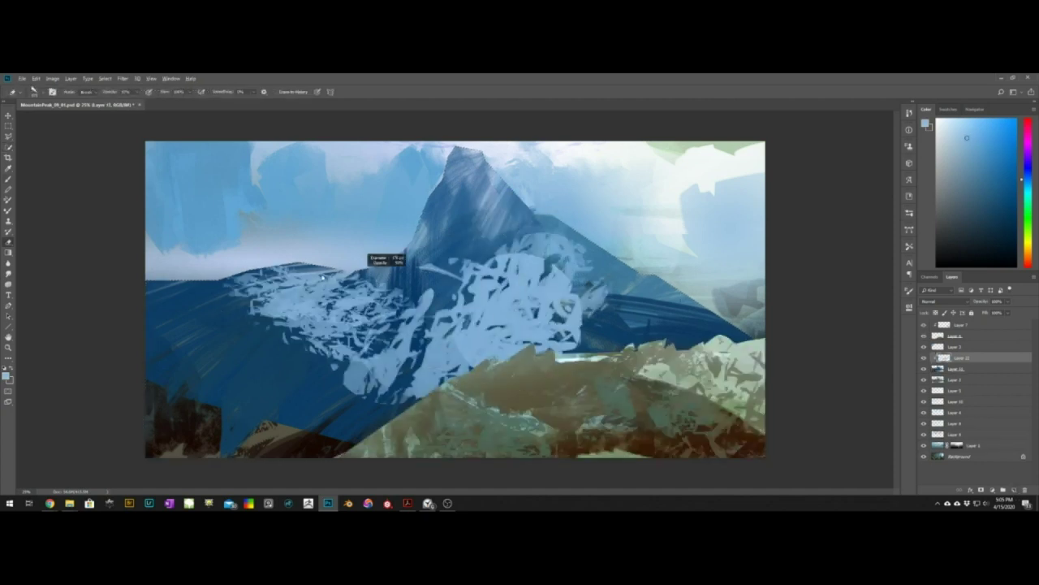
{"action": "left_click_drag", "start_coordinate": [341, 280], "coordinate": [286, 275]}
{"action": "mouse_move", "coordinate": [321, 332]}
{"action": "left_mouse_down"}
{"action": "mouse_move", "coordinate": [362, 383]}
{"action": "mouse_move", "coordinate": [540, 352]}
{"action": "left_mouse_up"}
{"action": "left_click_drag", "start_coordinate": [497, 246], "coordinate": [578, 308]}
{"action": "mouse_move", "coordinate": [272, 272]}
{"action": "left_mouse_down"}
{"action": "mouse_move", "coordinate": [237, 286]}
{"action": "mouse_move", "coordinate": [243, 299]}
{"action": "left_mouse_up"}
{"action": "right_click_drag", "start_coordinate": [382, 307], "coordinate": [389, 307], "text": "alt"}
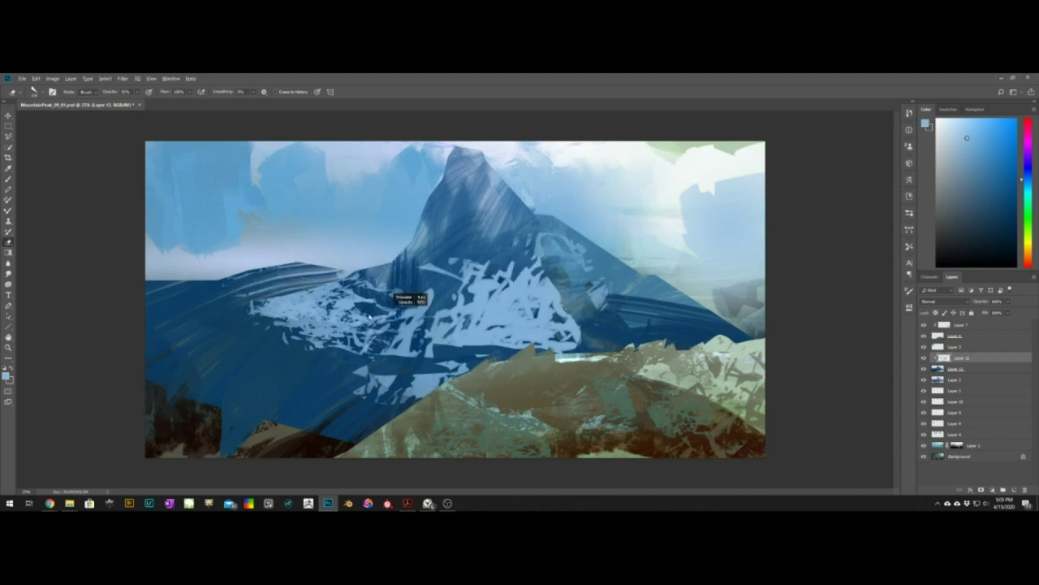
{"action": "left_click_drag", "start_coordinate": [355, 303], "coordinate": [334, 307]}
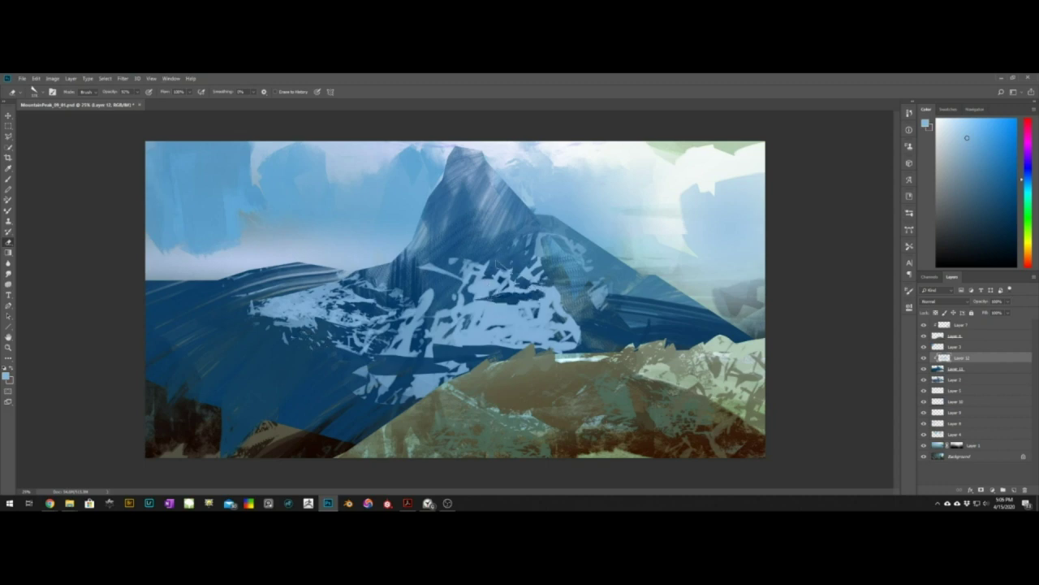
Choose a different brush and paint light blue snow streaks down from the peak's base, erasing parts of them
{"action": "key", "text": "b"}
{"action": "right_click", "coordinate": [468, 243]}
{"action": "left_click", "coordinate": [440, 250]}
{"action": "right_click", "coordinate": [481, 242]}
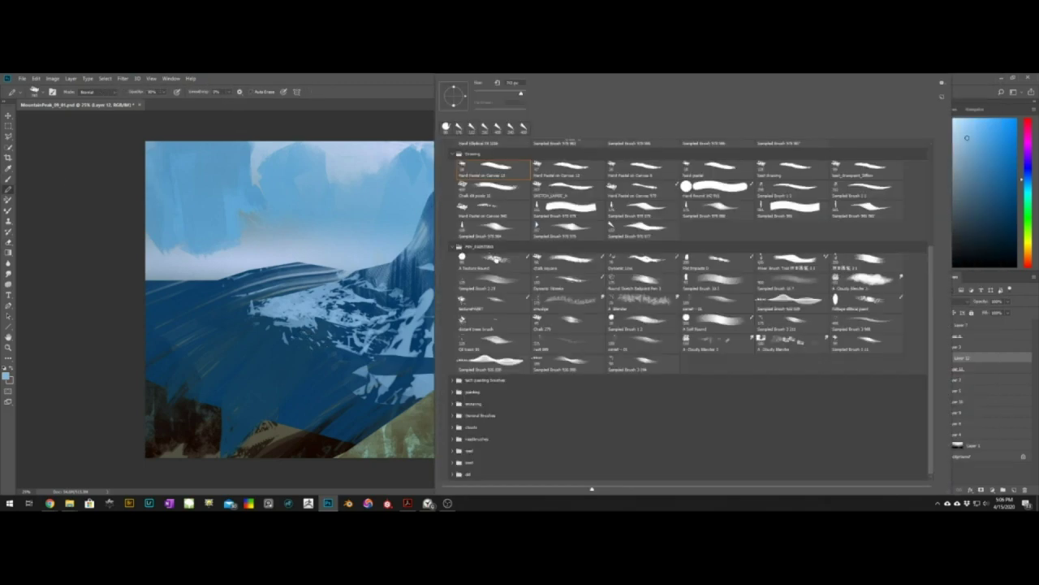
{"action": "double_click", "coordinate": [495, 259]}
{"action": "left_click_drag", "start_coordinate": [465, 206], "coordinate": [445, 285]}
{"action": "key", "text": "e"}
{"action": "left_click_drag", "start_coordinate": [458, 224], "coordinate": [443, 251]}
{"action": "left_click_drag", "start_coordinate": [429, 290], "coordinate": [403, 355]}
{"action": "key", "text": "ctrl+z"}
Create a new layer and brush a light blue snow patch diagonally down the slope below the peak
{"action": "key", "text": "ctrl+shift+alt+n"}
{"action": "key", "text": "b"}
{"action": "key", "text": "ctrl+z"}
{"action": "mouse_move", "coordinate": [441, 309]}
{"action": "left_mouse_down"}
{"action": "mouse_move", "coordinate": [370, 356]}
{"action": "mouse_move", "coordinate": [375, 375]}
{"action": "left_mouse_up"}
{"action": "left_click", "coordinate": [441, 309], "text": "alt"}
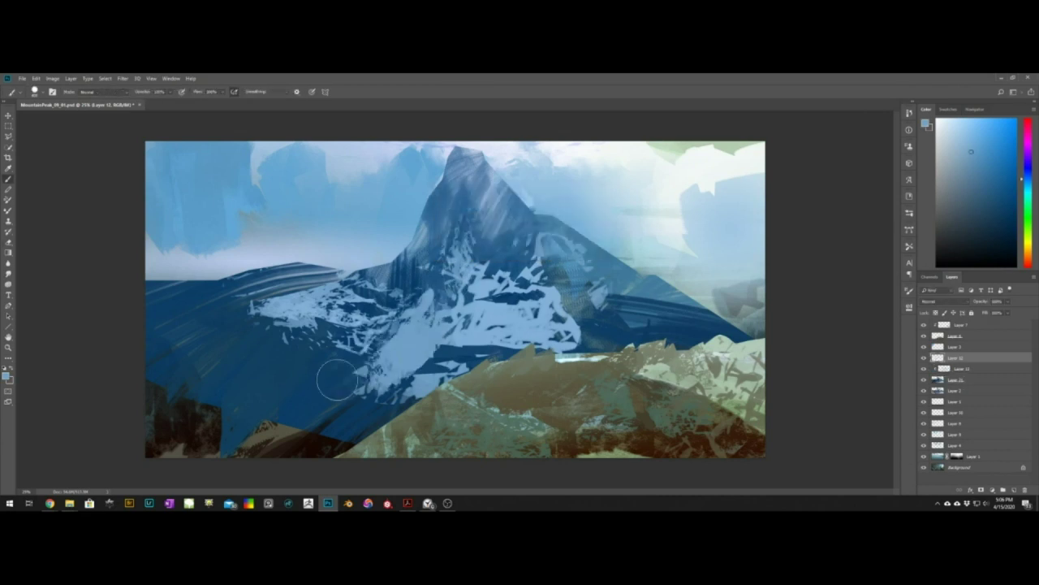
Try different eraser tips to break up the new snow patch below the peak
{"action": "key", "text": "e"}
{"action": "right_click", "coordinate": [433, 361]}
{"action": "left_click", "coordinate": [416, 353]}
{"action": "right_click", "coordinate": [416, 349]}
{"action": "double_click", "coordinate": [583, 284]}
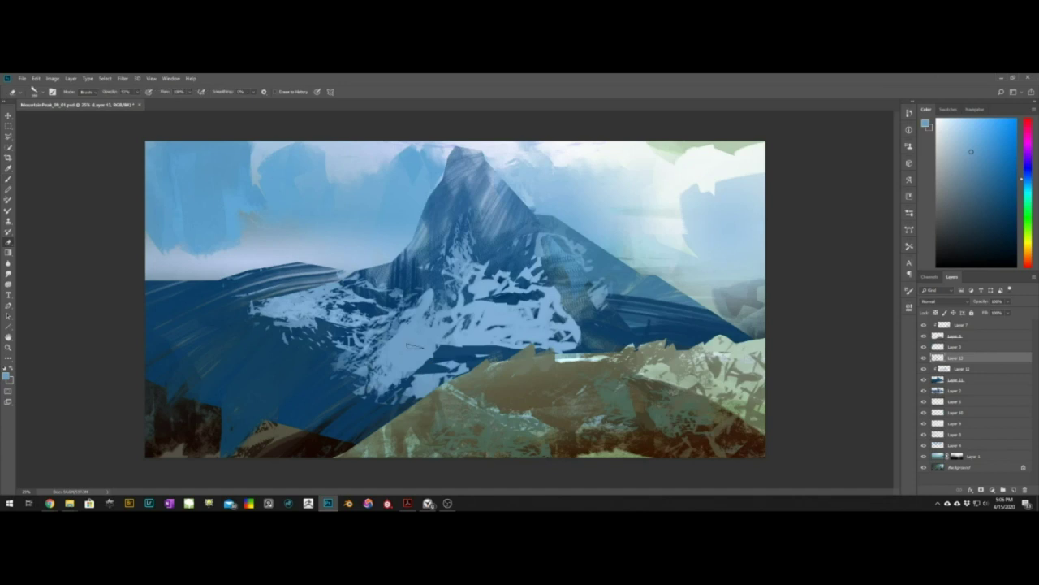
{"action": "right_click", "coordinate": [417, 351]}
{"action": "double_click", "coordinate": [762, 263]}
{"action": "left_click_drag", "start_coordinate": [423, 349], "coordinate": [366, 383]}
{"action": "key", "text": "ctrl+z"}
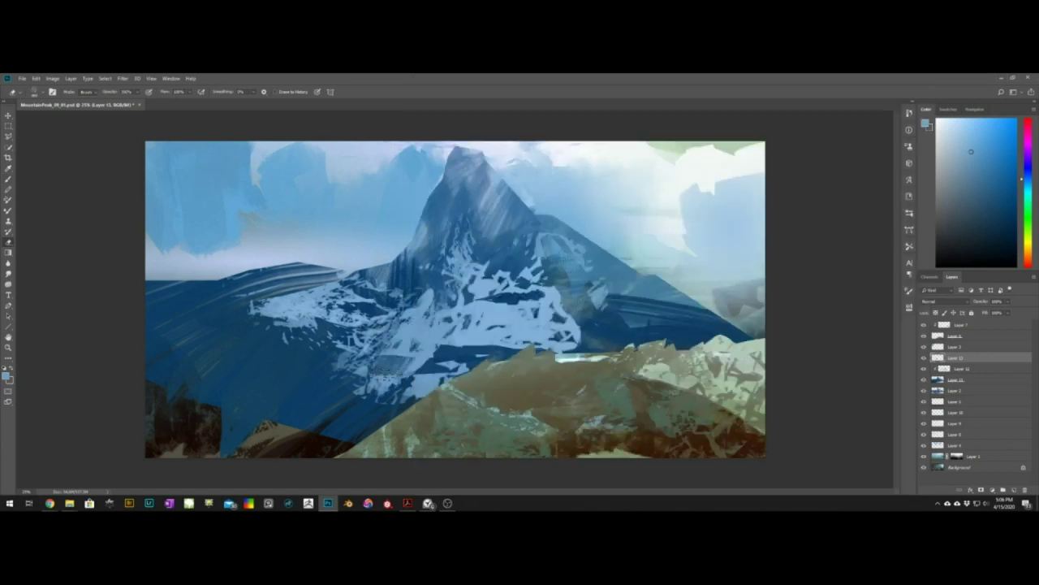
Try brushing dark blue strokes across the snow patch below the peak, and undo them
{"action": "key", "text": "b"}
{"action": "left_click", "coordinate": [416, 350], "text": "alt"}
{"action": "left_click_drag", "start_coordinate": [406, 341], "coordinate": [326, 380]}
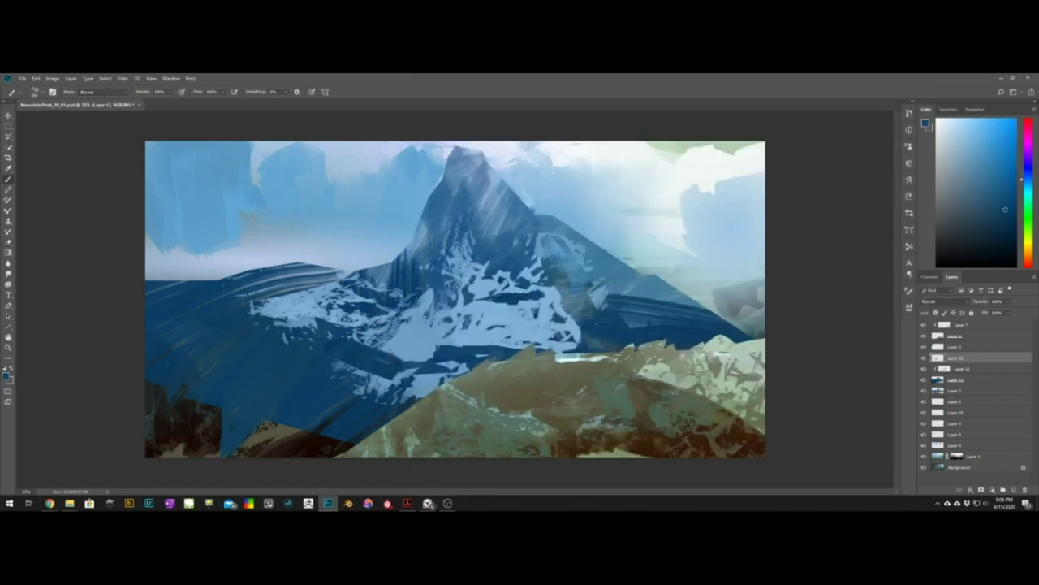
{"action": "left_click_drag", "start_coordinate": [470, 342], "coordinate": [378, 362]}
{"action": "key", "text": "ctrl+z"}
{"action": "key", "text": "ctrl+z"}
Choose another brush and paint sampled light blue snow texture across the left foreground slope on a new layer
{"action": "right_click", "coordinate": [462, 345]}
{"action": "double_click", "coordinate": [719, 273]}
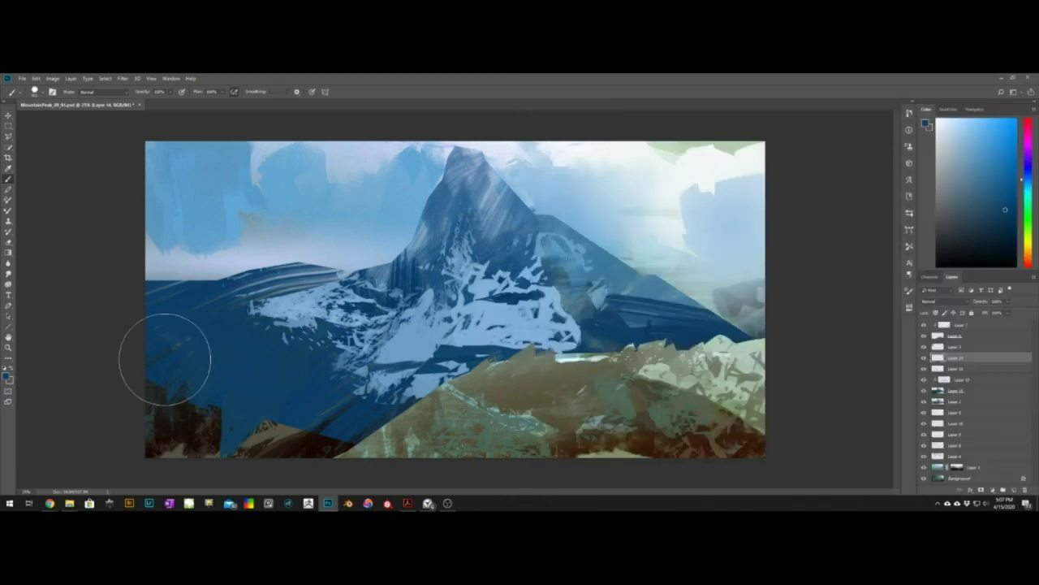
{"action": "left_click", "coordinate": [325, 313], "text": "alt"}
{"action": "mouse_move", "coordinate": [280, 341]}
{"action": "left_mouse_down"}
{"action": "mouse_move", "coordinate": [133, 339]}
{"action": "mouse_move", "coordinate": [325, 406]}
{"action": "left_mouse_up"}
Choose a textured eraser tip and carve streaks and dark gaps into the snow on the upper left slope
{"action": "key", "text": "e"}
{"action": "mouse_move", "coordinate": [227, 302]}
{"action": "left_mouse_down"}
{"action": "mouse_move", "coordinate": [191, 321]}
{"action": "mouse_move", "coordinate": [235, 307]}
{"action": "left_mouse_up"}
{"action": "key", "text": "ctrl+z"}
{"action": "key", "text": "ctrl+z"}
{"action": "right_click", "coordinate": [234, 307]}
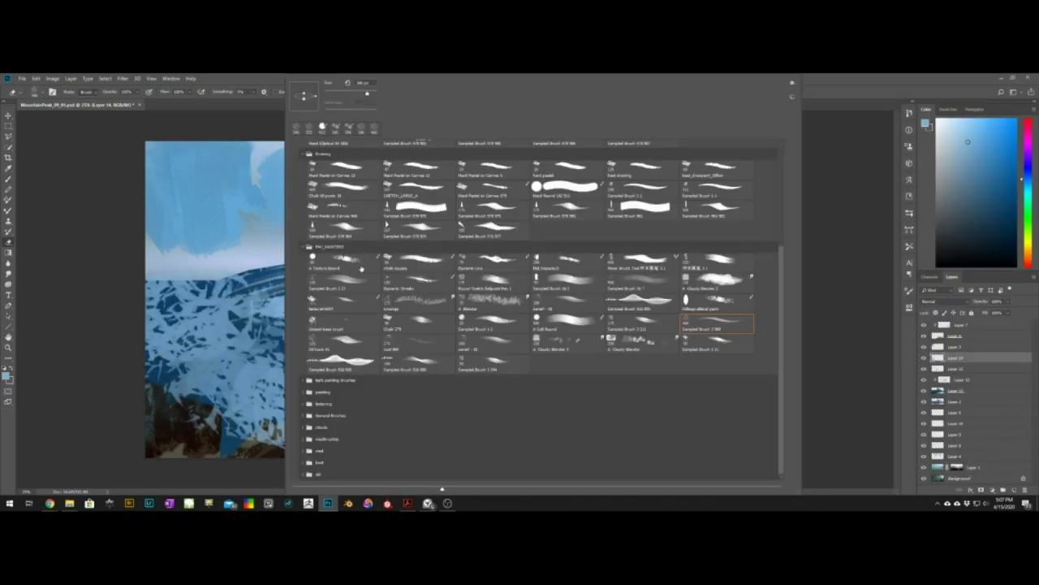
{"action": "left_click", "coordinate": [362, 268]}
{"action": "right_click", "coordinate": [199, 312]}
{"action": "left_click", "coordinate": [608, 285]}
{"action": "left_click_drag", "start_coordinate": [175, 329], "coordinate": [191, 314]}
{"action": "key", "text": "ctrl+z"}
{"action": "left_click_drag", "start_coordinate": [280, 307], "coordinate": [195, 302]}
{"action": "right_click_drag", "start_coordinate": [240, 312], "coordinate": [233, 312], "text": "alt"}
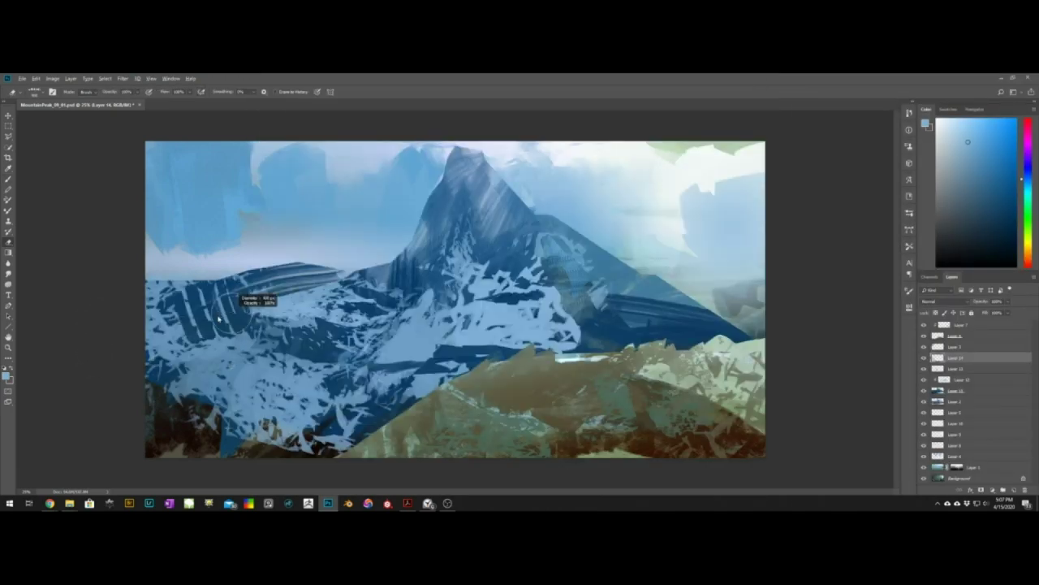
{"action": "mouse_move", "coordinate": [280, 324]}
{"action": "left_mouse_down"}
{"action": "mouse_move", "coordinate": [235, 313]}
{"action": "mouse_move", "coordinate": [166, 345]}
{"action": "left_mouse_up"}
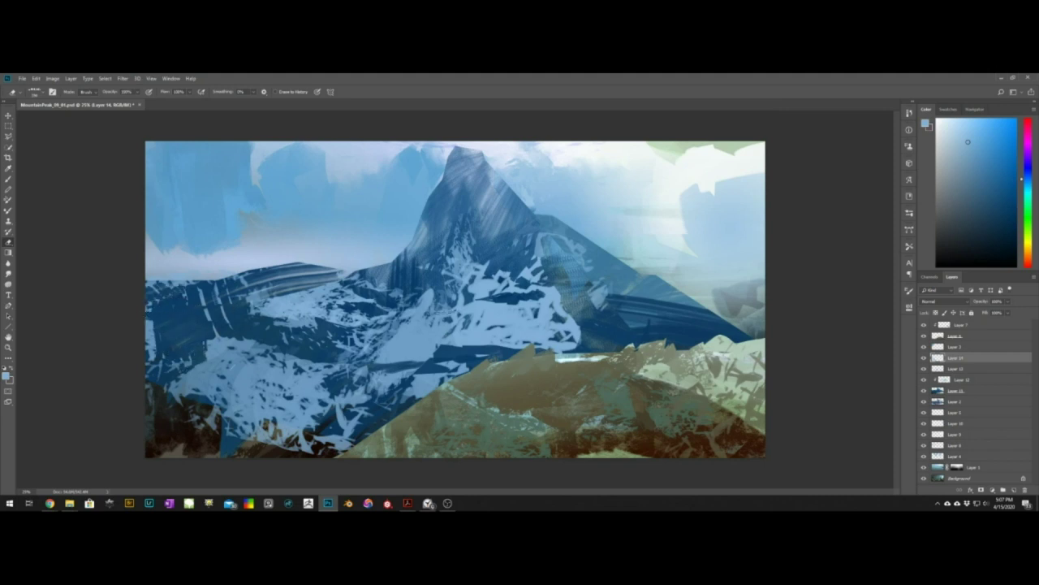
Merge the two new snow layers into the clipped snow layer and erase a dark band through the slope below the peak
{"action": "key", "text": "ctrl+e"}
{"action": "key", "text": "ctrl+e"}
{"action": "mouse_move", "coordinate": [361, 344]}
{"action": "left_mouse_down"}
{"action": "mouse_move", "coordinate": [431, 357]}
{"action": "mouse_move", "coordinate": [331, 352]}
{"action": "left_mouse_up"}
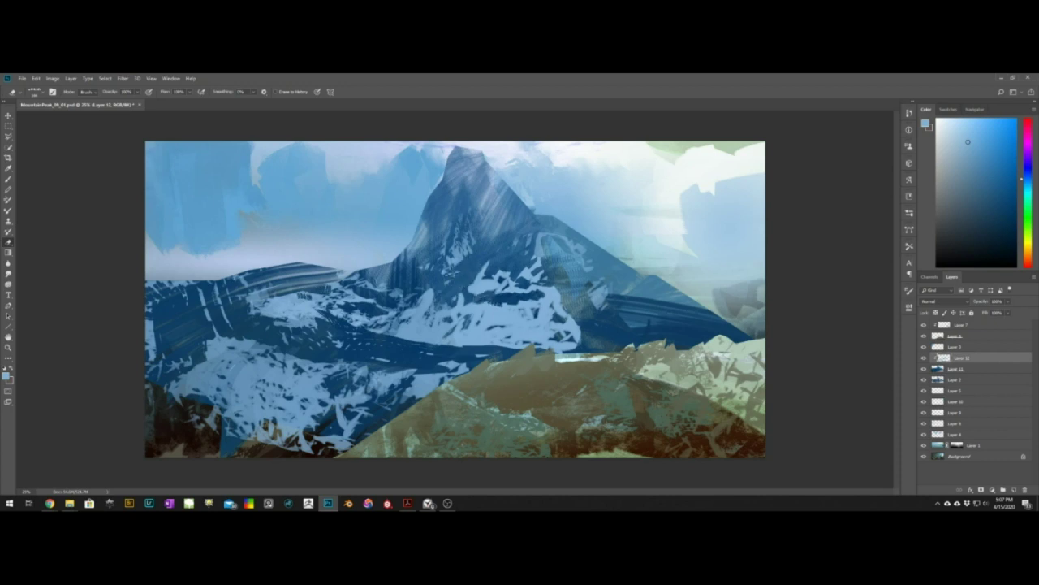
{"action": "key", "text": "b"}
{"action": "key", "text": "ctrl+z"}
{"action": "key", "text": "e"}
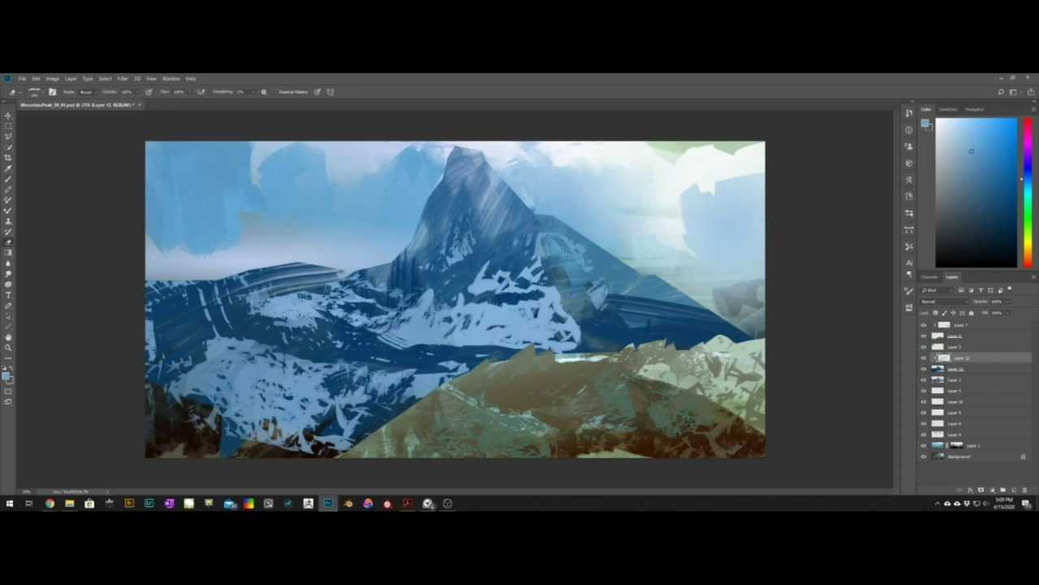
{"action": "left_click_drag", "start_coordinate": [379, 334], "coordinate": [414, 342]}
Brush textured light blue snow down the face of the peak and continue it on a new layer
{"action": "key", "text": "b"}
{"action": "key", "text": "e"}
{"action": "key", "text": "b"}
{"action": "mouse_move", "coordinate": [464, 194]}
{"action": "left_mouse_down"}
{"action": "mouse_move", "coordinate": [479, 206]}
{"action": "mouse_move", "coordinate": [457, 221]}
{"action": "mouse_move", "coordinate": [479, 246]}
{"action": "left_mouse_up"}
{"action": "right_click", "coordinate": [473, 218]}
{"action": "key", "text": "ctrl+alt+shift+n"}
{"action": "left_click_drag", "start_coordinate": [479, 245], "coordinate": [520, 264]}
{"action": "key", "text": "e"}
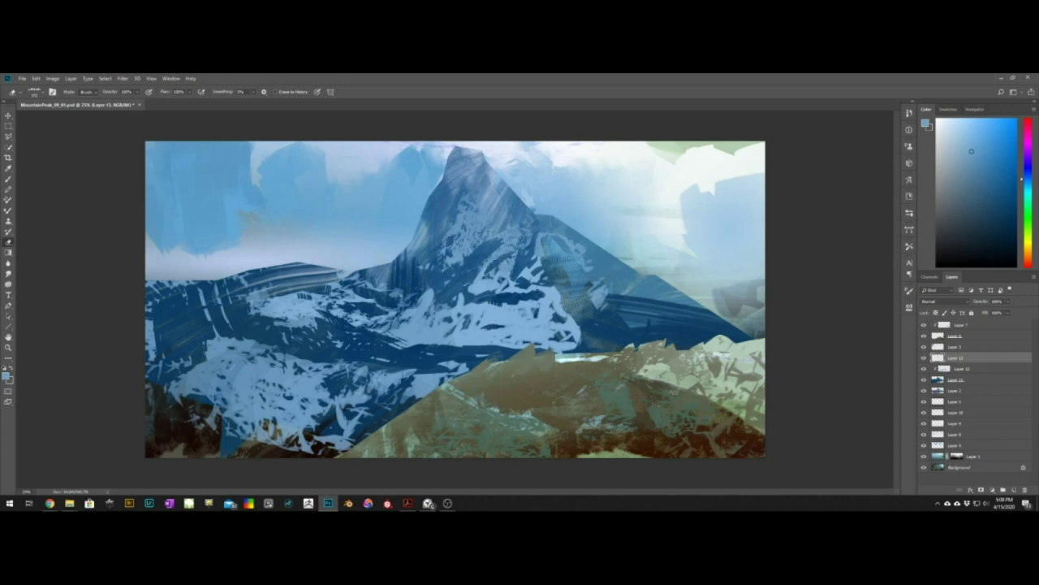
Lock the mountain copy's transparent pixels, brush sampled darker blues along the peak and right ridge, and save the painting
{"action": "key", "text": "b"}
{"action": "left_click", "coordinate": [958, 379]}
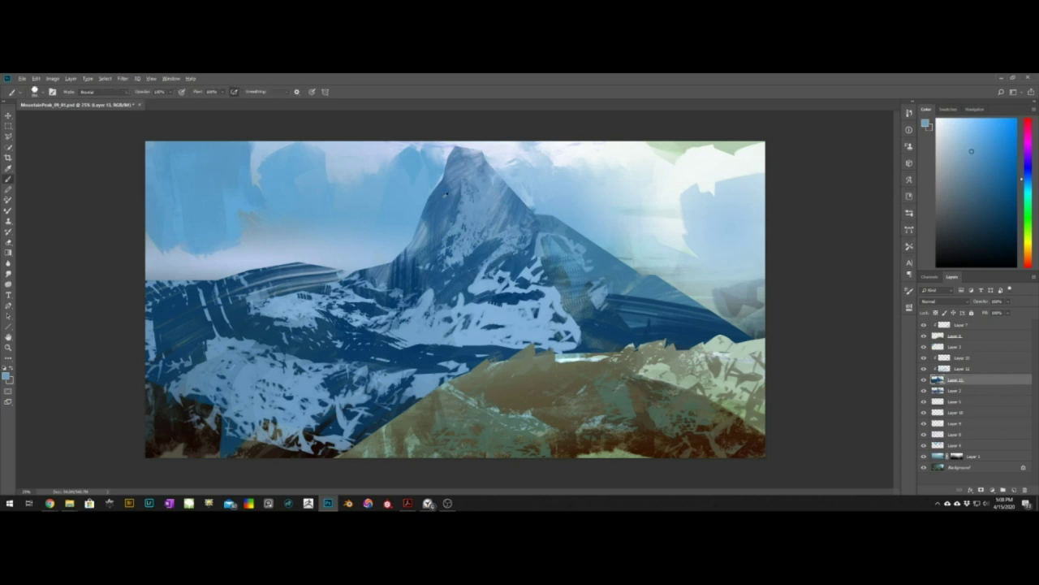
{"action": "left_click", "coordinate": [424, 216], "text": "alt"}
{"action": "key", "text": "slash"}
{"action": "left_click", "coordinate": [417, 268], "text": "alt"}
{"action": "mouse_move", "coordinate": [413, 258]}
{"action": "left_mouse_down"}
{"action": "mouse_move", "coordinate": [445, 170]}
{"action": "mouse_move", "coordinate": [573, 259]}
{"action": "mouse_move", "coordinate": [637, 286]}
{"action": "left_mouse_up"}
{"action": "key", "text": "ctrl+s"}
{"action": "key", "text": "e"}
{"action": "key", "text": "alt+bracketright"}
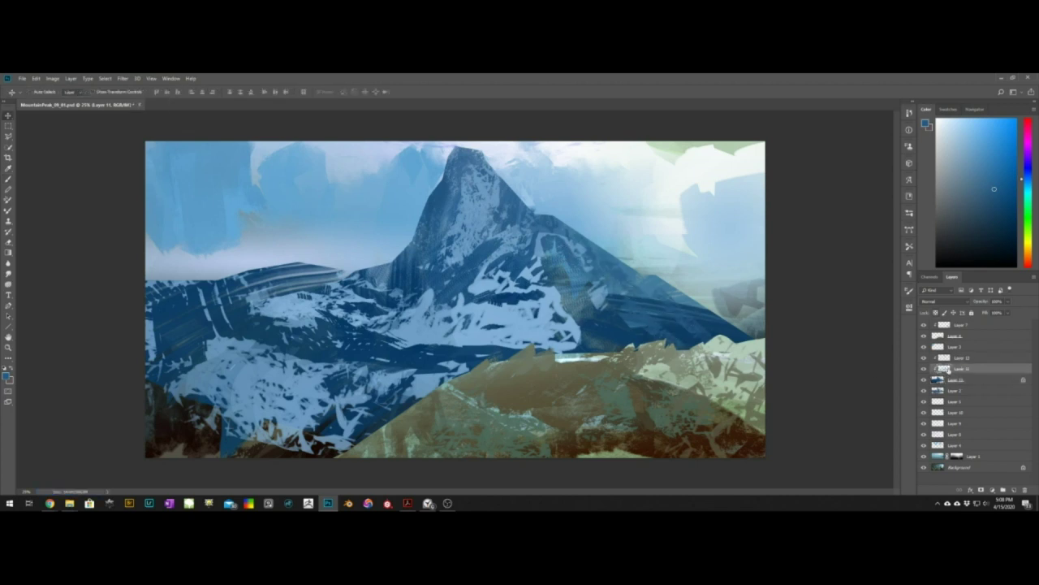
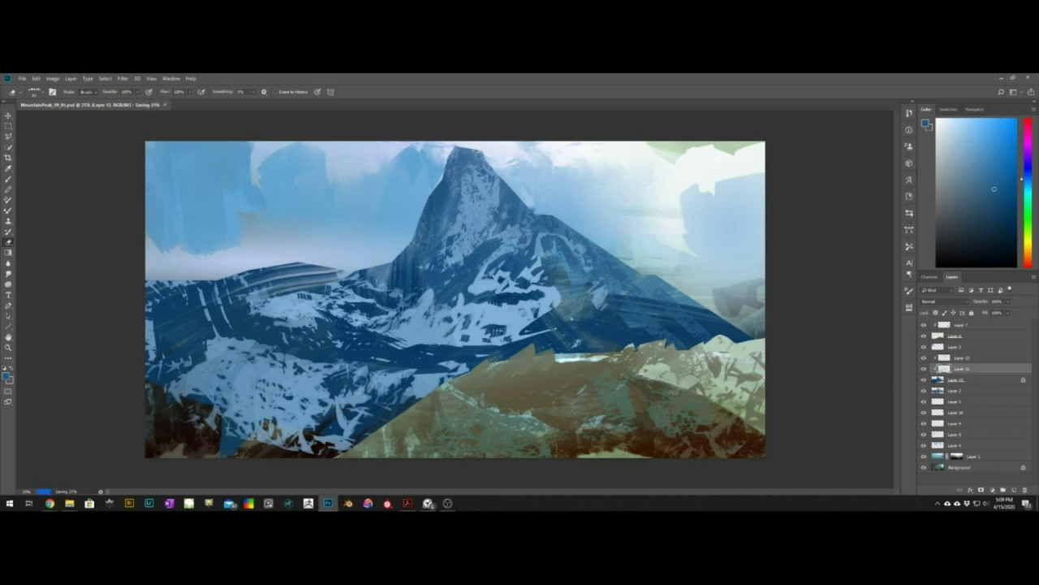
Copy the merged lower-left rocks to a new layer, raise it in the stack and transform it over the left slope
{"action": "key", "text": "l"}
{"action": "left_click", "coordinate": [144, 381]}
{"action": "key", "text": "ctrl+shift+c"}
{"action": "key", "text": "ctrl+v"}
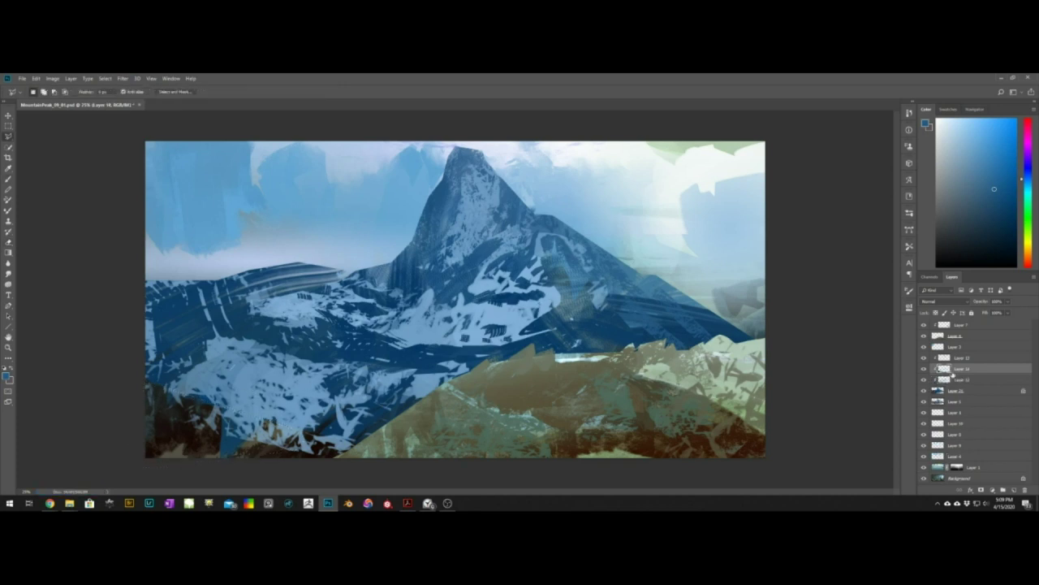
{"action": "key", "text": "ctrl+bracketright"}
{"action": "key", "text": "ctrl+bracketright"}
{"action": "key", "text": "ctrl+t"}
{"action": "left_click_drag", "start_coordinate": [323, 382], "coordinate": [419, 311]}
{"action": "key", "text": "Return"}
Brush sampled dark brown into the left foreground hill and erase its right edge into a descending slope
{"action": "key", "text": "b"}
{"action": "left_click", "coordinate": [280, 382], "text": "alt"}
{"action": "mouse_move", "coordinate": [276, 363]}
{"action": "left_mouse_down"}
{"action": "mouse_move", "coordinate": [360, 393]}
{"action": "mouse_move", "coordinate": [358, 415]}
{"action": "left_mouse_up"}
{"action": "left_click", "coordinate": [276, 412], "text": "alt"}
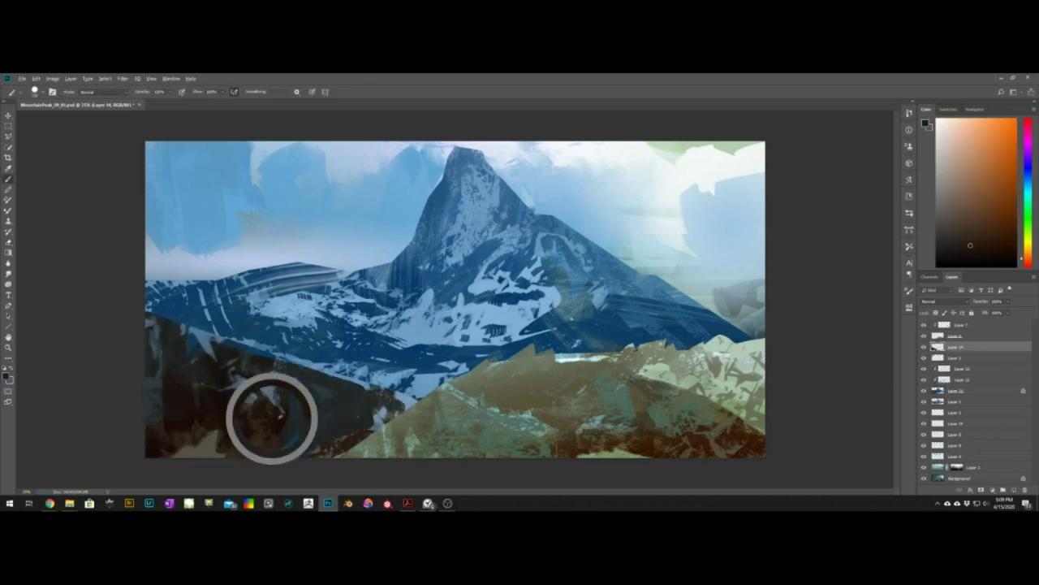
{"action": "left_click_drag", "start_coordinate": [294, 422], "coordinate": [382, 403]}
{"action": "key", "text": "e"}
{"action": "left_click_drag", "start_coordinate": [333, 373], "coordinate": [418, 404]}
{"action": "mouse_move", "coordinate": [365, 380]}
{"action": "left_mouse_down"}
{"action": "mouse_move", "coordinate": [412, 409]}
{"action": "mouse_move", "coordinate": [435, 389]}
{"action": "left_mouse_up"}
Transform the dark foreground hill and erase the lower left end of the green hill on the layer above
{"action": "key", "text": "ctrl+t"}
{"action": "key", "text": "Return"}
{"action": "key", "text": "alt+bracketright"}
{"action": "left_click_drag", "start_coordinate": [373, 441], "coordinate": [331, 457]}
Group only the foreground layers above the mountain's clipped snow layers, and hide the group
{"action": "left_click", "coordinate": [382, 398], "text": "ctrl"}
{"action": "left_click", "coordinate": [375, 388], "text": "ctrl"}
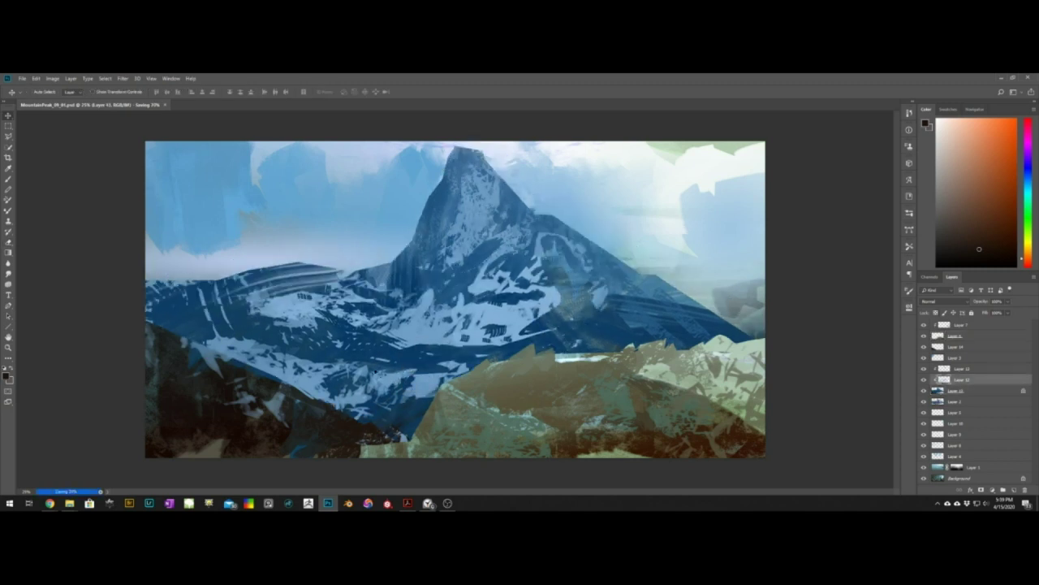
{"action": "key", "text": "ctrl+g"}
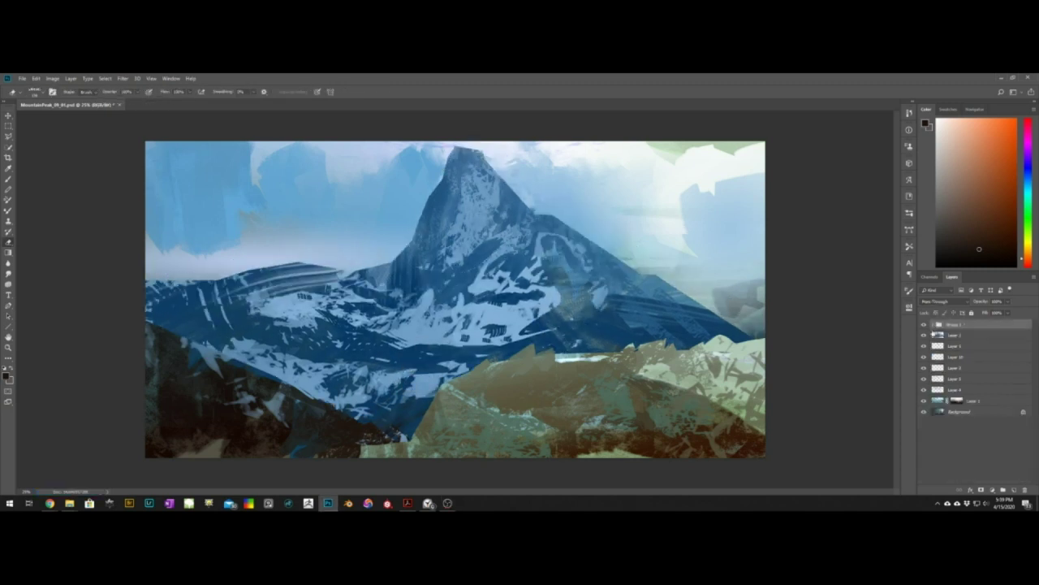
{"action": "left_click", "coordinate": [924, 324]}
{"action": "key", "text": "ctrl+z"}
{"action": "left_click", "coordinate": [955, 358]}
{"action": "key", "text": "ctrl+g"}
{"action": "left_click", "coordinate": [924, 324]}
Lasso and copy the lower snowy slope, show the foreground group again, and paste and rotate the copy beneath it
{"action": "key", "text": "l"}
{"action": "left_click_drag", "start_coordinate": [155, 353], "coordinate": [247, 344]}
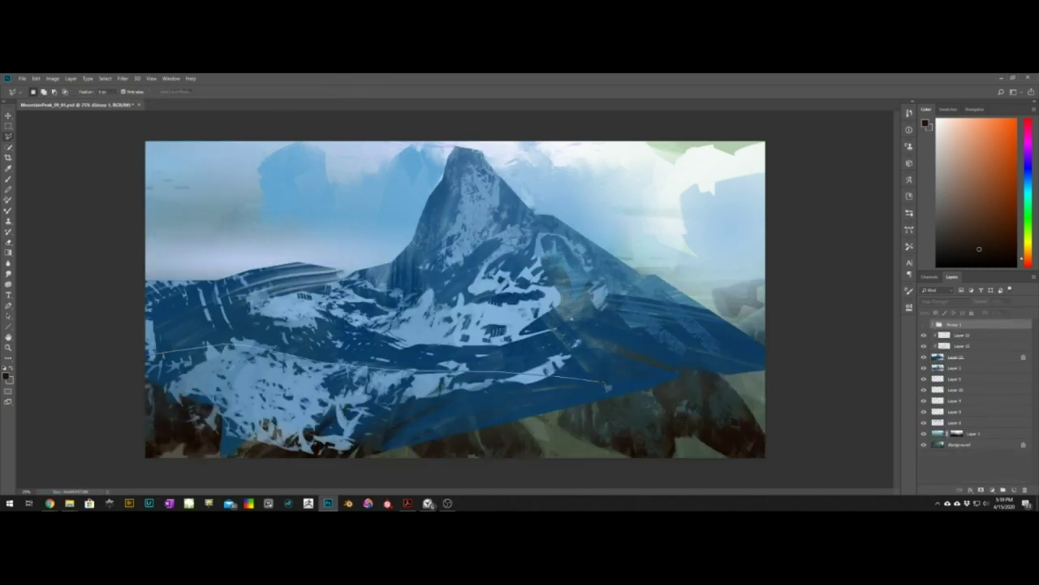
{"action": "mouse_move", "coordinate": [605, 383]}
{"action": "left_mouse_down"}
{"action": "mouse_move", "coordinate": [148, 394]}
{"action": "mouse_move", "coordinate": [152, 366]}
{"action": "left_mouse_up"}
{"action": "left_click", "coordinate": [924, 324]}
{"action": "key", "text": "v"}
{"action": "left_click", "coordinate": [954, 346]}
{"action": "key", "text": "ctrl+v"}
{"action": "key", "text": "ctrl+t"}
{"action": "left_click_drag", "start_coordinate": [607, 352], "coordinate": [611, 382]}
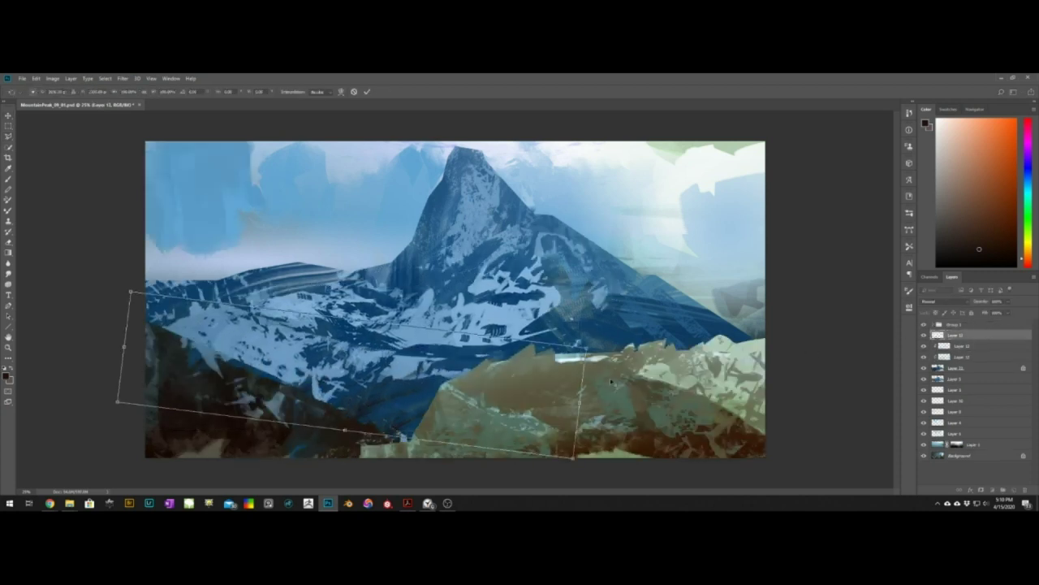
{"action": "key", "text": "Return"}
Clip a new layer to the pasted slope, brush and erase dark blue streaks on it, and adjust its hue and saturation
{"action": "mouse_move", "coordinate": [422, 382]}
{"action": "left_mouse_down"}
{"action": "mouse_move", "coordinate": [320, 368]}
{"action": "mouse_move", "coordinate": [304, 388]}
{"action": "mouse_move", "coordinate": [252, 354]}
{"action": "left_mouse_up"}
{"action": "key", "text": "b"}
{"action": "left_click", "coordinate": [382, 395], "text": "alt"}
{"action": "left_click", "coordinate": [1014, 490]}
{"action": "left_click", "coordinate": [948, 340], "text": "alt"}
{"action": "left_click", "coordinate": [305, 385], "text": "alt"}
{"action": "key", "text": "e"}
{"action": "mouse_move", "coordinate": [252, 351]}
{"action": "left_mouse_down"}
{"action": "mouse_move", "coordinate": [315, 362]}
{"action": "mouse_move", "coordinate": [352, 392]}
{"action": "left_mouse_up"}
{"action": "key", "text": "b"}
{"action": "mouse_move", "coordinate": [445, 366]}
{"action": "left_mouse_down"}
{"action": "mouse_move", "coordinate": [403, 401]}
{"action": "mouse_move", "coordinate": [455, 375]}
{"action": "left_mouse_up"}
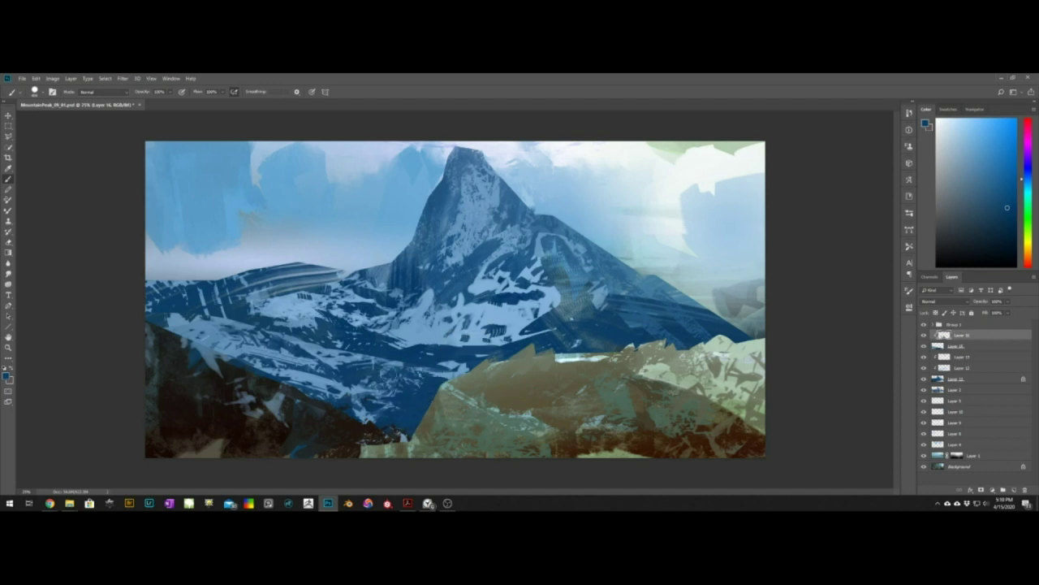
{"action": "key", "text": "ctrl+u"}
{"action": "key", "text": "Return"}
Compress the mountain's snow layer vertically, shift it slightly, erase excess snow on the left slope, and save the painting
{"action": "left_click", "coordinate": [439, 325], "text": "ctrl"}
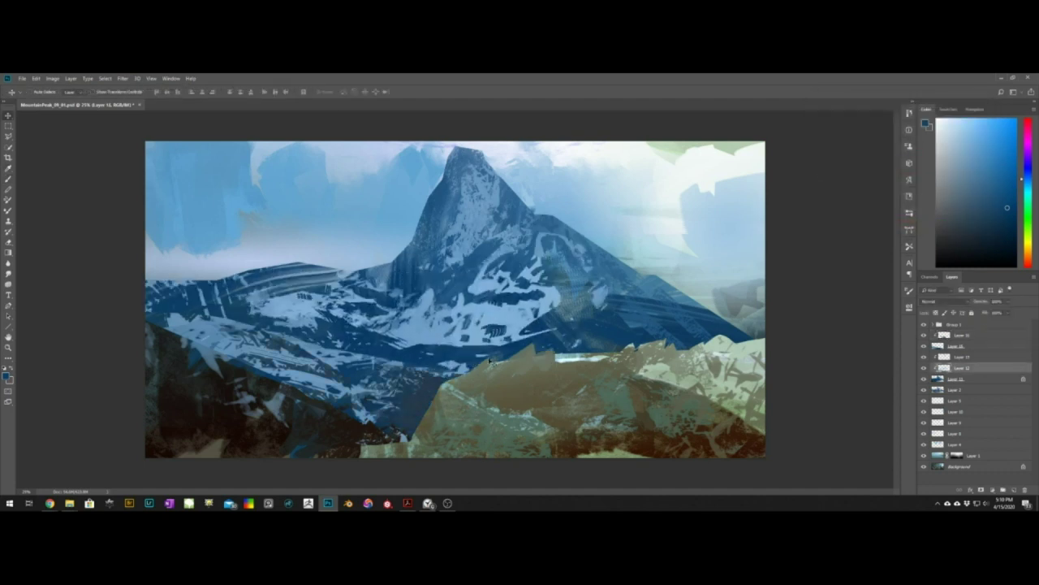
{"action": "key", "text": "ctrl+t"}
{"action": "left_click_drag", "start_coordinate": [390, 458], "coordinate": [395, 419]}
{"action": "key", "text": "Return"}
{"action": "left_click_drag", "start_coordinate": [189, 314], "coordinate": [187, 308], "text": "ctrl"}
{"action": "key", "text": "e"}
{"action": "left_click_drag", "start_coordinate": [228, 317], "coordinate": [155, 326]}
{"action": "key", "text": "ctrl+s"}
Add a gradient in a sampled sky color on a new layer right of the mountain, then stretch and rotate it
{"action": "left_click", "coordinate": [705, 220], "text": "ctrl"}
{"action": "key", "text": "g"}
{"action": "left_click", "coordinate": [1015, 490]}
{"action": "left_click", "coordinate": [737, 232], "text": "alt"}
{"action": "key", "text": "ctrl+t"}
{"action": "left_click_drag", "start_coordinate": [718, 287], "coordinate": [873, 289]}
{"action": "left_click_drag", "start_coordinate": [880, 236], "coordinate": [885, 304]}
{"action": "key", "text": "Return"}
Add a pale cloud-colored gradient on a new layer above the foreground group, then distort and rotate it along the mountain's right slope
{"action": "left_click", "coordinate": [962, 325]}
{"action": "left_click", "coordinate": [1014, 490]}
{"action": "left_click", "coordinate": [642, 207], "text": "alt"}
{"action": "left_click_drag", "start_coordinate": [579, 270], "coordinate": [620, 287]}
{"action": "key", "text": "ctrl+t"}
{"action": "left_click_drag", "start_coordinate": [630, 270], "coordinate": [845, 355], "text": "ctrl"}
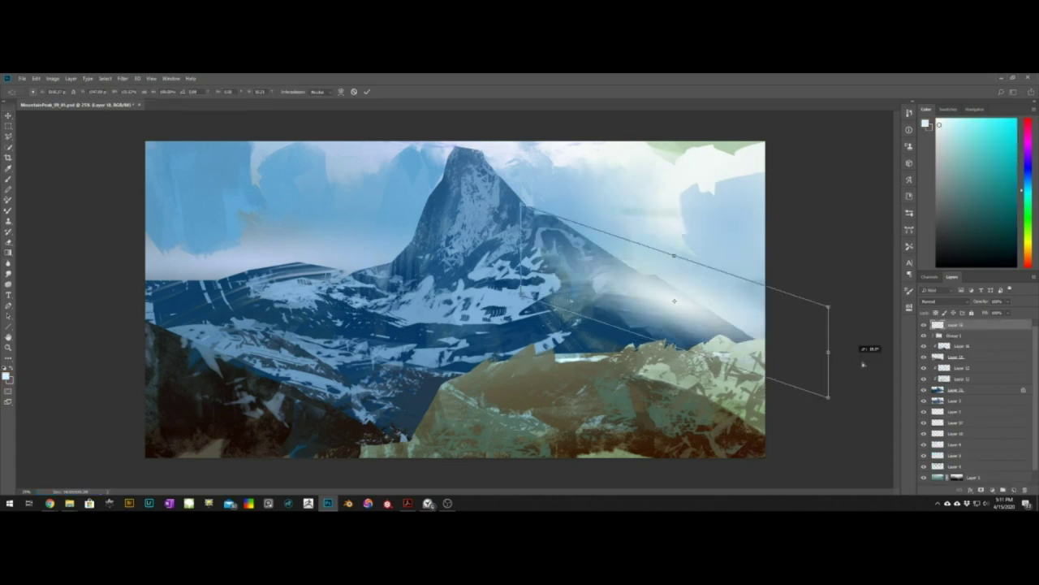
{"action": "key", "text": "Return"}
Choose a textured eraser brush, erase the haze over the mountain's inner right slope, and undo the last erase stroke
{"action": "key", "text": "e"}
{"action": "right_click", "coordinate": [652, 258]}
{"action": "key", "text": "Escape"}
{"action": "right_click", "coordinate": [521, 282]}
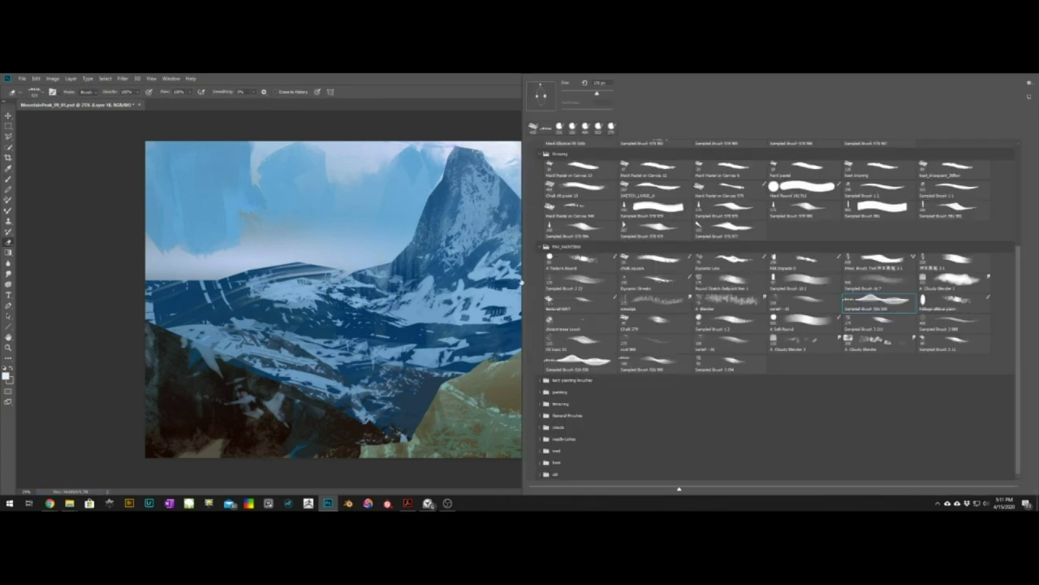
{"action": "double_click", "coordinate": [953, 301]}
{"action": "left_click_drag", "start_coordinate": [552, 237], "coordinate": [588, 305]}
{"action": "left_click_drag", "start_coordinate": [582, 252], "coordinate": [595, 261]}
{"action": "left_click_drag", "start_coordinate": [610, 295], "coordinate": [675, 336]}
{"action": "key", "text": "ctrl+z"}
Brighten the horizon haze left of the mountain with Hue/Saturation and raise its layer up the stack into the foreground group
{"action": "key", "text": "v"}
{"action": "left_click", "coordinate": [306, 245], "text": "ctrl"}
{"action": "key", "text": "ctrl+u"}
{"action": "left_click_drag", "start_coordinate": [882, 198], "coordinate": [903, 198]}
{"action": "key", "text": "Return"}
{"action": "key", "text": "ctrl+bracketright"}
{"action": "key", "text": "ctrl+bracketright"}
{"action": "key", "text": "ctrl+bracketright"}
{"action": "key", "text": "ctrl+bracketright"}
{"action": "key", "text": "ctrl+bracketright"}
{"action": "key", "text": "ctrl+bracketright"}
{"action": "key", "text": "ctrl+bracketright"}
{"action": "key", "text": "ctrl+bracketright"}
{"action": "key", "text": "ctrl+bracketright"}
{"action": "key", "text": "ctrl+bracketright"}
{"action": "key", "text": "ctrl+bracketright"}
Smudge the hard-edged blue patches in the sky left of the mountain and save the painting
{"action": "left_click", "coordinate": [8, 274]}
{"action": "left_click_drag", "start_coordinate": [200, 251], "coordinate": [165, 247]}
{"action": "left_click_drag", "start_coordinate": [251, 221], "coordinate": [200, 172]}
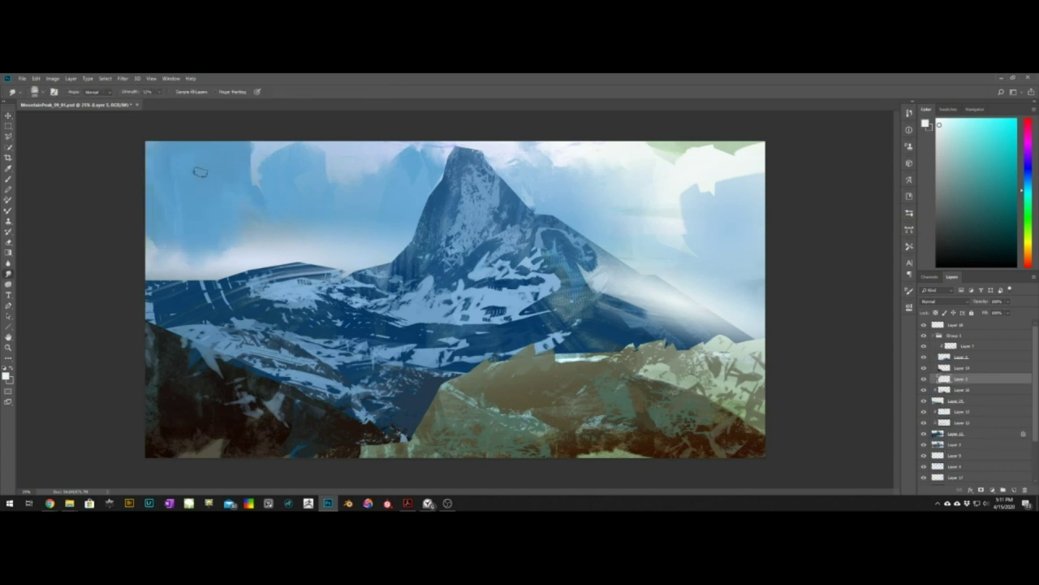
{"action": "left_click_drag", "start_coordinate": [250, 147], "coordinate": [254, 185]}
{"action": "left_click_drag", "start_coordinate": [246, 237], "coordinate": [208, 262]}
{"action": "key", "text": "ctrl+s"}
Add a new topmost layer, paint dark brown shadows on the right foreground hill in a sampled color, and erase their edges
{"action": "key", "text": "v"}
{"action": "left_click", "coordinate": [569, 390], "text": "ctrl"}
{"action": "key", "text": "b"}
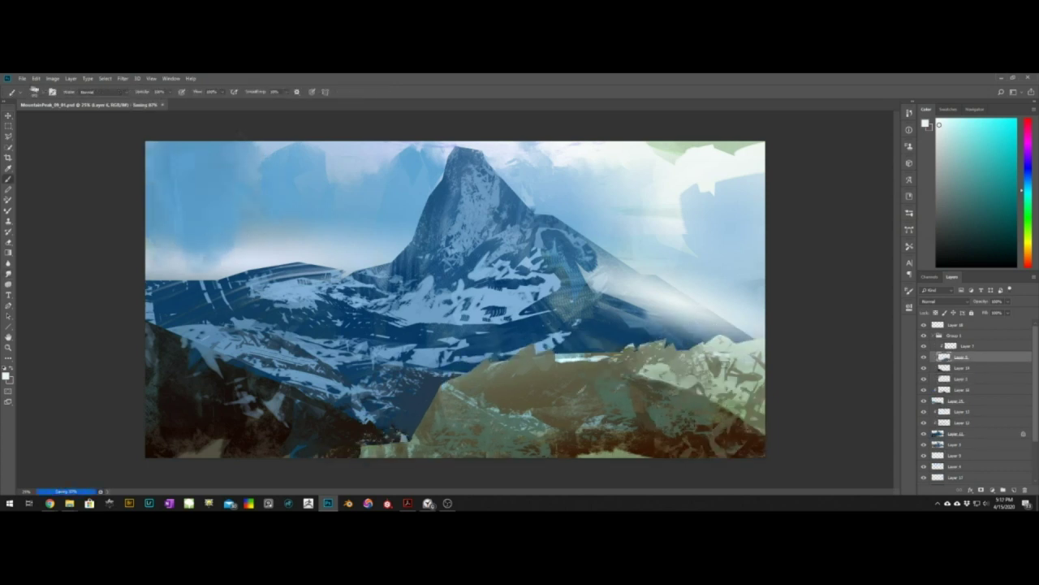
{"action": "left_click", "coordinate": [676, 384], "text": "alt"}
{"action": "left_click", "coordinate": [956, 325]}
{"action": "key", "text": "ctrl+alt+shift+n"}
{"action": "left_click", "coordinate": [633, 443], "text": "alt"}
{"action": "mouse_move", "coordinate": [653, 355]}
{"action": "left_mouse_down"}
{"action": "mouse_move", "coordinate": [641, 378]}
{"action": "mouse_move", "coordinate": [617, 358]}
{"action": "left_mouse_up"}
{"action": "left_click_drag", "start_coordinate": [652, 364], "coordinate": [671, 398]}
{"action": "right_click_drag", "start_coordinate": [659, 380], "coordinate": [674, 380], "text": "alt"}
{"action": "left_click_drag", "start_coordinate": [682, 390], "coordinate": [700, 426]}
{"action": "key", "text": "e"}
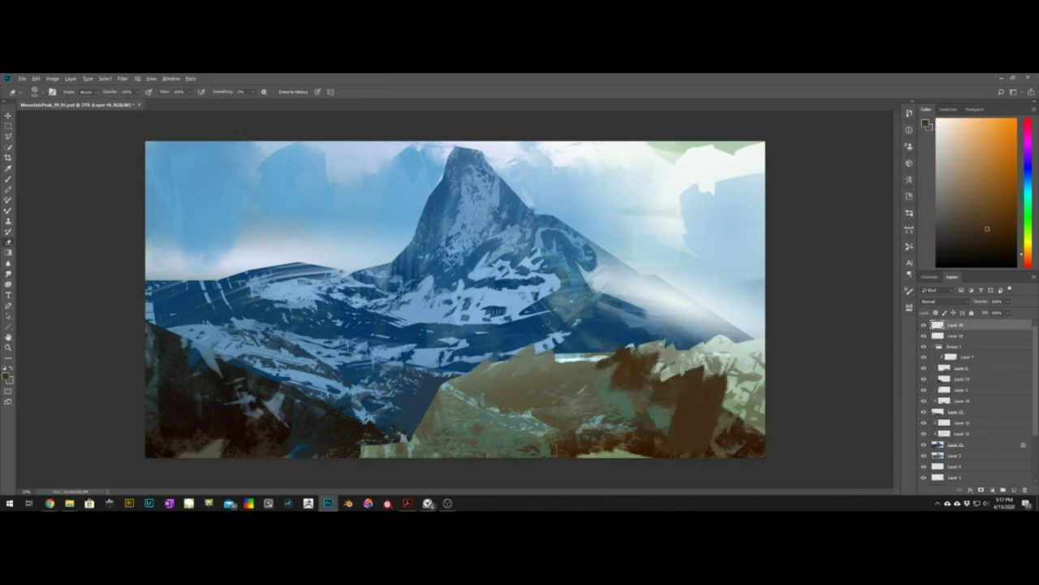
{"action": "mouse_move", "coordinate": [705, 372]}
{"action": "left_mouse_down"}
{"action": "mouse_move", "coordinate": [687, 389]}
{"action": "mouse_move", "coordinate": [701, 434]}
{"action": "mouse_move", "coordinate": [677, 439]}
{"action": "left_mouse_up"}
Brush dark brown rock shadows across the middle and left side of the right foreground hill, varying the brush size, and save
{"action": "key", "text": "b"}
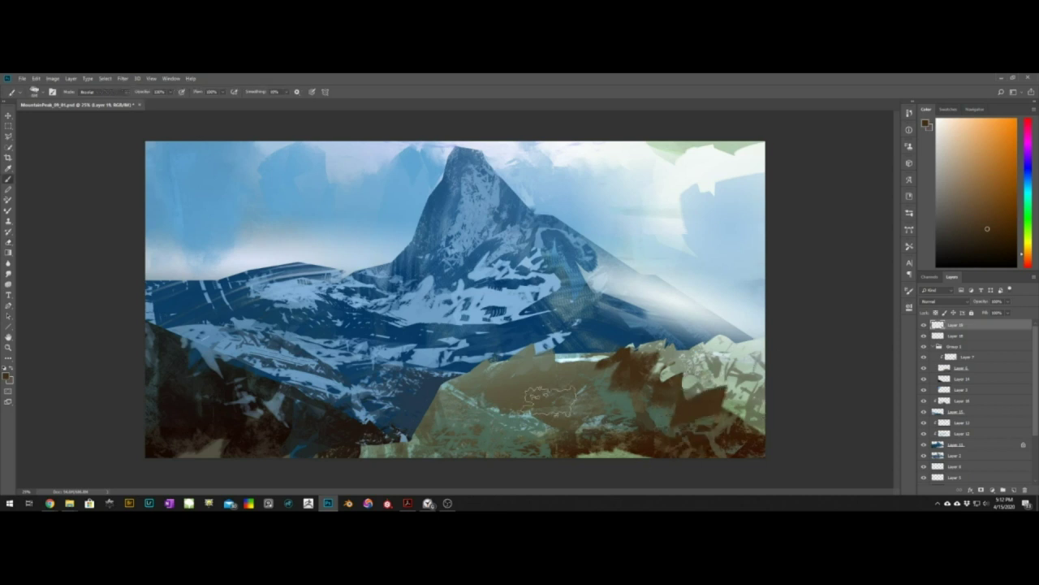
{"action": "mouse_move", "coordinate": [549, 402]}
{"action": "left_mouse_down"}
{"action": "mouse_move", "coordinate": [492, 389]}
{"action": "mouse_move", "coordinate": [485, 397]}
{"action": "left_mouse_up"}
{"action": "right_click_drag", "start_coordinate": [542, 402], "coordinate": [528, 401], "text": "alt"}
{"action": "mouse_move", "coordinate": [549, 424]}
{"action": "left_mouse_down"}
{"action": "mouse_move", "coordinate": [538, 443]}
{"action": "mouse_move", "coordinate": [583, 438]}
{"action": "left_mouse_up"}
{"action": "right_click_drag", "start_coordinate": [589, 394], "coordinate": [581, 394], "text": "alt"}
{"action": "left_click_drag", "start_coordinate": [497, 414], "coordinate": [488, 435]}
{"action": "left_click_drag", "start_coordinate": [438, 406], "coordinate": [422, 436]}
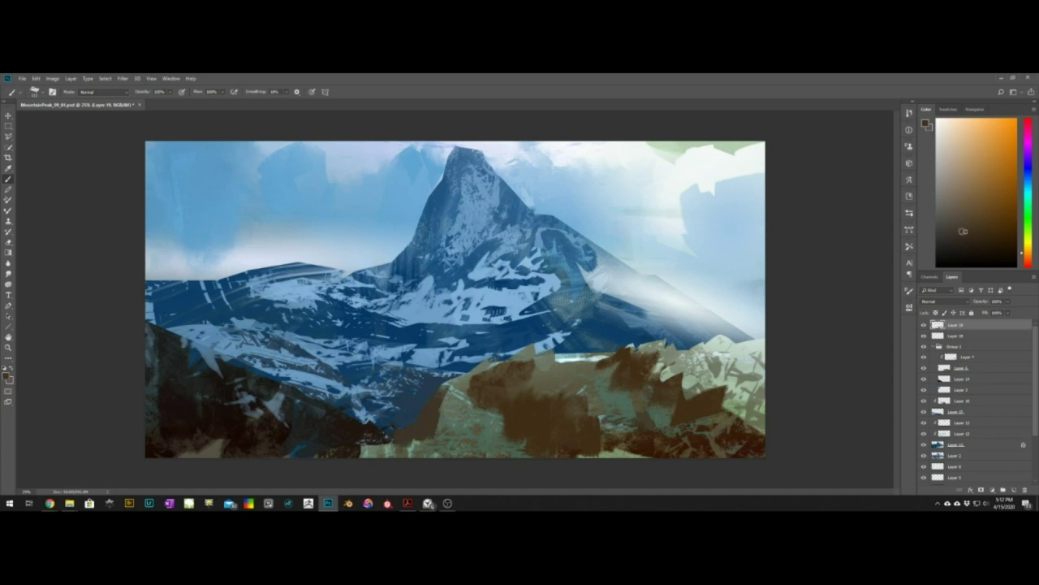
{"action": "key", "text": "e"}
{"action": "key", "text": "ctrl+s"}
Sample a grey-green from the right hill and paint light patches over it on a new layer in Screen mode
{"action": "key", "text": "b"}
{"action": "left_click", "coordinate": [447, 400], "text": "alt"}
{"action": "left_click_drag", "start_coordinate": [448, 398], "coordinate": [452, 442]}
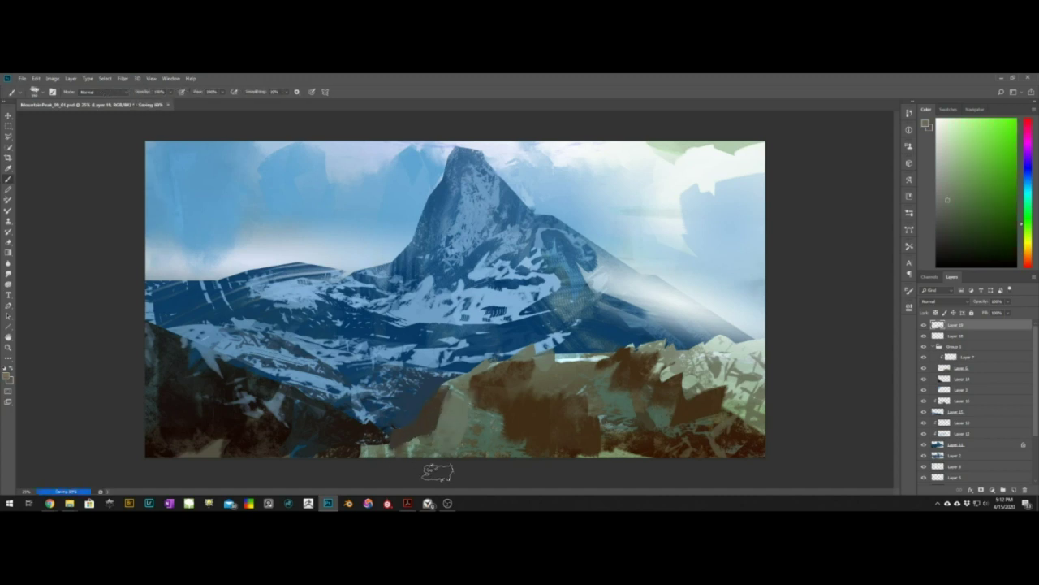
{"action": "key", "text": "ctrl+z"}
{"action": "left_click", "coordinate": [1014, 489]}
{"action": "left_click", "coordinate": [953, 303]}
{"action": "left_click", "coordinate": [942, 363]}
{"action": "mouse_move", "coordinate": [468, 397]}
{"action": "left_mouse_down"}
{"action": "mouse_move", "coordinate": [490, 443]}
{"action": "mouse_move", "coordinate": [460, 443]}
{"action": "left_mouse_up"}
{"action": "mouse_move", "coordinate": [546, 373]}
{"action": "left_mouse_down"}
{"action": "mouse_move", "coordinate": [583, 378]}
{"action": "mouse_move", "coordinate": [565, 399]}
{"action": "mouse_move", "coordinate": [602, 399]}
{"action": "left_mouse_up"}
Shape the hill's light patches with alternating brush and eraser strokes, extending them along its upper ridge
{"action": "key", "text": "e"}
{"action": "key", "text": "b"}
{"action": "key", "text": "e"}
{"action": "mouse_move", "coordinate": [475, 390]}
{"action": "left_mouse_down"}
{"action": "mouse_move", "coordinate": [475, 416]}
{"action": "mouse_move", "coordinate": [502, 445]}
{"action": "left_mouse_up"}
{"action": "key", "text": "b"}
{"action": "left_click_drag", "start_coordinate": [695, 407], "coordinate": [659, 428]}
{"action": "key", "text": "e"}
{"action": "left_click_drag", "start_coordinate": [650, 437], "coordinate": [666, 410]}
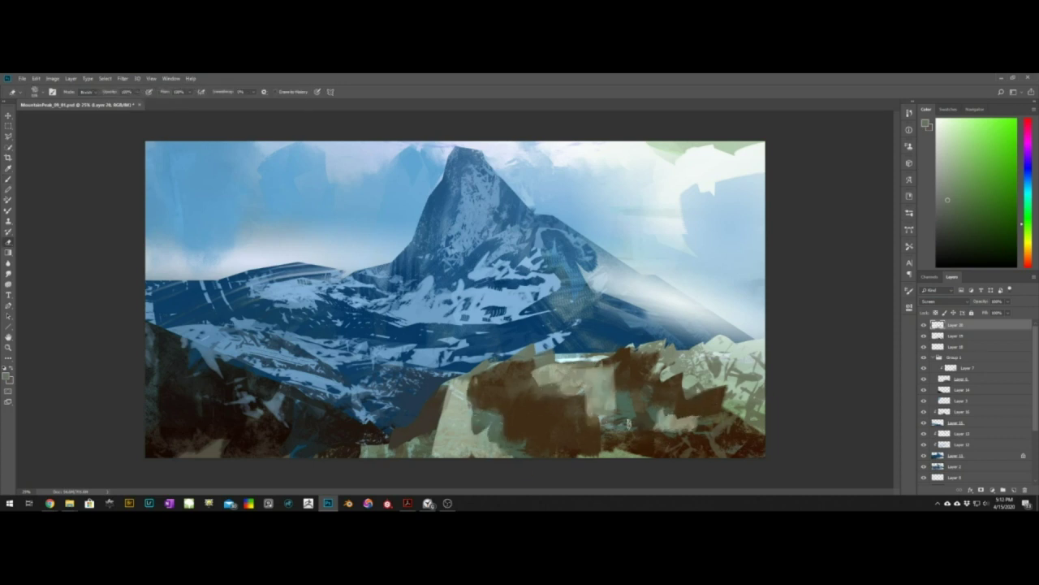
{"action": "key", "text": "b"}
{"action": "left_click_drag", "start_coordinate": [621, 362], "coordinate": [755, 347]}
{"action": "key", "text": "e"}
{"action": "mouse_move", "coordinate": [620, 341]}
{"action": "left_mouse_down"}
{"action": "mouse_move", "coordinate": [716, 324]}
{"action": "mouse_move", "coordinate": [757, 331]}
{"action": "left_mouse_up"}
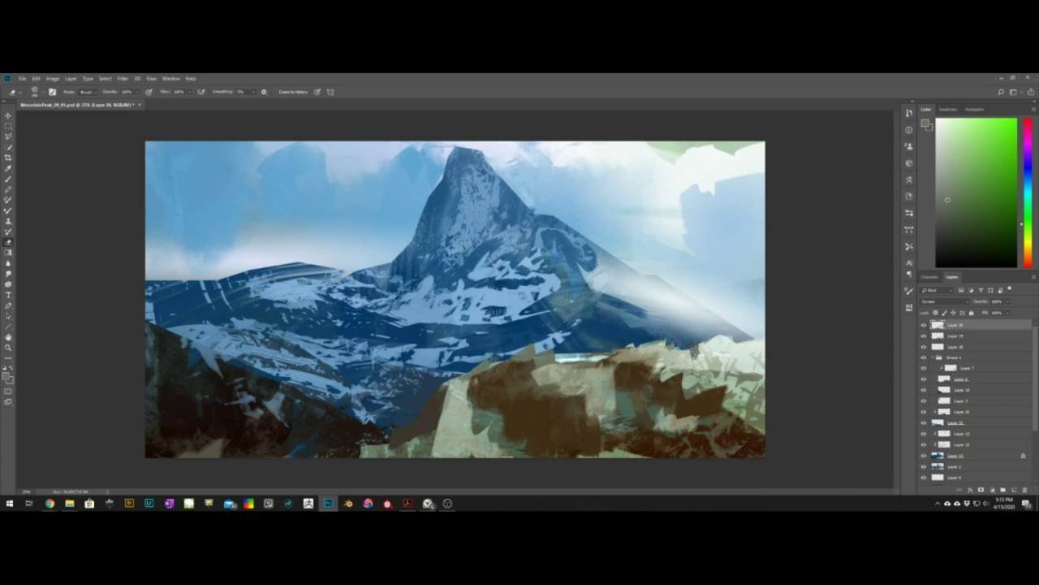
Clip a new layer to the left foreground rock and brush textured snow on it in a white sampled from the clouds
{"action": "key", "text": "v"}
{"action": "left_click", "coordinate": [195, 402]}
{"action": "key", "text": "ctrl+shift+alt+n"}
{"action": "key", "text": "ctrl+alt+g"}
{"action": "key", "text": "b"}
{"action": "right_click", "coordinate": [432, 349]}
{"action": "left_click", "coordinate": [564, 262]}
{"action": "left_click_drag", "start_coordinate": [213, 400], "coordinate": [250, 437]}
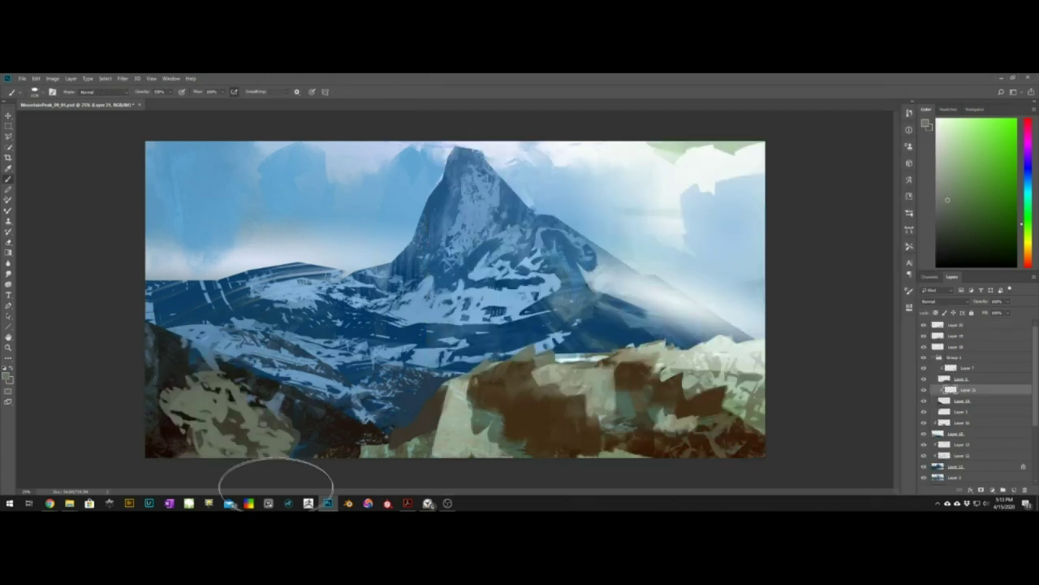
{"action": "key", "text": "ctrl+z"}
{"action": "left_click", "coordinate": [676, 191], "text": "alt"}
{"action": "left_click_drag", "start_coordinate": [162, 422], "coordinate": [364, 487]}
{"action": "left_click_drag", "start_coordinate": [268, 397], "coordinate": [174, 349]}
Erase excess snow from the left foreground rock and add a layer mask to the snow layer
{"action": "key", "text": "e"}
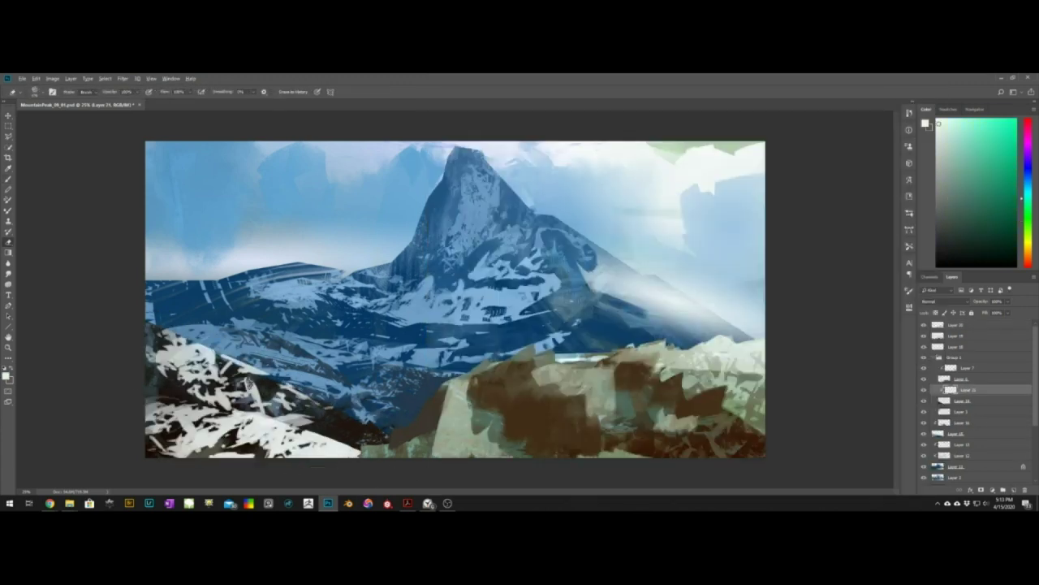
{"action": "mouse_move", "coordinate": [294, 411]}
{"action": "left_mouse_down"}
{"action": "mouse_move", "coordinate": [170, 375]}
{"action": "mouse_move", "coordinate": [169, 344]}
{"action": "left_mouse_up"}
{"action": "key", "text": "b"}
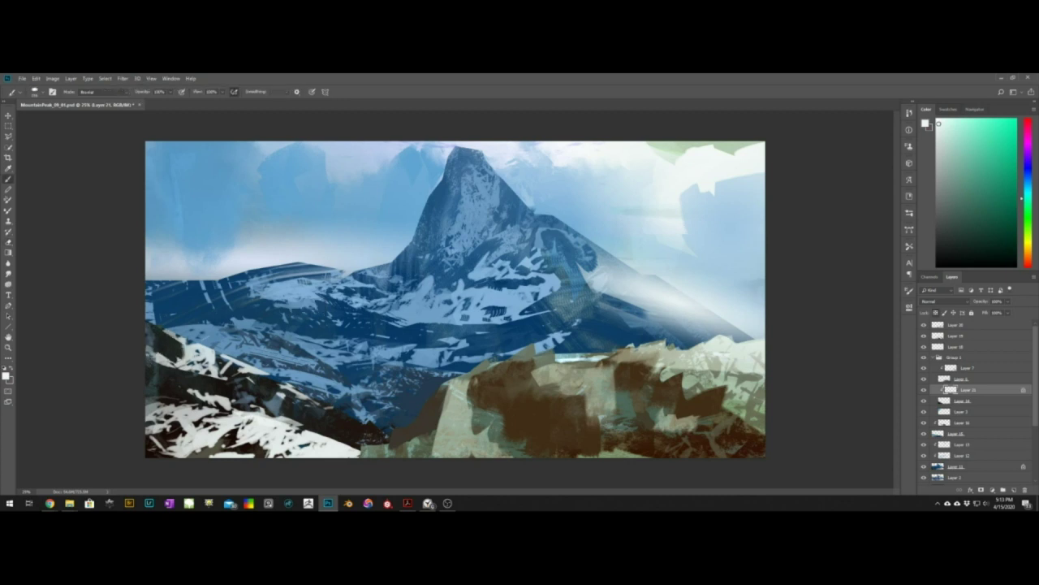
{"action": "left_click", "coordinate": [981, 490]}
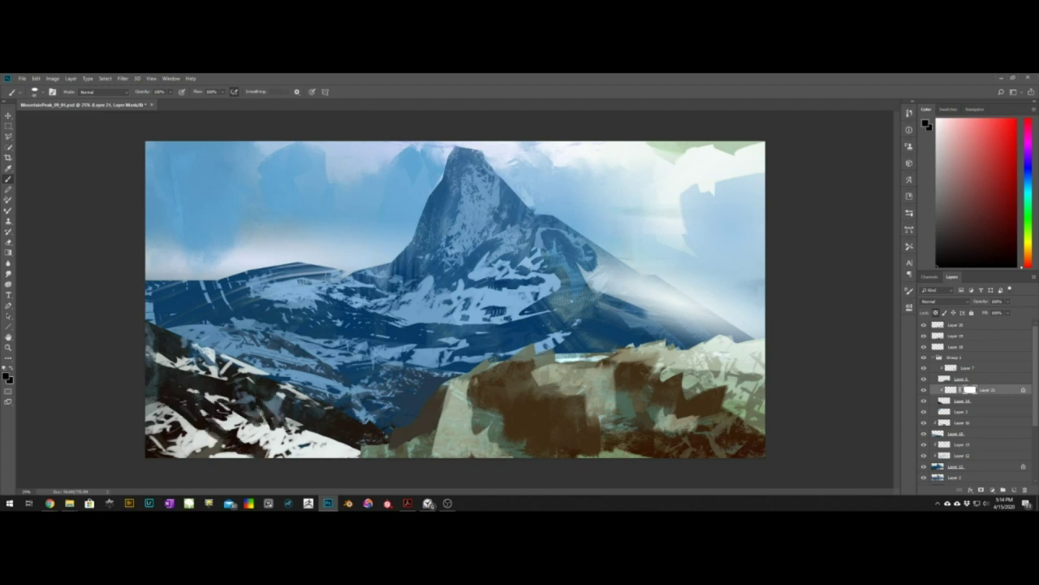
{"action": "left_click_drag", "start_coordinate": [185, 306], "coordinate": [208, 295], "text": "ctrl"}
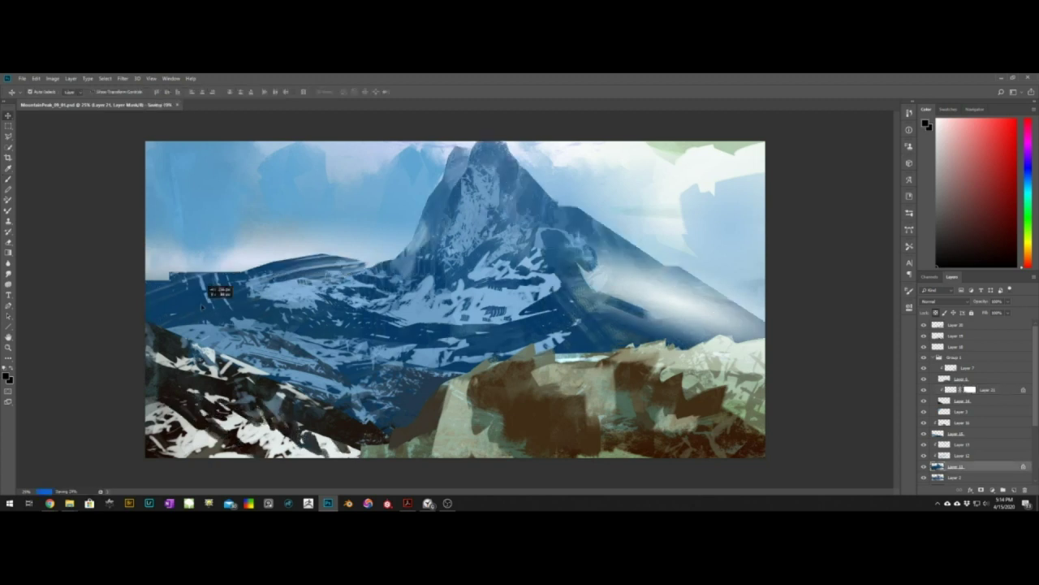
{"action": "key", "text": "ctrl+z"}
{"action": "left_click", "coordinate": [163, 317], "text": "ctrl"}
{"action": "key", "text": "e"}
{"action": "left_click", "coordinate": [150, 320], "text": "ctrl"}
Save the painting and erase part of the haze layer along the mountain's right slope
{"action": "key", "text": "ctrl+s"}
{"action": "left_click", "coordinate": [599, 288], "text": "ctrl"}
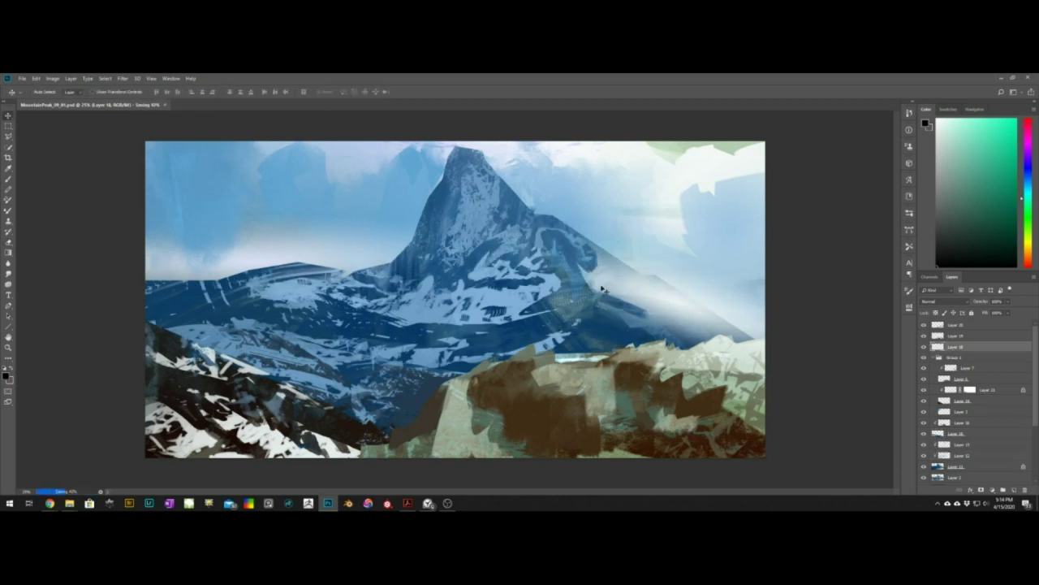
{"action": "left_click_drag", "start_coordinate": [615, 258], "coordinate": [681, 289]}
Select the right hill's Screen layer, rework the light areas on its left slope into textured snow, and save
{"action": "left_click_drag", "start_coordinate": [551, 400], "coordinate": [618, 385], "text": "ctrl"}
{"action": "mouse_move", "coordinate": [456, 404]}
{"action": "left_mouse_down"}
{"action": "mouse_move", "coordinate": [448, 449]}
{"action": "mouse_move", "coordinate": [416, 456]}
{"action": "mouse_move", "coordinate": [446, 452]}
{"action": "mouse_move", "coordinate": [382, 451]}
{"action": "left_mouse_up"}
{"action": "key", "text": "b"}
{"action": "left_click", "coordinate": [454, 418], "text": "alt"}
{"action": "key", "text": "e"}
{"action": "key", "text": "ctrl+s"}
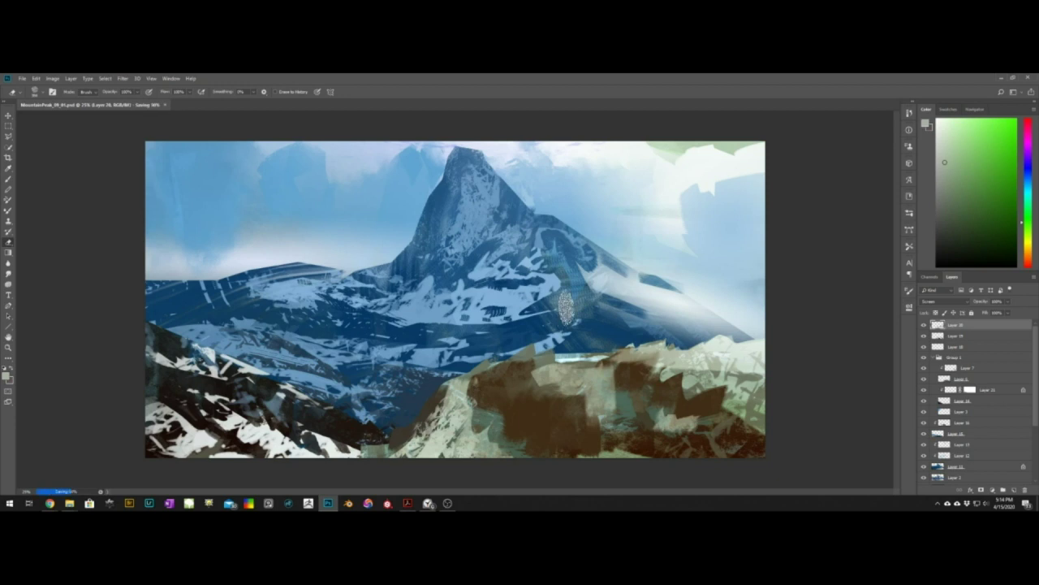
Add a new layer above the mountain's clipped layers and paint rocks along the peak's left edge in a sampled blue
{"action": "key", "text": "b"}
{"action": "left_click", "coordinate": [958, 467]}
{"action": "left_click", "coordinate": [963, 446]}
{"action": "left_click", "coordinate": [1014, 490]}
{"action": "left_click", "coordinate": [441, 188], "text": "alt"}
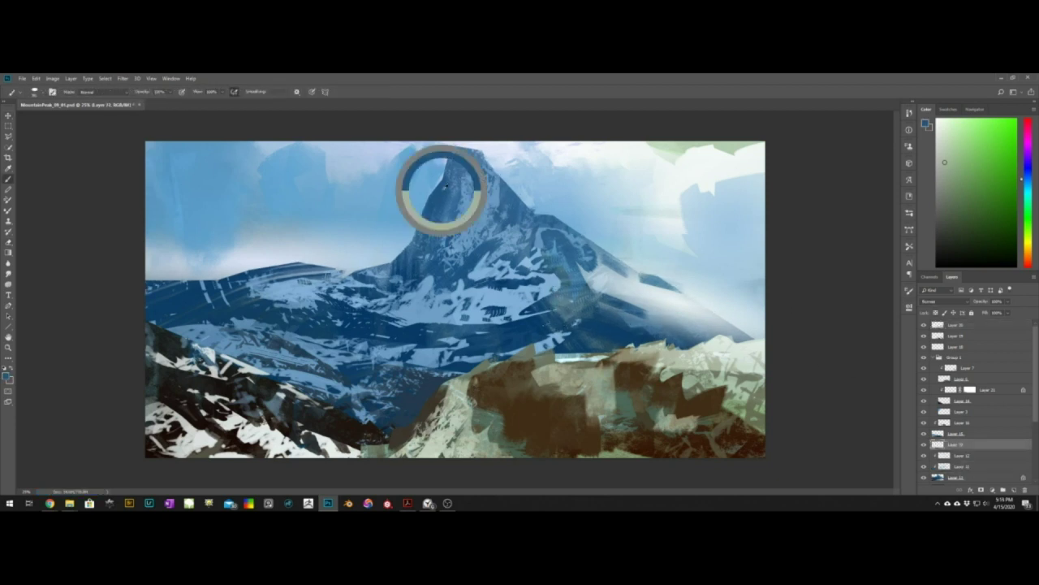
{"action": "right_click", "coordinate": [444, 191]}
{"action": "double_click", "coordinate": [578, 261]}
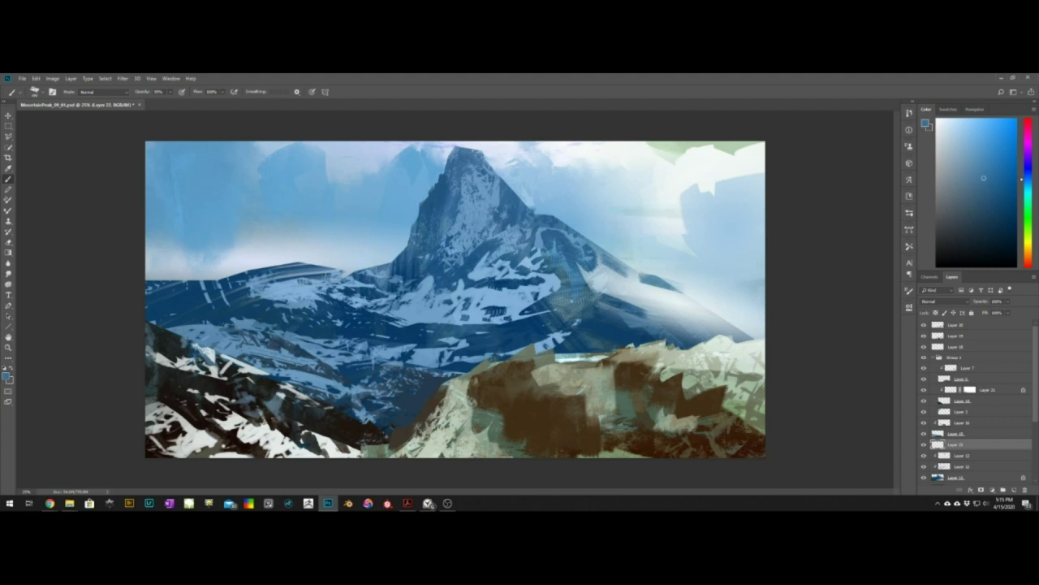
{"action": "left_click", "coordinate": [402, 255], "text": "alt"}
{"action": "left_click_drag", "start_coordinate": [412, 233], "coordinate": [403, 248]}
Switch brushes, paint stepped outcrops down the peak's left side with sampled dark blue and snow colors, and save
{"action": "right_click", "coordinate": [417, 215]}
{"action": "double_click", "coordinate": [574, 284]}
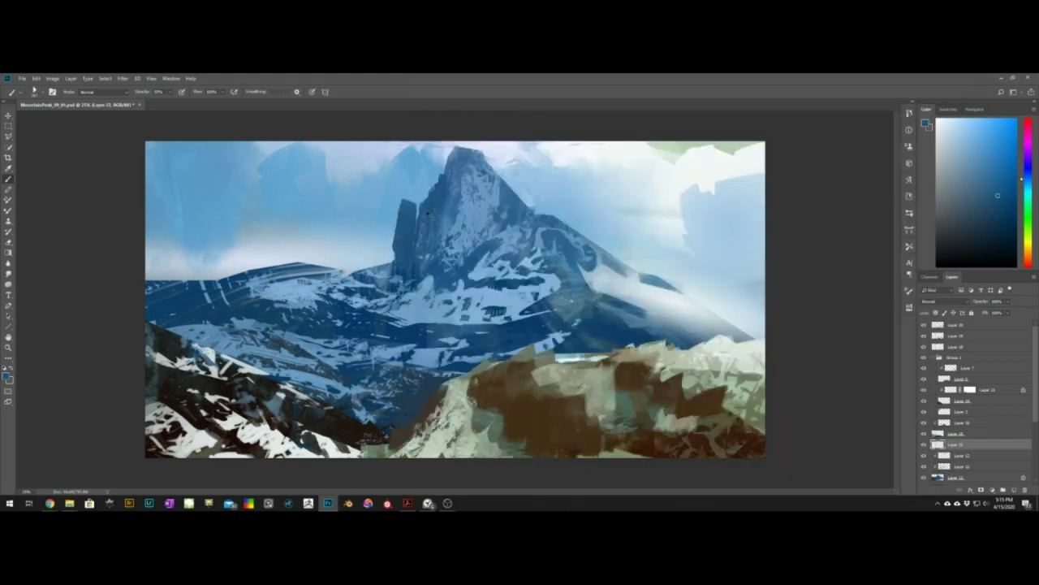
{"action": "left_click", "coordinate": [424, 209], "text": "alt"}
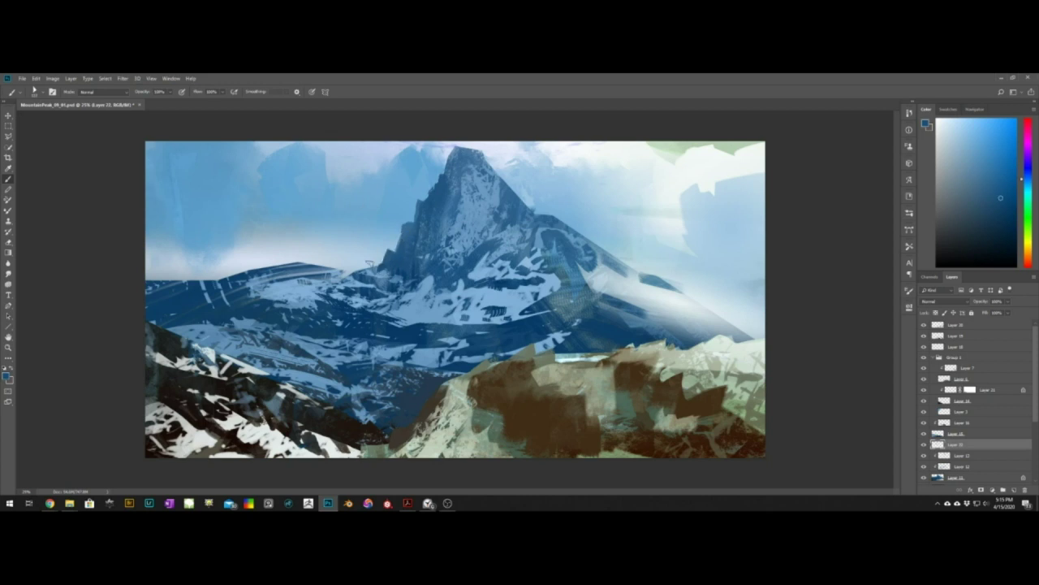
{"action": "key", "text": "ctrl+z"}
{"action": "left_click", "coordinate": [337, 284], "text": "alt"}
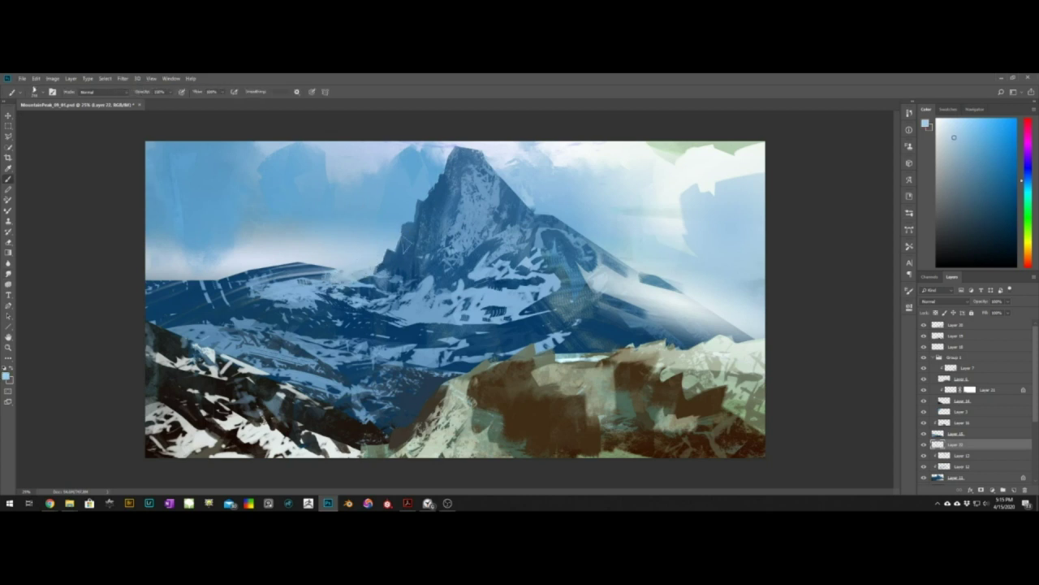
{"action": "key", "text": "ctrl+s"}
Add a new layer behind the mountain, paint white clouds in the left sky with a sampled cloud color, and undo the last stroke
{"action": "scroll", "coordinate": [978, 439], "scroll_direction": "down", "scroll_amount": 2}
{"action": "left_click", "coordinate": [976, 448]}
{"action": "left_click", "coordinate": [712, 173], "text": "alt"}
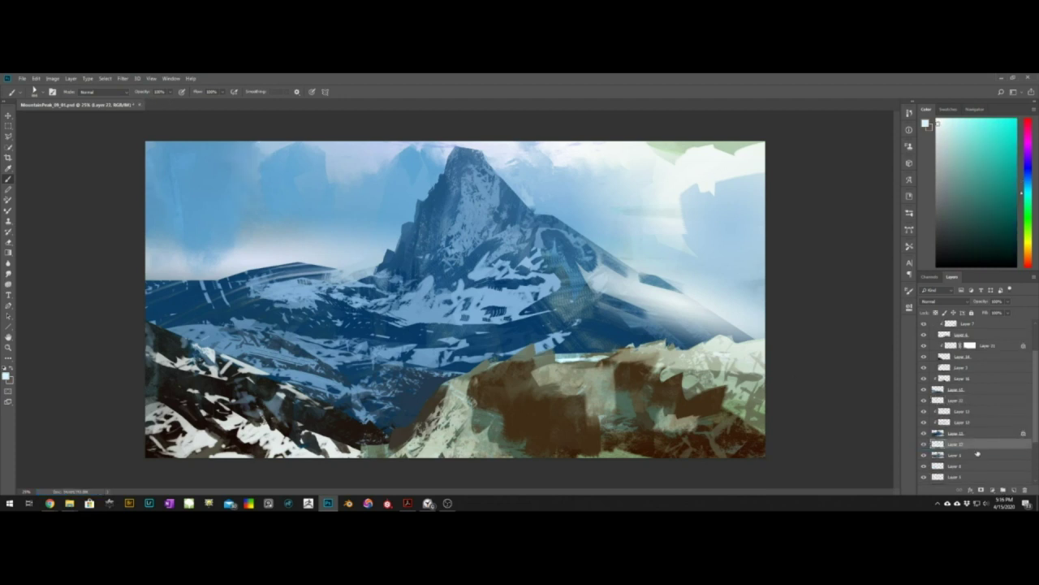
{"action": "key", "text": "bracketleft"}
{"action": "key", "text": "bracketleft"}
{"action": "left_click_drag", "start_coordinate": [258, 161], "coordinate": [264, 243]}
{"action": "left_click_drag", "start_coordinate": [278, 250], "coordinate": [333, 258]}
{"action": "key", "text": "ctrl+z"}
Smudge the left cloud's edges with the Cloudy Blender brush, then refine it with brush and eraser strokes
{"action": "key", "text": "r"}
{"action": "right_click", "coordinate": [272, 219]}
{"action": "left_click", "coordinate": [651, 345]}
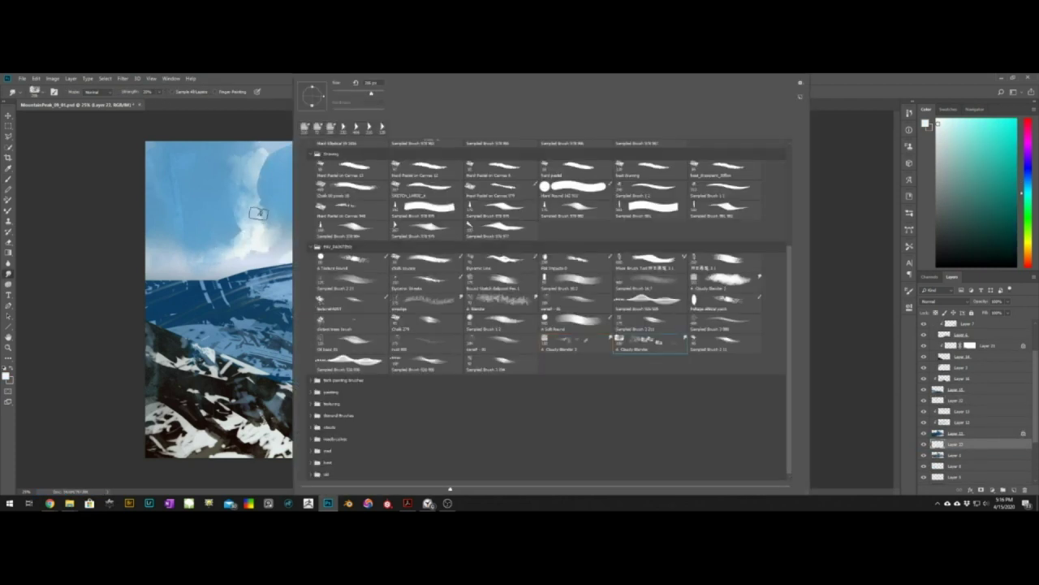
{"action": "left_click_drag", "start_coordinate": [258, 212], "coordinate": [264, 201]}
{"action": "key", "text": "b"}
{"action": "mouse_move", "coordinate": [288, 146]}
{"action": "left_mouse_down"}
{"action": "mouse_move", "coordinate": [260, 183]}
{"action": "mouse_move", "coordinate": [246, 134]}
{"action": "mouse_move", "coordinate": [284, 145]}
{"action": "left_mouse_up"}
{"action": "key", "text": "e"}
{"action": "mouse_move", "coordinate": [267, 174]}
{"action": "left_mouse_down"}
{"action": "mouse_move", "coordinate": [284, 216]}
{"action": "mouse_move", "coordinate": [267, 228]}
{"action": "left_mouse_up"}
Paint white clouds in the sky behind the peak's right side and blend them with the Smudge tool
{"action": "key", "text": "r"}
{"action": "key", "text": "b"}
{"action": "right_click_drag", "start_coordinate": [566, 159], "coordinate": [576, 158], "text": "alt"}
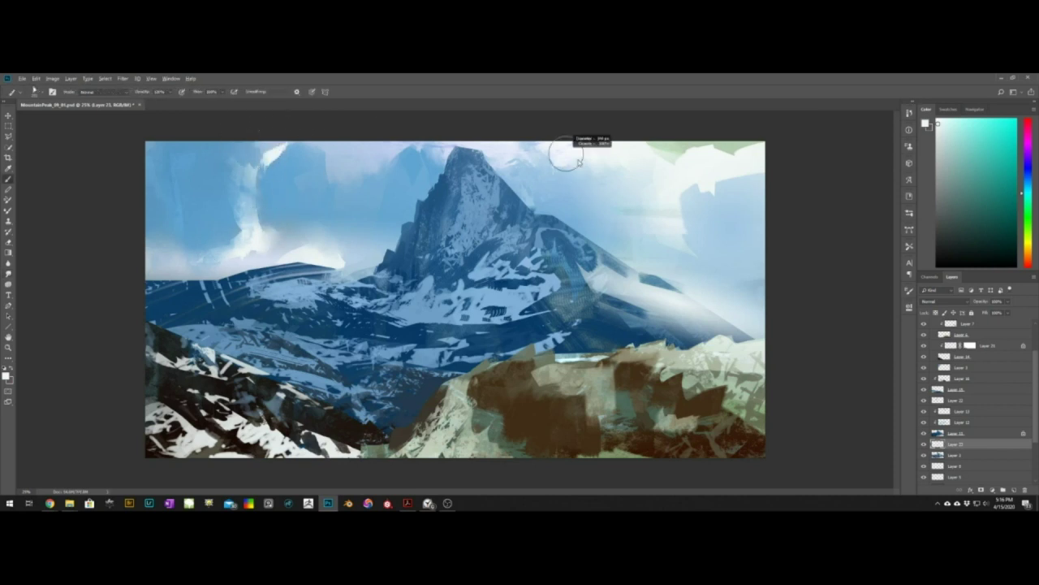
{"action": "left_click_drag", "start_coordinate": [566, 159], "coordinate": [507, 154]}
{"action": "left_click_drag", "start_coordinate": [520, 154], "coordinate": [553, 189]}
{"action": "key", "text": "r"}
{"action": "key", "text": "b"}
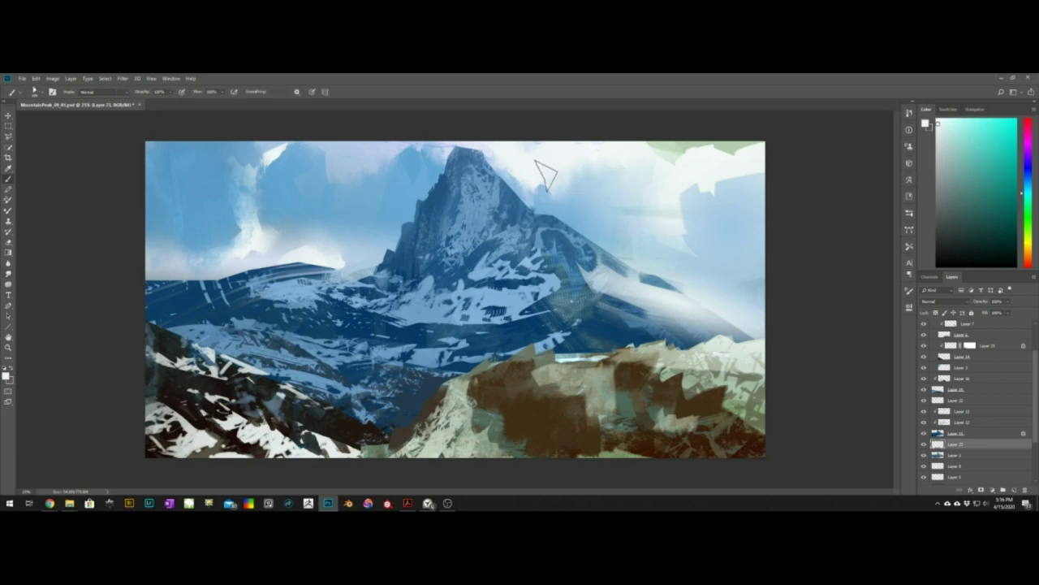
Add a new layer in front of the mountain and paint white clouds beside the summit, smudging them toward the left sky
{"action": "left_click", "coordinate": [966, 400]}
{"action": "left_click", "coordinate": [1014, 490]}
{"action": "left_click_drag", "start_coordinate": [497, 154], "coordinate": [487, 188]}
{"action": "left_click_drag", "start_coordinate": [481, 153], "coordinate": [484, 190]}
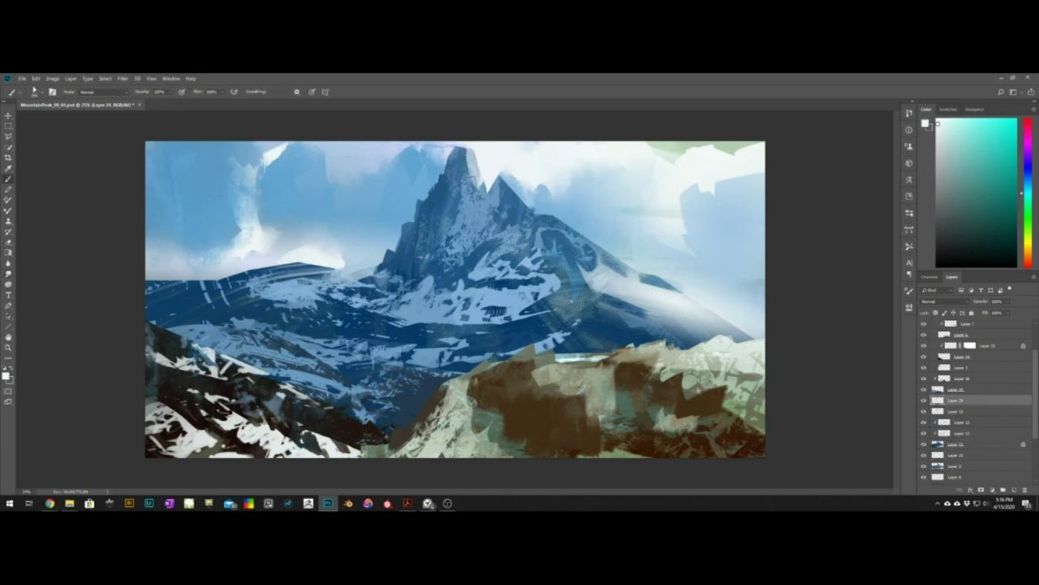
{"action": "key", "text": "r"}
{"action": "mouse_move", "coordinate": [472, 149]}
{"action": "left_mouse_down"}
{"action": "mouse_move", "coordinate": [476, 187]}
{"action": "mouse_move", "coordinate": [468, 165]}
{"action": "mouse_move", "coordinate": [347, 172]}
{"action": "mouse_move", "coordinate": [344, 146]}
{"action": "mouse_move", "coordinate": [357, 149]}
{"action": "left_mouse_up"}
Refine the clouds around the summit with eraser and smudge strokes, and paint more white cloud across the upper-right sky
{"action": "key", "text": "e"}
{"action": "key", "text": "r"}
{"action": "key", "text": "b"}
{"action": "key", "text": "e"}
{"action": "key", "text": "r"}
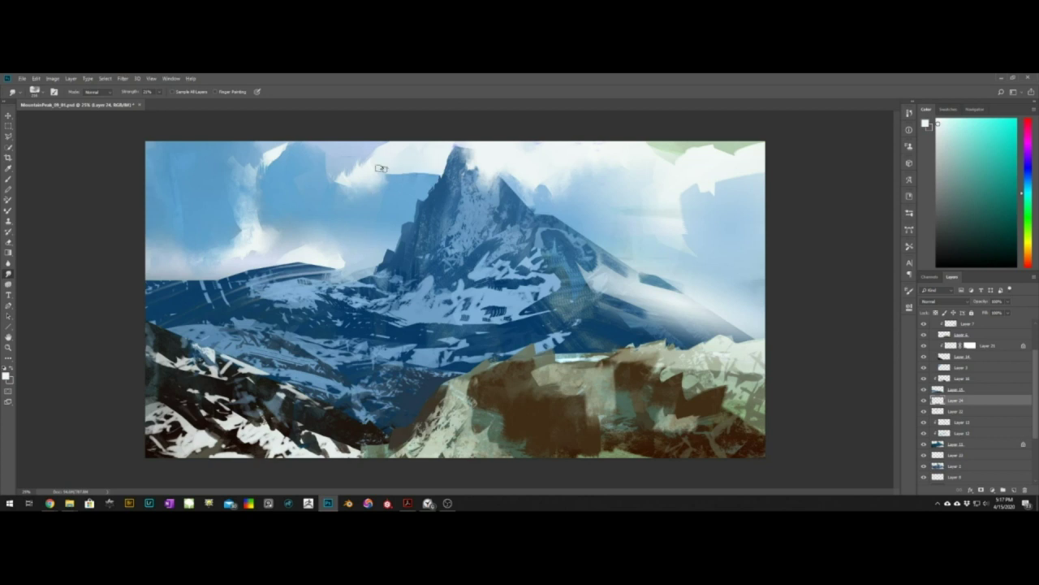
{"action": "key", "text": "b"}
{"action": "left_click_drag", "start_coordinate": [682, 151], "coordinate": [749, 153]}
Select the foreground hill's paint layer from the canvas and erase part of it on the hill's lower-left slope
{"action": "left_click", "coordinate": [454, 419], "text": "ctrl"}
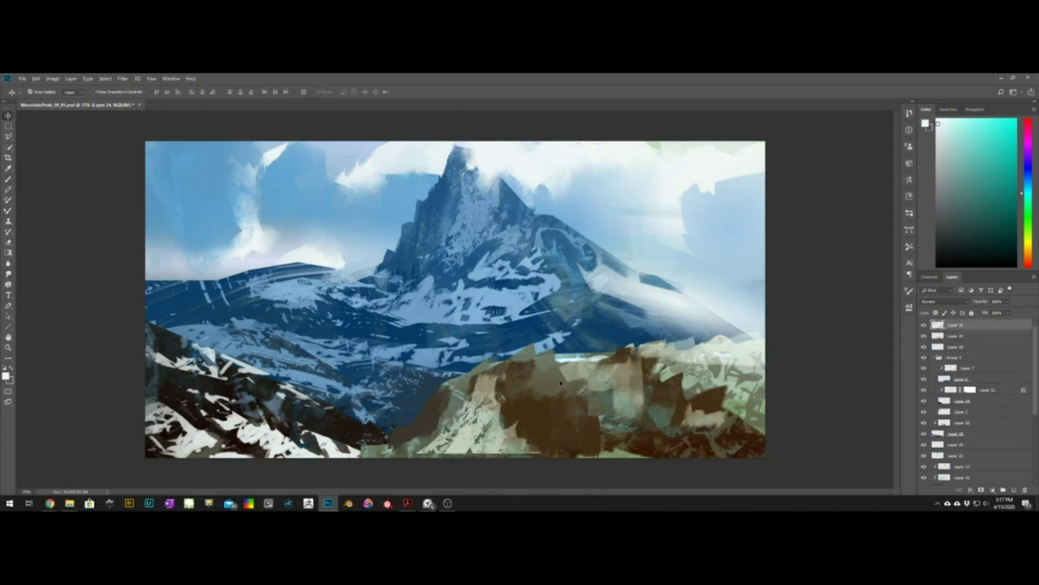
{"action": "key", "text": "e"}
{"action": "left_click_drag", "start_coordinate": [464, 435], "coordinate": [478, 452]}
Add a new layer and paint dark rock facets along the foreground hill's base and left side in sampled browns
{"action": "key", "text": "b"}
{"action": "key", "text": "ctrl+shift+alt+n"}
{"action": "left_click", "coordinate": [508, 397], "text": "alt"}
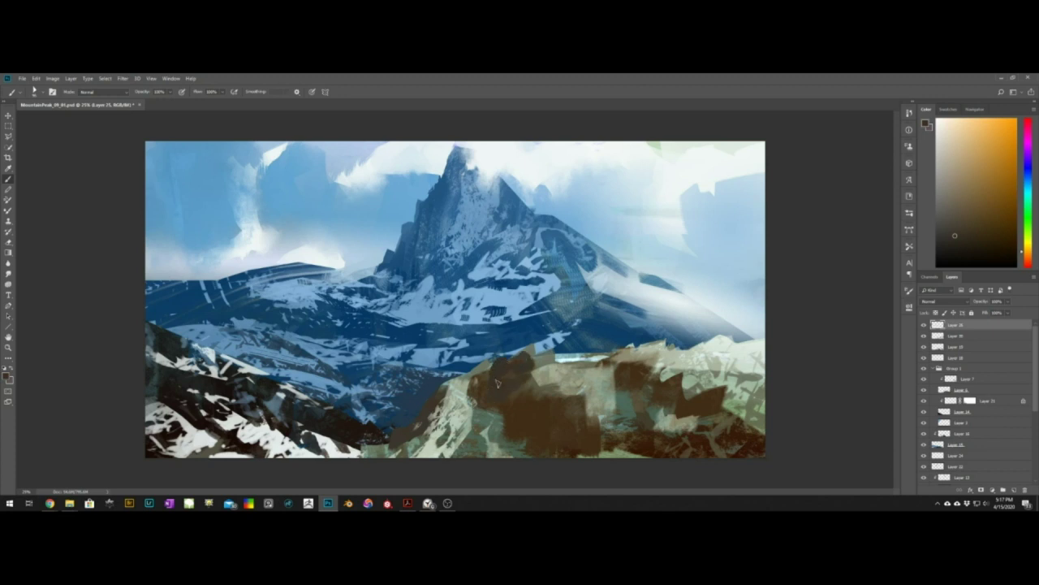
{"action": "left_click_drag", "start_coordinate": [560, 441], "coordinate": [563, 396]}
{"action": "left_click", "coordinate": [362, 429], "text": "alt"}
{"action": "left_click_drag", "start_coordinate": [364, 455], "coordinate": [375, 444]}
{"action": "left_click", "coordinate": [414, 437]}
{"action": "mouse_move", "coordinate": [562, 424]}
{"action": "left_mouse_down"}
{"action": "mouse_move", "coordinate": [560, 439]}
{"action": "mouse_move", "coordinate": [517, 446]}
{"action": "left_mouse_up"}
{"action": "left_click_drag", "start_coordinate": [637, 424], "coordinate": [635, 442]}
{"action": "right_click_drag", "start_coordinate": [579, 430], "coordinate": [558, 429], "text": "alt"}
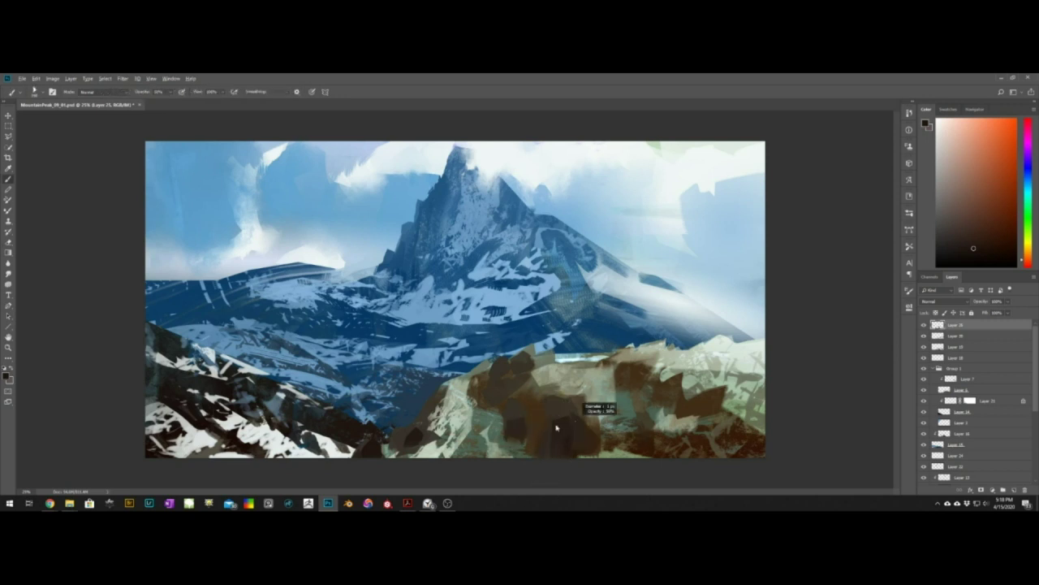
Switch brushes and paint light and dark rock planes in the middle of the foreground hill using sampled colors
{"action": "right_click", "coordinate": [601, 391]}
{"action": "key", "text": "F5"}
{"action": "left_click", "coordinate": [592, 423], "text": "alt"}
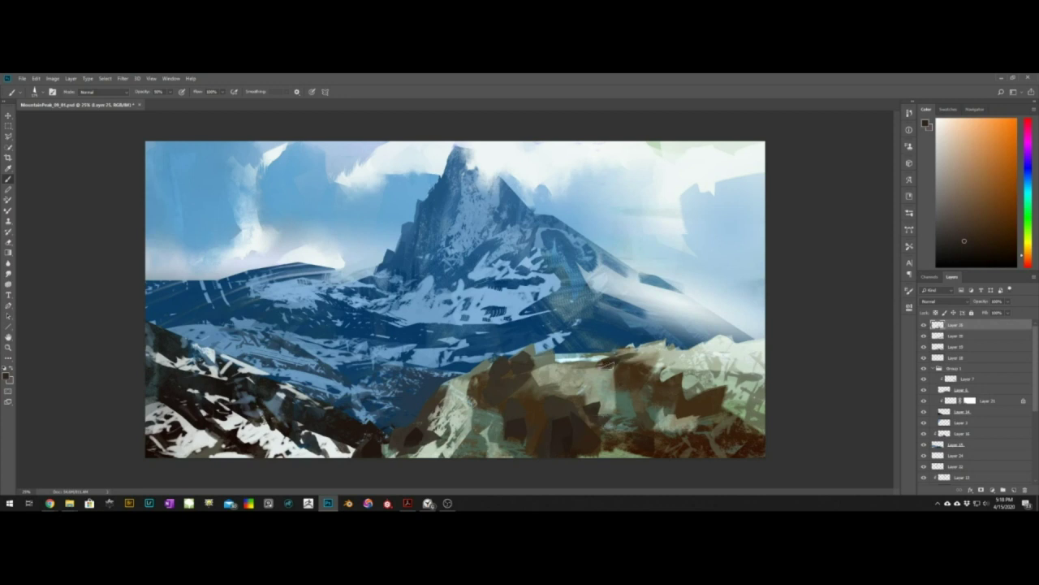
{"action": "left_click", "coordinate": [621, 386], "text": "alt"}
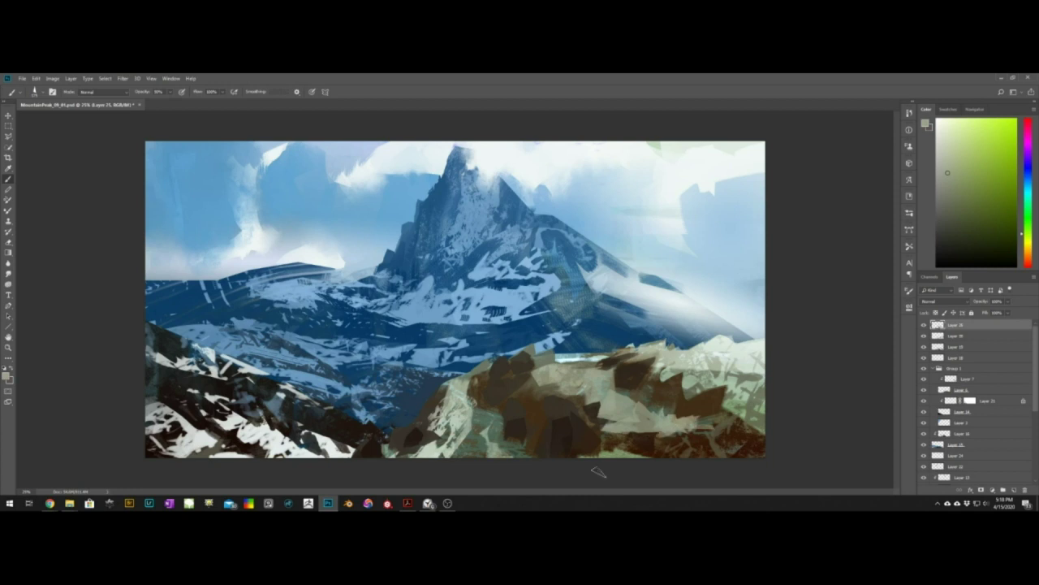
{"action": "left_click", "coordinate": [609, 430], "text": "alt"}
Choose a Hard Pastel on Canvas brush and paint rough dark strokes across the foreground hill's right side
{"action": "right_click", "coordinate": [647, 272]}
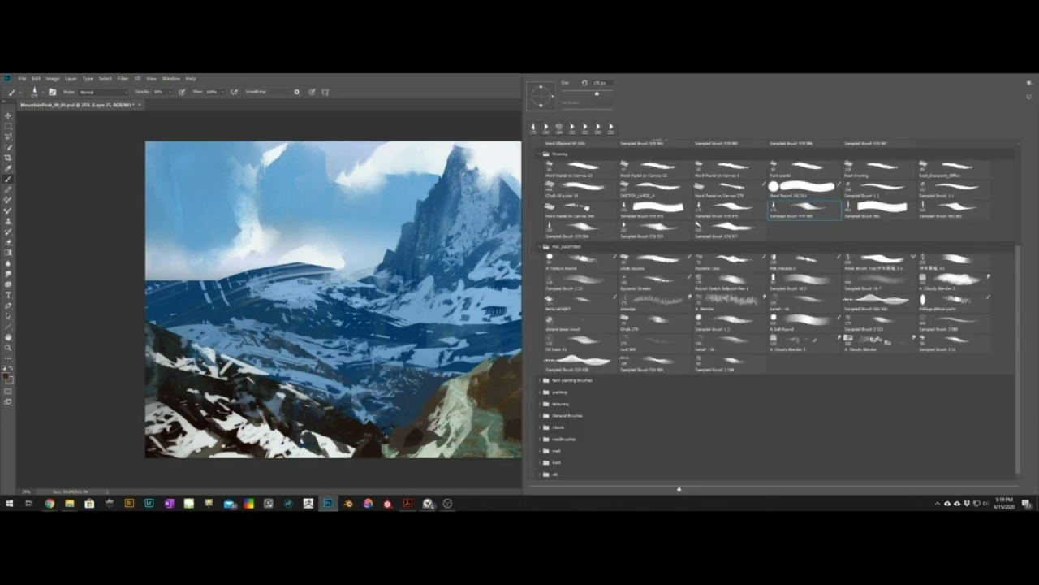
{"action": "double_click", "coordinate": [585, 208]}
{"action": "left_click_drag", "start_coordinate": [672, 410], "coordinate": [753, 363]}
{"action": "left_click_drag", "start_coordinate": [678, 389], "coordinate": [757, 361]}
{"action": "right_click", "coordinate": [785, 253]}
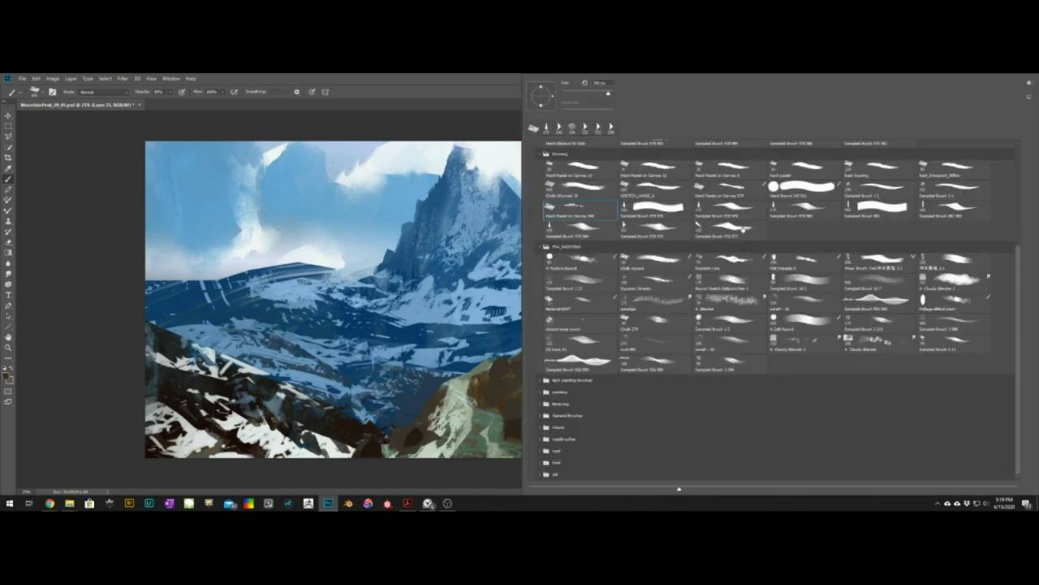
{"action": "left_click", "coordinate": [518, 364]}
Paint a sampled brown slope in the foreground's lower-right corner, trim it with the eraser, and add a new layer
{"action": "left_click", "coordinate": [715, 439], "text": "alt"}
{"action": "left_click_drag", "start_coordinate": [747, 402], "coordinate": [672, 427]}
{"action": "key", "text": "e"}
{"action": "key", "text": "b"}
{"action": "key", "text": "e"}
{"action": "left_click_drag", "start_coordinate": [739, 402], "coordinate": [674, 442]}
{"action": "key", "text": "ctrl+alt+shift+n"}
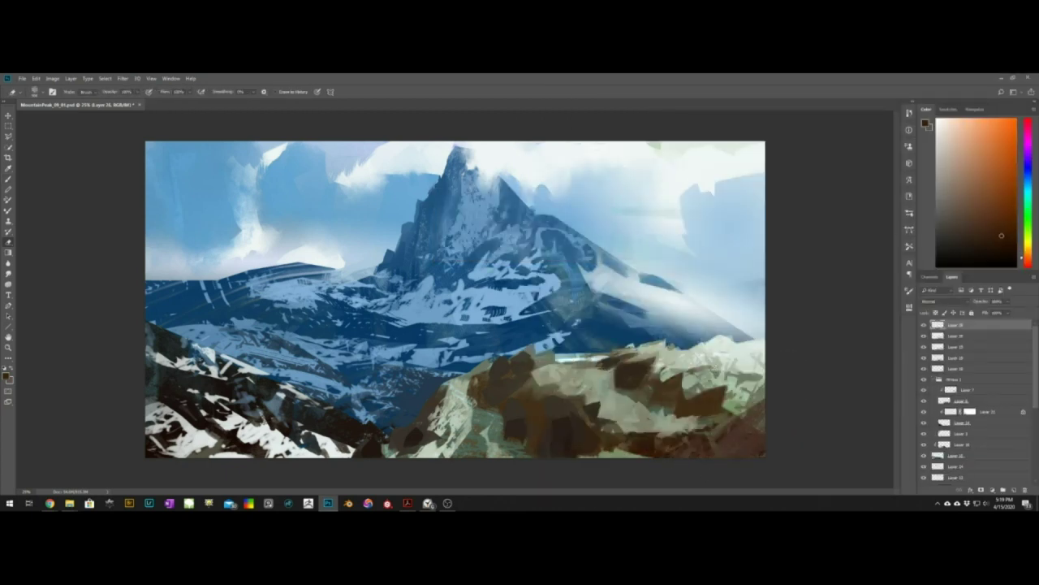
Try two different texture brushes with dark brown strokes on the foreground hill, undoing each stroke
{"action": "key", "text": "b"}
{"action": "right_click", "coordinate": [887, 197]}
{"action": "double_click", "coordinate": [954, 304]}
{"action": "left_click_drag", "start_coordinate": [586, 398], "coordinate": [573, 409]}
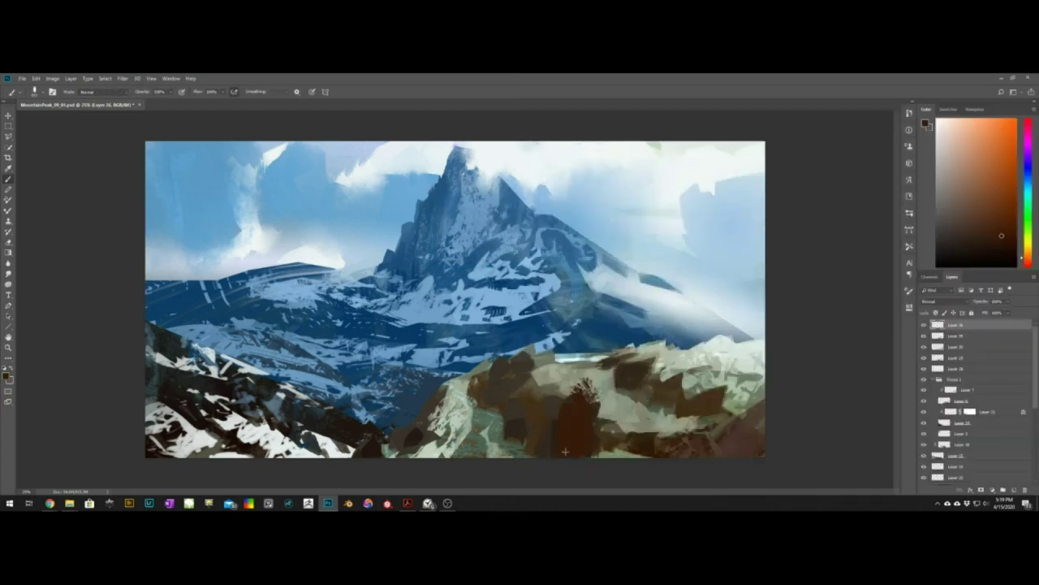
{"action": "key", "text": "ctrl+z"}
{"action": "right_click", "coordinate": [578, 403]}
{"action": "left_click_drag", "start_coordinate": [1019, 277], "coordinate": [1020, 228]}
{"action": "double_click", "coordinate": [881, 205]}
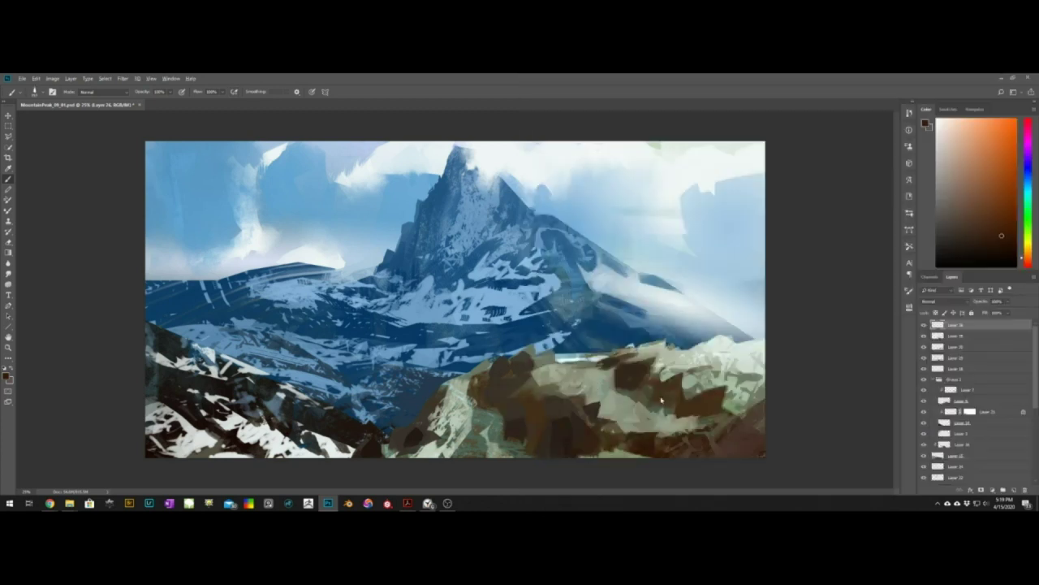
{"action": "left_click_drag", "start_coordinate": [710, 369], "coordinate": [676, 450]}
{"action": "key", "text": "ctrl+z"}
Choose another texture brush, paint sampled brown rock details along the hill's right slope, and thin them with the eraser
{"action": "right_click", "coordinate": [712, 362]}
{"action": "double_click", "coordinate": [650, 382]}
{"action": "left_click", "coordinate": [657, 386], "text": "alt"}
{"action": "left_click_drag", "start_coordinate": [705, 358], "coordinate": [659, 391]}
{"action": "left_click_drag", "start_coordinate": [755, 364], "coordinate": [707, 410]}
{"action": "key", "text": "e"}
{"action": "left_click_drag", "start_coordinate": [762, 383], "coordinate": [689, 392]}
{"action": "left_click_drag", "start_coordinate": [706, 405], "coordinate": [762, 399]}
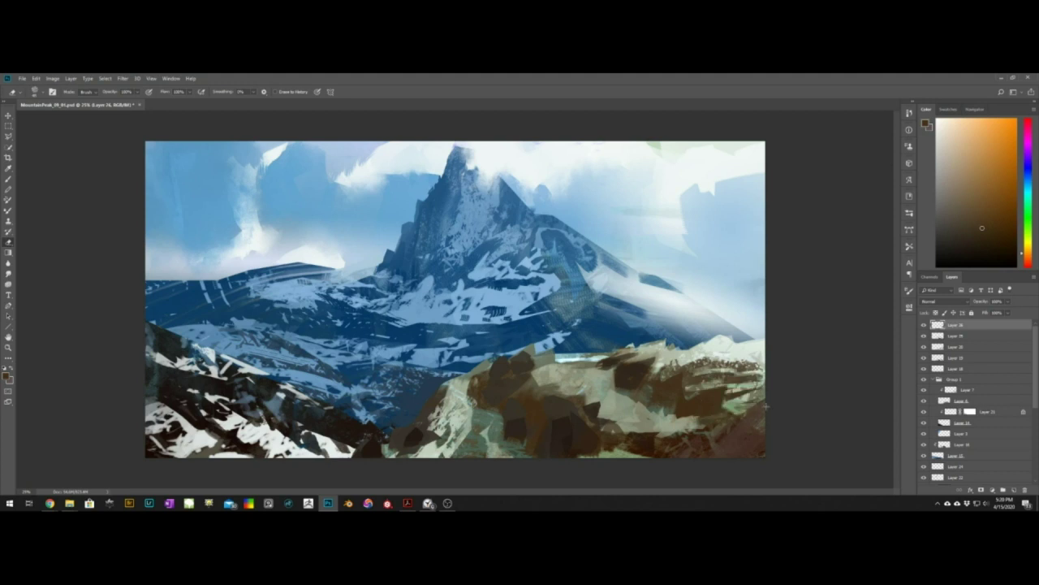
Paint the hill's upper-right ridge in a sampled color, clean its top edge with the eraser, and sample the ridge color
{"action": "key", "text": "b"}
{"action": "left_click", "coordinate": [649, 362], "text": "alt"}
{"action": "left_click_drag", "start_coordinate": [622, 362], "coordinate": [666, 345]}
{"action": "key", "text": "e"}
{"action": "mouse_move", "coordinate": [627, 355]}
{"action": "left_mouse_down"}
{"action": "mouse_move", "coordinate": [638, 368]}
{"action": "mouse_move", "coordinate": [733, 339]}
{"action": "mouse_move", "coordinate": [764, 342]}
{"action": "left_mouse_up"}
{"action": "key", "text": "b"}
{"action": "left_click", "coordinate": [731, 353], "text": "alt"}
Add a new layer above the right slope's haze and texture the slope in a sampled blue, softening it with the eraser
{"action": "key", "text": "v"}
{"action": "mouse_move", "coordinate": [667, 292]}
{"action": "left_mouse_down", "text": "ctrl"}
{"action": "mouse_move", "coordinate": [682, 299]}
{"action": "mouse_move", "coordinate": [684, 289]}
{"action": "mouse_move", "coordinate": [752, 335]}
{"action": "left_mouse_up", "text": "ctrl"}
{"action": "key", "text": "ctrl+alt+shift+n"}
{"action": "key", "text": "b"}
{"action": "left_click", "coordinate": [667, 312], "text": "alt"}
{"action": "key", "text": "e"}
{"action": "right_click_drag", "start_coordinate": [686, 321], "coordinate": [727, 306], "text": "alt"}
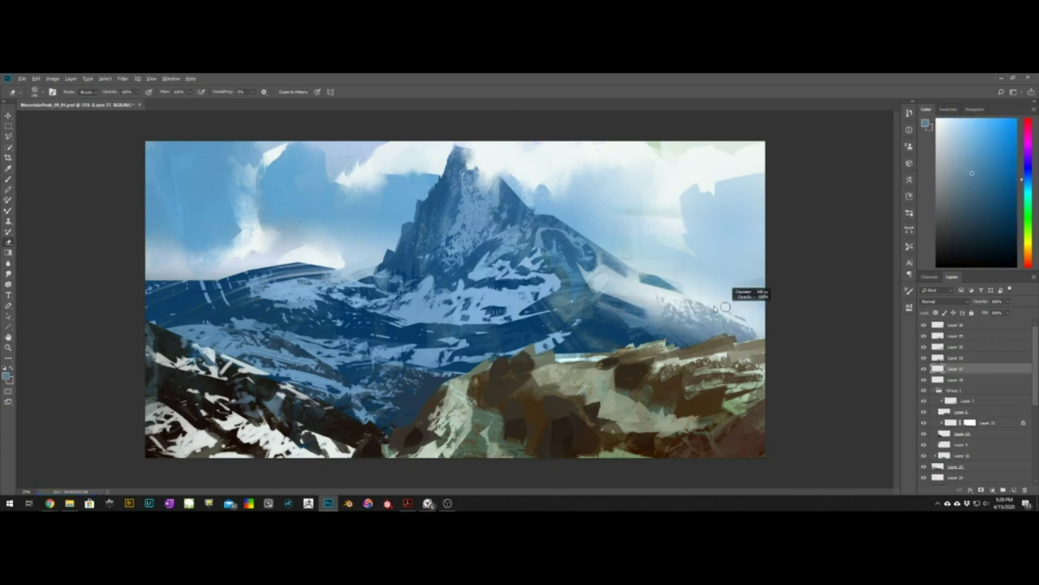
Paint dark rock shapes at the base of the mountain's right slope in a sampled dark blue
{"action": "key", "text": "b"}
{"action": "left_click", "coordinate": [652, 335], "text": "alt"}
{"action": "right_click_drag", "start_coordinate": [649, 340], "coordinate": [711, 328], "text": "alt"}
{"action": "left_click_drag", "start_coordinate": [640, 337], "coordinate": [680, 324]}
Switch to the Mixer Brush and resize it over the mountain's right slope for blending
{"action": "right_click", "coordinate": [689, 311]}
{"action": "left_click", "coordinate": [689, 315]}
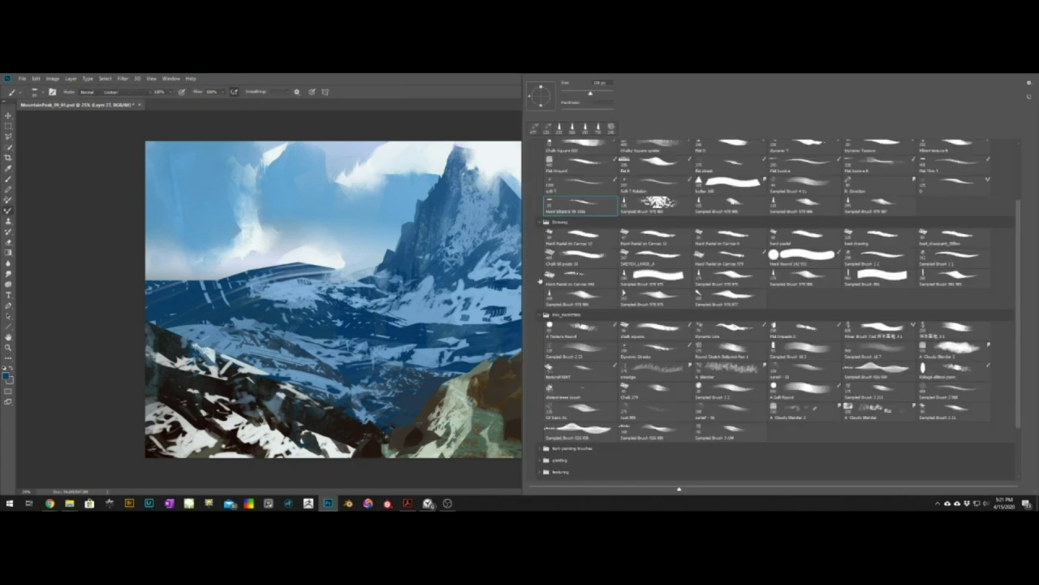
{"action": "key", "text": "Escape"}
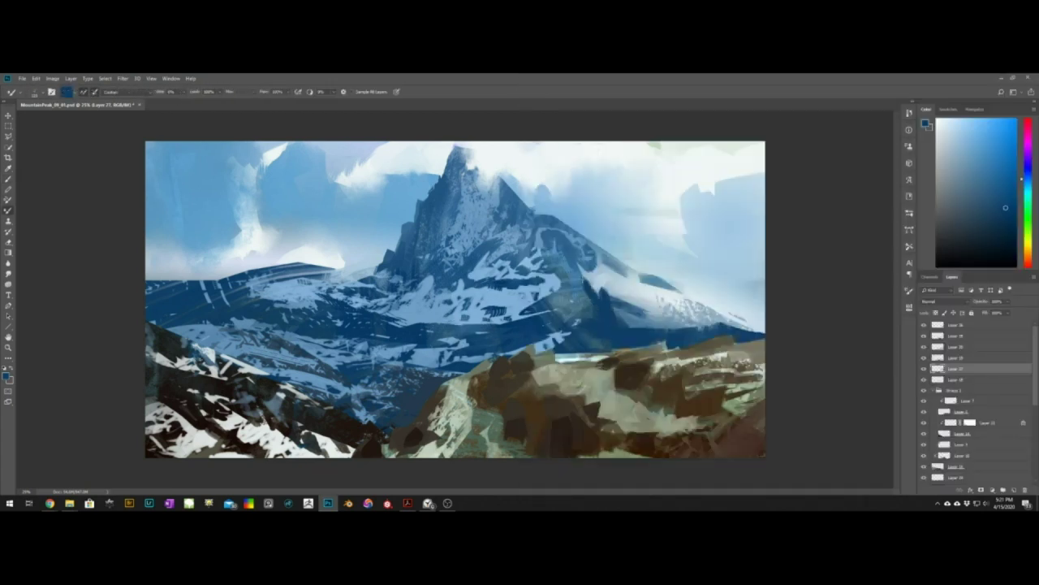
{"action": "right_click_drag", "start_coordinate": [573, 289], "coordinate": [579, 289], "text": "alt"}
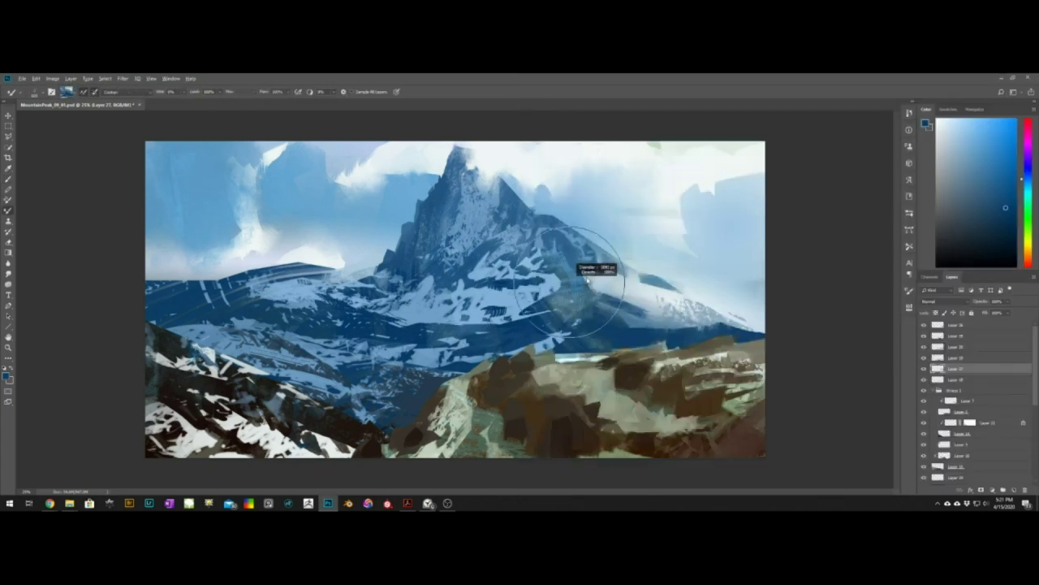
Blend dark rock strokes down the ridge right of the peak, choose another brush preset, and save the document
{"action": "left_click_drag", "start_coordinate": [562, 240], "coordinate": [599, 314]}
{"action": "right_click_drag", "start_coordinate": [580, 271], "coordinate": [586, 276], "text": "alt"}
{"action": "key", "text": "b"}
{"action": "right_click", "coordinate": [638, 301]}
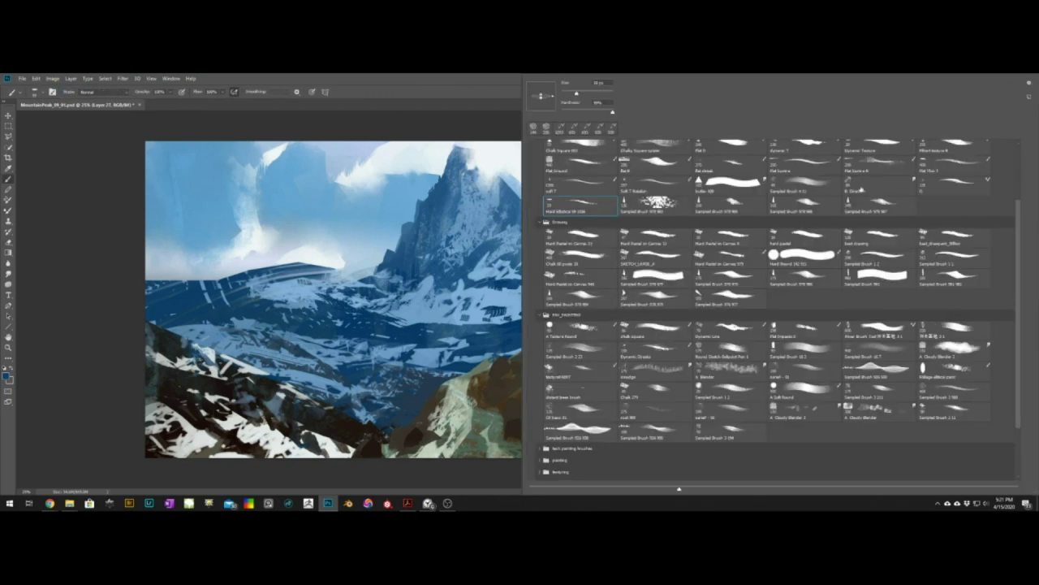
{"action": "double_click", "coordinate": [886, 208]}
{"action": "right_click", "coordinate": [569, 276]}
{"action": "double_click", "coordinate": [879, 207]}
{"action": "right_click", "coordinate": [528, 285]}
{"action": "double_click", "coordinate": [731, 207]}
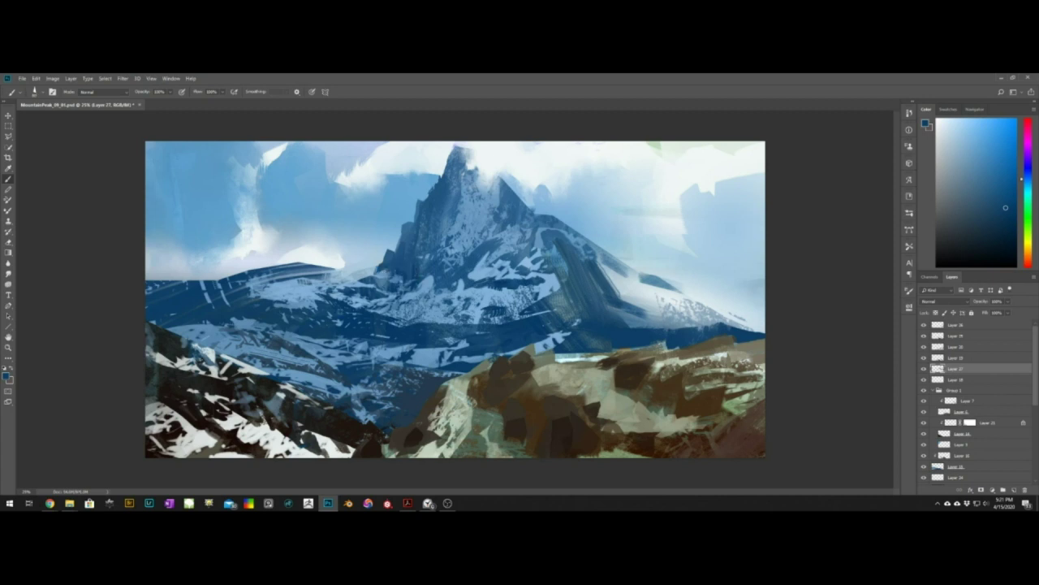
{"action": "key", "text": "ctrl+s"}
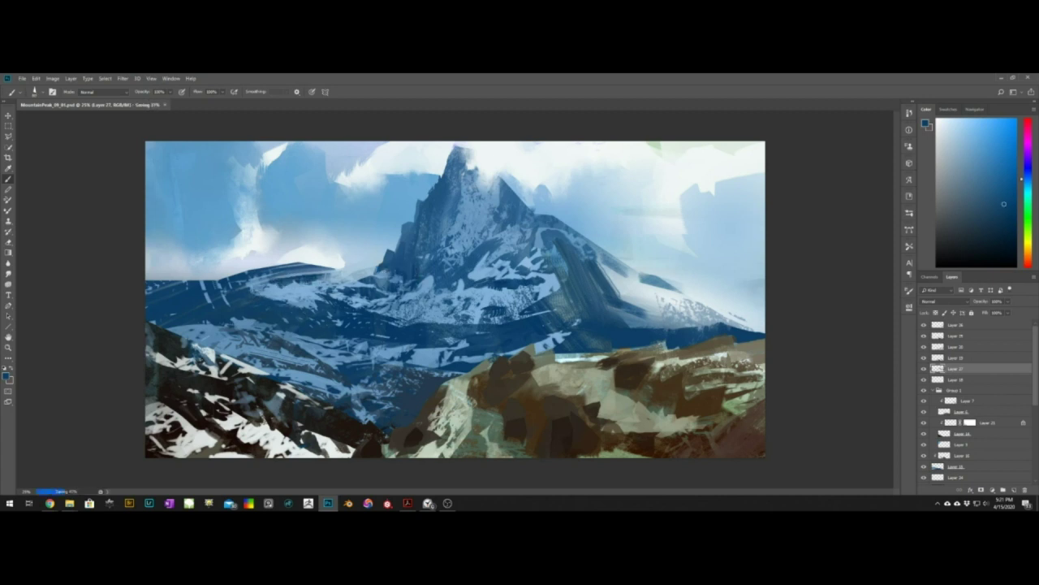
Repaint the distant ridge left of the peak with sampled blues, softening its straight top edge and covering the pale streaks
{"action": "left_click_drag", "start_coordinate": [203, 282], "coordinate": [191, 296]}
{"action": "mouse_move", "coordinate": [146, 280]}
{"action": "left_mouse_down"}
{"action": "mouse_move", "coordinate": [200, 281]}
{"action": "mouse_move", "coordinate": [199, 294]}
{"action": "mouse_move", "coordinate": [242, 304]}
{"action": "left_mouse_up"}
{"action": "left_click", "coordinate": [193, 282], "text": "alt"}
{"action": "right_click_drag", "start_coordinate": [234, 293], "coordinate": [231, 293], "text": "alt"}
{"action": "left_click", "coordinate": [219, 286], "text": "alt"}
{"action": "left_click_drag", "start_coordinate": [206, 288], "coordinate": [223, 300]}
{"action": "left_click_drag", "start_coordinate": [194, 285], "coordinate": [211, 299]}
{"action": "left_click_drag", "start_coordinate": [222, 294], "coordinate": [233, 301]}
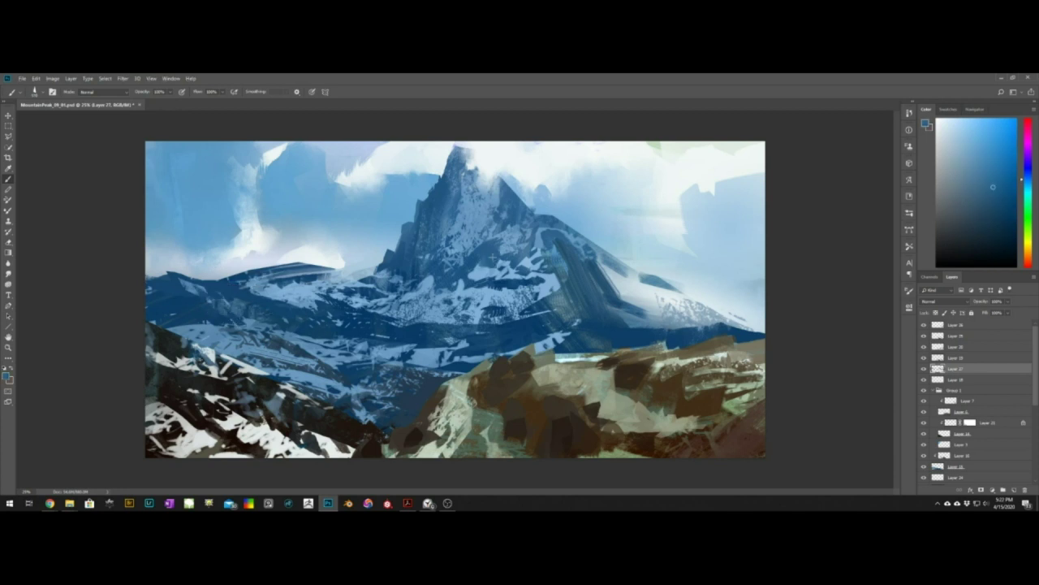
Create a new layer and extend the peak's dark blue rock down its left flank with a sampled color
{"action": "key", "text": "ctrl+shift+n"}
{"action": "key", "text": "Return"}
{"action": "left_click", "coordinate": [407, 260], "text": "alt"}
{"action": "left_click_drag", "start_coordinate": [432, 259], "coordinate": [444, 218]}
{"action": "right_click_drag", "start_coordinate": [449, 205], "coordinate": [446, 205], "text": "alt"}
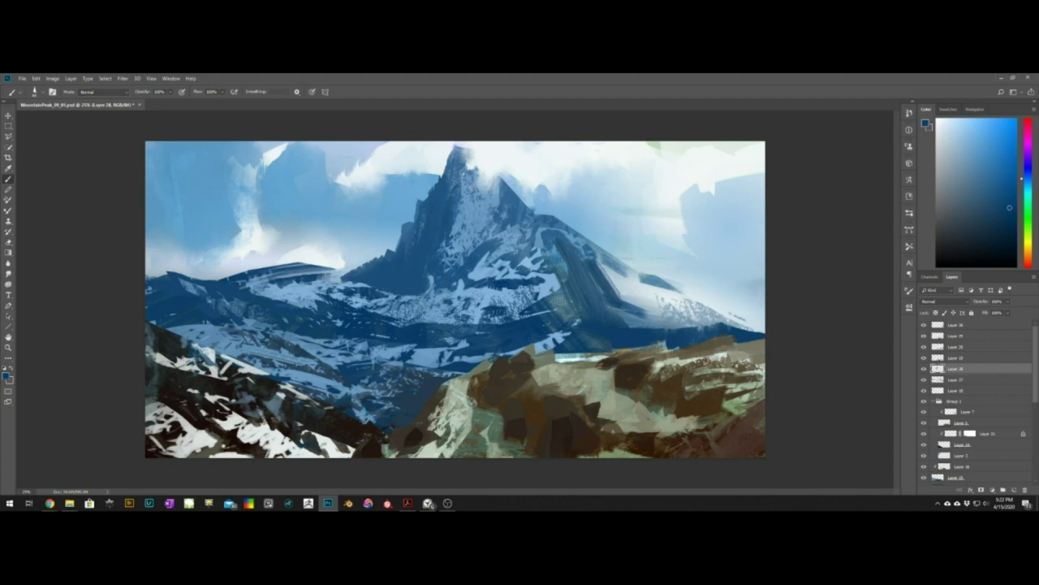
Add pale blue snow texture to the valley on a new clipped layer and adjust that layer's blending sliders
{"action": "key", "text": "v"}
{"action": "left_click", "coordinate": [1005, 481]}
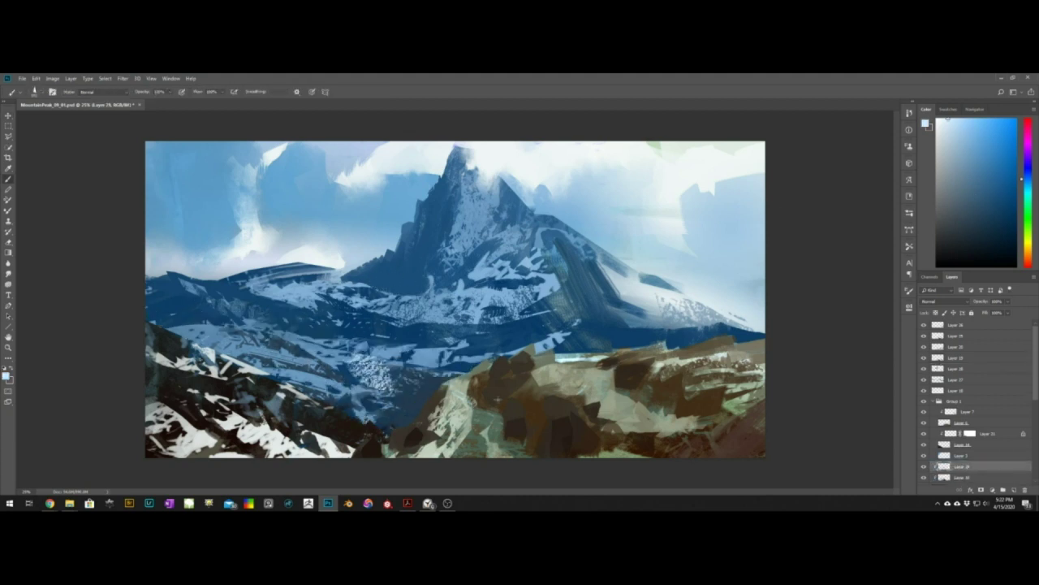
{"action": "double_click", "coordinate": [945, 468]}
{"action": "left_click_drag", "start_coordinate": [829, 265], "coordinate": [874, 265]}
{"action": "left_click", "coordinate": [1005, 125]}
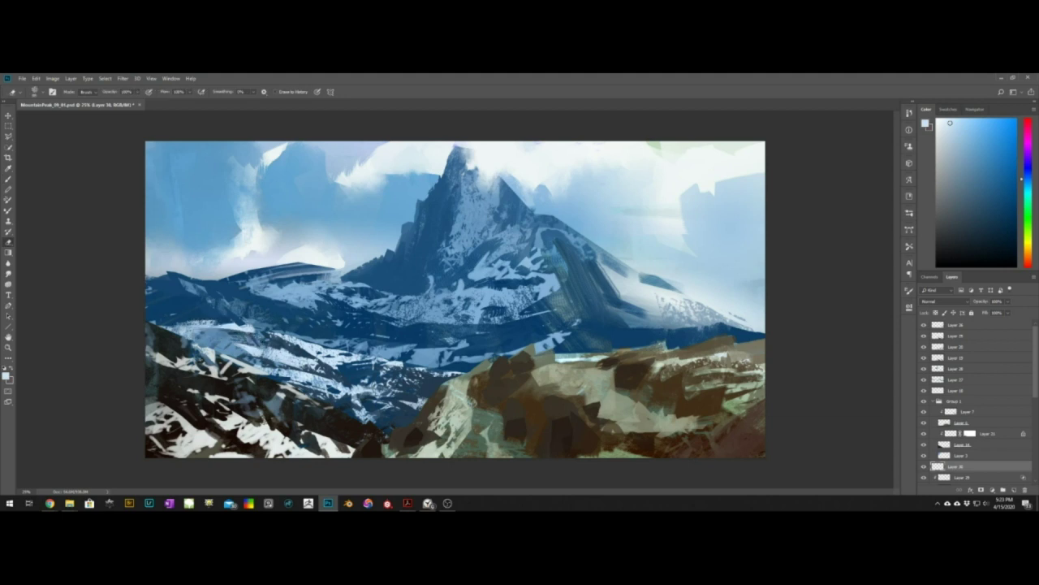
Add Levels and Hue/Saturation adjustment layers at the top of the stack, shifting a Levels slider
{"action": "key", "text": "v"}
{"action": "left_click", "coordinate": [747, 272]}
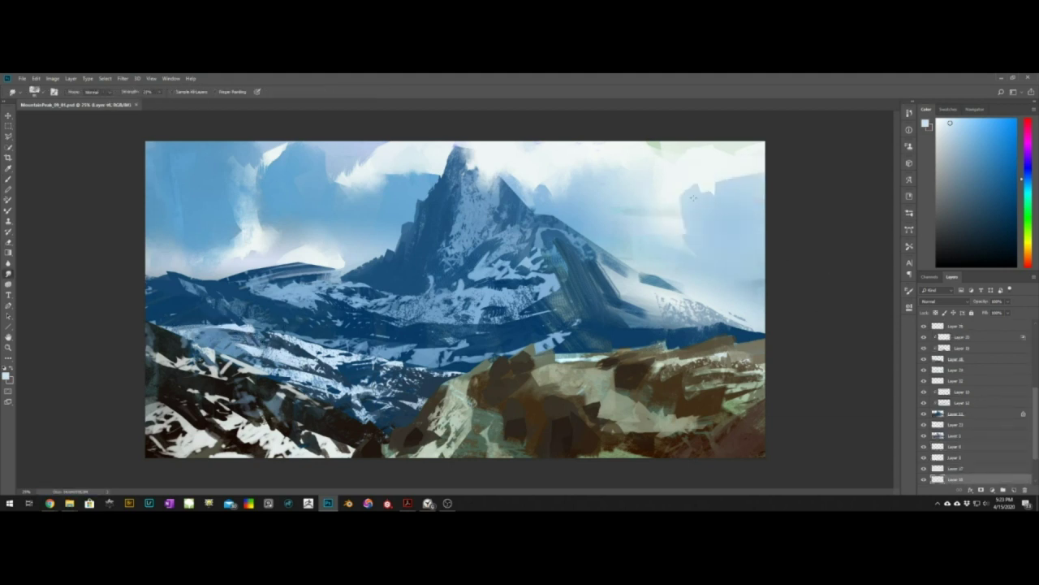
{"action": "left_click", "coordinate": [591, 382]}
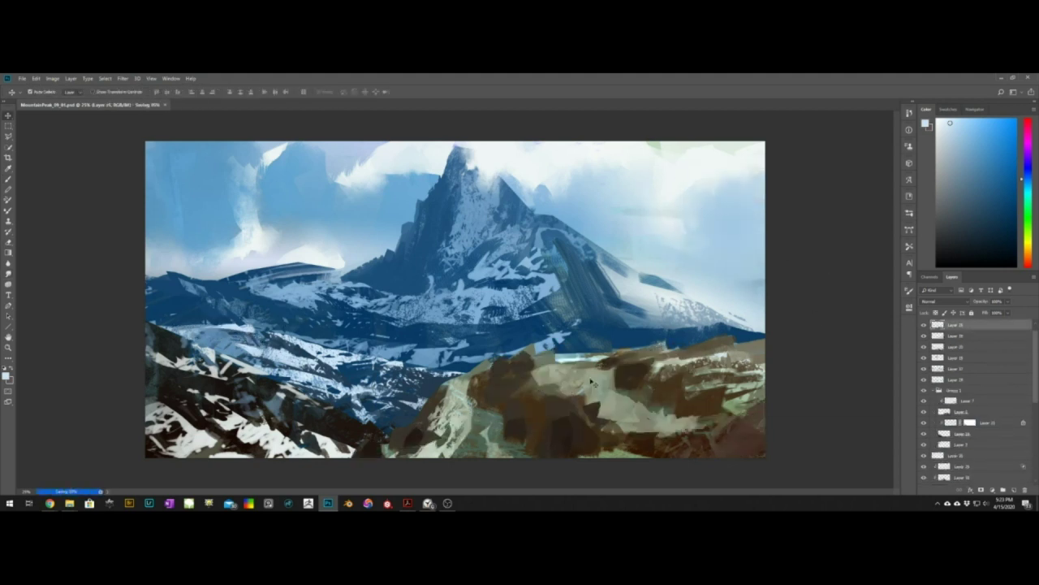
{"action": "left_click", "coordinate": [992, 490]}
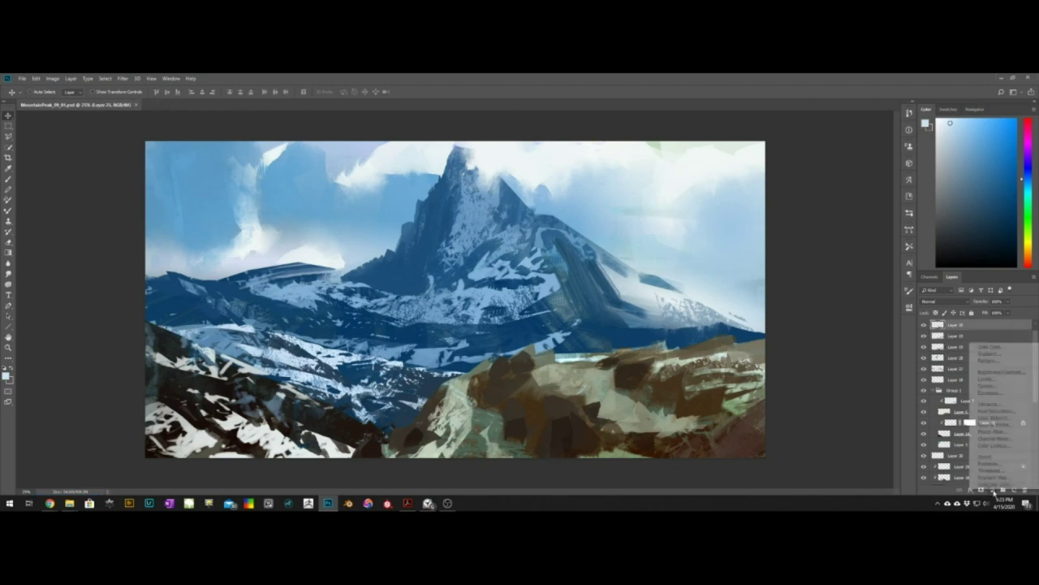
{"action": "left_click", "coordinate": [993, 380]}
{"action": "left_click_drag", "start_coordinate": [858, 389], "coordinate": [885, 390]}
{"action": "left_click", "coordinate": [992, 490]}
{"action": "left_click", "coordinate": [994, 412]}
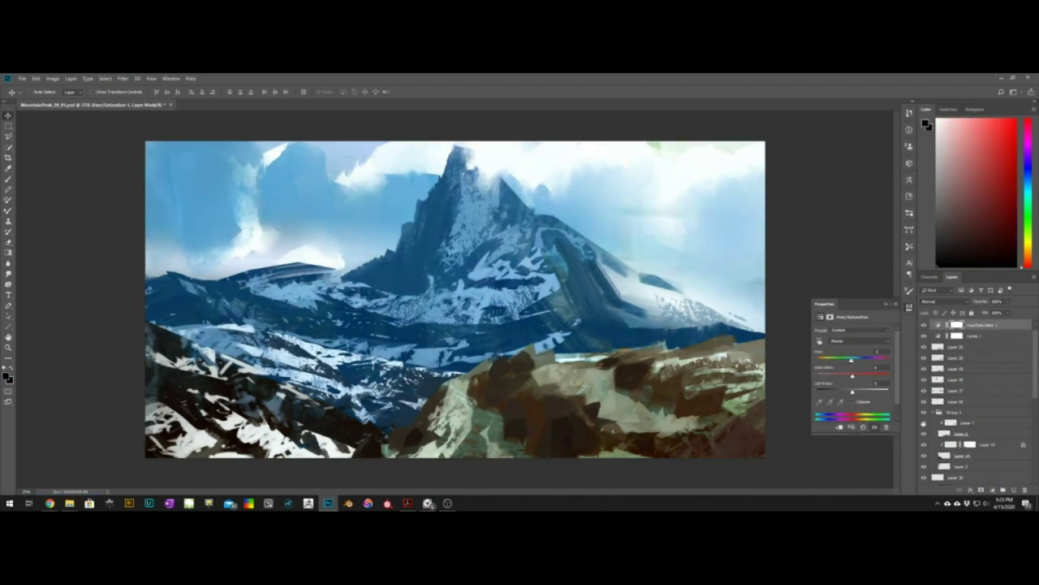
Add a Color Lookup adjustment layer, go through the 3DLUT presets to a warm look, and compare the painting without it
{"action": "left_click", "coordinate": [992, 490]}
{"action": "left_click", "coordinate": [997, 446]}
{"action": "left_click", "coordinate": [869, 331]}
{"action": "left_click", "coordinate": [866, 350]}
{"action": "scroll", "coordinate": [872, 334], "scroll_direction": "down", "scroll_amount": 12}
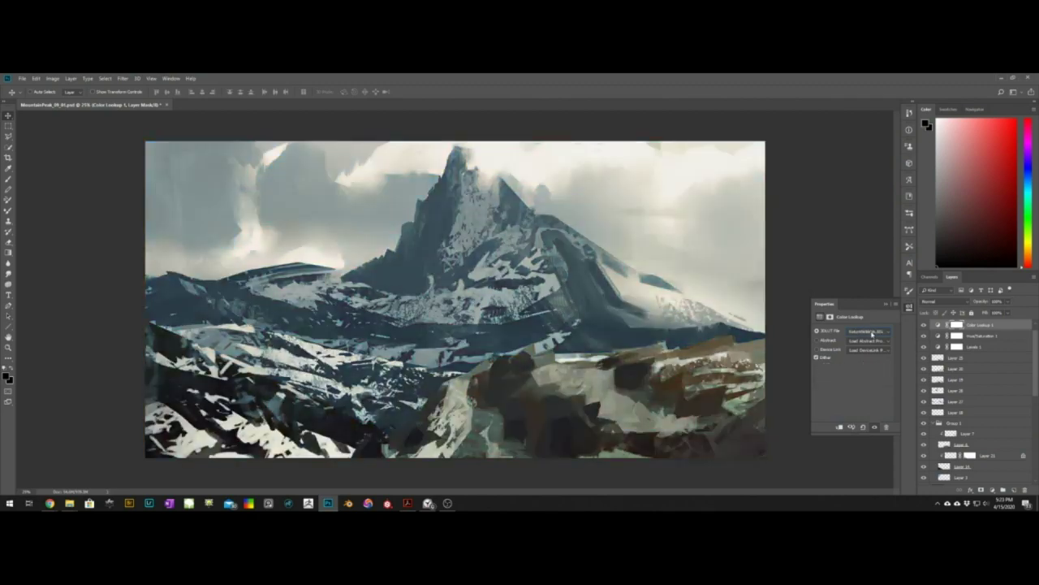
{"action": "scroll", "coordinate": [873, 333], "scroll_direction": "down", "scroll_amount": 5}
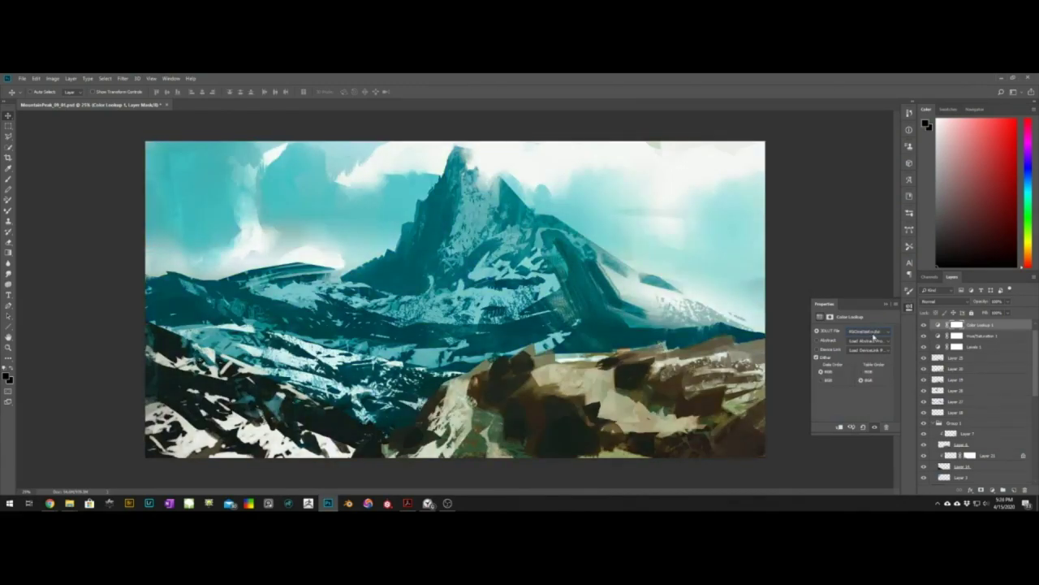
{"action": "scroll", "coordinate": [873, 335], "scroll_direction": "down", "scroll_amount": 4}
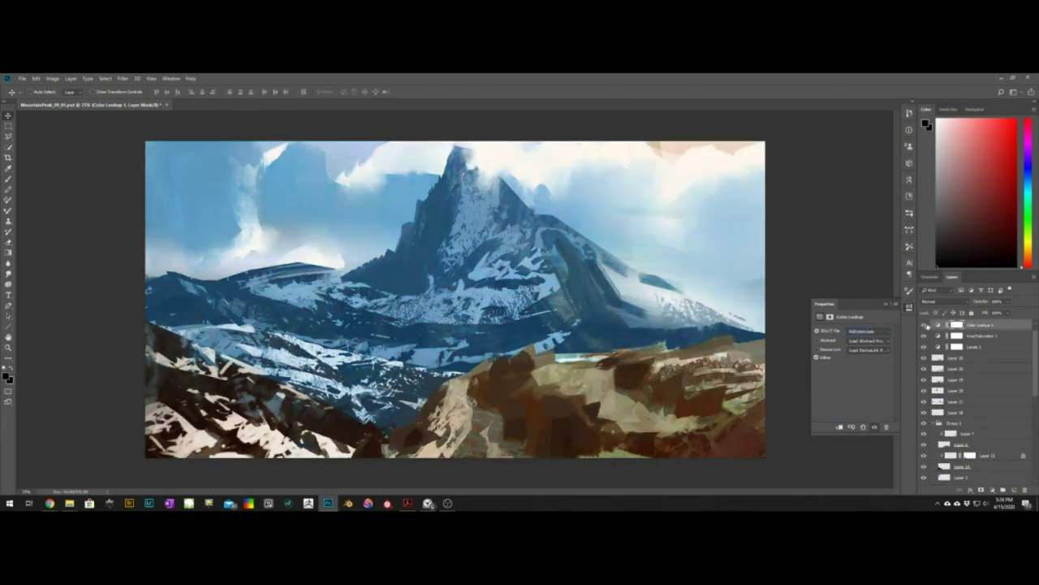
{"action": "left_click", "coordinate": [924, 325]}
{"action": "left_click", "coordinate": [924, 325]}
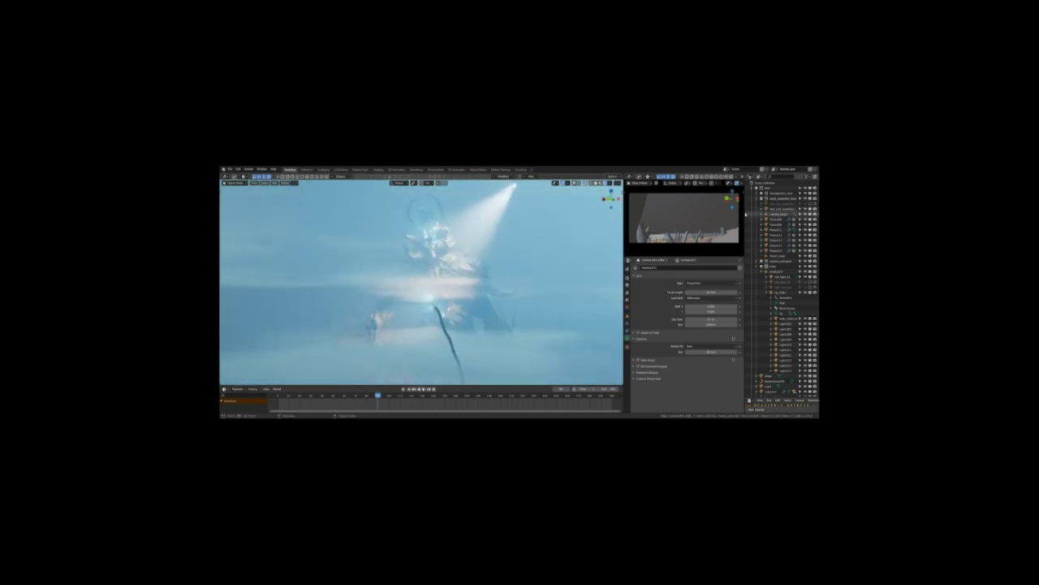
Switch to Blender and filter the scene outliner for "camera"
{"action": "left_click", "coordinate": [778, 177]}
{"action": "type", "text": "camera"}
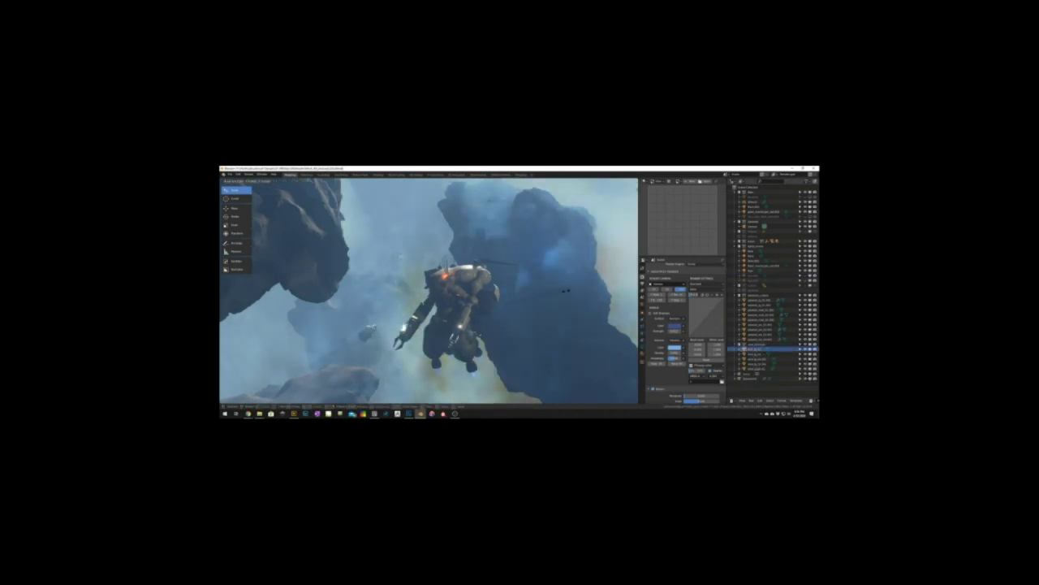
{"action": "left_click_drag", "start_coordinate": [524, 394], "coordinate": [551, 393]}
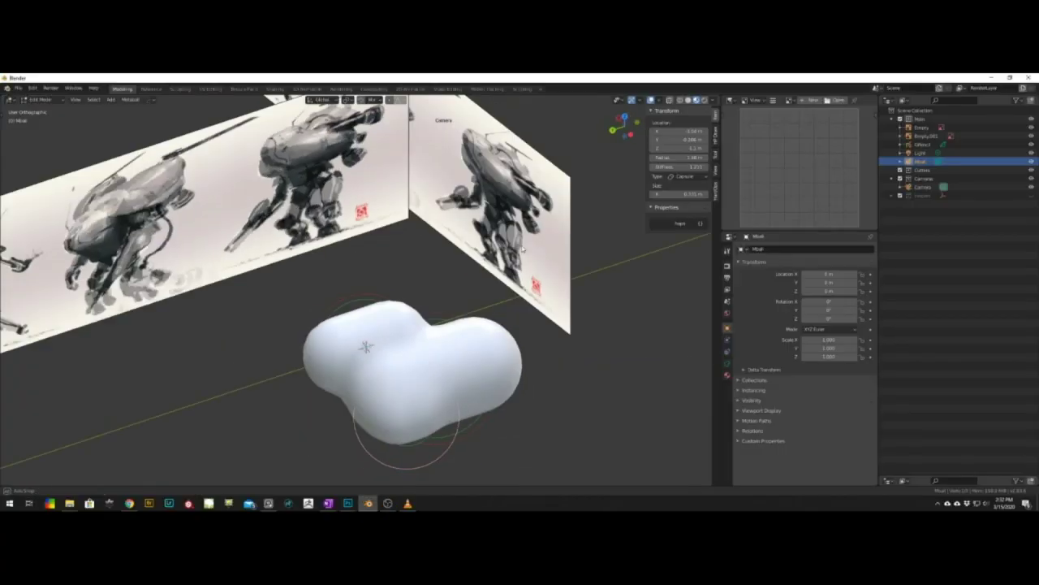
Move the selected metaball element of the body along the global Y and Z axes
{"action": "middle_click_drag", "start_coordinate": [524, 249], "coordinate": [414, 297]}
{"action": "key", "text": "g"}
{"action": "key", "text": "y"}
{"action": "left_click", "coordinate": [381, 325]}
{"action": "key", "text": "g"}
{"action": "key", "text": "z"}
Resize the metaball element along Y and uniformly, and undo the last change
{"action": "key", "text": "s"}
{"action": "key", "text": "y"}
{"action": "left_click", "coordinate": [424, 314]}
{"action": "key", "text": "s"}
{"action": "left_click", "coordinate": [451, 303]}
{"action": "left_click", "coordinate": [448, 292]}
{"action": "key", "text": "ctrl+z"}
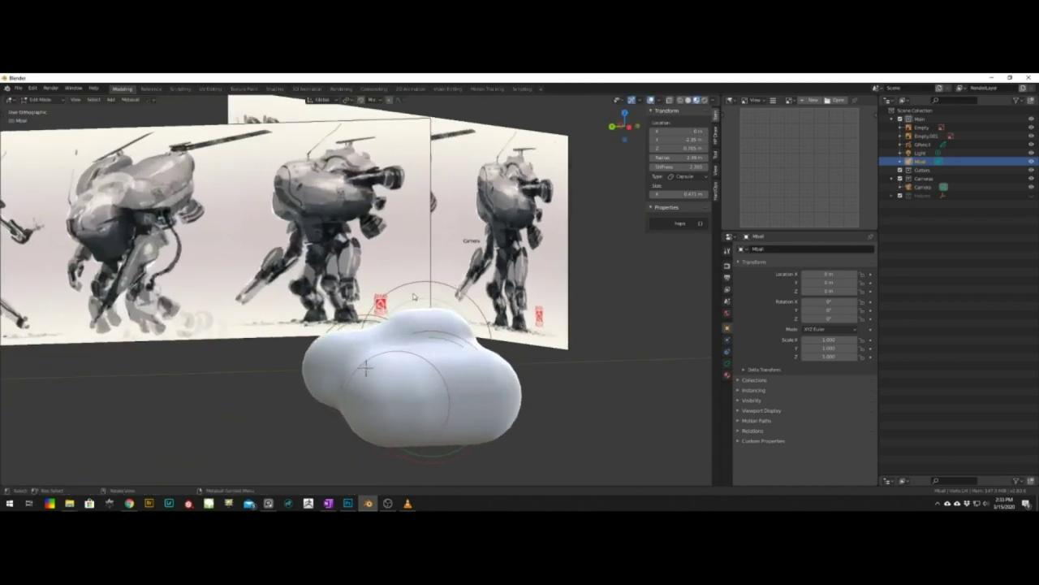
Change the upper metaball element's type to Ball and adjust the stiffness of the rear element
{"action": "left_click", "coordinate": [472, 326]}
{"action": "middle_click_drag", "start_coordinate": [471, 325], "coordinate": [437, 300]}
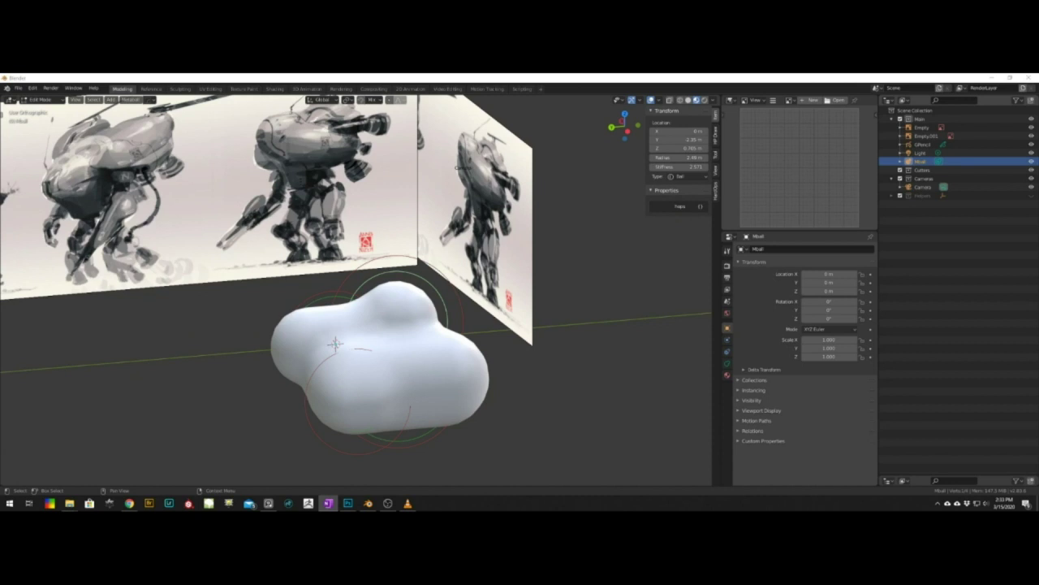
{"action": "middle_click_drag", "start_coordinate": [341, 300], "coordinate": [357, 322]}
{"action": "left_click", "coordinate": [344, 305]}
{"action": "key", "text": "q"}
{"action": "left_click", "coordinate": [372, 380]}
{"action": "middle_click_drag", "start_coordinate": [371, 380], "coordinate": [368, 315]}
{"action": "right_click", "coordinate": [451, 286]}
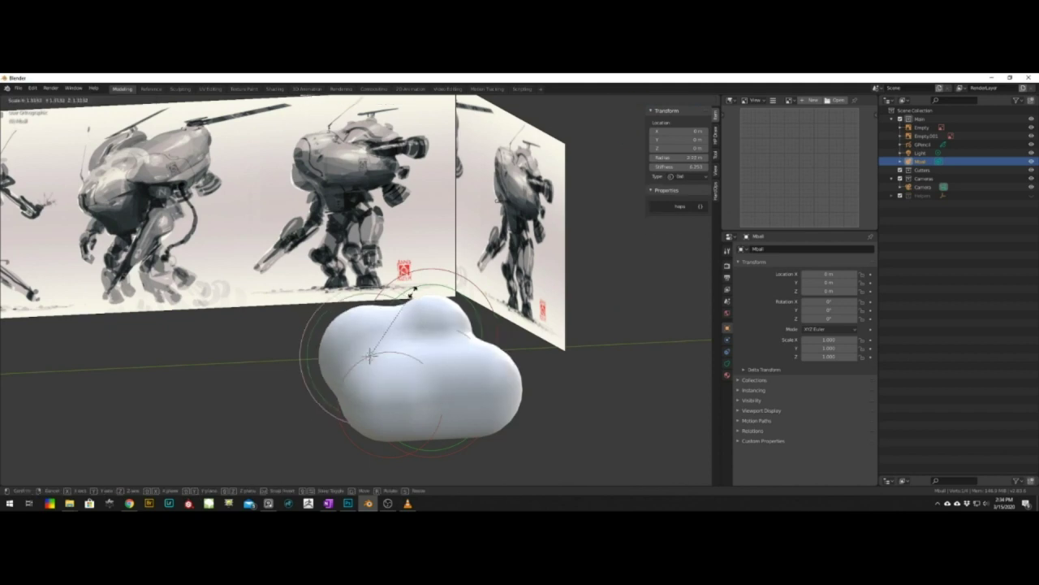
Scale the rear ball element by about 1.5 and resize the neighbouring body element
{"action": "left_click", "coordinate": [412, 293]}
{"action": "middle_click_drag", "start_coordinate": [412, 293], "coordinate": [406, 316]}
{"action": "left_click", "coordinate": [448, 345]}
{"action": "key", "text": "s"}
{"action": "middle_click_drag", "start_coordinate": [454, 276], "coordinate": [439, 341], "text": "shift"}
{"action": "left_click", "coordinate": [497, 317]}
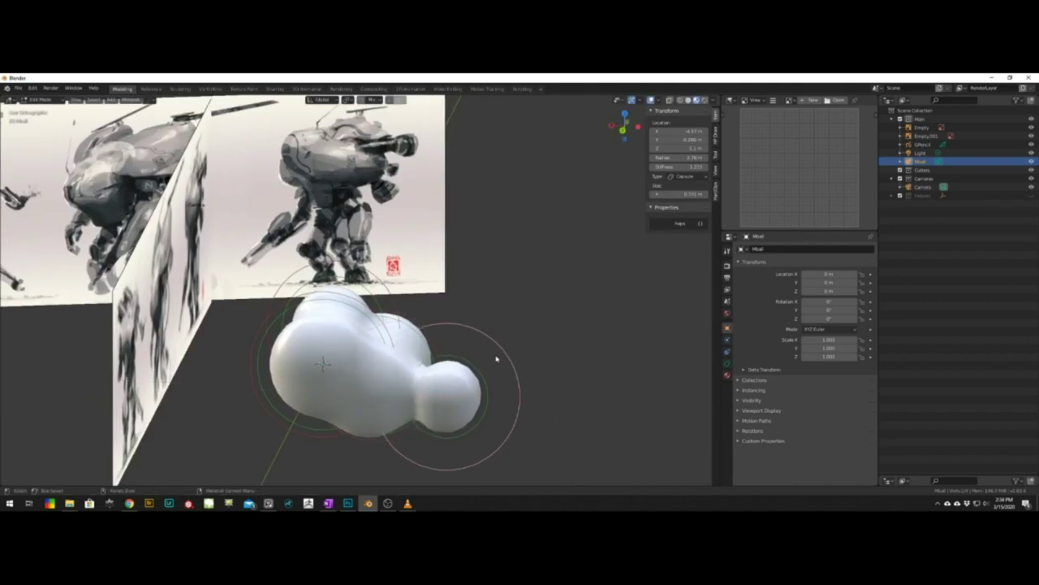
Delete the small capsule element protruding from the side of the body
{"action": "middle_click_drag", "start_coordinate": [497, 358], "coordinate": [442, 334]}
{"action": "key", "text": "x"}
{"action": "left_click", "coordinate": [415, 390]}
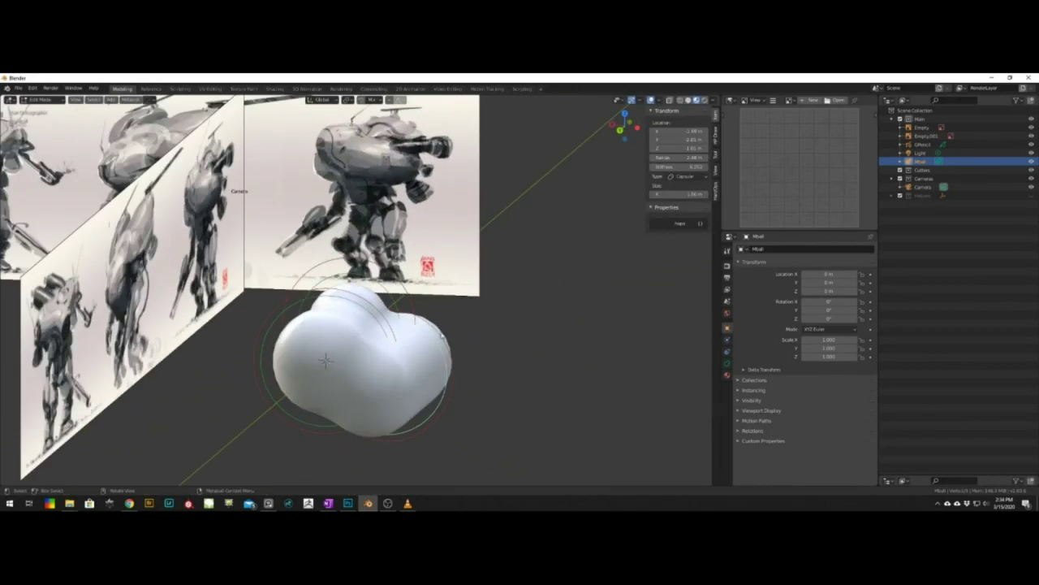
Scale the front body element uniformly and along the Z axis
{"action": "key", "text": "ctrl+grave"}
{"action": "left_click", "coordinate": [448, 400]}
{"action": "key", "text": "s"}
{"action": "middle_click_drag", "start_coordinate": [421, 370], "coordinate": [463, 339]}
{"action": "left_click", "coordinate": [484, 345]}
{"action": "key", "text": "s"}
{"action": "key", "text": "z"}
{"action": "left_click", "coordinate": [460, 302]}
Duplicate the metaball element straight down along Z and change the copy's type to Ellipsoid
{"action": "left_click", "coordinate": [467, 243]}
{"action": "key", "text": "shift+d"}
{"action": "key", "text": "z"}
{"action": "left_click", "coordinate": [455, 389]}
{"action": "key", "text": "q"}
{"action": "left_click", "coordinate": [462, 419]}
Stretch the lower ellipsoid element along Z and rotate it beneath the body
{"action": "middle_click_drag", "start_coordinate": [459, 378], "coordinate": [423, 345]}
{"action": "key", "text": "s"}
{"action": "key", "text": "z"}
{"action": "left_click", "coordinate": [509, 349]}
{"action": "key", "text": "r"}
{"action": "left_click", "coordinate": [512, 325]}
Bring up the metaball properties and move the lower ellipsoid element down along Z
{"action": "key", "text": "q"}
{"action": "key", "text": "q"}
{"action": "mouse_move", "coordinate": [469, 293]}
{"action": "middle_mouse_down"}
{"action": "mouse_move", "coordinate": [439, 275]}
{"action": "mouse_move", "coordinate": [456, 285]}
{"action": "middle_mouse_up"}
{"action": "key", "text": "q"}
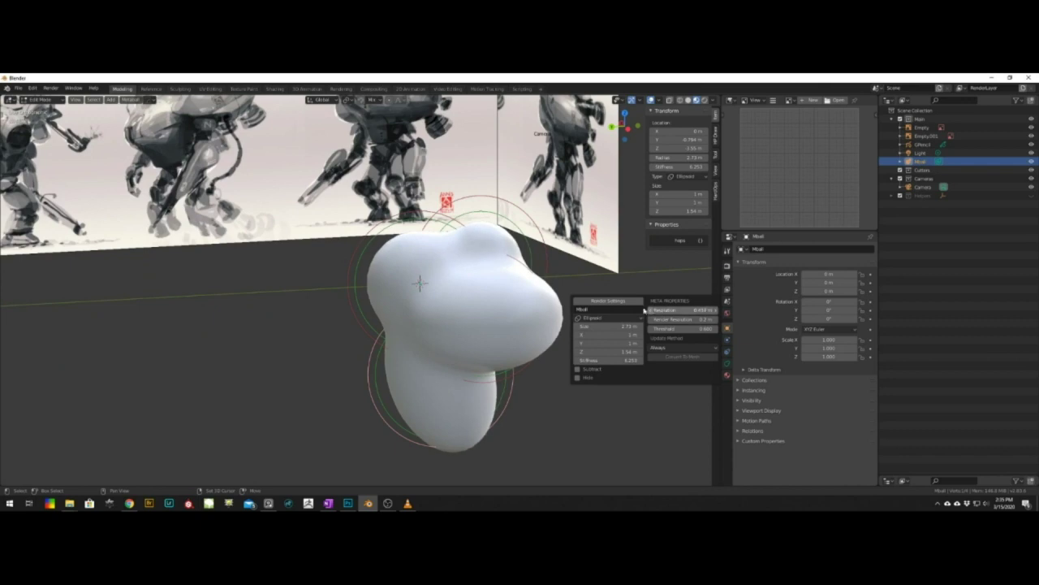
{"action": "middle_click_drag", "start_coordinate": [517, 327], "coordinate": [485, 332]}
{"action": "middle_click_drag", "start_coordinate": [461, 394], "coordinate": [489, 363], "text": "shift"}
{"action": "key", "text": "g"}
{"action": "key", "text": "z"}
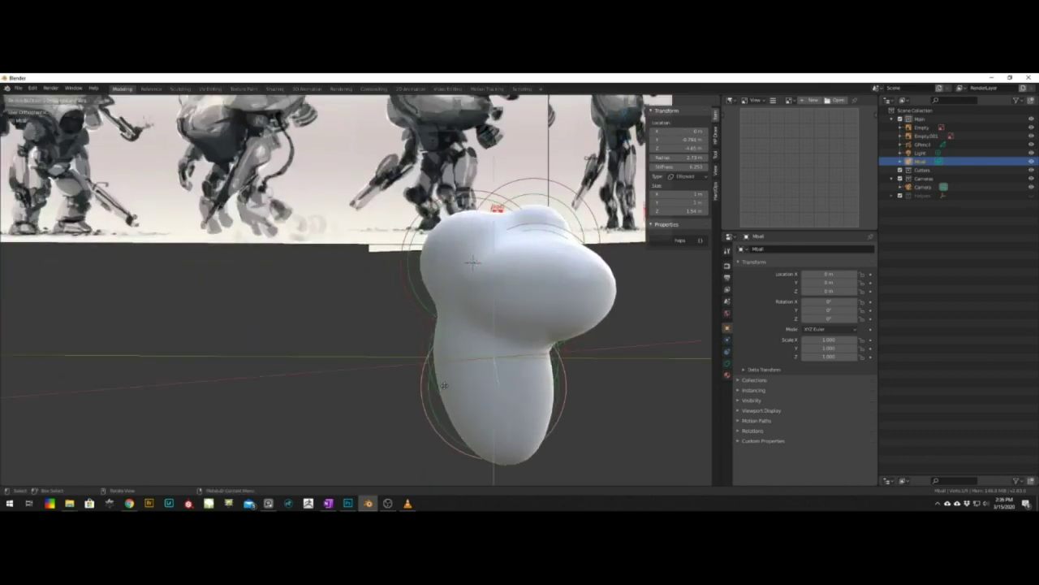
{"action": "left_click", "coordinate": [455, 406]}
Change the lowest metaball element's type to Cube and cancel its rotation
{"action": "key", "text": "q"}
{"action": "left_click", "coordinate": [515, 378]}
{"action": "left_click", "coordinate": [517, 440]}
{"action": "middle_click_drag", "start_coordinate": [519, 325], "coordinate": [587, 290]}
{"action": "key", "text": "r"}
{"action": "right_click", "coordinate": [625, 324]}
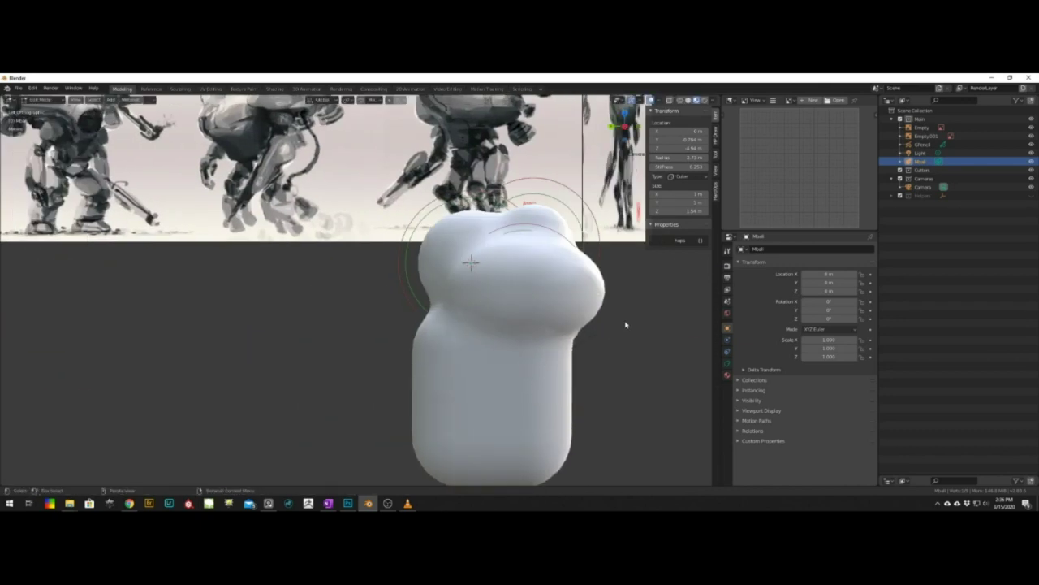
Scale the cube element at the bottom of the body twice and undo the deletion
{"action": "key", "text": "s"}
{"action": "left_click", "coordinate": [597, 337]}
{"action": "middle_click_drag", "start_coordinate": [597, 337], "coordinate": [528, 360]}
{"action": "key", "text": "s"}
{"action": "left_click", "coordinate": [557, 352]}
{"action": "key", "text": "x"}
{"action": "key", "text": "ctrl+z"}
Move the ellipsoid element above the base cube along the Z axis
{"action": "left_click", "coordinate": [449, 389]}
{"action": "key", "text": "g"}
{"action": "key", "text": "z"}
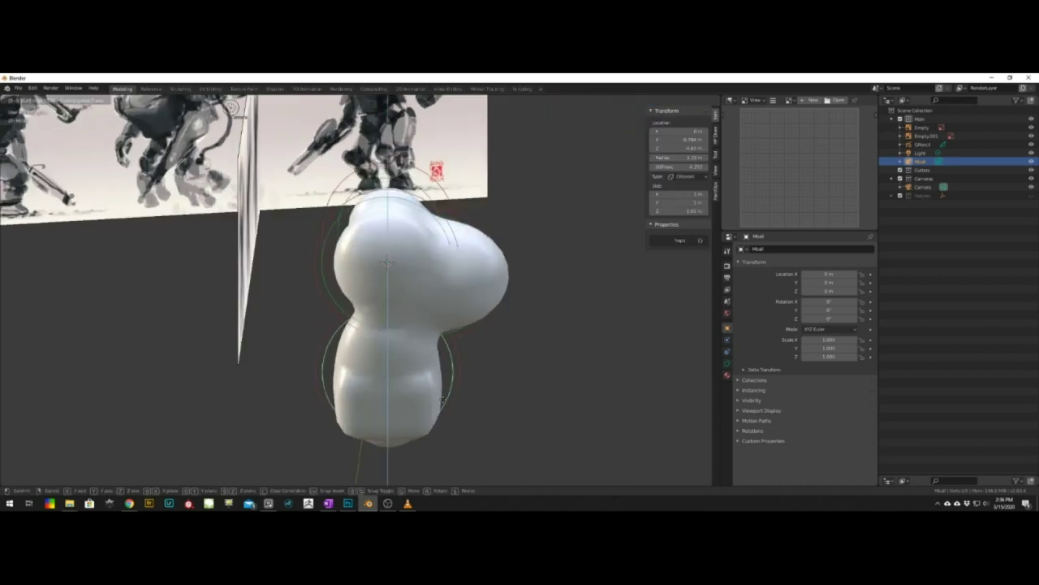
{"action": "left_click", "coordinate": [443, 400]}
{"action": "mouse_move", "coordinate": [442, 399]}
{"action": "middle_mouse_down"}
{"action": "mouse_move", "coordinate": [428, 382]}
{"action": "mouse_move", "coordinate": [429, 338]}
{"action": "mouse_move", "coordinate": [411, 348]}
{"action": "mouse_move", "coordinate": [473, 363]}
{"action": "mouse_move", "coordinate": [457, 325]}
{"action": "middle_mouse_up"}
Flatten the cube element along Z and position it vertically as a block at the foot of the shape
{"action": "key", "text": "z"}
{"action": "left_click", "coordinate": [416, 354]}
{"action": "key", "text": "g"}
{"action": "key", "text": "z"}
{"action": "left_click", "coordinate": [414, 341]}
{"action": "key", "text": "z"}
{"action": "key", "text": "z"}
{"action": "scroll", "coordinate": [473, 363], "scroll_direction": "down", "scroll_amount": 1}
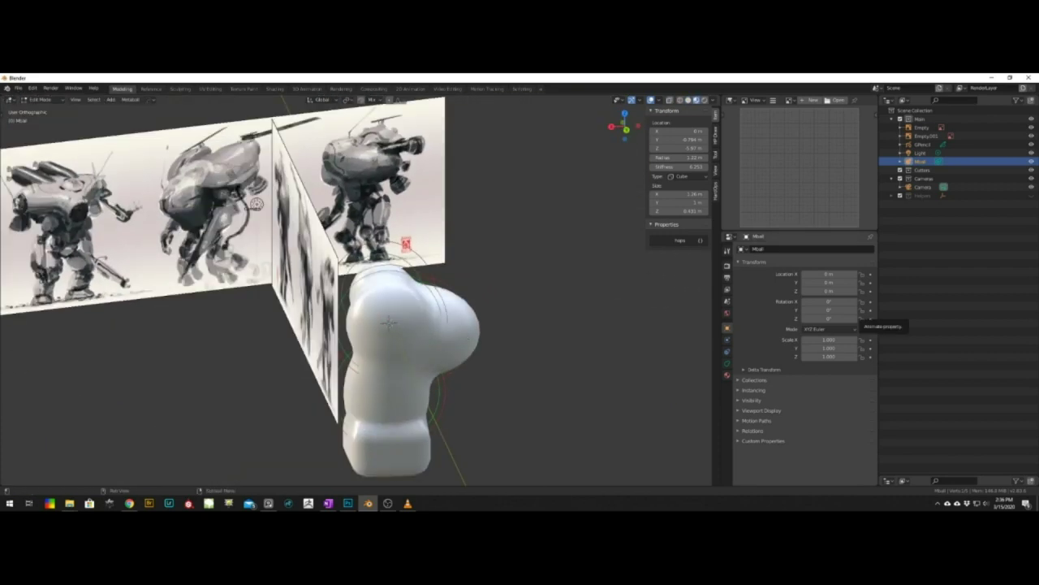
Add a second metaball object near the upper front of the body and reposition its element in edit mode
{"action": "key", "text": "Tab"}
{"action": "middle_click_drag", "start_coordinate": [609, 308], "coordinate": [538, 287]}
{"action": "left_click", "coordinate": [405, 260]}
{"action": "middle_click_drag", "start_coordinate": [405, 260], "coordinate": [428, 253]}
{"action": "key", "text": "Tab"}
{"action": "left_click", "coordinate": [439, 340]}
{"action": "key", "text": "g"}
{"action": "middle_click_drag", "start_coordinate": [439, 339], "coordinate": [446, 300]}
{"action": "left_click", "coordinate": [479, 349]}
Enlarge the second metaball object's upper ball element, scaling it by about 1.6 in the last pass
{"action": "left_click", "coordinate": [406, 244]}
{"action": "key", "text": "s"}
{"action": "left_click", "coordinate": [422, 235]}
{"action": "middle_click_drag", "start_coordinate": [430, 235], "coordinate": [407, 269], "text": "shift"}
{"action": "left_click", "coordinate": [408, 269]}
{"action": "key", "text": "s"}
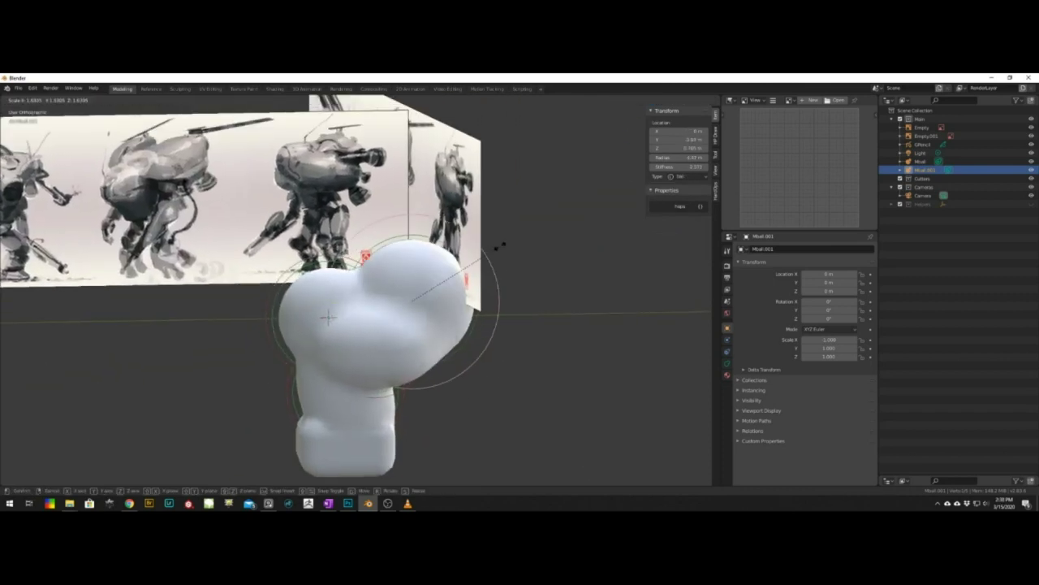
{"action": "left_click", "coordinate": [496, 246]}
{"action": "middle_click_drag", "start_coordinate": [496, 246], "coordinate": [444, 363]}
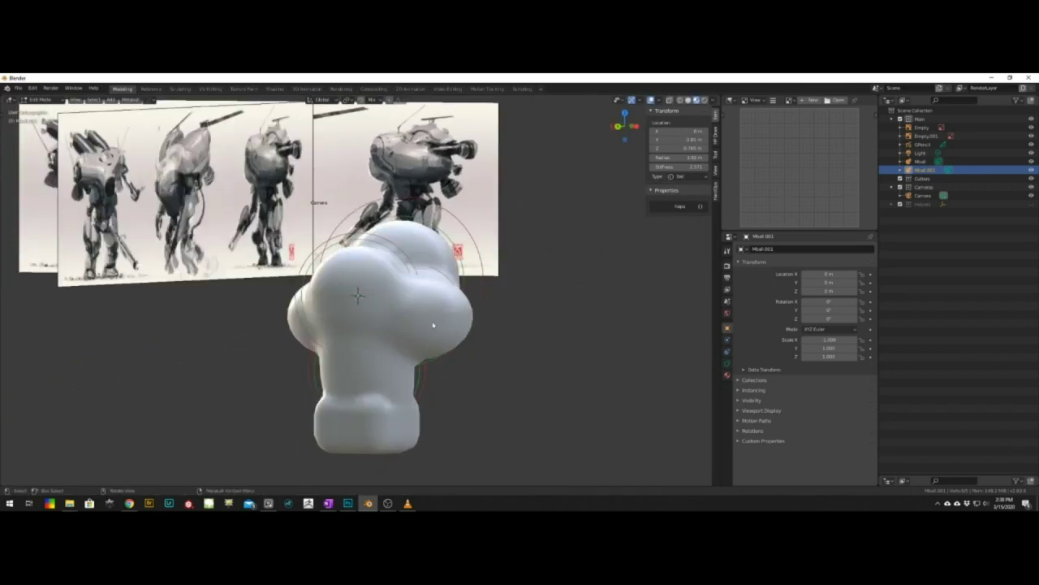
Move the enlarged ball element along the body toward its front end
{"action": "key", "text": "z"}
{"action": "left_click", "coordinate": [374, 317]}
{"action": "mouse_move", "coordinate": [373, 317]}
{"action": "middle_mouse_down"}
{"action": "mouse_move", "coordinate": [448, 333]}
{"action": "mouse_move", "coordinate": [454, 325]}
{"action": "mouse_move", "coordinate": [422, 311]}
{"action": "mouse_move", "coordinate": [443, 280]}
{"action": "mouse_move", "coordinate": [485, 259]}
{"action": "middle_mouse_up"}
{"action": "key", "text": "g"}
{"action": "left_click", "coordinate": [487, 323]}
Change the ball element's type to Ellipsoid and stretch it along Z into a tall, thin upright form
{"action": "key", "text": "z"}
{"action": "key", "text": "z"}
{"action": "left_click", "coordinate": [439, 297]}
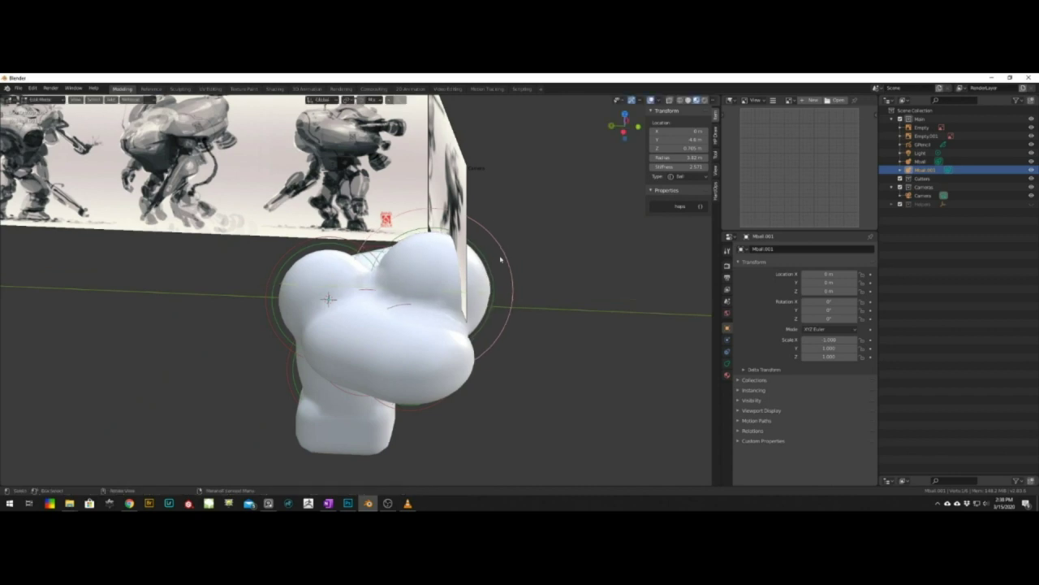
{"action": "left_click", "coordinate": [493, 315]}
{"action": "middle_click_drag", "start_coordinate": [493, 315], "coordinate": [499, 235]}
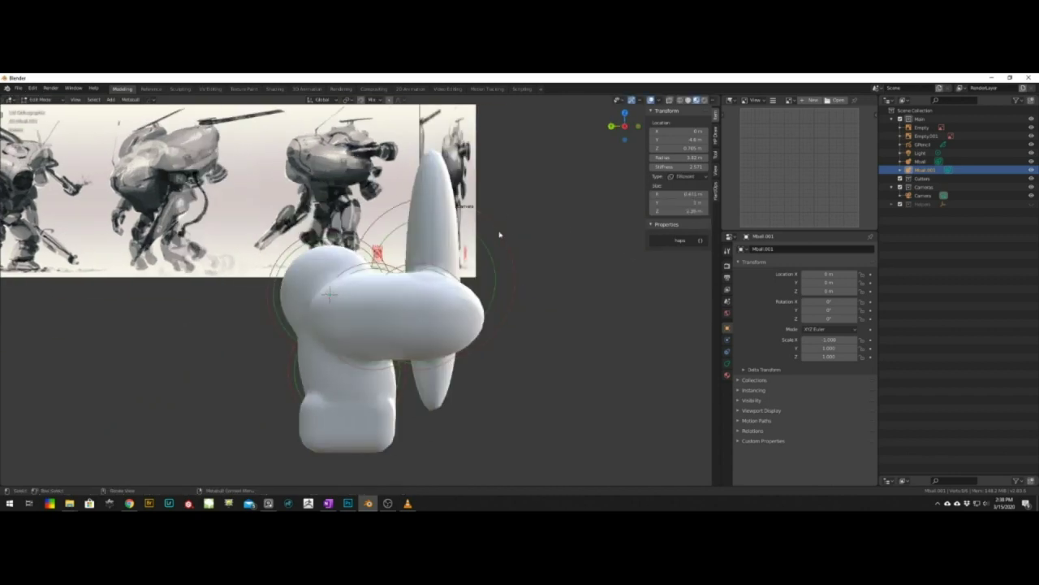
{"action": "middle_click_drag", "start_coordinate": [485, 352], "coordinate": [406, 345]}
{"action": "key", "text": "s"}
{"action": "key", "text": "z"}
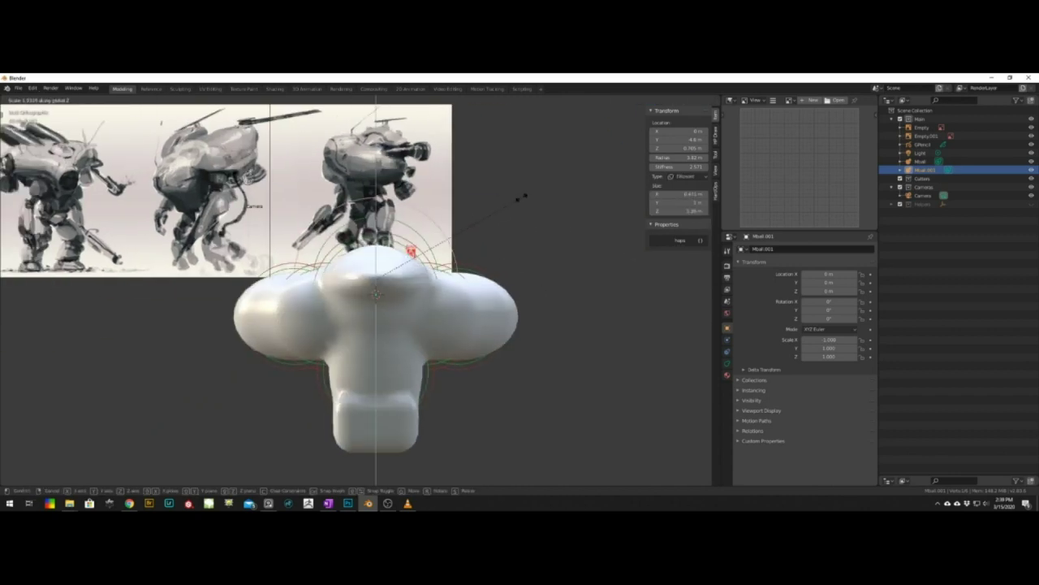
{"action": "right_click", "coordinate": [519, 198]}
Scale the tall upright ellipsoid element along X only
{"action": "middle_click_drag", "start_coordinate": [398, 276], "coordinate": [524, 244]}
{"action": "key", "text": "s"}
{"action": "key", "text": "x"}
{"action": "left_click", "coordinate": [449, 206]}
Display the metaballs in wireframe and select the main body metaball in object mode
{"action": "mouse_move", "coordinate": [471, 205]}
{"action": "middle_mouse_down"}
{"action": "mouse_move", "coordinate": [513, 202]}
{"action": "mouse_move", "coordinate": [465, 231]}
{"action": "mouse_move", "coordinate": [490, 211]}
{"action": "mouse_move", "coordinate": [554, 223]}
{"action": "mouse_move", "coordinate": [514, 214]}
{"action": "mouse_move", "coordinate": [534, 278]}
{"action": "mouse_move", "coordinate": [514, 258]}
{"action": "mouse_move", "coordinate": [537, 271]}
{"action": "mouse_move", "coordinate": [556, 313]}
{"action": "middle_mouse_up"}
{"action": "key", "text": "Tab"}
{"action": "key", "text": "Tab"}
{"action": "key", "text": "shift+z"}
{"action": "left_click", "coordinate": [533, 262]}
{"action": "middle_click_drag", "start_coordinate": [521, 281], "coordinate": [554, 310]}
{"action": "key", "text": "Tab"}
{"action": "left_click", "coordinate": [554, 310]}
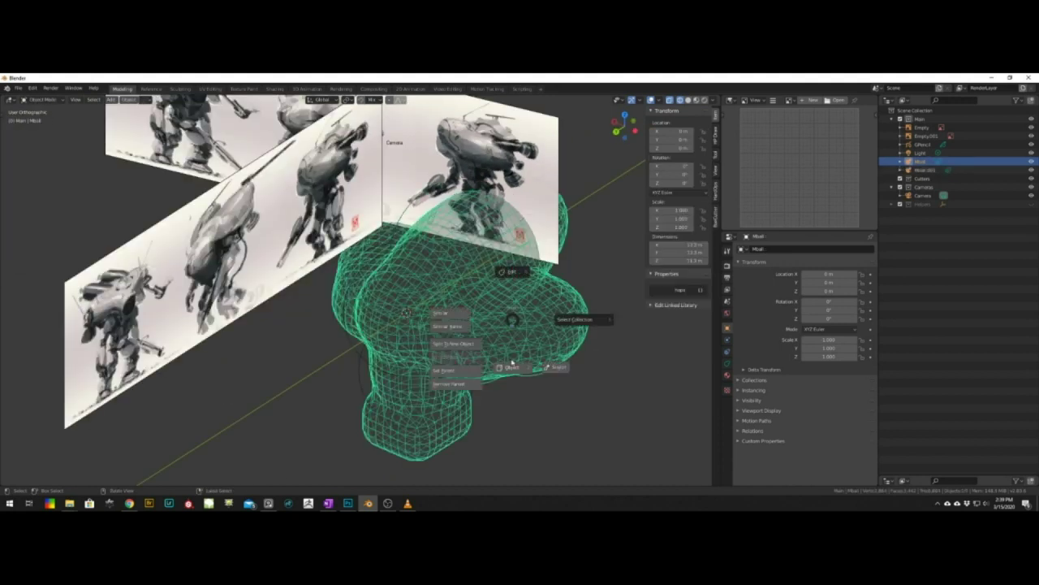
Select both metaball objects and toggle their visibility to check which parts belong to each
{"action": "left_click", "coordinate": [923, 172]}
{"action": "left_click", "coordinate": [921, 161], "text": "shift"}
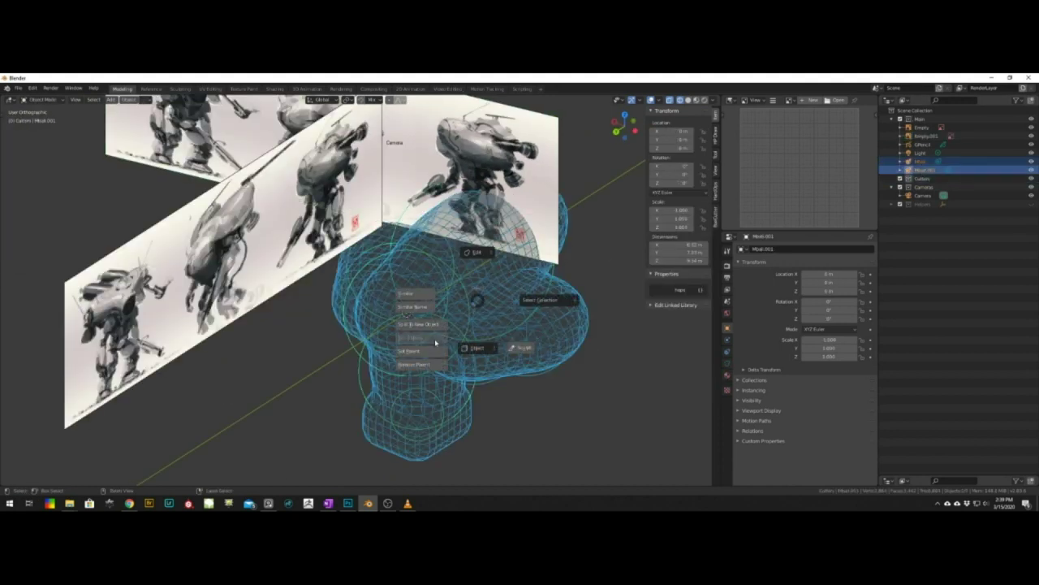
{"action": "left_click", "coordinate": [996, 162]}
{"action": "left_click", "coordinate": [1030, 171]}
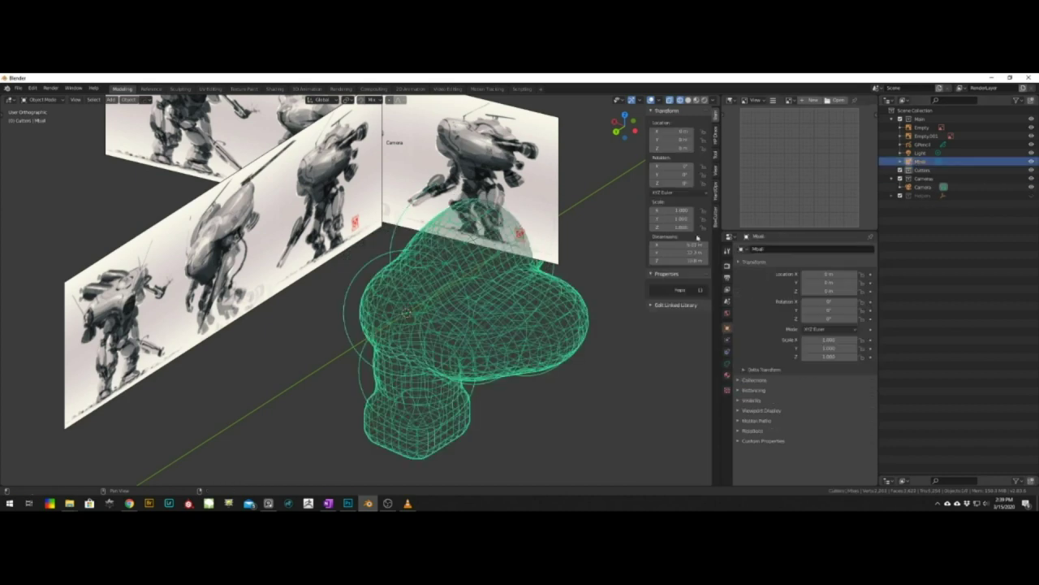
{"action": "middle_click_drag", "start_coordinate": [478, 258], "coordinate": [508, 262]}
{"action": "left_click", "coordinate": [1031, 171]}
{"action": "left_click", "coordinate": [1031, 161]}
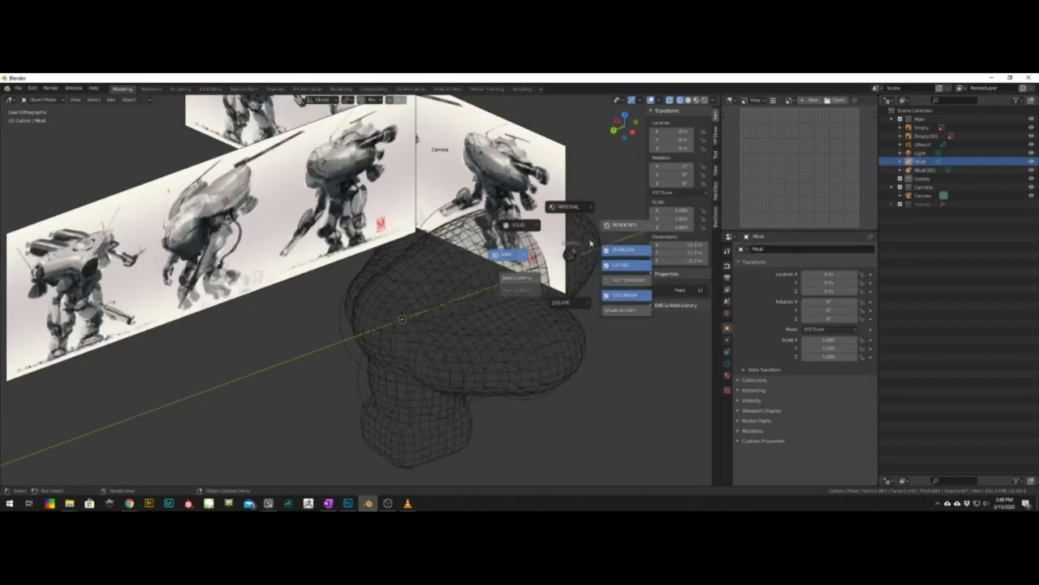
Return to a shaded display and reposition an element of the main body metaball in edit mode
{"action": "left_click", "coordinate": [531, 228]}
{"action": "middle_click_drag", "start_coordinate": [531, 231], "coordinate": [569, 239]}
{"action": "key", "text": "Tab"}
{"action": "left_click", "coordinate": [560, 268]}
{"action": "key", "text": "g"}
{"action": "left_click", "coordinate": [568, 286]}
Reposition the ellipsoid element on the side of the body, finishing with a shift along Y
{"action": "mouse_move", "coordinate": [569, 286]}
{"action": "middle_mouse_down"}
{"action": "mouse_move", "coordinate": [520, 264]}
{"action": "mouse_move", "coordinate": [564, 282]}
{"action": "mouse_move", "coordinate": [494, 278]}
{"action": "mouse_move", "coordinate": [512, 353]}
{"action": "mouse_move", "coordinate": [512, 334]}
{"action": "mouse_move", "coordinate": [505, 369]}
{"action": "mouse_move", "coordinate": [475, 375]}
{"action": "middle_mouse_up"}
{"action": "key", "text": "z"}
{"action": "key", "text": "Tab"}
{"action": "key", "text": "g"}
{"action": "left_click", "coordinate": [527, 333]}
{"action": "middle_click_drag", "start_coordinate": [527, 332], "coordinate": [466, 320]}
{"action": "key", "text": "g"}
{"action": "left_click", "coordinate": [460, 324]}
{"action": "key", "text": "g"}
{"action": "key", "text": "y"}
{"action": "left_click", "coordinate": [478, 317]}
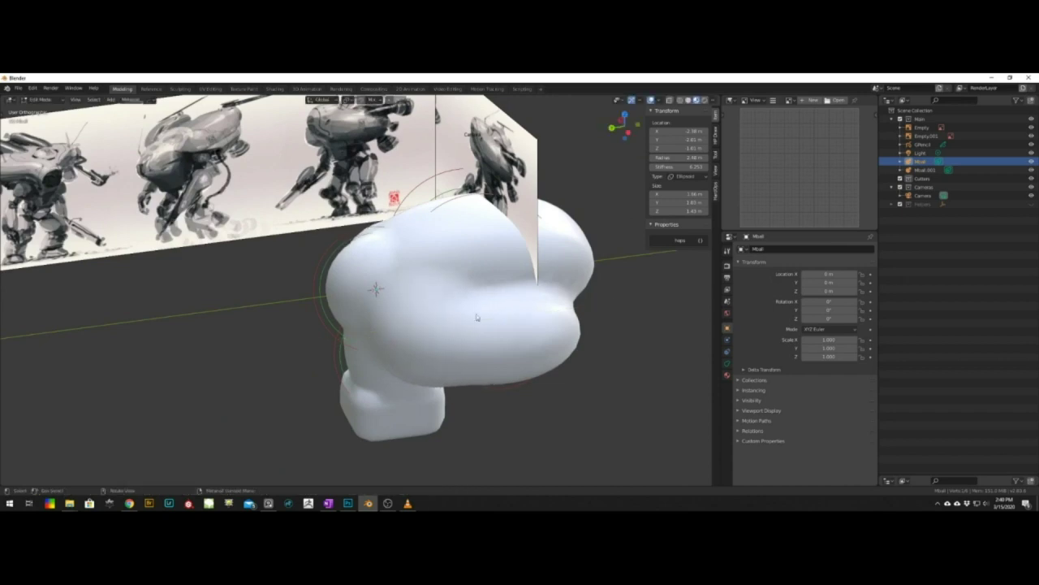
Shift the elements around the upper and rear body along Y to adjust their spacing
{"action": "left_click", "coordinate": [418, 255]}
{"action": "key", "text": "g"}
{"action": "key", "text": "y"}
{"action": "left_click", "coordinate": [402, 232]}
{"action": "middle_click_drag", "start_coordinate": [401, 231], "coordinate": [445, 298]}
{"action": "left_click", "coordinate": [408, 312]}
{"action": "key", "text": "g"}
{"action": "key", "text": "y"}
{"action": "left_click", "coordinate": [410, 314]}
Scale the ball element at the rear end of the body to round out its volume
{"action": "key", "text": "s"}
{"action": "left_click", "coordinate": [448, 348]}
{"action": "left_click", "coordinate": [444, 297]}
{"action": "key", "text": "s"}
{"action": "left_click", "coordinate": [433, 248]}
{"action": "middle_click_drag", "start_coordinate": [433, 248], "coordinate": [434, 260]}
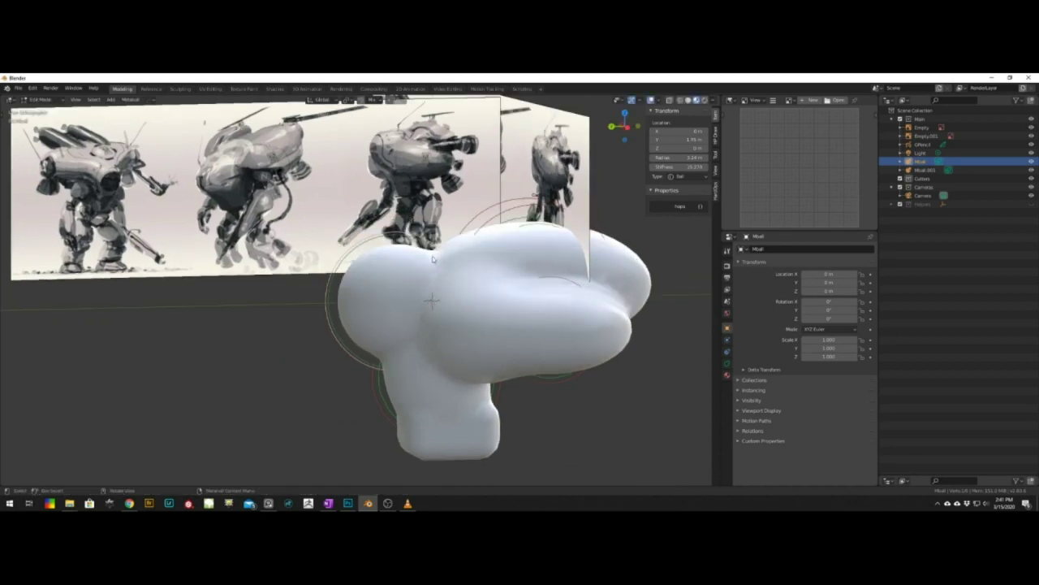
Move the rear body element along the Y axis
{"action": "key", "text": "ctrl+grave"}
{"action": "left_click", "coordinate": [451, 315]}
{"action": "left_click", "coordinate": [450, 315]}
{"action": "left_click", "coordinate": [450, 315]}
{"action": "mouse_move", "coordinate": [419, 305]}
{"action": "middle_mouse_down"}
{"action": "mouse_move", "coordinate": [352, 365]}
{"action": "mouse_move", "coordinate": [437, 315]}
{"action": "mouse_move", "coordinate": [452, 246]}
{"action": "mouse_move", "coordinate": [479, 264]}
{"action": "mouse_move", "coordinate": [494, 248]}
{"action": "mouse_move", "coordinate": [432, 275]}
{"action": "mouse_move", "coordinate": [486, 261]}
{"action": "middle_mouse_up"}
{"action": "key", "text": "ctrl+grave"}
{"action": "key", "text": "g"}
{"action": "key", "text": "y"}
{"action": "left_click", "coordinate": [475, 249]}
Examine the side ellipsoid and the whole body from several angles in different display modes
{"action": "left_click", "coordinate": [452, 255]}
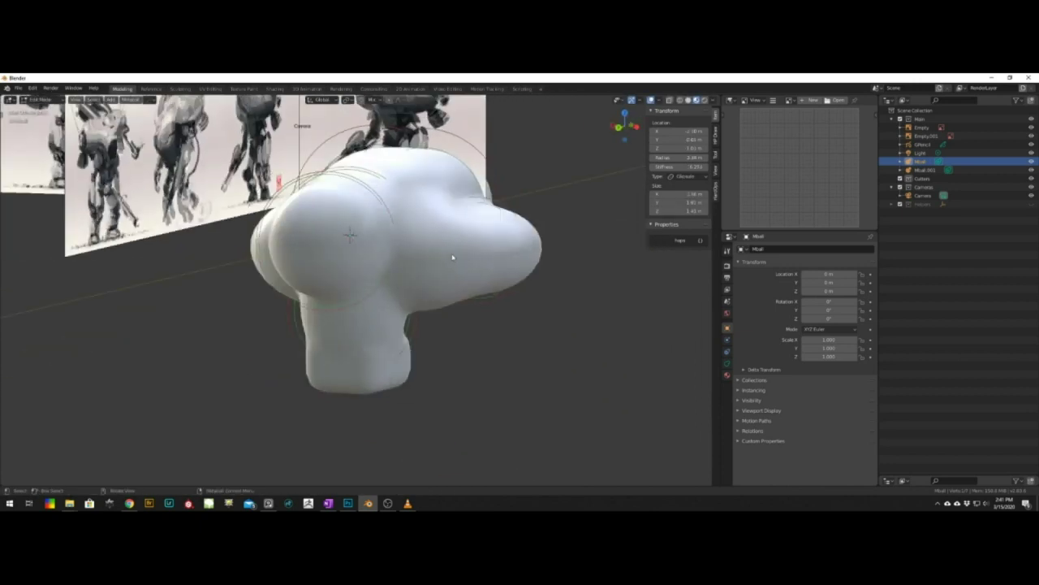
{"action": "key", "text": "z"}
{"action": "left_click", "coordinate": [403, 259]}
{"action": "middle_click_drag", "start_coordinate": [512, 223], "coordinate": [474, 233]}
{"action": "key", "text": "z"}
{"action": "left_click", "coordinate": [471, 276]}
{"action": "mouse_move", "coordinate": [467, 273]}
{"action": "middle_mouse_down"}
{"action": "mouse_move", "coordinate": [454, 260]}
{"action": "mouse_move", "coordinate": [453, 297]}
{"action": "mouse_move", "coordinate": [414, 263]}
{"action": "middle_mouse_up"}
{"action": "middle_click_drag", "start_coordinate": [414, 262], "coordinate": [444, 272]}
{"action": "key", "text": "z"}
{"action": "left_click", "coordinate": [440, 226]}
{"action": "middle_click_drag", "start_coordinate": [489, 344], "coordinate": [474, 352]}
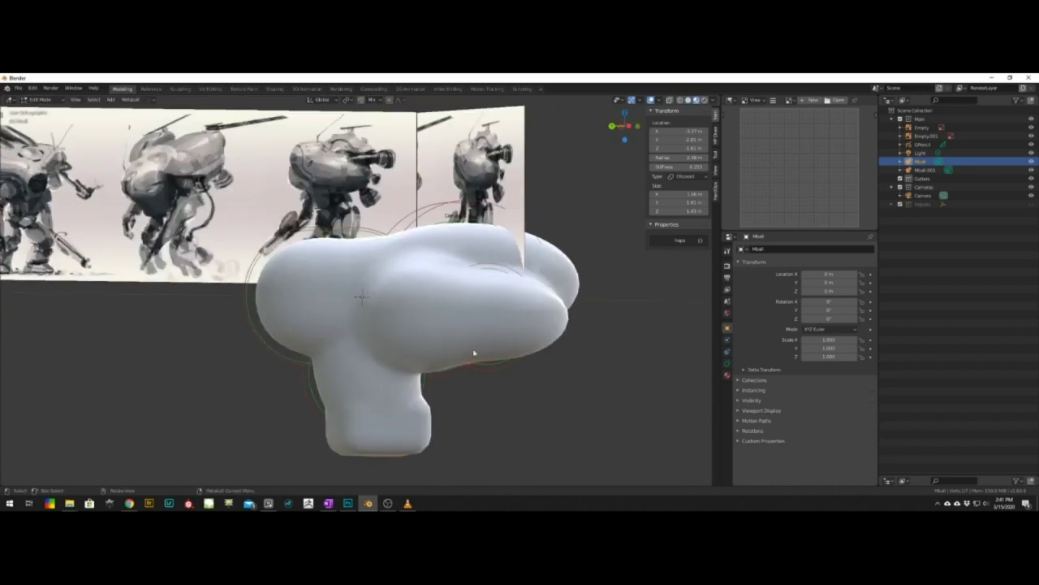
Move the side ellipsoid element to a new position on the body
{"action": "mouse_move", "coordinate": [453, 316]}
{"action": "middle_mouse_down"}
{"action": "mouse_move", "coordinate": [410, 315]}
{"action": "mouse_move", "coordinate": [445, 280]}
{"action": "mouse_move", "coordinate": [456, 236]}
{"action": "mouse_move", "coordinate": [479, 313]}
{"action": "mouse_move", "coordinate": [496, 275]}
{"action": "mouse_move", "coordinate": [479, 272]}
{"action": "mouse_move", "coordinate": [560, 266]}
{"action": "mouse_move", "coordinate": [426, 306]}
{"action": "mouse_move", "coordinate": [548, 322]}
{"action": "mouse_move", "coordinate": [544, 303]}
{"action": "mouse_move", "coordinate": [508, 275]}
{"action": "mouse_move", "coordinate": [559, 258]}
{"action": "middle_mouse_up"}
{"action": "key", "text": "z"}
{"action": "left_click", "coordinate": [422, 268]}
{"action": "key", "text": "z"}
{"action": "left_click", "coordinate": [449, 294]}
{"action": "key", "text": "z"}
{"action": "key", "text": "g"}
{"action": "left_click", "coordinate": [501, 269]}
Enlarge the side ellipsoid element and reshape it by scaling along Z and Y
{"action": "key", "text": "s"}
{"action": "left_click", "coordinate": [532, 280]}
{"action": "key", "text": "s"}
{"action": "left_click", "coordinate": [431, 311]}
{"action": "key", "text": "s"}
{"action": "left_click", "coordinate": [556, 325]}
{"action": "key", "text": "s"}
{"action": "key", "text": "z"}
{"action": "left_click", "coordinate": [558, 266]}
{"action": "key", "text": "s"}
{"action": "key", "text": "y"}
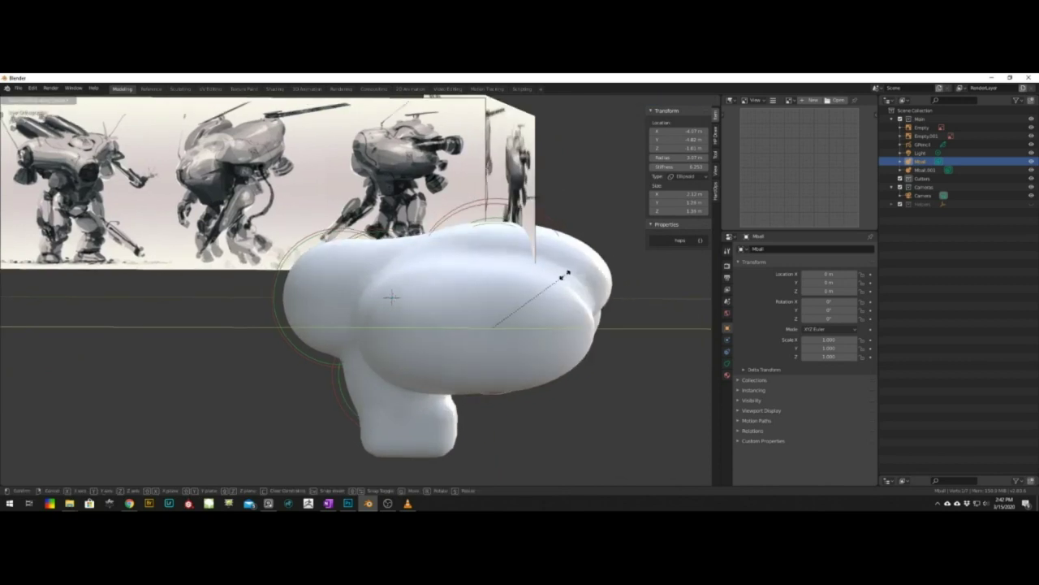
Scale the small ellipsoid element at the front tip of the body, working in wireframe
{"action": "mouse_move", "coordinate": [586, 291]}
{"action": "middle_mouse_down"}
{"action": "mouse_move", "coordinate": [541, 308]}
{"action": "mouse_move", "coordinate": [523, 288]}
{"action": "mouse_move", "coordinate": [528, 270]}
{"action": "mouse_move", "coordinate": [487, 292]}
{"action": "mouse_move", "coordinate": [528, 316]}
{"action": "mouse_move", "coordinate": [536, 296]}
{"action": "mouse_move", "coordinate": [577, 278]}
{"action": "mouse_move", "coordinate": [577, 292]}
{"action": "mouse_move", "coordinate": [482, 401]}
{"action": "middle_mouse_up"}
{"action": "key", "text": "shift+z"}
{"action": "scroll", "coordinate": [512, 334], "scroll_direction": "up", "scroll_amount": 2}
{"action": "middle_click_drag", "start_coordinate": [513, 333], "coordinate": [503, 231], "text": "shift"}
{"action": "key", "text": "s"}
{"action": "left_click", "coordinate": [592, 273]}
{"action": "key", "text": "shift+z"}
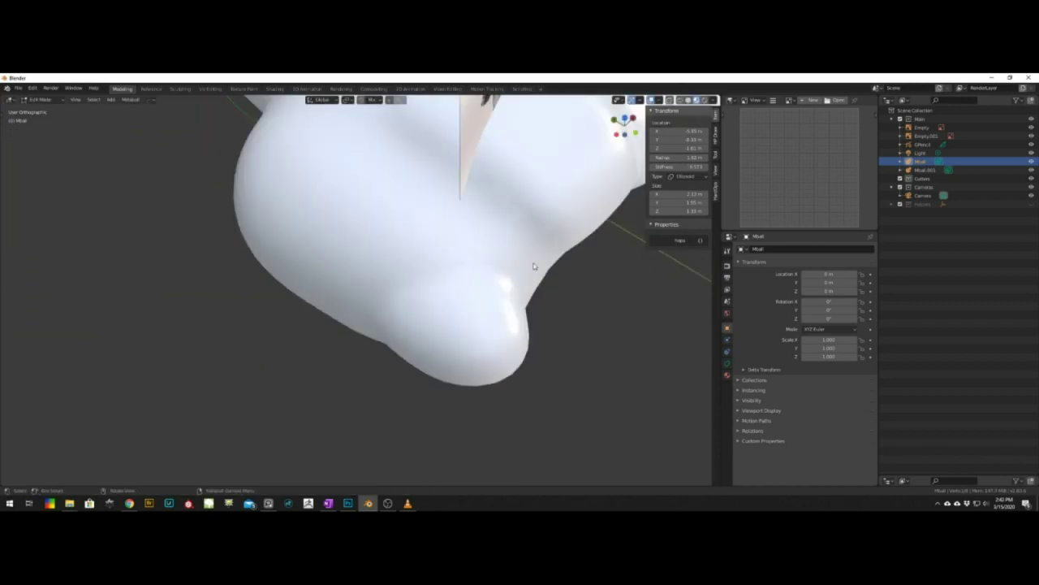
Shift the front ellipsoid element along Y to blend it into the body
{"action": "left_click", "coordinate": [492, 282]}
{"action": "middle_click_drag", "start_coordinate": [493, 281], "coordinate": [523, 243]}
{"action": "key", "text": "shift+z"}
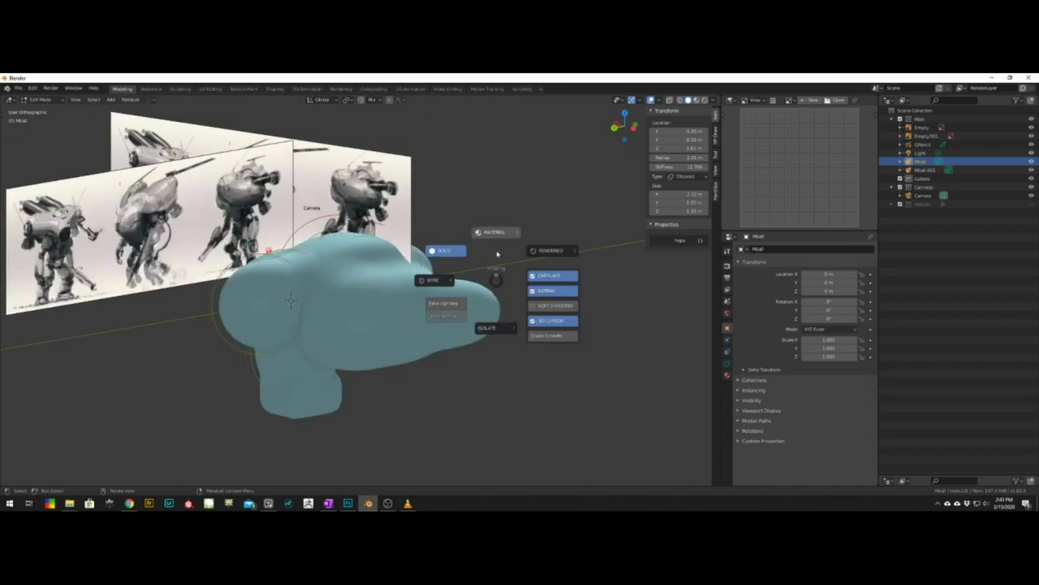
{"action": "key", "text": "g"}
{"action": "key", "text": "y"}
{"action": "key", "text": "g"}
Reposition the body's elements one by one, shifting the last ones vertically along Z
{"action": "mouse_move", "coordinate": [455, 350]}
{"action": "middle_mouse_down"}
{"action": "mouse_move", "coordinate": [366, 382]}
{"action": "mouse_move", "coordinate": [396, 333]}
{"action": "mouse_move", "coordinate": [491, 291]}
{"action": "mouse_move", "coordinate": [370, 390]}
{"action": "mouse_move", "coordinate": [473, 321]}
{"action": "mouse_move", "coordinate": [433, 341]}
{"action": "mouse_move", "coordinate": [336, 343]}
{"action": "mouse_move", "coordinate": [427, 325]}
{"action": "middle_mouse_up"}
{"action": "left_click", "coordinate": [355, 371]}
{"action": "key", "text": "g"}
{"action": "left_click", "coordinate": [398, 324]}
{"action": "key", "text": "g"}
{"action": "key", "text": "z"}
{"action": "left_click", "coordinate": [388, 380]}
{"action": "key", "text": "g"}
{"action": "key", "text": "z"}
{"action": "left_click", "coordinate": [462, 303]}
Duplicate the selected element along Z to form a lump beneath the front of the body
{"action": "key", "text": "shift+d"}
{"action": "key", "text": "z"}
{"action": "left_click", "coordinate": [460, 381]}
Scale a lower body element and move the cube element at the base along Z in wireframe
{"action": "left_click", "coordinate": [331, 347]}
{"action": "key", "text": "s"}
{"action": "left_click", "coordinate": [397, 336]}
{"action": "key", "text": "s"}
{"action": "key", "text": "y"}
{"action": "right_click", "coordinate": [411, 329]}
{"action": "key", "text": "z"}
{"action": "left_click", "coordinate": [330, 376]}
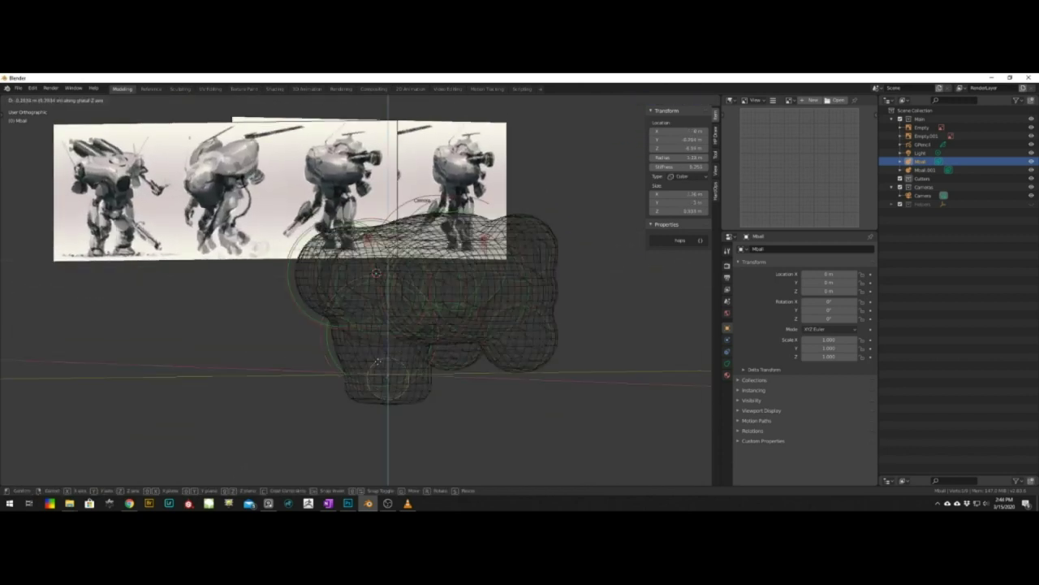
{"action": "middle_click_drag", "start_coordinate": [329, 376], "coordinate": [367, 376]}
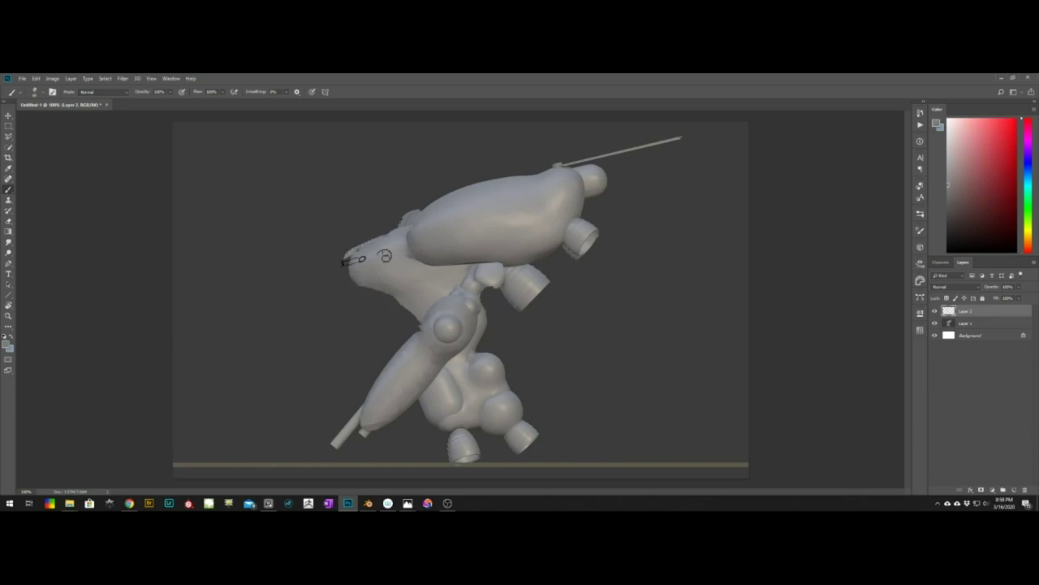
Switch to Photoshop and paint sampled grey and dark shading over the mech's snout
{"action": "left_click", "coordinate": [357, 258], "text": "alt"}
{"action": "mouse_move", "coordinate": [347, 257]}
{"action": "left_mouse_down"}
{"action": "mouse_move", "coordinate": [363, 254]}
{"action": "mouse_move", "coordinate": [358, 277]}
{"action": "left_mouse_up"}
{"action": "left_click", "coordinate": [525, 244]}
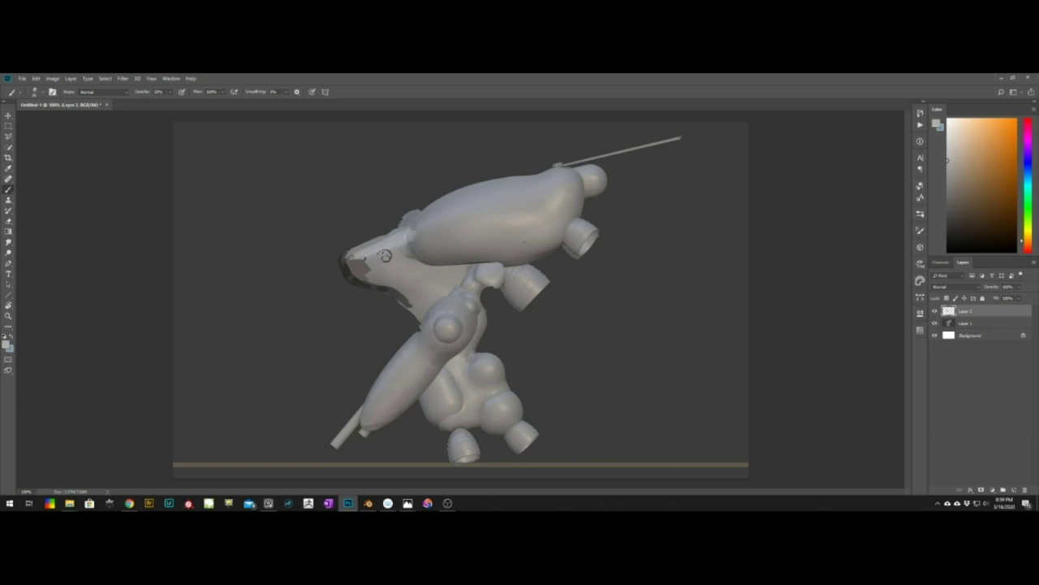
Paint a bright highlight on the upper hull and a black shadow along the hull's underside
{"action": "left_click", "coordinate": [438, 216], "text": "alt"}
{"action": "left_click_drag", "start_coordinate": [411, 225], "coordinate": [392, 241]}
{"action": "mouse_move", "coordinate": [451, 216]}
{"action": "left_mouse_down"}
{"action": "mouse_move", "coordinate": [507, 202]}
{"action": "mouse_move", "coordinate": [481, 198]}
{"action": "left_mouse_up"}
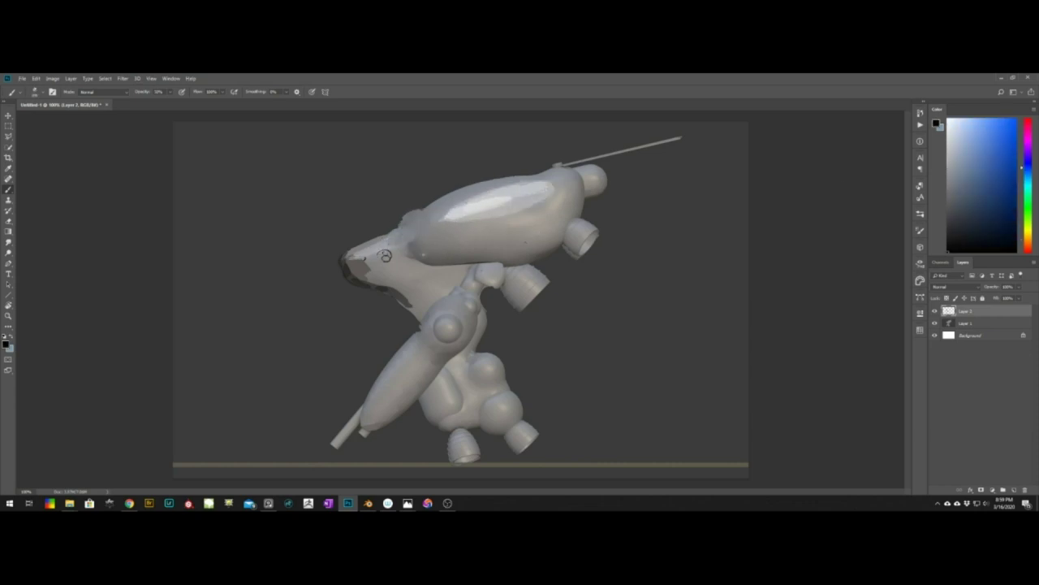
{"action": "key", "text": "ctrl+z"}
{"action": "mouse_move", "coordinate": [412, 259]}
{"action": "left_mouse_down"}
{"action": "mouse_move", "coordinate": [512, 253]}
{"action": "mouse_move", "coordinate": [460, 263]}
{"action": "mouse_move", "coordinate": [511, 263]}
{"action": "left_mouse_up"}
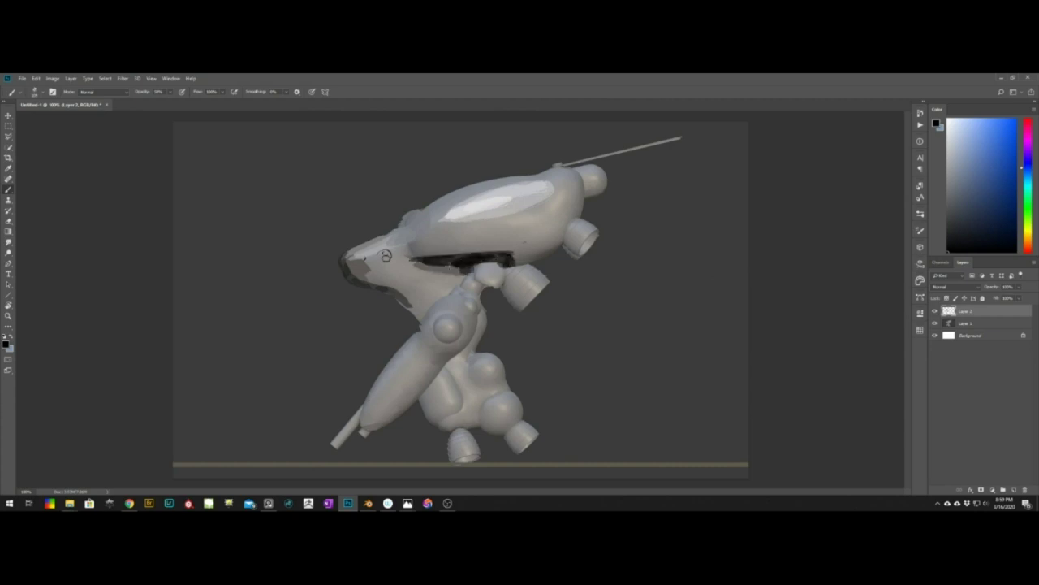
Copy the hull's rear with its rod to a new layer, shift it inward to shorten the hull, and erase the overlap
{"action": "key", "text": "l"}
{"action": "left_click_drag", "start_coordinate": [518, 175], "coordinate": [497, 166]}
{"action": "mouse_move", "coordinate": [572, 282]}
{"action": "left_mouse_down"}
{"action": "mouse_move", "coordinate": [770, 218]}
{"action": "mouse_move", "coordinate": [690, 124]}
{"action": "left_mouse_up"}
{"action": "key", "text": "ctrl+j"}
{"action": "left_click_drag", "start_coordinate": [569, 210], "coordinate": [528, 219], "text": "ctrl"}
{"action": "key", "text": "e"}
{"action": "left_click_drag", "start_coordinate": [510, 271], "coordinate": [547, 299]}
Copy the large lower thruster nozzle behind the shoulder to a new layer and darken it with Levels
{"action": "key", "text": "b"}
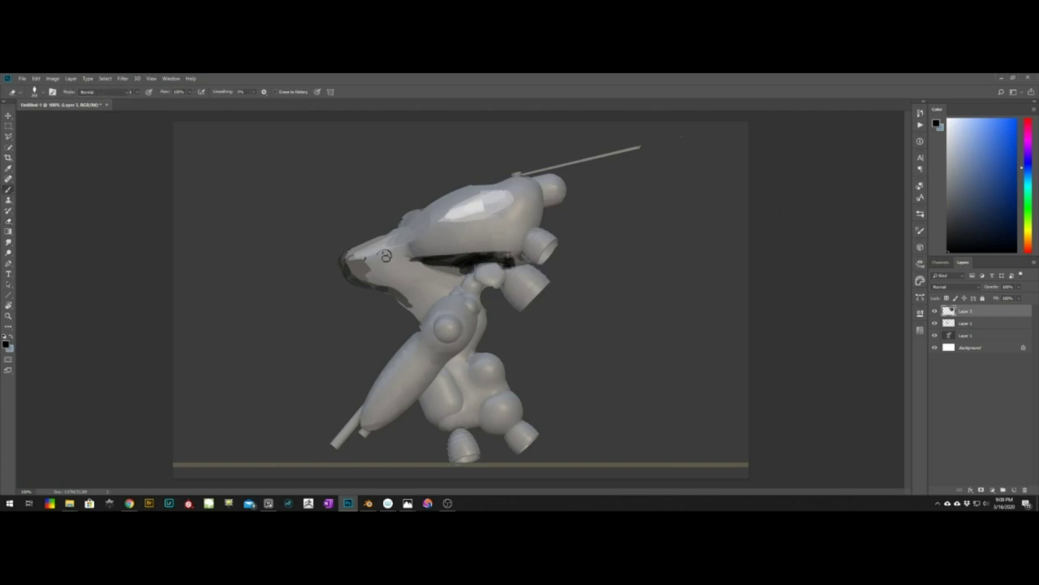
{"action": "left_click", "coordinate": [530, 245], "text": "alt"}
{"action": "key", "text": "l"}
{"action": "key", "text": "ctrl+j"}
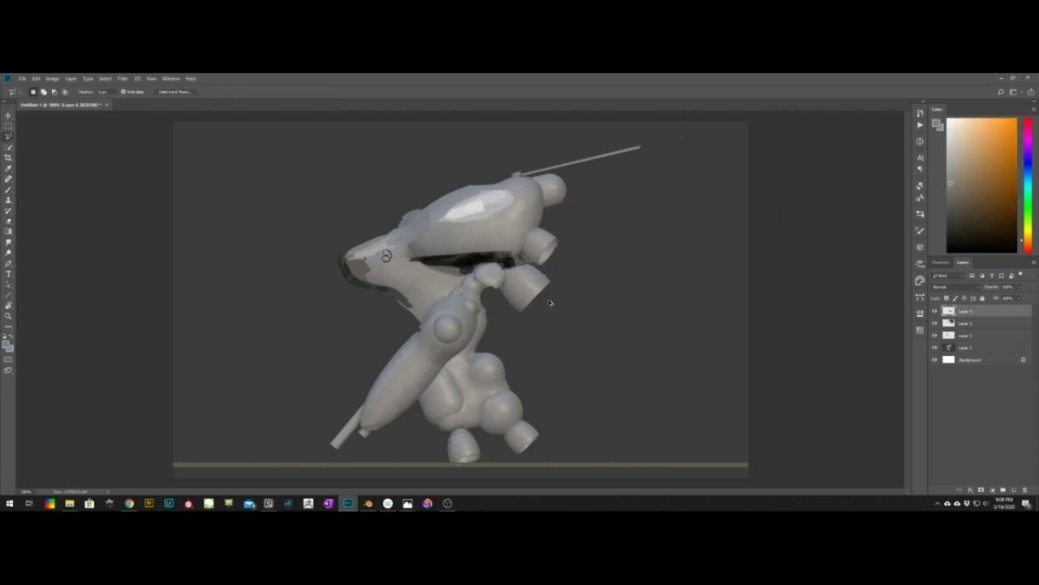
{"action": "key", "text": "w"}
{"action": "left_click_drag", "start_coordinate": [537, 281], "coordinate": [520, 294]}
{"action": "key", "text": "ctrl+j"}
{"action": "key", "text": "ctrl+l"}
{"action": "left_click_drag", "start_coordinate": [967, 410], "coordinate": [919, 410]}
{"action": "key", "text": "Return"}
Copy the hull's rear sphere and upper nozzle to a new layer and darken them with Levels
{"action": "left_click_drag", "start_coordinate": [545, 248], "coordinate": [536, 239]}
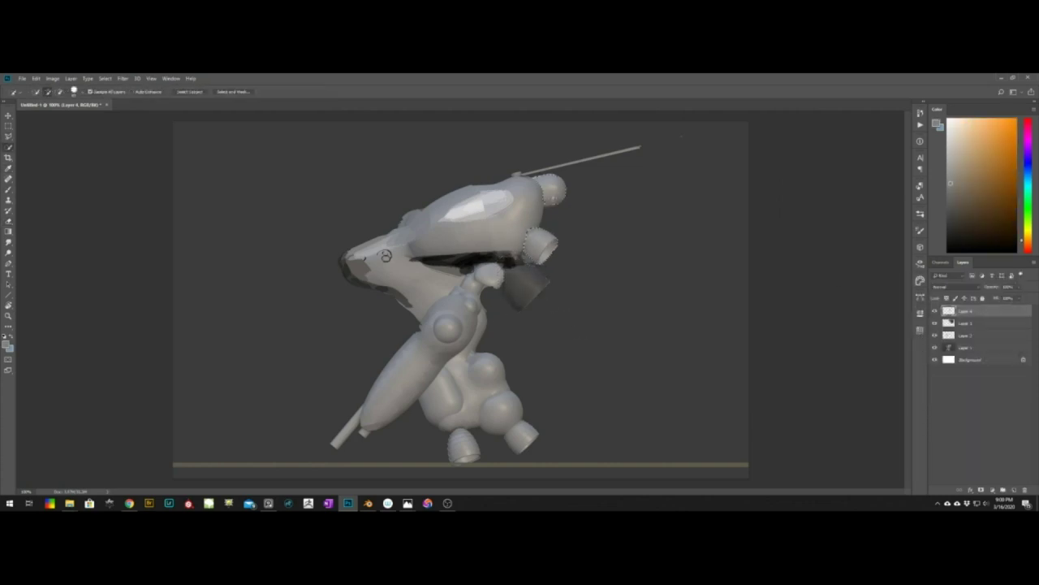
{"action": "key", "text": "ctrl+j"}
{"action": "key", "text": "ctrl+l"}
{"action": "left_click_drag", "start_coordinate": [967, 409], "coordinate": [921, 410]}
{"action": "key", "text": "Return"}
Add a new layer, paint sampled dark and grey tones along the shadowed gap under the hull, and undo the last strokes
{"action": "key", "text": "b"}
{"action": "key", "text": "ctrl+shift+alt+n"}
{"action": "left_click", "coordinate": [487, 252], "text": "alt"}
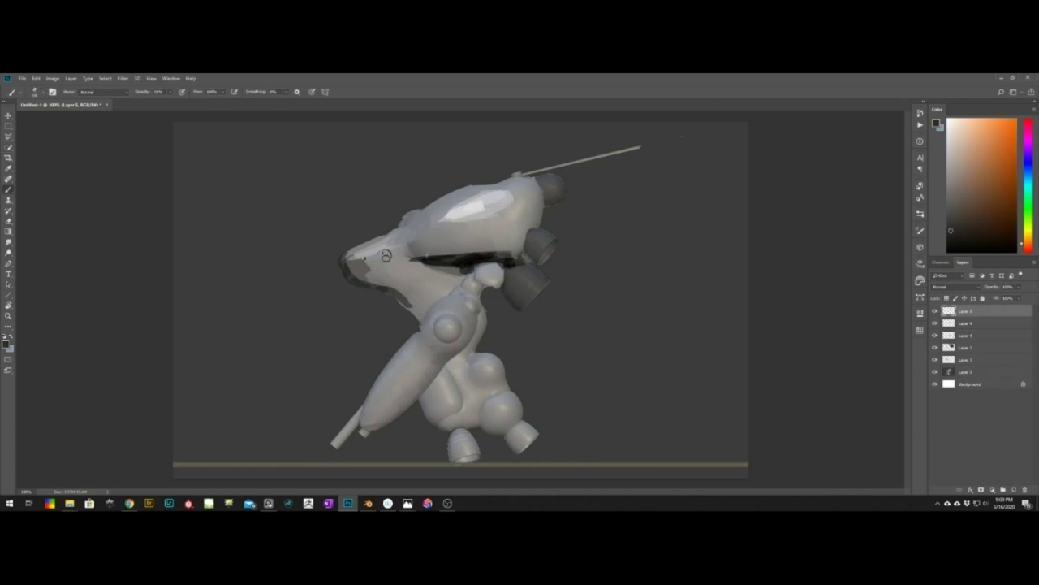
{"action": "left_click", "coordinate": [386, 255], "text": "alt"}
{"action": "left_click", "coordinate": [479, 260], "text": "alt"}
{"action": "mouse_move", "coordinate": [513, 250]}
{"action": "left_mouse_down"}
{"action": "mouse_move", "coordinate": [416, 260]}
{"action": "mouse_move", "coordinate": [466, 281]}
{"action": "left_mouse_up"}
{"action": "left_click", "coordinate": [410, 276], "text": "alt"}
{"action": "left_click", "coordinate": [464, 265], "text": "alt"}
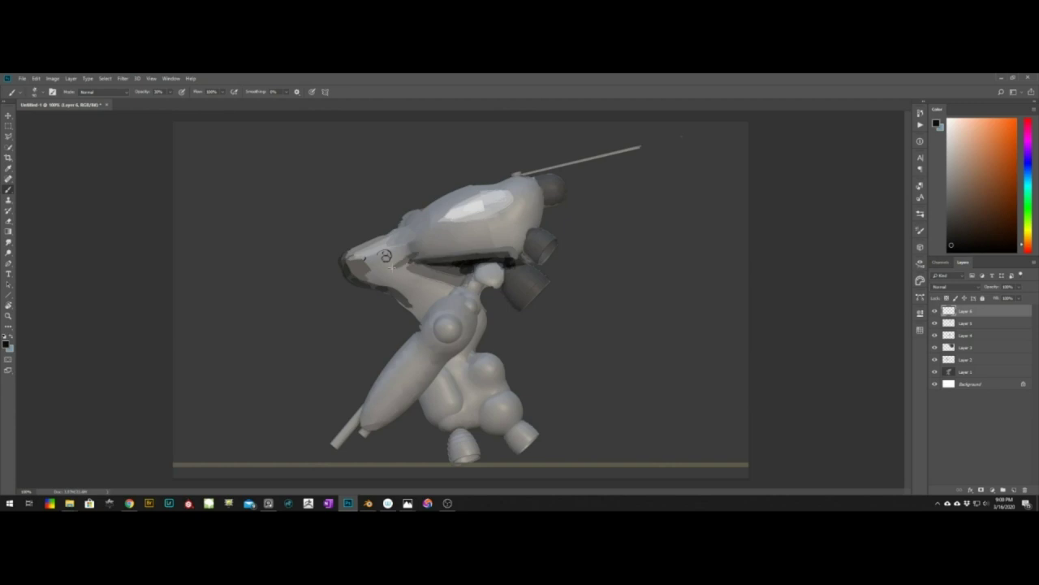
{"action": "key", "text": "ctrl+z"}
{"action": "key", "text": "ctrl+z"}
Paint a light dome on top of the hull and a small dark-outlined slot on its side
{"action": "left_click", "coordinate": [465, 198], "text": "alt"}
{"action": "left_click_drag", "start_coordinate": [464, 185], "coordinate": [492, 174]}
{"action": "left_click", "coordinate": [494, 197], "text": "alt"}
{"action": "left_click", "coordinate": [480, 264], "text": "alt"}
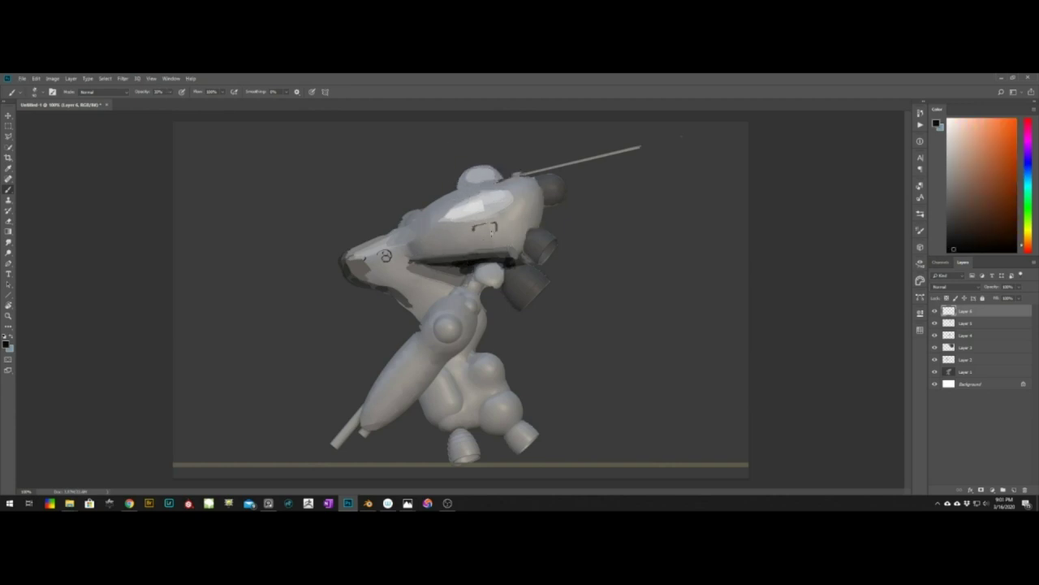
{"action": "left_click", "coordinate": [482, 212], "text": "alt"}
{"action": "left_click_drag", "start_coordinate": [473, 232], "coordinate": [496, 229]}
Paint a light facet and darker edge shading along the forearm down to its rod
{"action": "mouse_move", "coordinate": [458, 254]}
{"action": "right_mouse_down", "text": "alt"}
{"action": "mouse_move", "coordinate": [434, 303]}
{"action": "mouse_move", "coordinate": [406, 315]}
{"action": "right_mouse_up", "text": "alt"}
{"action": "mouse_move", "coordinate": [432, 334]}
{"action": "left_mouse_down"}
{"action": "mouse_move", "coordinate": [385, 420]}
{"action": "mouse_move", "coordinate": [370, 395]}
{"action": "left_mouse_up"}
{"action": "left_click", "coordinate": [442, 366], "text": "alt"}
{"action": "left_click", "coordinate": [428, 305], "text": "alt"}
{"action": "right_click_drag", "start_coordinate": [416, 338], "coordinate": [371, 376], "text": "alt"}
{"action": "left_click", "coordinate": [471, 264], "text": "alt"}
{"action": "left_click_drag", "start_coordinate": [361, 410], "coordinate": [332, 443]}
{"action": "key", "text": "alt+Tab"}
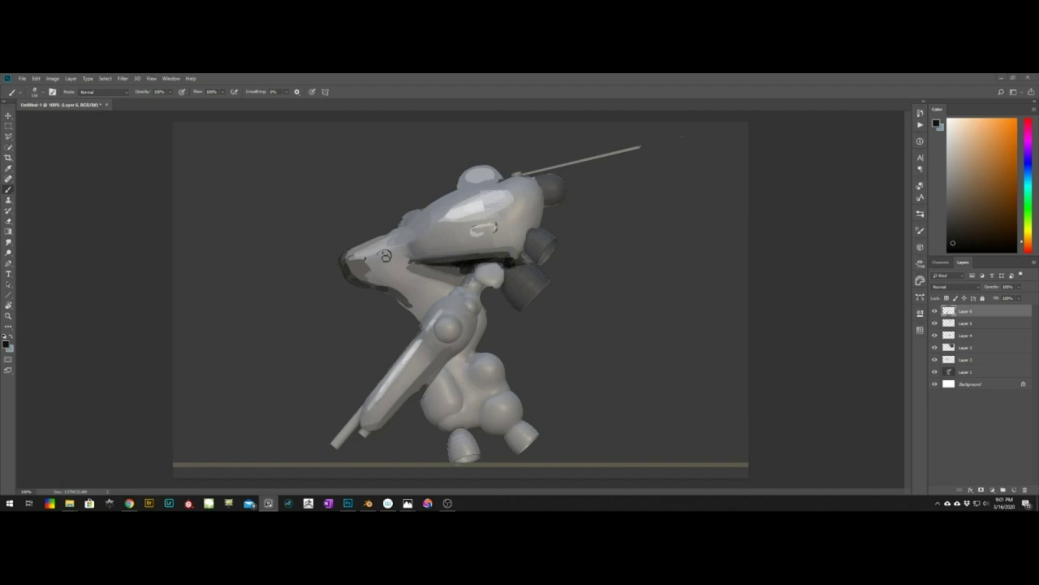
{"action": "key", "text": "alt+Tab"}
Paint black seams at the waist and hip joint and dark shading over the two lowest nozzles
{"action": "left_click", "coordinate": [471, 267], "text": "alt"}
{"action": "right_click_drag", "start_coordinate": [452, 385], "coordinate": [462, 349], "text": "alt"}
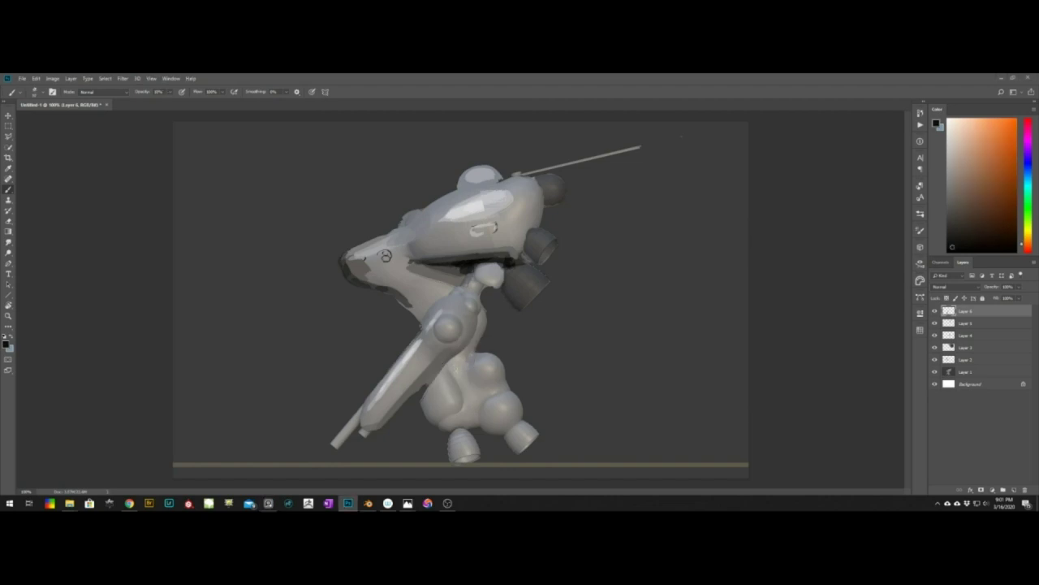
{"action": "left_click_drag", "start_coordinate": [475, 361], "coordinate": [477, 391]}
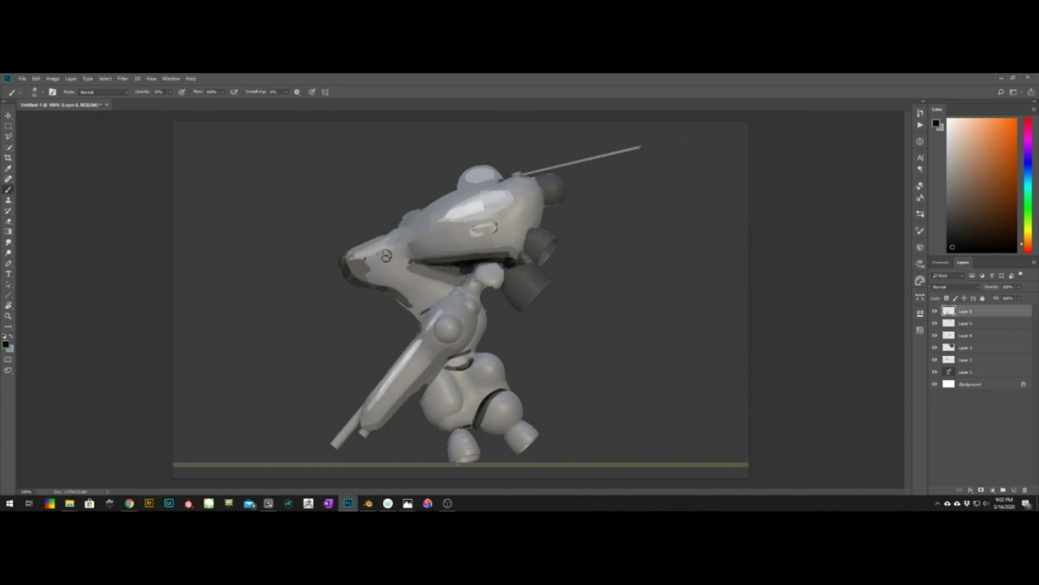
{"action": "left_click_drag", "start_coordinate": [462, 432], "coordinate": [456, 462]}
{"action": "left_click_drag", "start_coordinate": [471, 433], "coordinate": [476, 454]}
{"action": "left_click_drag", "start_coordinate": [511, 434], "coordinate": [521, 448]}
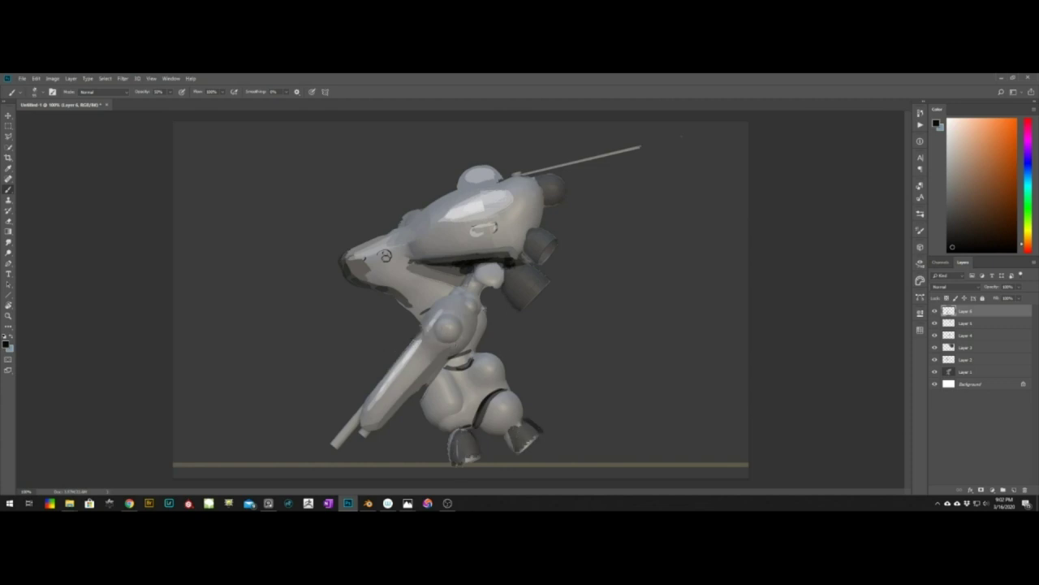
Paint a light boxy shoulder block above the arm, using tones sampled from around the hull's underside
{"action": "left_click", "coordinate": [479, 264], "text": "alt"}
{"action": "right_click_drag", "start_coordinate": [479, 270], "coordinate": [521, 245], "text": "alt"}
{"action": "left_click", "coordinate": [512, 264], "text": "alt"}
{"action": "mouse_move", "coordinate": [446, 282]}
{"action": "left_mouse_down"}
{"action": "mouse_move", "coordinate": [442, 302]}
{"action": "mouse_move", "coordinate": [501, 274]}
{"action": "left_mouse_up"}
{"action": "left_click", "coordinate": [446, 314], "text": "alt"}
{"action": "left_click", "coordinate": [463, 260], "text": "alt"}
{"action": "left_click", "coordinate": [443, 264], "text": "alt"}
{"action": "mouse_move", "coordinate": [438, 267]}
{"action": "left_mouse_down"}
{"action": "mouse_move", "coordinate": [434, 287]}
{"action": "mouse_move", "coordinate": [463, 271]}
{"action": "left_mouse_up"}
Repaint the round shoulder joint under the hull with a dark gap beside it and a small centre detail
{"action": "left_click", "coordinate": [471, 263], "text": "alt"}
{"action": "mouse_move", "coordinate": [463, 267]}
{"action": "left_mouse_down"}
{"action": "mouse_move", "coordinate": [461, 285]}
{"action": "mouse_move", "coordinate": [501, 258]}
{"action": "left_mouse_up"}
{"action": "left_click", "coordinate": [497, 247], "text": "alt"}
{"action": "mouse_move", "coordinate": [494, 266]}
{"action": "left_mouse_down"}
{"action": "mouse_move", "coordinate": [484, 270]}
{"action": "mouse_move", "coordinate": [494, 268]}
{"action": "left_mouse_up"}
{"action": "left_click", "coordinate": [492, 256], "text": "alt"}
{"action": "left_click", "coordinate": [476, 255], "text": "alt"}
{"action": "left_click", "coordinate": [491, 261]}
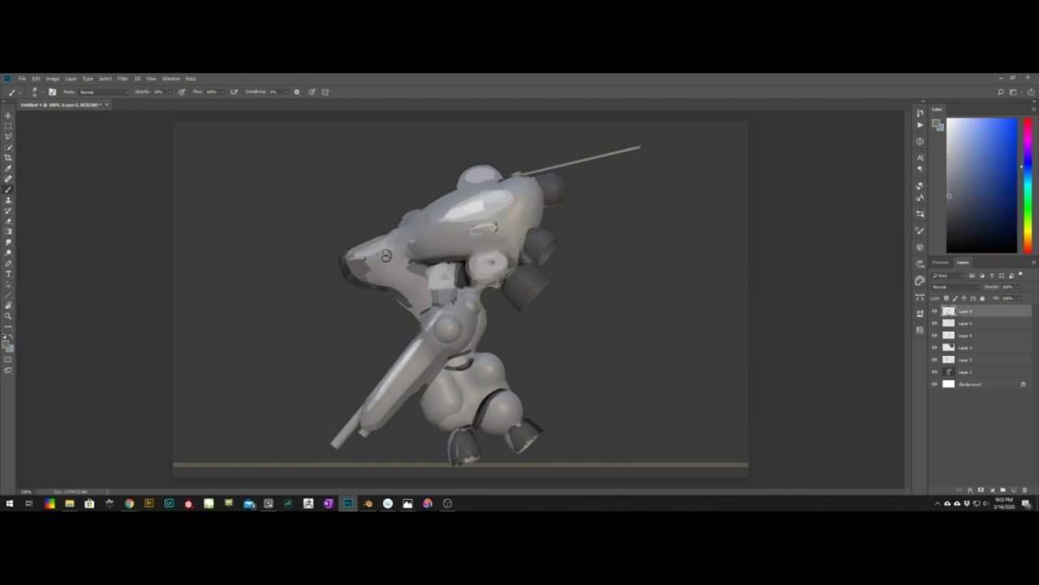
Paint a sharp light crest along the hull's upper side and check it with the canvas mirrored
{"action": "left_click", "coordinate": [470, 212], "text": "alt"}
{"action": "left_click_drag", "start_coordinate": [485, 206], "coordinate": [532, 189]}
{"action": "left_click_drag", "start_coordinate": [506, 195], "coordinate": [416, 232]}
{"action": "left_click", "coordinate": [464, 213], "text": "alt"}
{"action": "key", "text": "ctrl+shift+h"}
{"action": "key", "text": "ctrl+shift+h"}
Add a small light detail at the waist seam and a highlight strip on the hip
{"action": "right_click_drag", "start_coordinate": [483, 347], "coordinate": [465, 349], "text": "alt"}
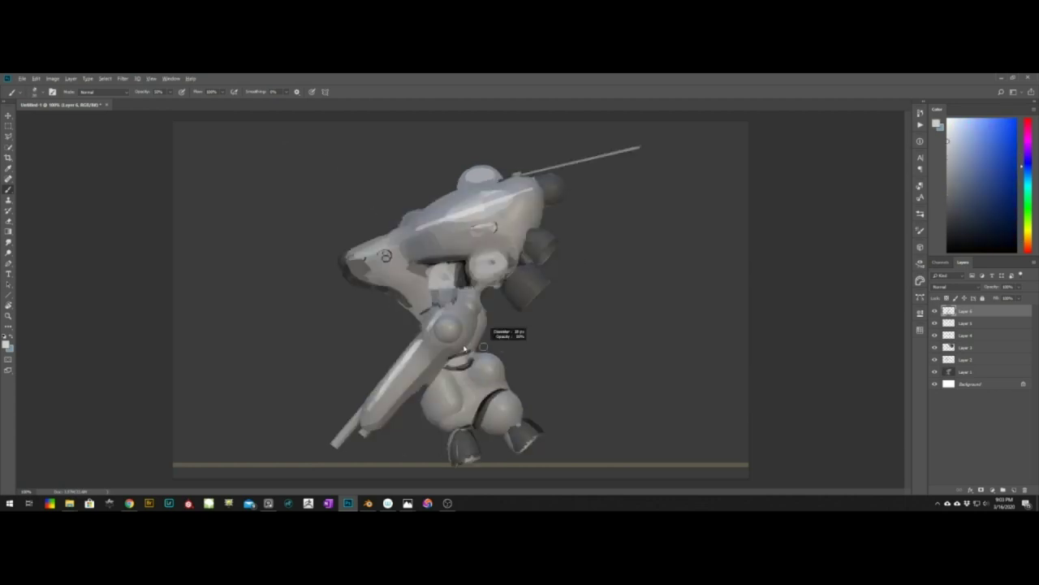
{"action": "left_click", "coordinate": [461, 361], "text": "alt"}
{"action": "left_click", "coordinate": [407, 372], "text": "alt"}
{"action": "left_click_drag", "start_coordinate": [431, 383], "coordinate": [439, 408]}
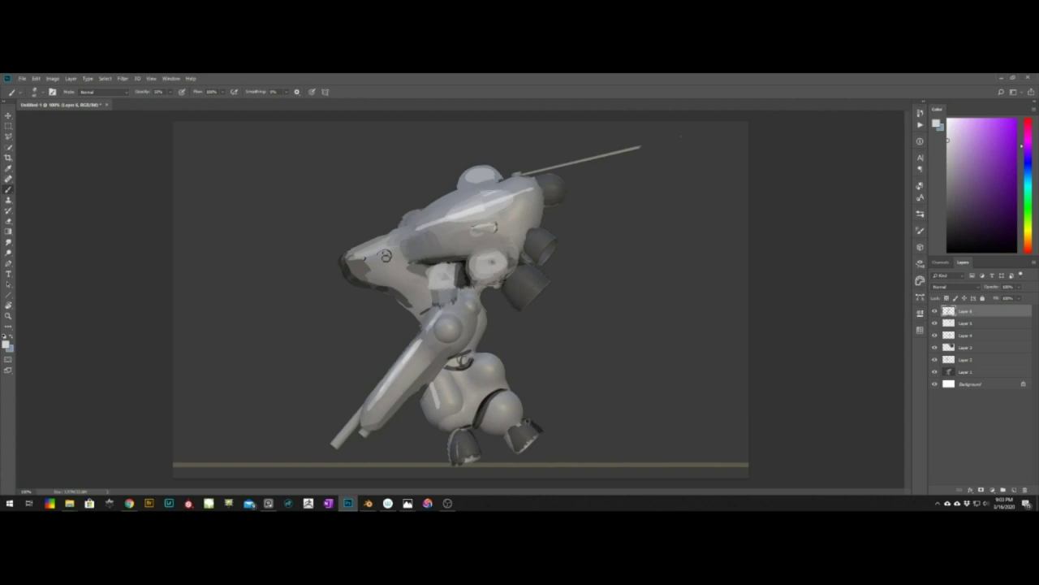
Paint black shadows along the hull's rear edge and around the base of the upper nozzle
{"action": "left_click", "coordinate": [484, 414], "text": "alt"}
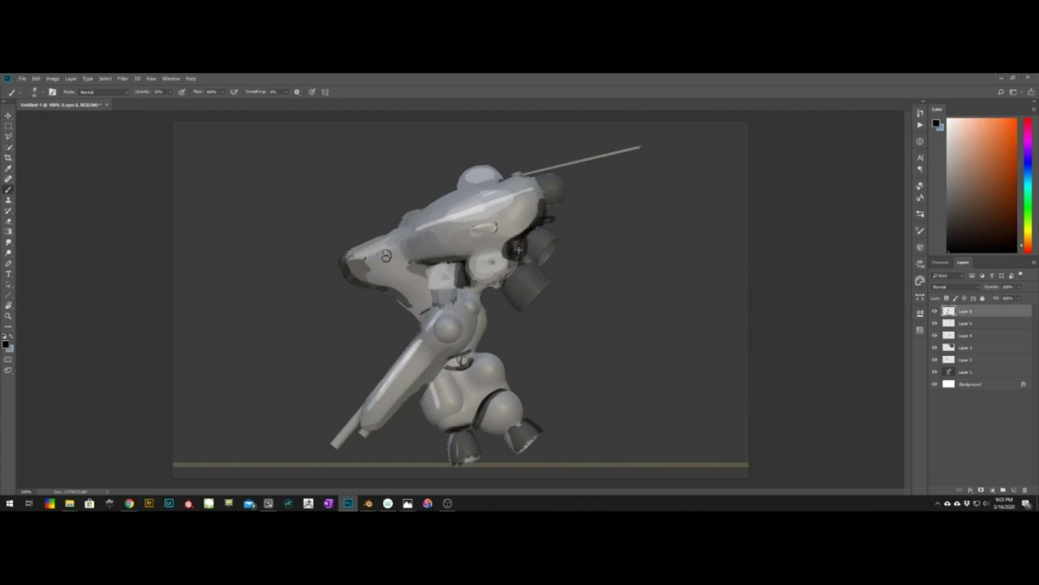
{"action": "mouse_move", "coordinate": [520, 251]}
{"action": "left_mouse_down"}
{"action": "mouse_move", "coordinate": [542, 221]}
{"action": "mouse_move", "coordinate": [526, 229]}
{"action": "left_mouse_up"}
{"action": "left_click", "coordinate": [530, 214], "text": "alt"}
{"action": "left_click", "coordinate": [543, 212], "text": "alt"}
{"action": "right_click_drag", "start_coordinate": [532, 203], "coordinate": [525, 207], "text": "alt"}
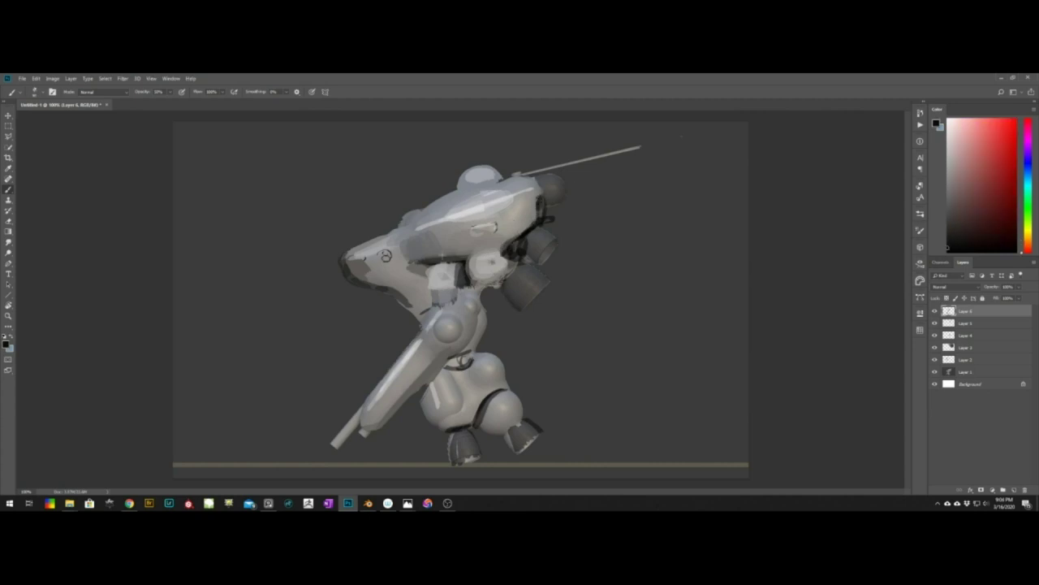
Paint sampled light tones along the hull's upper rear edge and forward over its top surface
{"action": "left_click", "coordinate": [494, 205], "text": "alt"}
{"action": "left_click", "coordinate": [497, 201], "text": "alt"}
{"action": "left_click_drag", "start_coordinate": [496, 203], "coordinate": [526, 192]}
{"action": "left_click", "coordinate": [486, 189], "text": "alt"}
{"action": "left_click_drag", "start_coordinate": [497, 189], "coordinate": [450, 211]}
Paint dark shading around the ball joint at the top of the arm
{"action": "left_click", "coordinate": [451, 297], "text": "alt"}
{"action": "right_click_drag", "start_coordinate": [454, 299], "coordinate": [448, 299], "text": "alt"}
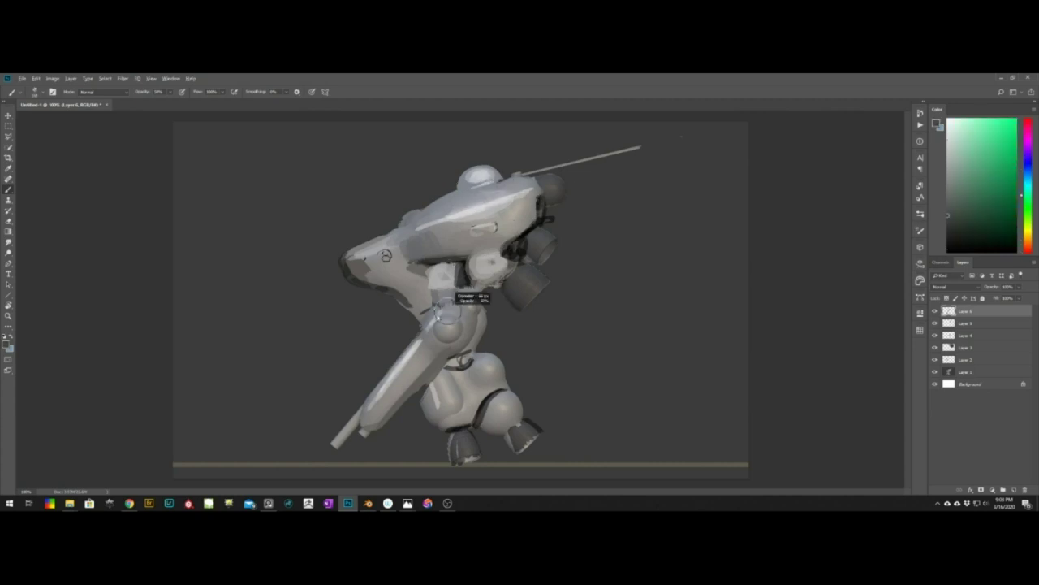
{"action": "left_click", "coordinate": [461, 280], "text": "alt"}
{"action": "left_click_drag", "start_coordinate": [440, 323], "coordinate": [435, 341]}
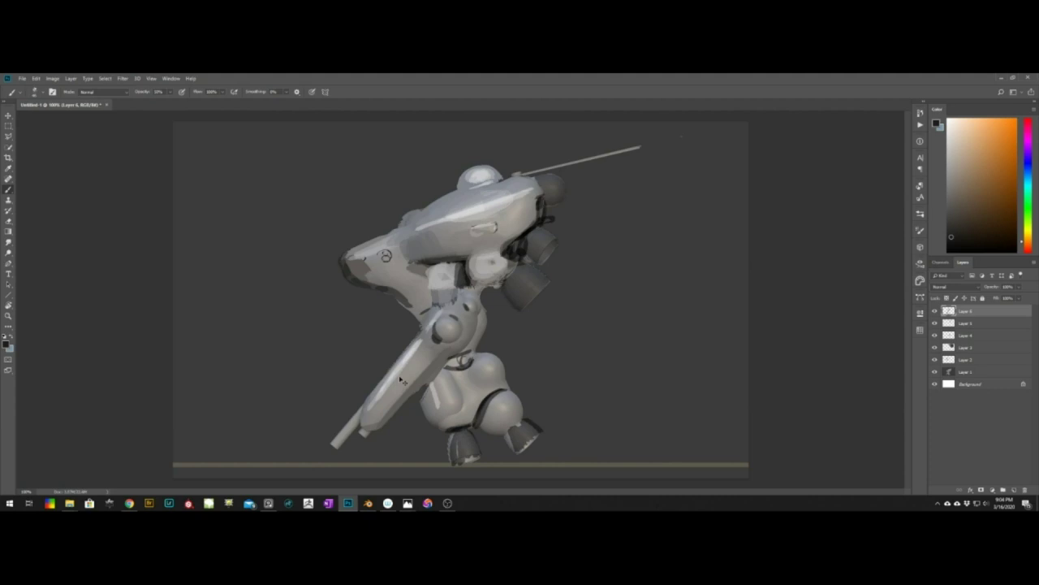
Shade the hip's front edge and the snout's underside with sampled tones
{"action": "left_click", "coordinate": [424, 387], "text": "alt"}
{"action": "left_click_drag", "start_coordinate": [428, 387], "coordinate": [431, 413]}
{"action": "left_click", "coordinate": [432, 421], "text": "alt"}
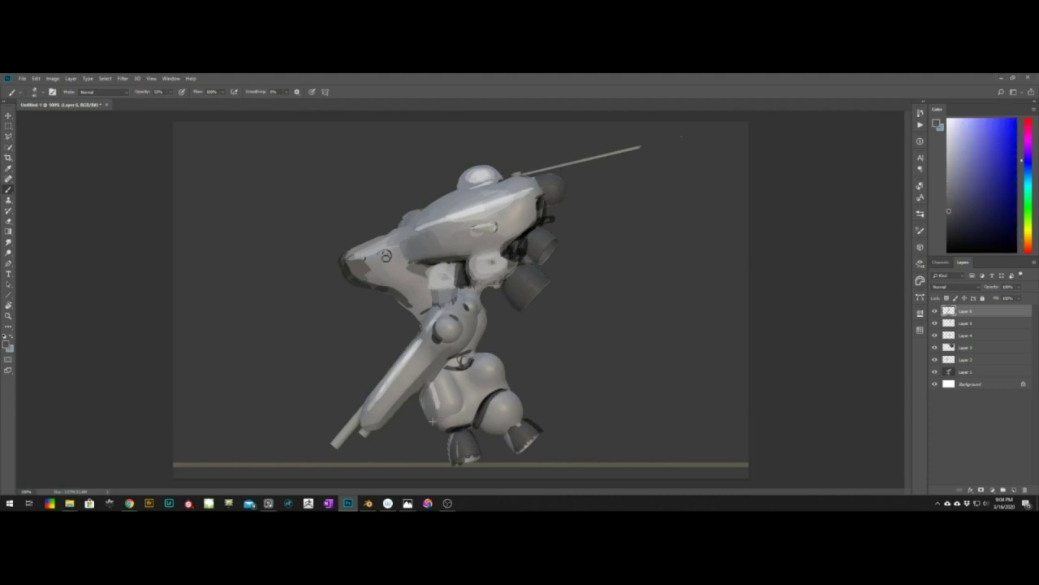
{"action": "mouse_move", "coordinate": [374, 278]}
{"action": "left_mouse_down"}
{"action": "mouse_move", "coordinate": [418, 314]}
{"action": "mouse_move", "coordinate": [427, 307]}
{"action": "left_mouse_up"}
{"action": "left_click", "coordinate": [366, 260], "text": "alt"}
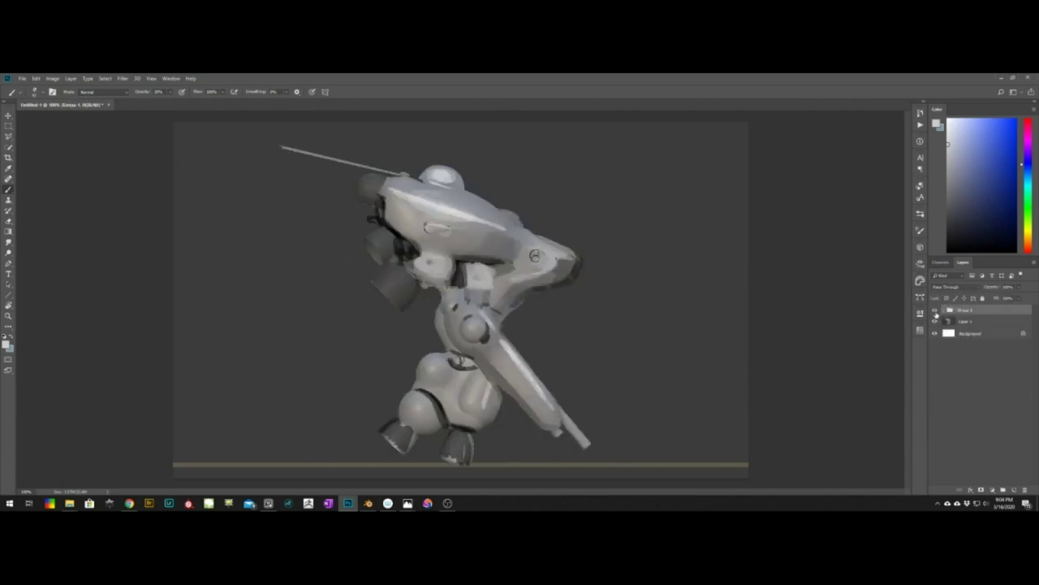
Restore the canvas orientation and toggle the paintover group to compare it with the original render
{"action": "left_click", "coordinate": [935, 311]}
{"action": "key", "text": "ctrl+shift+h"}
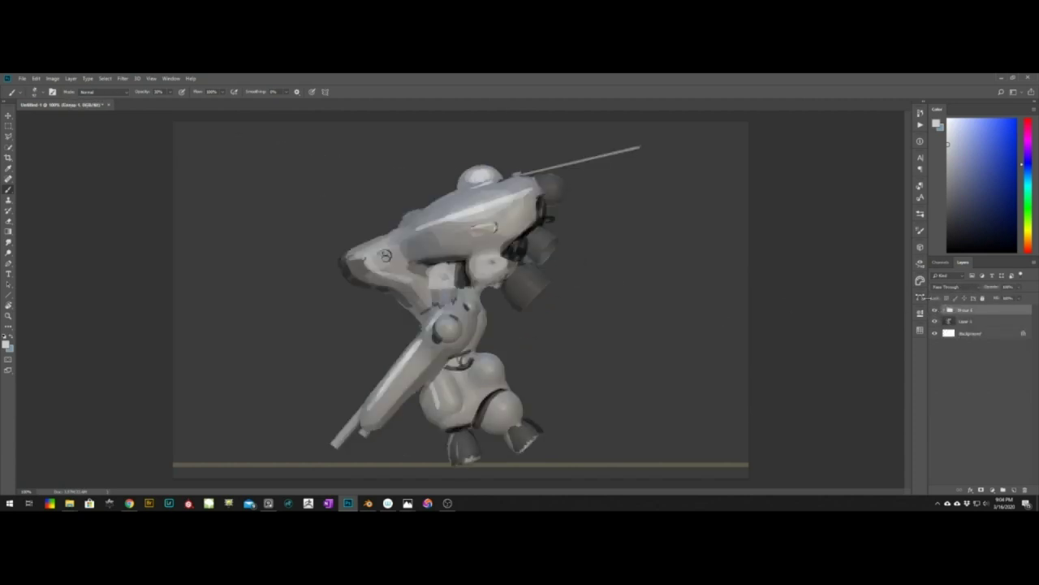
{"action": "left_click", "coordinate": [934, 310]}
{"action": "left_click", "coordinate": [933, 310]}
{"action": "left_click", "coordinate": [934, 310]}
{"action": "left_click", "coordinate": [934, 312]}
Copy the merged rear of the hull with its nozzles and rod to a new layer and shift it outward
{"action": "key", "text": "l"}
{"action": "mouse_move", "coordinate": [652, 131]}
{"action": "left_mouse_down"}
{"action": "mouse_move", "coordinate": [538, 149]}
{"action": "mouse_move", "coordinate": [679, 152]}
{"action": "left_mouse_up"}
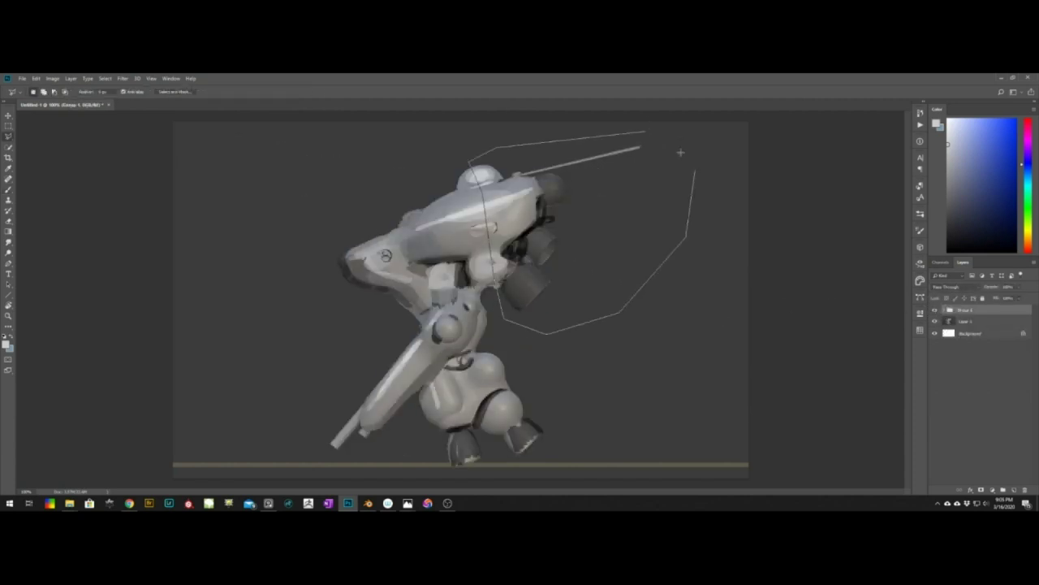
{"action": "key", "text": "ctrl+shift+c"}
{"action": "left_click", "coordinate": [934, 311]}
{"action": "key", "text": "ctrl+v"}
{"action": "mouse_move", "coordinate": [556, 244]}
{"action": "left_mouse_down", "text": "ctrl"}
{"action": "mouse_move", "coordinate": [609, 239]}
{"action": "mouse_move", "coordinate": [543, 309]}
{"action": "mouse_move", "coordinate": [546, 264]}
{"action": "left_mouse_up", "text": "ctrl"}
{"action": "key", "text": "Delete"}
{"action": "key", "text": "ctrl+d"}
{"action": "left_click", "coordinate": [934, 323]}
Fill the gap between hull and shifted rear with sampled grey at full opacity and paint out the duplicated dome
{"action": "key", "text": "b"}
{"action": "left_click", "coordinate": [520, 230], "text": "alt"}
{"action": "key", "text": "0"}
{"action": "left_click", "coordinate": [521, 224], "text": "alt"}
{"action": "left_click_drag", "start_coordinate": [545, 223], "coordinate": [491, 243]}
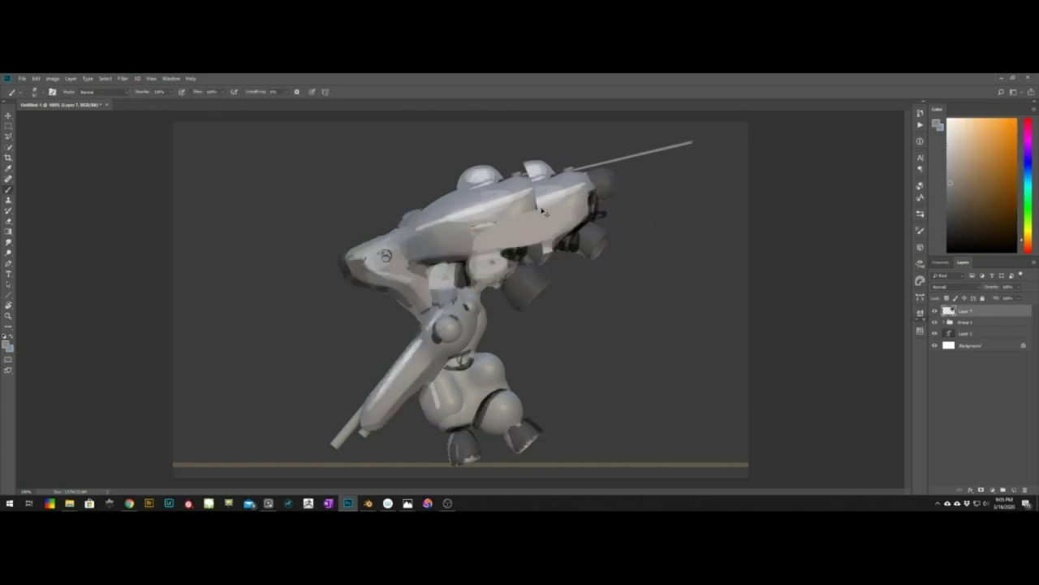
{"action": "left_click_drag", "start_coordinate": [529, 211], "coordinate": [553, 207]}
{"action": "left_click", "coordinate": [520, 157], "text": "alt"}
{"action": "left_click_drag", "start_coordinate": [520, 162], "coordinate": [551, 164]}
Extend the lengthened hull downward with sampled grey into a broad mass covering the lower thruster
{"action": "left_click", "coordinate": [526, 231], "text": "alt"}
{"action": "mouse_move", "coordinate": [524, 240]}
{"action": "left_mouse_down"}
{"action": "mouse_move", "coordinate": [542, 278]}
{"action": "mouse_move", "coordinate": [567, 284]}
{"action": "mouse_move", "coordinate": [523, 297]}
{"action": "left_mouse_up"}
{"action": "left_click", "coordinate": [533, 277], "text": "alt"}
{"action": "left_click_drag", "start_coordinate": [573, 217], "coordinate": [571, 281]}
{"action": "left_click_drag", "start_coordinate": [505, 274], "coordinate": [520, 301]}
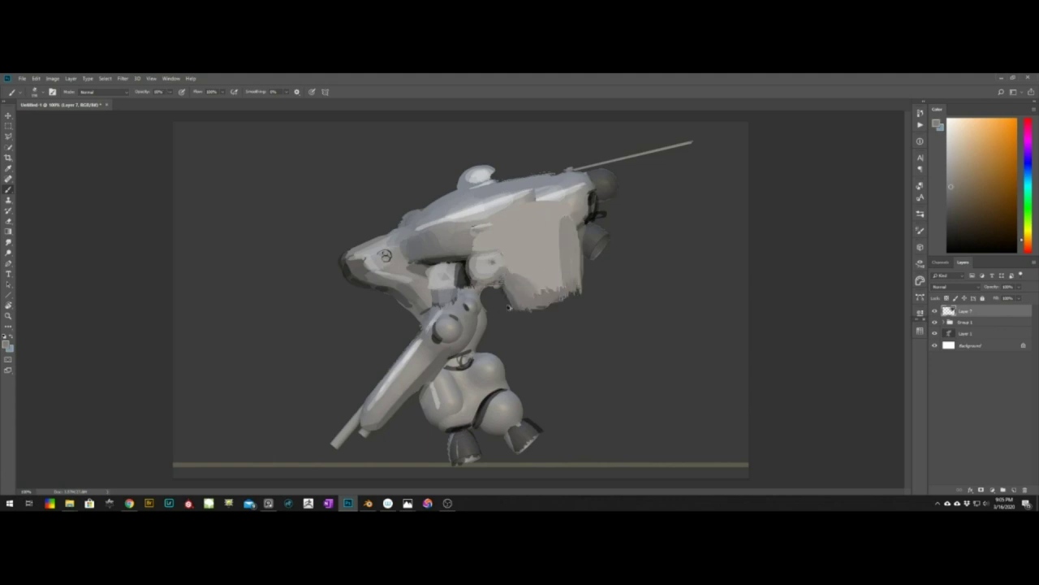
Paint dark shading under the extended hull with the canvas mirrored, hide the extension layer, and restore the canvas orientation
{"action": "key", "text": "ctrl+shift+h"}
{"action": "left_click", "coordinate": [435, 312], "text": "alt"}
{"action": "mouse_move", "coordinate": [427, 286]}
{"action": "left_mouse_down"}
{"action": "mouse_move", "coordinate": [411, 306]}
{"action": "mouse_move", "coordinate": [356, 302]}
{"action": "left_mouse_up"}
{"action": "left_click", "coordinate": [934, 311]}
{"action": "key", "text": "ctrl+shift+h"}
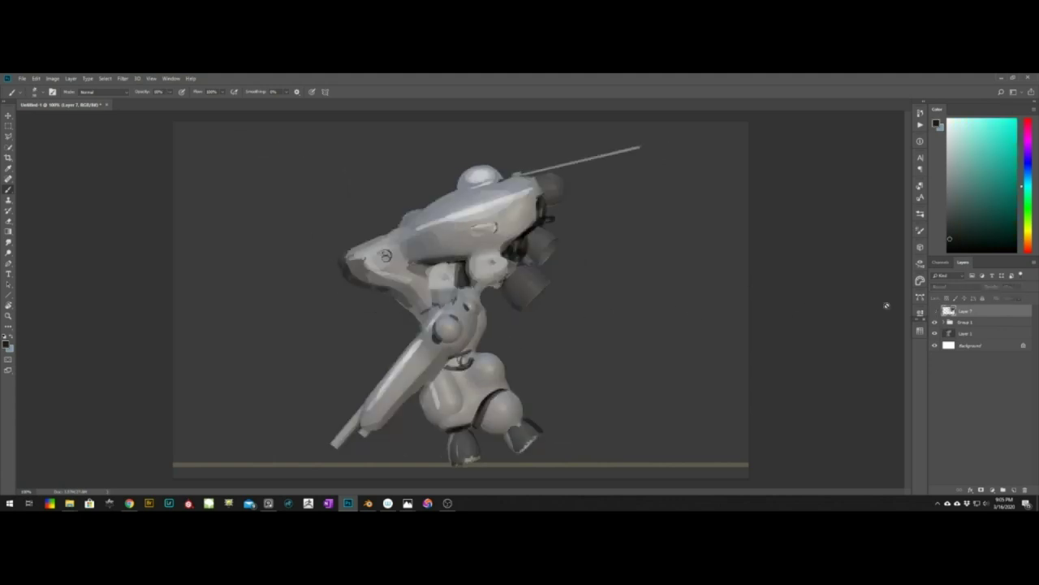
Add a new layer and mark the original and shortened hull ends in red, toggling the paintover group for comparison
{"action": "left_click", "coordinate": [935, 322]}
{"action": "left_click", "coordinate": [1014, 490]}
{"action": "left_click", "coordinate": [1011, 130]}
{"action": "left_click", "coordinate": [1028, 120]}
{"action": "left_click_drag", "start_coordinate": [602, 164], "coordinate": [609, 200]}
{"action": "left_click", "coordinate": [934, 334]}
{"action": "left_click_drag", "start_coordinate": [561, 176], "coordinate": [563, 192]}
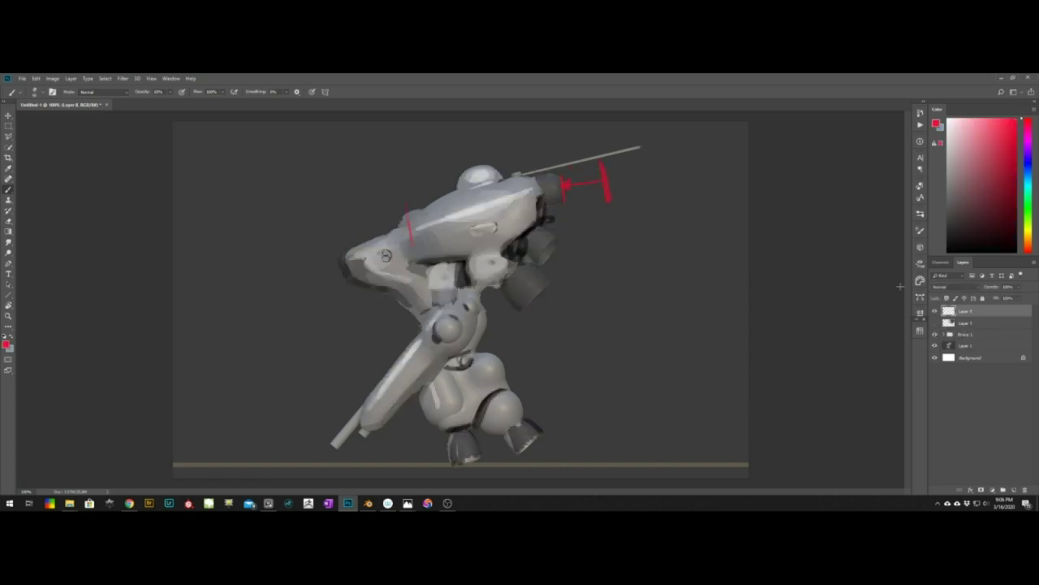
Divide the original hull length into quarters with red marks above it, compare with the paintover, and hide the marks
{"action": "left_click", "coordinate": [935, 334]}
{"action": "left_click", "coordinate": [934, 311]}
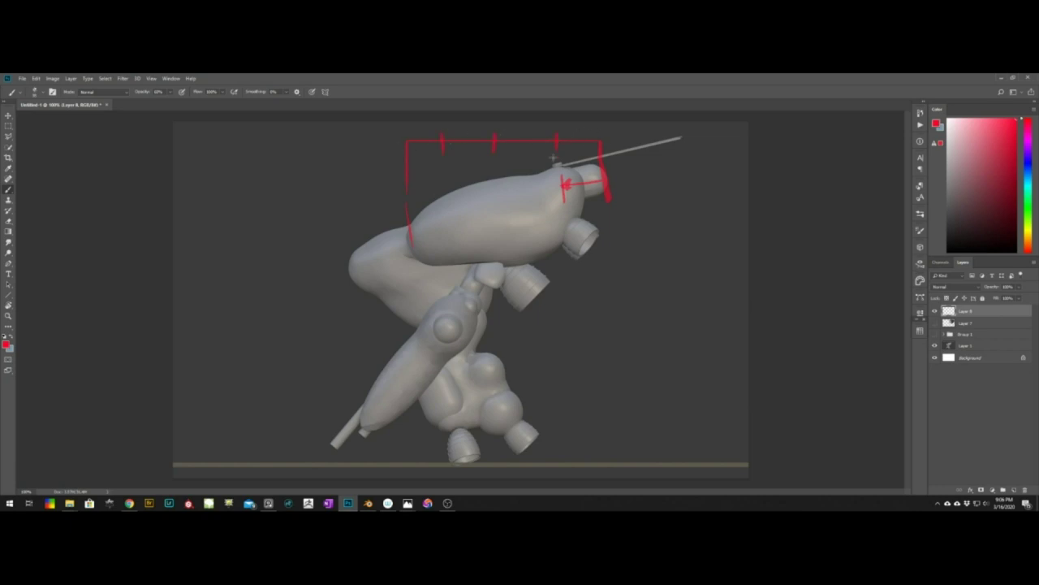
{"action": "left_click", "coordinate": [934, 335]}
{"action": "key", "text": "e"}
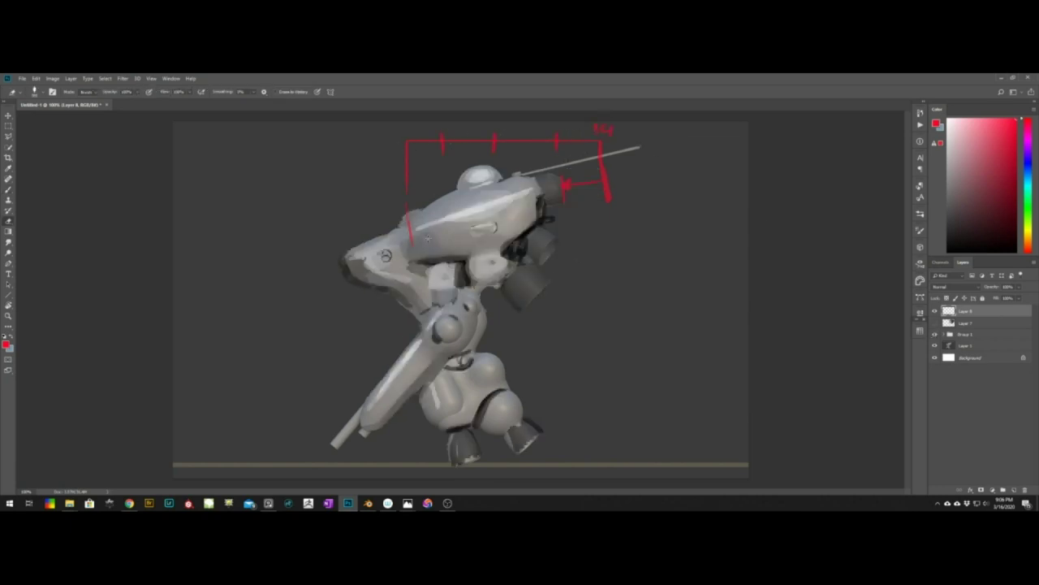
{"action": "left_click", "coordinate": [934, 311]}
{"action": "left_click", "coordinate": [448, 503]}
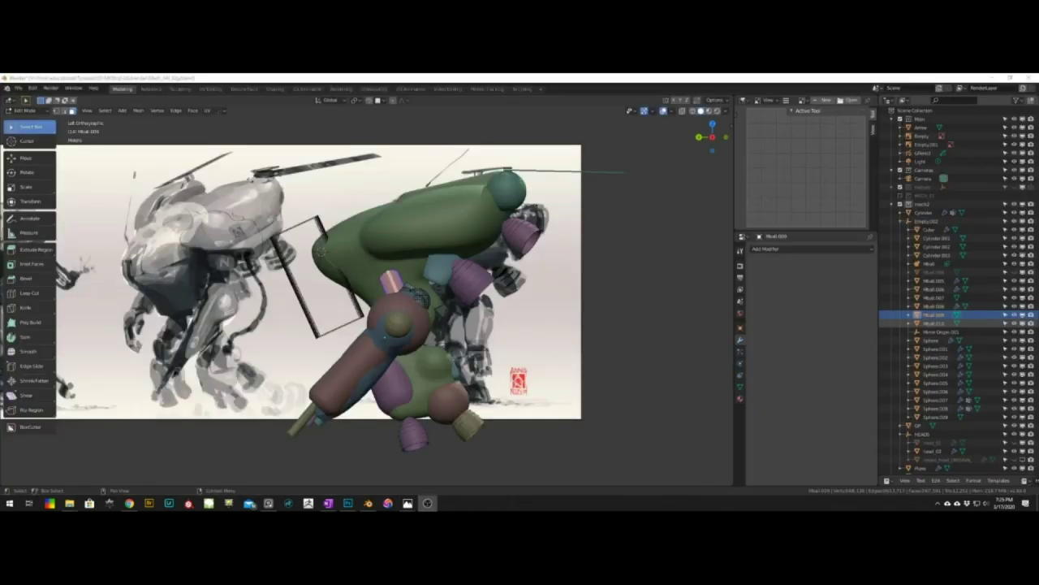
{"action": "left_click", "coordinate": [133, 114]}
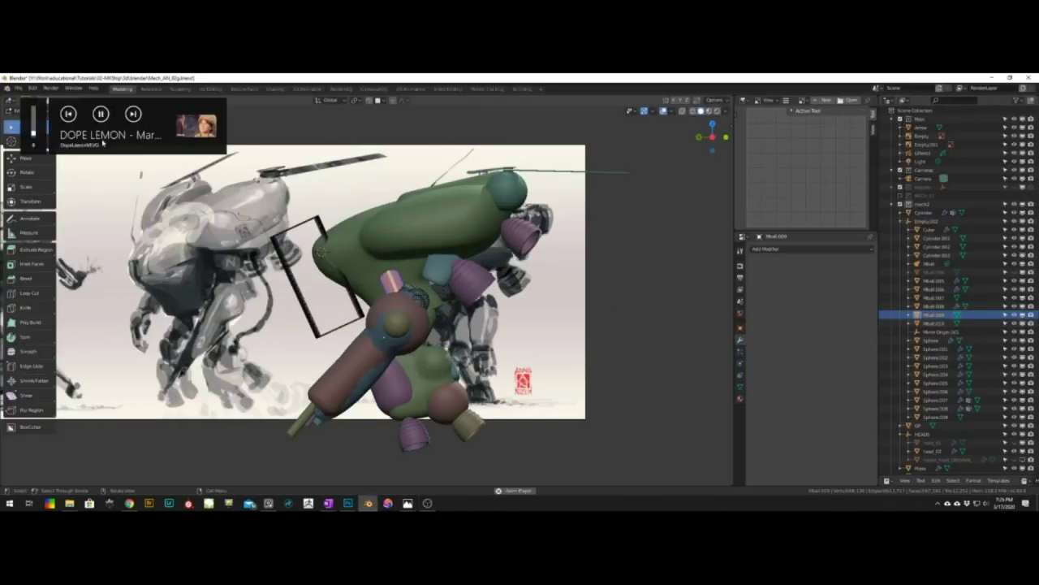
{"action": "left_click", "coordinate": [134, 114]}
{"action": "left_click", "coordinate": [133, 113]}
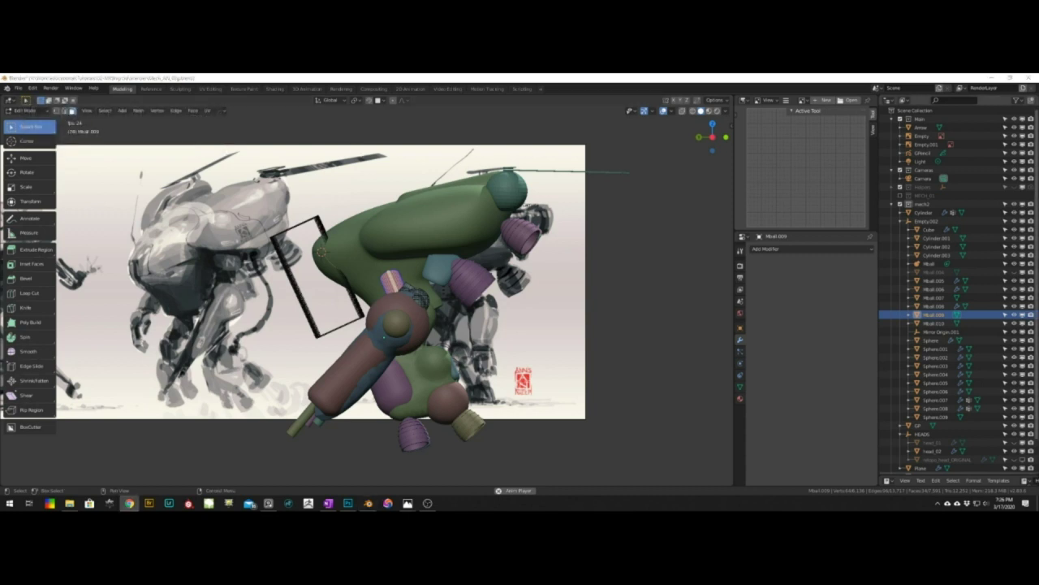
In Blender, select the short cylinder above the upper-arm sphere and reposition it along the Y axis
{"action": "middle_click_drag", "start_coordinate": [372, 247], "coordinate": [337, 316], "text": "alt"}
{"action": "key", "text": "l"}
{"action": "key", "text": "g"}
{"action": "key", "text": "y"}
{"action": "left_click", "coordinate": [421, 317]}
{"action": "middle_click_drag", "start_coordinate": [421, 317], "coordinate": [431, 296]}
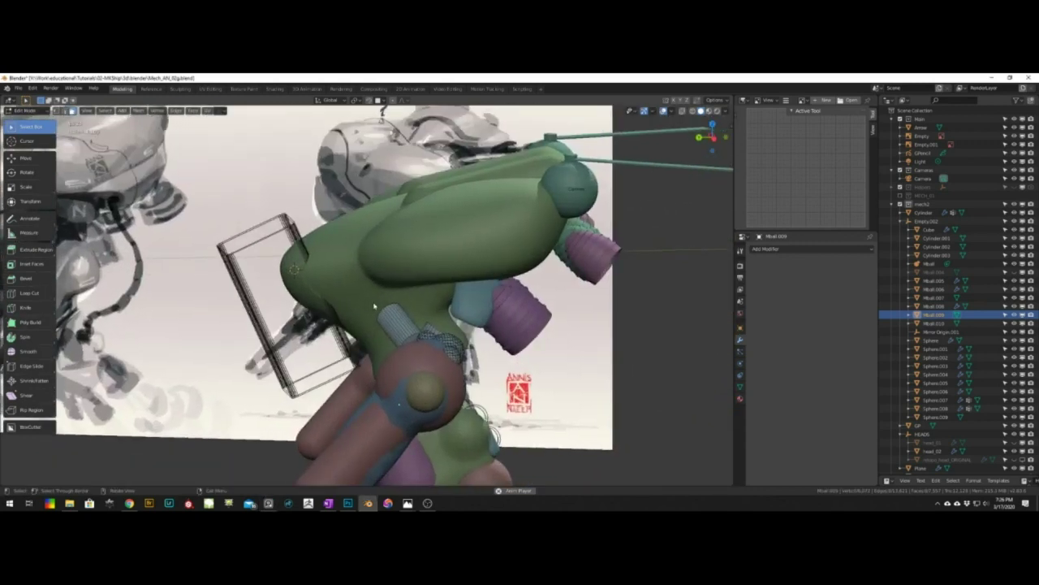
{"action": "left_click", "coordinate": [410, 292]}
{"action": "right_click", "coordinate": [431, 284]}
{"action": "left_click", "coordinate": [455, 366]}
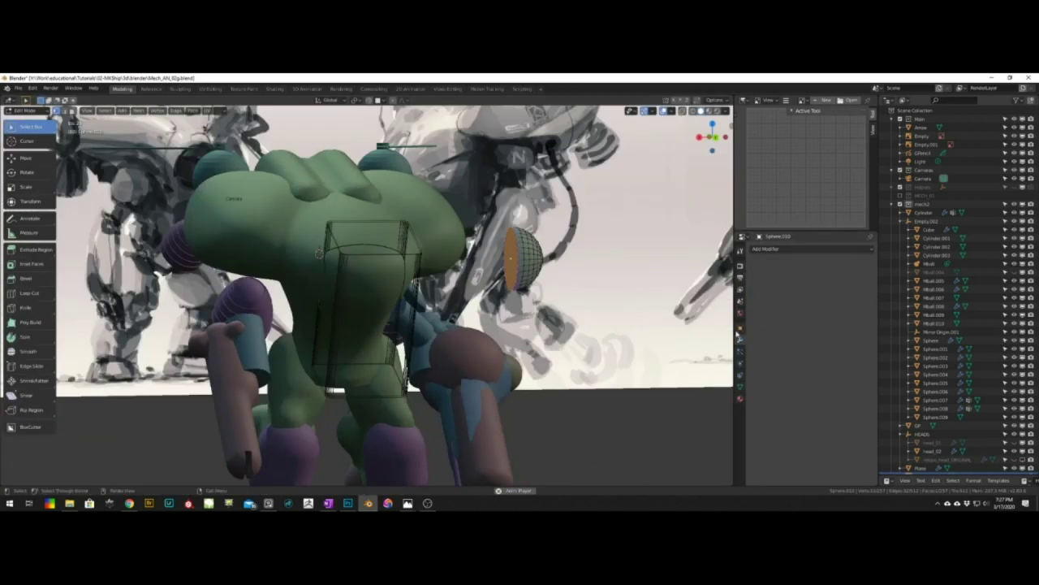
Add a vertex group to the half-sphere beside the mech
{"action": "left_click", "coordinate": [781, 249]}
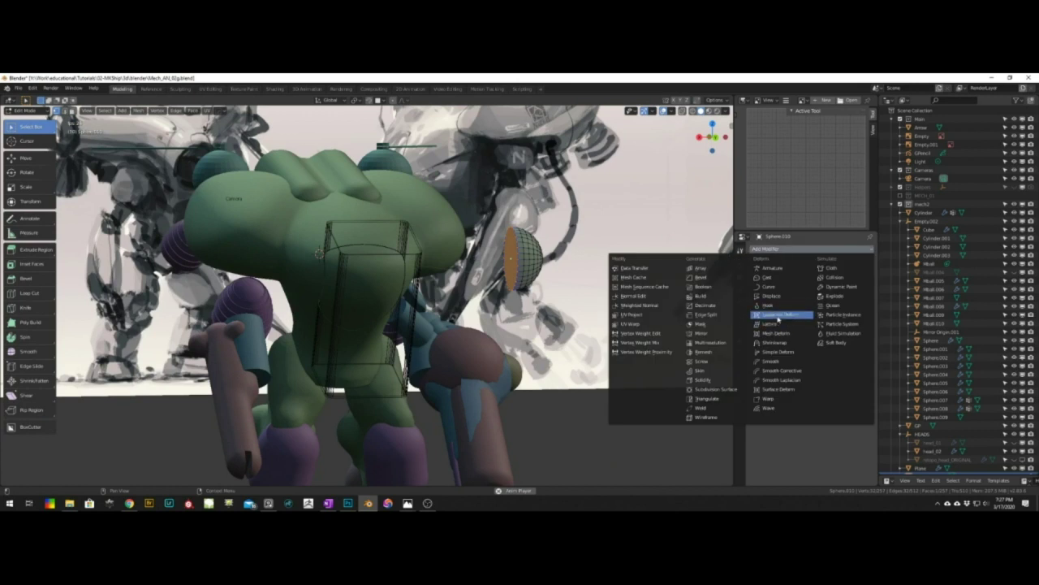
{"action": "key", "text": "Escape"}
{"action": "left_click", "coordinate": [740, 387]}
{"action": "left_click", "coordinate": [870, 275]}
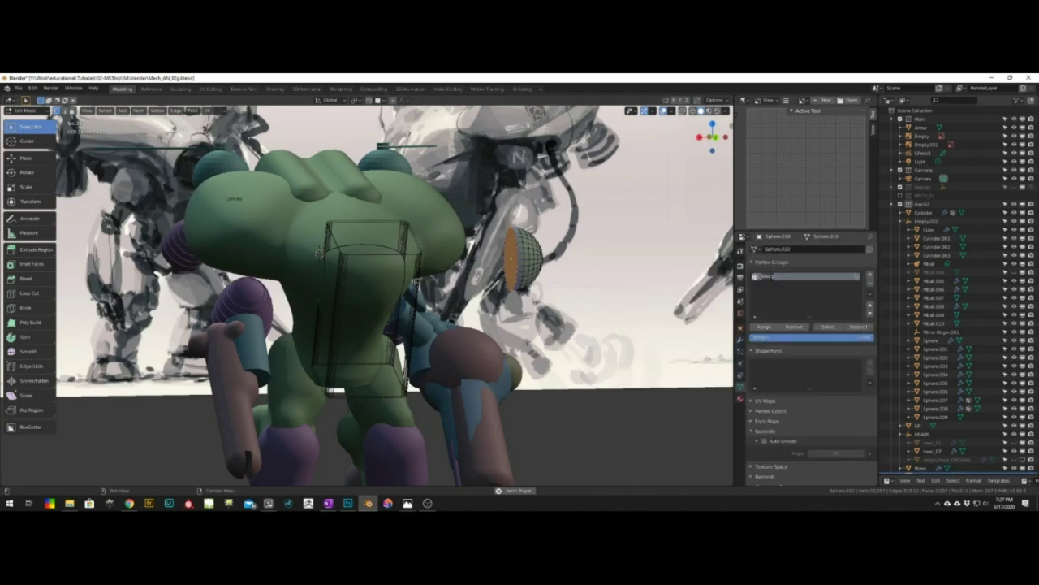
Add a Shrinkwrap modifier to the half-sphere and set its target to the hull, head_02
{"action": "left_click", "coordinate": [740, 340]}
{"action": "left_click", "coordinate": [801, 249]}
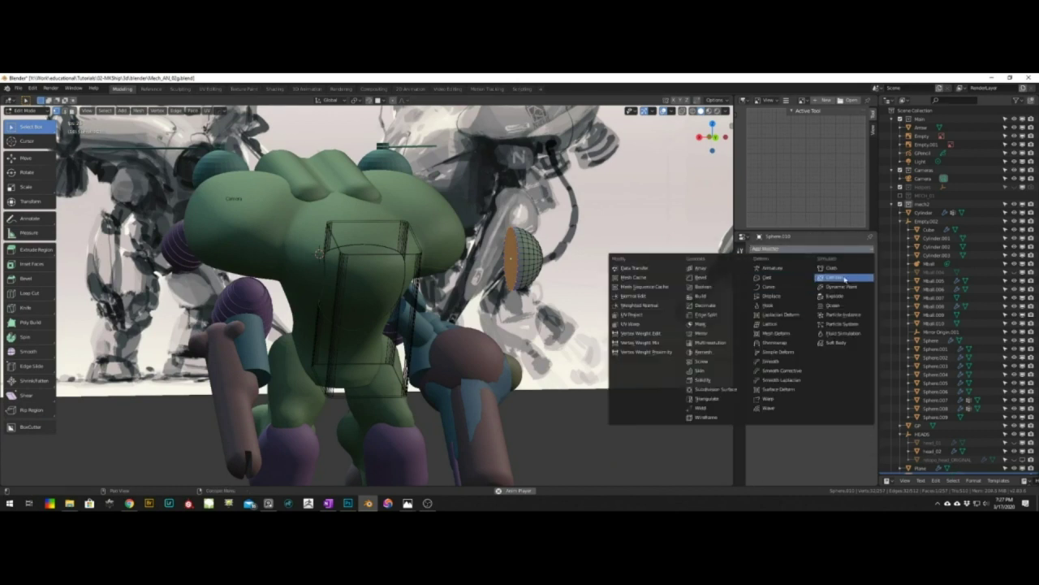
{"action": "left_click", "coordinate": [775, 342]}
{"action": "left_click", "coordinate": [806, 296]}
{"action": "left_click", "coordinate": [388, 217]}
{"action": "middle_click_drag", "start_coordinate": [479, 268], "coordinate": [430, 307]}
{"action": "key", "text": "Tab"}
{"action": "key", "text": "ctrl+Tab"}
{"action": "left_click", "coordinate": [333, 315]}
{"action": "key", "text": "Tab"}
{"action": "middle_click_drag", "start_coordinate": [375, 381], "coordinate": [361, 377]}
Switch the Shrinkwrap mode to Project and move the half-sphere along the X axis to the hull's side
{"action": "left_click", "coordinate": [837, 314]}
{"action": "left_click", "coordinate": [836, 340]}
{"action": "middle_click_drag", "start_coordinate": [490, 353], "coordinate": [502, 357]}
{"action": "key", "text": "g"}
{"action": "key", "text": "x"}
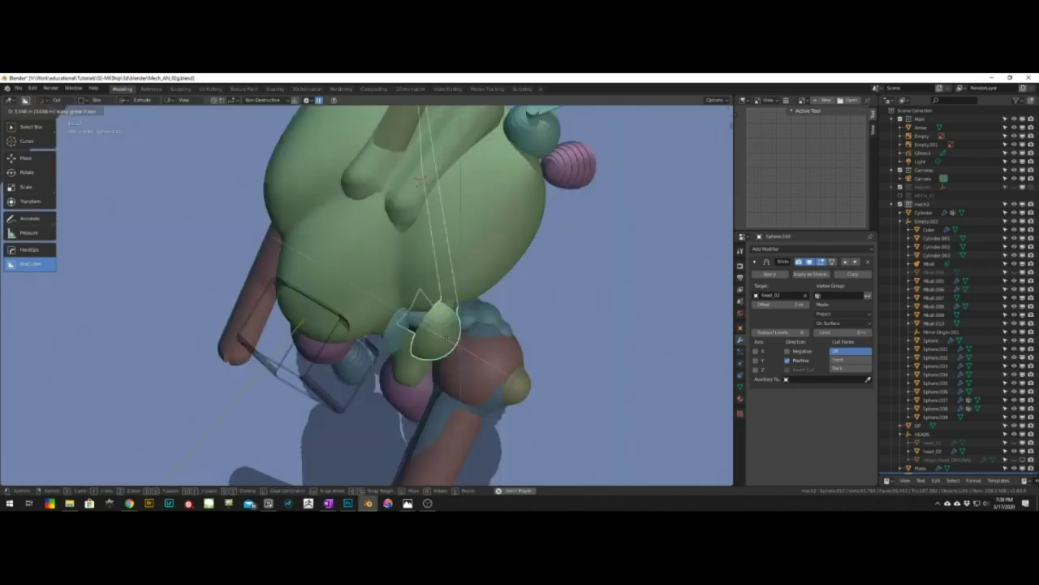
{"action": "left_click", "coordinate": [447, 337]}
{"action": "middle_click_drag", "start_coordinate": [447, 338], "coordinate": [453, 272]}
Try face culling, X-axis projection and vertex group 01 on the Shrinkwrap while moving the half-sphere, and remove the modifier
{"action": "left_click", "coordinate": [851, 369]}
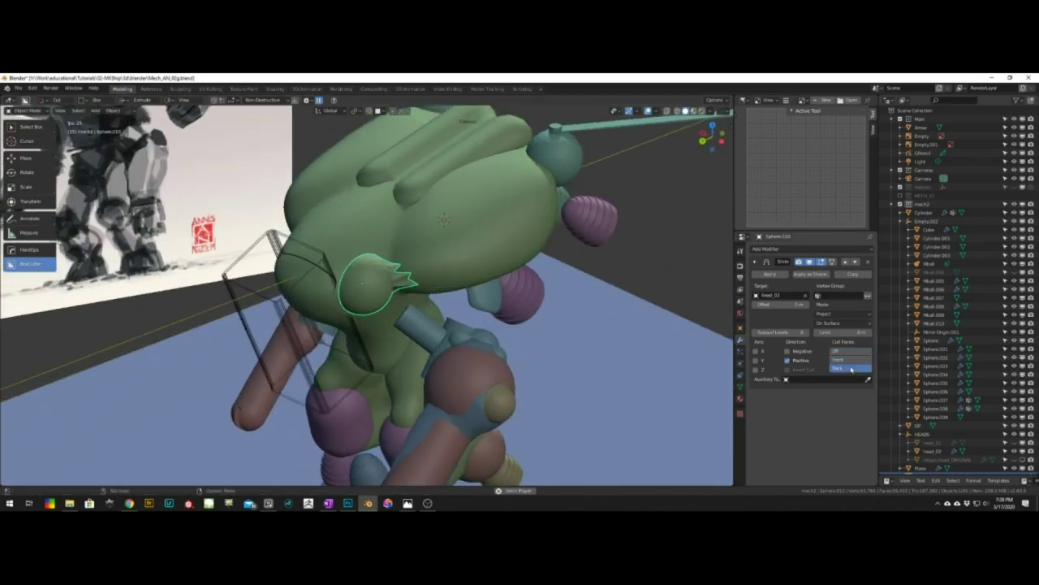
{"action": "left_click", "coordinate": [851, 351]}
{"action": "left_click", "coordinate": [756, 351]}
{"action": "middle_click_drag", "start_coordinate": [519, 276], "coordinate": [581, 313], "text": "alt"}
{"action": "key", "text": "g"}
{"action": "left_click", "coordinate": [585, 313]}
{"action": "key", "text": "space"}
{"action": "left_click", "coordinate": [841, 296]}
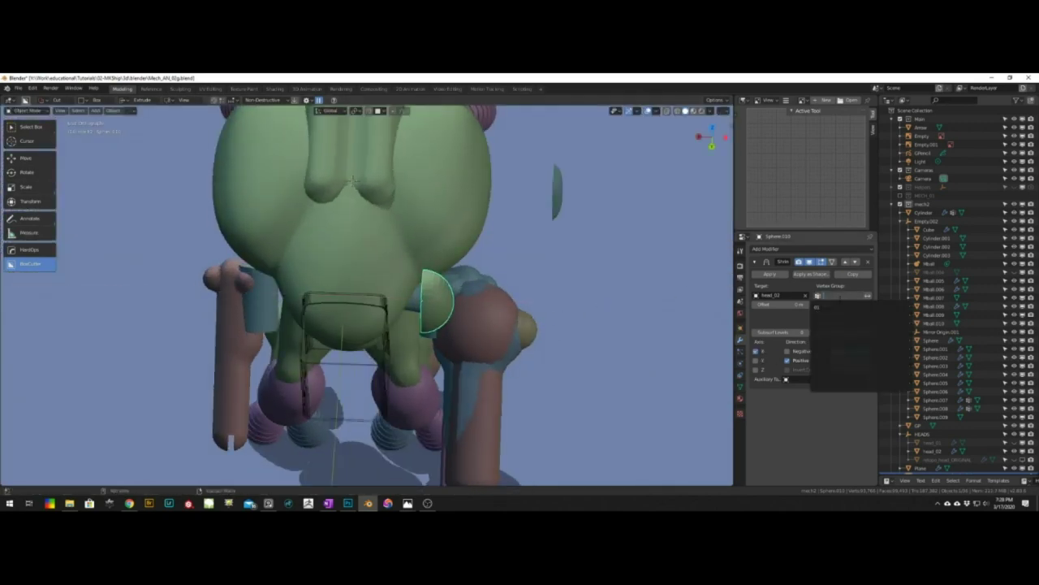
{"action": "left_click", "coordinate": [867, 295]}
{"action": "left_click", "coordinate": [868, 261]}
Add a new Shrinkwrap modifier targeting head_02 with Nearest Surface Point, limited to vertex group 01
{"action": "left_click", "coordinate": [844, 249]}
{"action": "left_click", "coordinate": [783, 343]}
{"action": "left_click", "coordinate": [805, 296]}
{"action": "left_click", "coordinate": [455, 231]}
{"action": "left_click", "coordinate": [867, 295]}
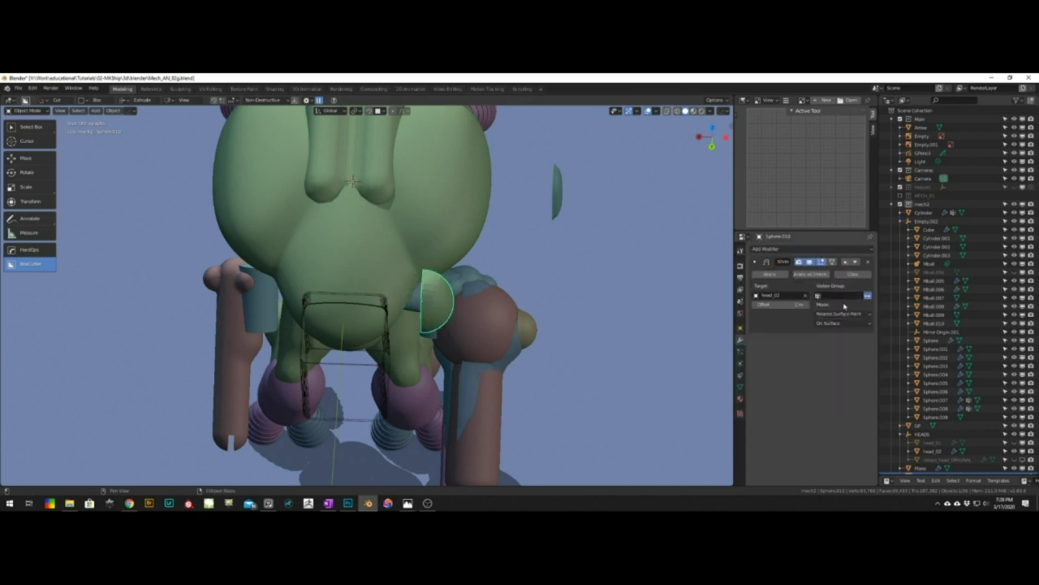
{"action": "left_click", "coordinate": [845, 306]}
{"action": "left_click", "coordinate": [868, 295]}
Move, scale and rotate the half-sphere to fit it against the hull above the upper-arm sphere
{"action": "middle_click_drag", "start_coordinate": [605, 302], "coordinate": [406, 319]}
{"action": "key", "text": "g"}
{"action": "left_click", "coordinate": [458, 273]}
{"action": "key", "text": "g"}
{"action": "key", "text": "g"}
{"action": "key", "text": "g"}
{"action": "key", "text": "s"}
{"action": "left_click", "coordinate": [443, 295]}
{"action": "key", "text": "r"}
{"action": "left_click", "coordinate": [517, 297]}
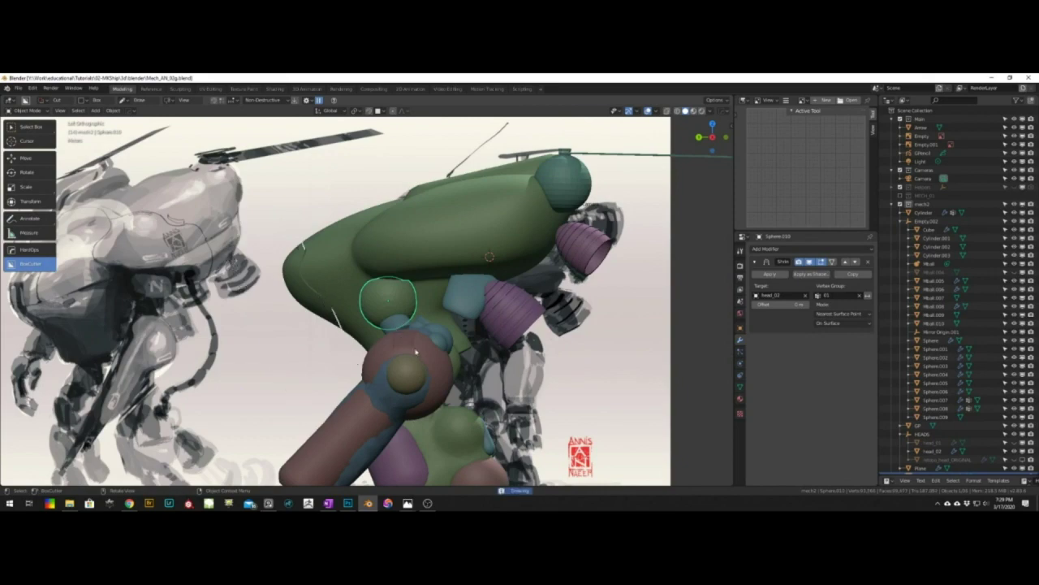
Cut a circular opening in the half-sphere around the short arm cylinder with BoxCutter
{"action": "key", "text": "d"}
{"action": "left_click", "coordinate": [351, 345]}
{"action": "left_click_drag", "start_coordinate": [417, 343], "coordinate": [402, 337]}
{"action": "mouse_move", "coordinate": [357, 325]}
{"action": "middle_mouse_down"}
{"action": "mouse_move", "coordinate": [396, 334]}
{"action": "mouse_move", "coordinate": [365, 302]}
{"action": "middle_mouse_up"}
{"action": "middle_click_drag", "start_coordinate": [528, 261], "coordinate": [609, 272]}
{"action": "left_click_drag", "start_coordinate": [411, 306], "coordinate": [441, 323]}
{"action": "key", "text": "Tab"}
{"action": "mouse_move", "coordinate": [453, 324]}
{"action": "middle_mouse_down"}
{"action": "mouse_move", "coordinate": [365, 313]}
{"action": "mouse_move", "coordinate": [431, 303]}
{"action": "mouse_move", "coordinate": [455, 284]}
{"action": "middle_mouse_up"}
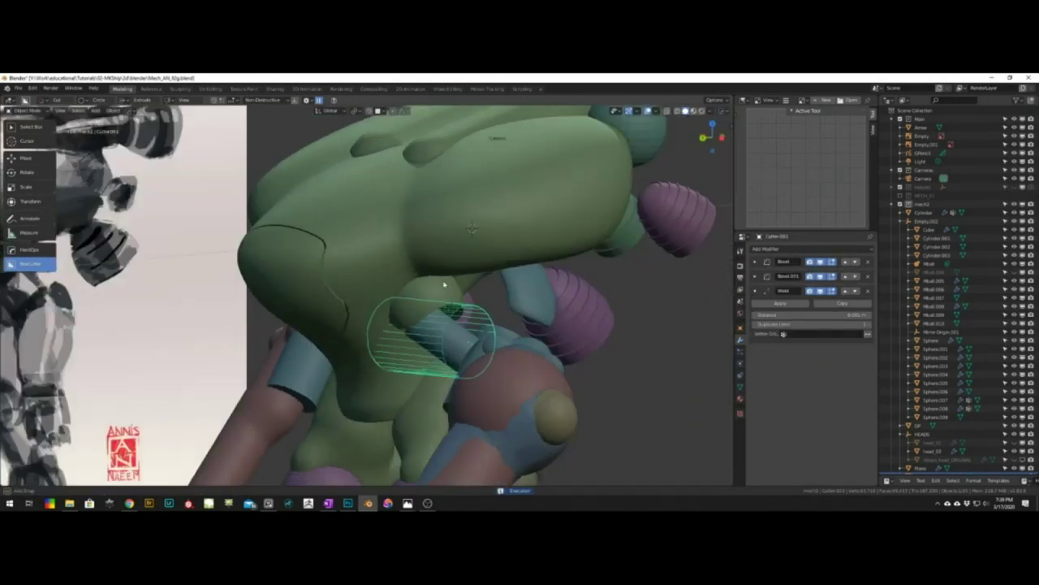
{"action": "key", "text": "ctrl+z"}
Scale the half-sphere's mesh in Edit Mode using wireframe shading, and return to solid shading
{"action": "key", "text": "z"}
{"action": "left_click", "coordinate": [365, 255]}
{"action": "mouse_move", "coordinate": [388, 274]}
{"action": "middle_mouse_down"}
{"action": "mouse_move", "coordinate": [439, 284]}
{"action": "mouse_move", "coordinate": [408, 278]}
{"action": "middle_mouse_up"}
{"action": "key", "text": "Tab"}
{"action": "key", "text": "s"}
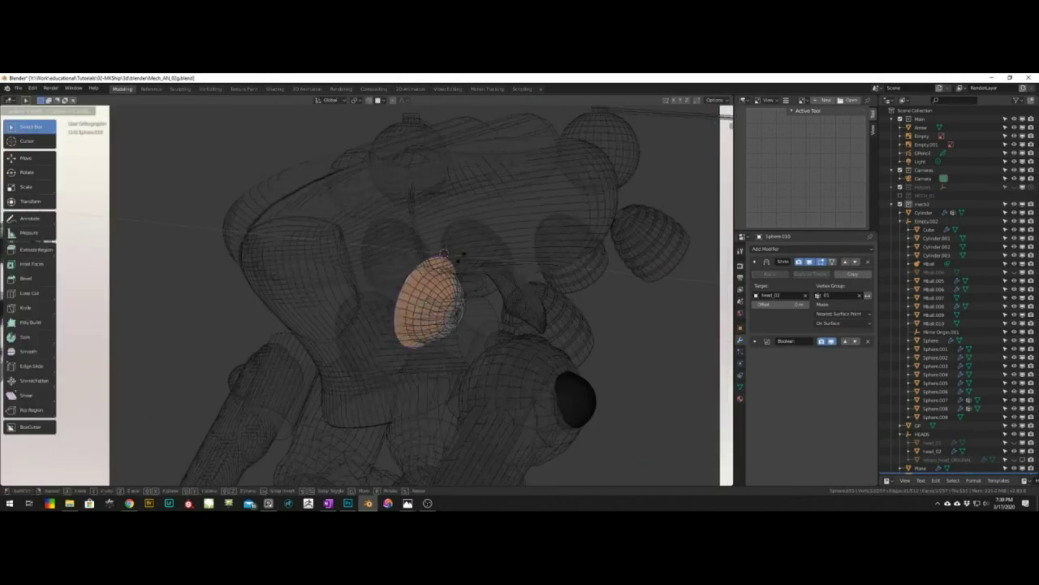
{"action": "left_click", "coordinate": [458, 269]}
{"action": "key", "text": "z"}
{"action": "left_click", "coordinate": [502, 267]}
{"action": "key", "text": "Tab"}
Draw a BoxCutter ngon over the lower hull of head_02 and adjust its extrusion to cut away the side
{"action": "mouse_move", "coordinate": [497, 280]}
{"action": "middle_mouse_down"}
{"action": "mouse_move", "coordinate": [471, 320]}
{"action": "mouse_move", "coordinate": [442, 296]}
{"action": "mouse_move", "coordinate": [362, 325]}
{"action": "mouse_move", "coordinate": [394, 285]}
{"action": "middle_mouse_up"}
{"action": "scroll", "coordinate": [387, 308], "scroll_direction": "down", "scroll_amount": 2}
{"action": "left_click", "coordinate": [375, 311]}
{"action": "left_click", "coordinate": [357, 328]}
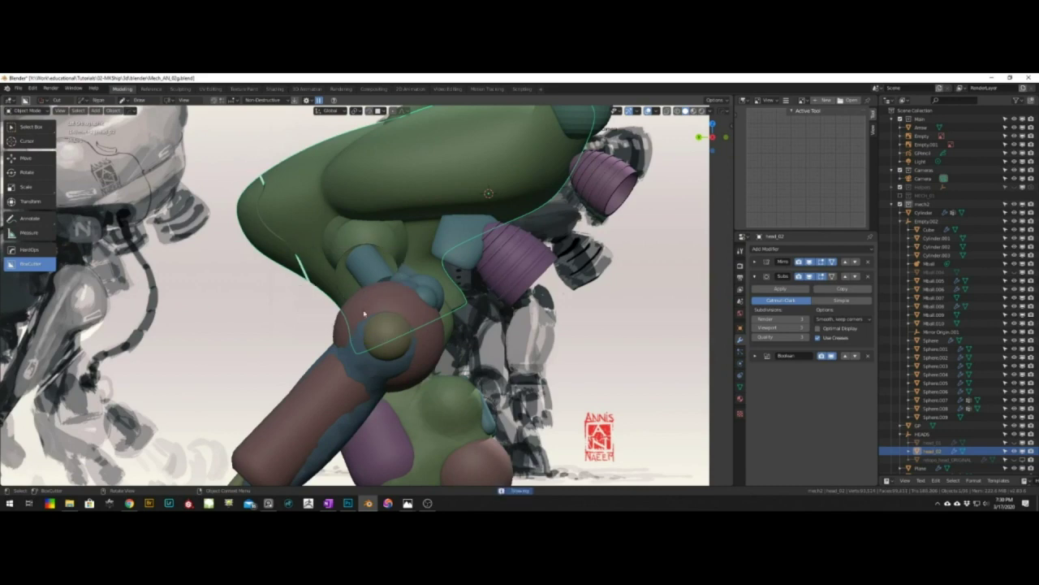
{"action": "middle_click_drag", "start_coordinate": [358, 236], "coordinate": [418, 271]}
{"action": "key", "text": "e"}
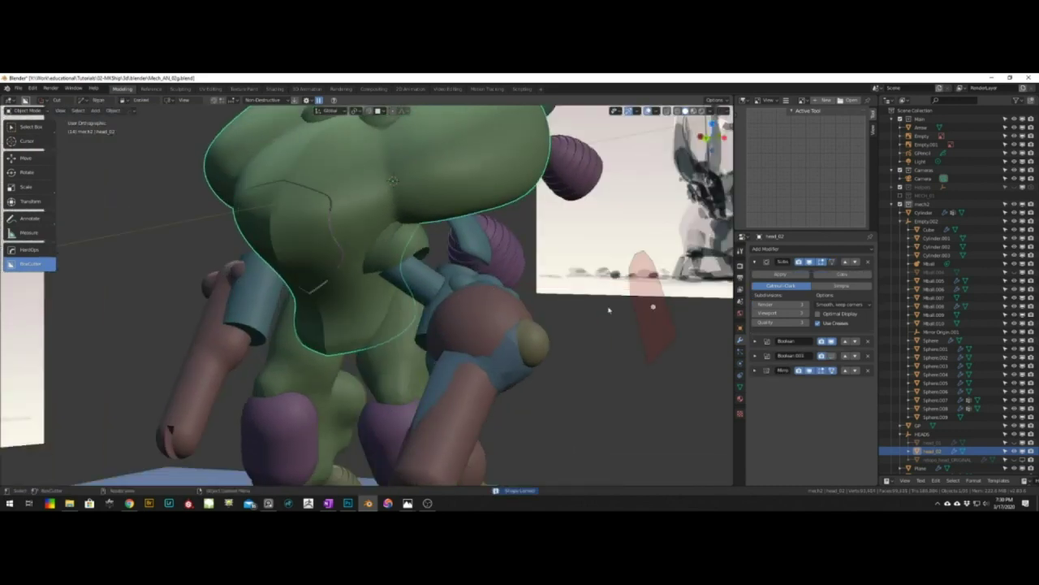
{"action": "left_click_drag", "start_coordinate": [710, 290], "coordinate": [354, 288]}
{"action": "middle_click_drag", "start_coordinate": [354, 287], "coordinate": [378, 308]}
{"action": "left_click_drag", "start_coordinate": [634, 329], "coordinate": [401, 303]}
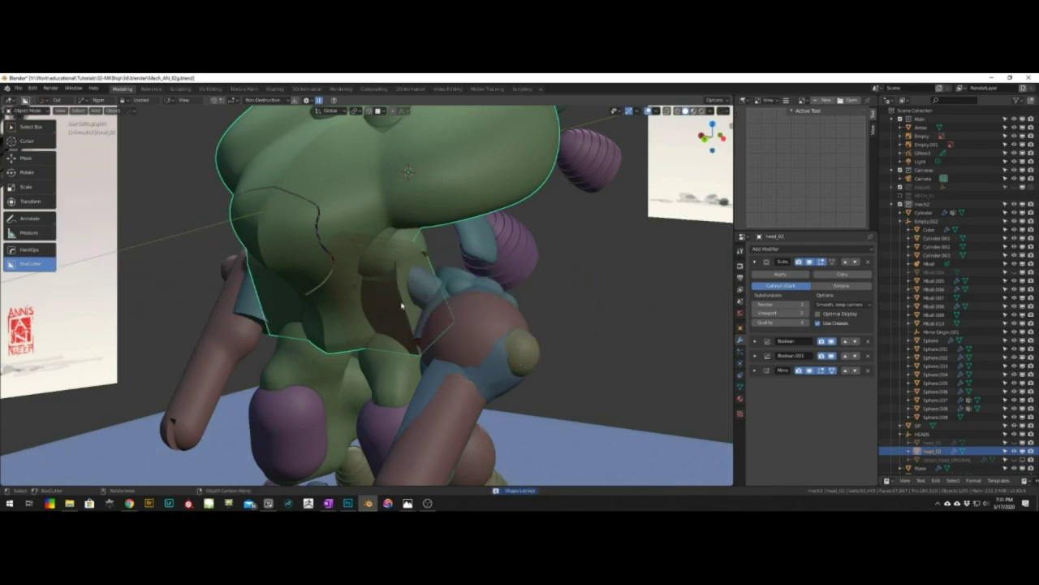
{"action": "middle_click_drag", "start_coordinate": [401, 304], "coordinate": [341, 276]}
{"action": "left_click", "coordinate": [565, 260]}
{"action": "middle_click_drag", "start_coordinate": [564, 260], "coordinate": [749, 301]}
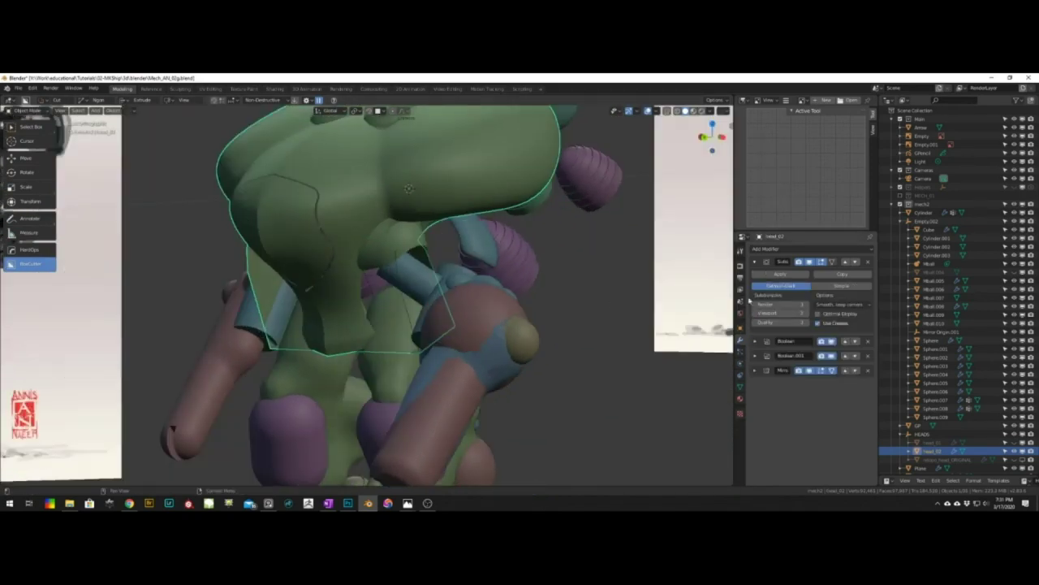
Move the Mirror modifier of head_02 above both Boolean modifiers in the stack
{"action": "left_click", "coordinate": [845, 372]}
{"action": "middle_click_drag", "start_coordinate": [504, 317], "coordinate": [725, 374]}
{"action": "key", "text": "ctrl+z"}
{"action": "left_click", "coordinate": [845, 372]}
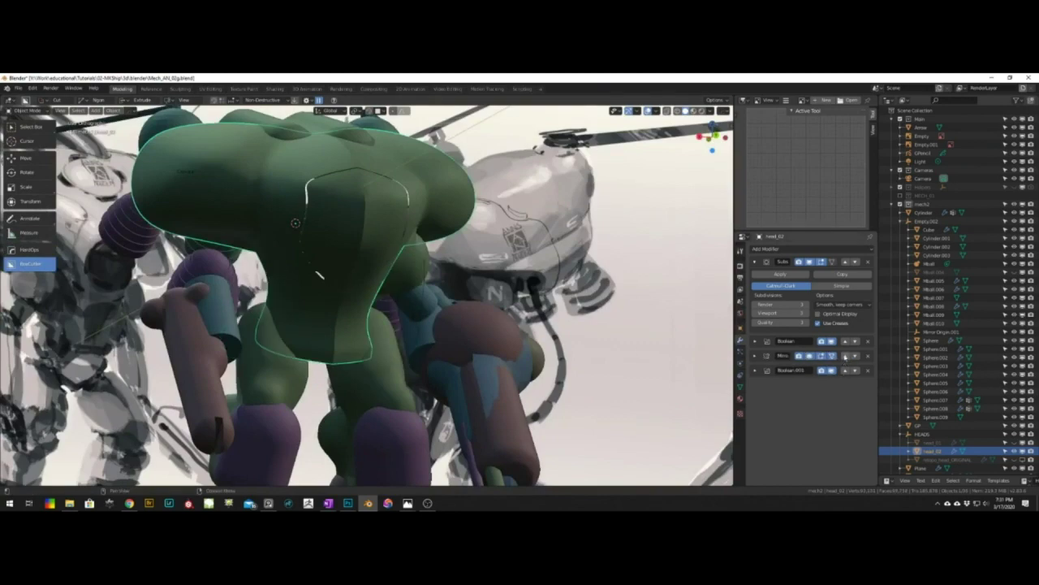
{"action": "left_click", "coordinate": [845, 357]}
{"action": "middle_click_drag", "start_coordinate": [593, 329], "coordinate": [341, 290]}
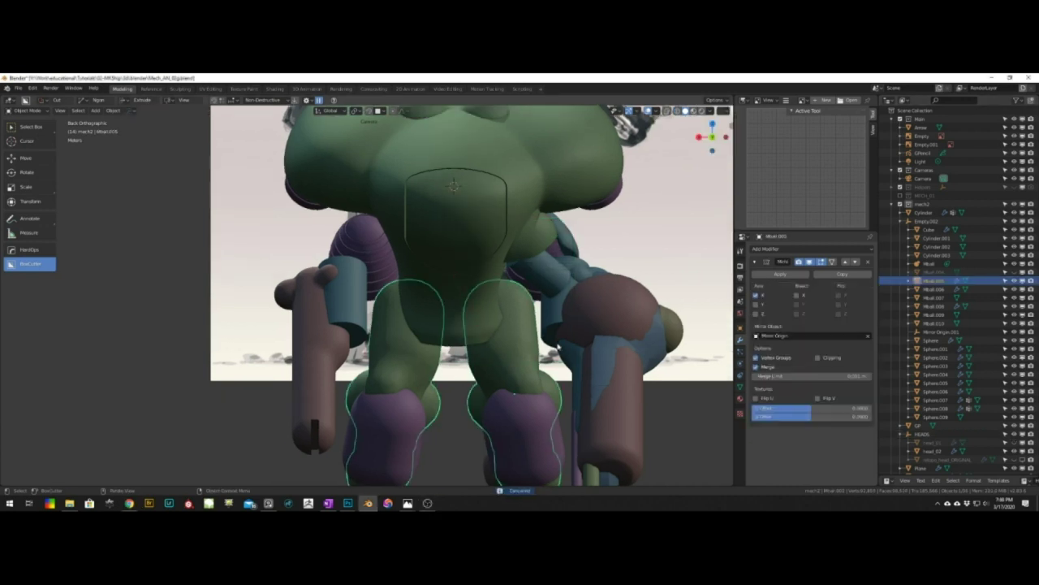
Check the Auto Smooth setting of the upper-leg mesh Mball.005 and examine its topology in wireframe
{"action": "left_click", "coordinate": [739, 328]}
{"action": "left_click", "coordinate": [740, 340]}
{"action": "left_click", "coordinate": [740, 386]}
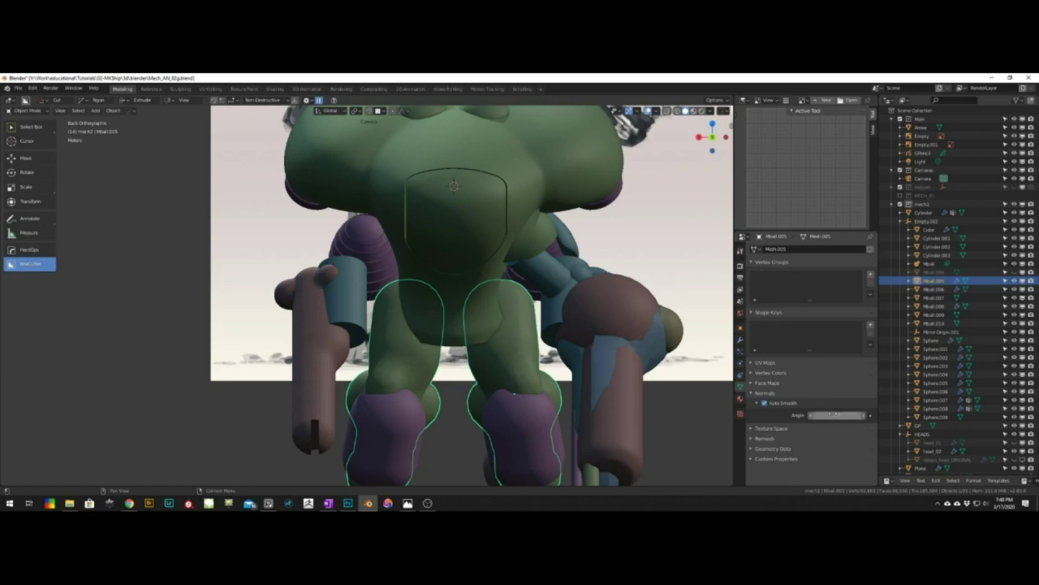
{"action": "left_click", "coordinate": [765, 404]}
{"action": "middle_click_drag", "start_coordinate": [601, 349], "coordinate": [572, 345]}
{"action": "key", "text": "shift+z"}
{"action": "scroll", "coordinate": [552, 357], "scroll_direction": "up", "scroll_amount": 2}
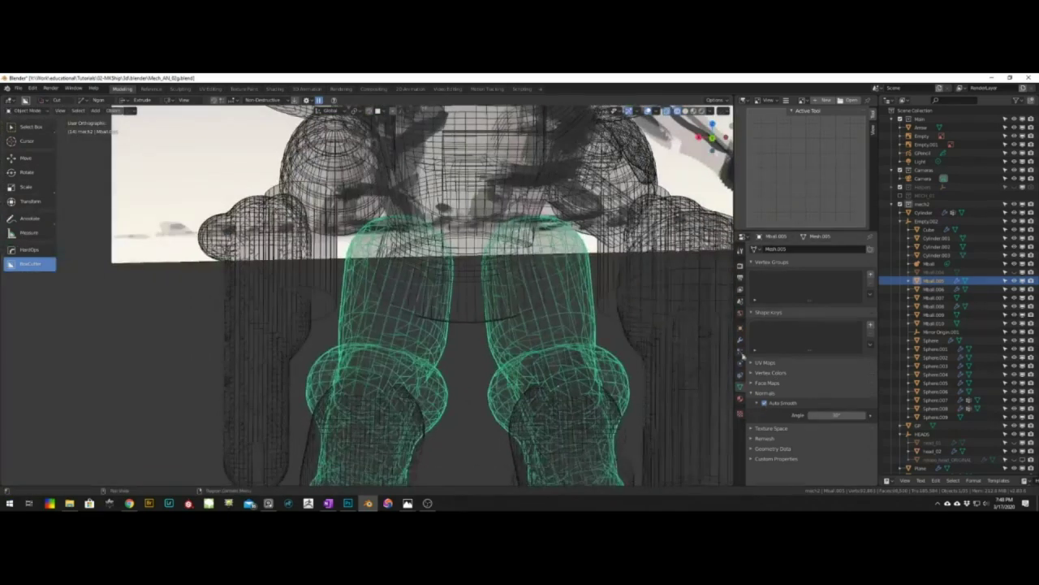
Add a Decimate modifier to the upper legs and try Un-Subdivide in place of Collapse
{"action": "left_click", "coordinate": [740, 340]}
{"action": "left_click", "coordinate": [779, 248]}
{"action": "left_click", "coordinate": [714, 320]}
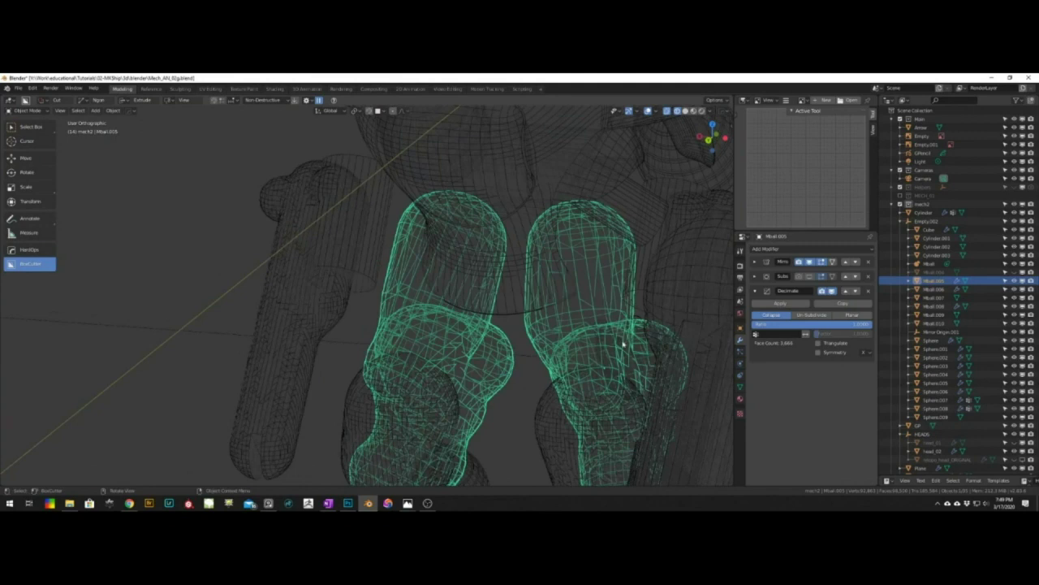
{"action": "left_click", "coordinate": [813, 314]}
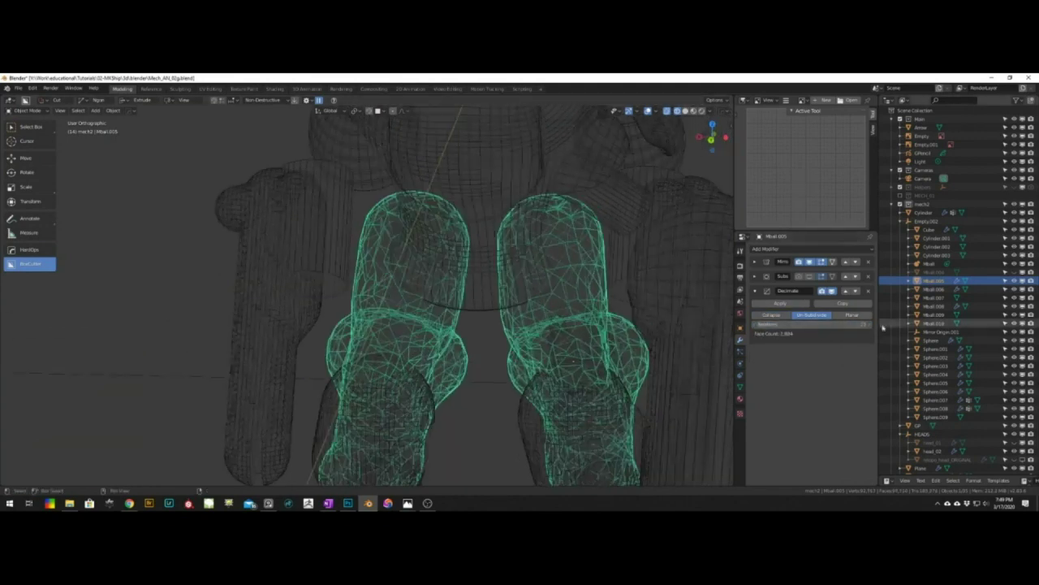
{"action": "left_click", "coordinate": [757, 325]}
{"action": "left_click", "coordinate": [772, 315]}
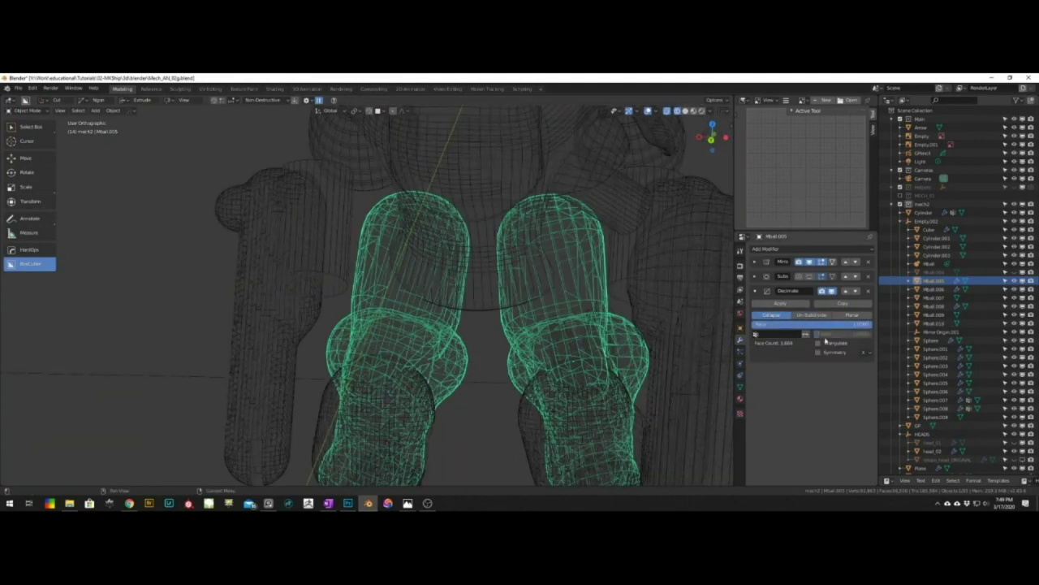
Replace the legs' Decimate modifier with Weld, set its distance to about 0.014 m, and compare the shading
{"action": "left_click", "coordinate": [794, 250]}
{"action": "left_click", "coordinate": [703, 408]}
{"action": "left_click", "coordinate": [868, 290]}
{"action": "left_click_drag", "start_coordinate": [797, 315], "coordinate": [820, 315]}
{"action": "middle_click_drag", "start_coordinate": [581, 326], "coordinate": [632, 333]}
{"action": "key", "text": "z"}
{"action": "left_click", "coordinate": [579, 303]}
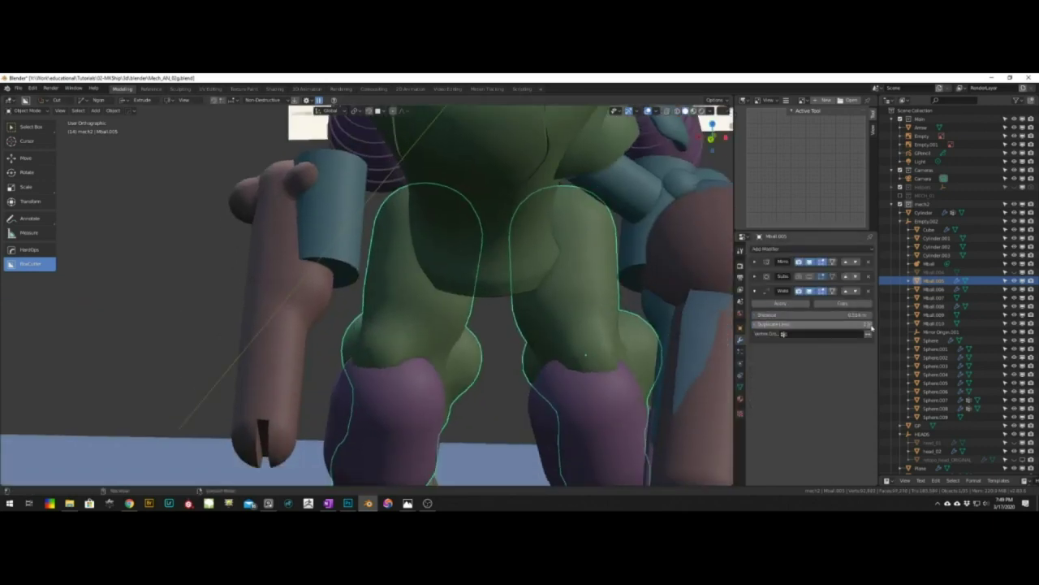
{"action": "left_click_drag", "start_coordinate": [799, 292], "coordinate": [810, 292]}
{"action": "key", "text": "z"}
{"action": "left_click", "coordinate": [595, 336]}
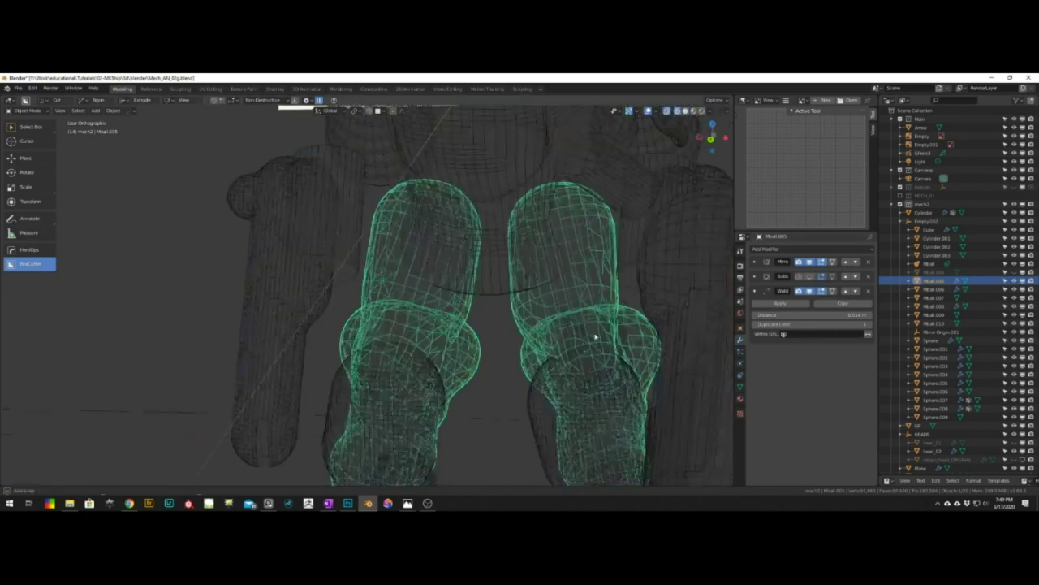
{"action": "middle_click_drag", "start_coordinate": [595, 336], "coordinate": [637, 362]}
Add a Remesh modifier to the legs and adjust its disconnected-piece threshold and octree depth
{"action": "left_click", "coordinate": [788, 250]}
{"action": "left_click", "coordinate": [708, 356]}
{"action": "middle_click_drag", "start_coordinate": [636, 398], "coordinate": [666, 339], "text": "shift"}
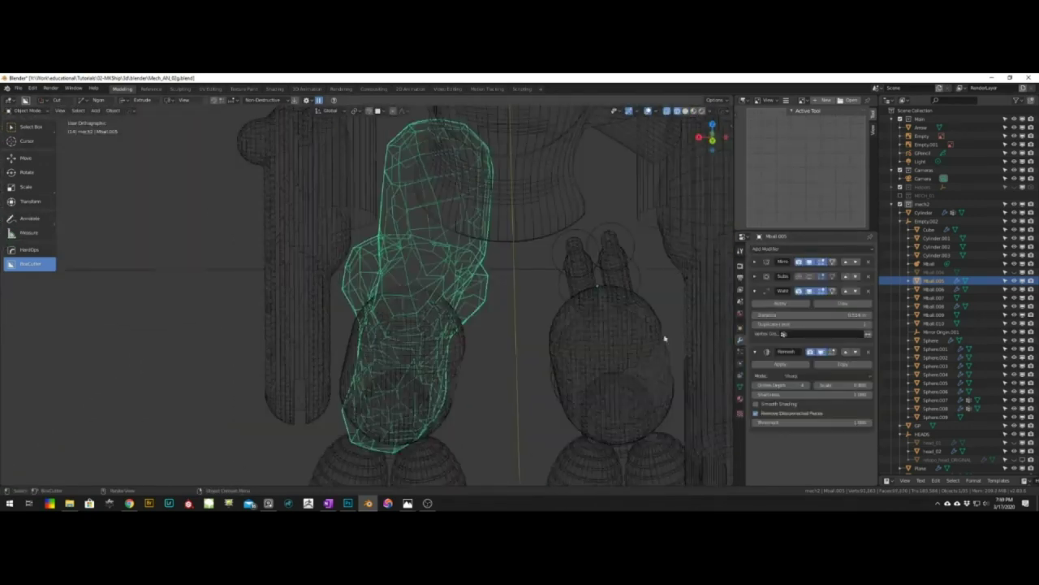
{"action": "left_click", "coordinate": [758, 413]}
{"action": "left_click", "coordinate": [758, 413]}
{"action": "mouse_move", "coordinate": [790, 422]}
{"action": "left_mouse_down"}
{"action": "mouse_move", "coordinate": [760, 422]}
{"action": "mouse_move", "coordinate": [800, 423]}
{"action": "left_mouse_up"}
{"action": "key", "text": "z"}
{"action": "left_click", "coordinate": [643, 341]}
{"action": "middle_click_drag", "start_coordinate": [643, 341], "coordinate": [647, 321]}
{"action": "left_click_drag", "start_coordinate": [796, 422], "coordinate": [784, 422]}
{"action": "left_click_drag", "start_coordinate": [792, 386], "coordinate": [803, 393]}
Enable Smooth Shading in the Remesh modifier and compare the legs in wireframe and solid view
{"action": "key", "text": "z"}
{"action": "left_click", "coordinate": [602, 249]}
{"action": "middle_click_drag", "start_coordinate": [603, 248], "coordinate": [644, 242]}
{"action": "middle_click_drag", "start_coordinate": [641, 357], "coordinate": [536, 351]}
{"action": "key", "text": "z"}
{"action": "left_click", "coordinate": [597, 353]}
{"action": "left_click", "coordinate": [760, 404]}
{"action": "key", "text": "z"}
{"action": "left_click", "coordinate": [496, 317]}
{"action": "middle_click_drag", "start_coordinate": [495, 318], "coordinate": [527, 310]}
{"action": "key", "text": "z"}
{"action": "left_click", "coordinate": [592, 305]}
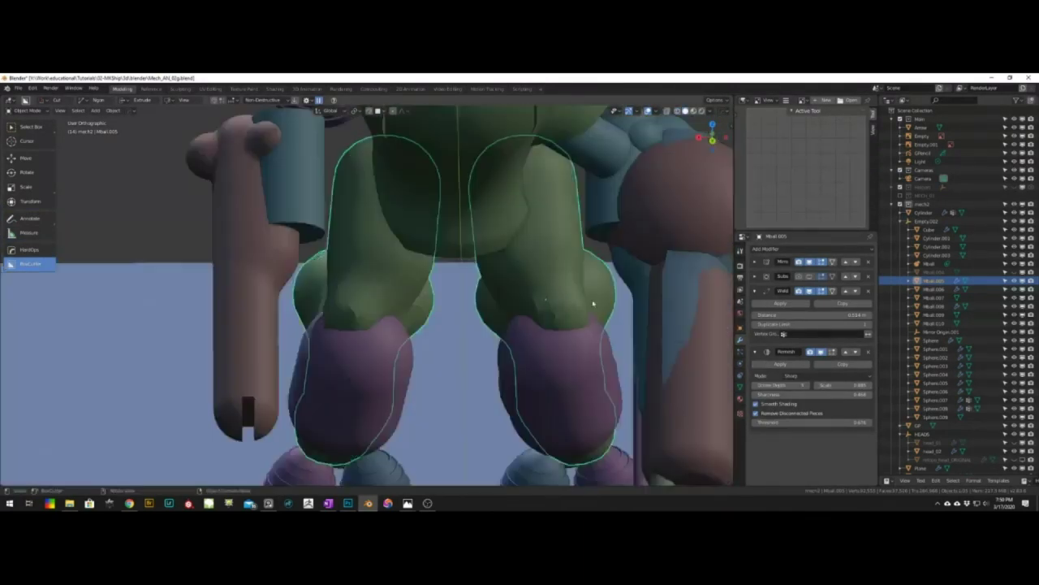
{"action": "middle_click_drag", "start_coordinate": [592, 304], "coordinate": [560, 312]}
Remove the legs' Remesh, Subdivision and Weld modifiers, and undo a trial level 3 subdivision
{"action": "left_click", "coordinate": [868, 352]}
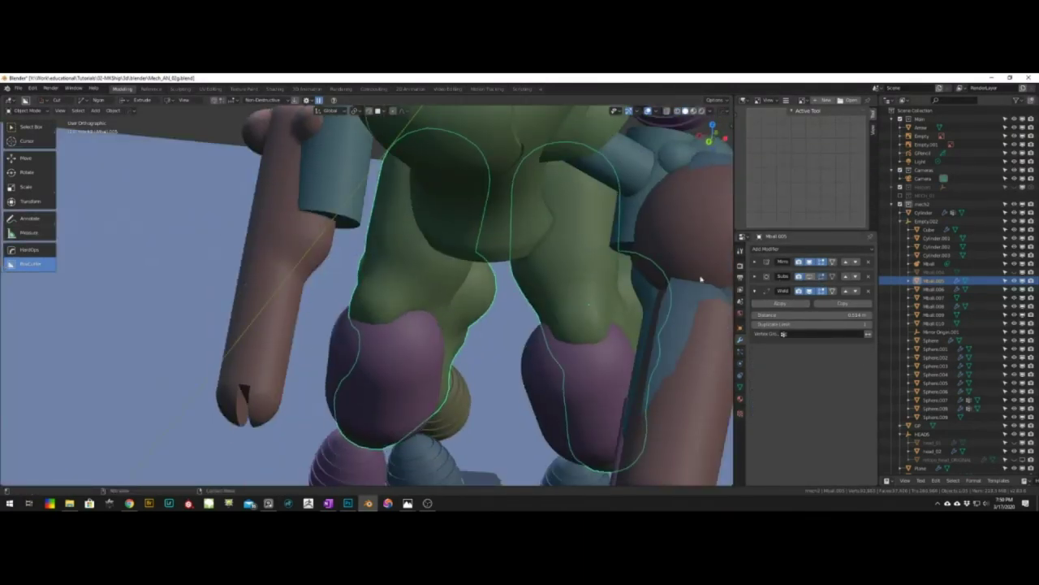
{"action": "left_click", "coordinate": [809, 276]}
{"action": "left_click", "coordinate": [867, 276]}
{"action": "middle_click_drag", "start_coordinate": [605, 321], "coordinate": [522, 298]}
{"action": "left_click", "coordinate": [868, 276]}
{"action": "key", "text": "ctrl+3"}
{"action": "key", "text": "ctrl+z"}
{"action": "key", "text": "ctrl+Tab"}
{"action": "left_click", "coordinate": [654, 313]}
{"action": "scroll", "coordinate": [568, 316], "scroll_direction": "down", "scroll_amount": 3}
Cut a circular notch into the tops of the purple lower-leg shells with BoxCutter, redoing the first attempt
{"action": "left_click", "coordinate": [504, 331]}
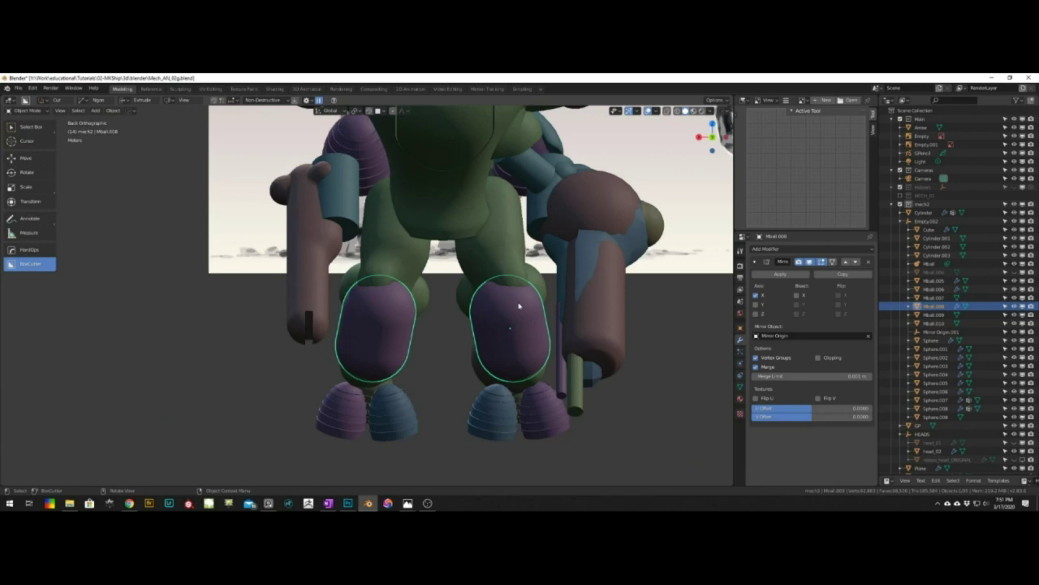
{"action": "middle_click_drag", "start_coordinate": [461, 314], "coordinate": [511, 287]}
{"action": "left_click_drag", "start_coordinate": [511, 288], "coordinate": [503, 325]}
{"action": "middle_click_drag", "start_coordinate": [504, 325], "coordinate": [522, 275]}
{"action": "key", "text": "ctrl+z"}
{"action": "left_click_drag", "start_coordinate": [521, 275], "coordinate": [562, 281]}
{"action": "mouse_move", "coordinate": [562, 281]}
{"action": "middle_mouse_down"}
{"action": "mouse_move", "coordinate": [548, 321]}
{"action": "mouse_move", "coordinate": [522, 297]}
{"action": "mouse_move", "coordinate": [546, 297]}
{"action": "mouse_move", "coordinate": [537, 327]}
{"action": "middle_mouse_up"}
{"action": "key", "text": "o"}
{"action": "key", "text": "Tab"}
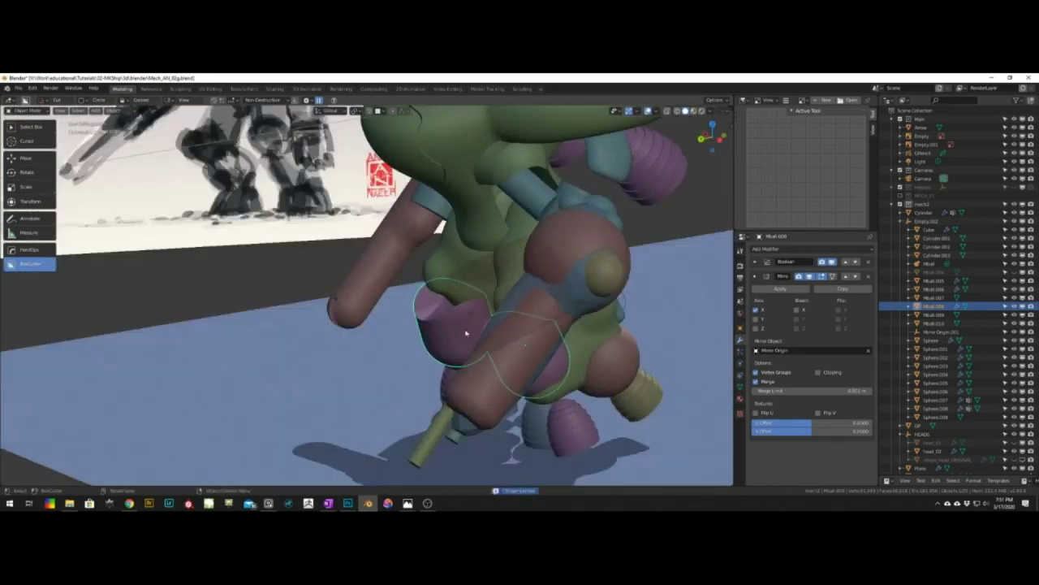
{"action": "middle_click_drag", "start_coordinate": [466, 332], "coordinate": [533, 331]}
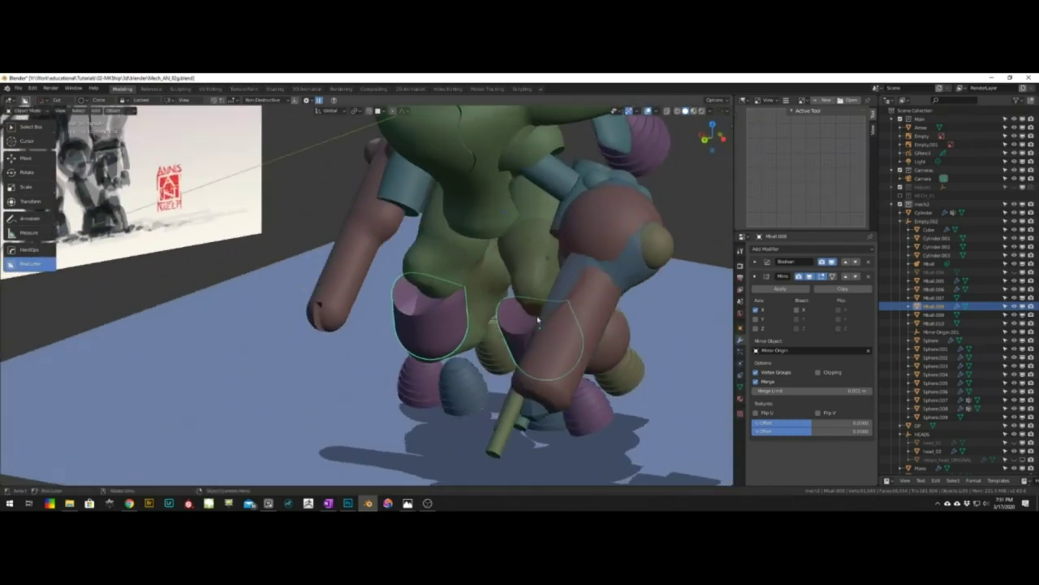
{"action": "left_click", "coordinate": [534, 330]}
Scale the lower-leg shells' circular cutter along Z and reposition it to refine the notch
{"action": "key", "text": "ctrl+z"}
{"action": "key", "text": "Escape"}
{"action": "middle_click_drag", "start_coordinate": [568, 260], "coordinate": [442, 250]}
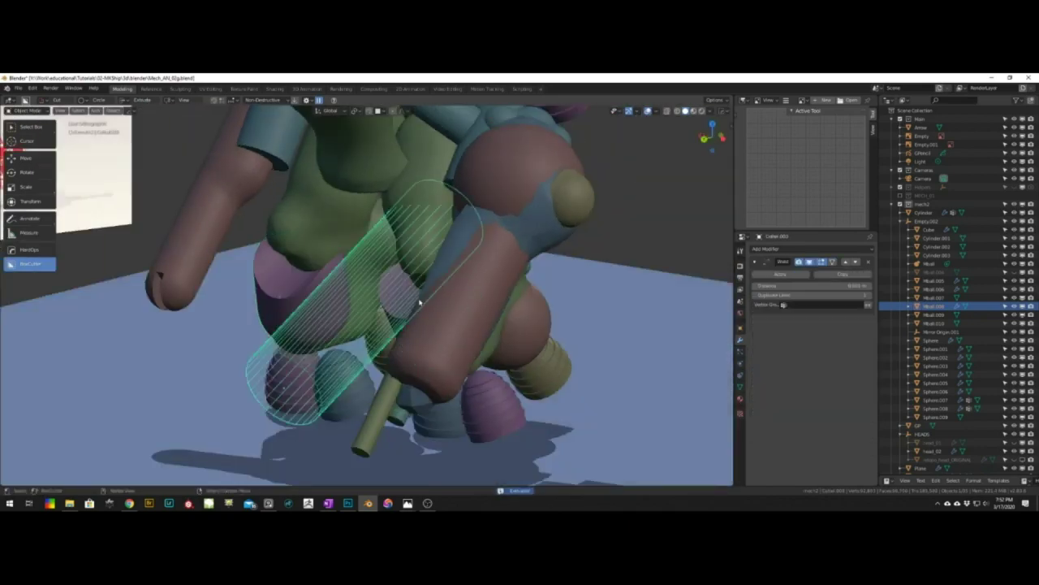
{"action": "middle_click_drag", "start_coordinate": [445, 285], "coordinate": [443, 280]}
{"action": "left_click", "coordinate": [471, 261]}
{"action": "key", "text": "s"}
{"action": "key", "text": "z"}
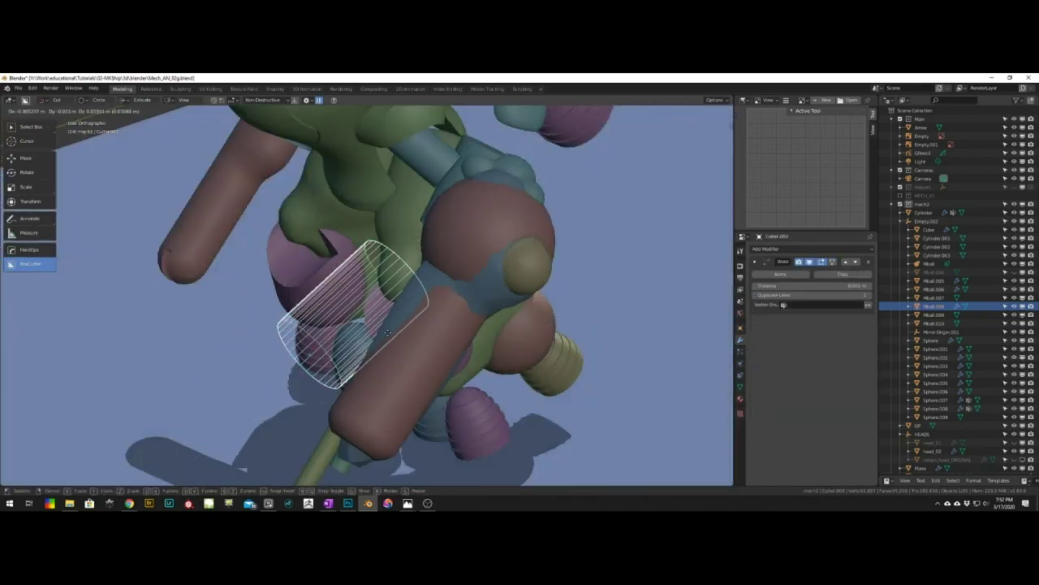
{"action": "middle_click_drag", "start_coordinate": [386, 332], "coordinate": [432, 297]}
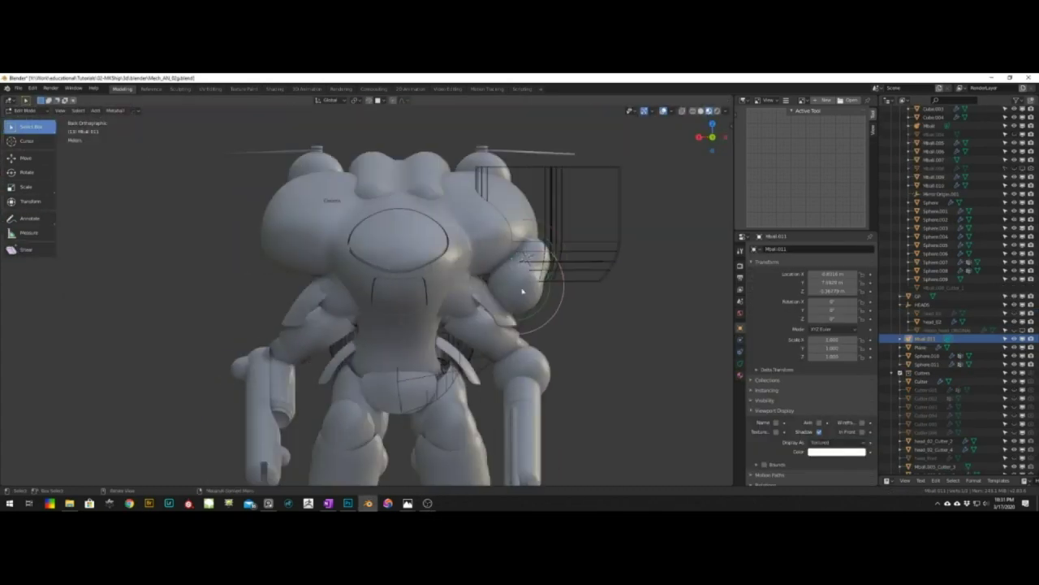
Position the new metaballs of Mball.011 beneath the shoulder, checking them from the back and the side
{"action": "middle_click_drag", "start_coordinate": [595, 305], "coordinate": [501, 351]}
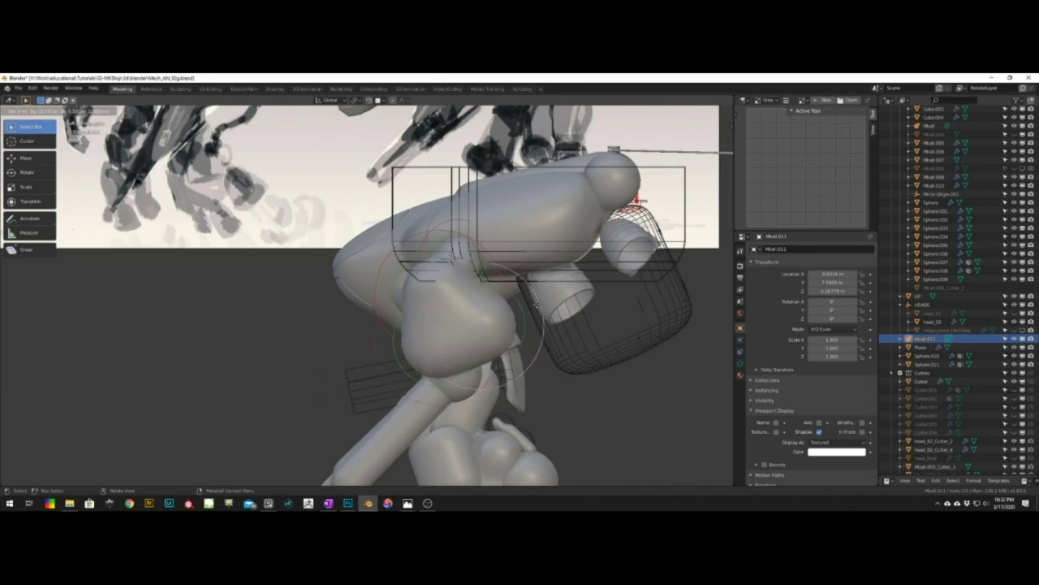
{"action": "left_click", "coordinate": [536, 305]}
{"action": "key", "text": "ctrl+KP_1"}
{"action": "middle_click_drag", "start_coordinate": [595, 412], "coordinate": [486, 330]}
{"action": "key", "text": "space"}
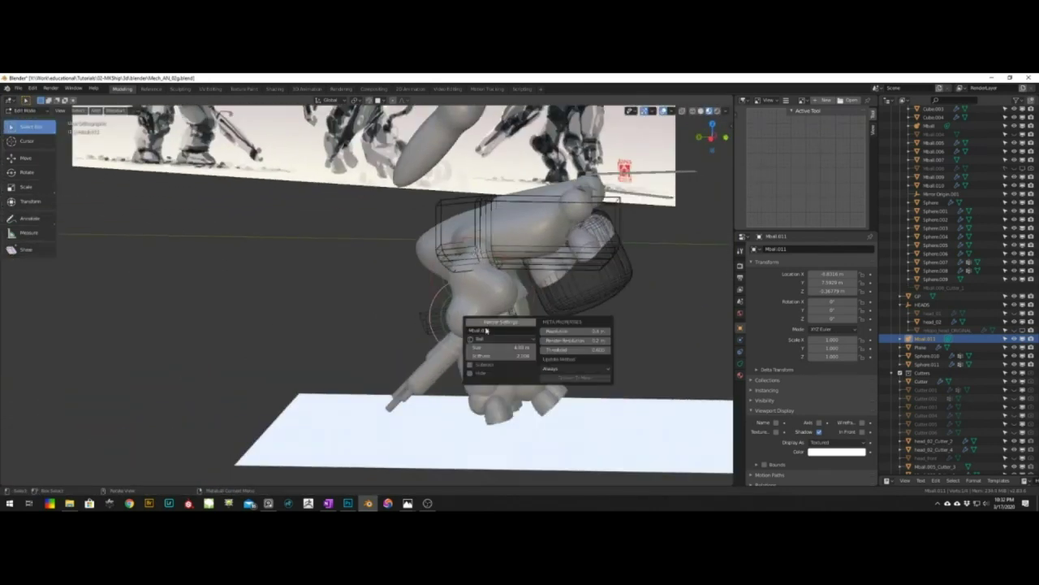
{"action": "key", "text": "g"}
{"action": "middle_click_drag", "start_coordinate": [525, 282], "coordinate": [554, 362], "text": "ctrl"}
Change the lower metaball to a Capsule and place it below the shoulder mass, beside the elbow
{"action": "key", "text": "space"}
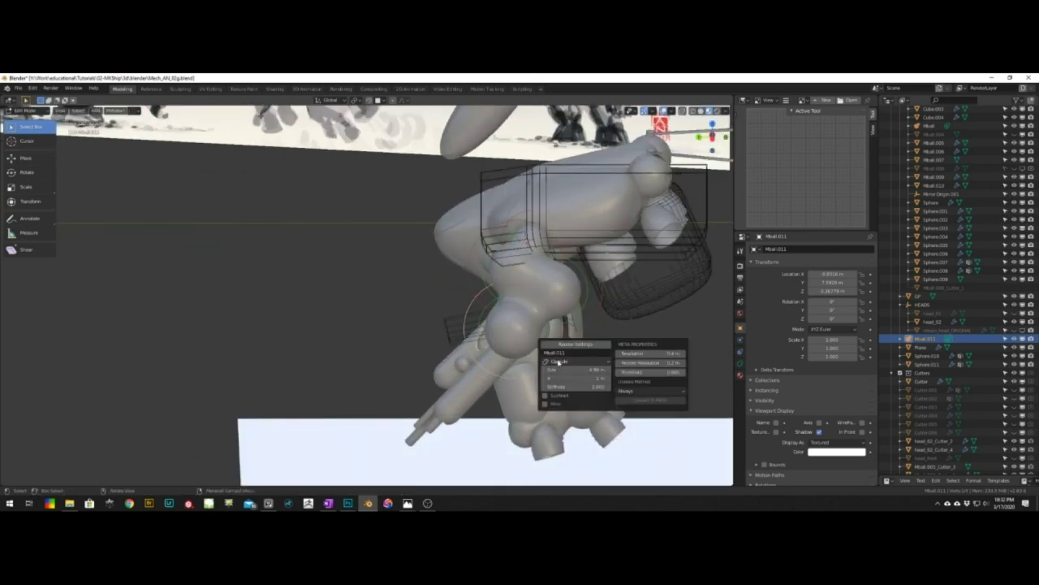
{"action": "key", "text": "shift+d"}
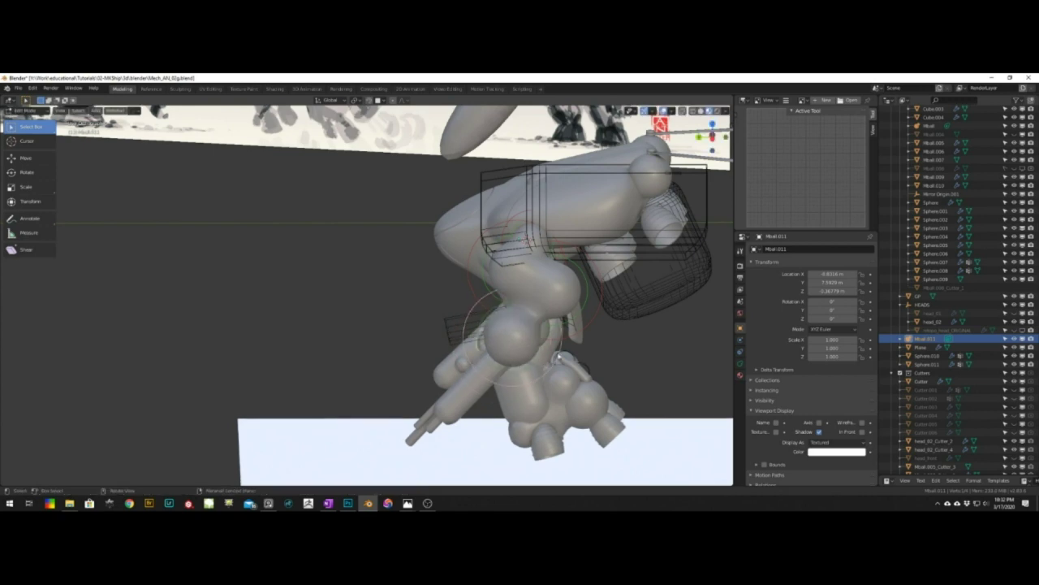
{"action": "left_click", "coordinate": [560, 288]}
{"action": "middle_click_drag", "start_coordinate": [561, 288], "coordinate": [594, 279]}
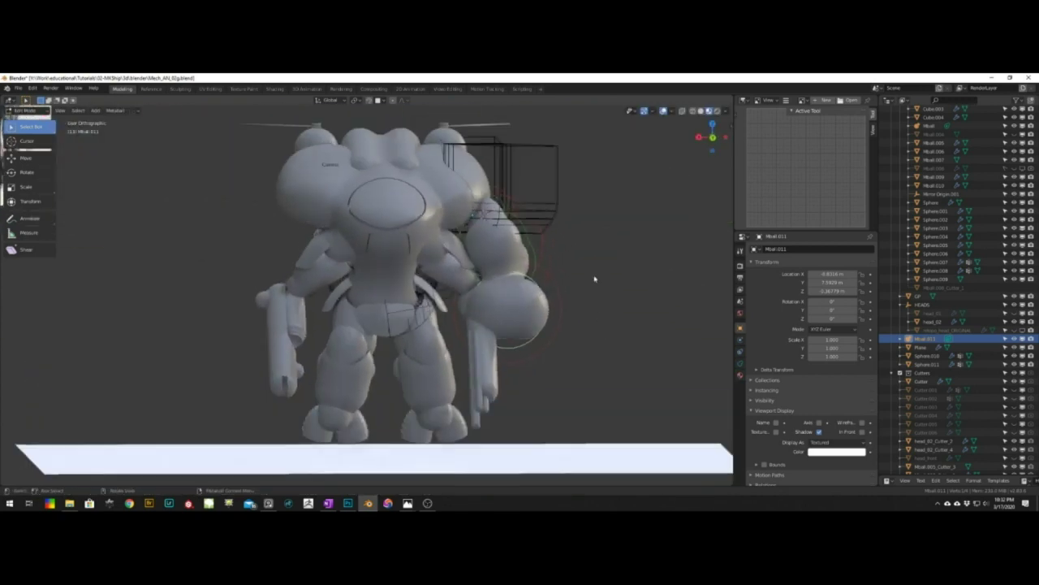
{"action": "left_click", "coordinate": [551, 306]}
{"action": "mouse_move", "coordinate": [550, 306]}
{"action": "middle_mouse_down"}
{"action": "mouse_move", "coordinate": [488, 333]}
{"action": "mouse_move", "coordinate": [545, 308]}
{"action": "middle_mouse_up"}
Rotate the capsule metaball toward the forearm in back and side views and move it into line with the arm
{"action": "key", "text": "r"}
{"action": "left_click", "coordinate": [545, 347]}
{"action": "middle_click_drag", "start_coordinate": [545, 348], "coordinate": [520, 349]}
{"action": "key", "text": "r"}
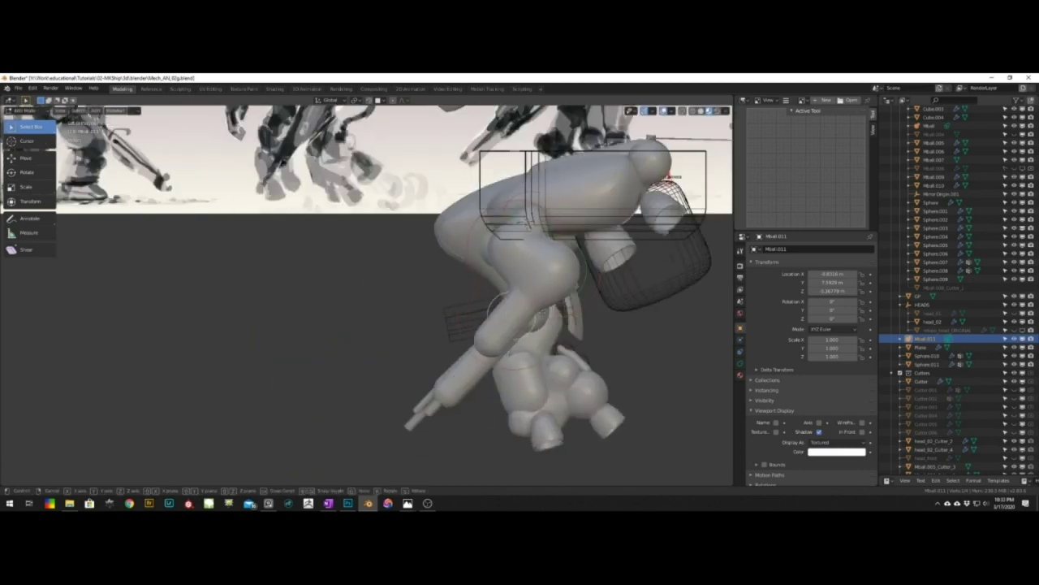
{"action": "left_click", "coordinate": [569, 286]}
{"action": "middle_click_drag", "start_coordinate": [569, 287], "coordinate": [544, 259], "text": "alt"}
{"action": "key", "text": "g"}
{"action": "left_click", "coordinate": [546, 284]}
{"action": "key", "text": "g"}
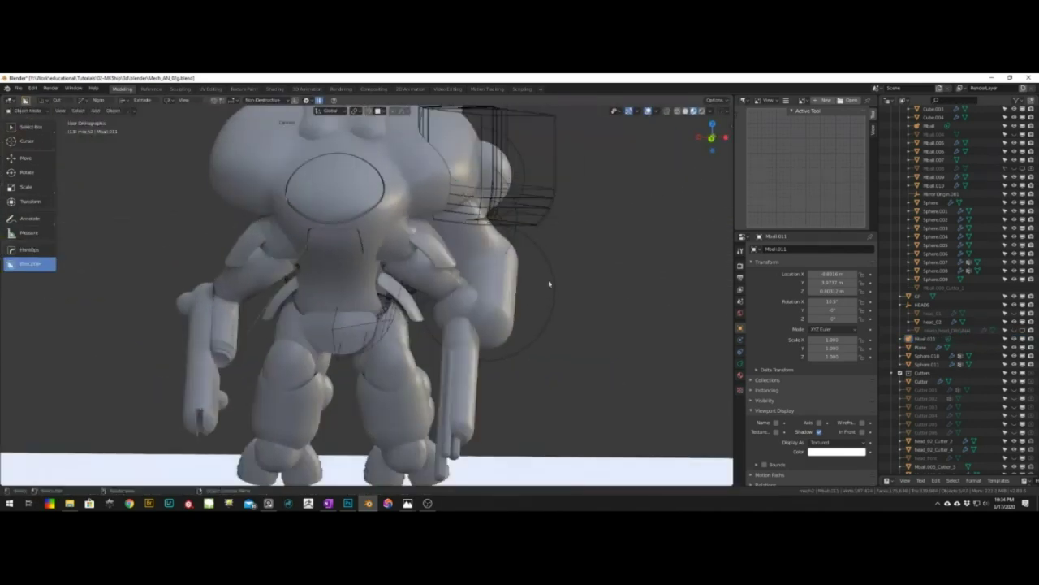
Place Mball.011 beside the arm and shift its selected element sideways along X
{"action": "left_click", "coordinate": [549, 283]}
{"action": "key", "text": "Tab"}
{"action": "left_click", "coordinate": [525, 290]}
{"action": "key", "text": "g"}
{"action": "key", "text": "x"}
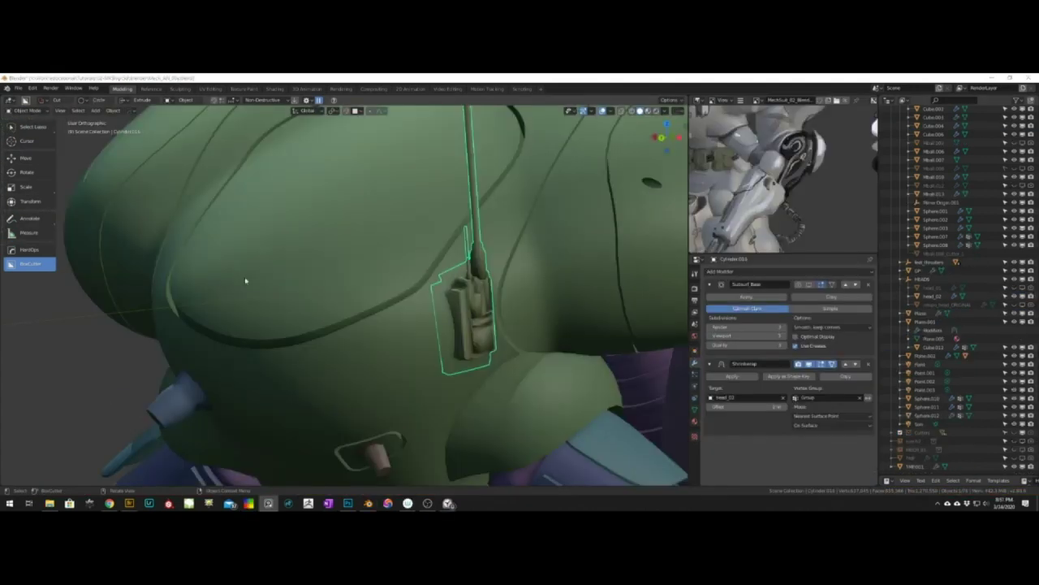
Enable Auto Smooth on the mesh of the antenna mount on the hull
{"action": "left_click", "coordinate": [694, 350]}
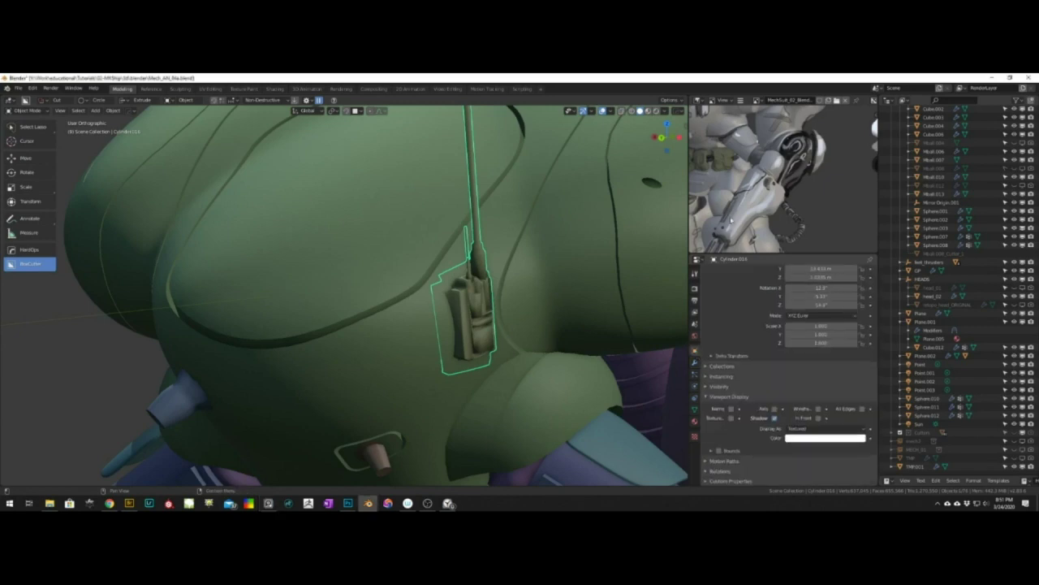
{"action": "left_click", "coordinate": [694, 409]}
{"action": "scroll", "coordinate": [777, 385], "scroll_direction": "down", "scroll_amount": 5}
{"action": "left_click", "coordinate": [719, 343]}
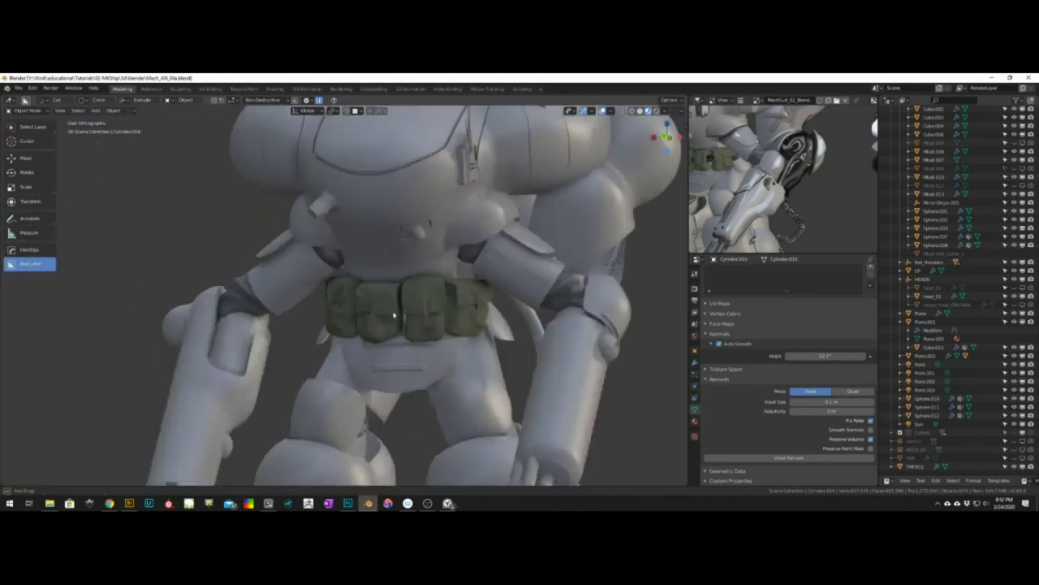
Add an empty to the scene and name it arm_gear
{"action": "middle_click_drag", "start_coordinate": [393, 315], "coordinate": [390, 282]}
{"action": "key", "text": "shift+a"}
{"action": "left_click", "coordinate": [363, 338]}
{"action": "key", "text": "F2"}
{"action": "type", "text": "arm_gear"}
{"action": "key", "text": "Return"}
{"action": "scroll", "coordinate": [369, 276], "scroll_direction": "down", "scroll_amount": 3}
{"action": "scroll", "coordinate": [369, 276], "scroll_direction": "up", "scroll_amount": 2}
Move the arm_gear empty along X, duplicate it as a second joint with _2ndjoint in its name, and position it behind the elbow
{"action": "key", "text": "g"}
{"action": "key", "text": "x"}
{"action": "left_click", "coordinate": [350, 275]}
{"action": "key", "text": "shift+d"}
{"action": "left_click", "coordinate": [353, 277]}
{"action": "key", "text": "F2"}
{"action": "type", "text": "_2ndjoint"}
{"action": "key", "text": "Return"}
{"action": "left_click", "coordinate": [363, 268]}
{"action": "left_click_drag", "start_coordinate": [375, 297], "coordinate": [417, 299]}
{"action": "key", "text": "g"}
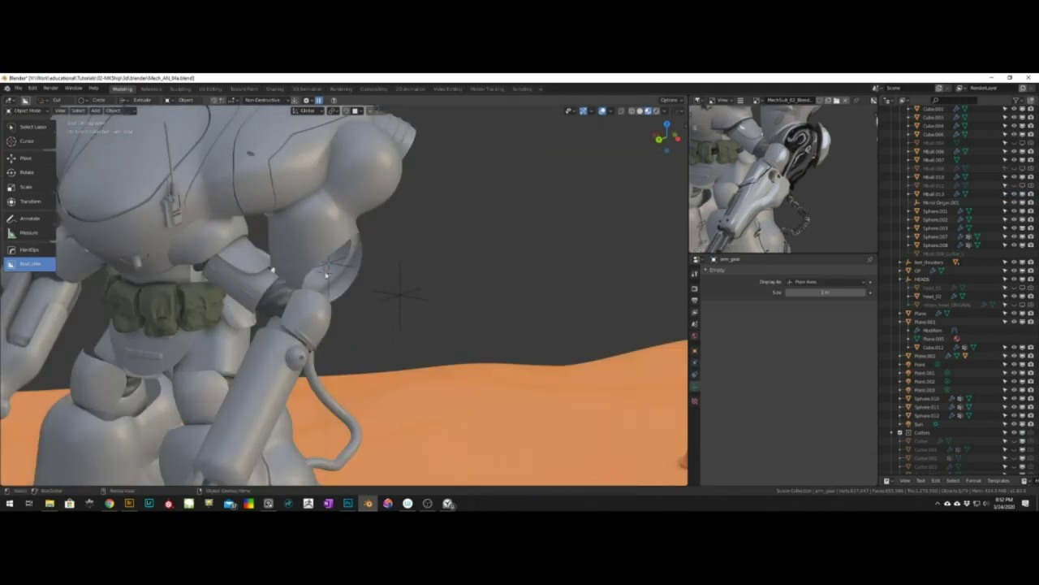
Add a mesh cylinder behind the elbow and rotate it to point sideways toward the upper-arm shell
{"action": "middle_click_drag", "start_coordinate": [399, 290], "coordinate": [388, 229]}
{"action": "key", "text": "shift+a"}
{"action": "mouse_move", "coordinate": [388, 153]}
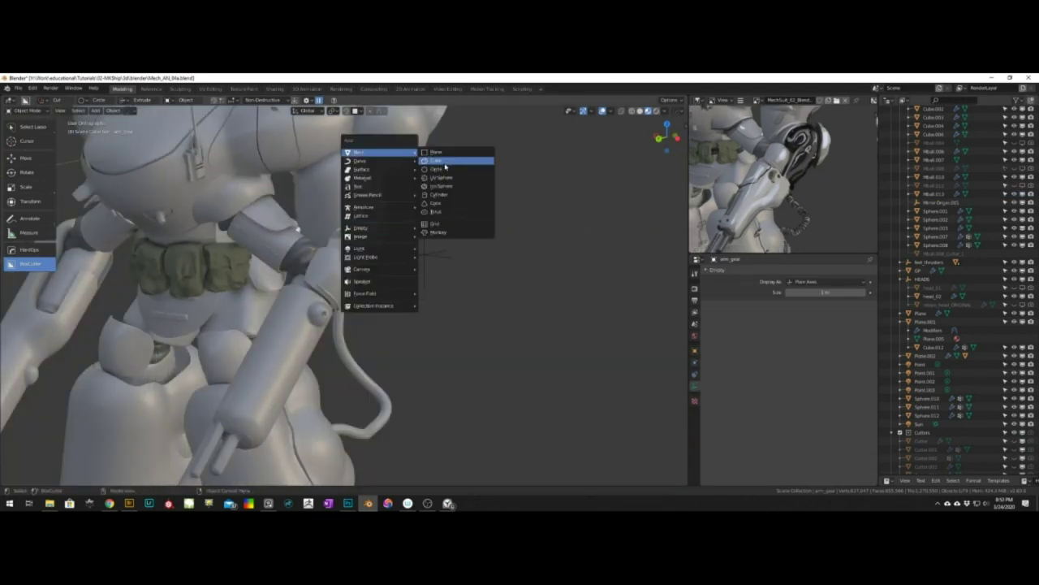
{"action": "mouse_move", "coordinate": [416, 178]}
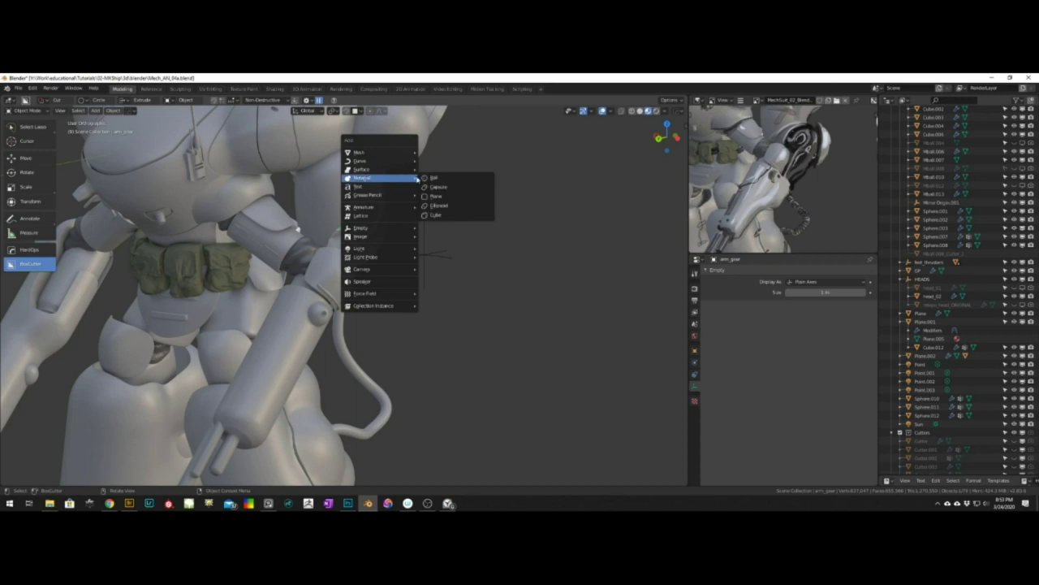
{"action": "left_click", "coordinate": [439, 195]}
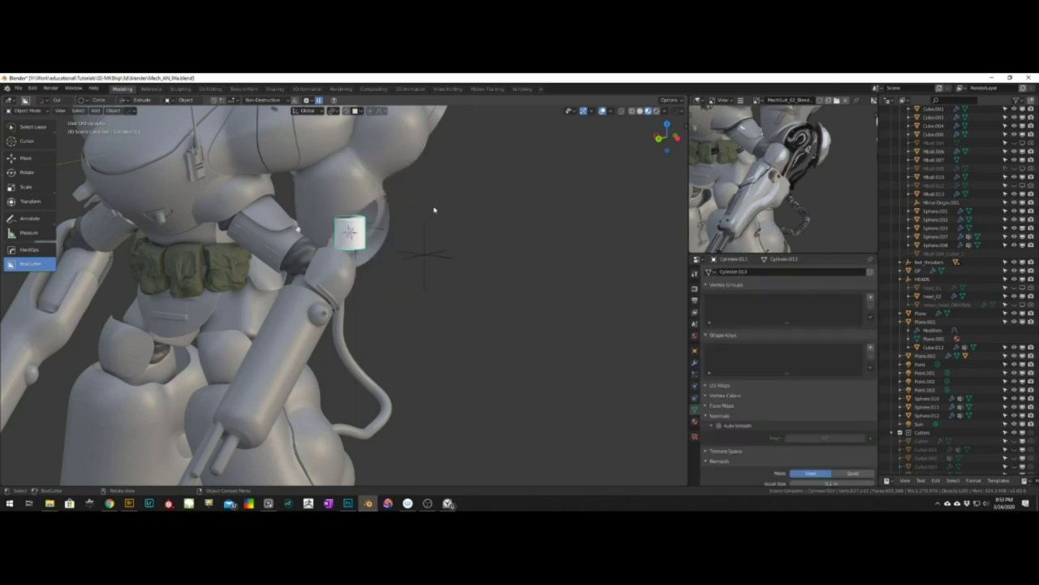
{"action": "key", "text": "w"}
{"action": "mouse_move", "coordinate": [402, 227]}
{"action": "middle_mouse_down"}
{"action": "mouse_move", "coordinate": [471, 218]}
{"action": "mouse_move", "coordinate": [376, 208]}
{"action": "mouse_move", "coordinate": [473, 219]}
{"action": "middle_mouse_up"}
{"action": "key", "text": "F9"}
{"action": "key", "text": "ctrl+KP_1"}
{"action": "key", "text": "r"}
{"action": "left_click", "coordinate": [475, 252]}
{"action": "key", "text": "KP_1"}
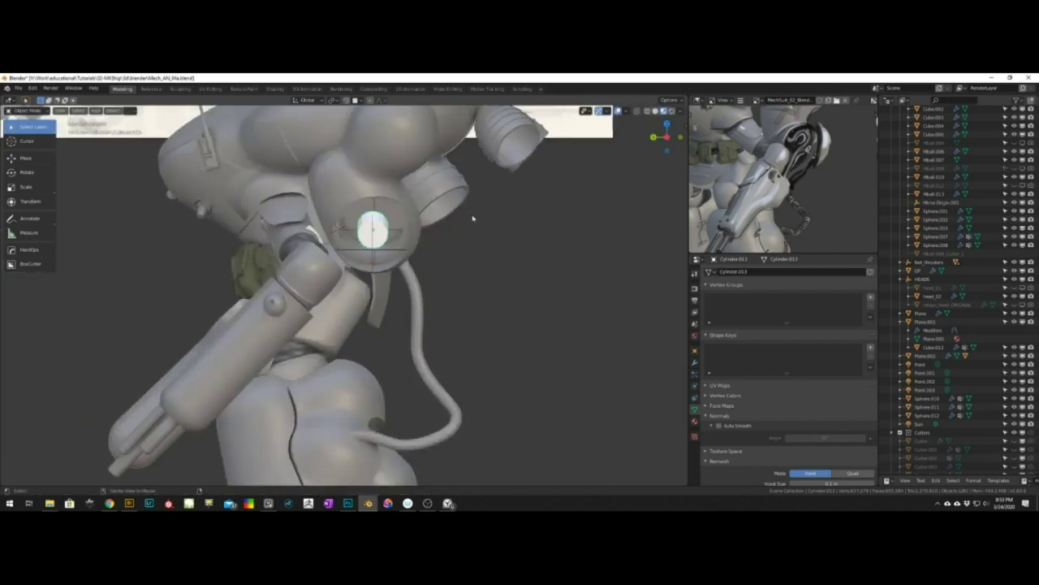
Scale the joint cylinder in back view and place a cylinder slightly below it in side view
{"action": "key", "text": "ctrl+KP_1"}
{"action": "key", "text": "s"}
{"action": "left_click", "coordinate": [514, 254]}
{"action": "middle_click_drag", "start_coordinate": [495, 253], "coordinate": [398, 232]}
{"action": "key", "text": "ctrl+KP_3"}
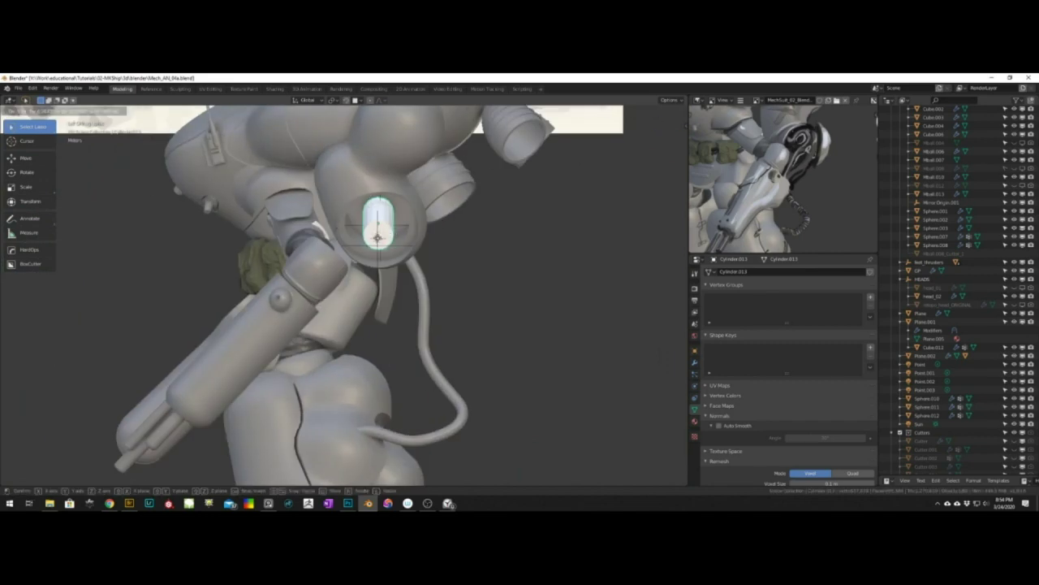
{"action": "left_click", "coordinate": [377, 237]}
Add a wider cylinder at the lower end of the joint and scale it to overlap the upper one
{"action": "key", "text": "shift+a"}
{"action": "mouse_move", "coordinate": [374, 235]}
{"action": "left_click", "coordinate": [425, 262]}
{"action": "key", "text": "ctrl+KP_1"}
{"action": "key", "text": "s"}
{"action": "left_click", "coordinate": [454, 239]}
{"action": "key", "text": "ctrl+KP_3"}
{"action": "left_click", "coordinate": [377, 213]}
{"action": "key", "text": "shift+d"}
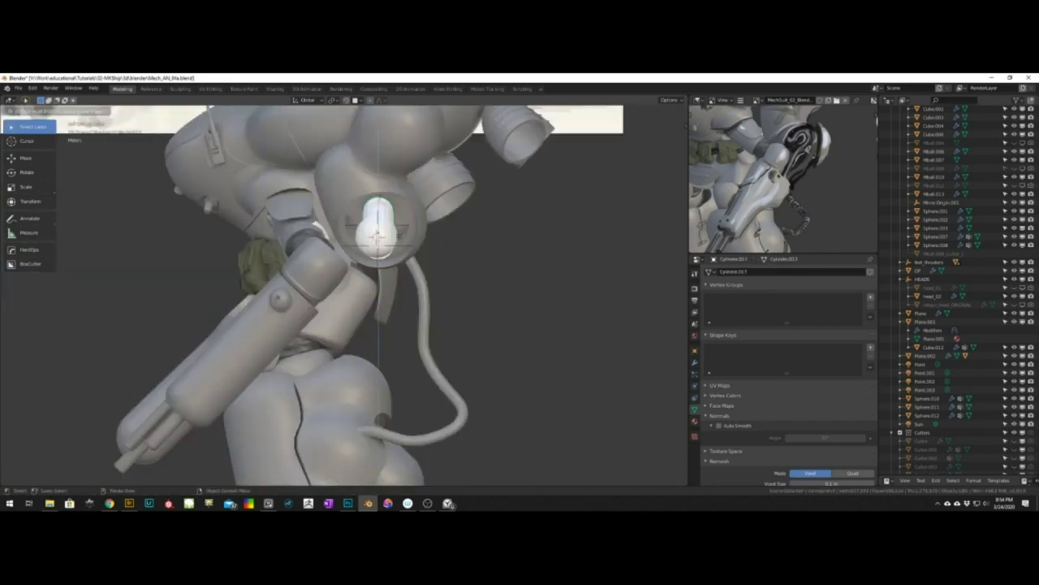
Duplicate the joint cylinder, rotate it parallel to the forearm, and lengthen it so it reaches down from the joint
{"action": "left_click", "coordinate": [378, 244]}
{"action": "key", "text": "KP_1"}
{"action": "key", "text": "r"}
{"action": "left_click", "coordinate": [316, 199]}
{"action": "key", "text": "ctrl+KP_3"}
{"action": "key", "text": "r"}
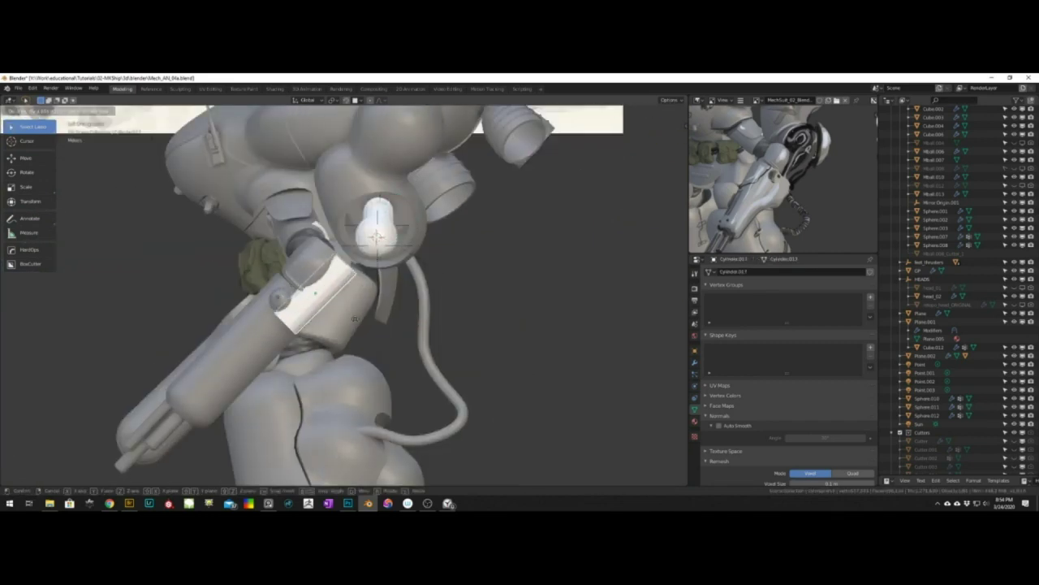
{"action": "key", "text": "r"}
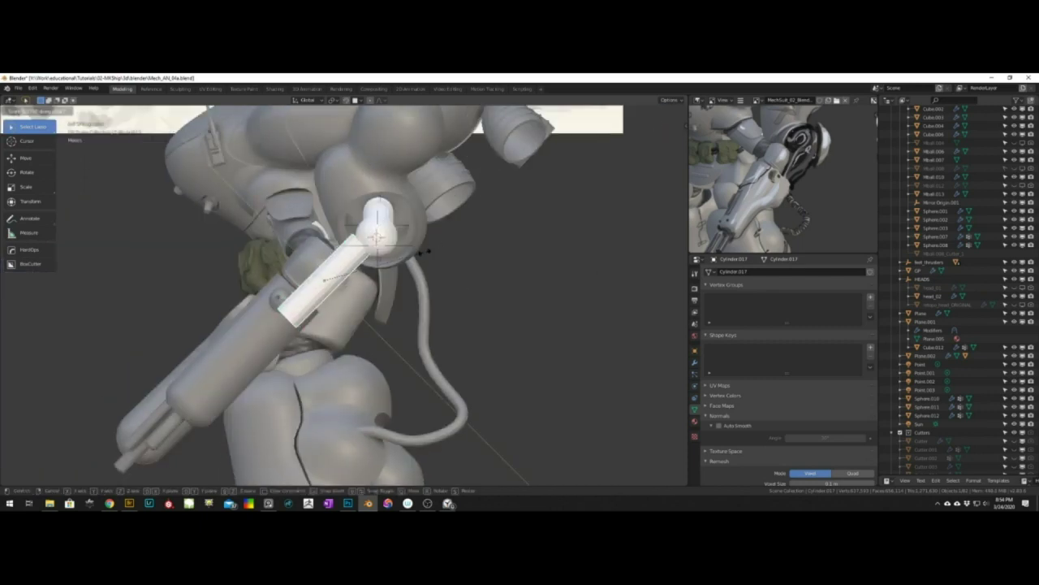
{"action": "left_click", "coordinate": [421, 252]}
{"action": "middle_click_drag", "start_coordinate": [410, 258], "coordinate": [398, 290]}
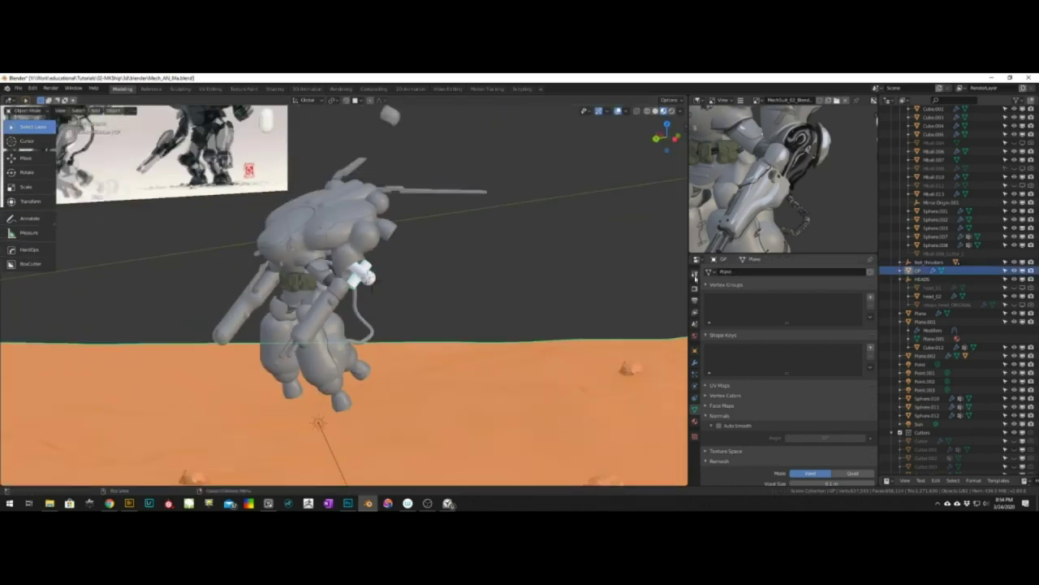
Join the scattered ground rocks into one object and hide it from the viewport
{"action": "middle_click_drag", "start_coordinate": [605, 302], "coordinate": [344, 484]}
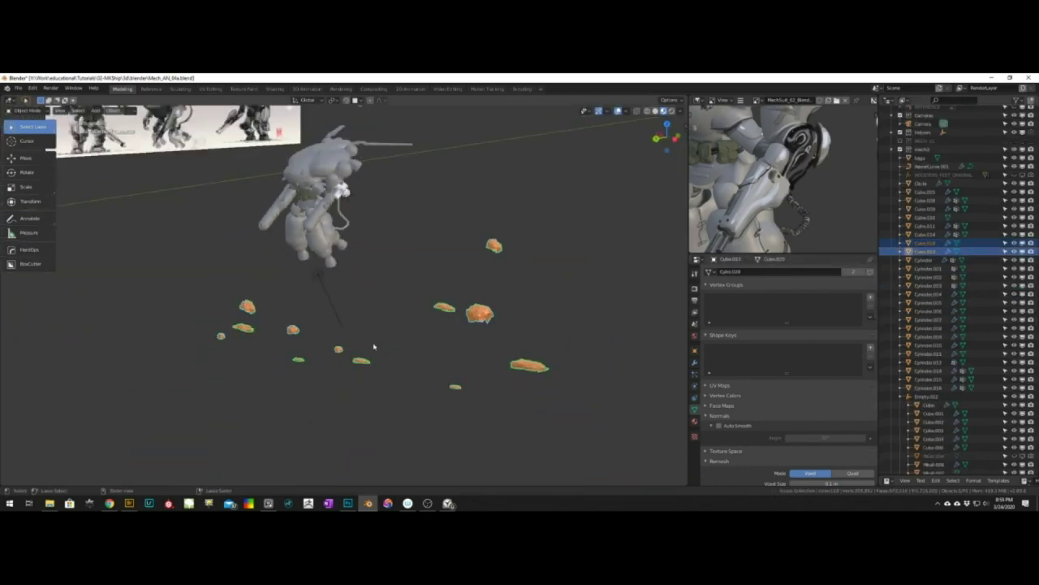
{"action": "key", "text": "ctrl+j"}
{"action": "key", "text": "Return"}
{"action": "scroll", "coordinate": [967, 198], "scroll_direction": "down", "scroll_amount": 20}
{"action": "left_click", "coordinate": [1014, 285]}
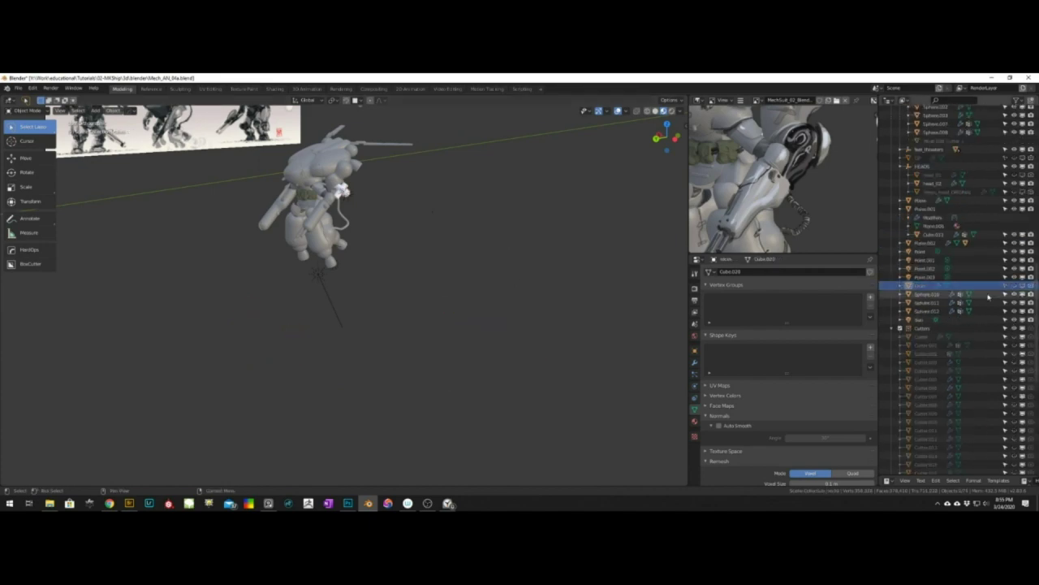
Select the long arm-gear cylinder and move it outward along X in back view
{"action": "middle_click_drag", "start_coordinate": [561, 324], "coordinate": [496, 280]}
{"action": "middle_click_drag", "start_coordinate": [398, 292], "coordinate": [463, 285]}
{"action": "key", "text": "period"}
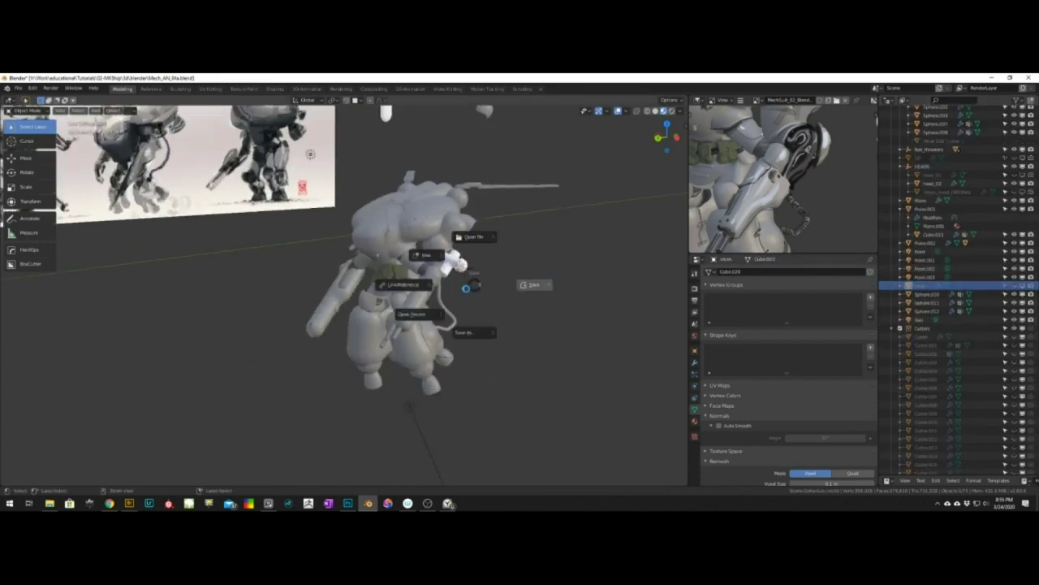
{"action": "key", "text": "Escape"}
{"action": "left_click", "coordinate": [433, 273]}
{"action": "key", "text": "KP_Decimal"}
{"action": "scroll", "coordinate": [434, 273], "scroll_direction": "down", "scroll_amount": 5}
{"action": "key", "text": "ctrl+KP_1"}
{"action": "key", "text": "g"}
{"action": "key", "text": "x"}
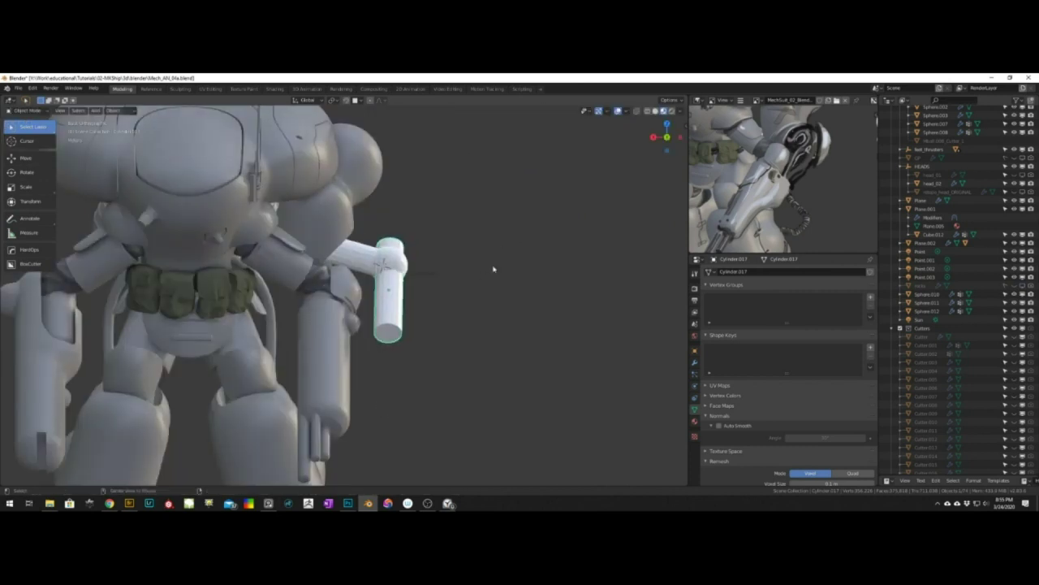
Add a cube at the lower end of the long cylinder and duplicate it as a smaller block facing the forearm
{"action": "key", "text": "shift+a"}
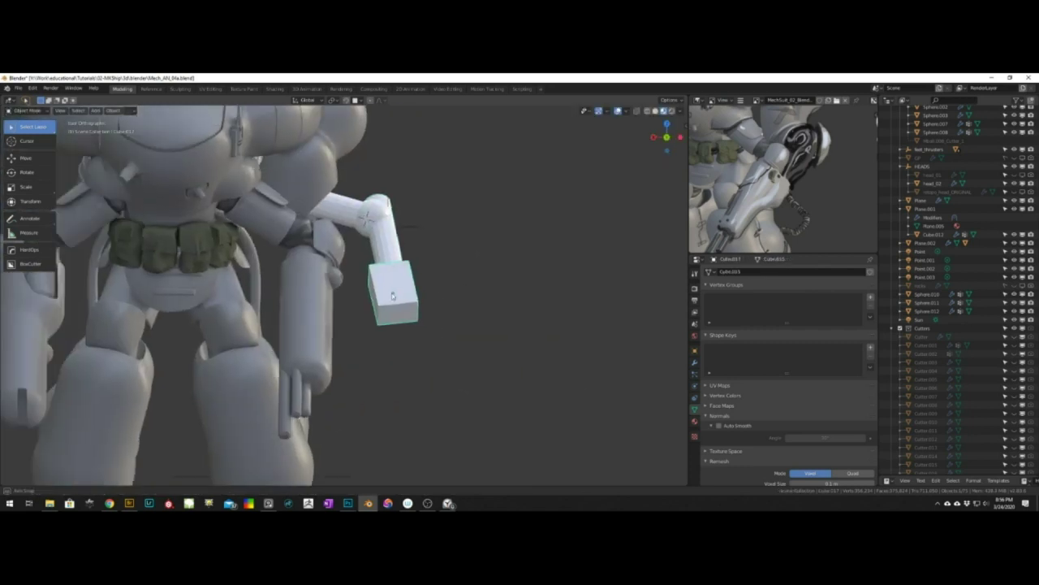
{"action": "key", "text": "shift+d"}
{"action": "key", "text": "x"}
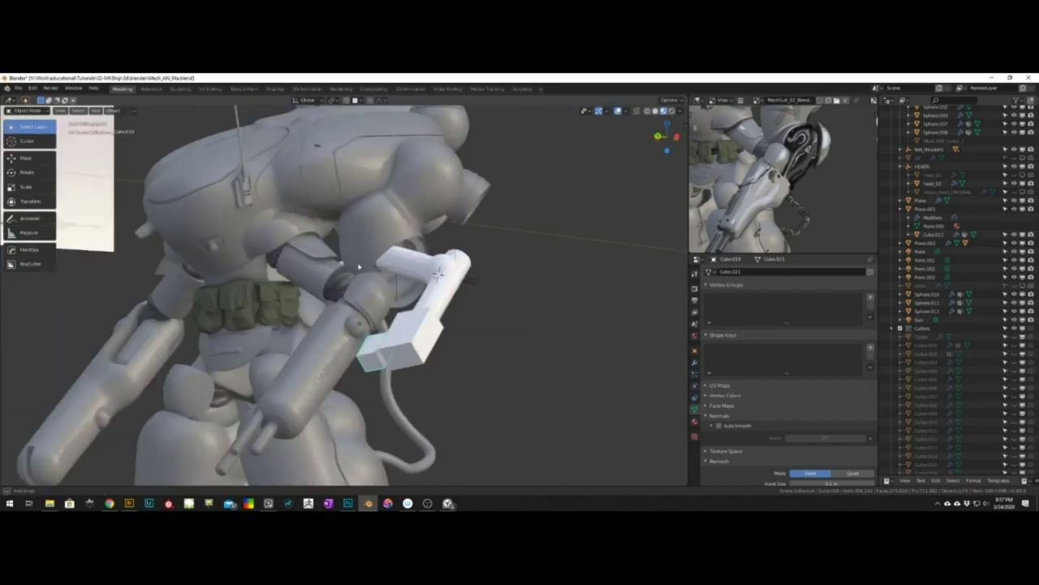
Rotate a cylinder copy so it lies horizontally across the arm gear
{"action": "scroll", "coordinate": [455, 304], "scroll_direction": "down", "scroll_amount": 3}
{"action": "middle_click_drag", "start_coordinate": [359, 266], "coordinate": [459, 341]}
{"action": "scroll", "coordinate": [390, 341], "scroll_direction": "up", "scroll_amount": 2}
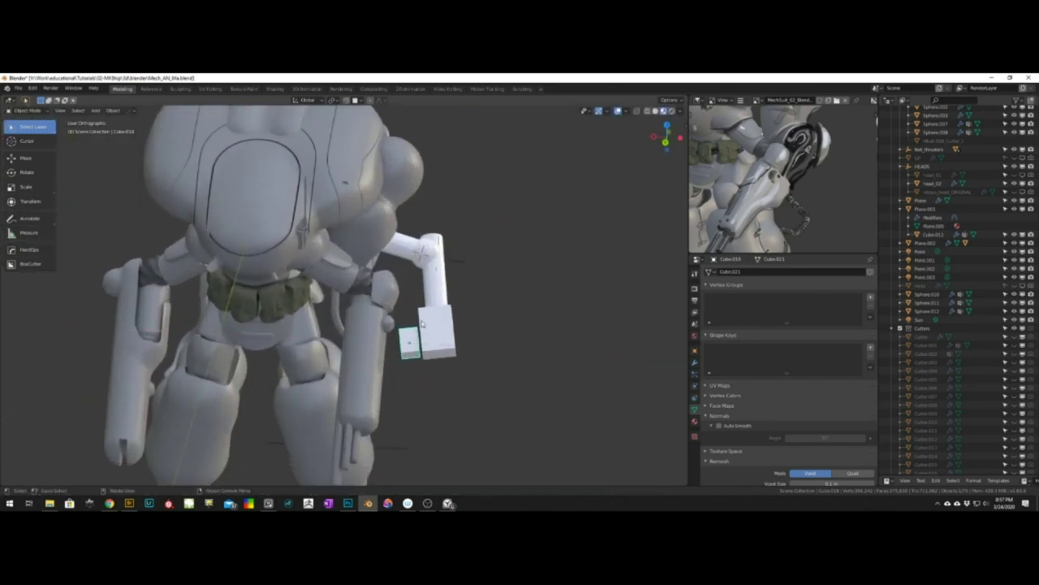
{"action": "middle_click_drag", "start_coordinate": [457, 296], "coordinate": [451, 312], "text": "alt"}
{"action": "key", "text": "r"}
{"action": "key", "text": "z"}
{"action": "key", "text": "z"}
{"action": "key", "text": "y"}
{"action": "key", "text": "y"}
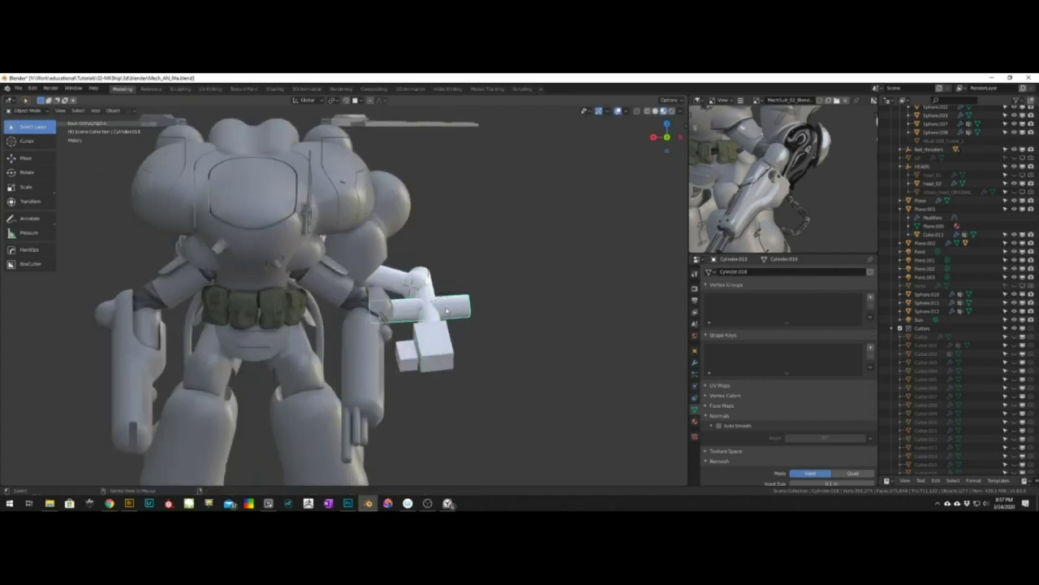
Shorten the horizontal cylinder along its local axis and fit it into the small block facing the forearm
{"action": "key", "text": "s"}
{"action": "key", "text": "x"}
{"action": "key", "text": "x"}
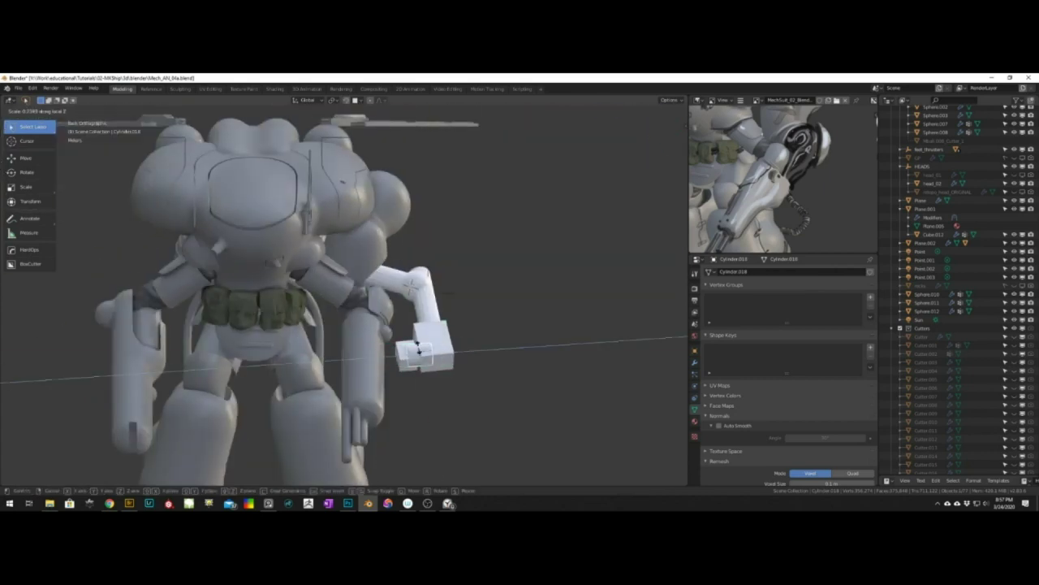
{"action": "left_click", "coordinate": [422, 353]}
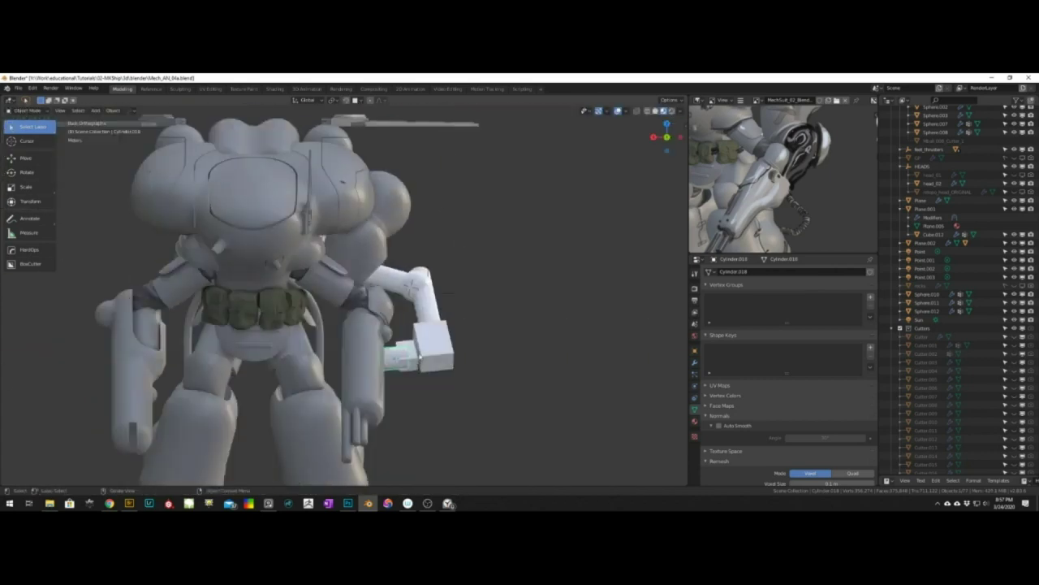
{"action": "left_click", "coordinate": [442, 347]}
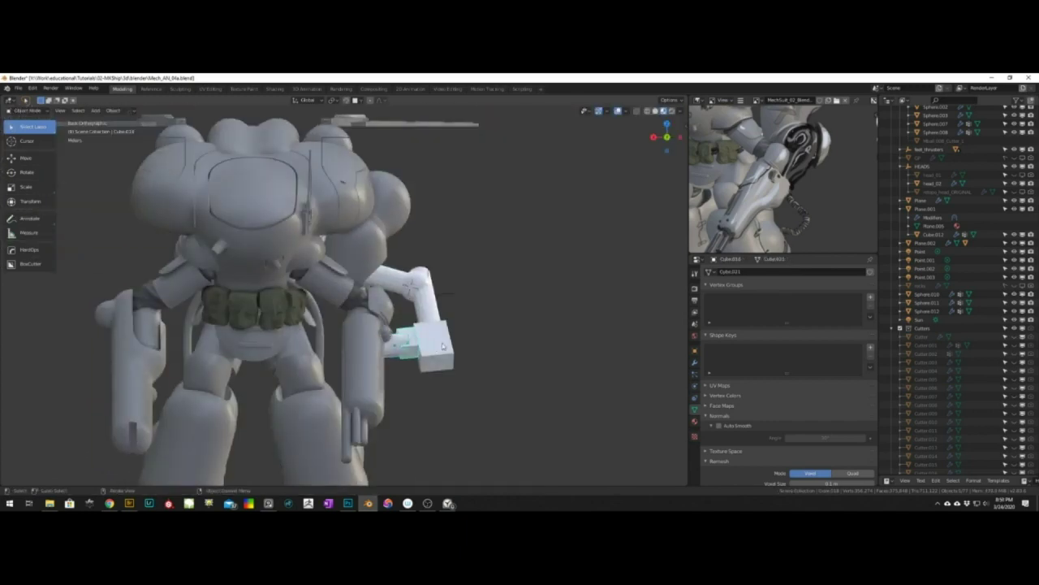
Position a short, wide cylinder along X between the small connector and the forearm as an end disc
{"action": "left_click", "coordinate": [387, 332]}
{"action": "key", "text": "r"}
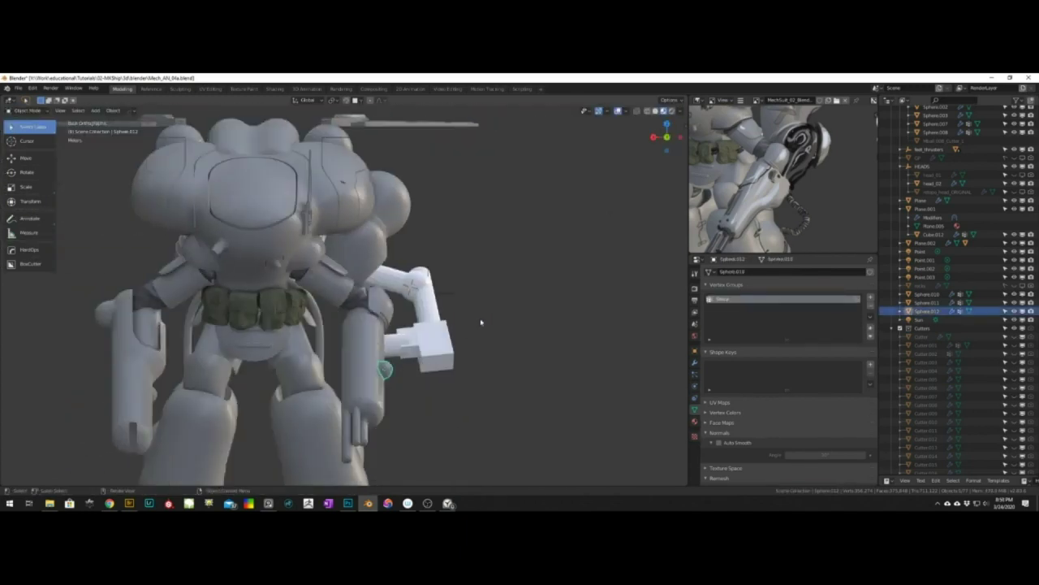
{"action": "middle_click_drag", "start_coordinate": [480, 320], "coordinate": [422, 325]}
{"action": "left_click", "coordinate": [397, 335]}
{"action": "key", "text": "g"}
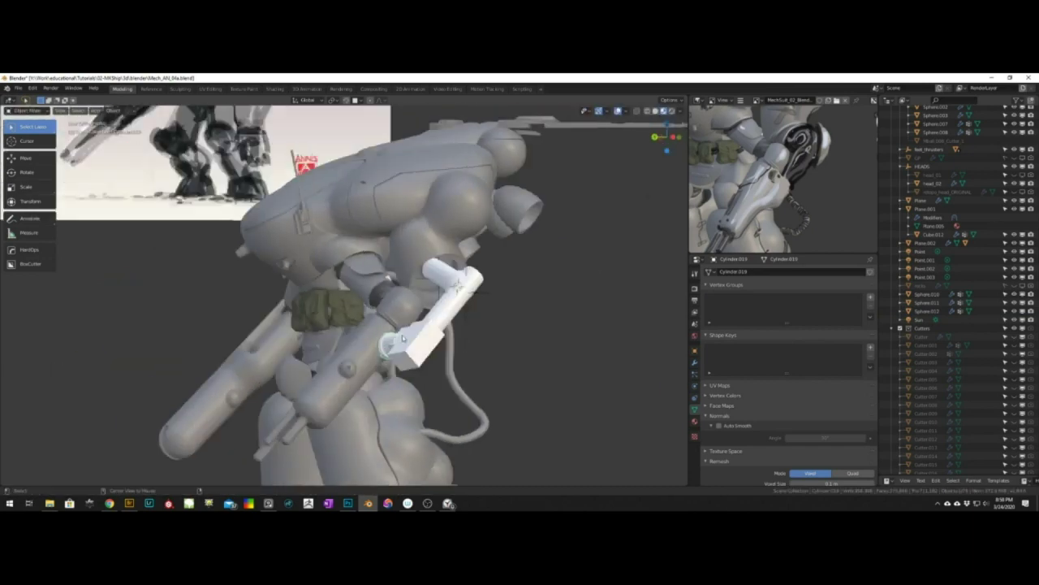
{"action": "left_click", "coordinate": [396, 333]}
{"action": "key", "text": "g"}
{"action": "key", "text": "x"}
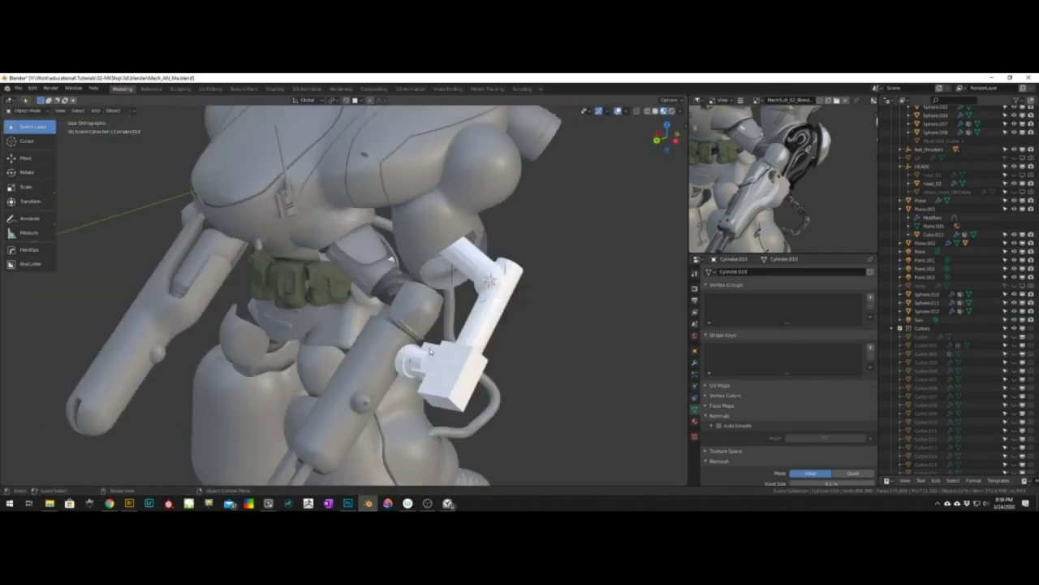
{"action": "left_click", "coordinate": [430, 348]}
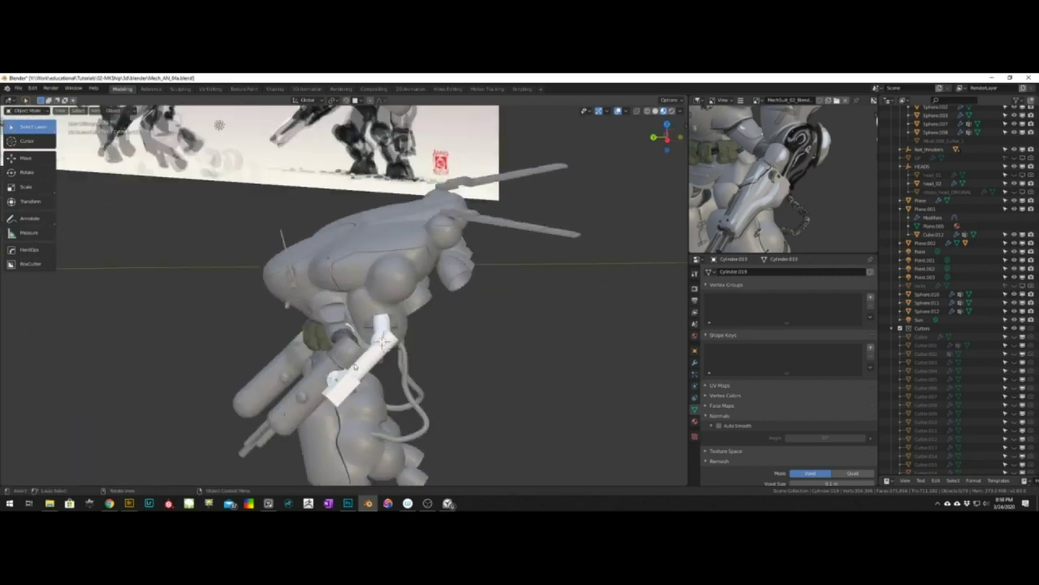
Resize the block at the lower end of the arm gear and slide it along its local Z axis
{"action": "scroll", "coordinate": [423, 343], "scroll_direction": "down", "scroll_amount": 3}
{"action": "middle_click_drag", "start_coordinate": [429, 348], "coordinate": [457, 382]}
{"action": "left_click", "coordinate": [421, 360]}
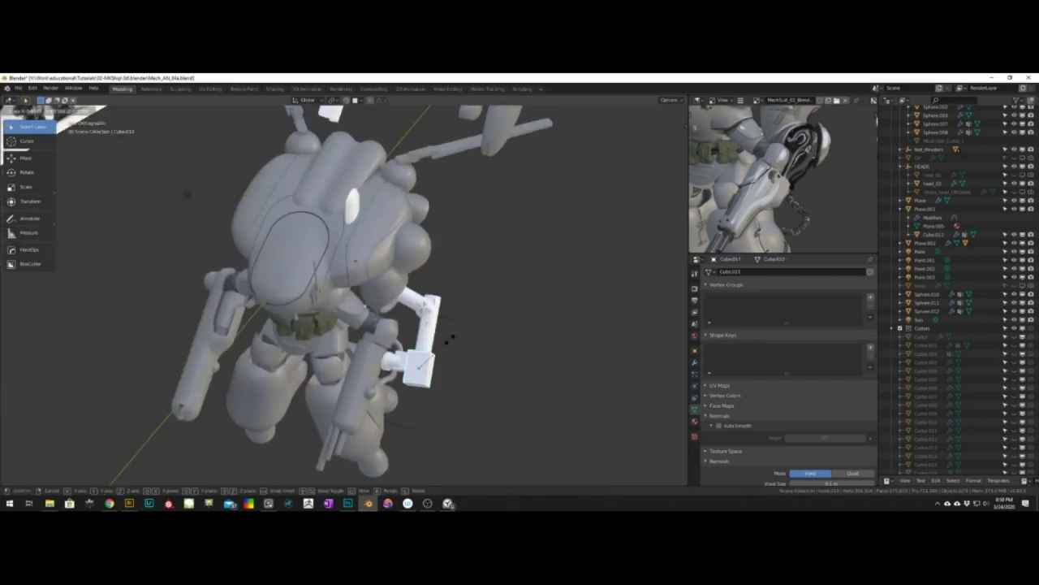
{"action": "left_click", "coordinate": [425, 371]}
{"action": "key", "text": "KP_3"}
{"action": "key", "text": "g"}
{"action": "key", "text": "z"}
{"action": "key", "text": "z"}
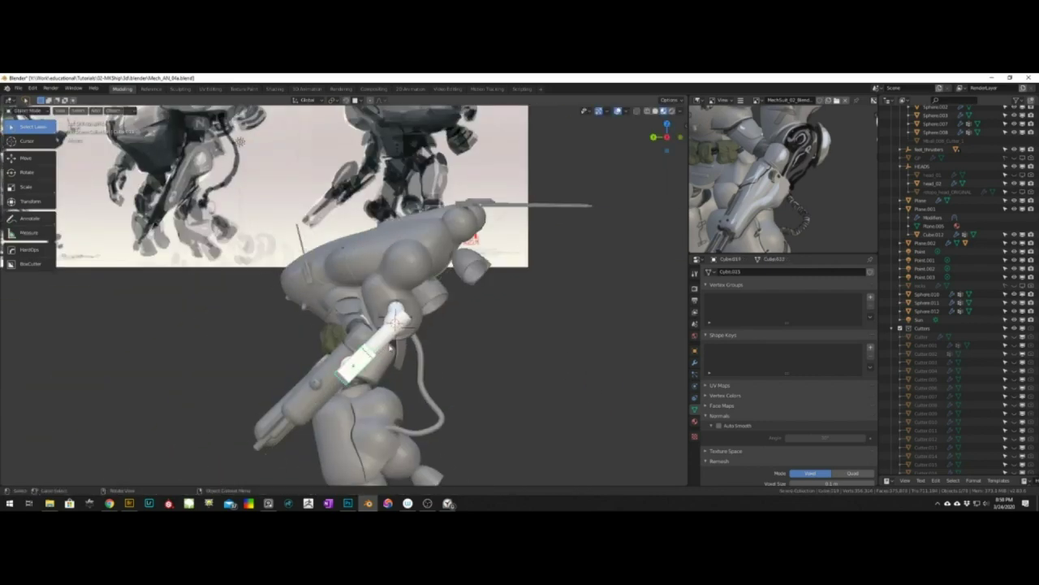
{"action": "left_click", "coordinate": [381, 349]}
Examine the blocked-out arm gear and its connectors from the back, the side and in perspective
{"action": "middle_click_drag", "start_coordinate": [383, 349], "coordinate": [515, 298]}
{"action": "left_click", "coordinate": [409, 355]}
{"action": "key", "text": "ctrl+KP_1"}
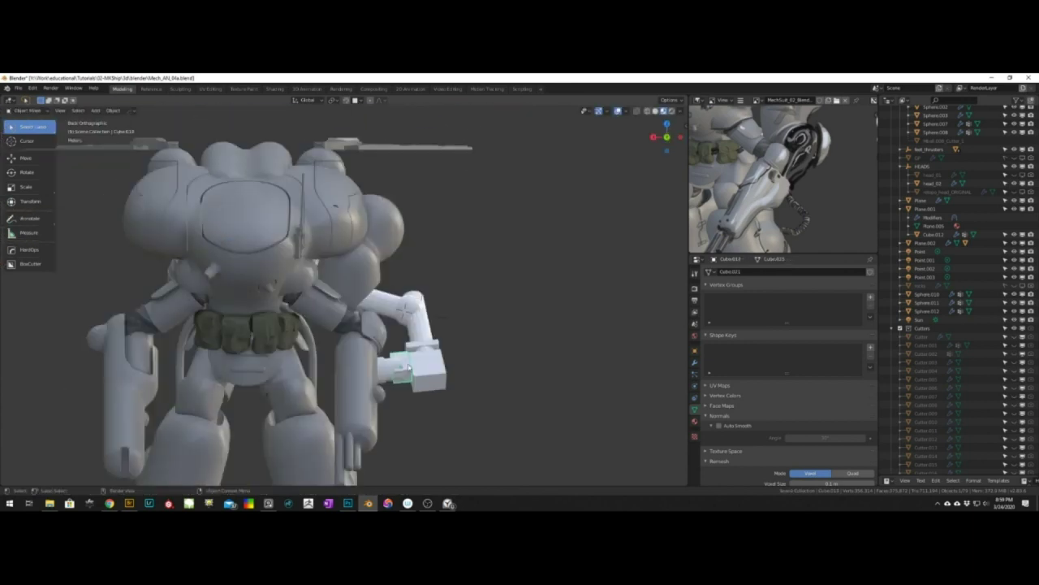
{"action": "key", "text": "KP_3"}
{"action": "key", "text": "ctrl+KP_1"}
{"action": "key", "text": "ctrl+KP_3"}
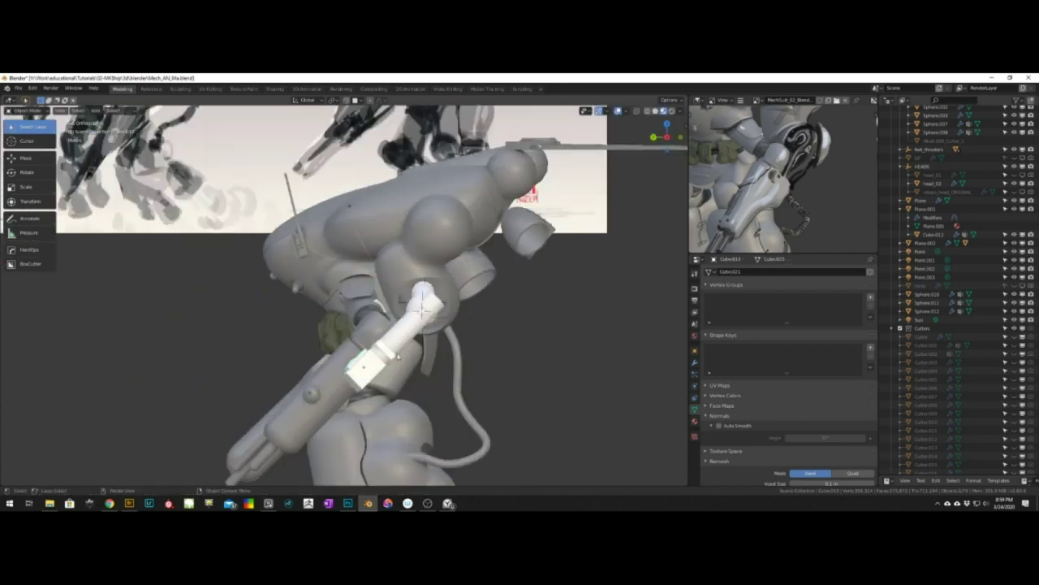
{"action": "key", "text": "ctrl+KP_1"}
{"action": "scroll", "coordinate": [470, 359], "scroll_direction": "down", "scroll_amount": 2}
{"action": "middle_click_drag", "start_coordinate": [475, 346], "coordinate": [406, 365]}
{"action": "left_click", "coordinate": [402, 375], "text": "shift"}
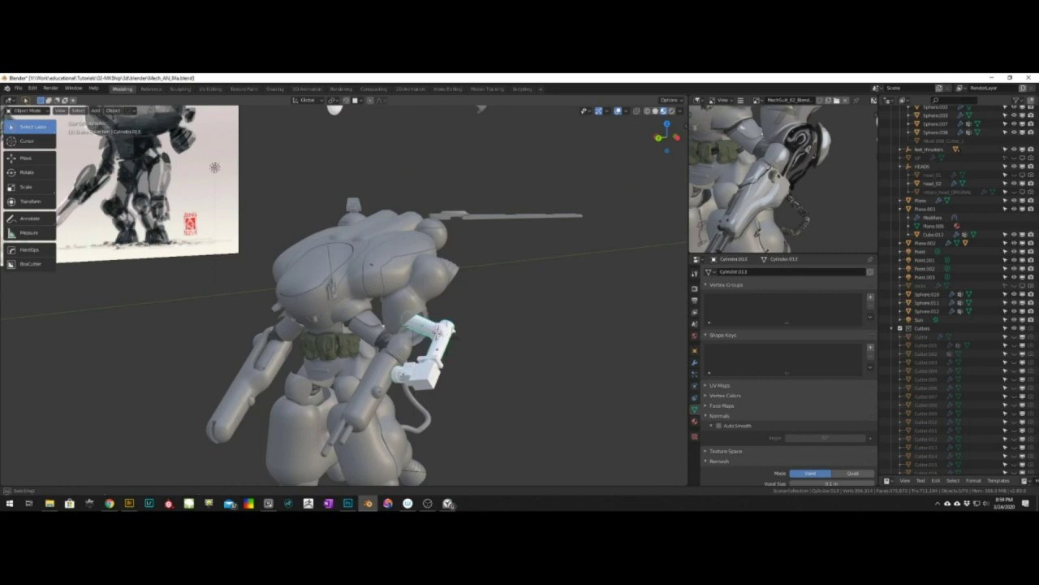
{"action": "middle_click_drag", "start_coordinate": [383, 327], "coordinate": [518, 325]}
{"action": "left_click", "coordinate": [456, 341]}
{"action": "key", "text": "ctrl+KP_1"}
{"action": "scroll", "coordinate": [492, 352], "scroll_direction": "down", "scroll_amount": 1}
Move and rotate the cube-based shell piece into place as an armor pad on the outside of the arm gear's elbow
{"action": "left_click", "coordinate": [470, 299]}
{"action": "key", "text": "g"}
{"action": "key", "text": "r"}
{"action": "left_click", "coordinate": [422, 312]}
{"action": "key", "text": "r"}
{"action": "left_click", "coordinate": [529, 318]}
{"action": "key", "text": "r"}
{"action": "key", "text": "r"}
{"action": "middle_click_drag", "start_coordinate": [519, 285], "coordinate": [352, 276], "text": "alt"}
{"action": "left_click", "coordinate": [522, 305]}
Remove the modifier listed below Subsurf_Base from the elbow pad and scale its mesh along the local Y axis
{"action": "left_click", "coordinate": [694, 362]}
{"action": "left_click", "coordinate": [710, 284]}
{"action": "left_click", "coordinate": [868, 299]}
{"action": "key", "text": "Tab"}
{"action": "scroll", "coordinate": [413, 302], "scroll_direction": "up", "scroll_amount": 8}
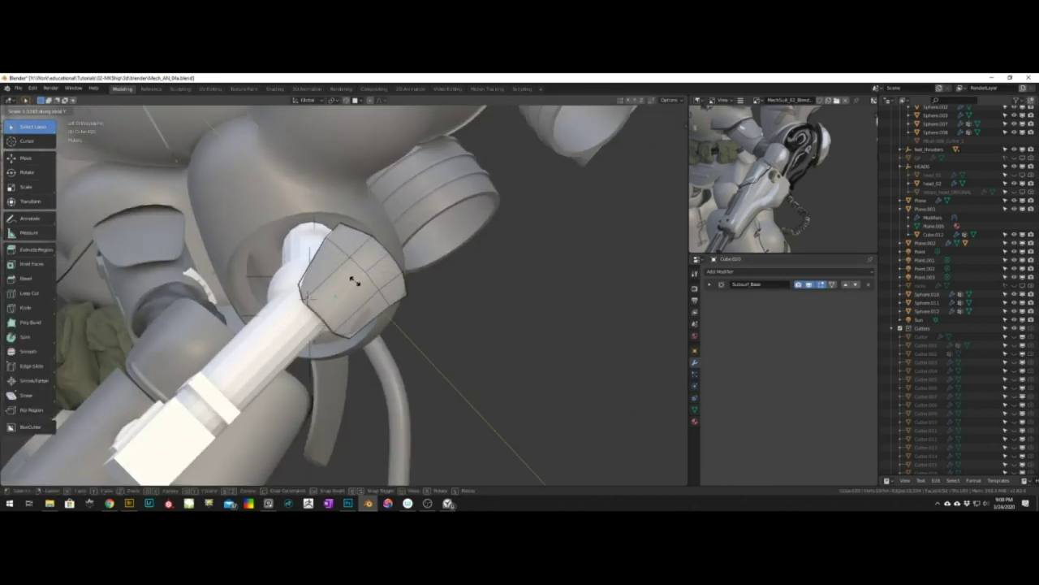
{"action": "key", "text": "shift+z"}
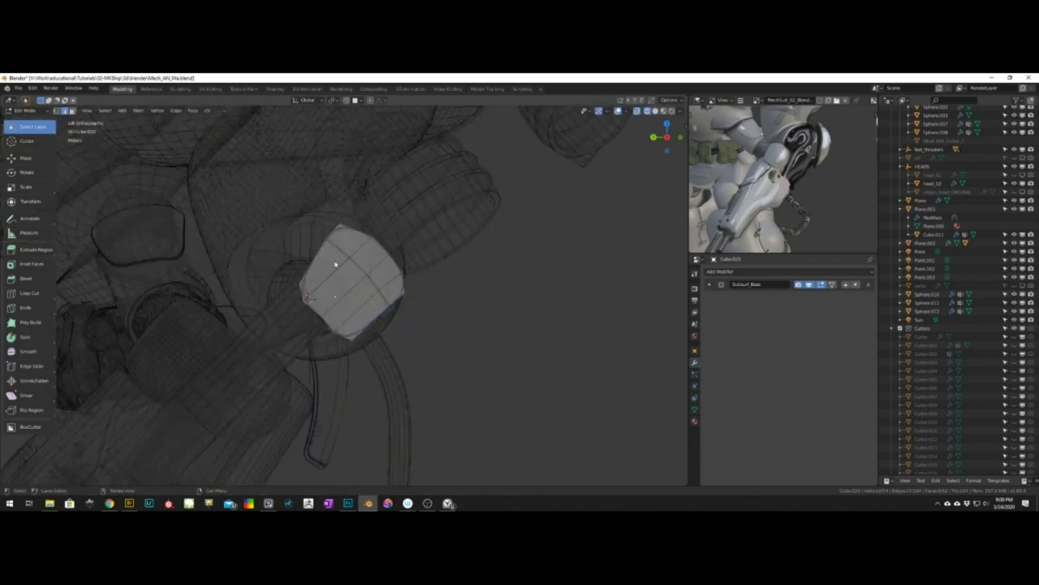
{"action": "left_click", "coordinate": [385, 250]}
Move selected elbow pad geometry in wireframe, restore the material shading and shift another part of the pad vertically
{"action": "scroll", "coordinate": [386, 254], "scroll_direction": "down", "scroll_amount": 5}
{"action": "mouse_move", "coordinate": [406, 256]}
{"action": "middle_mouse_down"}
{"action": "mouse_move", "coordinate": [317, 262]}
{"action": "mouse_move", "coordinate": [381, 268]}
{"action": "mouse_move", "coordinate": [366, 278]}
{"action": "mouse_move", "coordinate": [411, 290]}
{"action": "mouse_move", "coordinate": [385, 274]}
{"action": "middle_mouse_up"}
{"action": "key", "text": "shift+z"}
{"action": "key", "text": "g"}
{"action": "key", "text": "shift+z"}
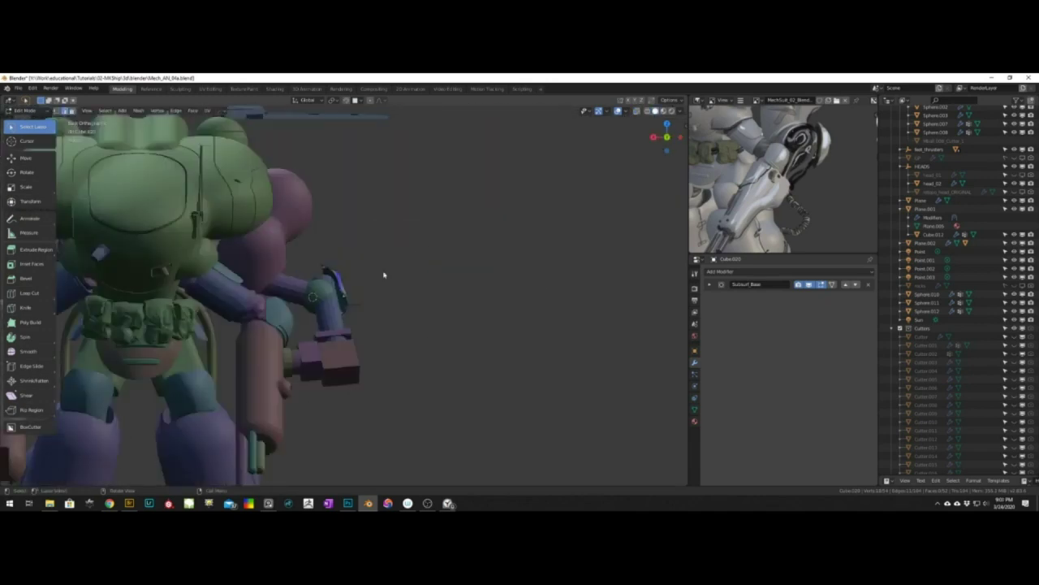
{"action": "key", "text": "z"}
{"action": "scroll", "coordinate": [460, 241], "scroll_direction": "up", "scroll_amount": 3}
{"action": "key", "text": "alt+a"}
{"action": "mouse_move", "coordinate": [459, 242]}
{"action": "middle_mouse_down"}
{"action": "mouse_move", "coordinate": [385, 279]}
{"action": "mouse_move", "coordinate": [520, 263]}
{"action": "mouse_move", "coordinate": [316, 269]}
{"action": "mouse_move", "coordinate": [364, 281]}
{"action": "mouse_move", "coordinate": [390, 313]}
{"action": "mouse_move", "coordinate": [278, 313]}
{"action": "mouse_move", "coordinate": [346, 314]}
{"action": "mouse_move", "coordinate": [348, 288]}
{"action": "mouse_move", "coordinate": [431, 341]}
{"action": "mouse_move", "coordinate": [404, 327]}
{"action": "mouse_move", "coordinate": [313, 325]}
{"action": "mouse_move", "coordinate": [309, 336]}
{"action": "mouse_move", "coordinate": [345, 329]}
{"action": "mouse_move", "coordinate": [423, 268]}
{"action": "mouse_move", "coordinate": [357, 309]}
{"action": "mouse_move", "coordinate": [404, 297]}
{"action": "mouse_move", "coordinate": [350, 317]}
{"action": "mouse_move", "coordinate": [381, 284]}
{"action": "middle_mouse_up"}
{"action": "left_click", "coordinate": [383, 279]}
{"action": "key", "text": "g"}
{"action": "key", "text": "z"}
Reposition individual points and edges of the elbow pad to refine its faceted outline around the joint
{"action": "scroll", "coordinate": [371, 295], "scroll_direction": "down", "scroll_amount": 4}
{"action": "scroll", "coordinate": [371, 295], "scroll_direction": "up", "scroll_amount": 5}
{"action": "scroll", "coordinate": [316, 269], "scroll_direction": "up", "scroll_amount": 3}
{"action": "key", "text": "g"}
{"action": "scroll", "coordinate": [278, 313], "scroll_direction": "up", "scroll_amount": 5}
{"action": "left_click", "coordinate": [346, 314]}
{"action": "key", "text": "g"}
{"action": "left_click", "coordinate": [430, 341]}
{"action": "scroll", "coordinate": [431, 341], "scroll_direction": "down", "scroll_amount": 6}
{"action": "scroll", "coordinate": [341, 309], "scroll_direction": "up", "scroll_amount": 6}
{"action": "left_click", "coordinate": [372, 292]}
{"action": "scroll", "coordinate": [358, 304], "scroll_direction": "down", "scroll_amount": 4}
{"action": "key", "text": "g"}
{"action": "left_click", "coordinate": [349, 330]}
{"action": "scroll", "coordinate": [350, 331], "scroll_direction": "down", "scroll_amount": 3}
{"action": "key", "text": "g"}
{"action": "left_click", "coordinate": [342, 313]}
{"action": "scroll", "coordinate": [342, 313], "scroll_direction": "down", "scroll_amount": 5}
Select several outer faces of the elbow pad and move them along the local X axis
{"action": "key", "text": "ctrl+Tab"}
{"action": "left_click", "coordinate": [294, 323]}
{"action": "left_click", "coordinate": [393, 274], "text": "shift"}
{"action": "left_click", "coordinate": [402, 326], "text": "shift"}
{"action": "middle_click_drag", "start_coordinate": [401, 327], "coordinate": [350, 310]}
{"action": "key", "text": "g"}
{"action": "key", "text": "x"}
{"action": "key", "text": "x"}
{"action": "left_click", "coordinate": [387, 285]}
Check the smoothed elbow pad with overlays hidden, restore the overlays and adjust the position of one mesh element
{"action": "key", "text": "z"}
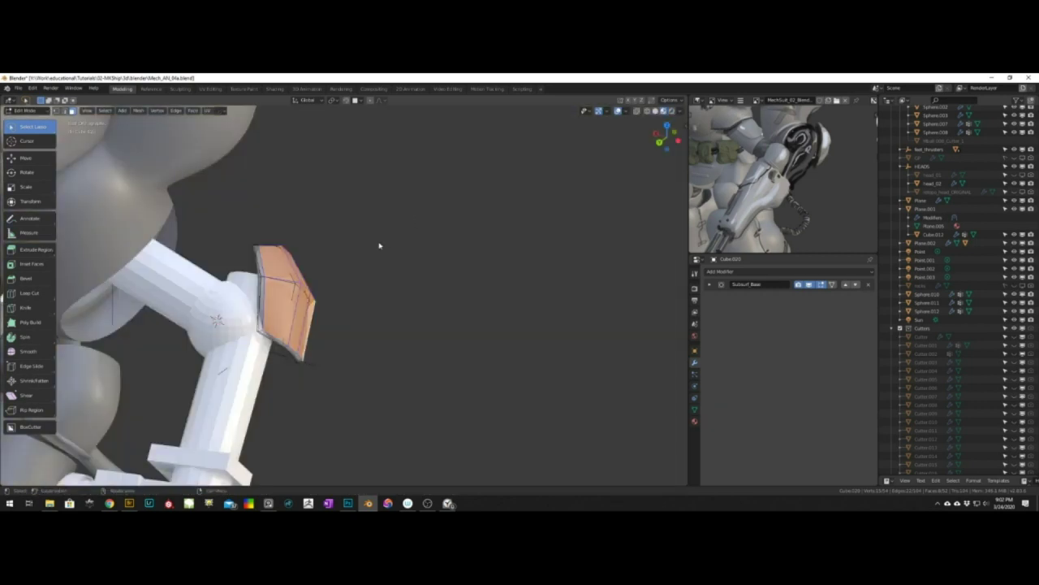
{"action": "middle_click_drag", "start_coordinate": [365, 303], "coordinate": [496, 267]}
{"action": "key", "text": "z"}
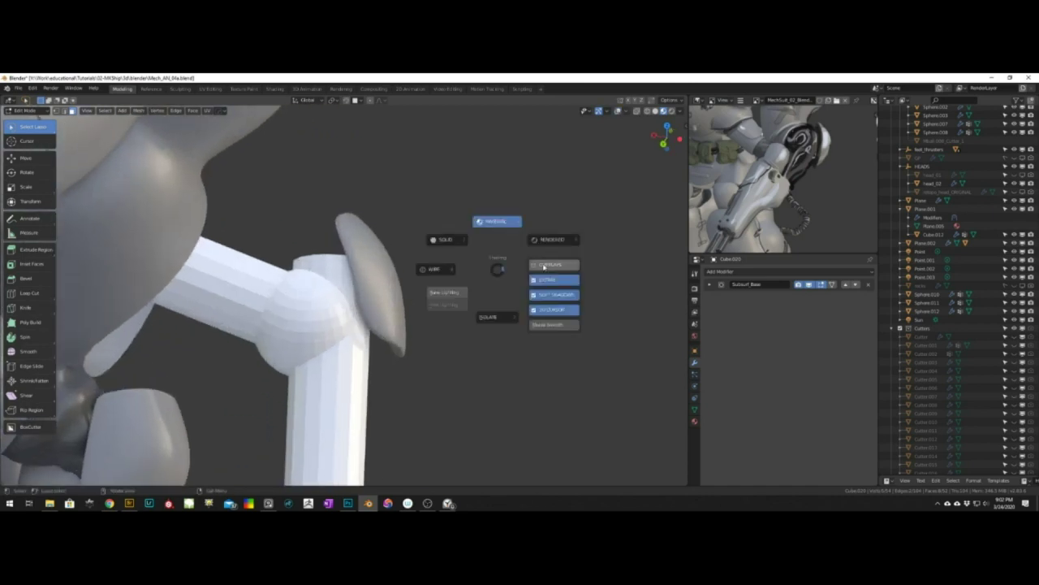
{"action": "left_click", "coordinate": [544, 266]}
{"action": "scroll", "coordinate": [422, 292], "scroll_direction": "up", "scroll_amount": 3}
{"action": "left_click", "coordinate": [371, 319]}
{"action": "key", "text": "g"}
{"action": "left_click", "coordinate": [376, 343]}
{"action": "key", "text": "Tab"}
Slide edges of the elbow pad along its surface to even out the curvature of the shell
{"action": "scroll", "coordinate": [471, 328], "scroll_direction": "down", "scroll_amount": 6}
{"action": "middle_click_drag", "start_coordinate": [471, 328], "coordinate": [400, 332]}
{"action": "scroll", "coordinate": [399, 332], "scroll_direction": "up", "scroll_amount": 3}
{"action": "key", "text": "Tab"}
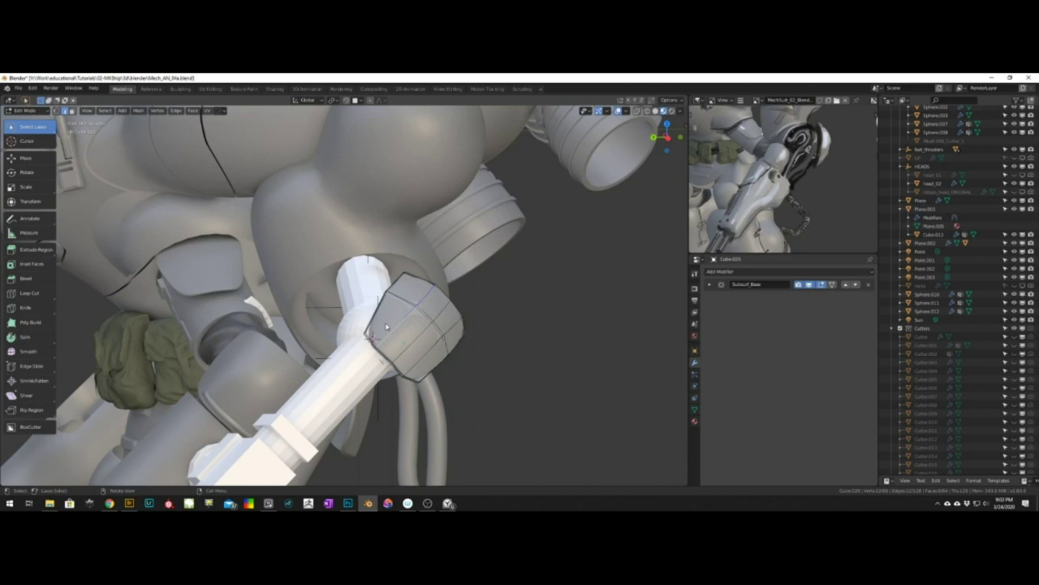
{"action": "key", "text": "g"}
{"action": "key", "text": "g"}
{"action": "middle_click_drag", "start_coordinate": [385, 326], "coordinate": [469, 333]}
{"action": "left_click", "coordinate": [476, 311]}
{"action": "key", "text": "g"}
{"action": "key", "text": "g"}
{"action": "left_click", "coordinate": [431, 350]}
{"action": "key", "text": "g"}
{"action": "key", "text": "g"}
{"action": "left_click", "coordinate": [475, 342]}
Scale the selected elbow pad geometry along its local Z axis and save the file
{"action": "key", "text": "s"}
{"action": "key", "text": "z"}
{"action": "key", "text": "z"}
{"action": "left_click", "coordinate": [464, 334]}
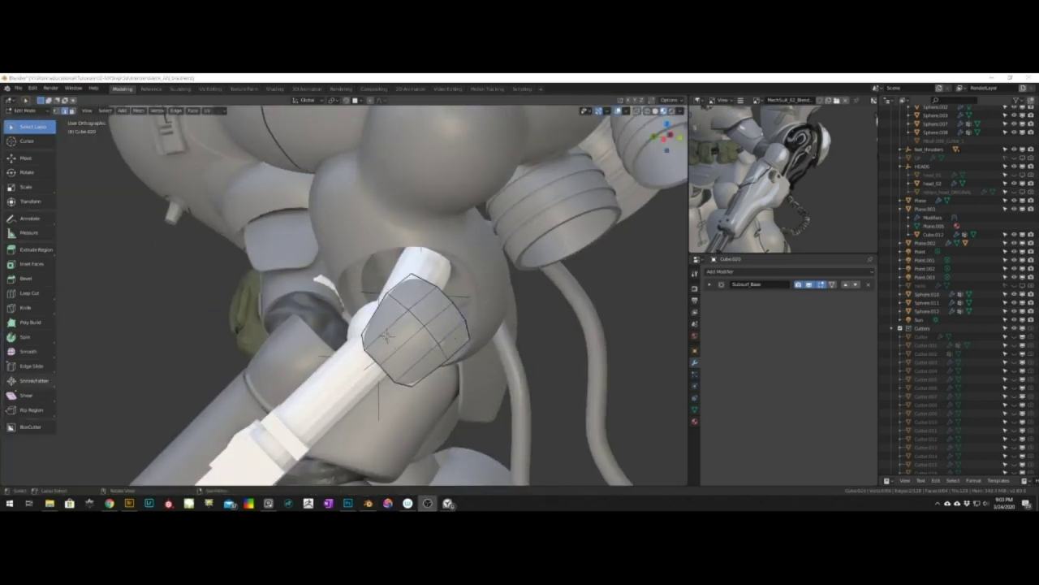
{"action": "key", "text": "ctrl+s"}
{"action": "key", "text": "XF86AudioLowerVolume"}
Return to object editing and rotate the selected connector part beside the forearm
{"action": "middle_click_drag", "start_coordinate": [325, 304], "coordinate": [383, 319]}
{"action": "scroll", "coordinate": [295, 295], "scroll_direction": "down", "scroll_amount": 2}
{"action": "key", "text": "Tab"}
{"action": "left_click", "coordinate": [420, 323]}
{"action": "left_click", "coordinate": [321, 398]}
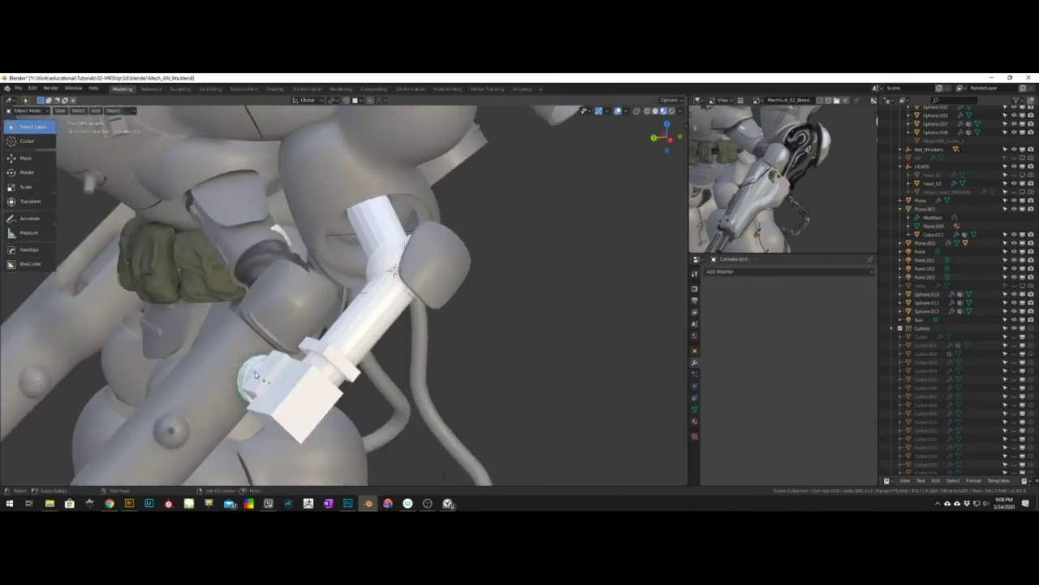
{"action": "middle_click_drag", "start_coordinate": [321, 397], "coordinate": [333, 358]}
{"action": "key", "text": "r"}
{"action": "left_click", "coordinate": [401, 290]}
{"action": "left_click", "coordinate": [325, 393]}
Select the end disc and connector blocks beside the forearm together and move them
{"action": "left_click", "coordinate": [299, 395]}
{"action": "left_click", "coordinate": [316, 415], "text": "shift"}
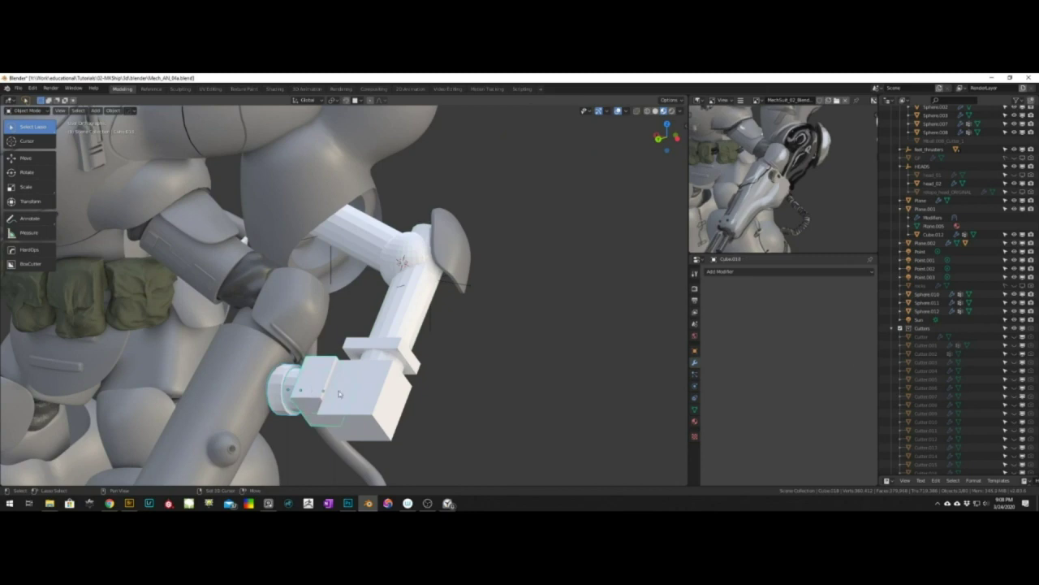
{"action": "middle_click_drag", "start_coordinate": [325, 410], "coordinate": [436, 274]}
{"action": "key", "text": "g"}
{"action": "left_click", "coordinate": [292, 341]}
Rotate the lower arm gear parts around the 3D cursor at the elbow, including about the local X axis
{"action": "left_click", "coordinate": [334, 101]}
{"action": "left_click", "coordinate": [350, 119]}
{"action": "key", "text": "r"}
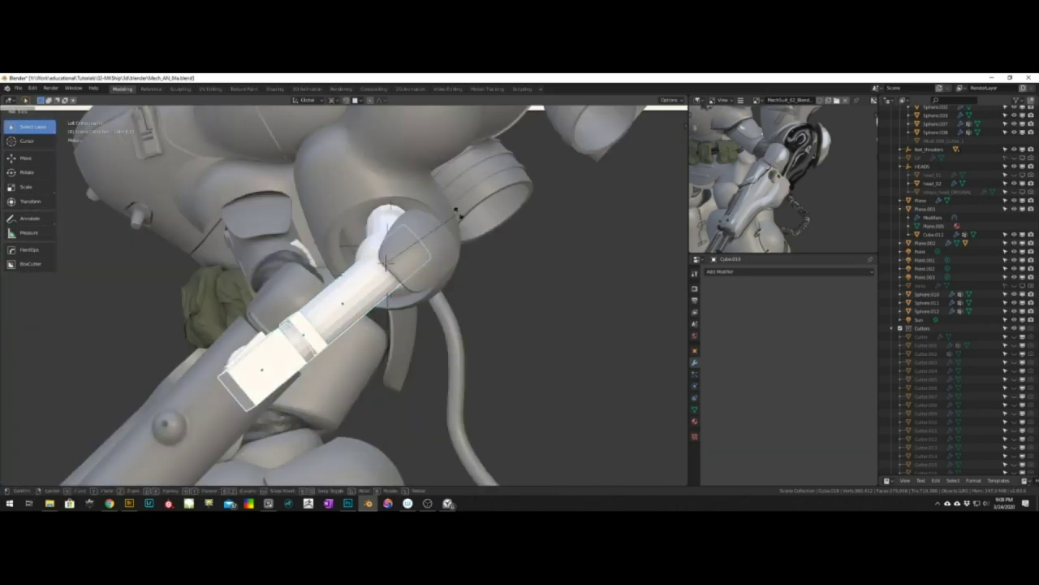
{"action": "left_click", "coordinate": [457, 213]}
{"action": "middle_click_drag", "start_coordinate": [457, 215], "coordinate": [455, 313]}
{"action": "key", "text": "r"}
{"action": "key", "text": "x"}
{"action": "key", "text": "x"}
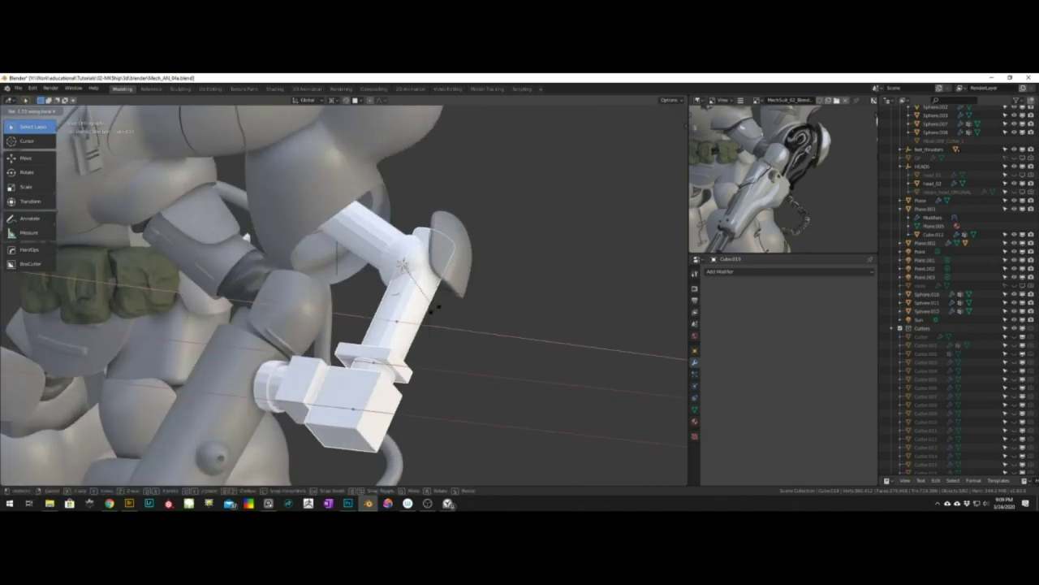
{"action": "left_click", "coordinate": [514, 277]}
{"action": "middle_click_drag", "start_coordinate": [514, 277], "coordinate": [455, 325]}
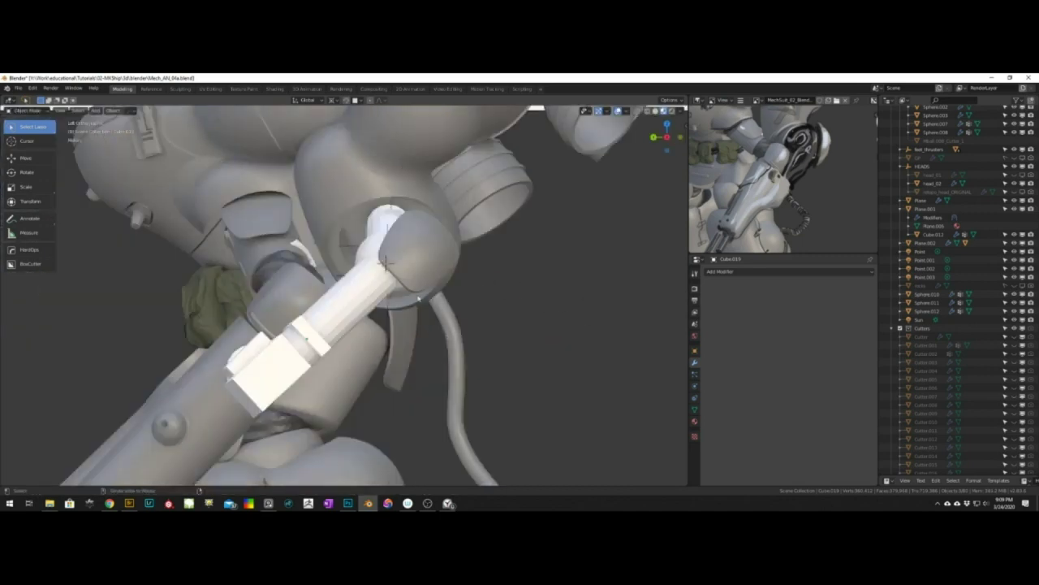
Shift the selected part at the lower end of the arm gear along its local Z and X axes
{"action": "scroll", "coordinate": [439, 337], "scroll_direction": "down", "scroll_amount": 4}
{"action": "middle_click_drag", "start_coordinate": [390, 345], "coordinate": [446, 406]}
{"action": "left_click", "coordinate": [363, 418]}
{"action": "key", "text": "g"}
{"action": "key", "text": "z"}
{"action": "key", "text": "z"}
{"action": "key", "text": "KP_Decimal"}
{"action": "key", "text": "g"}
{"action": "key", "text": "x"}
{"action": "key", "text": "x"}
{"action": "left_click", "coordinate": [418, 377]}
Reposition the elbow sphere along the Z and X axes from the back and adjust its height from the side
{"action": "left_click", "coordinate": [349, 256]}
{"action": "middle_click_drag", "start_coordinate": [357, 260], "coordinate": [544, 313]}
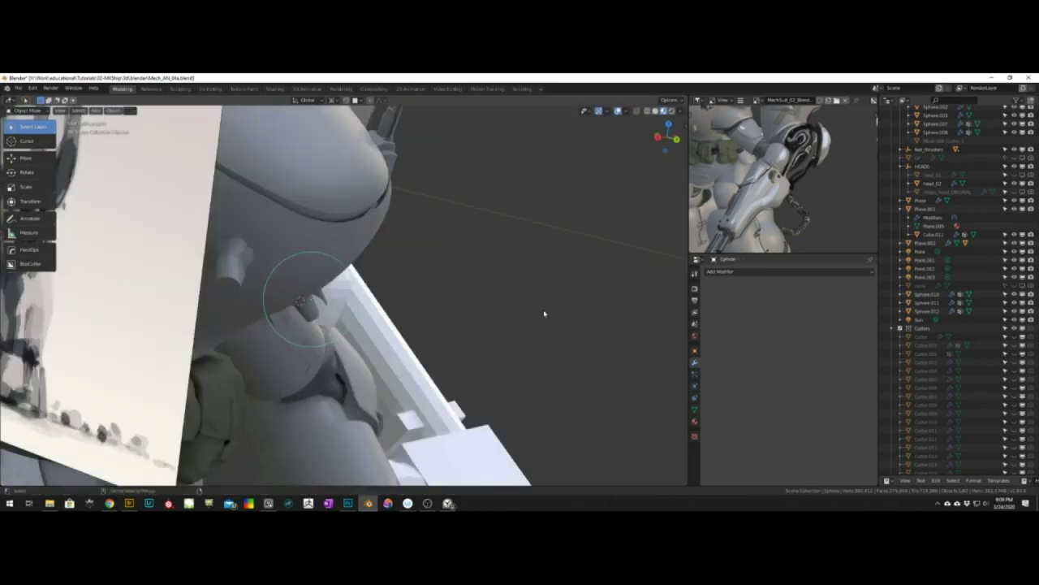
{"action": "key", "text": "ctrl+KP_1"}
{"action": "key", "text": "g"}
{"action": "key", "text": "z"}
{"action": "left_click", "coordinate": [444, 308]}
{"action": "key", "text": "g"}
{"action": "key", "text": "x"}
{"action": "left_click", "coordinate": [469, 308]}
{"action": "key", "text": "ctrl+KP_3"}
{"action": "key", "text": "g"}
{"action": "key", "text": "z"}
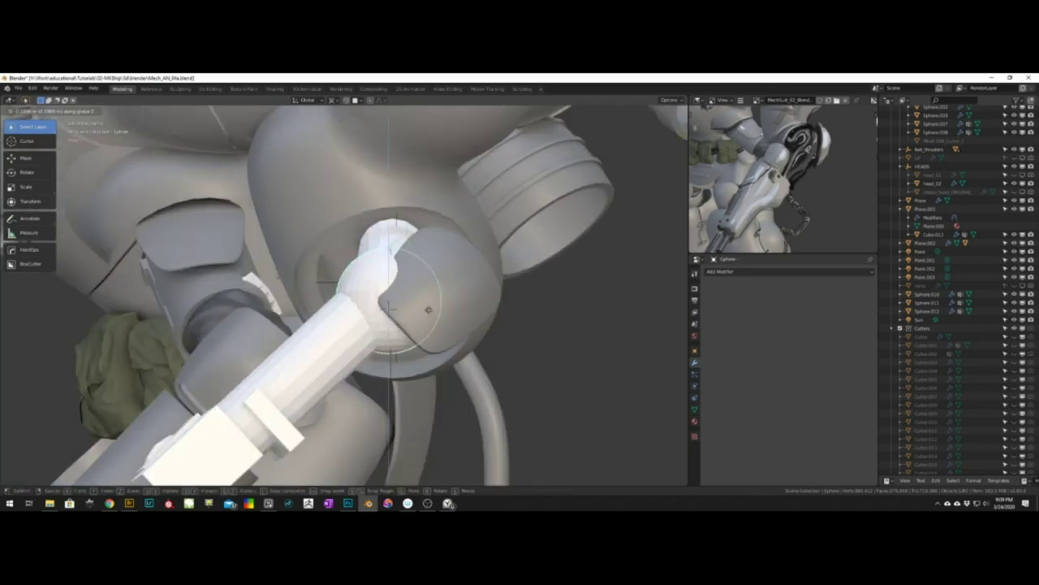
{"action": "left_click", "coordinate": [429, 310]}
Select the upper arm cylinder, change the transform pivot point and rotate the cylinder in the back view
{"action": "key", "text": "ctrl+KP_1"}
{"action": "left_click", "coordinate": [293, 286]}
{"action": "right_click", "coordinate": [419, 279]}
{"action": "left_click", "coordinate": [333, 100]}
{"action": "left_click", "coordinate": [351, 139]}
{"action": "key", "text": "r"}
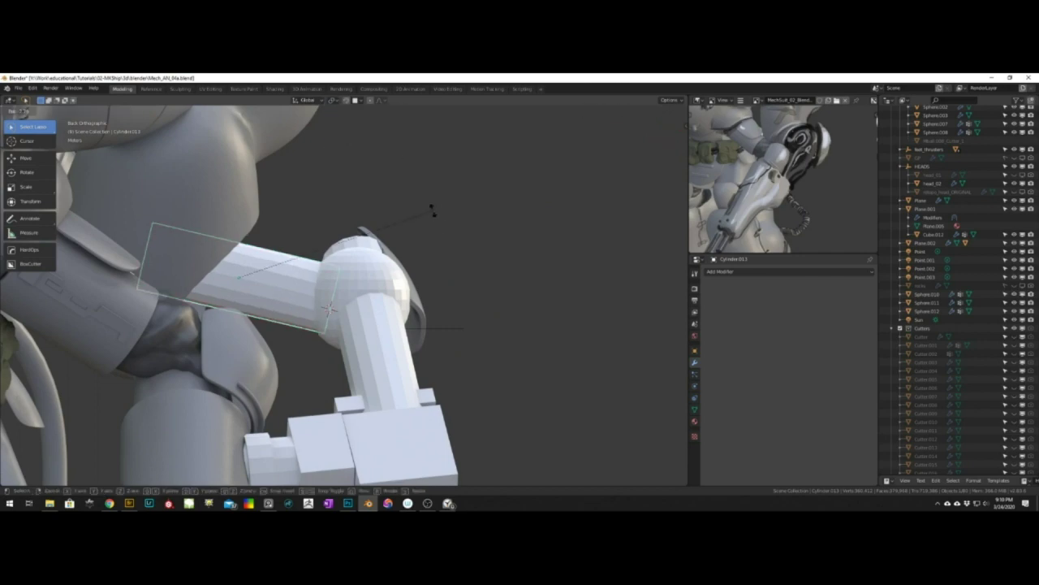
{"action": "middle_click_drag", "start_coordinate": [444, 218], "coordinate": [538, 212], "text": "shift"}
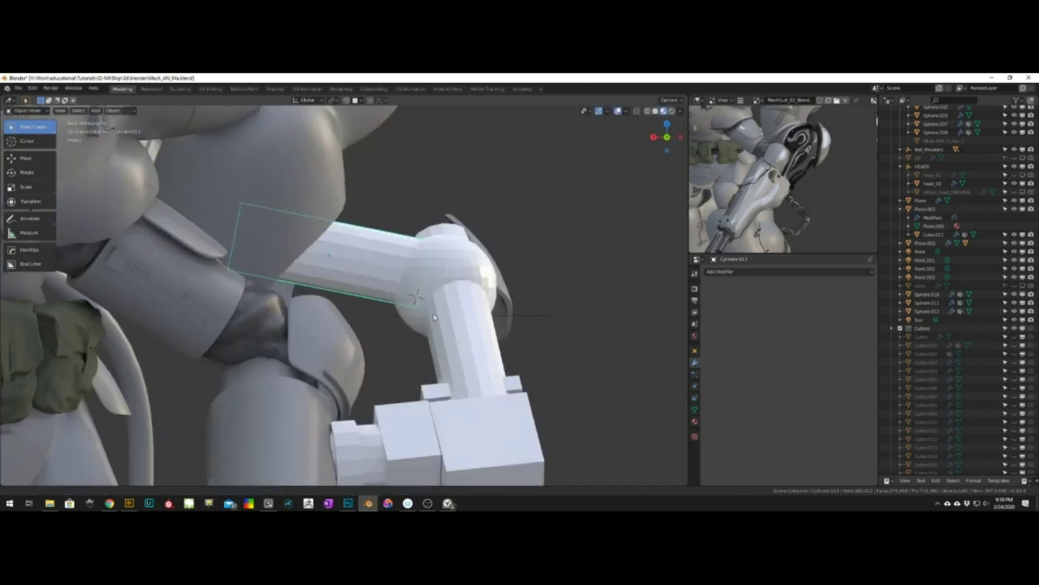
Snap the 3D cursor to the upper arm cylinder, add a cube there and scale it down
{"action": "middle_click_drag", "start_coordinate": [488, 258], "coordinate": [439, 261]}
{"action": "key", "text": "shift+s"}
{"action": "key", "text": "shift+a"}
{"action": "mouse_move", "coordinate": [465, 248]}
{"action": "left_click", "coordinate": [510, 260]}
{"action": "middle_click_drag", "start_coordinate": [510, 260], "coordinate": [431, 248]}
{"action": "key", "text": "s"}
{"action": "left_click", "coordinate": [425, 248]}
Rotate the new block in the back view to follow the upper arm cylinder and shift it along its local Z axis
{"action": "key", "text": "ctrl+KP_1"}
{"action": "key", "text": "r"}
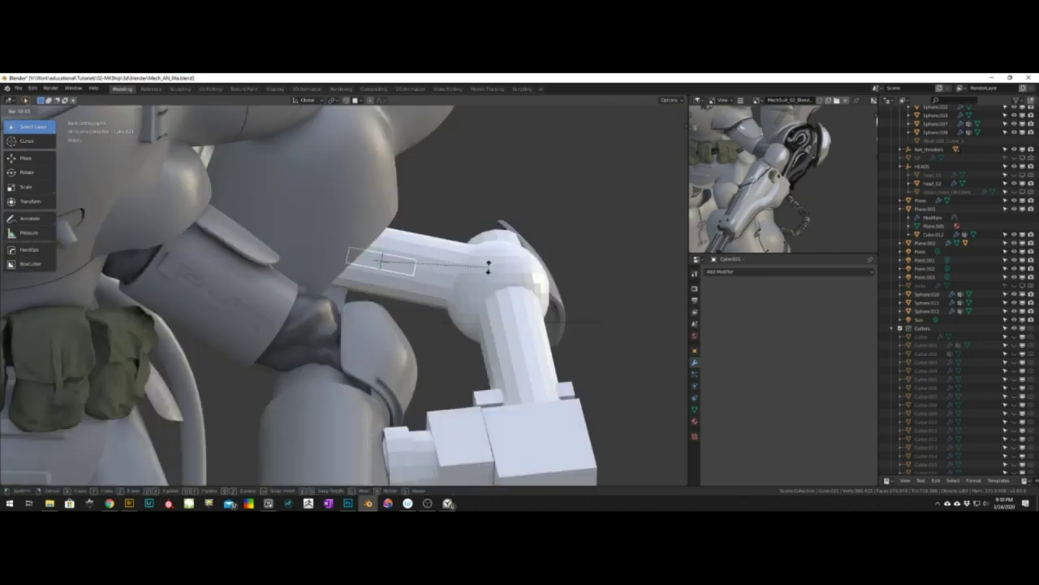
{"action": "left_click", "coordinate": [488, 267]}
{"action": "key", "text": "g"}
{"action": "key", "text": "z"}
{"action": "key", "text": "z"}
{"action": "left_click", "coordinate": [479, 308]}
Adjust the new block along the X and Y axes so it sits beside the upper arm cylinder, and save the file
{"action": "left_click", "coordinate": [619, 314]}
{"action": "middle_click_drag", "start_coordinate": [620, 314], "coordinate": [414, 309]}
{"action": "scroll", "coordinate": [459, 268], "scroll_direction": "down", "scroll_amount": 1}
{"action": "key", "text": "g"}
{"action": "key", "text": "x"}
{"action": "key", "text": "y"}
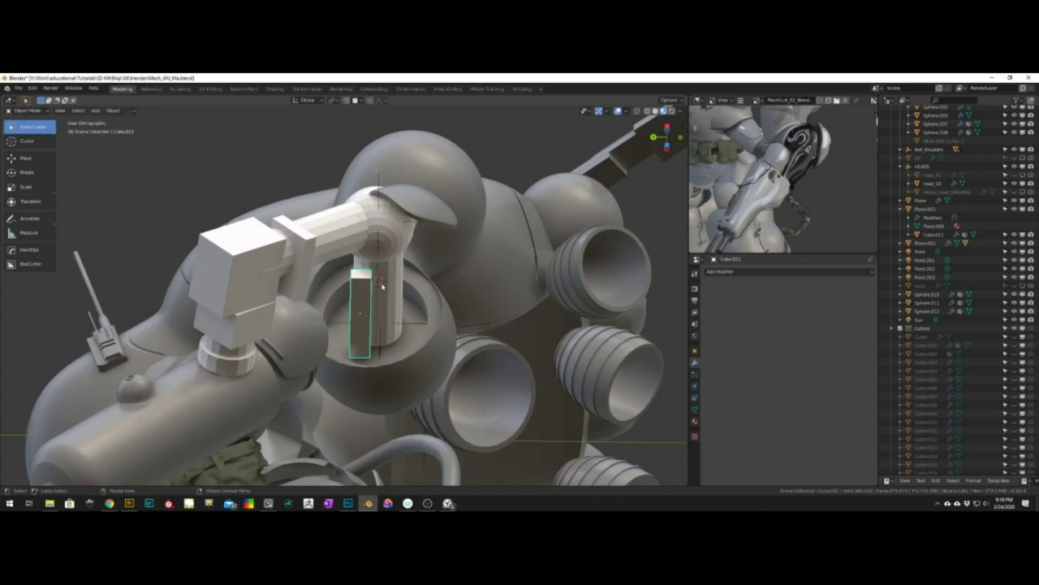
{"action": "key", "text": "x"}
{"action": "key", "text": "y"}
{"action": "left_click", "coordinate": [447, 272]}
{"action": "middle_click_drag", "start_coordinate": [447, 272], "coordinate": [515, 304]}
{"action": "scroll", "coordinate": [479, 259], "scroll_direction": "down", "scroll_amount": 6}
{"action": "key", "text": "ctrl+s"}
Select the curved elbow pad, rotate it about the X axis and move it against the elbow sphere
{"action": "scroll", "coordinate": [495, 264], "scroll_direction": "up", "scroll_amount": 3}
{"action": "key", "text": "ctrl+KP_1"}
{"action": "left_click", "coordinate": [418, 300]}
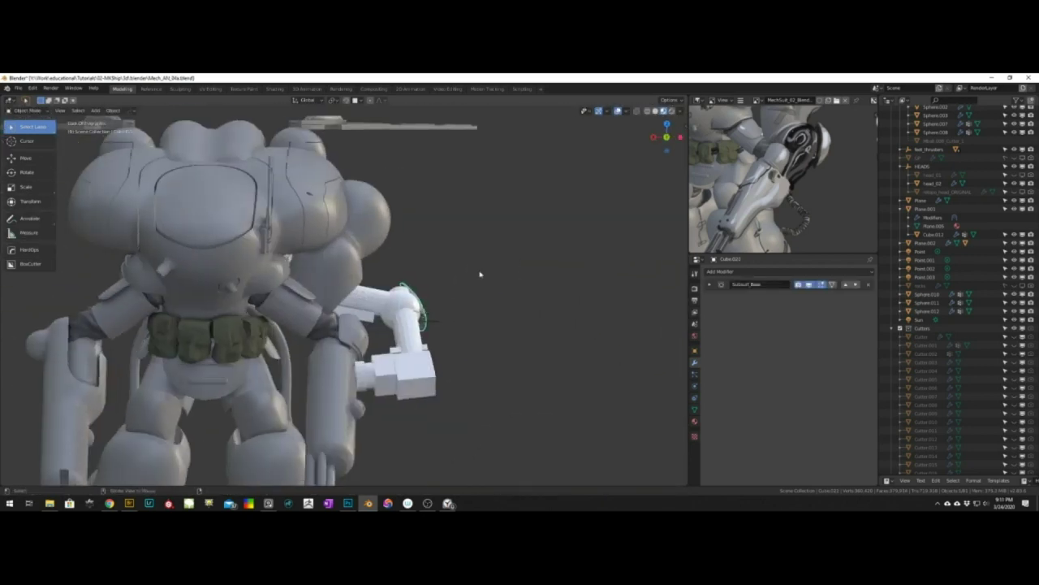
{"action": "key", "text": "r"}
{"action": "key", "text": "x"}
{"action": "left_click", "coordinate": [526, 277]}
{"action": "key", "text": "g"}
{"action": "left_click", "coordinate": [503, 286]}
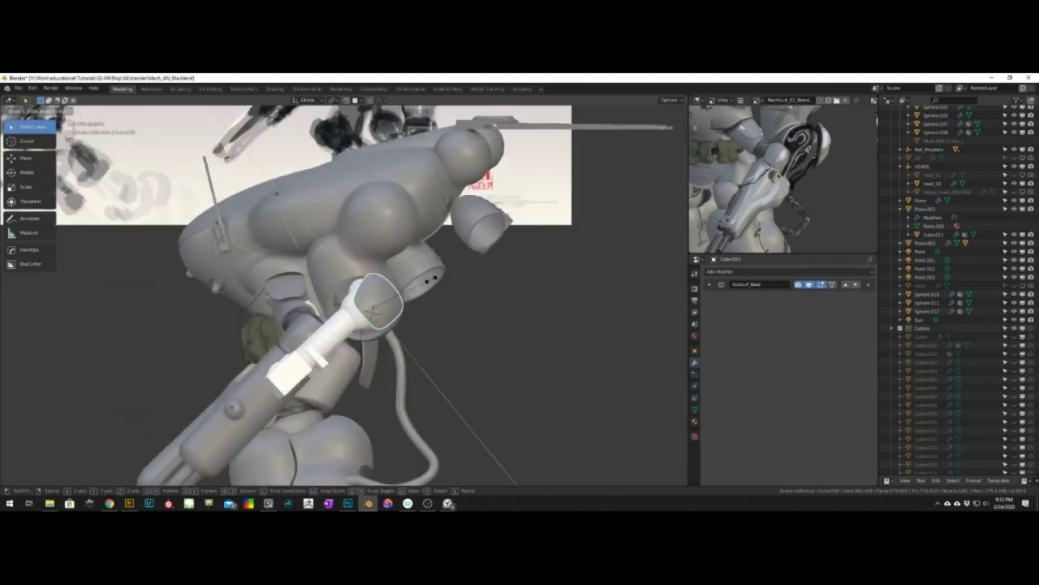
Refine the elbow pad's position over the elbow joint
{"action": "key", "text": "g"}
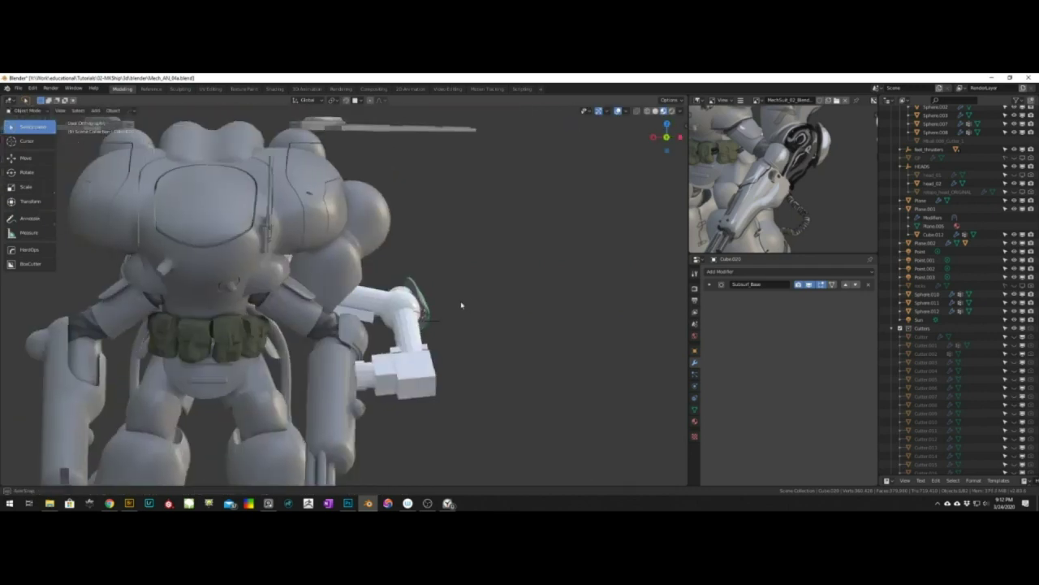
{"action": "middle_click_drag", "start_coordinate": [461, 305], "coordinate": [445, 285]}
{"action": "middle_click_drag", "start_coordinate": [552, 307], "coordinate": [471, 311]}
Move the sun light beside the mech and change the direction it points in
{"action": "left_click", "coordinate": [376, 407]}
{"action": "key", "text": "g"}
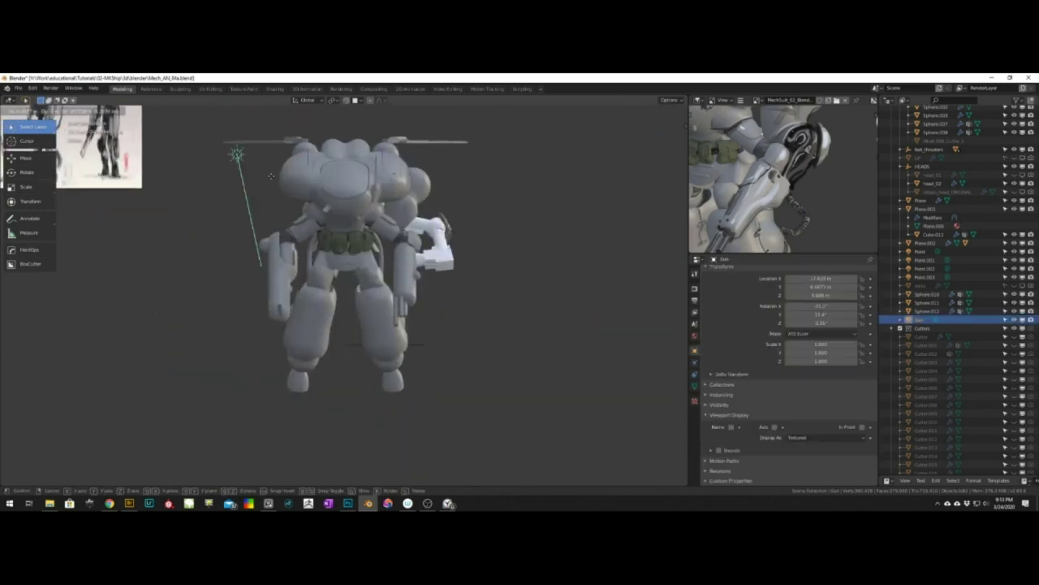
{"action": "left_click", "coordinate": [216, 159]}
{"action": "left_click", "coordinate": [230, 191]}
{"action": "middle_click_drag", "start_coordinate": [233, 209], "coordinate": [278, 225], "text": "alt"}
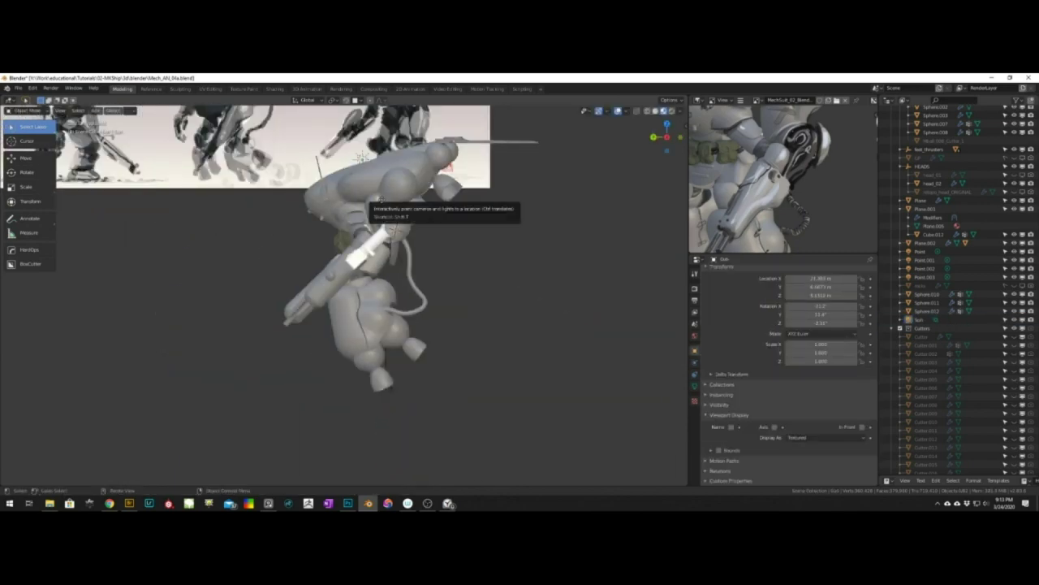
{"action": "mouse_move", "coordinate": [393, 208]}
{"action": "middle_mouse_down", "text": "alt"}
{"action": "mouse_move", "coordinate": [357, 211]}
{"action": "mouse_move", "coordinate": [422, 269]}
{"action": "mouse_move", "coordinate": [462, 240]}
{"action": "mouse_move", "coordinate": [427, 267]}
{"action": "mouse_move", "coordinate": [447, 246]}
{"action": "mouse_move", "coordinate": [485, 284]}
{"action": "mouse_move", "coordinate": [447, 246]}
{"action": "mouse_move", "coordinate": [445, 227]}
{"action": "mouse_move", "coordinate": [462, 263]}
{"action": "mouse_move", "coordinate": [495, 276]}
{"action": "mouse_move", "coordinate": [414, 284]}
{"action": "mouse_move", "coordinate": [499, 281]}
{"action": "mouse_move", "coordinate": [411, 295]}
{"action": "mouse_move", "coordinate": [517, 309]}
{"action": "mouse_move", "coordinate": [529, 294]}
{"action": "mouse_move", "coordinate": [423, 288]}
{"action": "mouse_move", "coordinate": [476, 279]}
{"action": "mouse_move", "coordinate": [430, 284]}
{"action": "mouse_move", "coordinate": [301, 319]}
{"action": "mouse_move", "coordinate": [433, 109]}
{"action": "mouse_move", "coordinate": [438, 122]}
{"action": "middle_mouse_up", "text": "alt"}
Toggle the viewport overlays and save the file
{"action": "key", "text": "z"}
{"action": "key", "text": "alt+shift+z"}
{"action": "key", "text": "ctrl+s"}
Select an arm gear part and move it along the Z and Y axes
{"action": "left_click", "coordinate": [502, 245]}
{"action": "left_click", "coordinate": [492, 301]}
{"action": "key", "text": "g"}
{"action": "left_click", "coordinate": [488, 285]}
{"action": "key", "text": "z"}
{"action": "left_click", "coordinate": [485, 246]}
{"action": "key", "text": "g"}
{"action": "key", "text": "y"}
{"action": "left_click", "coordinate": [459, 265]}
Fine-tune the arm gear part's placement along the X and Y axes
{"action": "key", "text": "g"}
{"action": "key", "text": "x"}
{"action": "left_click", "coordinate": [501, 278]}
{"action": "key", "text": "g"}
{"action": "key", "text": "y"}
{"action": "left_click", "coordinate": [410, 284]}
{"action": "key", "text": "r"}
{"action": "key", "text": "x"}
{"action": "key", "text": "y"}
{"action": "key", "text": "y"}
{"action": "right_click", "coordinate": [506, 332]}
Slide the selected arm gear part along its local X axis and nudge it into place
{"action": "left_click", "coordinate": [455, 295]}
{"action": "key", "text": "g"}
{"action": "key", "text": "x"}
{"action": "key", "text": "x"}
{"action": "left_click", "coordinate": [449, 295]}
{"action": "middle_click_drag", "start_coordinate": [449, 295], "coordinate": [439, 294]}
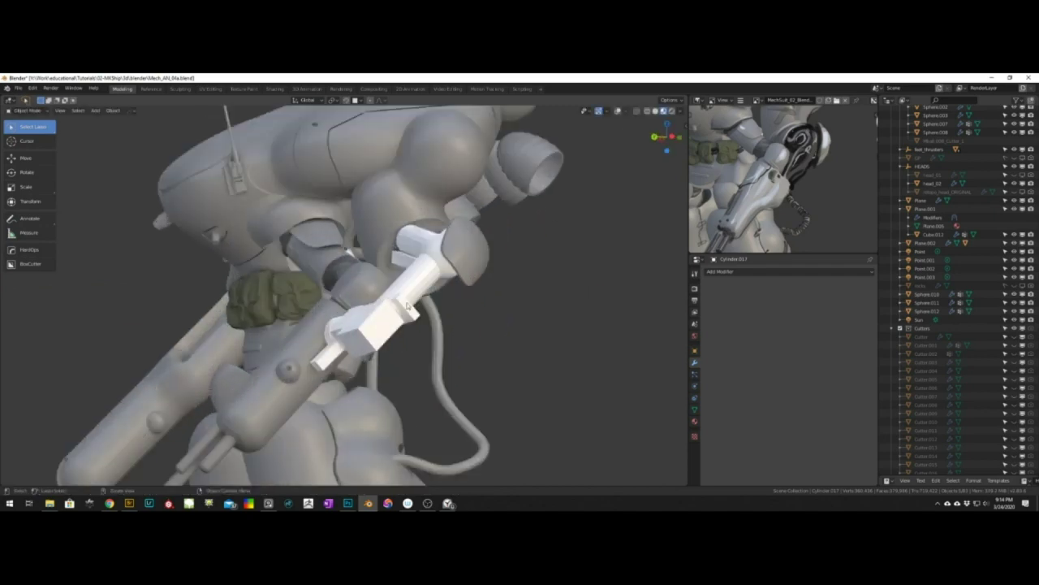
{"action": "key", "text": "g"}
{"action": "left_click", "coordinate": [438, 294]}
Move the small cylinder on the arm gear freely and along the Y axis
{"action": "key", "text": "g"}
{"action": "left_click", "coordinate": [517, 281]}
{"action": "middle_click_drag", "start_coordinate": [517, 281], "coordinate": [434, 268]}
{"action": "key", "text": "g"}
{"action": "key", "text": "y"}
{"action": "left_click", "coordinate": [561, 263]}
{"action": "key", "text": "g"}
{"action": "left_click", "coordinate": [561, 262]}
{"action": "scroll", "coordinate": [561, 262], "scroll_direction": "down", "scroll_amount": 3}
Scale the cylinder beside the elbow joint and shift it along the Y axis
{"action": "left_click", "coordinate": [393, 305]}
{"action": "key", "text": "s"}
{"action": "middle_click_drag", "start_coordinate": [393, 305], "coordinate": [436, 290]}
{"action": "left_click", "coordinate": [442, 286]}
{"action": "scroll", "coordinate": [437, 290], "scroll_direction": "up", "scroll_amount": 4}
{"action": "left_click", "coordinate": [374, 318]}
{"action": "middle_click_drag", "start_coordinate": [373, 318], "coordinate": [430, 298]}
{"action": "key", "text": "g"}
{"action": "key", "text": "y"}
{"action": "left_click", "coordinate": [426, 298]}
Try to rotate the cylinder crossing the forearm about its local axes
{"action": "key", "text": "r"}
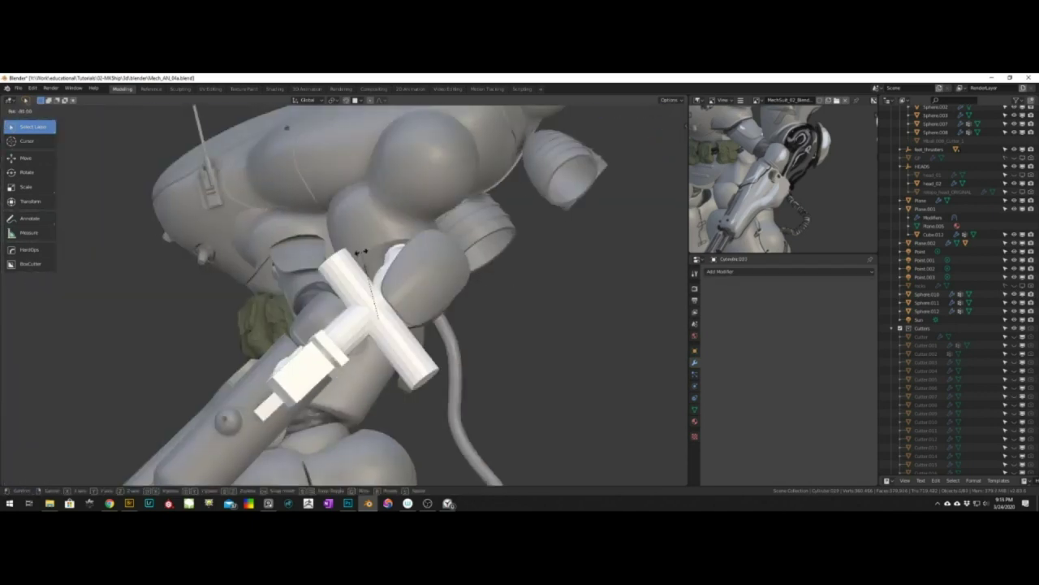
{"action": "key", "text": "y"}
{"action": "key", "text": "y"}
{"action": "key", "text": "x"}
{"action": "key", "text": "x"}
{"action": "left_click", "coordinate": [315, 293]}
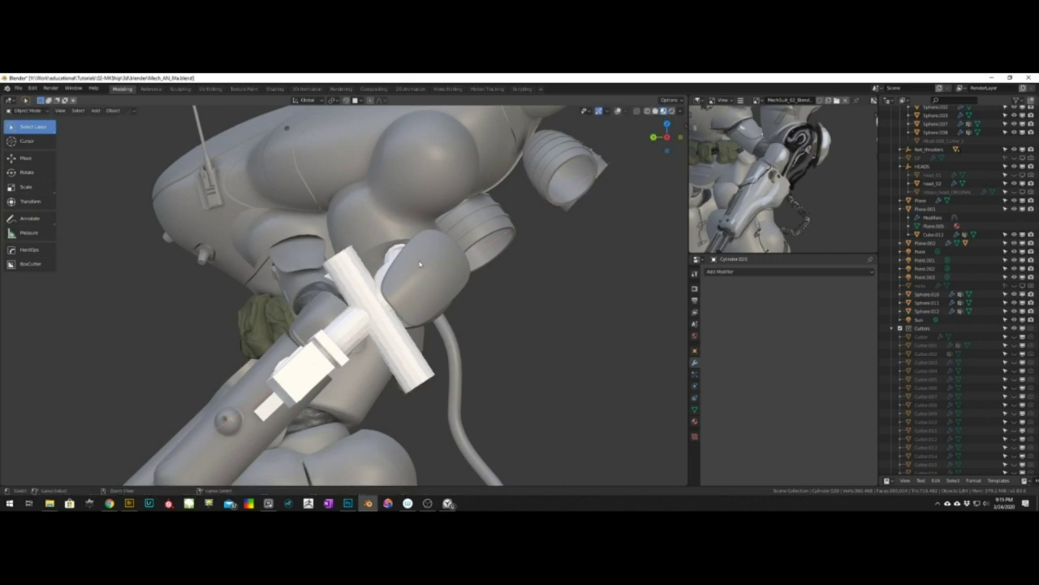
{"action": "key", "text": "ctrl+z"}
Rotate the cylinder crossing the forearm about its local X axis
{"action": "key", "text": "r"}
{"action": "key", "text": "x"}
{"action": "key", "text": "x"}
{"action": "left_click", "coordinate": [356, 274]}
{"action": "mouse_move", "coordinate": [357, 273]}
{"action": "middle_mouse_down"}
{"action": "mouse_move", "coordinate": [447, 286]}
{"action": "mouse_move", "coordinate": [431, 295]}
{"action": "mouse_move", "coordinate": [462, 272]}
{"action": "mouse_move", "coordinate": [399, 261]}
{"action": "mouse_move", "coordinate": [418, 264]}
{"action": "middle_mouse_up"}
Position the rotated cylinder at the elbow joint and place a duplicate of it
{"action": "key", "text": "g"}
{"action": "left_click", "coordinate": [431, 303]}
{"action": "key", "text": "g"}
{"action": "left_click", "coordinate": [426, 297]}
{"action": "key", "text": "shift+z"}
{"action": "key", "text": "g"}
{"action": "left_click", "coordinate": [421, 295]}
{"action": "key", "text": "shift+d"}
{"action": "left_click", "coordinate": [441, 269]}
{"action": "left_click", "coordinate": [490, 271]}
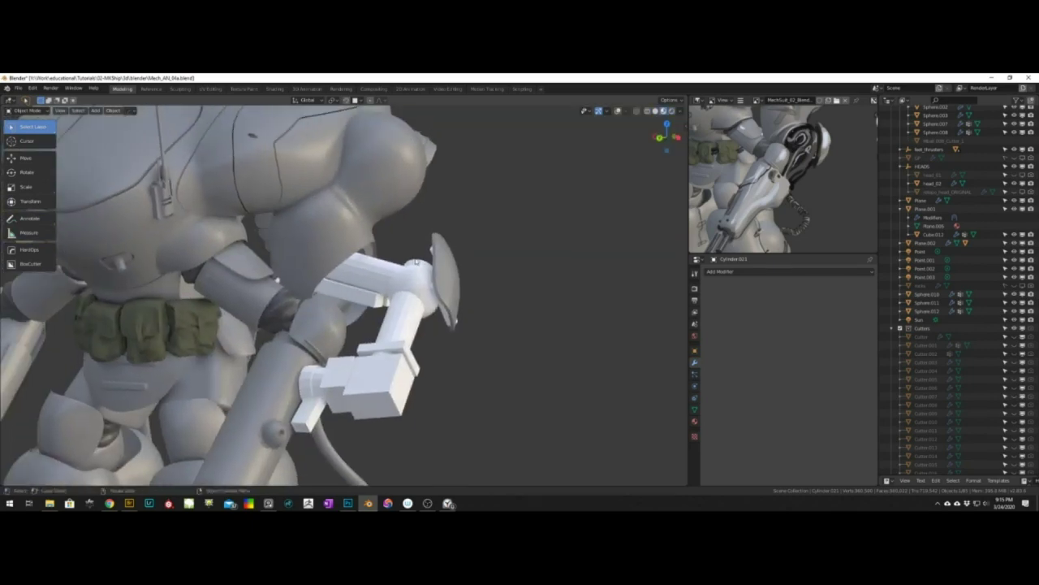
Select the connector block at the lower end of the forearm gear and move it along the X axis
{"action": "middle_click_drag", "start_coordinate": [325, 252], "coordinate": [423, 297]}
{"action": "left_click", "coordinate": [393, 376]}
{"action": "key", "text": "g"}
{"action": "key", "text": "x"}
{"action": "left_click", "coordinate": [424, 355]}
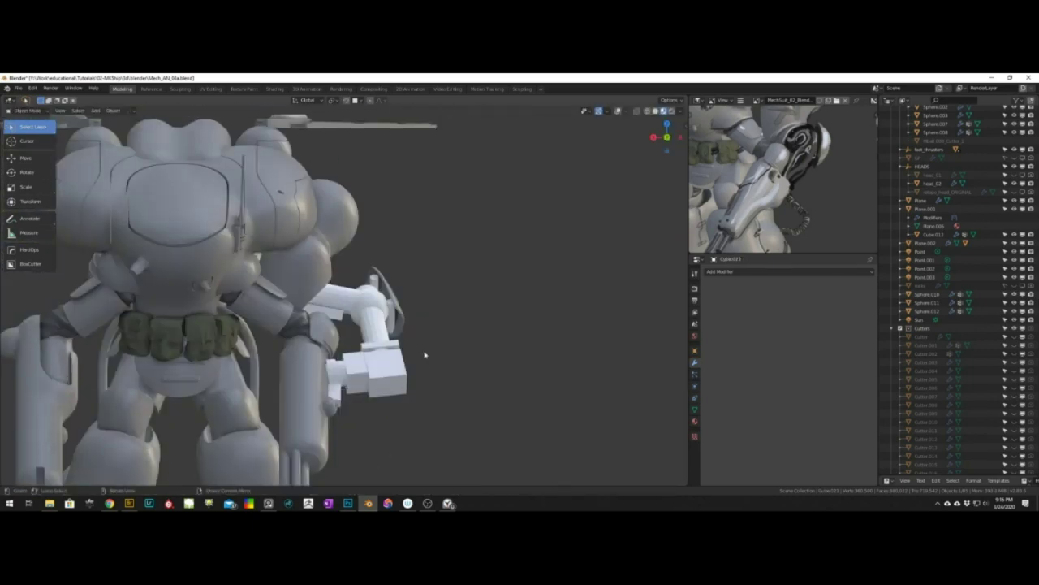
Move the bar beneath the upper segment of the arm gear into place and save the file
{"action": "scroll", "coordinate": [358, 324], "scroll_direction": "down", "scroll_amount": 5}
{"action": "middle_click_drag", "start_coordinate": [425, 354], "coordinate": [431, 311]}
{"action": "left_click", "coordinate": [422, 299]}
{"action": "key", "text": "g"}
{"action": "left_click", "coordinate": [424, 307]}
{"action": "scroll", "coordinate": [487, 297], "scroll_direction": "down", "scroll_amount": 4}
{"action": "mouse_move", "coordinate": [571, 255]}
{"action": "middle_mouse_down"}
{"action": "mouse_move", "coordinate": [548, 278]}
{"action": "mouse_move", "coordinate": [559, 243]}
{"action": "middle_mouse_up"}
{"action": "scroll", "coordinate": [412, 290], "scroll_direction": "up", "scroll_amount": 5}
{"action": "key", "text": "ctrl+s"}
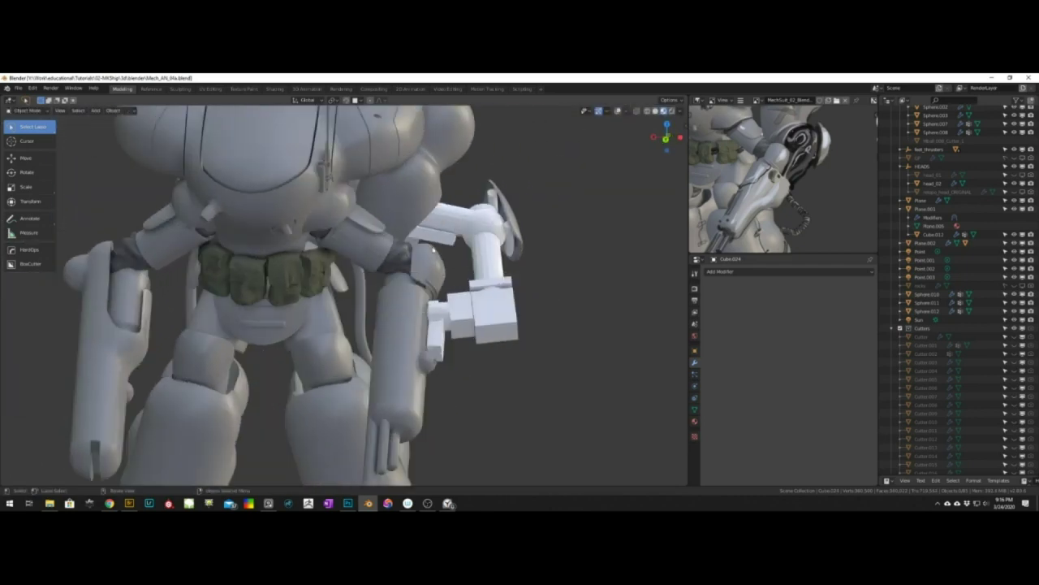
Select the forearm gear pieces together and parent them to the piece near the elbow
{"action": "scroll", "coordinate": [412, 290], "scroll_direction": "down", "scroll_amount": 5}
{"action": "scroll", "coordinate": [411, 290], "scroll_direction": "up", "scroll_amount": 2}
{"action": "middle_click_drag", "start_coordinate": [315, 362], "coordinate": [376, 338]}
{"action": "scroll", "coordinate": [411, 290], "scroll_direction": "up", "scroll_amount": 4}
{"action": "left_click", "coordinate": [435, 284]}
{"action": "scroll", "coordinate": [376, 338], "scroll_direction": "up", "scroll_amount": 3}
{"action": "key", "text": "z"}
{"action": "left_click", "coordinate": [430, 327]}
{"action": "scroll", "coordinate": [390, 337], "scroll_direction": "up", "scroll_amount": 2}
{"action": "left_click", "coordinate": [367, 342], "text": "shift"}
{"action": "middle_click_drag", "start_coordinate": [457, 311], "coordinate": [477, 271]}
{"action": "left_click", "coordinate": [521, 306], "text": "shift"}
{"action": "middle_click_drag", "start_coordinate": [520, 306], "coordinate": [520, 264]}
{"action": "left_click", "coordinate": [508, 238], "text": "shift"}
{"action": "key", "text": "ctrl+p"}
{"action": "left_click", "coordinate": [506, 239]}
{"action": "left_click", "coordinate": [525, 248]}
{"action": "key", "text": "g"}
{"action": "key", "text": "Escape"}
{"action": "left_click", "coordinate": [494, 237]}
{"action": "left_click", "coordinate": [538, 282]}
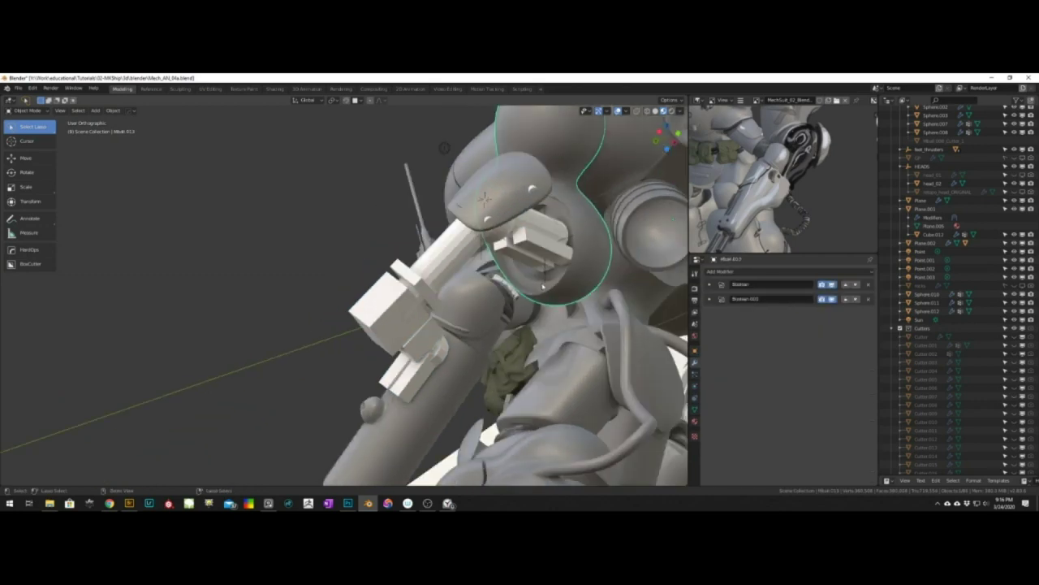
{"action": "left_click", "coordinate": [542, 287]}
{"action": "key", "text": "g"}
{"action": "key", "text": "Escape"}
Duplicate the forearm cylinder of the arm gear and place the copy beside it
{"action": "middle_click_drag", "start_coordinate": [463, 288], "coordinate": [568, 312]}
{"action": "left_click", "coordinate": [356, 367]}
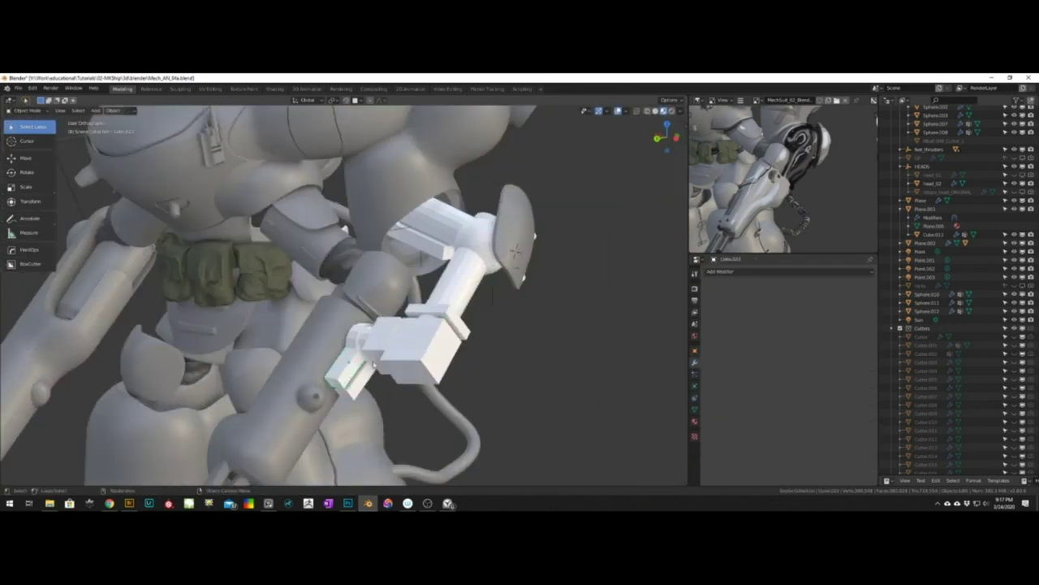
{"action": "middle_click_drag", "start_coordinate": [361, 367], "coordinate": [434, 327]}
{"action": "left_click", "coordinate": [423, 345]}
{"action": "key", "text": "shift+d"}
{"action": "left_click", "coordinate": [403, 325]}
Scale down the duplicated forearm cylinder and adjust its length along its local Z axis
{"action": "middle_click_drag", "start_coordinate": [479, 283], "coordinate": [418, 305]}
{"action": "key", "text": "s"}
{"action": "left_click", "coordinate": [441, 280]}
{"action": "key", "text": "s"}
{"action": "key", "text": "z"}
{"action": "key", "text": "z"}
{"action": "left_click", "coordinate": [475, 262]}
Shift the thin cylinder along its local Z axis and place another copy of it alongside the forearm
{"action": "middle_click_drag", "start_coordinate": [475, 261], "coordinate": [357, 365]}
{"action": "key", "text": "g"}
{"action": "key", "text": "z"}
{"action": "key", "text": "z"}
{"action": "left_click", "coordinate": [396, 345]}
{"action": "key", "text": "shift+d"}
{"action": "left_click", "coordinate": [349, 369]}
{"action": "middle_click_drag", "start_coordinate": [288, 373], "coordinate": [492, 393], "text": "alt"}
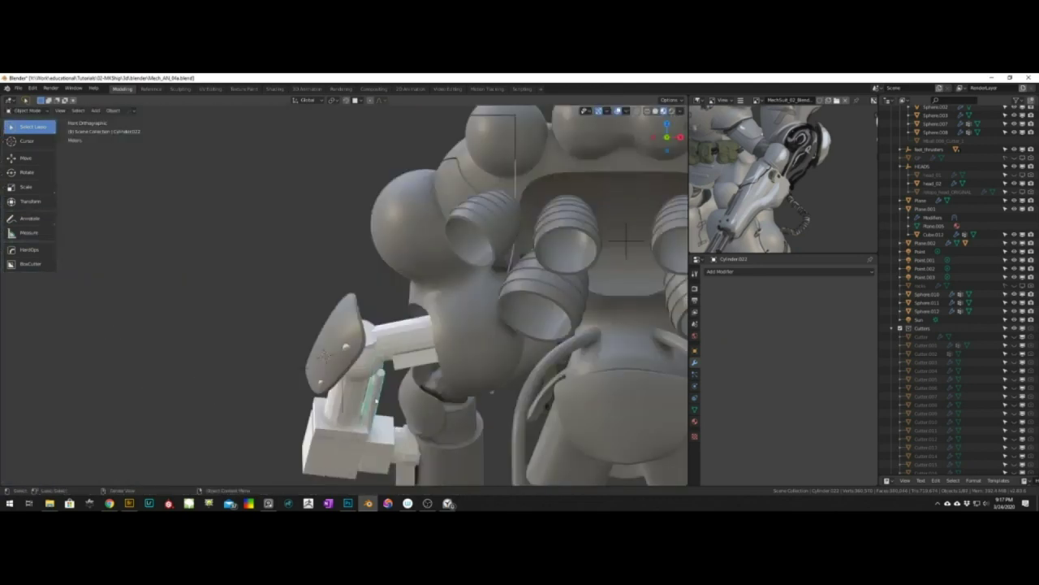
{"action": "middle_click_drag", "start_coordinate": [406, 373], "coordinate": [488, 365], "text": "alt"}
{"action": "mouse_move", "coordinate": [422, 357]}
{"action": "middle_mouse_down"}
{"action": "mouse_move", "coordinate": [509, 341]}
{"action": "mouse_move", "coordinate": [407, 359]}
{"action": "middle_mouse_up"}
{"action": "scroll", "coordinate": [407, 359], "scroll_direction": "down", "scroll_amount": 2}
{"action": "left_click", "coordinate": [428, 504]}
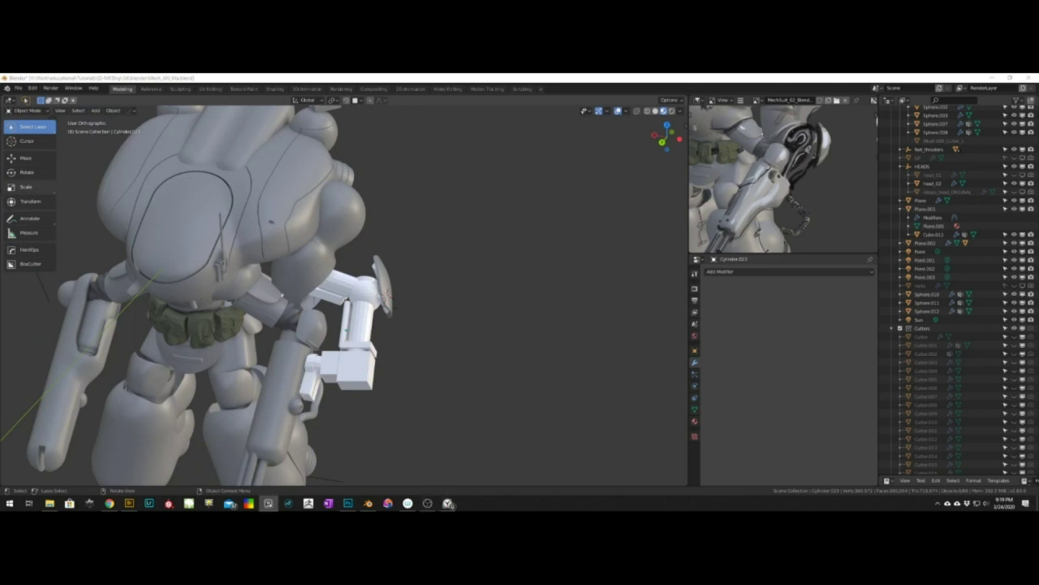
Select the collar plate at the lower end of the forearm and move it along the Y axis
{"action": "left_click", "coordinate": [371, 346]}
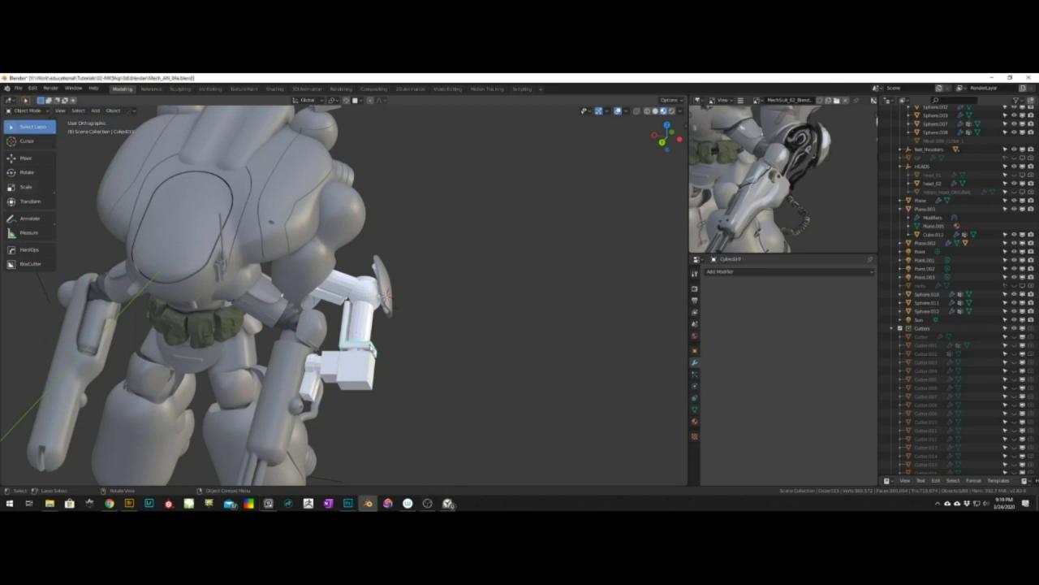
{"action": "middle_click_drag", "start_coordinate": [371, 348], "coordinate": [324, 345], "text": "alt"}
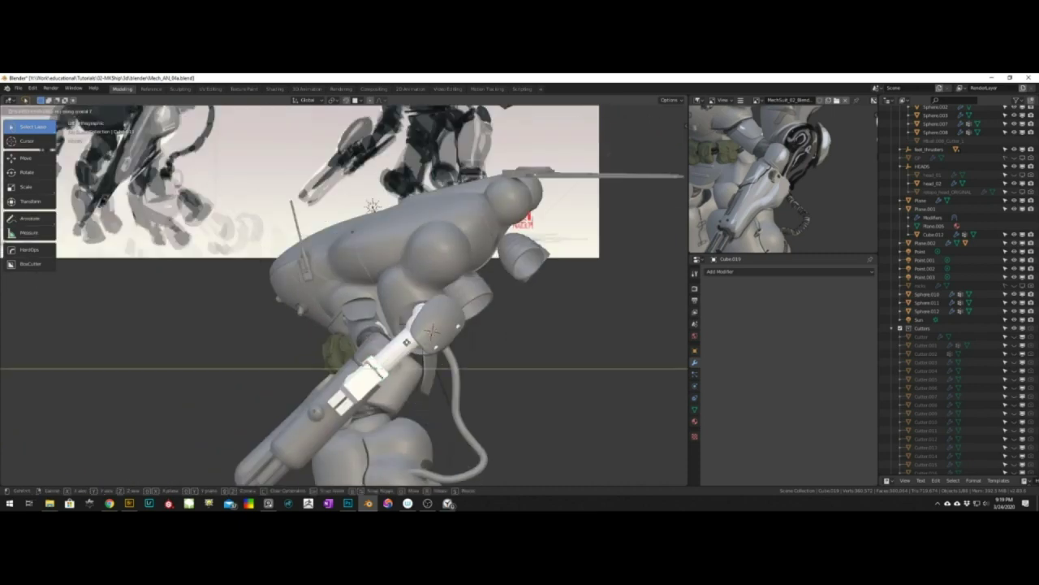
{"action": "left_click", "coordinate": [375, 372]}
{"action": "middle_click_drag", "start_coordinate": [503, 394], "coordinate": [552, 416]}
{"action": "key", "text": "g"}
{"action": "key", "text": "y"}
{"action": "middle_click_drag", "start_coordinate": [386, 382], "coordinate": [506, 390]}
Select the large block and its neighbouring connector block at the forearm's lower end and move them along the Y axis
{"action": "left_click", "coordinate": [361, 387]}
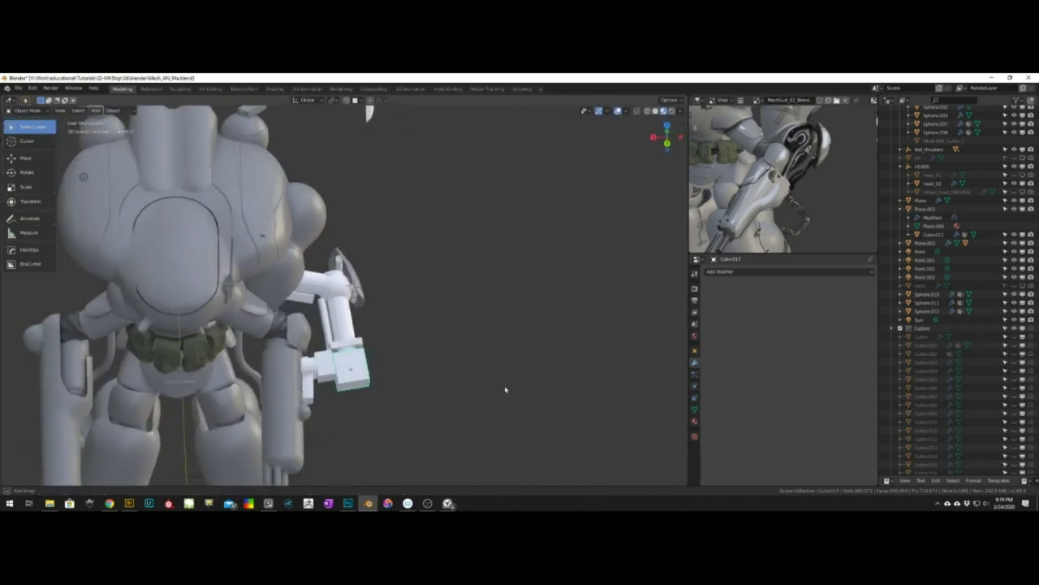
{"action": "left_click", "coordinate": [327, 375], "text": "shift"}
{"action": "key", "text": "g"}
{"action": "key", "text": "y"}
{"action": "left_click", "coordinate": [326, 382]}
Move the small connector cylinder at the lower end of the arm gear along its local Z axis
{"action": "key", "text": "g"}
{"action": "key", "text": "z"}
{"action": "key", "text": "z"}
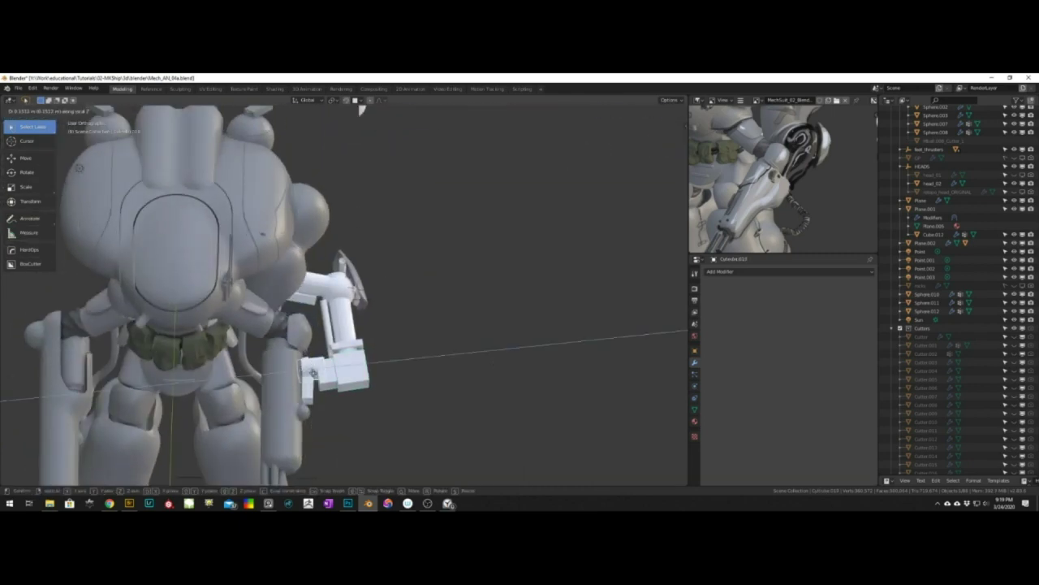
{"action": "left_click", "coordinate": [315, 374]}
{"action": "middle_click_drag", "start_coordinate": [398, 359], "coordinate": [280, 325]}
{"action": "middle_click_drag", "start_coordinate": [280, 325], "coordinate": [286, 348], "text": "ctrl"}
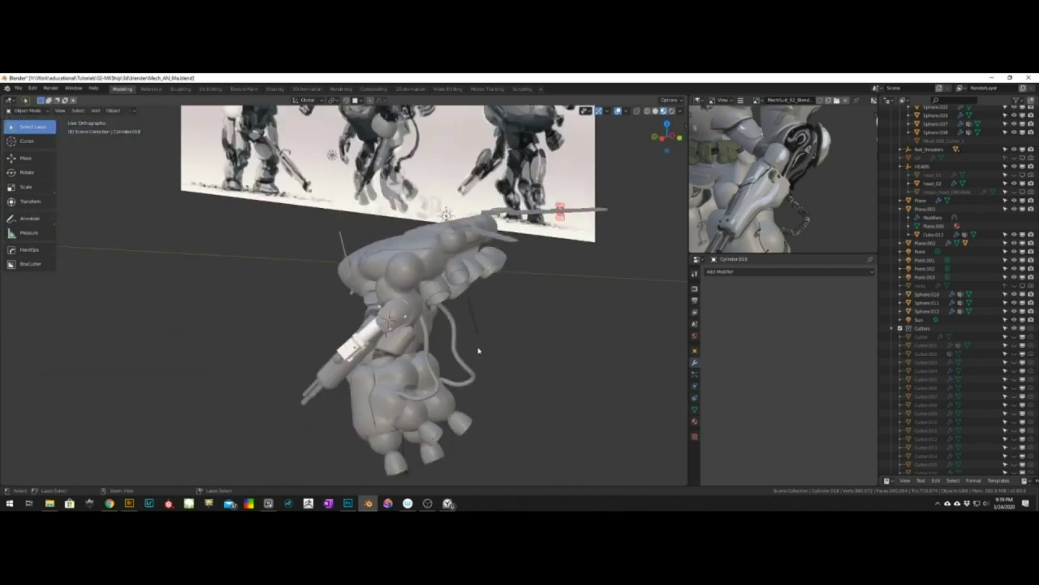
Select the smaller block joining the large block to the wrist connector and scale it
{"action": "middle_click_drag", "start_coordinate": [479, 351], "coordinate": [398, 377]}
{"action": "middle_click_drag", "start_coordinate": [406, 406], "coordinate": [374, 391], "text": "ctrl"}
{"action": "left_click", "coordinate": [331, 367], "text": "shift"}
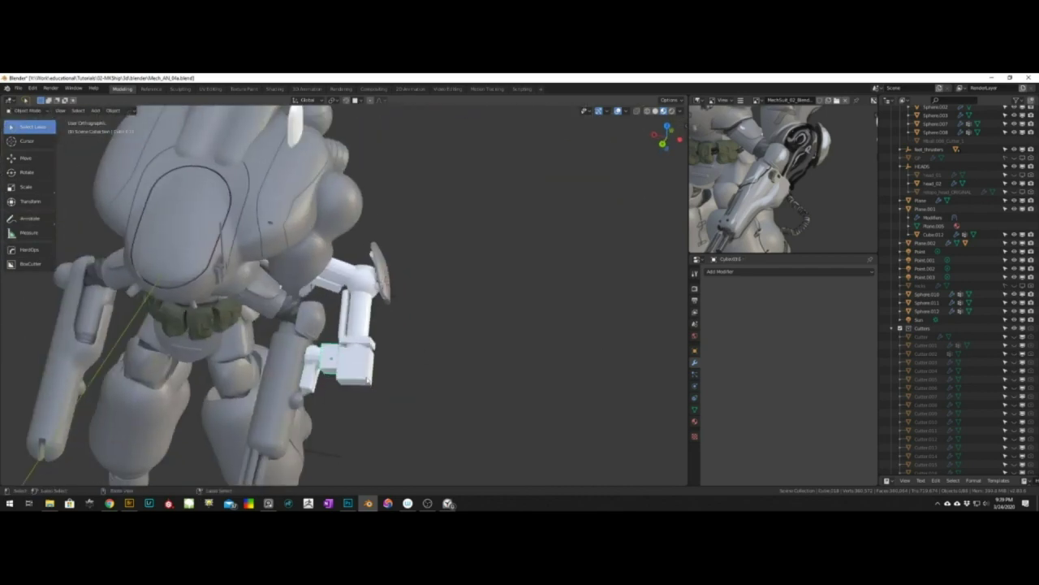
{"action": "key", "text": "s"}
{"action": "left_click", "coordinate": [398, 364]}
Select the thin support cylinder beside the forearm and move it along the X axis
{"action": "left_click", "coordinate": [409, 360]}
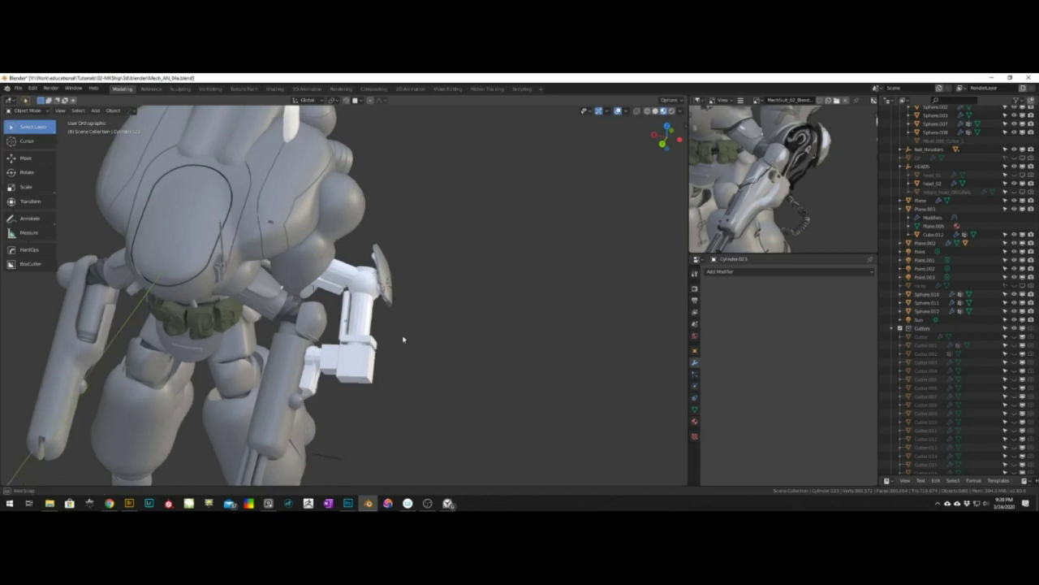
{"action": "middle_click_drag", "start_coordinate": [404, 338], "coordinate": [358, 316]}
{"action": "left_click", "coordinate": [413, 290]}
{"action": "middle_click_drag", "start_coordinate": [357, 317], "coordinate": [471, 269], "text": "ctrl"}
{"action": "key", "text": "g"}
{"action": "key", "text": "x"}
{"action": "left_click", "coordinate": [363, 298]}
Select the cylinder behind the elbow pad, shift it along its axes and rotate it
{"action": "left_click", "coordinate": [333, 319]}
{"action": "left_click", "coordinate": [313, 245], "text": "shift"}
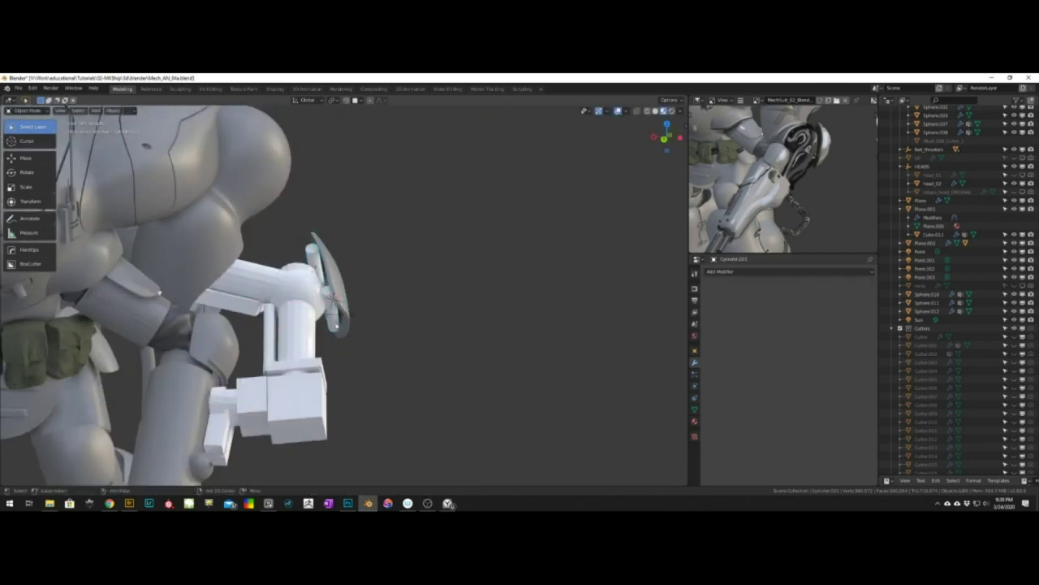
{"action": "key", "text": "g"}
{"action": "key", "text": "x"}
{"action": "key", "text": "y"}
{"action": "key", "text": "y"}
{"action": "key", "text": "r"}
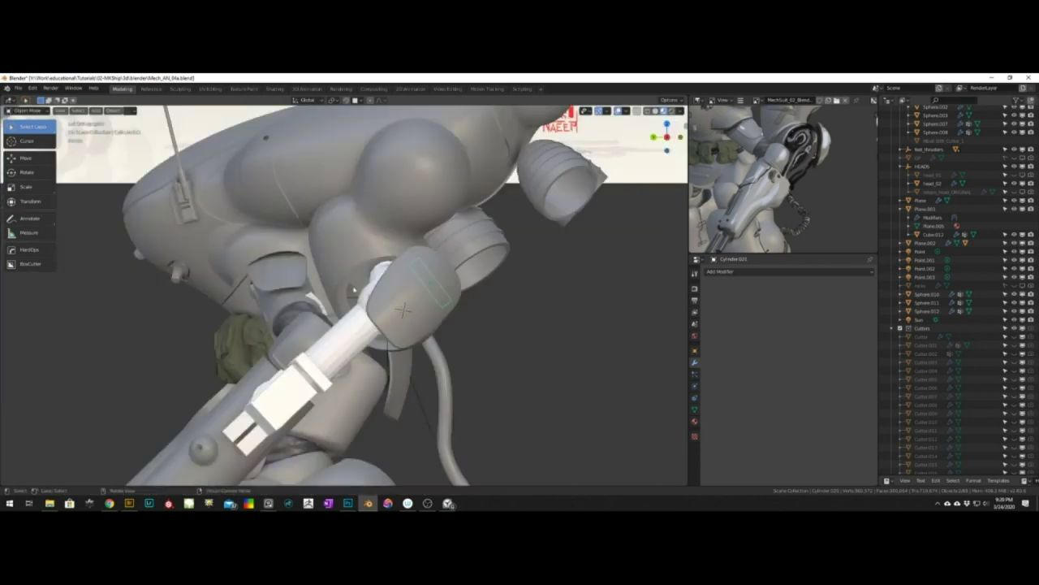
{"action": "middle_click_drag", "start_coordinate": [387, 309], "coordinate": [315, 308]}
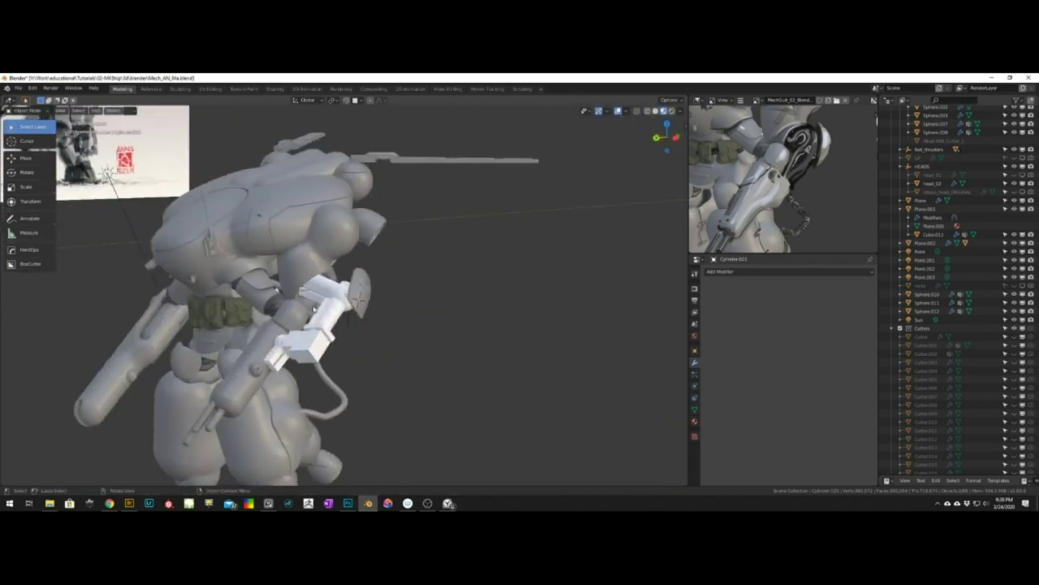
{"action": "key", "text": "alt+Tab"}
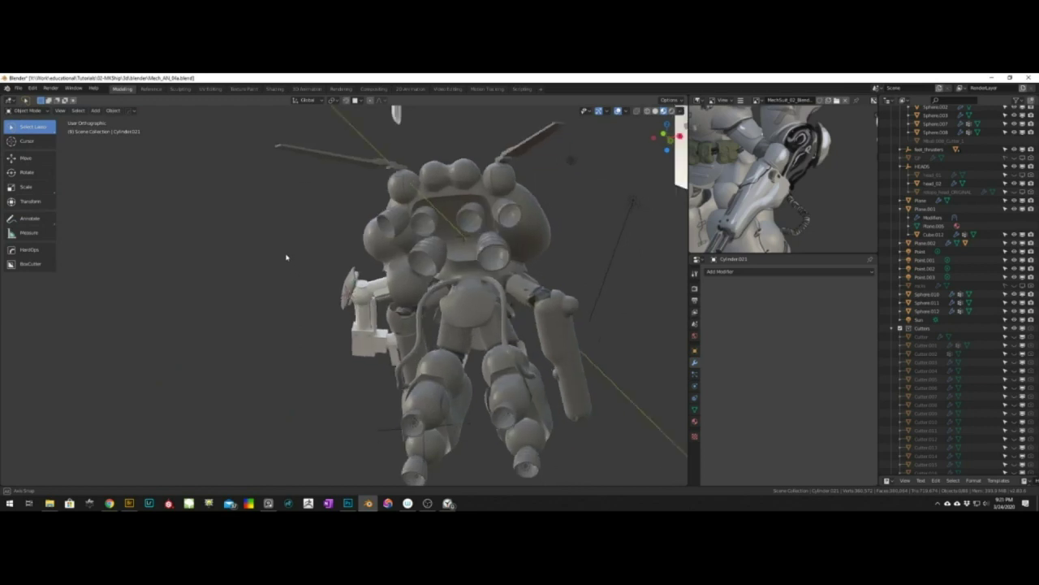
Duplicate the large block at the forearm's lower end and offset the copy along its local Z axis
{"action": "middle_click_drag", "start_coordinate": [285, 255], "coordinate": [568, 321]}
{"action": "left_click", "coordinate": [315, 336]}
{"action": "key", "text": "Tab"}
{"action": "key", "text": "Tab"}
{"action": "scroll", "coordinate": [357, 333], "scroll_direction": "up", "scroll_amount": 5}
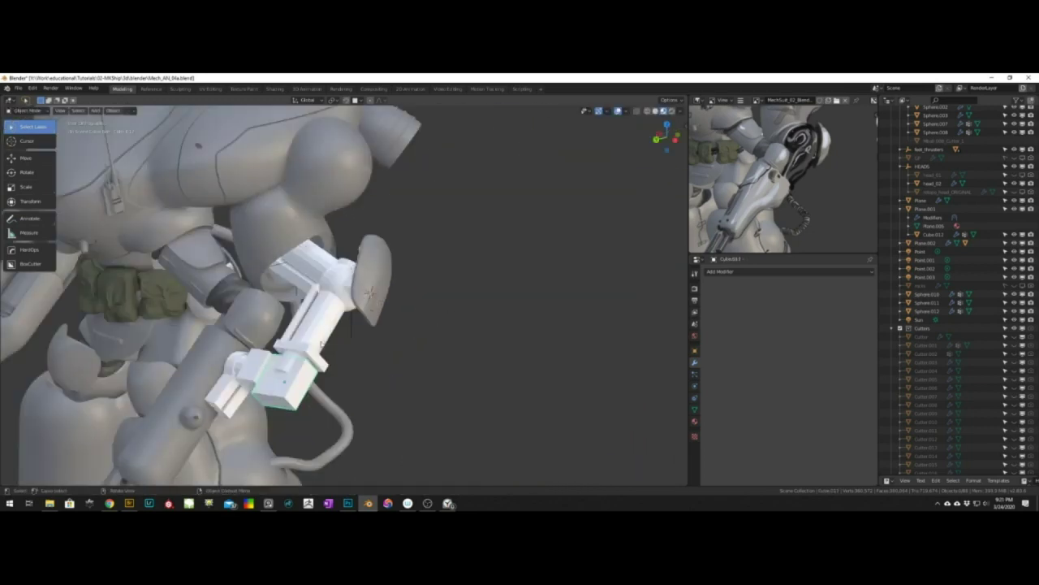
{"action": "middle_click_drag", "start_coordinate": [381, 337], "coordinate": [431, 289]}
{"action": "key", "text": "shift+d"}
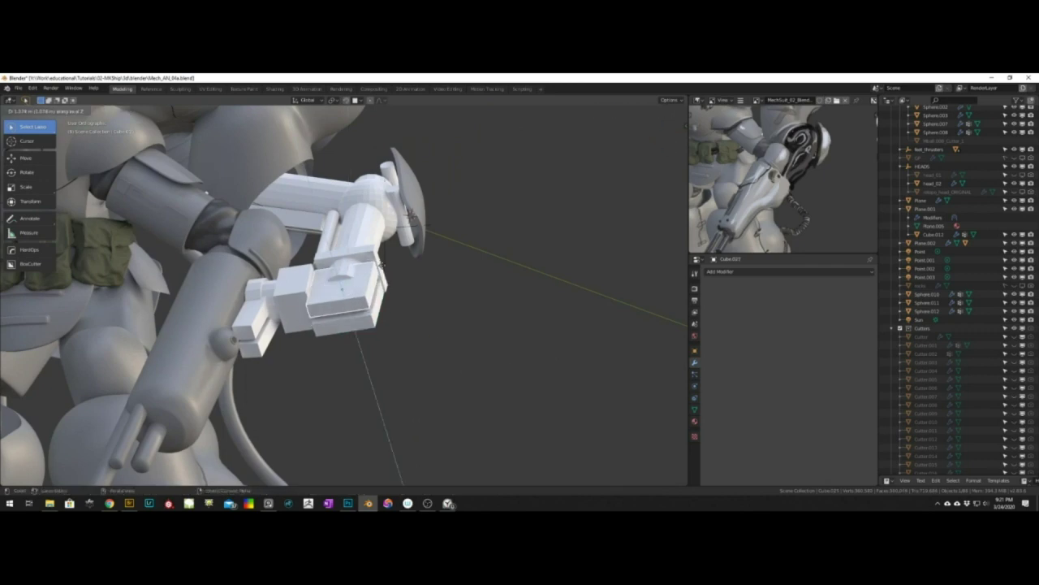
{"action": "left_click", "coordinate": [380, 263]}
Reposition the duplicated block on the large forearm block and adjust the size of the block shapes
{"action": "key", "text": "ctrl+KP_3"}
{"action": "key", "text": "g"}
{"action": "left_click", "coordinate": [371, 286]}
{"action": "key", "text": "s"}
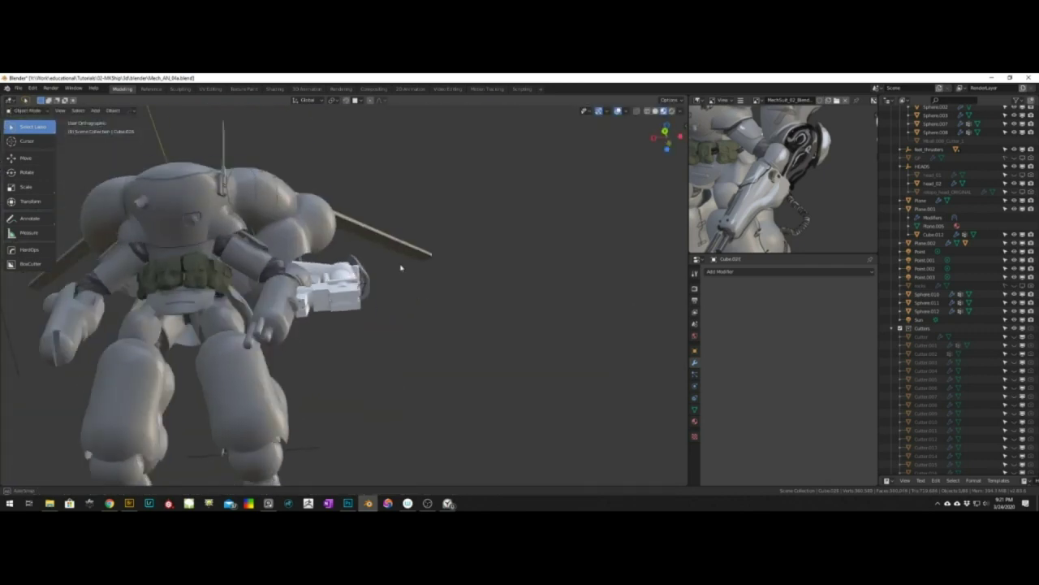
{"action": "scroll", "coordinate": [399, 267], "scroll_direction": "up", "scroll_amount": 5}
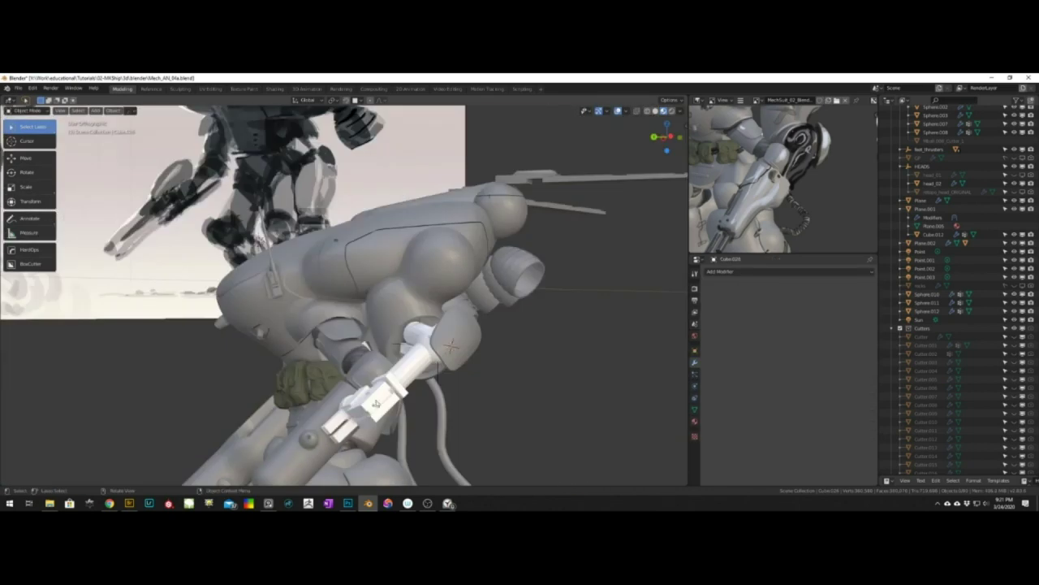
{"action": "key", "text": "Tab"}
{"action": "middle_click_drag", "start_coordinate": [487, 357], "coordinate": [523, 385]}
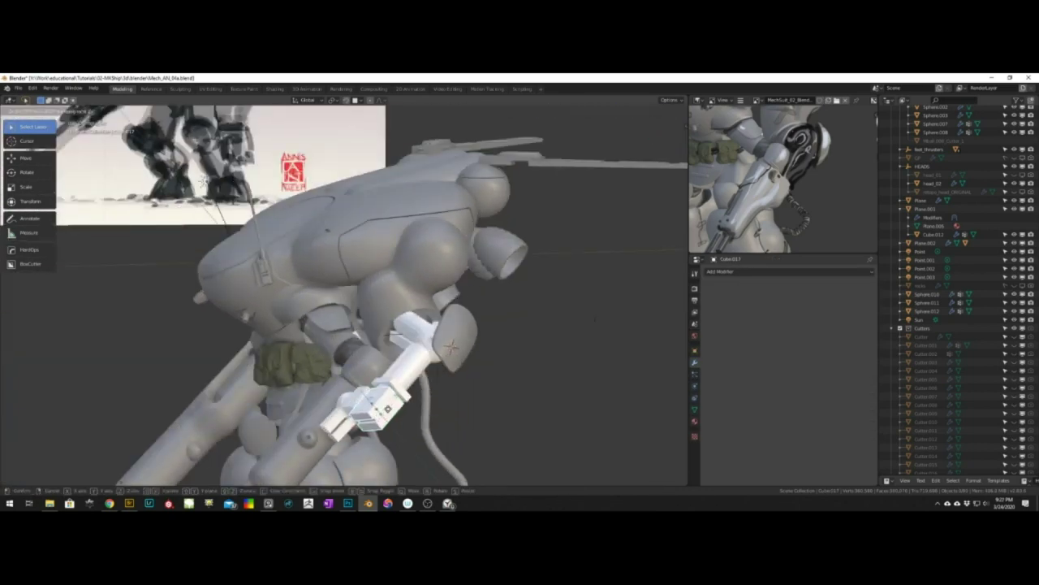
{"action": "key", "text": "Tab"}
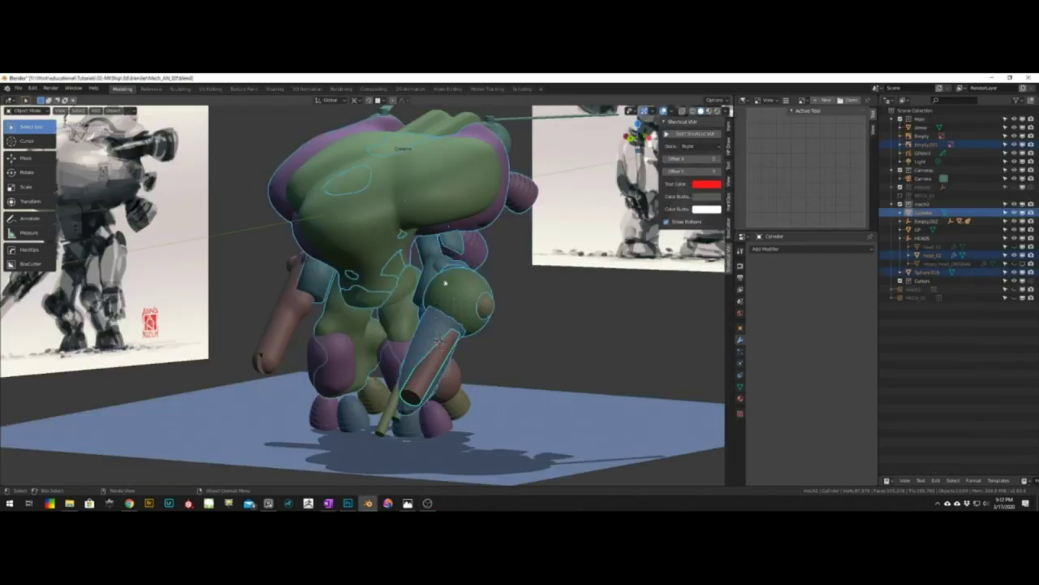
In the coloured mech file, move the new cylinder along the X axis over the forearm
{"action": "key", "text": "ctrl+KP_1"}
{"action": "key", "text": "g"}
{"action": "key", "text": "x"}
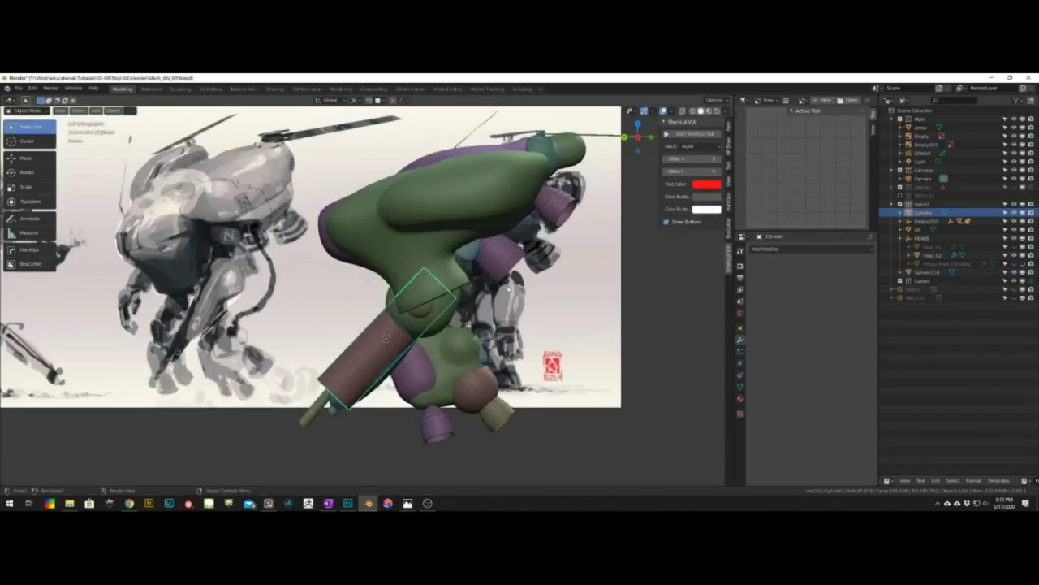
{"action": "middle_click_drag", "start_coordinate": [509, 289], "coordinate": [560, 300]}
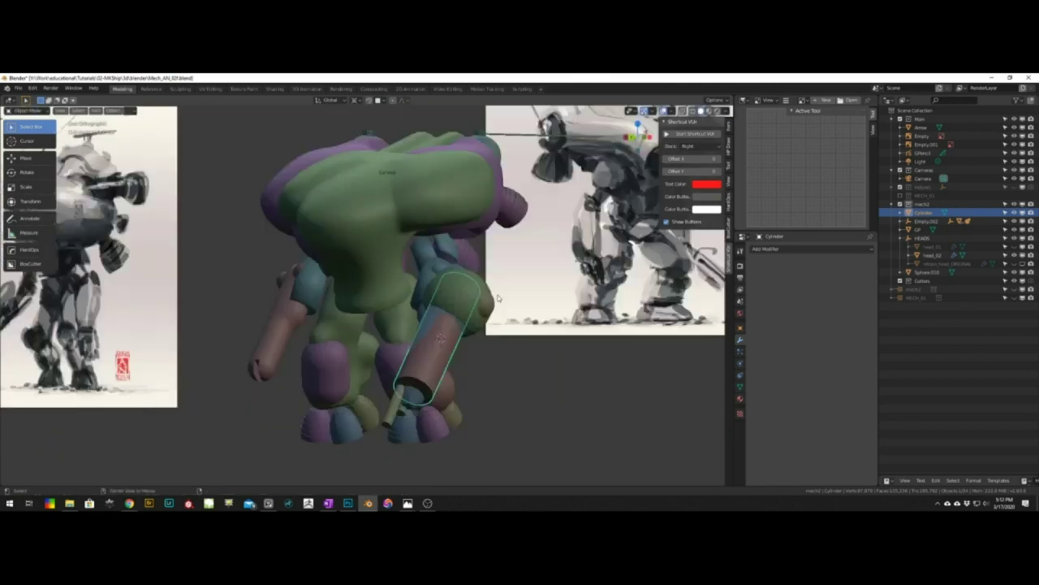
{"action": "key", "text": "ctrl+KP_1"}
Try to scale the lower end face of the forearm cylinder
{"action": "key", "text": "Tab"}
{"action": "middle_click_drag", "start_coordinate": [487, 317], "coordinate": [456, 290]}
{"action": "left_click", "coordinate": [428, 368]}
{"action": "key", "text": "s"}
{"action": "left_click", "coordinate": [497, 330]}
{"action": "key", "text": "ctrl+z"}
{"action": "key", "text": "ctrl+z"}
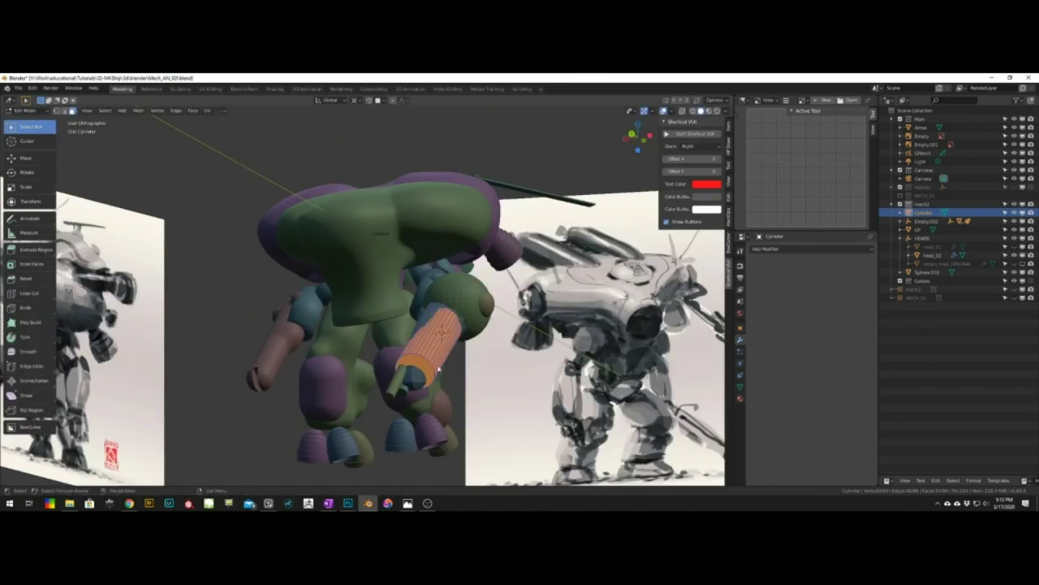
Try to inset the lower end face of the forearm cylinder
{"action": "left_click", "coordinate": [433, 367]}
{"action": "key", "text": "i"}
{"action": "left_click", "coordinate": [477, 345]}
{"action": "middle_click_drag", "start_coordinate": [452, 344], "coordinate": [416, 340]}
{"action": "key", "text": "ctrl+z"}
{"action": "key", "text": "ctrl+z"}
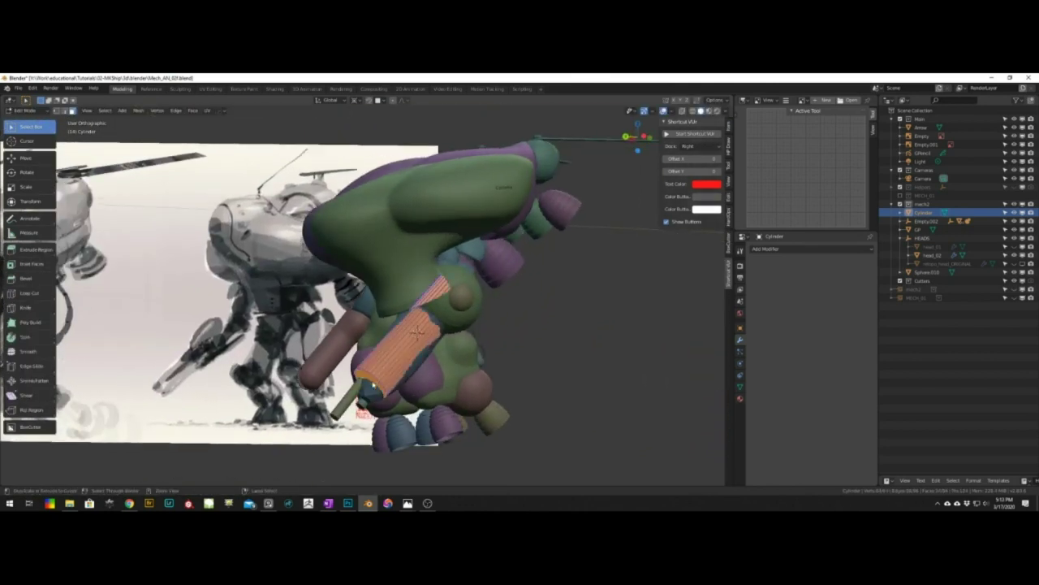
Apply the forearm cylinder's transform and add a level 3 subdivision surface modifier to its mesh
{"action": "key", "text": "Tab"}
{"action": "key", "text": "ctrl+a"}
{"action": "left_click", "coordinate": [448, 348]}
{"action": "key", "text": "Tab"}
{"action": "key", "text": "ctrl+KP_3"}
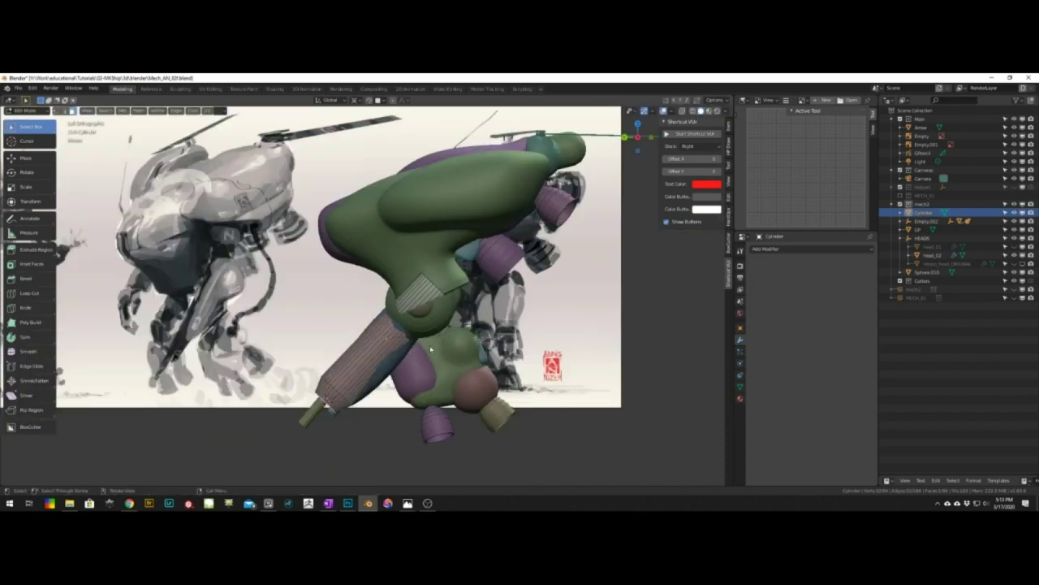
{"action": "mouse_move", "coordinate": [387, 334]}
{"action": "middle_mouse_down"}
{"action": "mouse_move", "coordinate": [458, 366]}
{"action": "mouse_move", "coordinate": [408, 316]}
{"action": "mouse_move", "coordinate": [394, 334]}
{"action": "mouse_move", "coordinate": [453, 320]}
{"action": "mouse_move", "coordinate": [406, 342]}
{"action": "mouse_move", "coordinate": [399, 362]}
{"action": "mouse_move", "coordinate": [397, 344]}
{"action": "mouse_move", "coordinate": [379, 357]}
{"action": "mouse_move", "coordinate": [379, 347]}
{"action": "middle_mouse_up"}
{"action": "key", "text": "ctrl+3"}
{"action": "key", "text": "2"}
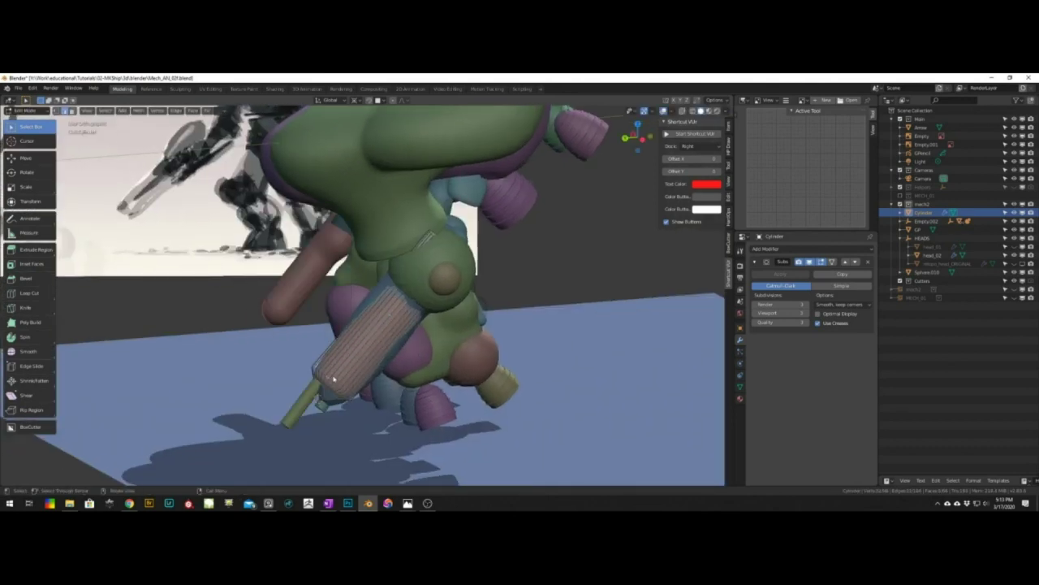
Add a bevel modifier with a width of about 0.072 to the forearm cylinder's selected edges
{"action": "key", "text": "alt+w"}
{"action": "key", "text": "q"}
{"action": "left_click", "coordinate": [331, 380]}
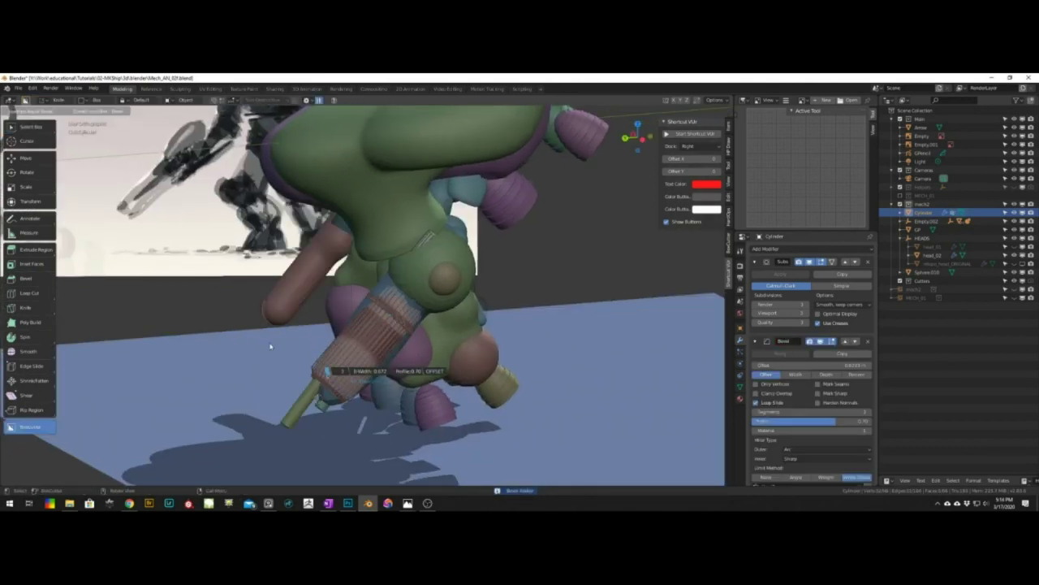
{"action": "left_click", "coordinate": [271, 346]}
{"action": "scroll", "coordinate": [325, 347], "scroll_direction": "up", "scroll_amount": 2}
{"action": "middle_click_drag", "start_coordinate": [345, 349], "coordinate": [406, 337]}
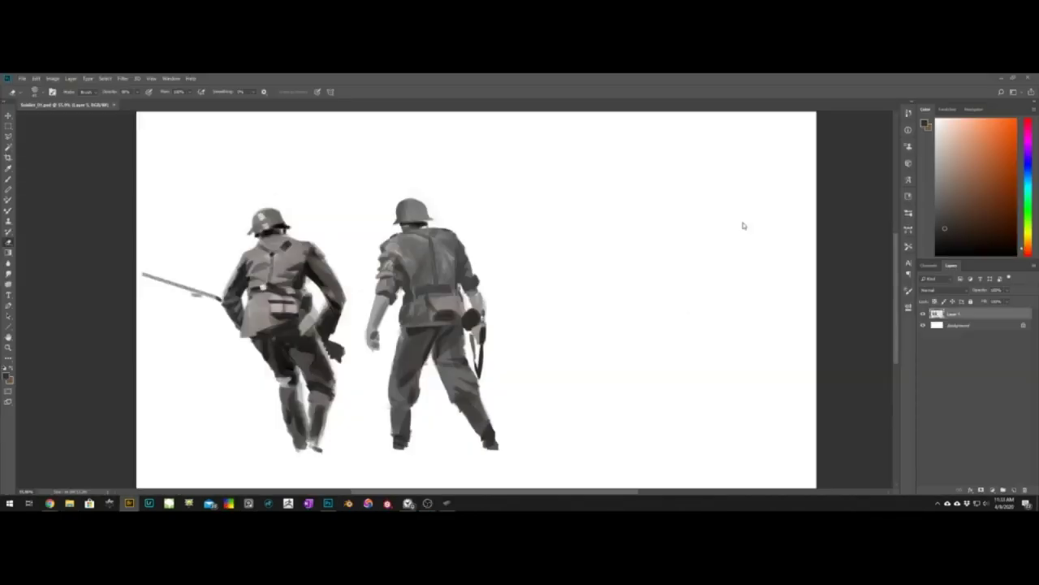
Switch to Photoshop and paint a third soldier's grey helmet on a new layer, cleaning its edge with the Eraser
{"action": "key", "text": "b"}
{"action": "left_click_drag", "start_coordinate": [554, 201], "coordinate": [570, 203]}
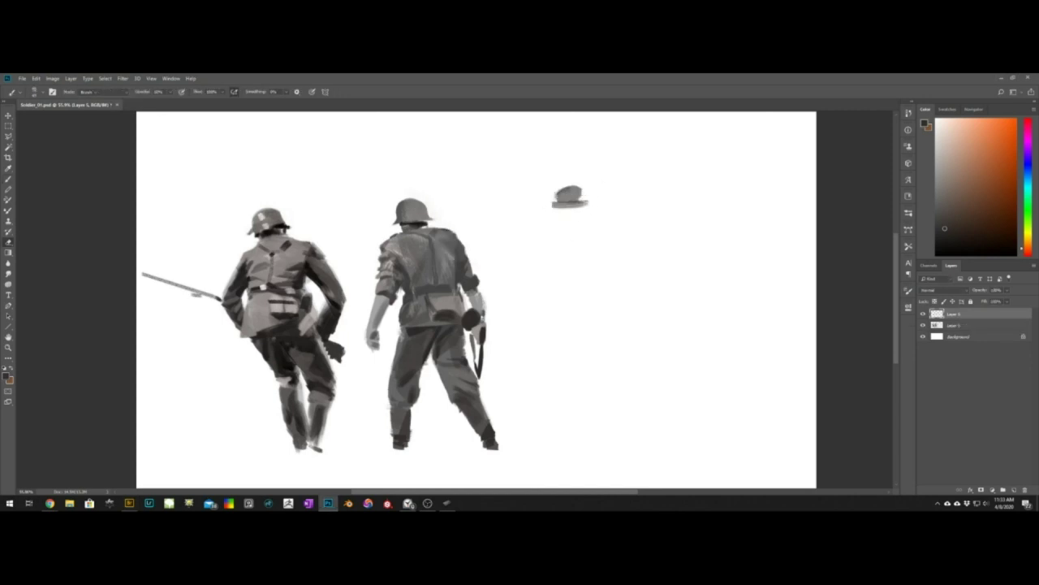
{"action": "key", "text": "b"}
{"action": "key", "text": "e"}
{"action": "left_click_drag", "start_coordinate": [584, 187], "coordinate": [588, 201]}
{"action": "key", "text": "b"}
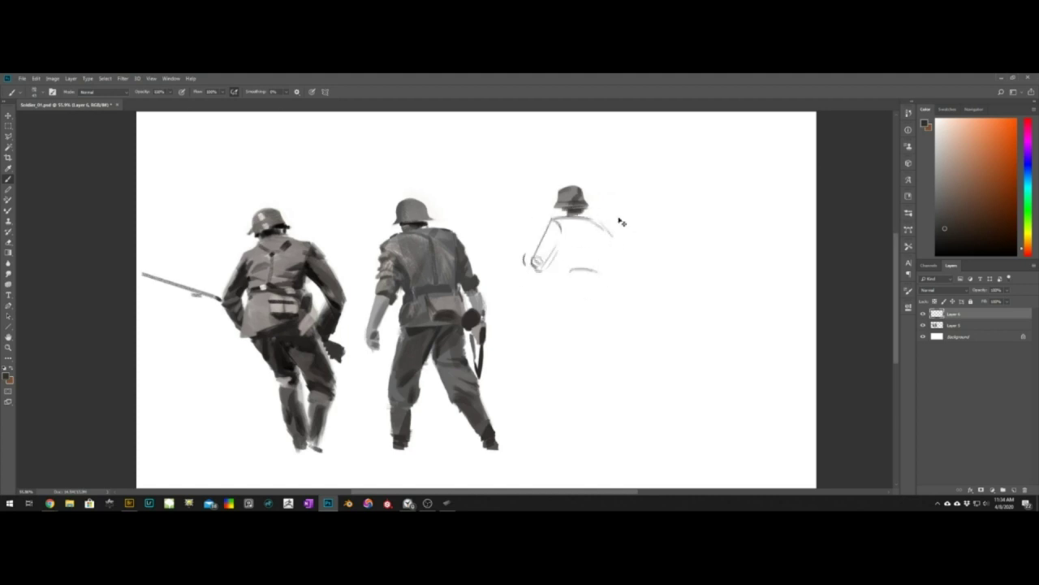
Sketch the third soldier's right arm outline and upper back strap, and darken the right side of the helmet
{"action": "key", "text": "e"}
{"action": "left_click_drag", "start_coordinate": [615, 237], "coordinate": [609, 293]}
{"action": "key", "text": "b"}
{"action": "left_click_drag", "start_coordinate": [583, 190], "coordinate": [583, 204]}
{"action": "key", "text": "e"}
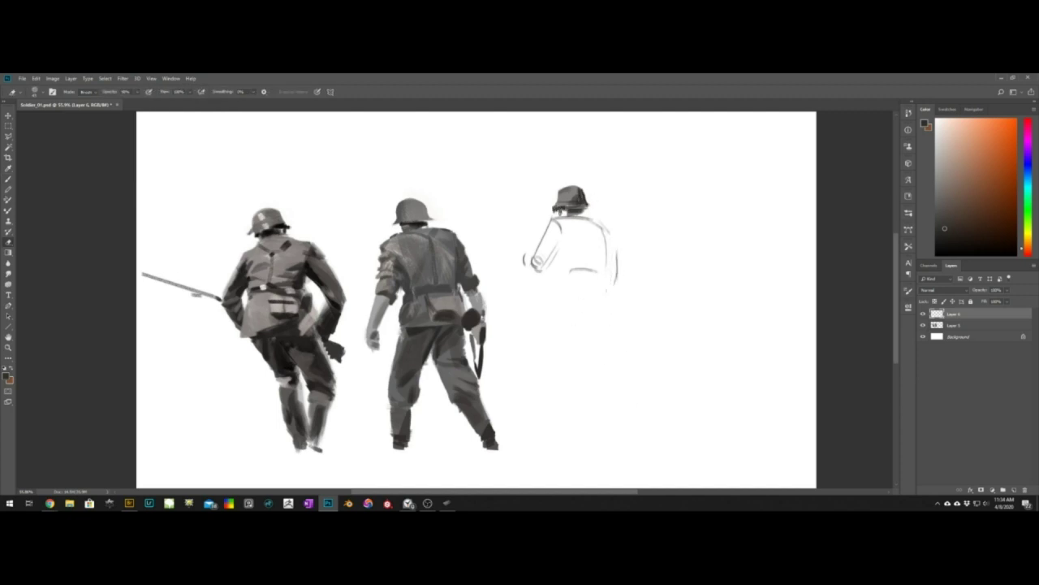
{"action": "key", "text": "b"}
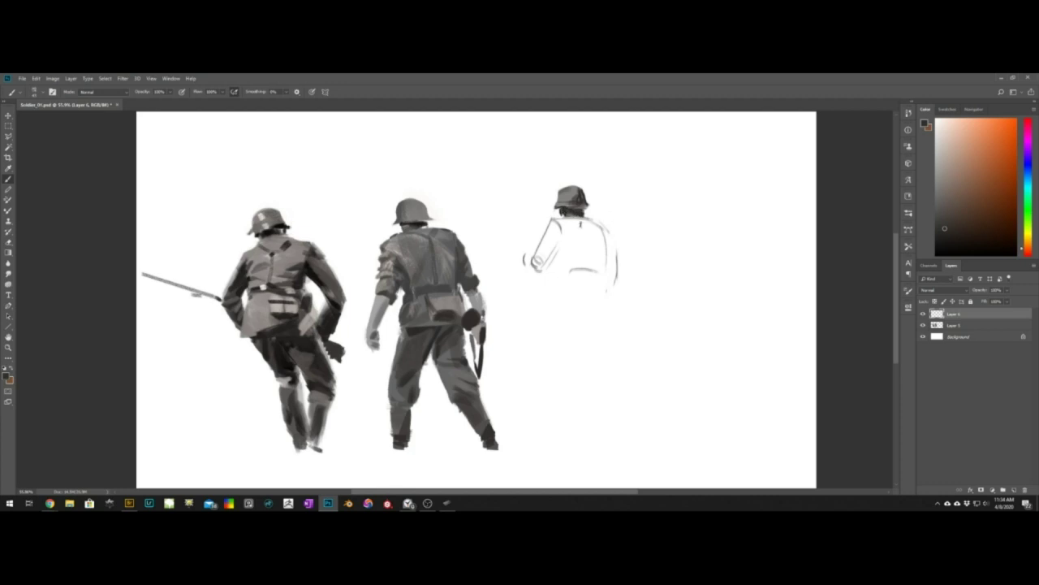
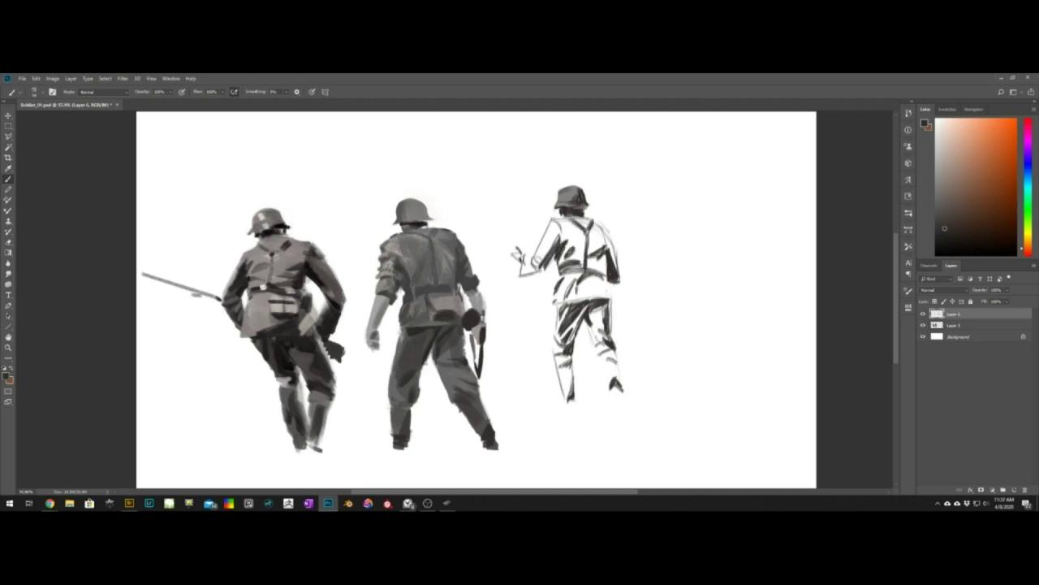
Sketch the third soldier's legs, boots and hip pouch, and hatch dark folds across the jacket back
{"action": "key", "text": "e"}
{"action": "left_click_drag", "start_coordinate": [561, 337], "coordinate": [556, 348]}
{"action": "key", "text": "b"}
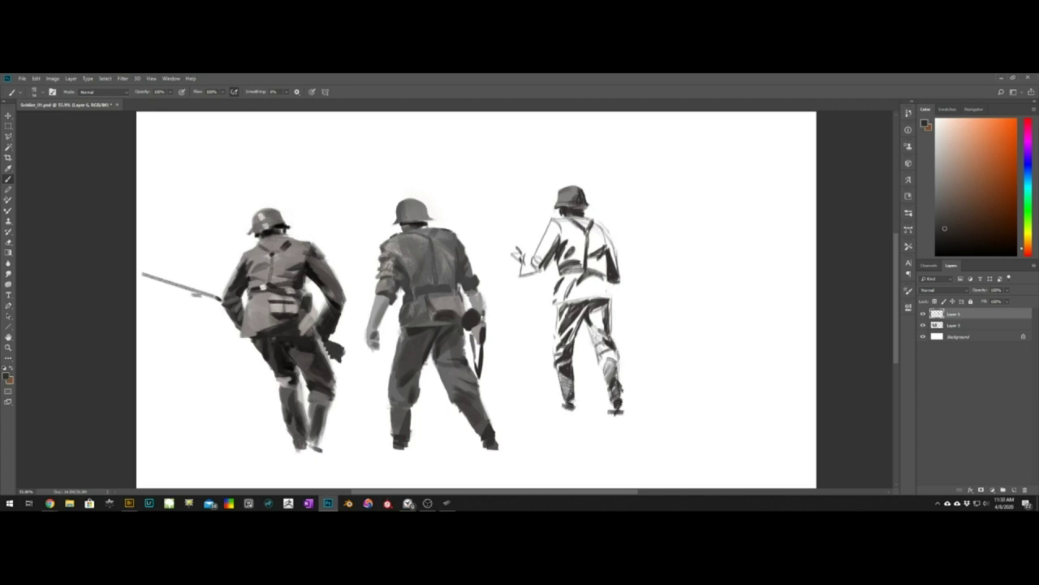
{"action": "mouse_move", "coordinate": [594, 292]}
{"action": "left_mouse_down"}
{"action": "mouse_move", "coordinate": [610, 302]}
{"action": "mouse_move", "coordinate": [607, 289]}
{"action": "mouse_move", "coordinate": [615, 309]}
{"action": "left_mouse_up"}
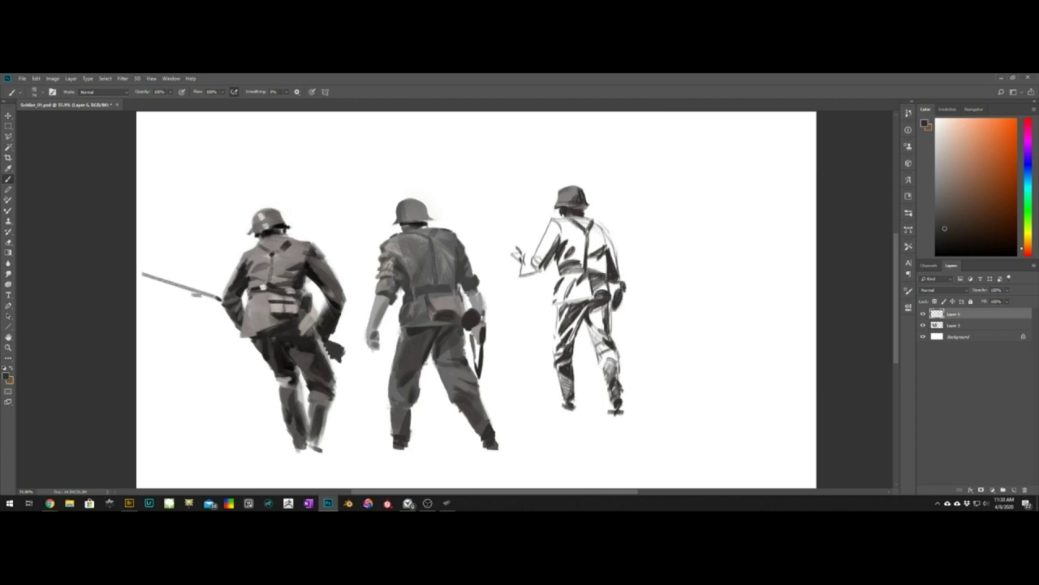
{"action": "left_click_drag", "start_coordinate": [569, 235], "coordinate": [571, 243]}
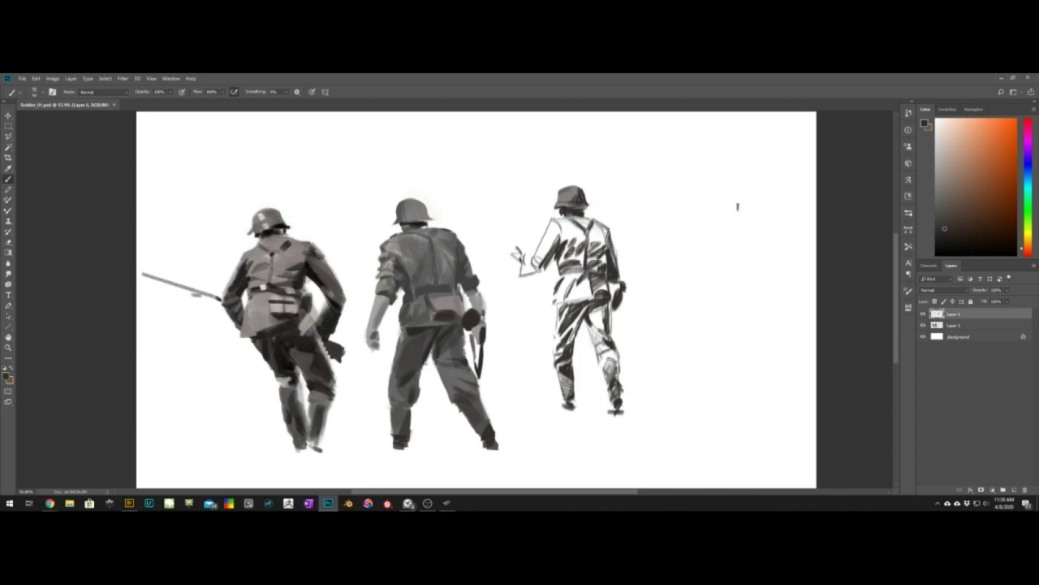
Paint the raised rifle inside a narrow lasso selection, deselect, and brush in its hanging sling
{"action": "key", "text": "l"}
{"action": "left_click", "coordinate": [517, 253]}
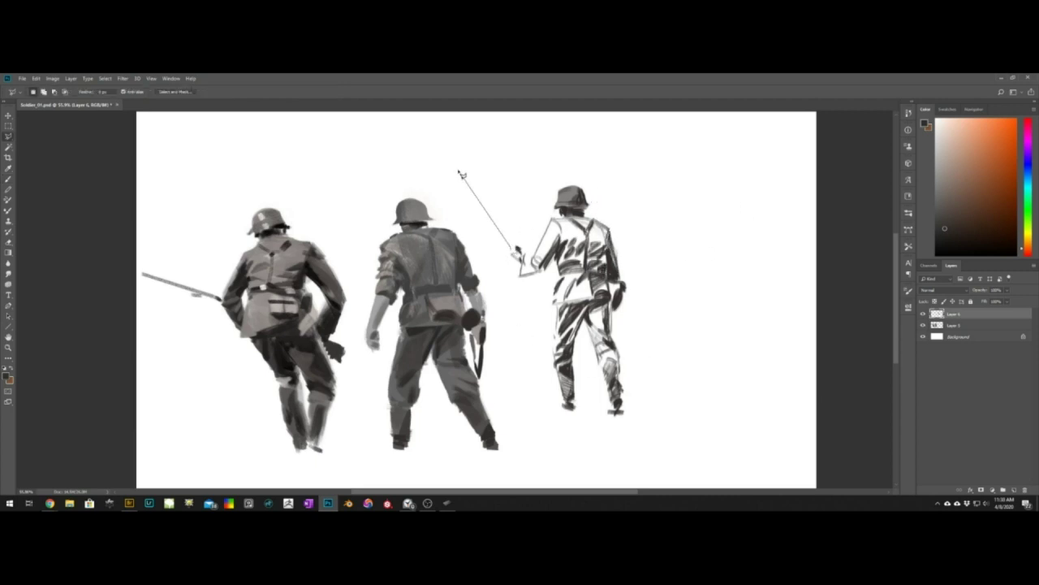
{"action": "left_click", "coordinate": [476, 187]}
{"action": "left_click", "coordinate": [521, 250]}
{"action": "key", "text": "b"}
{"action": "left_click_drag", "start_coordinate": [518, 251], "coordinate": [460, 170]}
{"action": "key", "text": "ctrl+d"}
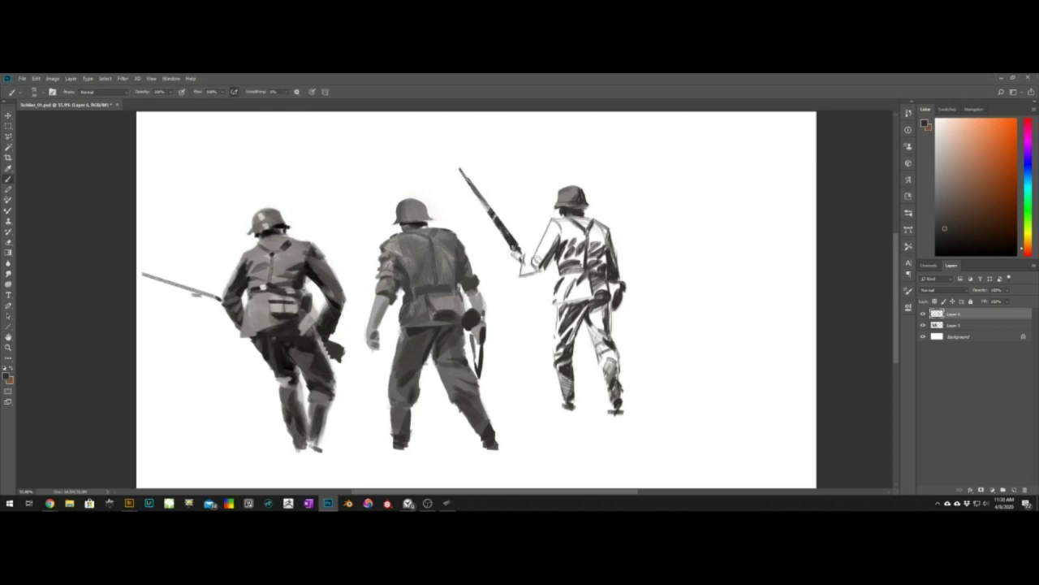
{"action": "mouse_move", "coordinate": [479, 211]}
{"action": "left_mouse_down"}
{"action": "mouse_move", "coordinate": [507, 284]}
{"action": "mouse_move", "coordinate": [549, 308]}
{"action": "left_mouse_up"}
{"action": "key", "text": "ctrl+z"}
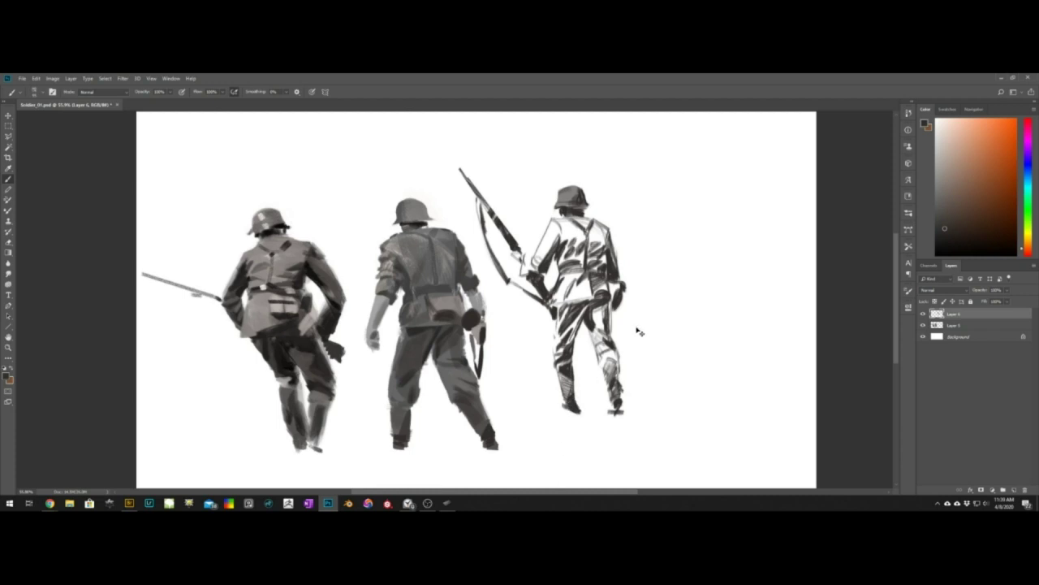
Add a new layer above the third soldier's sketch and choose light grey with a larger brush
{"action": "left_click", "coordinate": [934, 301]}
{"action": "left_click", "coordinate": [1015, 490]}
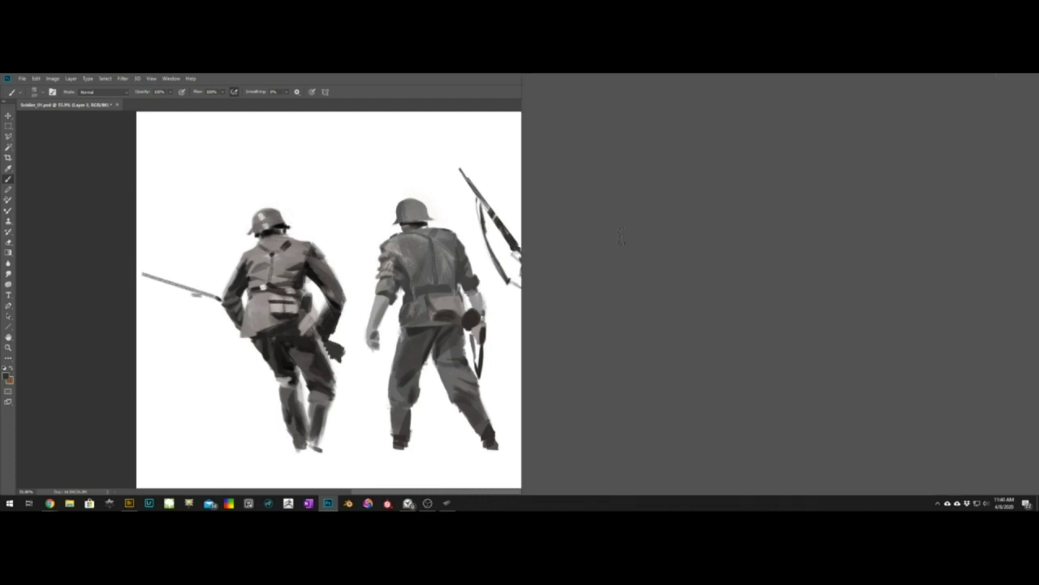
{"action": "right_click_drag", "start_coordinate": [489, 231], "coordinate": [505, 231], "text": "alt"}
{"action": "left_click", "coordinate": [936, 170]}
Try a flat grey fill over the third soldier's body, switch to another brush preset, and undo the fill
{"action": "mouse_move", "coordinate": [570, 233]}
{"action": "left_mouse_down"}
{"action": "mouse_move", "coordinate": [548, 258]}
{"action": "mouse_move", "coordinate": [588, 244]}
{"action": "mouse_move", "coordinate": [587, 308]}
{"action": "left_mouse_up"}
{"action": "left_click_drag", "start_coordinate": [598, 235], "coordinate": [606, 349]}
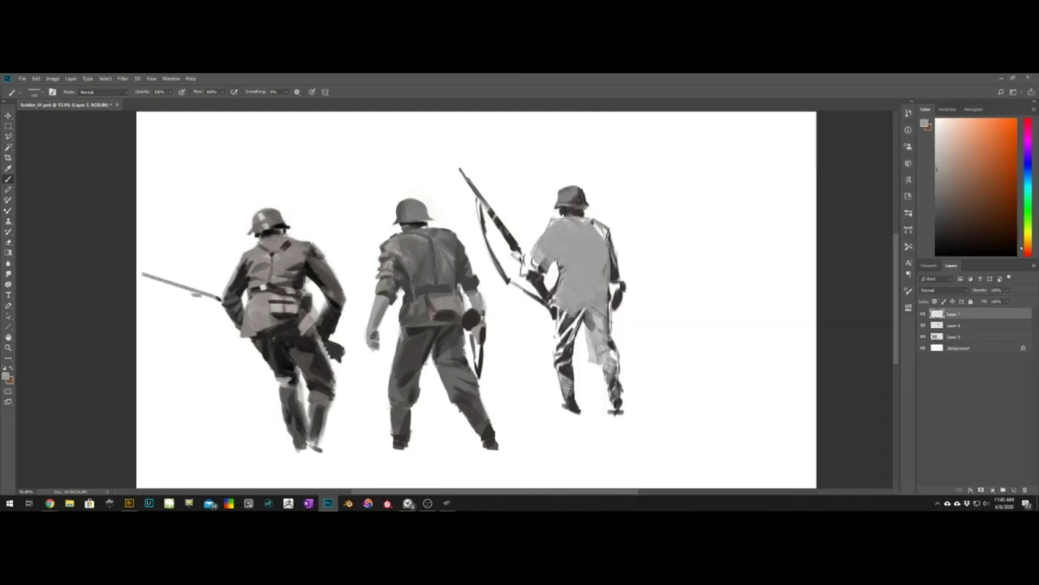
{"action": "right_click", "coordinate": [634, 267]}
{"action": "left_click", "coordinate": [610, 406]}
{"action": "key", "text": "ctrl+z"}
{"action": "key", "text": "ctrl+z"}
{"action": "key", "text": "ctrl+z"}
Block in light grey over the third soldier's jacket, sleeves and both trouser legs
{"action": "left_click_drag", "start_coordinate": [555, 226], "coordinate": [537, 268]}
{"action": "mouse_move", "coordinate": [563, 227]}
{"action": "left_mouse_down"}
{"action": "mouse_move", "coordinate": [588, 264]}
{"action": "mouse_move", "coordinate": [565, 296]}
{"action": "left_mouse_up"}
{"action": "mouse_move", "coordinate": [601, 229]}
{"action": "left_mouse_down"}
{"action": "mouse_move", "coordinate": [603, 295]}
{"action": "mouse_move", "coordinate": [562, 357]}
{"action": "left_mouse_up"}
{"action": "left_click_drag", "start_coordinate": [563, 349], "coordinate": [570, 397]}
{"action": "left_click_drag", "start_coordinate": [600, 303], "coordinate": [614, 381]}
{"action": "left_click_drag", "start_coordinate": [604, 341], "coordinate": [617, 394]}
{"action": "left_click_drag", "start_coordinate": [541, 243], "coordinate": [518, 265]}
{"action": "left_click_drag", "start_coordinate": [604, 227], "coordinate": [612, 268]}
Raise the underlying layer's black point in the grey layer's Blend If settings so the dark sketch shows through
{"action": "double_click", "coordinate": [985, 313]}
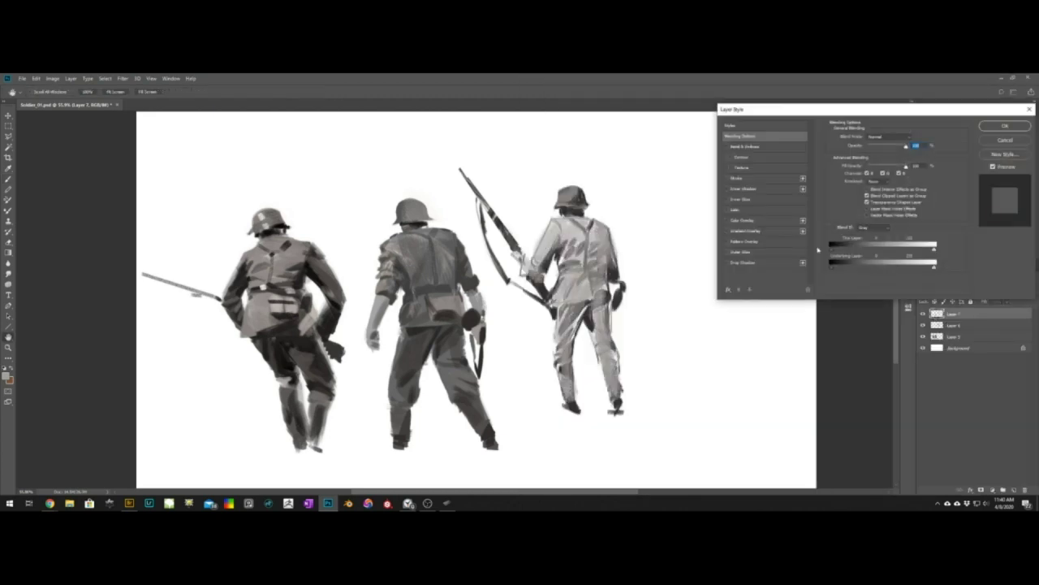
{"action": "left_click_drag", "start_coordinate": [832, 265], "coordinate": [870, 266]}
{"action": "left_click", "coordinate": [1004, 125]}
Shade the third soldier's shoulders and the right side of the jacket with a darker grey
{"action": "mouse_move", "coordinate": [559, 221]}
{"action": "left_mouse_down"}
{"action": "mouse_move", "coordinate": [578, 240]}
{"action": "mouse_move", "coordinate": [559, 247]}
{"action": "mouse_move", "coordinate": [620, 261]}
{"action": "left_mouse_up"}
{"action": "left_click", "coordinate": [6, 376]}
{"action": "left_click", "coordinate": [589, 244]}
{"action": "left_click", "coordinate": [772, 171]}
{"action": "key", "text": "e"}
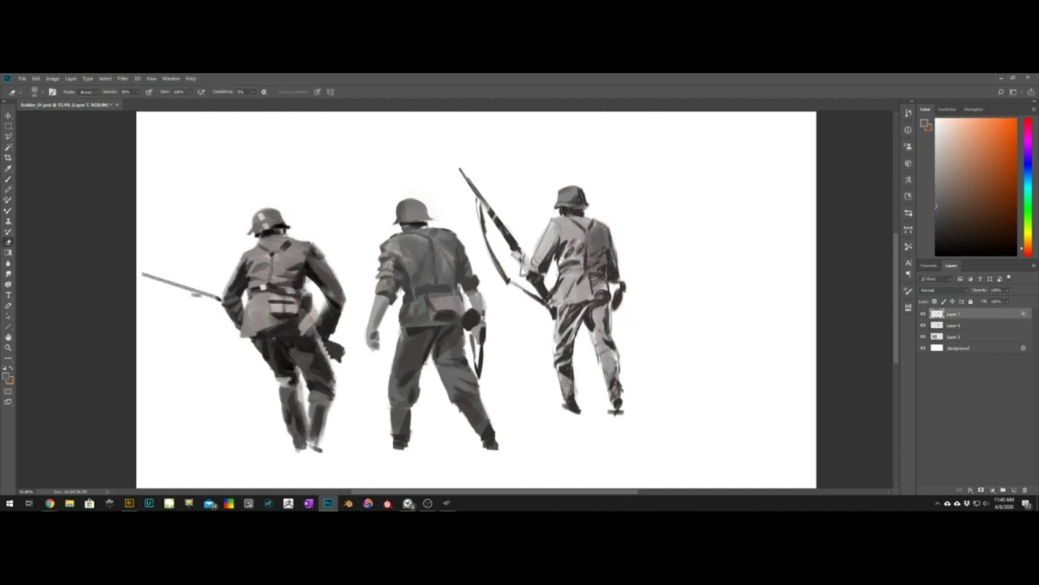
Shade both trouser legs in the darker grey, undoing the misplaced strokes around the lower legs
{"action": "key", "text": "b"}
{"action": "left_click_drag", "start_coordinate": [583, 309], "coordinate": [560, 363]}
{"action": "mouse_move", "coordinate": [596, 307]}
{"action": "left_mouse_down"}
{"action": "mouse_move", "coordinate": [606, 344]}
{"action": "mouse_move", "coordinate": [618, 344]}
{"action": "mouse_move", "coordinate": [628, 406]}
{"action": "left_mouse_up"}
{"action": "key", "text": "e"}
{"action": "key", "text": "b"}
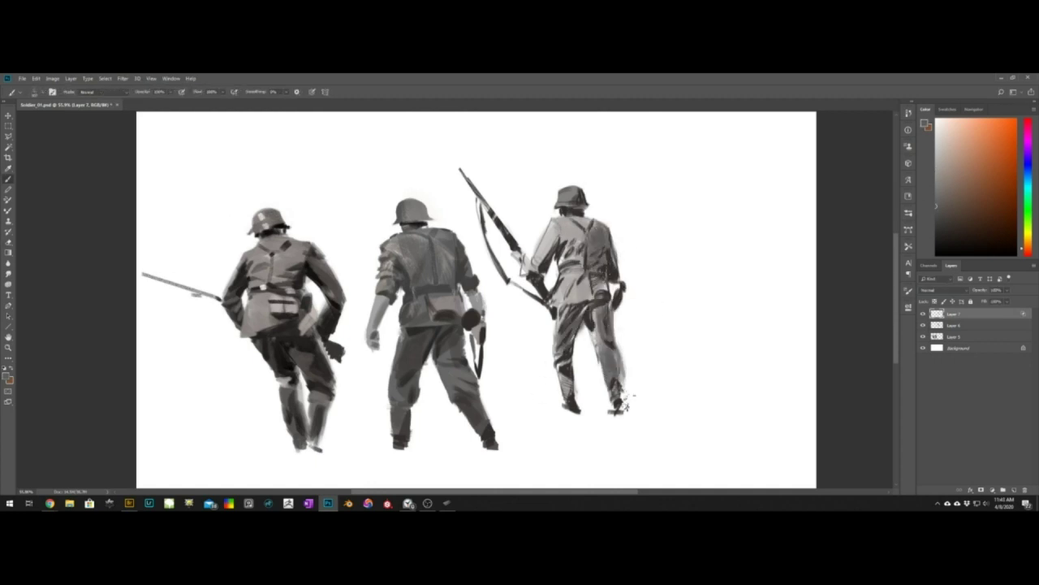
{"action": "key", "text": "e"}
{"action": "key", "text": "b"}
{"action": "left_click_drag", "start_coordinate": [608, 358], "coordinate": [619, 403]}
{"action": "key", "text": "e"}
{"action": "key", "text": "b"}
{"action": "left_click_drag", "start_coordinate": [583, 372], "coordinate": [578, 421]}
{"action": "key", "text": "ctrl+z"}
{"action": "key", "text": "ctrl+z"}
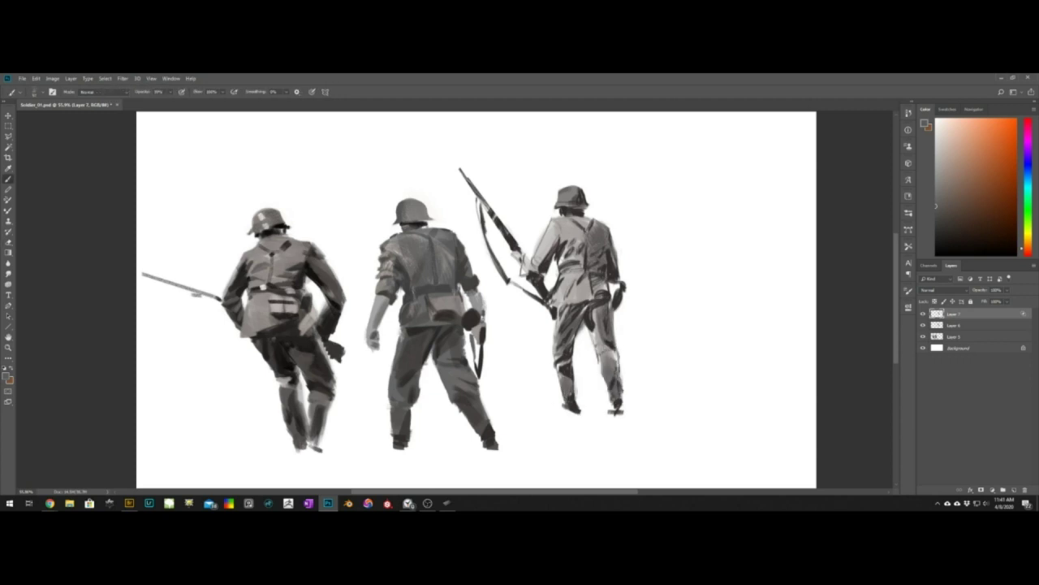
Shade the left sleeve, erase stray paint around the left boot, and undo the last trouser stroke
{"action": "left_click_drag", "start_coordinate": [539, 269], "coordinate": [554, 241]}
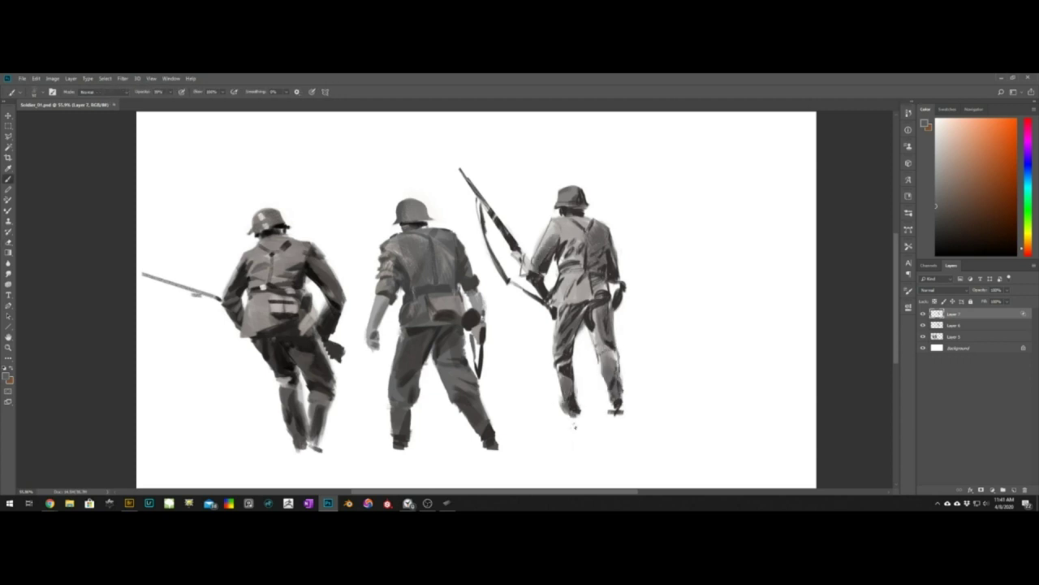
{"action": "key", "text": "e"}
{"action": "left_click_drag", "start_coordinate": [573, 421], "coordinate": [557, 391]}
{"action": "key", "text": "b"}
{"action": "mouse_move", "coordinate": [591, 320]}
{"action": "left_mouse_down"}
{"action": "mouse_move", "coordinate": [609, 372]}
{"action": "mouse_move", "coordinate": [605, 364]}
{"action": "left_mouse_up"}
{"action": "key", "text": "ctrl+z"}
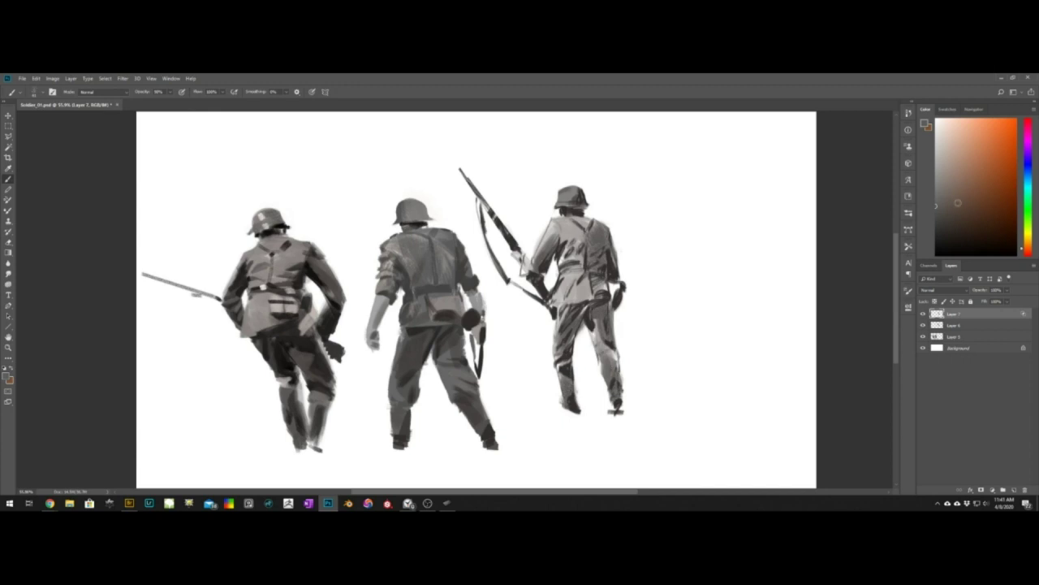
Try to adjust the underlying layer's light-tone range in the grey layer's Blend If settings and undo it
{"action": "double_click", "coordinate": [984, 313]}
{"action": "mouse_move", "coordinate": [907, 271]}
{"action": "left_mouse_down"}
{"action": "mouse_move", "coordinate": [874, 271]}
{"action": "mouse_move", "coordinate": [907, 271]}
{"action": "left_mouse_up"}
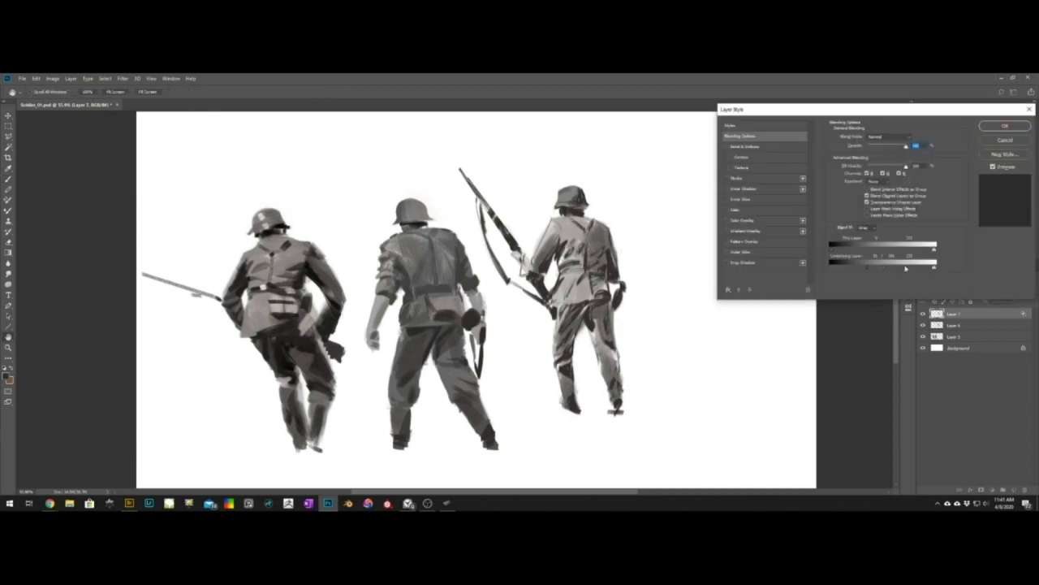
{"action": "left_click", "coordinate": [1004, 125]}
{"action": "key", "text": "ctrl+z"}
Darken the right side of the jacket back and the hip pouch with dark grey, erasing the spill around the pouch
{"action": "mouse_move", "coordinate": [577, 299]}
{"action": "left_mouse_down"}
{"action": "mouse_move", "coordinate": [610, 304]}
{"action": "mouse_move", "coordinate": [572, 323]}
{"action": "mouse_move", "coordinate": [615, 326]}
{"action": "left_mouse_up"}
{"action": "key", "text": "e"}
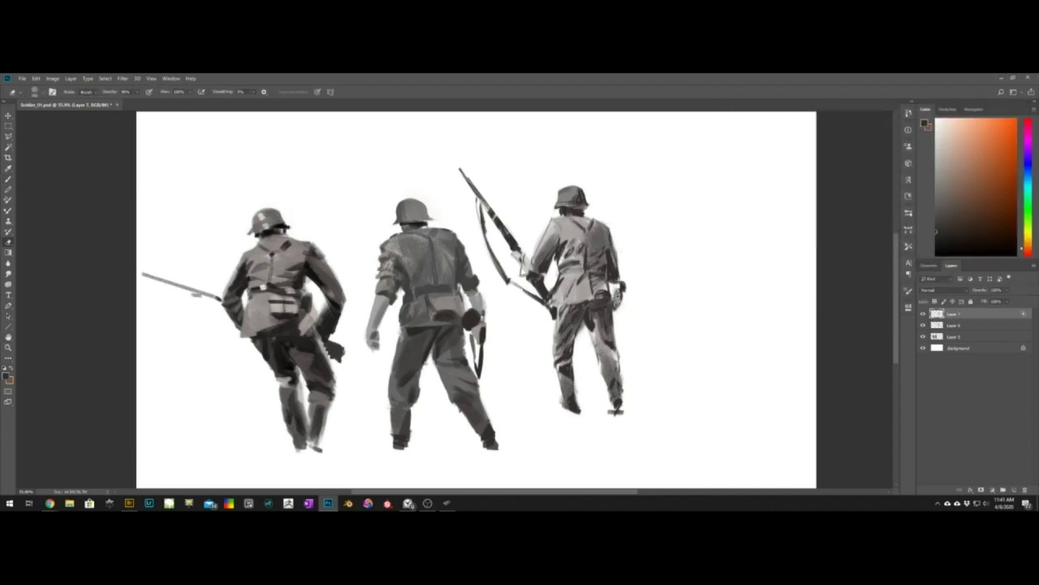
{"action": "key", "text": "b"}
{"action": "key", "text": "e"}
{"action": "left_click_drag", "start_coordinate": [621, 287], "coordinate": [613, 309]}
{"action": "key", "text": "b"}
{"action": "left_click_drag", "start_coordinate": [604, 242], "coordinate": [591, 293]}
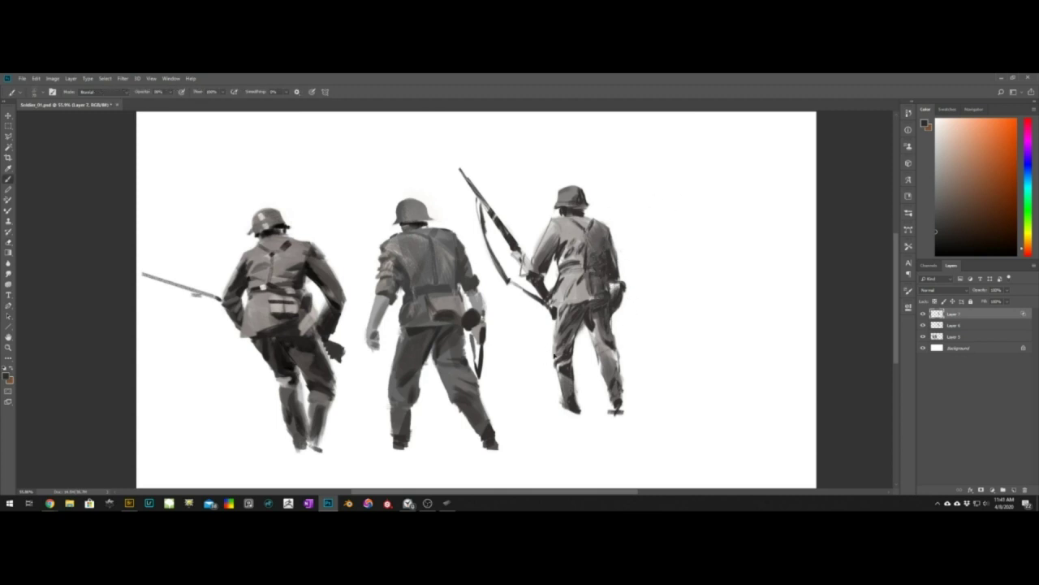
Try to merge the shading layer with the sketch layer and undo the merge
{"action": "left_click", "coordinate": [956, 328], "text": "shift"}
{"action": "key", "text": "ctrl+e"}
{"action": "key", "text": "ctrl+z"}
Toggle the third soldier's sketch layer to check it, and duplicate that layer
{"action": "left_click", "coordinate": [951, 327]}
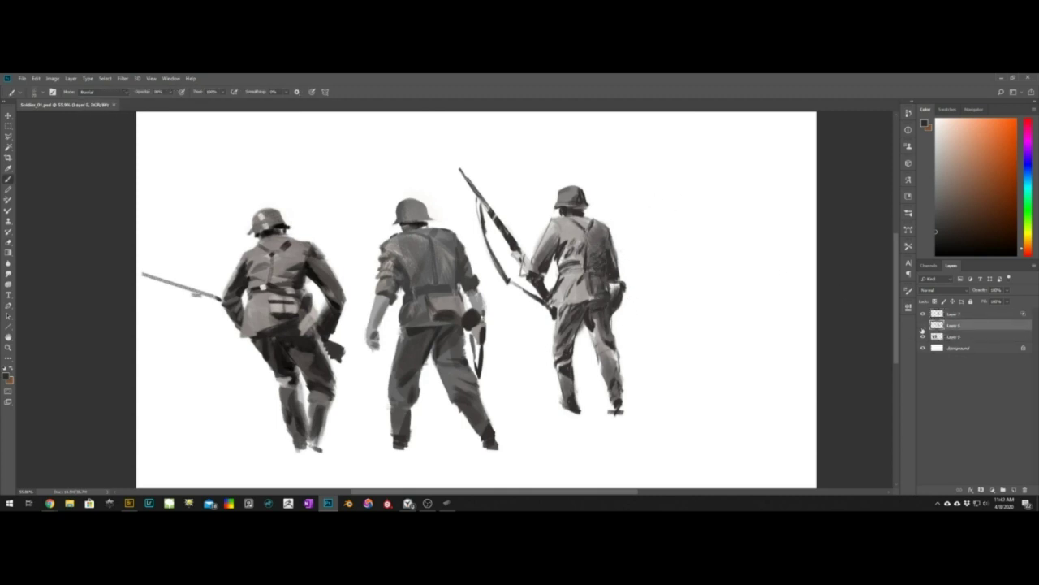
{"action": "double_click", "coordinate": [924, 327]}
{"action": "key", "text": "Escape"}
{"action": "left_click", "coordinate": [922, 327]}
{"action": "key", "text": "ctrl+j"}
Try merging the duplicated sketch into the original layer, hide the shading layer to compare, and undo the merge
{"action": "key", "text": "ctrl+e"}
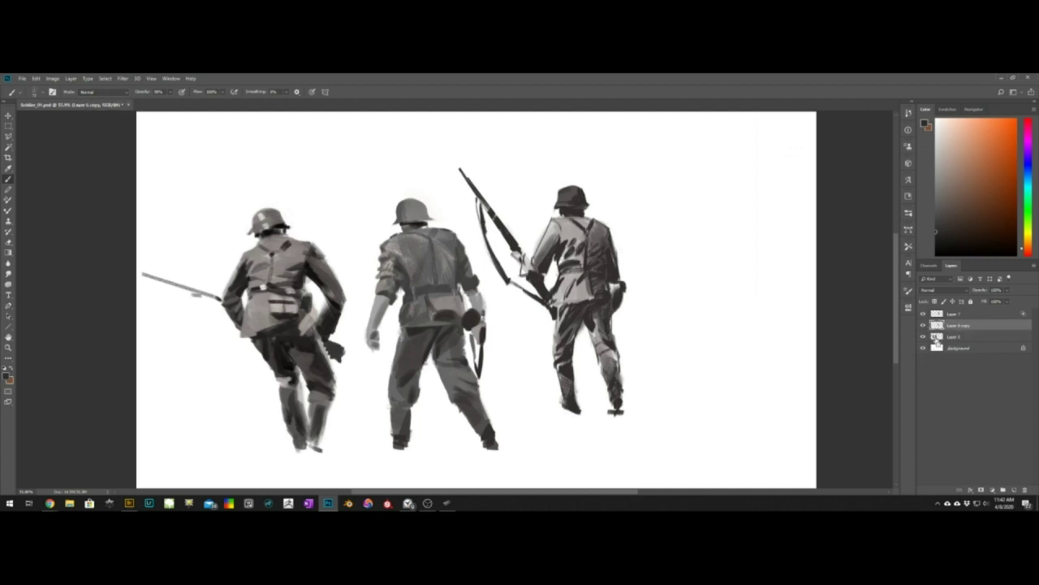
{"action": "left_click", "coordinate": [923, 314]}
{"action": "key", "text": "ctrl+z"}
{"action": "key", "text": "ctrl+z"}
{"action": "key", "text": "ctrl+shift+z"}
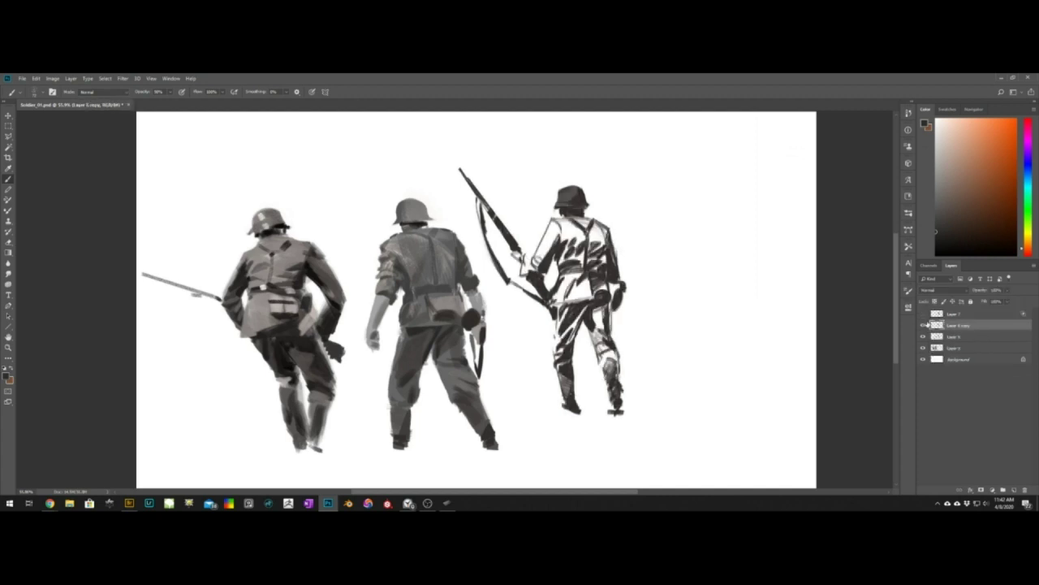
Show the shading layer again and lower the opacity of the duplicated sketch layer
{"action": "key", "text": "ctrl+e"}
{"action": "left_click", "coordinate": [923, 314]}
{"action": "left_click_drag", "start_coordinate": [980, 290], "coordinate": [959, 294]}
Try merging the shading layer down and adding a new layer, and undo these changes
{"action": "left_click", "coordinate": [954, 314]}
{"action": "key", "text": "ctrl+e"}
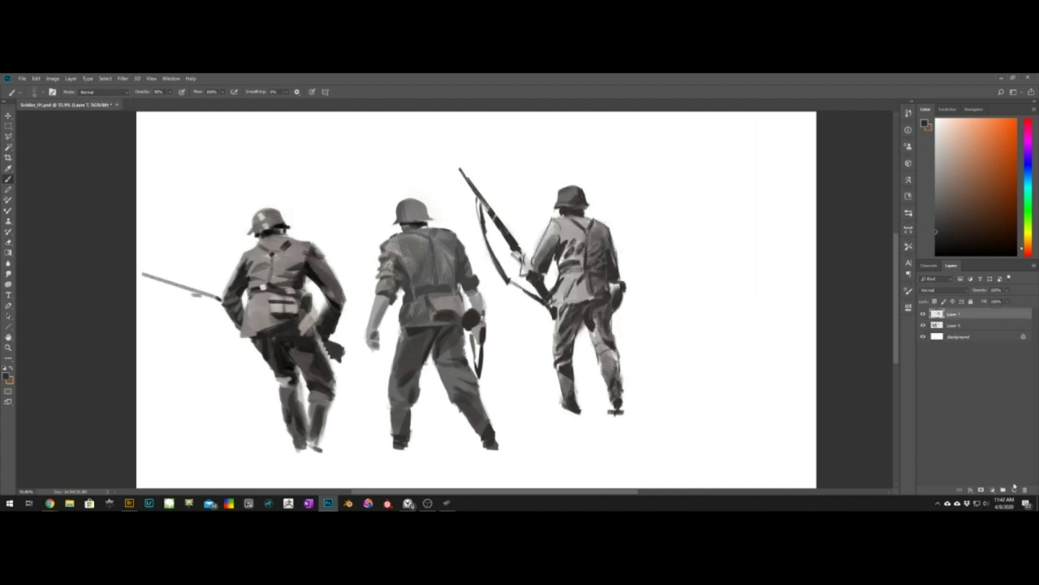
{"action": "left_click", "coordinate": [1015, 488]}
{"action": "key", "text": "ctrl+z"}
{"action": "key", "text": "ctrl+z"}
{"action": "key", "text": "ctrl+z"}
Lock the transparent pixels of the duplicated sketch layer and sample a colour with an enlarged brush
{"action": "left_click", "coordinate": [935, 301]}
{"action": "right_click_drag", "start_coordinate": [501, 212], "coordinate": [523, 213], "text": "alt"}
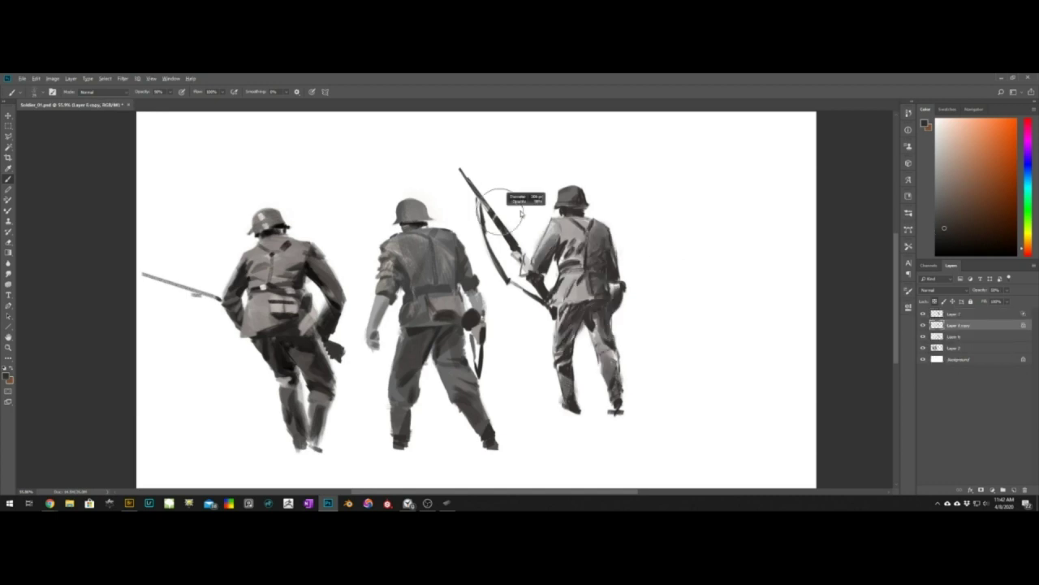
{"action": "left_click", "coordinate": [540, 225], "text": "alt"}
Lock transparency on the shading layer and repaint the jacket back and trousers with sampled greys
{"action": "left_click", "coordinate": [955, 314]}
{"action": "left_click", "coordinate": [935, 301]}
{"action": "left_click", "coordinate": [559, 234], "text": "alt"}
{"action": "right_click_drag", "start_coordinate": [597, 246], "coordinate": [587, 249], "text": "alt"}
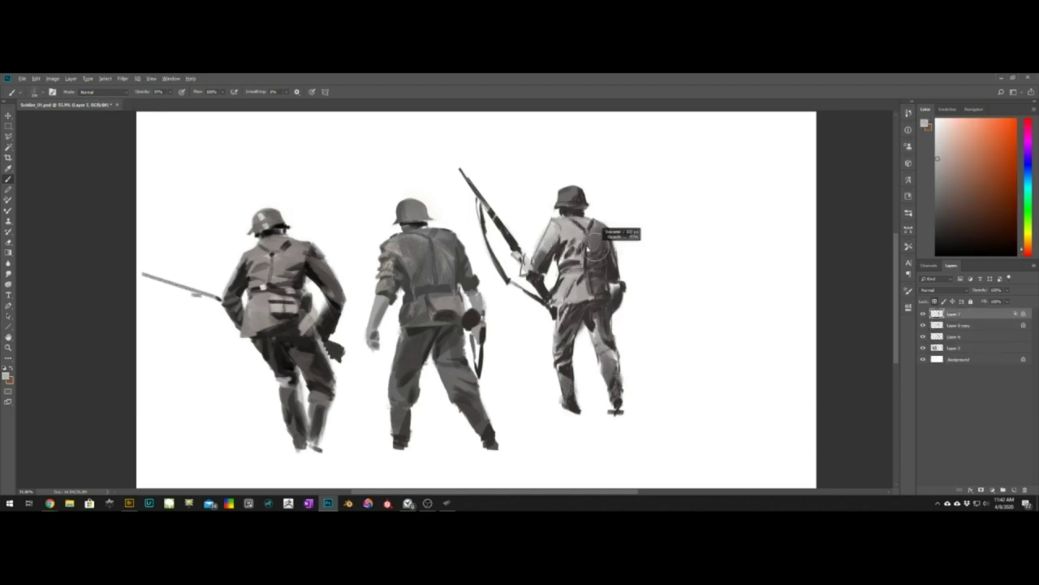
{"action": "left_click", "coordinate": [582, 245], "text": "alt"}
{"action": "mouse_move", "coordinate": [573, 220]}
{"action": "left_mouse_down"}
{"action": "mouse_move", "coordinate": [567, 273]}
{"action": "mouse_move", "coordinate": [619, 370]}
{"action": "left_mouse_up"}
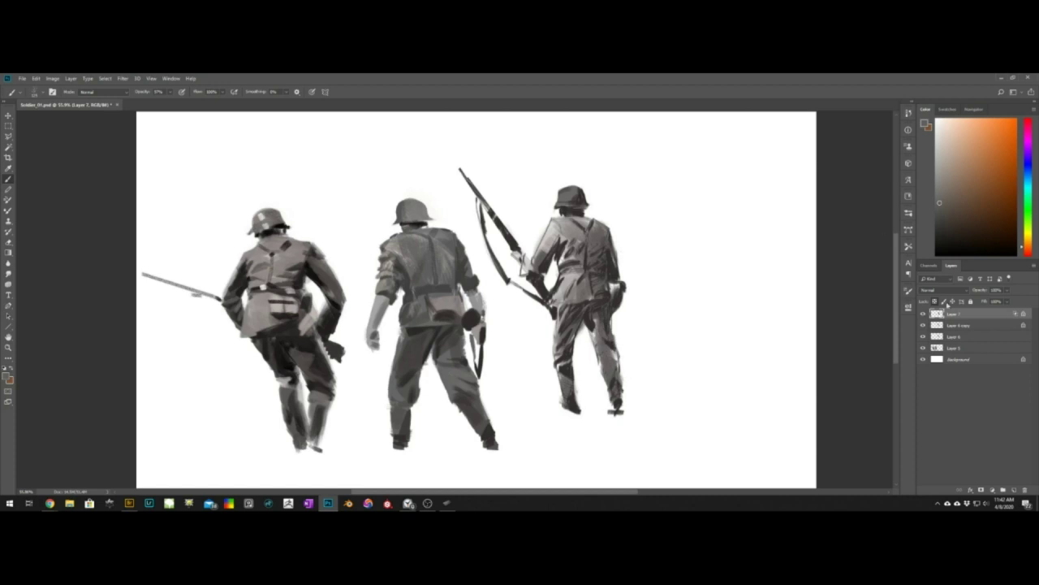
Unlock the shading layer's transparency and fill in both trouser legs with grey using a smaller brush
{"action": "left_click", "coordinate": [935, 301]}
{"action": "right_click_drag", "start_coordinate": [639, 296], "coordinate": [630, 296], "text": "alt"}
{"action": "left_click_drag", "start_coordinate": [614, 339], "coordinate": [618, 370]}
{"action": "left_click", "coordinate": [606, 354], "text": "alt"}
{"action": "left_click_drag", "start_coordinate": [574, 331], "coordinate": [578, 349]}
{"action": "left_click_drag", "start_coordinate": [558, 362], "coordinate": [578, 396]}
Paint grey over the jacket hem, left sleeve, left hand and the folds of the back
{"action": "left_click_drag", "start_coordinate": [572, 279], "coordinate": [555, 307]}
{"action": "left_click_drag", "start_coordinate": [559, 223], "coordinate": [539, 252]}
{"action": "mouse_move", "coordinate": [531, 259]}
{"action": "left_mouse_down"}
{"action": "mouse_move", "coordinate": [518, 273]}
{"action": "mouse_move", "coordinate": [529, 293]}
{"action": "left_mouse_up"}
{"action": "key", "text": "e"}
{"action": "key", "text": "b"}
{"action": "left_click_drag", "start_coordinate": [574, 240], "coordinate": [563, 262]}
{"action": "left_click_drag", "start_coordinate": [575, 256], "coordinate": [557, 279]}
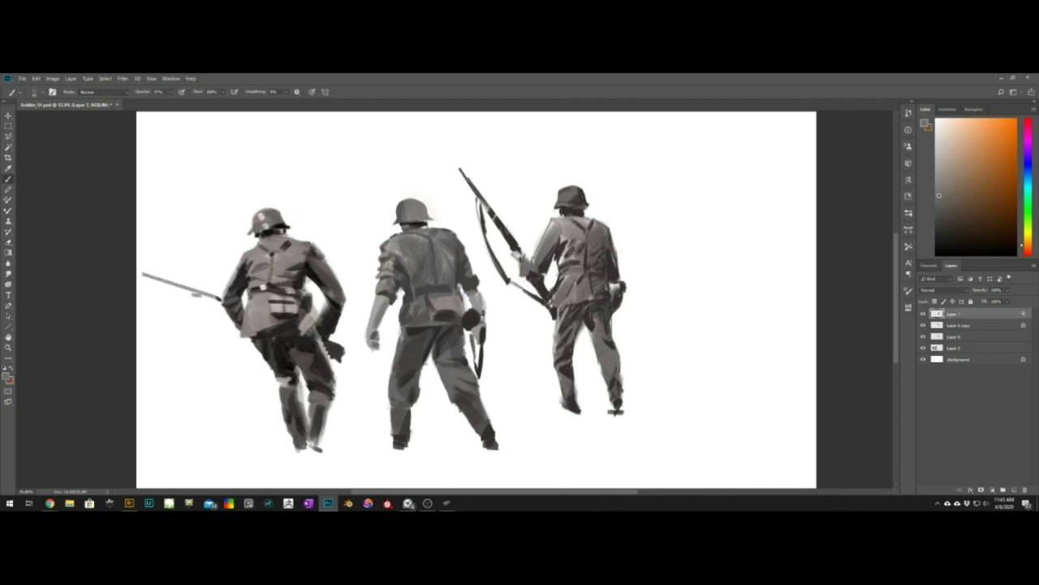
Erase excess paint around the hip pouch and save the document
{"action": "key", "text": "e"}
{"action": "left_click_drag", "start_coordinate": [626, 290], "coordinate": [620, 310]}
{"action": "key", "text": "ctrl+s"}
Rework the tones across the jacket's collar, upper back and shoulders with picked and sampled greys
{"action": "key", "text": "b"}
{"action": "left_click", "coordinate": [956, 171]}
{"action": "mouse_move", "coordinate": [571, 220]}
{"action": "left_mouse_down"}
{"action": "mouse_move", "coordinate": [554, 237]}
{"action": "mouse_move", "coordinate": [582, 239]}
{"action": "left_mouse_up"}
{"action": "left_click", "coordinate": [549, 233], "text": "alt"}
{"action": "mouse_move", "coordinate": [552, 232]}
{"action": "left_mouse_down"}
{"action": "mouse_move", "coordinate": [539, 252]}
{"action": "mouse_move", "coordinate": [562, 263]}
{"action": "mouse_move", "coordinate": [618, 241]}
{"action": "left_mouse_up"}
{"action": "left_click", "coordinate": [935, 301]}
{"action": "left_click", "coordinate": [578, 230], "text": "alt"}
Add a new layer and paint small tonal details on the third soldier's helmet
{"action": "left_click", "coordinate": [1014, 490]}
{"action": "key", "text": "ctrl+z"}
{"action": "left_click", "coordinate": [607, 240], "text": "alt"}
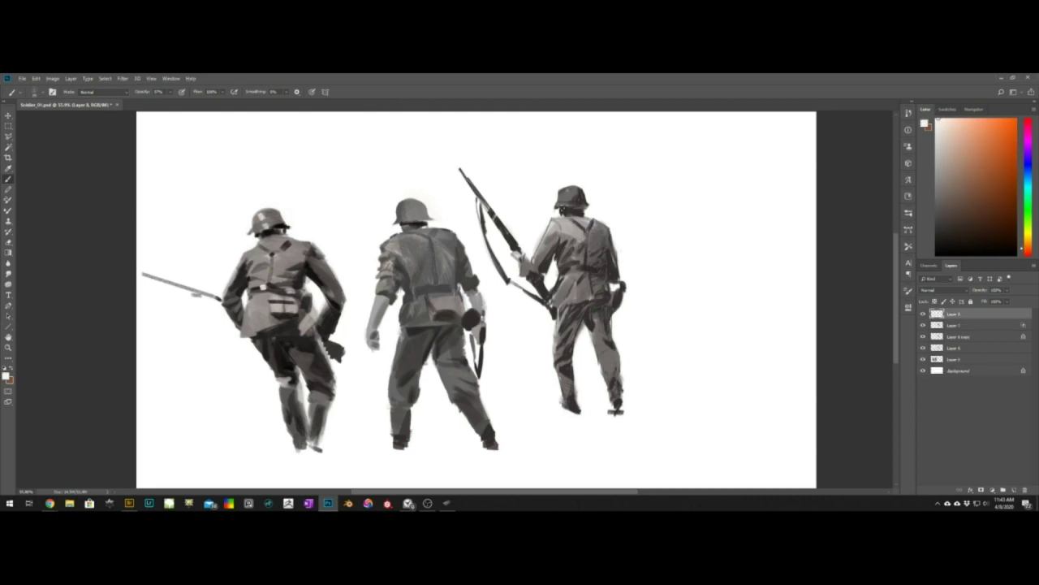
{"action": "right_click_drag", "start_coordinate": [573, 202], "coordinate": [576, 202], "text": "alt"}
Add another layer on top, try a sampled grey stroke between the thighs, and undo it
{"action": "left_click", "coordinate": [954, 338], "text": "shift"}
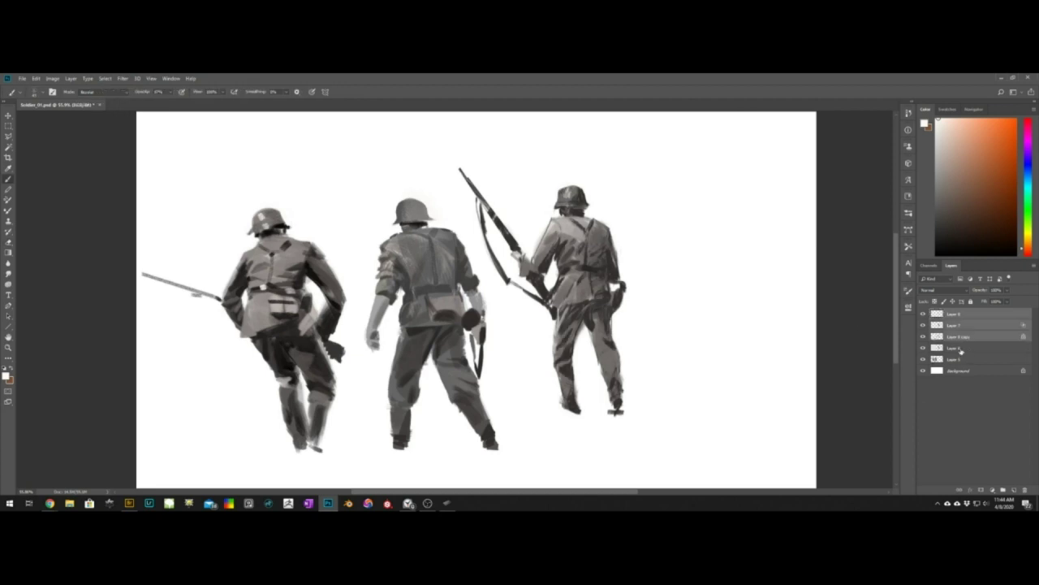
{"action": "left_click", "coordinate": [959, 348], "text": "shift"}
{"action": "key", "text": "w"}
{"action": "key", "text": "b"}
{"action": "left_click", "coordinate": [1014, 490]}
{"action": "left_click", "coordinate": [592, 322], "text": "alt"}
{"action": "mouse_move", "coordinate": [586, 321]}
{"action": "left_mouse_down"}
{"action": "mouse_move", "coordinate": [601, 354]}
{"action": "mouse_move", "coordinate": [603, 330]}
{"action": "mouse_move", "coordinate": [593, 352]}
{"action": "left_mouse_up"}
{"action": "key", "text": "ctrl+z"}
{"action": "key", "text": "l"}
{"action": "key", "text": "b"}
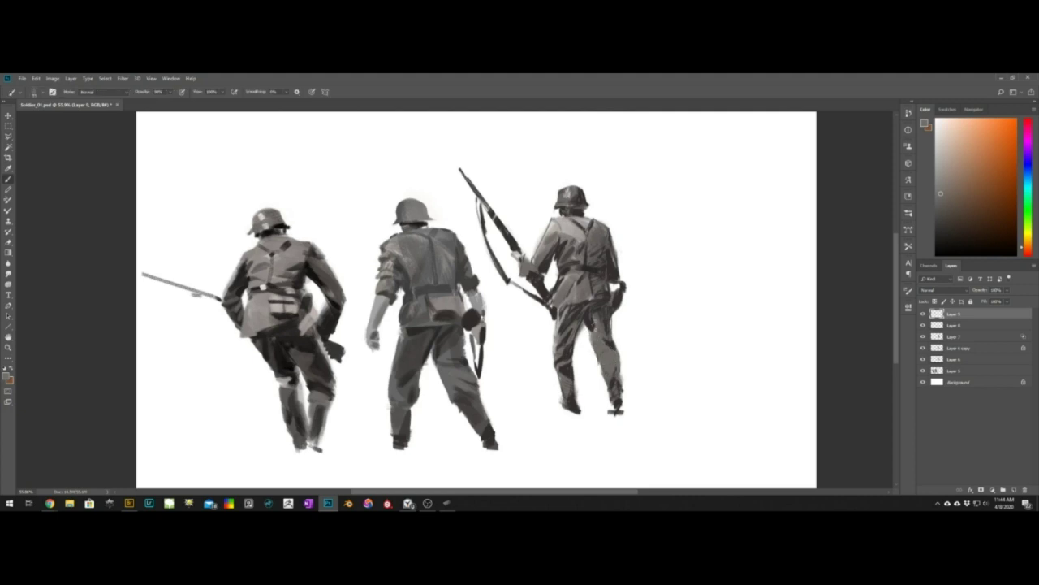
Blend the folds of the upper trousers between the thighs with sampled greys and a small brush
{"action": "right_click_drag", "start_coordinate": [591, 333], "coordinate": [592, 332], "text": "alt"}
{"action": "left_click", "coordinate": [600, 333], "text": "alt"}
{"action": "left_click", "coordinate": [597, 330], "text": "alt"}
{"action": "left_click_drag", "start_coordinate": [587, 326], "coordinate": [587, 333]}
{"action": "left_click", "coordinate": [586, 323], "text": "alt"}
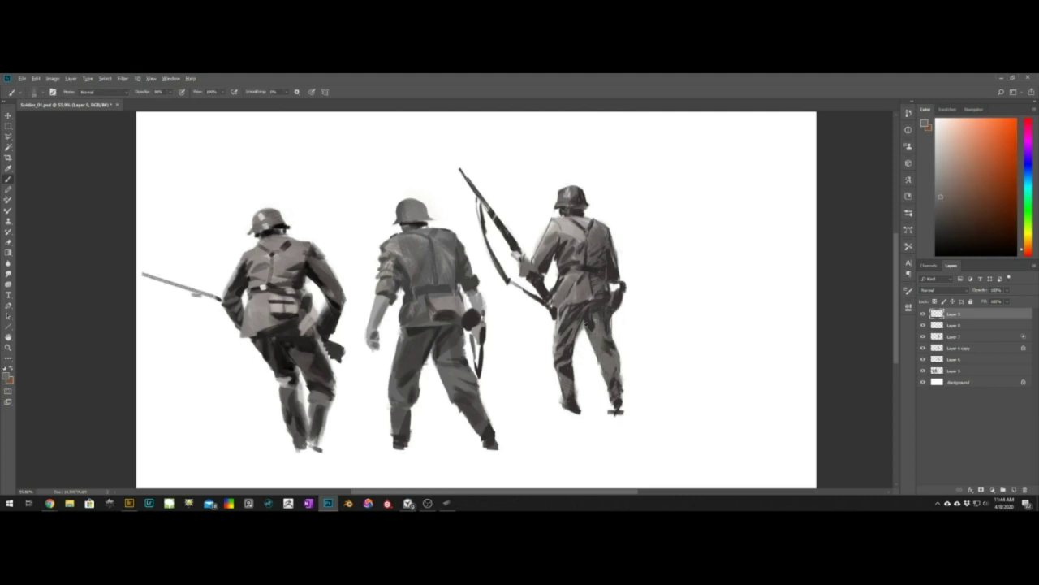
{"action": "left_click", "coordinate": [585, 318], "text": "alt"}
{"action": "right_click_drag", "start_coordinate": [588, 318], "coordinate": [589, 318], "text": "alt"}
{"action": "left_click_drag", "start_coordinate": [589, 317], "coordinate": [575, 336]}
{"action": "left_click", "coordinate": [593, 322], "text": "alt"}
{"action": "left_click", "coordinate": [578, 322], "text": "alt"}
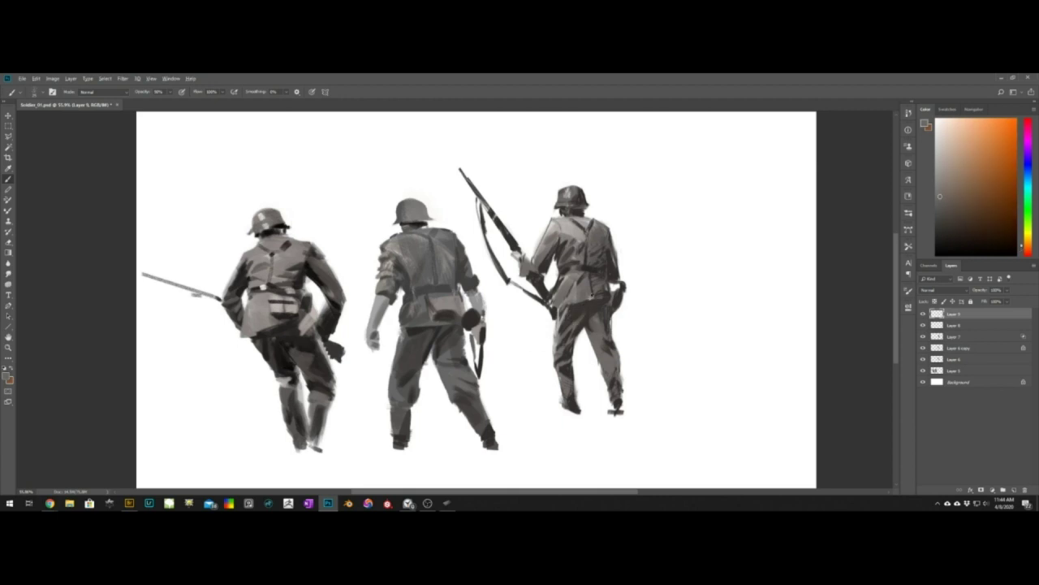
Sample dark tones from the jacket and trousers and refine the left thigh just below the jacket hem
{"action": "left_click", "coordinate": [602, 288], "text": "alt"}
{"action": "left_click", "coordinate": [601, 261], "text": "alt"}
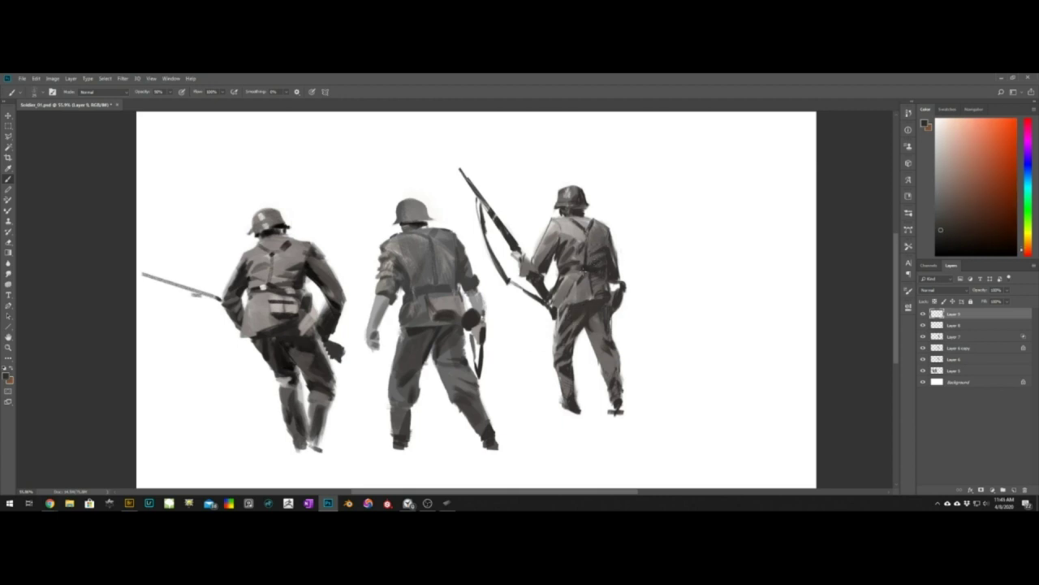
{"action": "left_click", "coordinate": [562, 328], "text": "alt"}
{"action": "left_click_drag", "start_coordinate": [562, 329], "coordinate": [570, 307]}
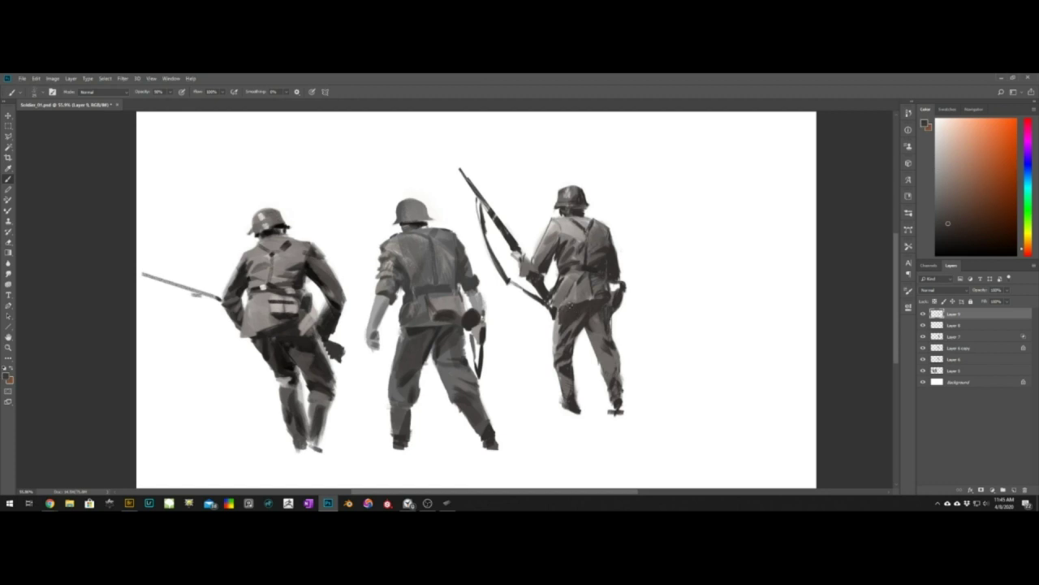
Touch up the third soldier's lower right leg with a sampled tone and choose the first pastel brush in the Drawing group
{"action": "left_click", "coordinate": [614, 384], "text": "alt"}
{"action": "left_click_drag", "start_coordinate": [616, 380], "coordinate": [622, 408]}
{"action": "left_click_drag", "start_coordinate": [573, 196], "coordinate": [587, 205], "text": "ctrl"}
{"action": "right_click", "coordinate": [587, 206]}
{"action": "double_click", "coordinate": [822, 404]}
{"action": "left_click_drag", "start_coordinate": [847, 224], "coordinate": [857, 219]}
{"action": "right_click", "coordinate": [852, 222]}
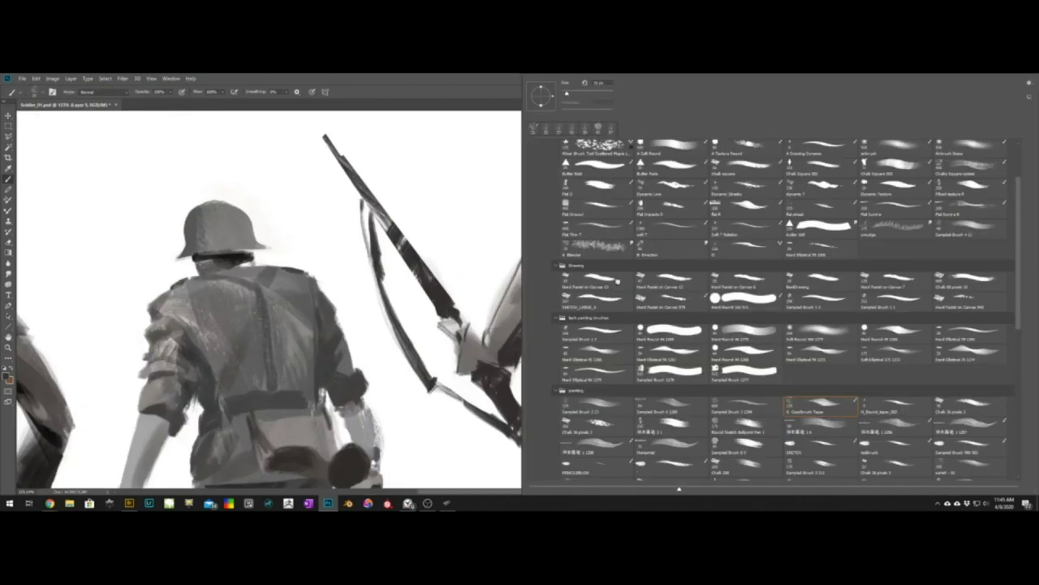
{"action": "double_click", "coordinate": [617, 282]}
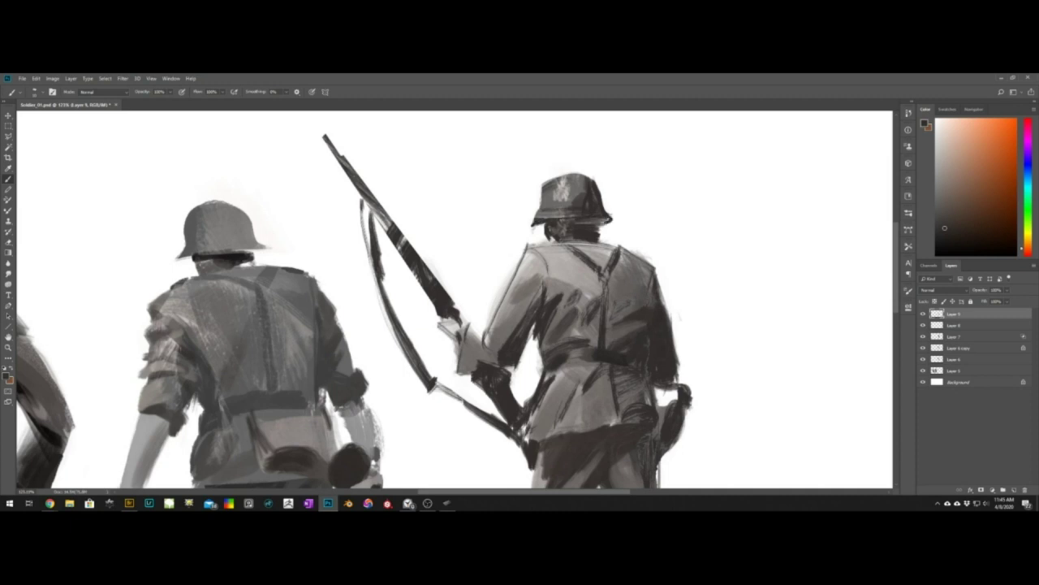
Sample the background white and sleeve greys and clean up the outer edge of the third soldier's left sleeve
{"action": "left_click", "coordinate": [509, 248], "text": "alt"}
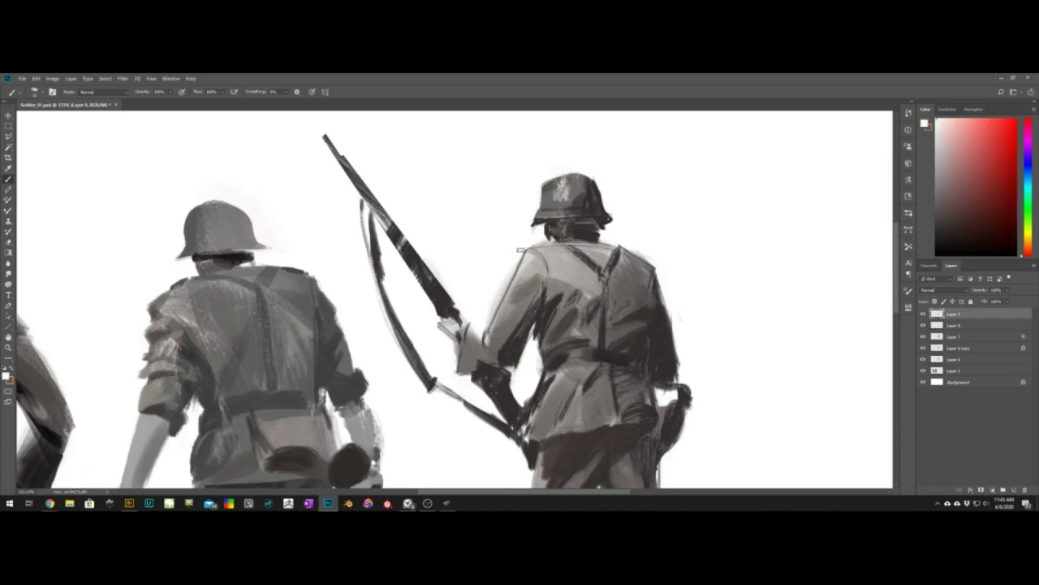
{"action": "left_click", "coordinate": [513, 283], "text": "alt"}
{"action": "left_click_drag", "start_coordinate": [513, 282], "coordinate": [487, 324]}
{"action": "right_click", "coordinate": [520, 272]}
{"action": "double_click", "coordinate": [569, 284]}
{"action": "mouse_move", "coordinate": [528, 260]}
{"action": "left_mouse_down"}
{"action": "mouse_move", "coordinate": [487, 334]}
{"action": "mouse_move", "coordinate": [501, 278]}
{"action": "left_mouse_up"}
{"action": "left_click", "coordinate": [502, 264], "text": "alt"}
{"action": "right_click_drag", "start_coordinate": [463, 265], "coordinate": [470, 268], "text": "alt"}
Refine the third soldier's neck and collar shading beneath the helmet with sampled greys
{"action": "left_click", "coordinate": [565, 228], "text": "alt"}
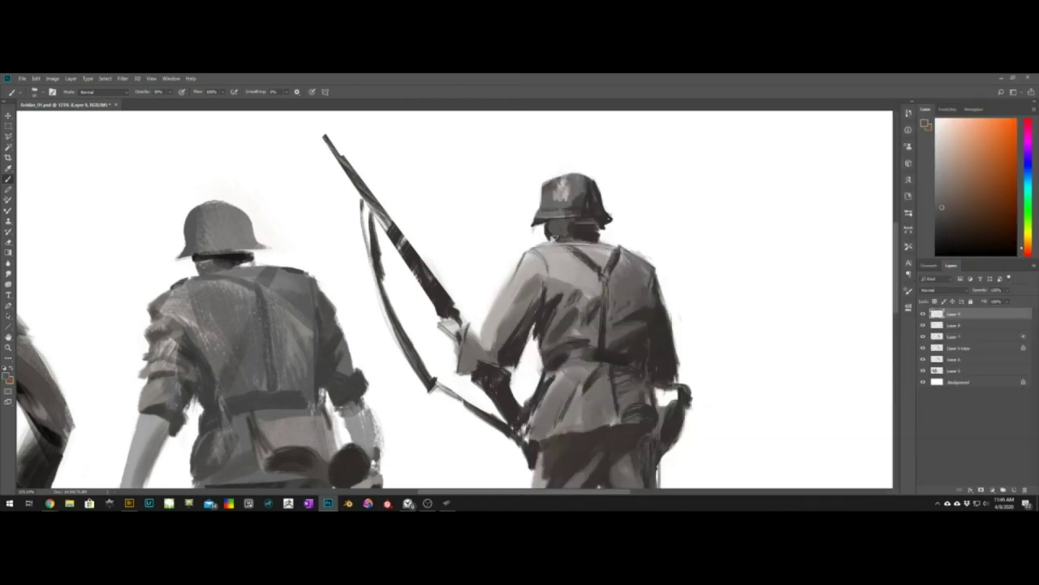
{"action": "left_click_drag", "start_coordinate": [555, 237], "coordinate": [558, 223]}
{"action": "left_click", "coordinate": [5, 376]}
{"action": "left_click", "coordinate": [599, 220]}
{"action": "left_click", "coordinate": [772, 171]}
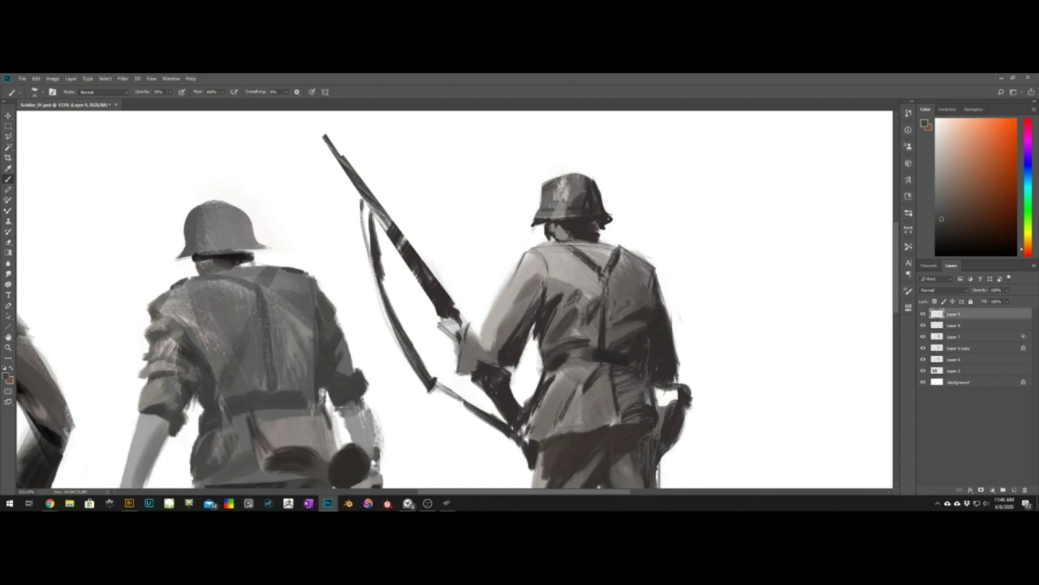
Reshape the third soldier's helmet brim and crown using sampled dark greys and the background white
{"action": "left_click", "coordinate": [523, 211], "text": "alt"}
{"action": "mouse_move", "coordinate": [556, 203]}
{"action": "left_mouse_down"}
{"action": "mouse_move", "coordinate": [570, 203]}
{"action": "mouse_move", "coordinate": [533, 225]}
{"action": "left_mouse_up"}
{"action": "left_click", "coordinate": [526, 213], "text": "alt"}
{"action": "left_click", "coordinate": [526, 223], "text": "alt"}
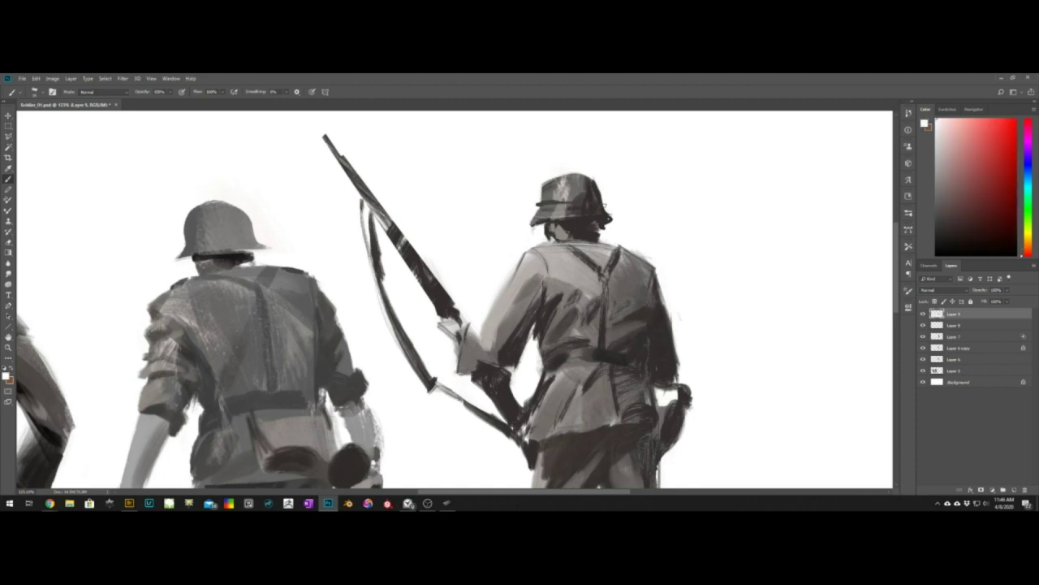
{"action": "left_click", "coordinate": [597, 223], "text": "alt"}
{"action": "left_click_drag", "start_coordinate": [599, 219], "coordinate": [614, 220]}
{"action": "left_click", "coordinate": [619, 210], "text": "alt"}
{"action": "left_click", "coordinate": [591, 194], "text": "alt"}
{"action": "mouse_move", "coordinate": [598, 180]}
{"action": "left_mouse_down"}
{"action": "mouse_move", "coordinate": [612, 215]}
{"action": "mouse_move", "coordinate": [528, 221]}
{"action": "left_mouse_up"}
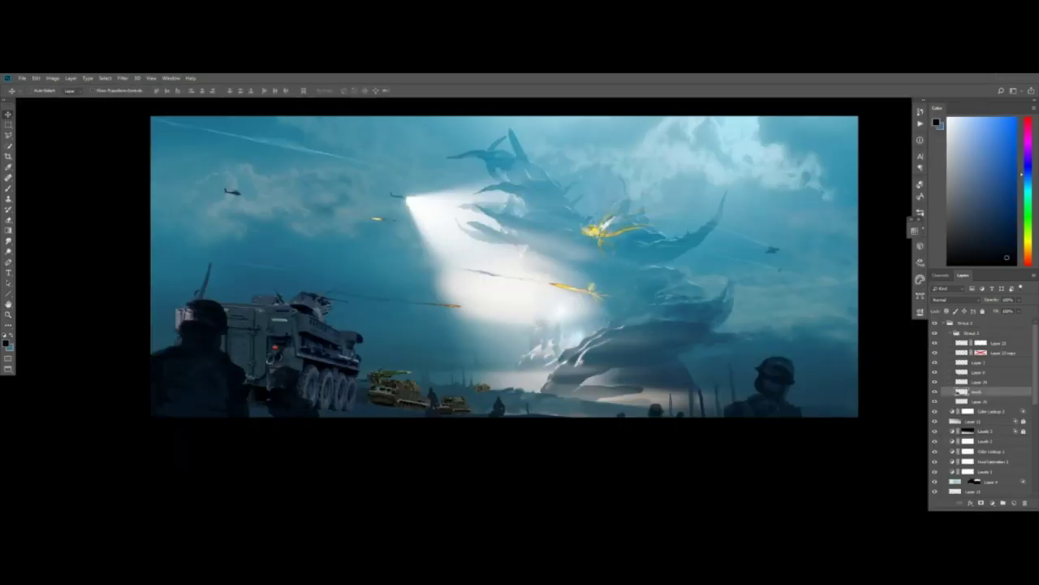
In the blue battle scene, apply Color Balance to the vehicle layers and preview the image in greyscale
{"action": "key", "text": "XF86AudioPlay"}
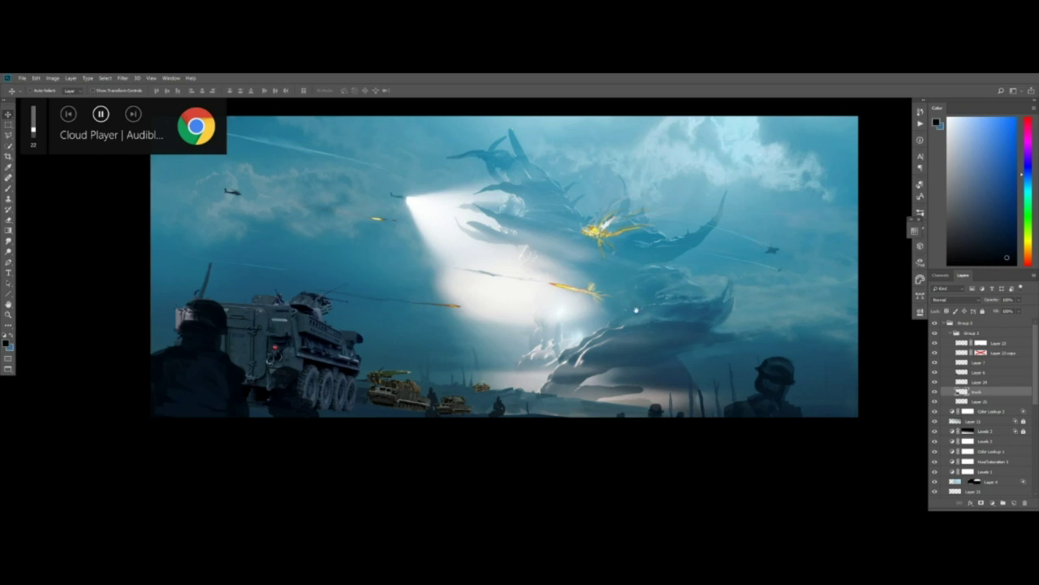
{"action": "left_click_drag", "start_coordinate": [636, 310], "coordinate": [619, 305]}
{"action": "key", "text": "ctrl+b"}
{"action": "key", "text": "Return"}
{"action": "key", "text": "ctrl+b"}
{"action": "key", "text": "Return"}
{"action": "key", "text": "ctrl+b"}
{"action": "key", "text": "Return"}
{"action": "key", "text": "ctrl+y"}
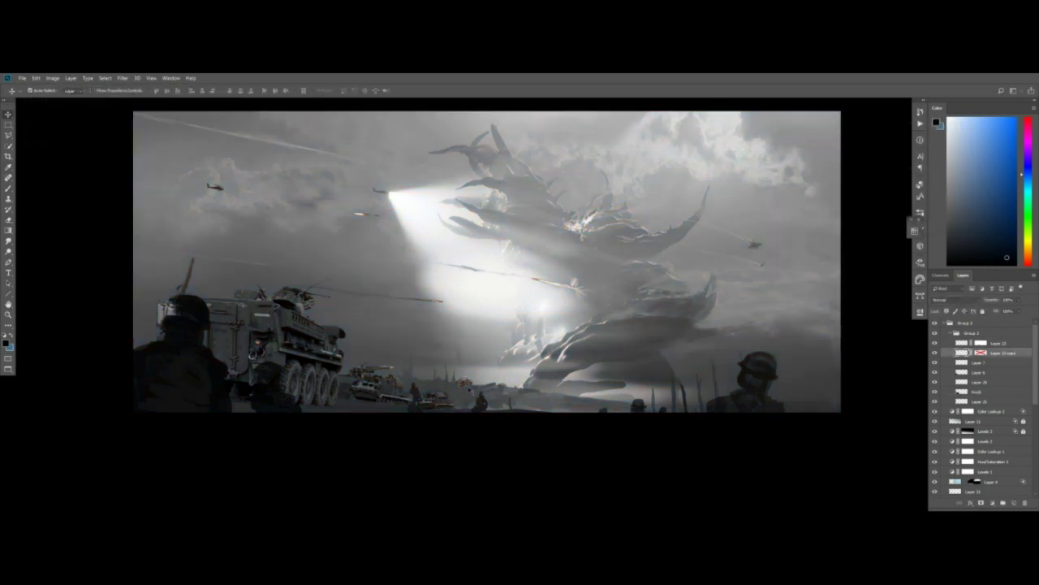
Match the distant vehicles' tonal values to the scene with Levels, lifting their darkest output values
{"action": "key", "text": "ctrl+l"}
{"action": "left_click_drag", "start_coordinate": [965, 410], "coordinate": [940, 411]}
{"action": "key", "text": "Return"}
{"action": "left_click", "coordinate": [368, 389], "text": "ctrl"}
{"action": "key", "text": "ctrl+l"}
{"action": "key", "text": "Return"}
{"action": "key", "text": "ctrl+l"}
{"action": "left_click_drag", "start_coordinate": [865, 411], "coordinate": [879, 411]}
{"action": "left_click_drag", "start_coordinate": [916, 374], "coordinate": [925, 374]}
{"action": "key", "text": "Return"}
{"action": "left_click", "coordinate": [395, 379], "text": "ctrl"}
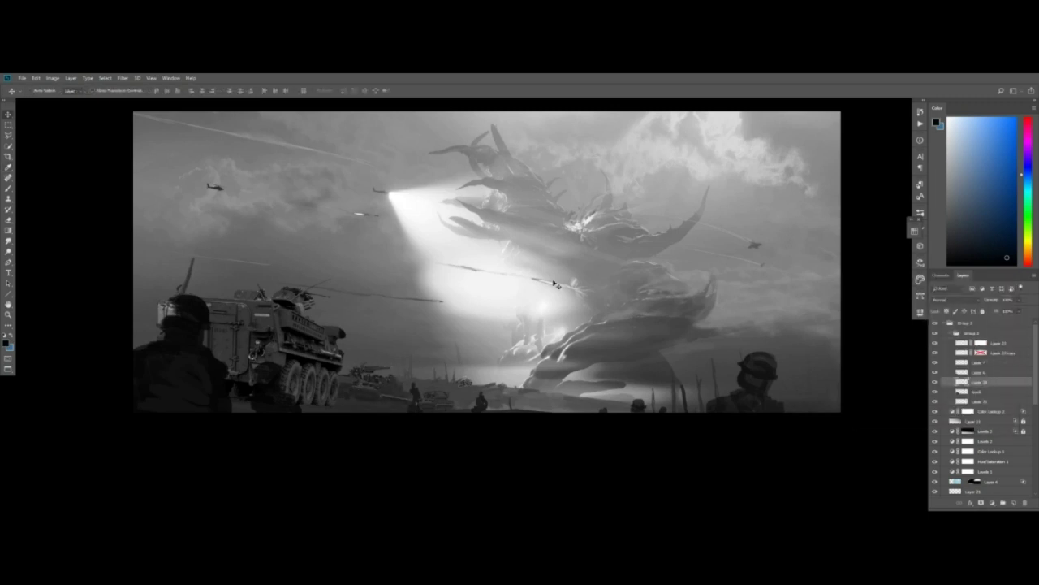
Return to the colour view and move the midground soldier silhouettes' layer to the top of the vehicle group
{"action": "key", "text": "ctrl+y"}
{"action": "left_click", "coordinate": [411, 382], "text": "ctrl"}
{"action": "key", "text": "ctrl+i"}
{"action": "left_click_drag", "start_coordinate": [981, 491], "coordinate": [985, 339]}
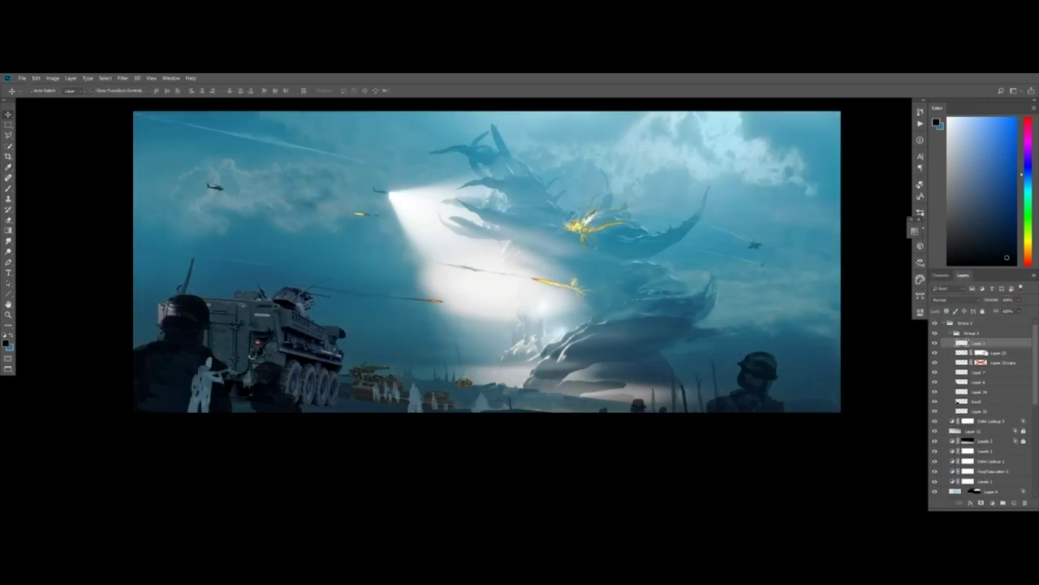
{"action": "key", "text": "ctrl+l"}
{"action": "key", "text": "Escape"}
{"action": "key", "text": "alt+bracketleft"}
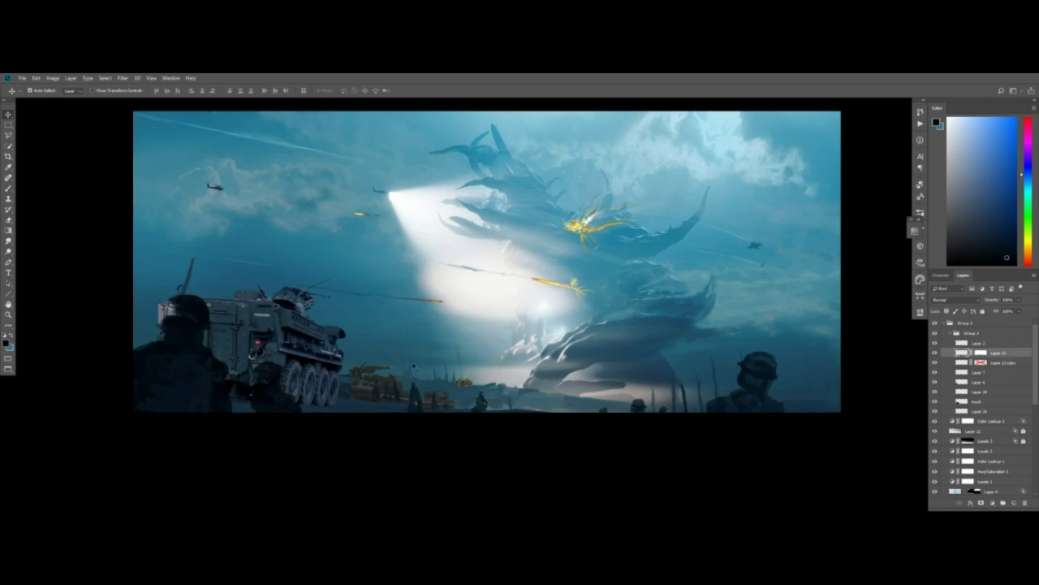
Color balance the distant vehicle layers toward the blue scene and delete the extra orange vehicle layer
{"action": "key", "text": "ctrl+b"}
{"action": "key", "text": "Return"}
{"action": "key", "text": "alt+bracketleft"}
{"action": "key", "text": "ctrl+b"}
{"action": "key", "text": "Return"}
{"action": "left_click", "coordinate": [396, 388]}
{"action": "key", "text": "Delete"}
{"action": "left_click", "coordinate": [376, 375]}
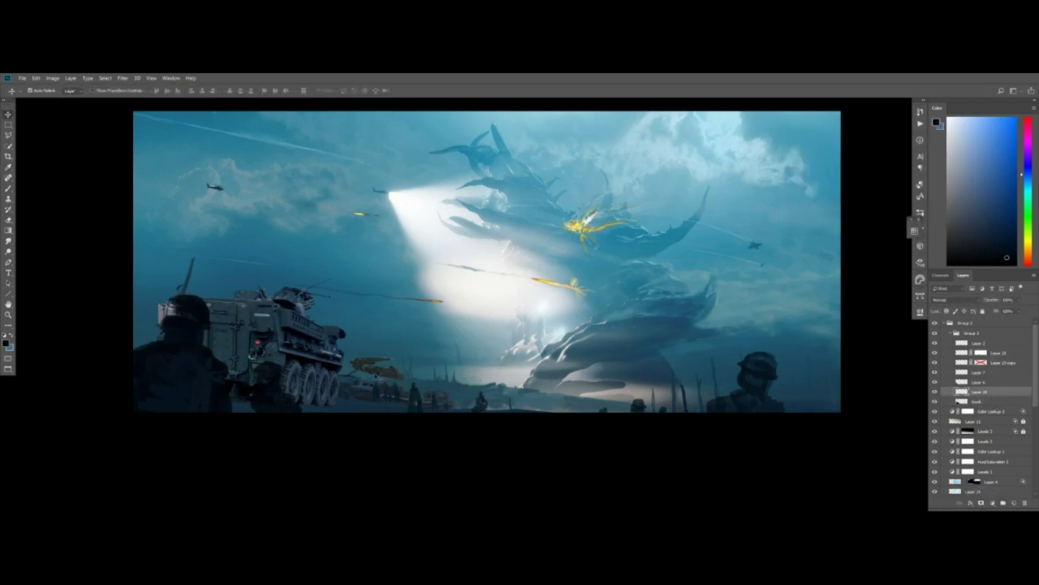
{"action": "key", "text": "ctrl+b"}
{"action": "key", "text": "Return"}
Try repositioning the midground soldiers beside the distant vehicles, and undo the change
{"action": "left_click", "coordinate": [349, 385]}
{"action": "left_click_drag", "start_coordinate": [376, 390], "coordinate": [434, 389]}
{"action": "key", "text": "m"}
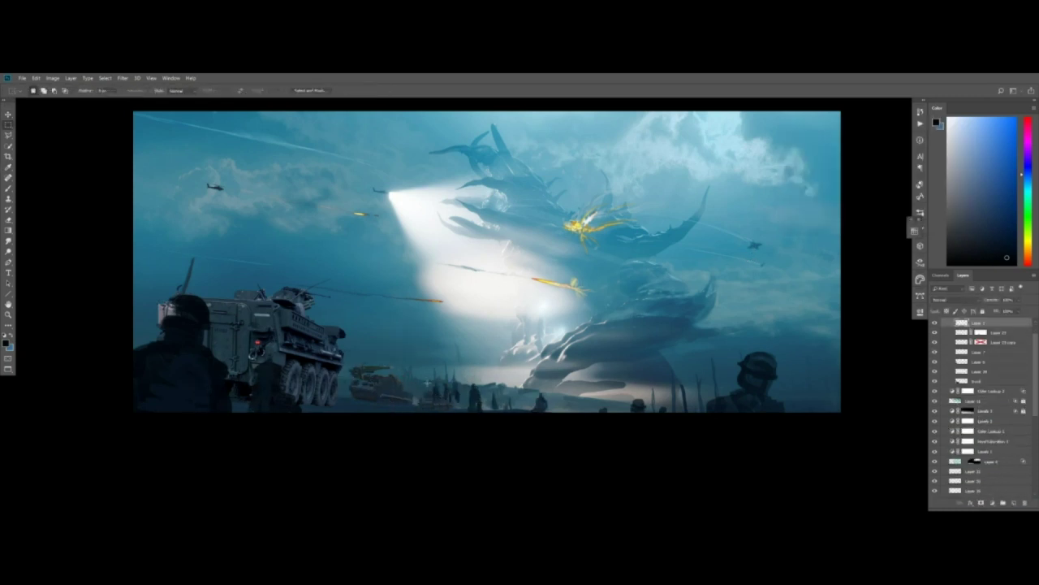
{"action": "key", "text": "ctrl+z"}
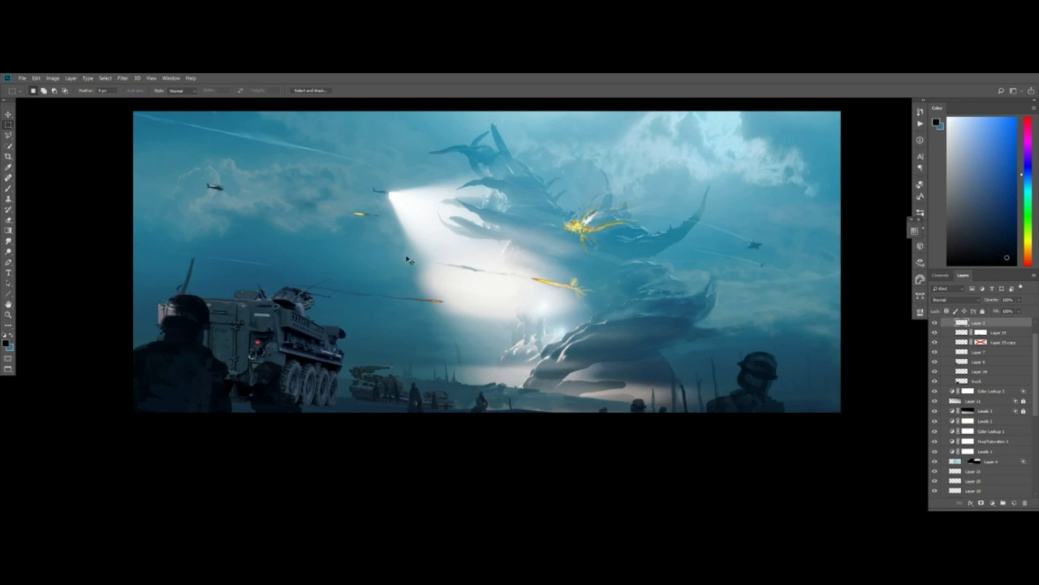
Paste the smoky battlefield photo into the vehicle asset page and fill over the photo's lower-right corner
{"action": "key", "text": "ctrl+Tab"}
{"action": "key", "text": "ctrl+Tab"}
{"action": "key", "text": "ctrl+minus"}
{"action": "key", "text": "ctrl+v"}
{"action": "left_click_drag", "start_coordinate": [521, 277], "coordinate": [398, 262], "text": "ctrl"}
{"action": "left_click_drag", "start_coordinate": [548, 384], "coordinate": [566, 395]}
{"action": "key", "text": "shift+F5"}
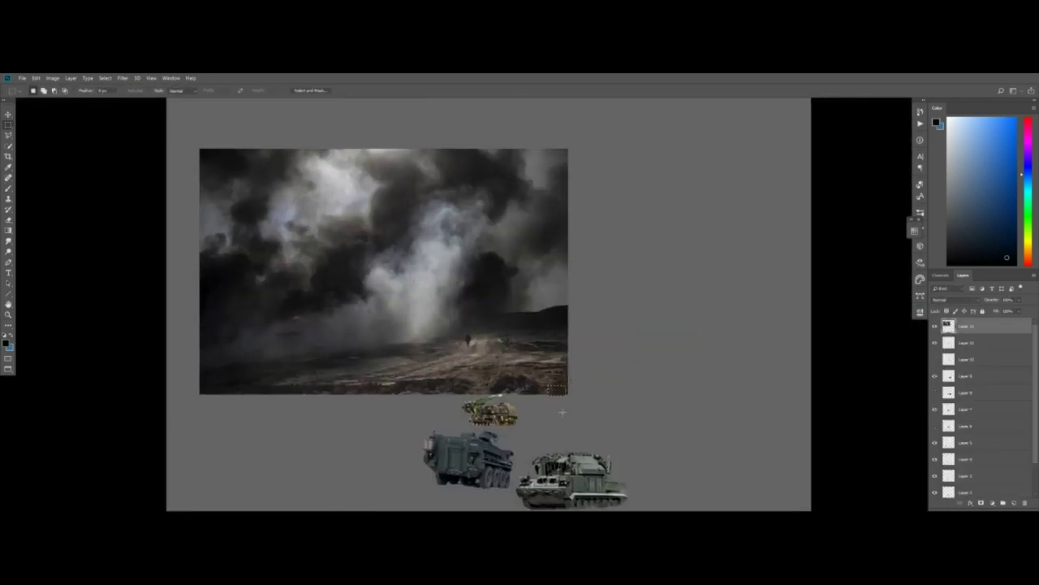
{"action": "key", "text": "shift+F5"}
Copy the ground strip of the smoky photo into the battle painting and place it beneath the vehicle layers along the lower edge
{"action": "mouse_move", "coordinate": [186, 309]}
{"action": "left_mouse_down"}
{"action": "mouse_move", "coordinate": [432, 371]}
{"action": "mouse_move", "coordinate": [619, 397]}
{"action": "left_mouse_up"}
{"action": "key", "text": "ctrl+c"}
{"action": "key", "text": "ctrl+Tab"}
{"action": "key", "text": "ctrl+v"}
{"action": "left_click_drag", "start_coordinate": [532, 284], "coordinate": [514, 339], "text": "ctrl"}
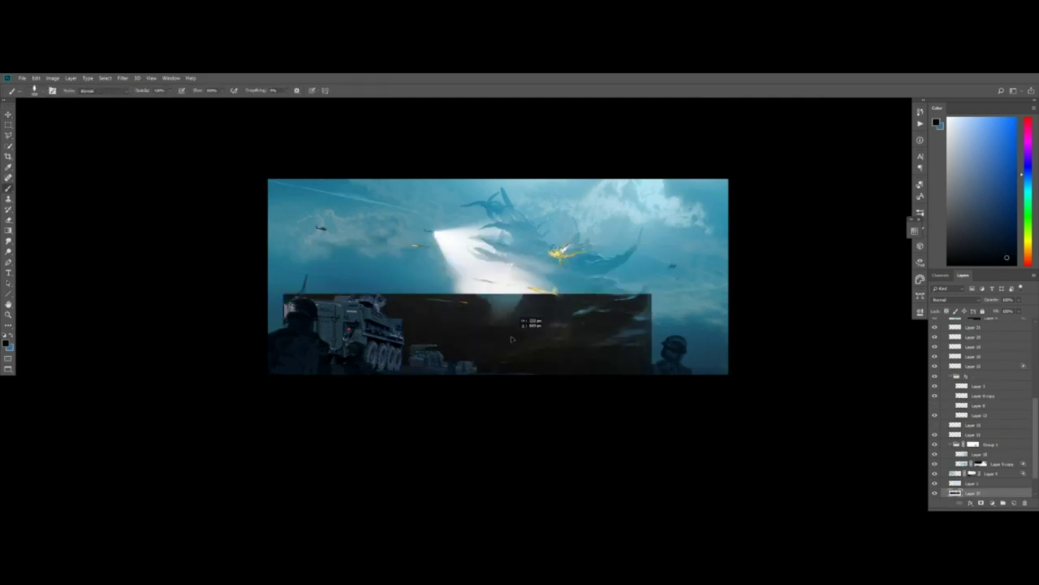
{"action": "left_click_drag", "start_coordinate": [430, 339], "coordinate": [434, 349]}
{"action": "key", "text": "ctrl+v"}
{"action": "left_click_drag", "start_coordinate": [988, 384], "coordinate": [988, 396]}
{"action": "left_click_drag", "start_coordinate": [569, 287], "coordinate": [510, 369], "text": "ctrl"}
Flip the pasted ground strip horizontally, then resize and tilt it across the foreground behind the vehicles
{"action": "key", "text": "ctrl+t"}
{"action": "right_click", "coordinate": [499, 346]}
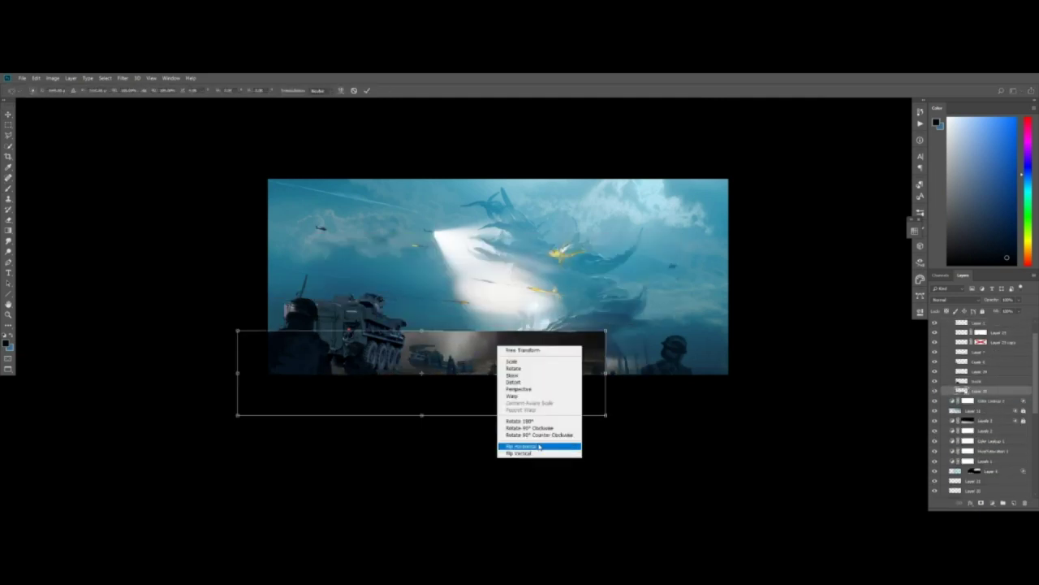
{"action": "left_click", "coordinate": [538, 446]}
{"action": "left_click_drag", "start_coordinate": [606, 329], "coordinate": [527, 349], "text": "alt+shift"}
{"action": "left_click_drag", "start_coordinate": [508, 374], "coordinate": [548, 376]}
{"action": "left_click_drag", "start_coordinate": [466, 369], "coordinate": [520, 369], "text": "ctrl"}
{"action": "left_click_drag", "start_coordinate": [610, 375], "coordinate": [784, 390]}
{"action": "key", "text": "Return"}
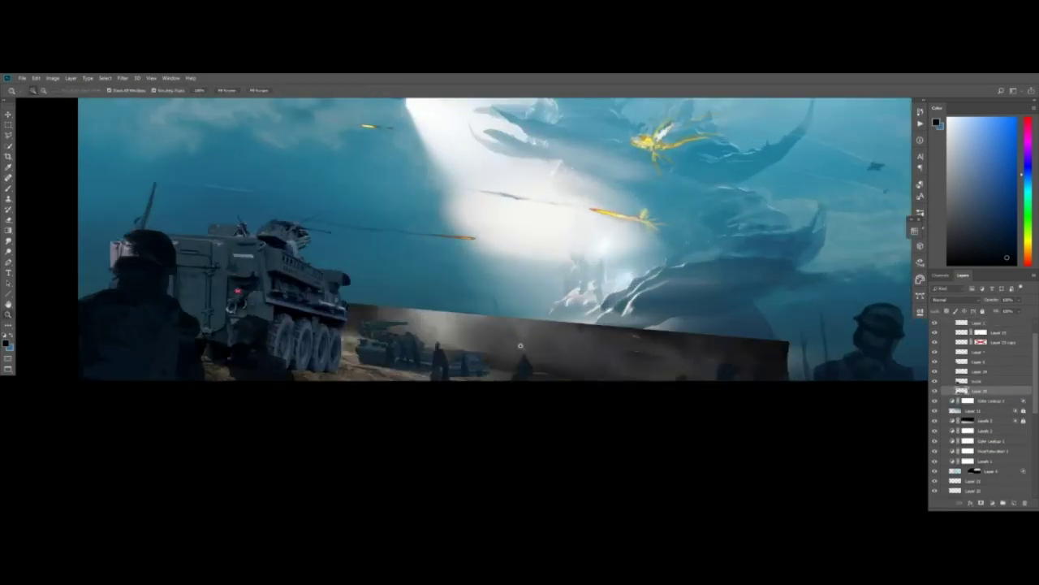
Paste a merged copy of the ground strip, hide the original, and apply Match Color with the painting's document as source
{"action": "left_click_drag", "start_coordinate": [570, 352], "coordinate": [609, 370], "text": "ctrl"}
{"action": "left_click", "coordinate": [962, 391], "text": "ctrl"}
{"action": "key", "text": "ctrl+shift+c"}
{"action": "key", "text": "ctrl+v"}
{"action": "left_click", "coordinate": [935, 391]}
{"action": "left_click", "coordinate": [979, 400]}
{"action": "left_click", "coordinate": [53, 78]}
{"action": "left_click", "coordinate": [871, 267]}
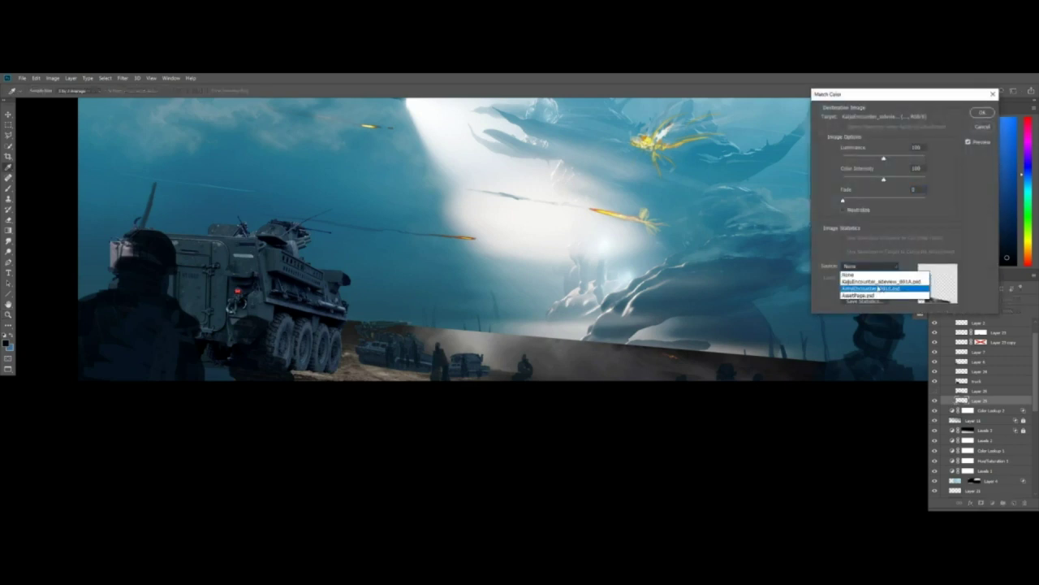
{"action": "left_click", "coordinate": [877, 289]}
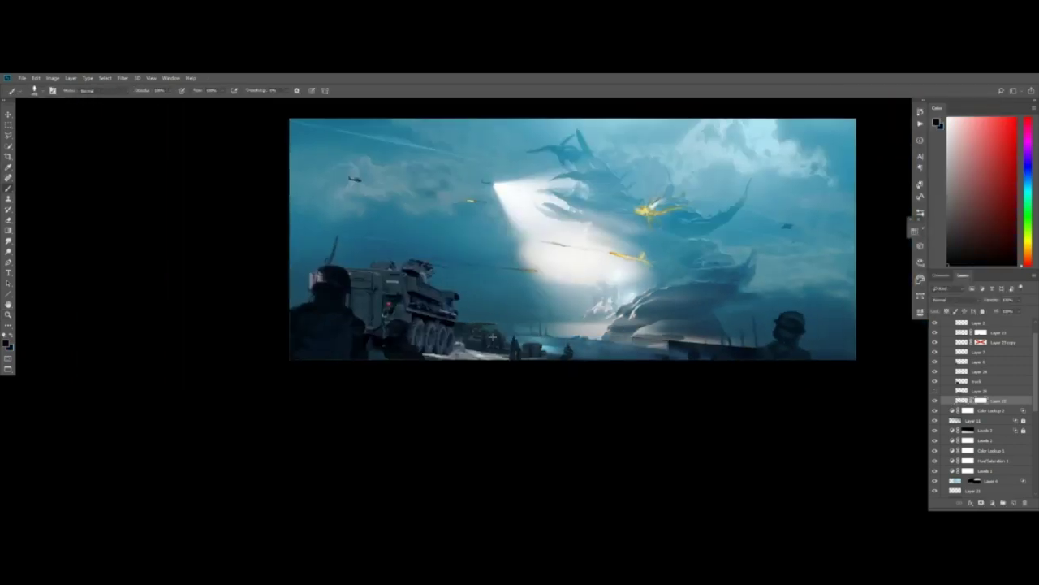
Mask the ground strip's hard upper edge, then flip it horizontally and refit it along the foreground
{"action": "left_click_drag", "start_coordinate": [743, 349], "coordinate": [536, 344]}
{"action": "key", "text": "ctrl+t"}
{"action": "right_click", "coordinate": [721, 338]}
{"action": "left_click", "coordinate": [746, 438]}
{"action": "left_click_drag", "start_coordinate": [765, 349], "coordinate": [755, 404]}
{"action": "left_click_drag", "start_coordinate": [714, 374], "coordinate": [648, 365]}
{"action": "mouse_move", "coordinate": [721, 364]}
{"action": "left_mouse_down"}
{"action": "mouse_move", "coordinate": [722, 354]}
{"action": "mouse_move", "coordinate": [617, 345]}
{"action": "mouse_move", "coordinate": [729, 351]}
{"action": "left_mouse_up"}
{"action": "key", "text": "Return"}
Fine-tune the flipped ground strip's placement along the painting's lower edge
{"action": "scroll", "coordinate": [620, 342], "scroll_direction": "up", "scroll_amount": 2, "text": "alt"}
{"action": "key", "text": "ctrl+t"}
{"action": "key", "text": "Return"}
{"action": "left_click_drag", "start_coordinate": [659, 381], "coordinate": [658, 388], "text": "ctrl"}
{"action": "key", "text": "ctrl+t"}
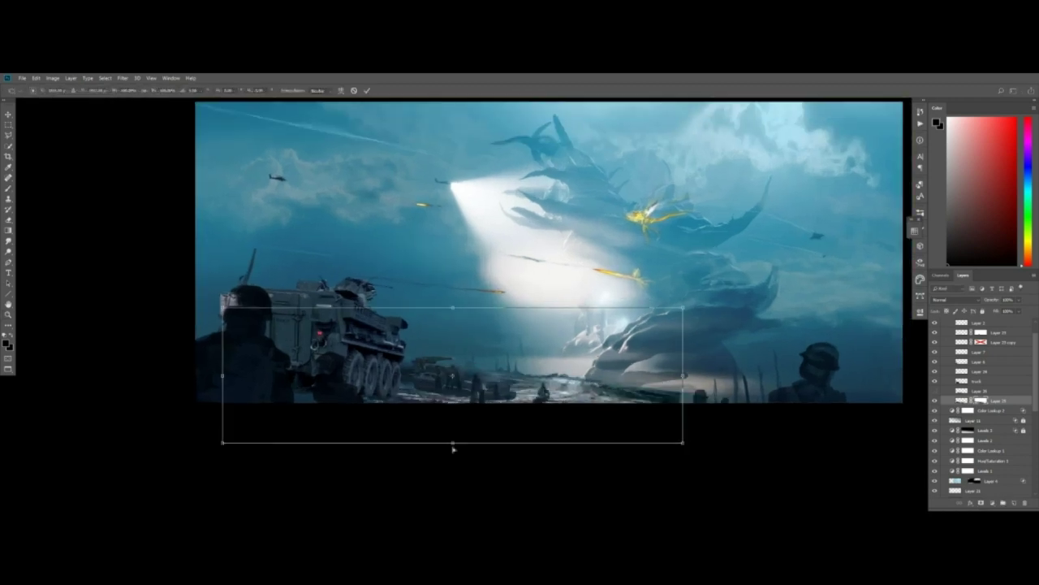
{"action": "key", "text": "Return"}
Check the ground strip in greyscale and adjust its tonal values with Levels
{"action": "key", "text": "ctrl+l"}
{"action": "key", "text": "Escape"}
{"action": "key", "text": "ctrl+y"}
{"action": "key", "text": "ctrl+l"}
{"action": "left_click_drag", "start_coordinate": [967, 410], "coordinate": [929, 377]}
{"action": "key", "text": "Escape"}
{"action": "left_click", "coordinate": [955, 401]}
{"action": "key", "text": "ctrl+l"}
{"action": "key", "text": "Return"}
Stretch the ground strip farther right so it reaches behind the foreground soldier
{"action": "left_click_drag", "start_coordinate": [686, 403], "coordinate": [677, 443]}
{"action": "key", "text": "ctrl+t"}
{"action": "left_click_drag", "start_coordinate": [743, 451], "coordinate": [859, 447]}
{"action": "key", "text": "Return"}
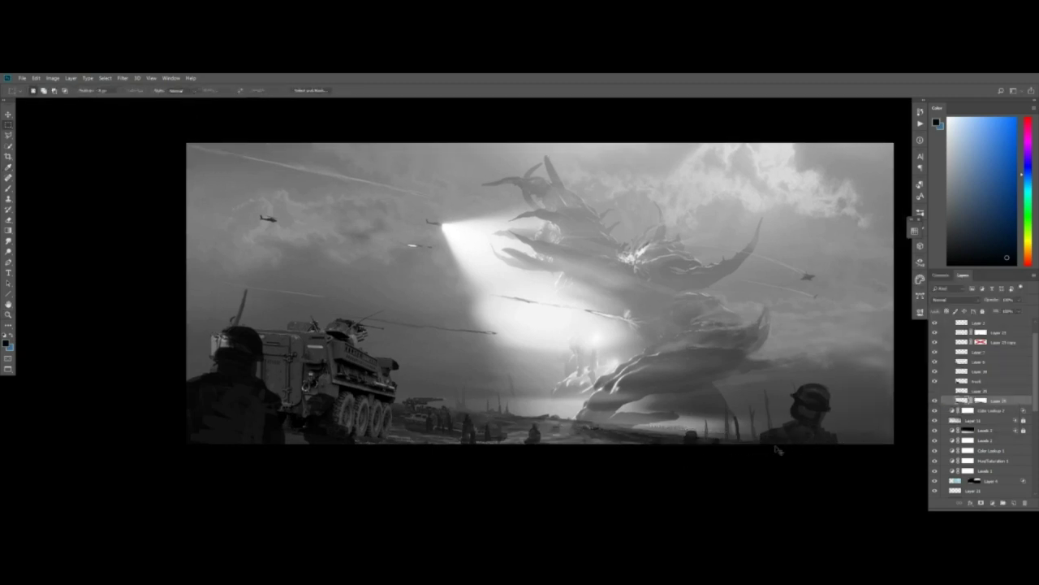
Transform the distant vehicle beside the large armoured truck and shift it slightly to the right
{"action": "key", "text": "v"}
{"action": "left_click", "coordinate": [431, 423], "text": "ctrl"}
{"action": "left_click", "coordinate": [431, 410], "text": "ctrl"}
{"action": "key", "text": "ctrl+t"}
{"action": "left_click_drag", "start_coordinate": [435, 418], "coordinate": [449, 417]}
{"action": "key", "text": "Return"}
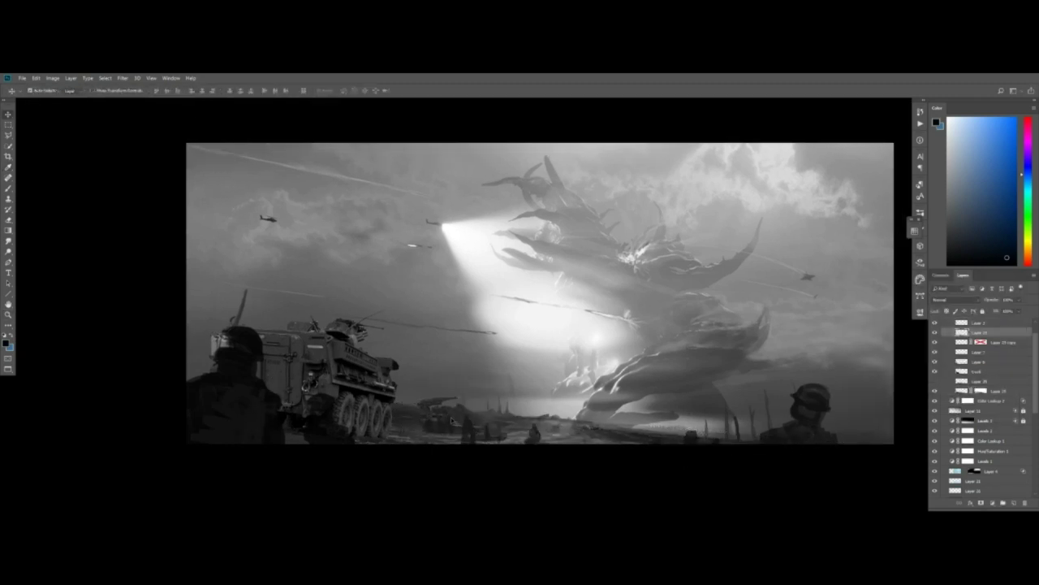
Nudge the midground soldiers and the distant vehicle farther right to space them out
{"action": "left_click_drag", "start_coordinate": [534, 434], "coordinate": [540, 437], "text": "ctrl"}
{"action": "left_click", "coordinate": [484, 434], "text": "ctrl"}
{"action": "left_click_drag", "start_coordinate": [456, 421], "coordinate": [470, 421], "text": "ctrl"}
Try moving the ground and the large armoured truck to new positions, and undo both moves
{"action": "left_click_drag", "start_coordinate": [524, 422], "coordinate": [538, 417], "text": "ctrl"}
{"action": "key", "text": "ctrl+z"}
{"action": "mouse_move", "coordinate": [345, 381]}
{"action": "left_mouse_down", "text": "ctrl"}
{"action": "mouse_move", "coordinate": [358, 374]}
{"action": "mouse_move", "coordinate": [586, 423]}
{"action": "mouse_move", "coordinate": [898, 396]}
{"action": "mouse_move", "coordinate": [887, 388]}
{"action": "left_mouse_up", "text": "ctrl"}
{"action": "key", "text": "ctrl+z"}
Return to the colour view and shift the ground strip's midtones toward cyan, green and blue with Color Balance
{"action": "key", "text": "ctrl+y"}
{"action": "left_click", "coordinate": [422, 414], "text": "ctrl"}
{"action": "key", "text": "l"}
{"action": "key", "text": "ctrl+b"}
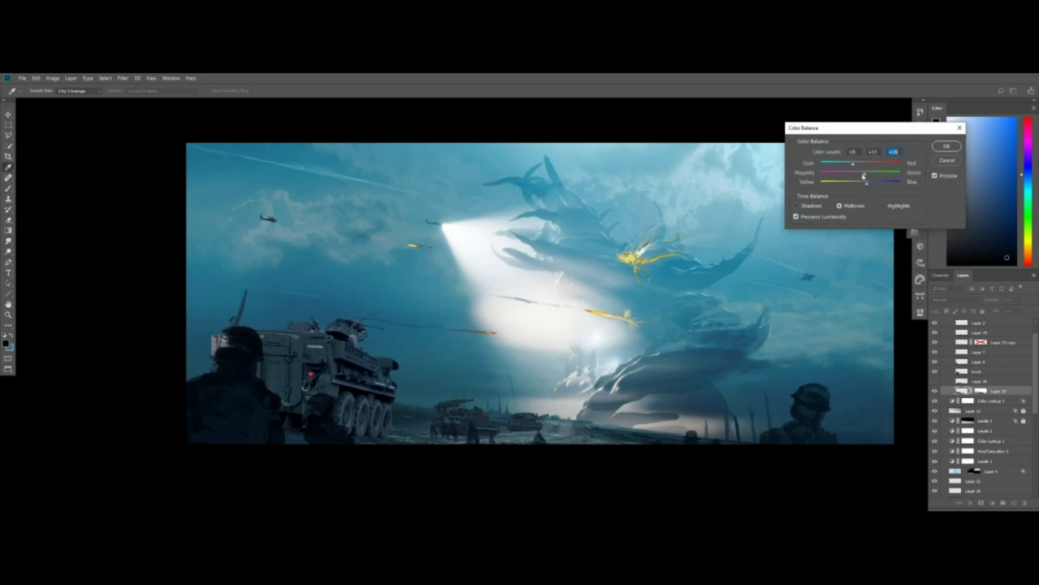
{"action": "key", "text": "Return"}
Flip the canvas horizontally and nudge the small distant vehicle near the creature's base
{"action": "key", "text": "F2"}
{"action": "key", "text": "v"}
{"action": "left_click_drag", "start_coordinate": [539, 416], "coordinate": [536, 411], "text": "ctrl"}
{"action": "left_click", "coordinate": [936, 494]}
{"action": "left_click", "coordinate": [542, 439], "text": "ctrl"}
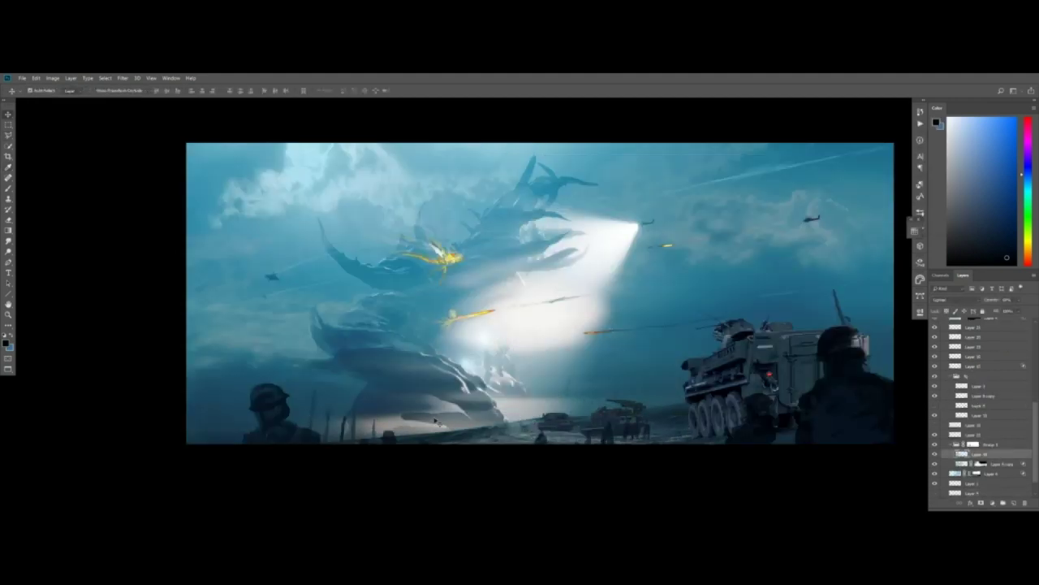
Select the layer of the distant background behind the vehicles and sample a light hazy blue there for the Brush
{"action": "left_click", "coordinate": [589, 400], "text": "ctrl"}
{"action": "key", "text": "b"}
{"action": "right_click_drag", "start_coordinate": [590, 400], "coordinate": [593, 398], "text": "alt"}
{"action": "key", "text": "l"}
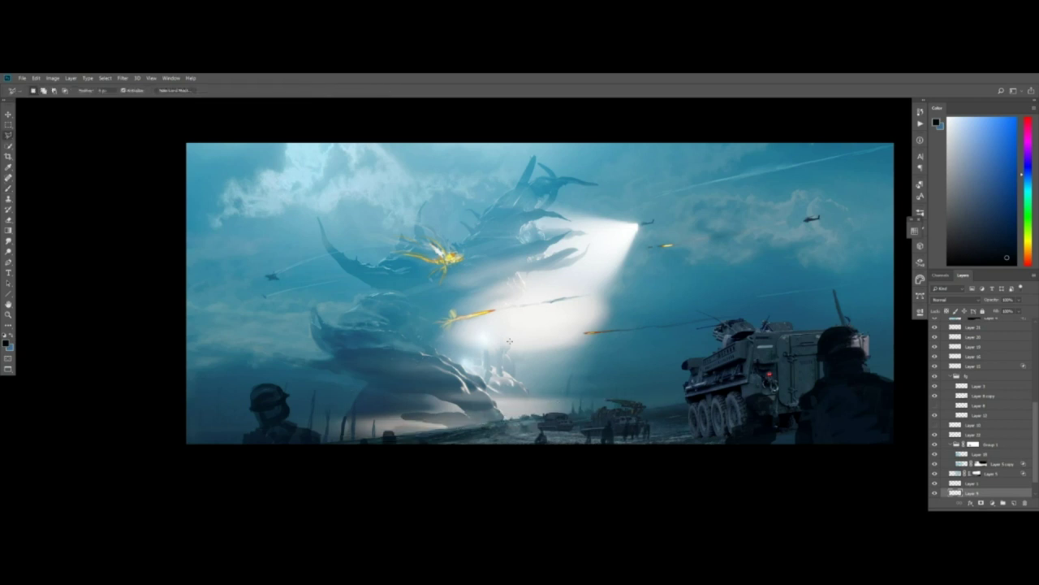
{"action": "key", "text": "b"}
{"action": "right_click_drag", "start_coordinate": [536, 417], "coordinate": [539, 416], "text": "alt"}
{"action": "left_click", "coordinate": [539, 415], "text": "alt"}
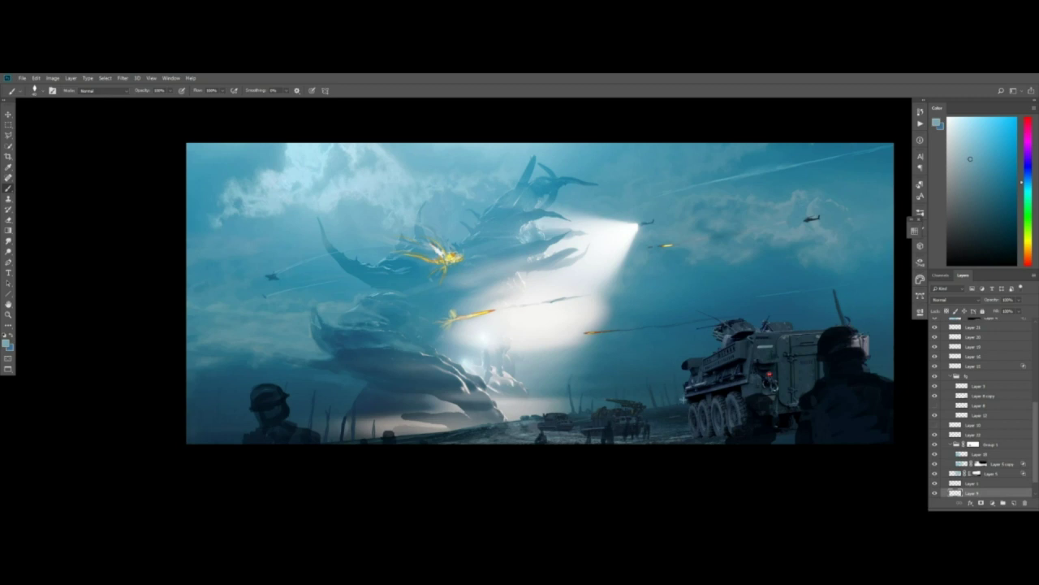
Rotate the large armoured truck slightly counterclockwise and reposition it farther left beside the foreground soldier
{"action": "left_click_drag", "start_coordinate": [752, 332], "coordinate": [761, 334], "text": "ctrl"}
{"action": "key", "text": "ctrl+t"}
{"action": "left_click_drag", "start_coordinate": [876, 353], "coordinate": [891, 284]}
{"action": "key", "text": "Return"}
{"action": "mouse_move", "coordinate": [760, 405]}
{"action": "left_mouse_down", "text": "ctrl"}
{"action": "mouse_move", "coordinate": [743, 333]}
{"action": "mouse_move", "coordinate": [753, 420]}
{"action": "mouse_move", "coordinate": [766, 418]}
{"action": "left_mouse_up", "text": "ctrl"}
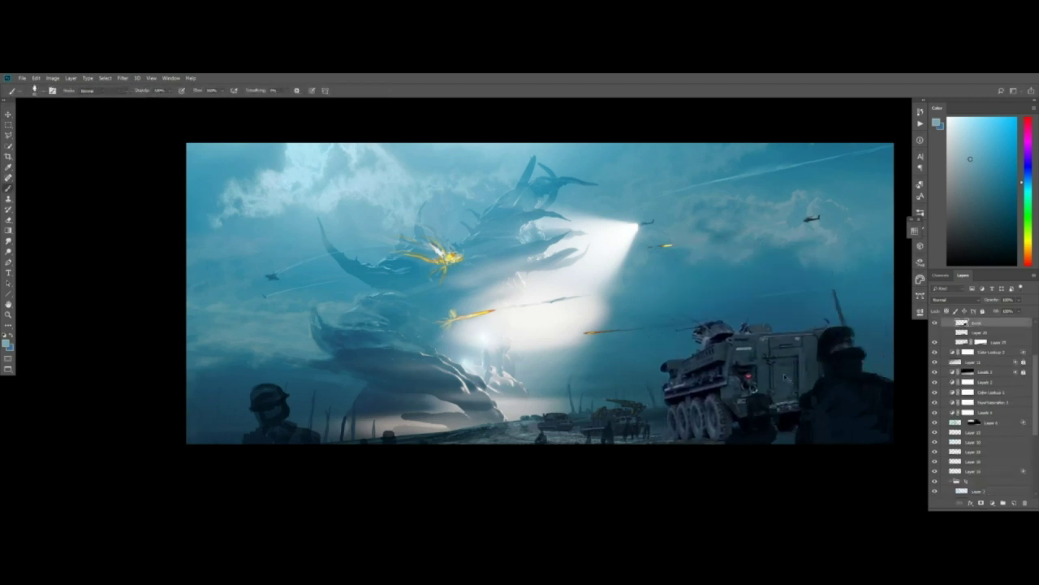
Give Group 1 in the layer stack a blue colour label and lock it
{"action": "key", "text": "v"}
{"action": "left_click", "coordinate": [562, 302]}
{"action": "right_click", "coordinate": [933, 474]}
{"action": "left_click", "coordinate": [948, 457]}
{"action": "left_click", "coordinate": [983, 311]}
Give the masked layer directly below Group 1 a blue colour label and lock it
{"action": "left_click", "coordinate": [567, 300]}
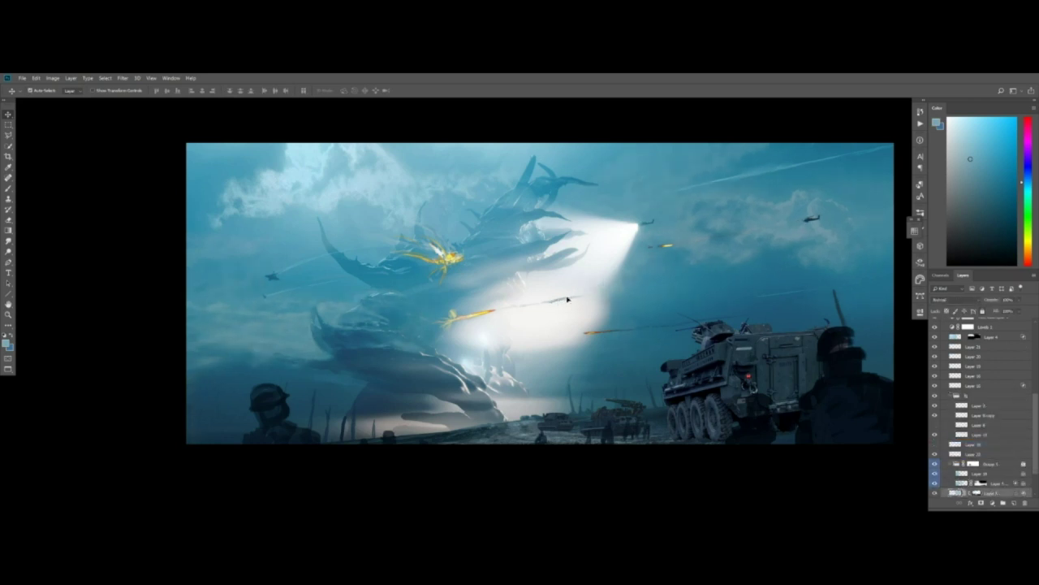
{"action": "left_click_drag", "start_coordinate": [1035, 443], "coordinate": [1035, 453]}
{"action": "right_click", "coordinate": [934, 473]}
{"action": "left_click", "coordinate": [958, 455]}
{"action": "left_click", "coordinate": [934, 471]}
{"action": "left_click", "coordinate": [935, 471]}
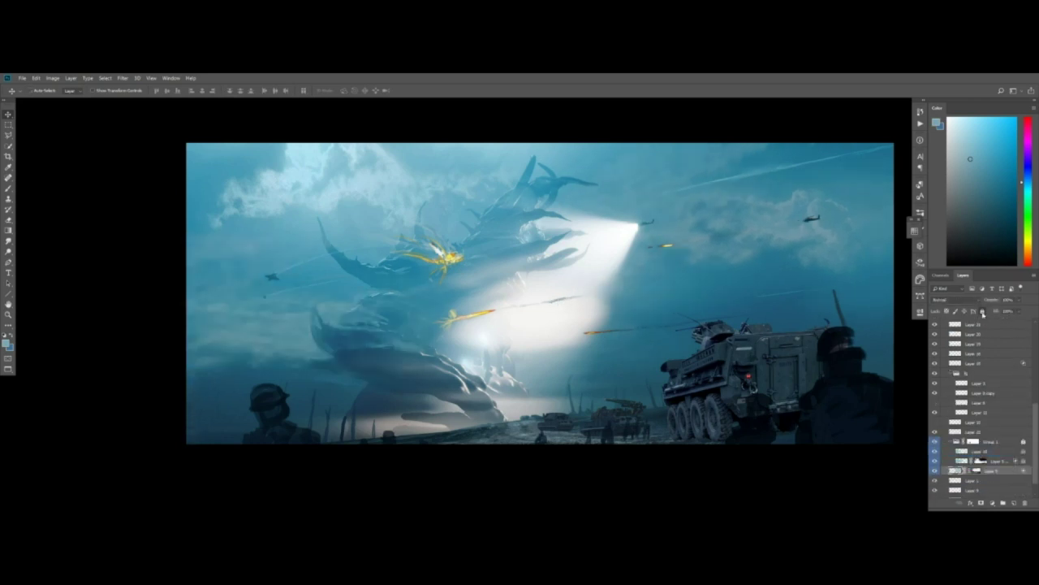
{"action": "left_click", "coordinate": [984, 311]}
Give Layer 1, below the blue-labelled background layers, a red colour label
{"action": "left_click", "coordinate": [567, 300]}
{"action": "right_click", "coordinate": [935, 481]}
{"action": "left_click", "coordinate": [958, 432]}
{"action": "left_click_drag", "start_coordinate": [977, 490], "coordinate": [979, 334]}
{"action": "scroll", "coordinate": [999, 406], "scroll_direction": "down", "scroll_amount": 5}
{"action": "key", "text": "ctrl+z"}
{"action": "key", "text": "ctrl+z"}
{"action": "key", "text": "ctrl+z"}
{"action": "key", "text": "ctrl+z"}
{"action": "key", "text": "ctrl+z"}
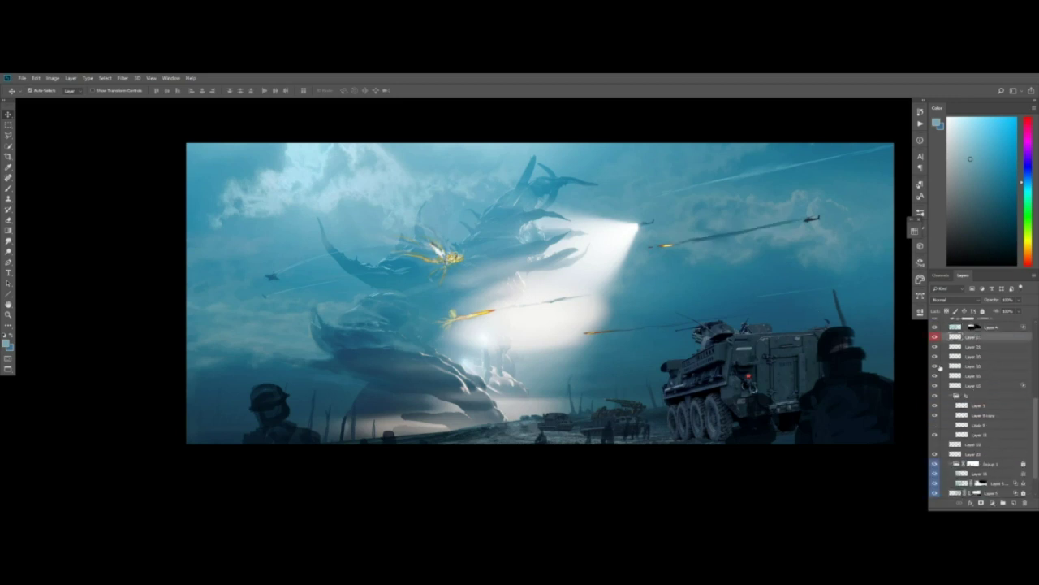
Shift the clouds of the masked Layer 4 slightly to the right and lock the layer
{"action": "left_click", "coordinate": [990, 328]}
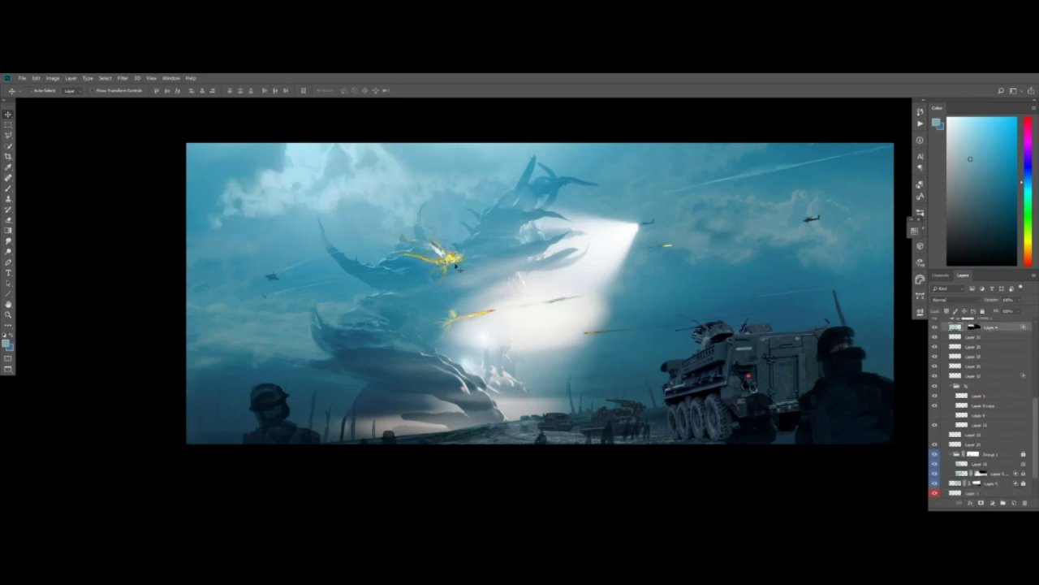
{"action": "left_click_drag", "start_coordinate": [473, 272], "coordinate": [493, 269]}
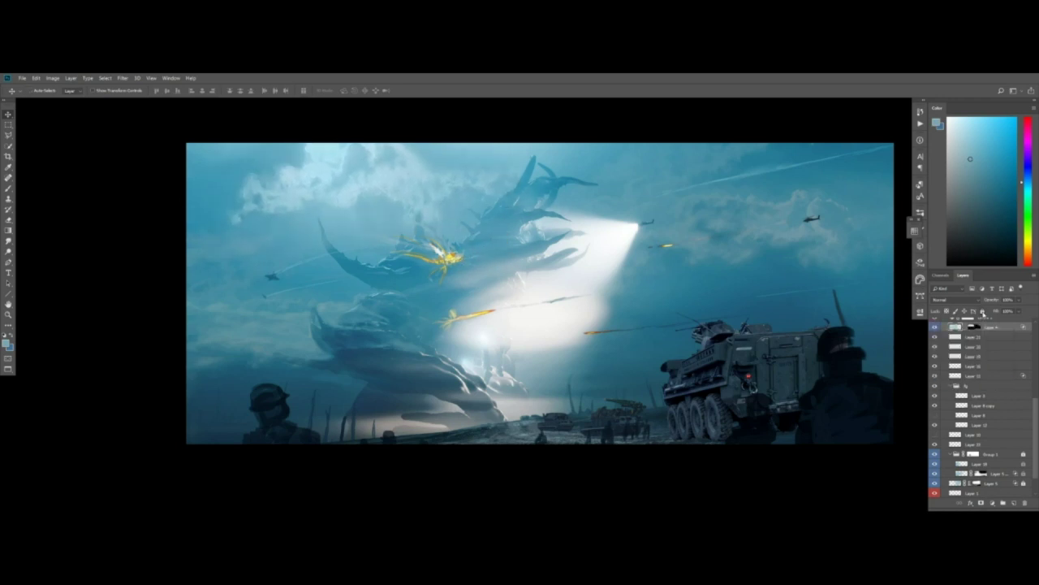
{"action": "left_click", "coordinate": [982, 311]}
{"action": "left_click_drag", "start_coordinate": [989, 327], "coordinate": [975, 449]}
{"action": "left_click", "coordinate": [956, 446]}
{"action": "left_click_drag", "start_coordinate": [466, 259], "coordinate": [513, 255], "text": "ctrl"}
{"action": "key", "text": "ctrl+z"}
Move Layer 4 down the stack to just above Group 1 and label it blue
{"action": "left_click_drag", "start_coordinate": [988, 329], "coordinate": [991, 438]}
{"action": "right_click", "coordinate": [935, 434]}
{"action": "left_click", "coordinate": [951, 415]}
Give the paint layer directly below the Levels 1 adjustment a yellow colour label and check its contents
{"action": "left_click", "coordinate": [965, 326]}
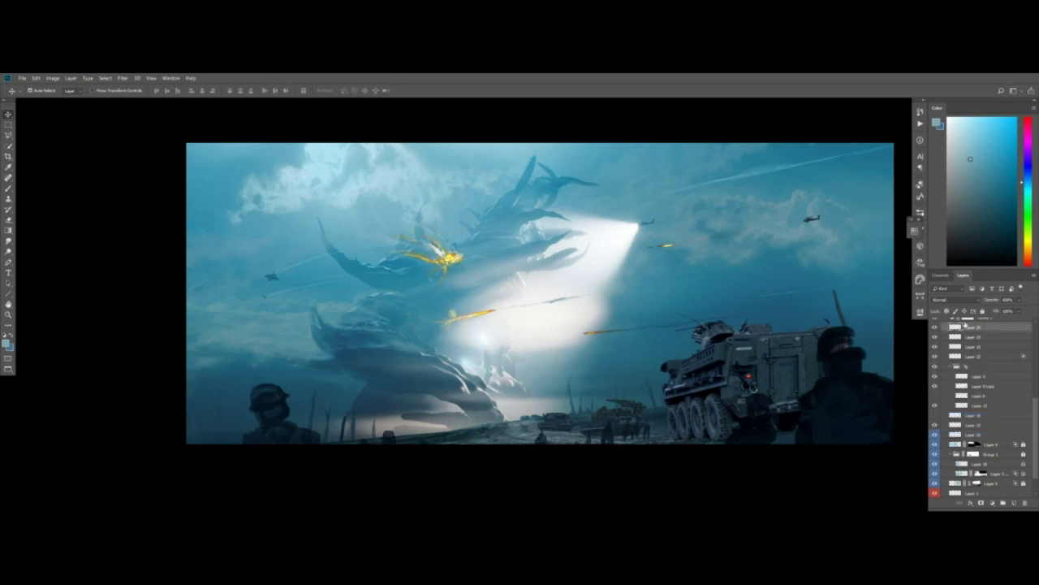
{"action": "scroll", "coordinate": [988, 373], "scroll_direction": "up", "scroll_amount": 3}
{"action": "right_click", "coordinate": [935, 392]}
{"action": "left_click", "coordinate": [955, 435]}
{"action": "left_click", "coordinate": [935, 392]}
{"action": "left_click", "coordinate": [935, 392]}
Lasso the missiles and smoke trails in the sky and cut them in place onto a new layer
{"action": "key", "text": "l"}
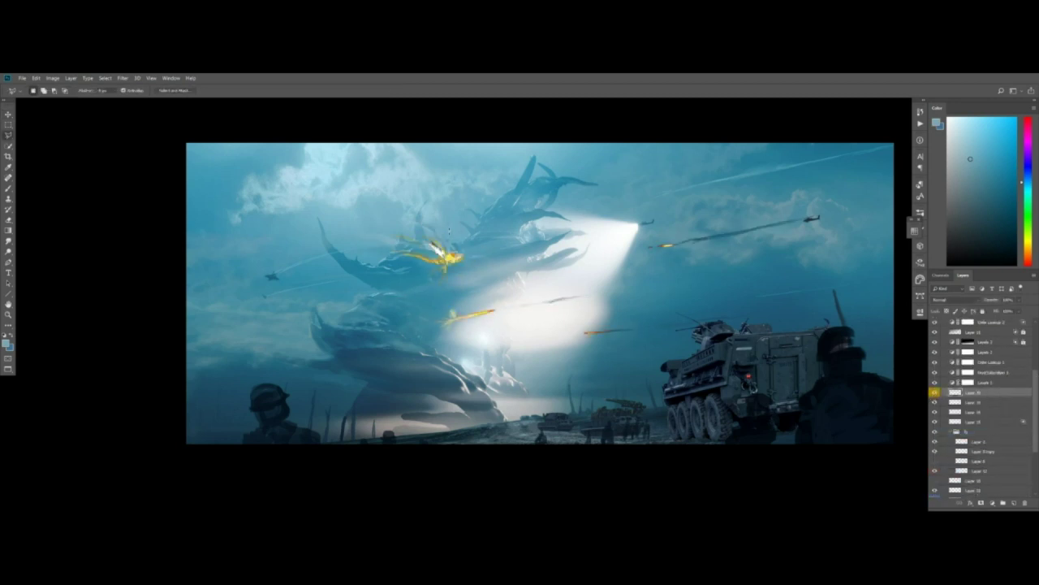
{"action": "left_click", "coordinate": [436, 224]}
{"action": "left_click", "coordinate": [372, 221]}
{"action": "left_click", "coordinate": [580, 355]}
{"action": "left_click", "coordinate": [911, 292]}
{"action": "double_click", "coordinate": [831, 202]}
{"action": "key", "text": "ctrl+x"}
{"action": "key", "text": "ctrl+shift+v"}
Label the newly cut layer yellow and clear the colour label of the layer below it
{"action": "right_click", "coordinate": [935, 393]}
{"action": "left_click", "coordinate": [951, 436]}
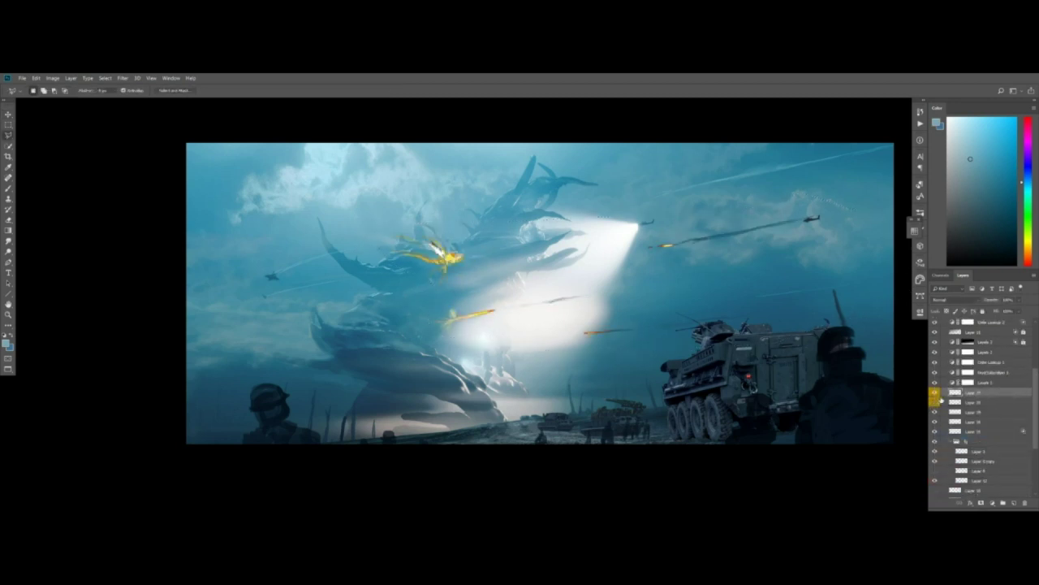
{"action": "right_click", "coordinate": [935, 402]}
{"action": "left_click", "coordinate": [946, 424]}
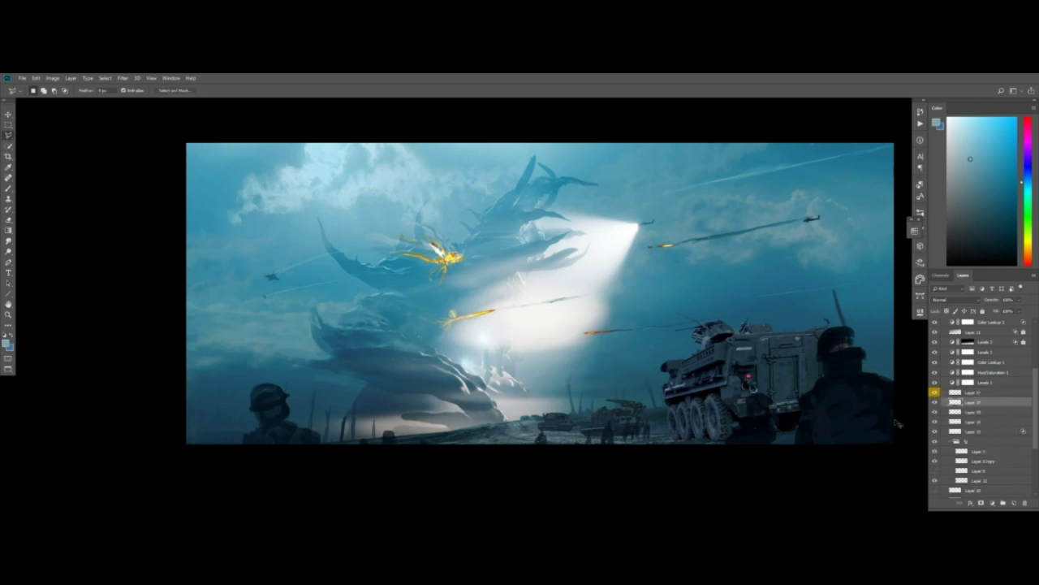
Collapse the layer group and paste the storm cloud picture on a new layer above it
{"action": "key", "text": "v"}
{"action": "left_click", "coordinate": [470, 358], "text": "ctrl"}
{"action": "left_click", "coordinate": [966, 441]}
{"action": "left_click", "coordinate": [951, 440]}
{"action": "key", "text": "ctrl+v"}
{"action": "key", "text": "b"}
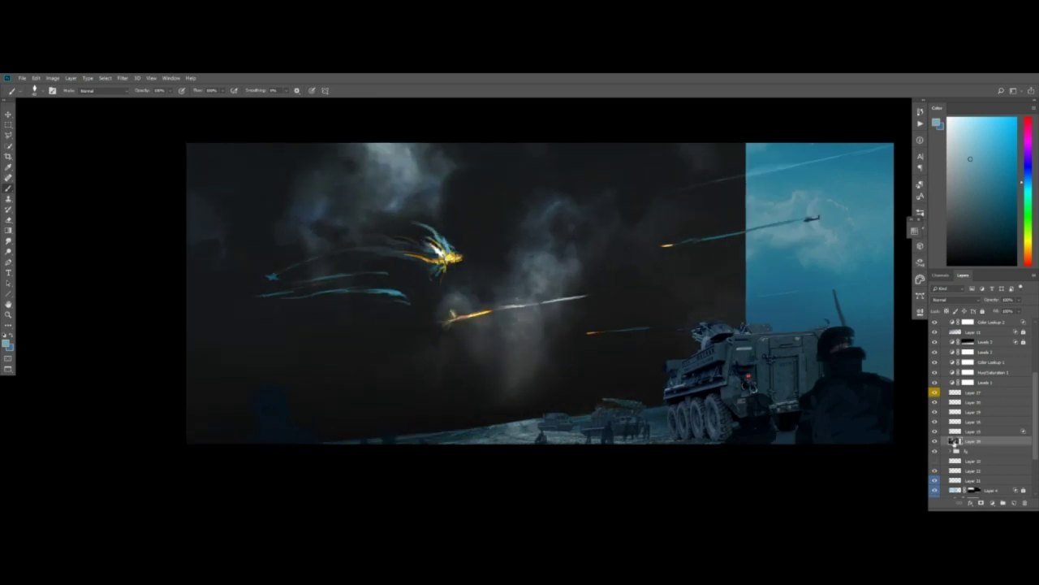
Adjust the storm cloud layer's style settings and merge the layer with a new blank layer
{"action": "double_click", "coordinate": [955, 443]}
{"action": "left_click_drag", "start_coordinate": [830, 248], "coordinate": [829, 249]}
{"action": "left_click_drag", "start_coordinate": [934, 248], "coordinate": [849, 251]}
{"action": "left_click", "coordinate": [1006, 124]}
{"action": "left_click", "coordinate": [1014, 503]}
{"action": "left_click", "coordinate": [988, 453], "text": "shift"}
{"action": "key", "text": "ctrl+e"}
Lighten the storm cloud layer's shadows with Levels by raising the black output level to 115
{"action": "key", "text": "ctrl+l"}
{"action": "left_click_drag", "start_coordinate": [864, 409], "coordinate": [905, 412]}
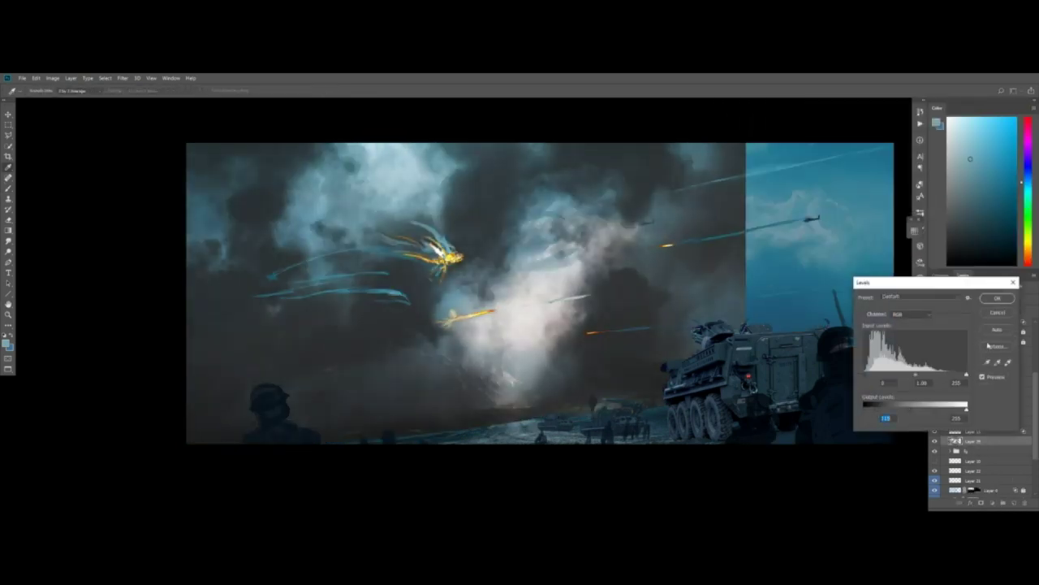
{"action": "left_click", "coordinate": [997, 298]}
Shift the storm cloud layer towards blue with Color Balance
{"action": "key", "text": "ctrl+b"}
{"action": "left_click_drag", "start_coordinate": [861, 183], "coordinate": [878, 183]}
{"action": "key", "text": "Return"}
{"action": "key", "text": "b"}
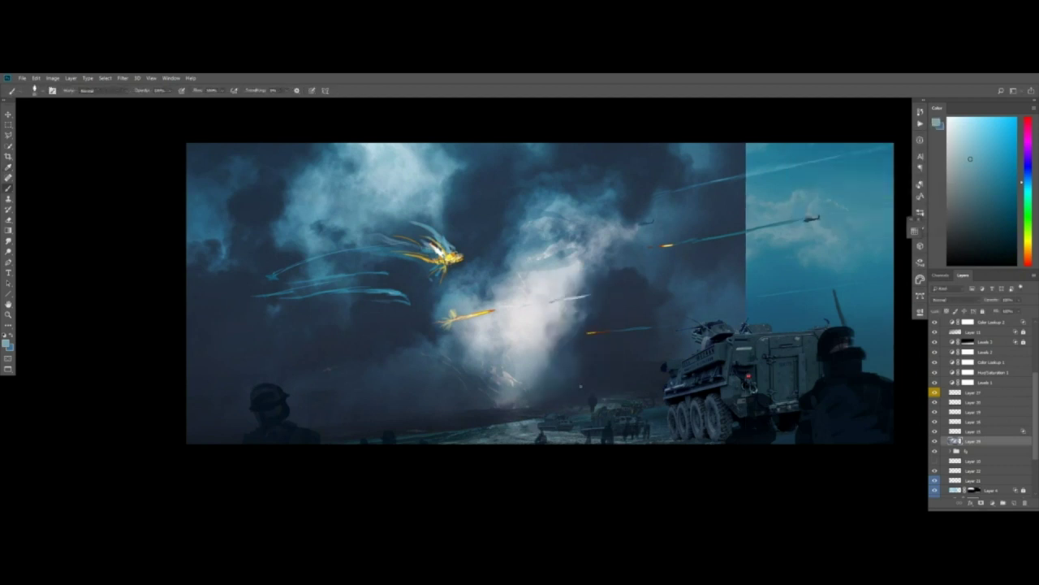
{"action": "key", "text": "l"}
{"action": "key", "text": "b"}
{"action": "left_click", "coordinate": [592, 411], "text": "alt"}
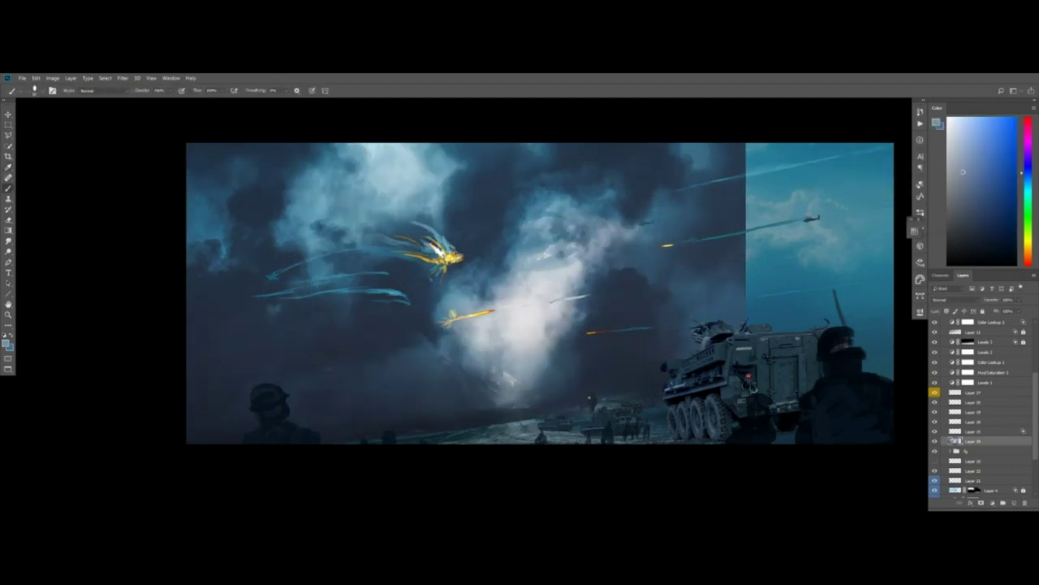
{"action": "left_click", "coordinate": [580, 410], "text": "alt"}
{"action": "left_click_drag", "start_coordinate": [578, 411], "coordinate": [601, 413], "text": "ctrl"}
{"action": "key", "text": "ctrl+z"}
Move the storm cloud layer up the stack to directly below the Levels 1 adjustment layer
{"action": "left_click", "coordinate": [971, 394]}
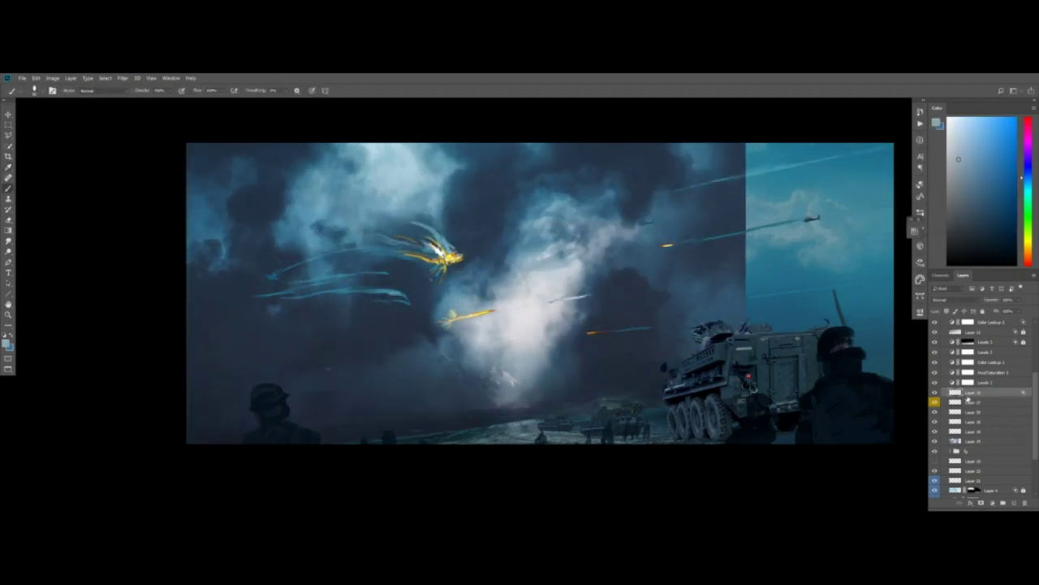
{"action": "key", "text": "v"}
{"action": "left_click", "coordinate": [934, 392]}
{"action": "left_click", "coordinate": [935, 392]}
{"action": "left_click_drag", "start_coordinate": [960, 441], "coordinate": [960, 388]}
{"action": "key", "text": "ctrl+t"}
{"action": "left_click_drag", "start_coordinate": [745, 297], "coordinate": [910, 297]}
{"action": "key", "text": "Escape"}
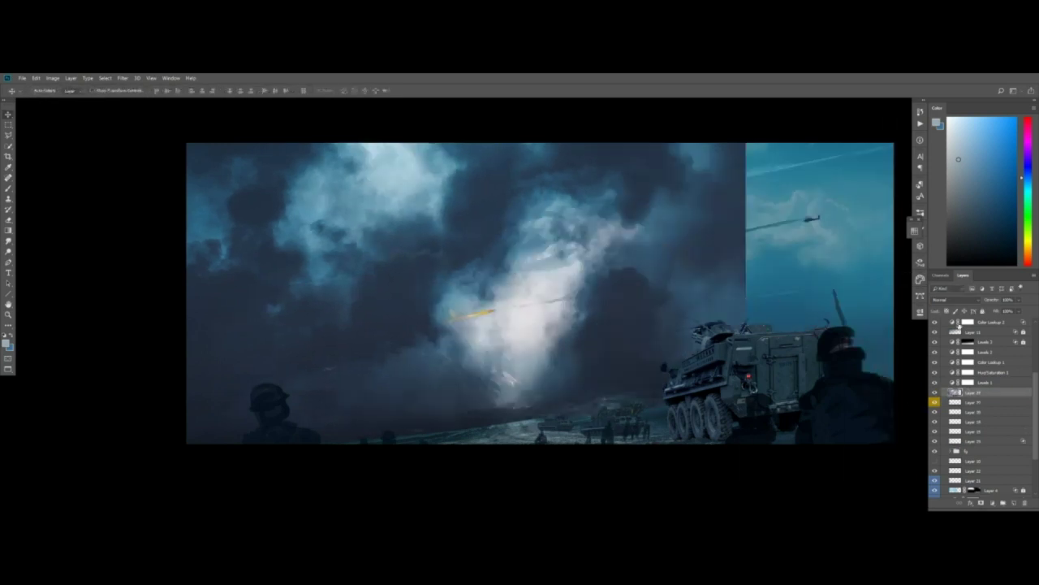
Try several blend modes on the storm cloud layer, including Darker Color and Soft Light, and return it to Normal
{"action": "left_click", "coordinate": [955, 300]}
{"action": "left_click", "coordinate": [938, 364]}
{"action": "left_click", "coordinate": [956, 300]}
{"action": "left_click", "coordinate": [948, 360]}
{"action": "left_click", "coordinate": [957, 299]}
{"action": "left_click", "coordinate": [952, 308]}
{"action": "left_click", "coordinate": [957, 300]}
{"action": "left_click", "coordinate": [955, 386]}
{"action": "left_click", "coordinate": [958, 300]}
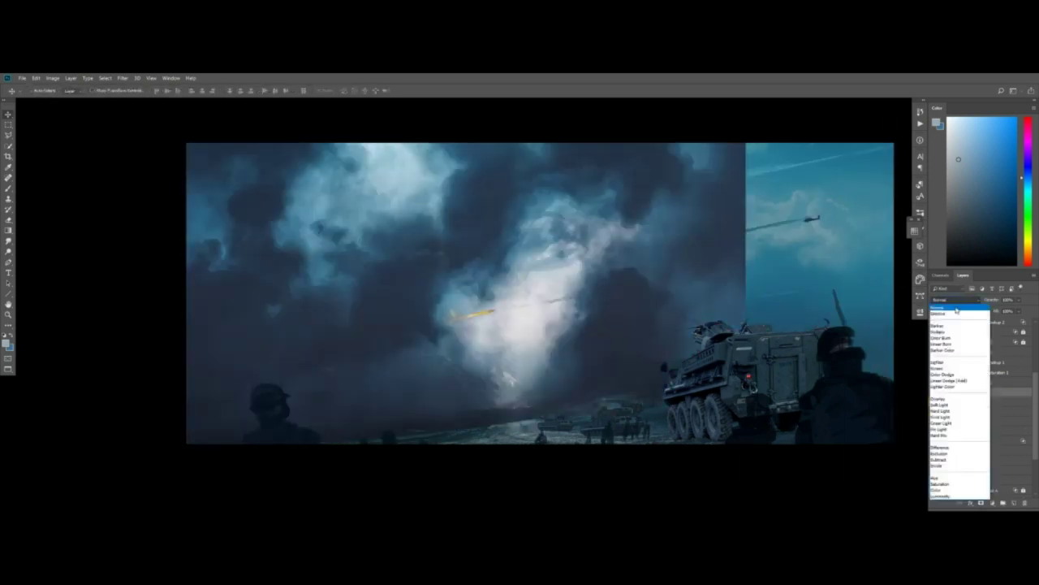
{"action": "left_click", "coordinate": [953, 324]}
{"action": "key", "text": "Down"}
{"action": "key", "text": "Down"}
{"action": "key", "text": "Down"}
{"action": "key", "text": "Down"}
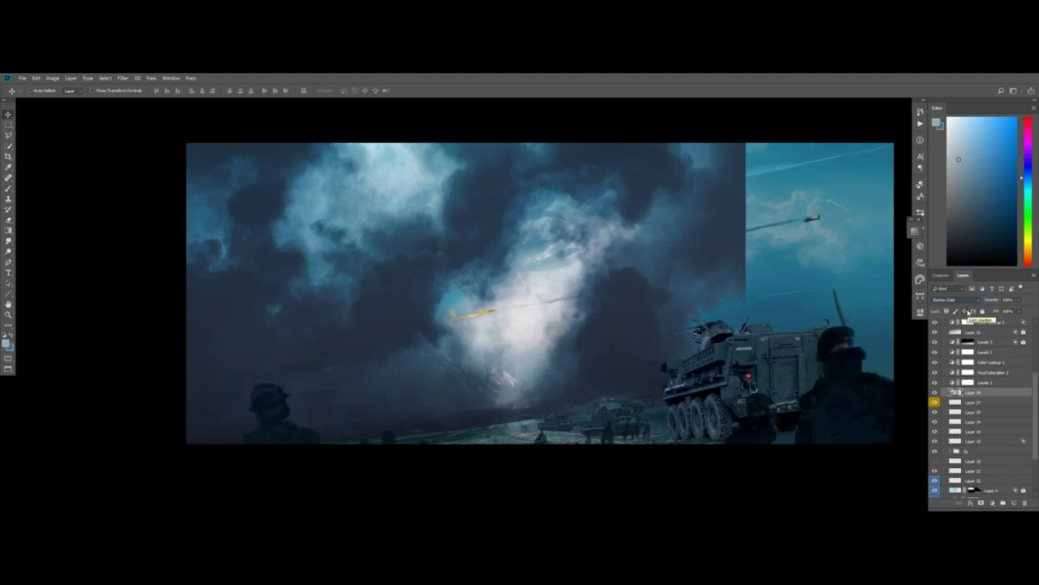
{"action": "scroll", "coordinate": [954, 300], "scroll_direction": "down", "scroll_amount": 7}
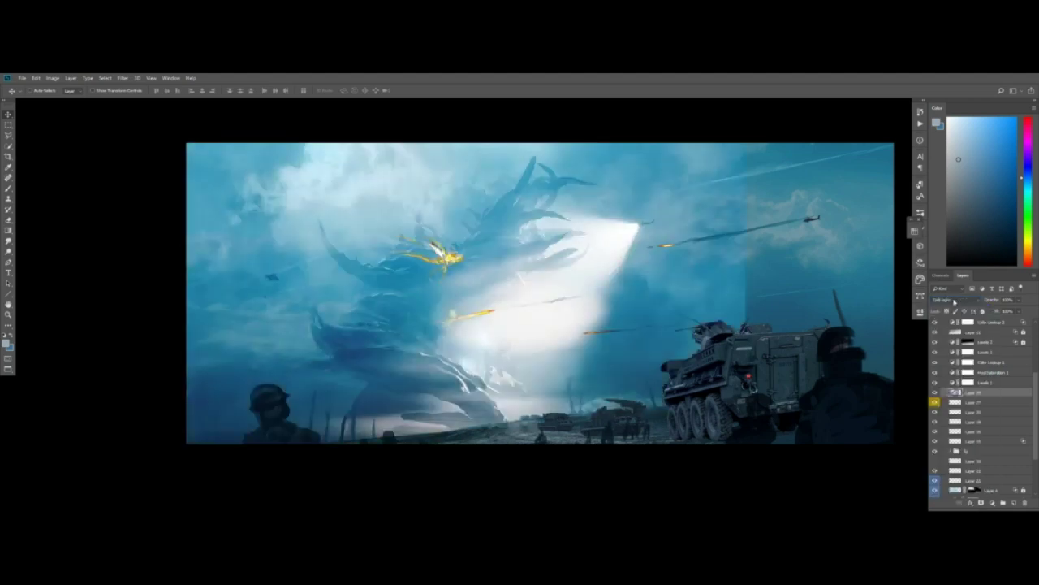
{"action": "scroll", "coordinate": [955, 300], "scroll_direction": "down", "scroll_amount": 8}
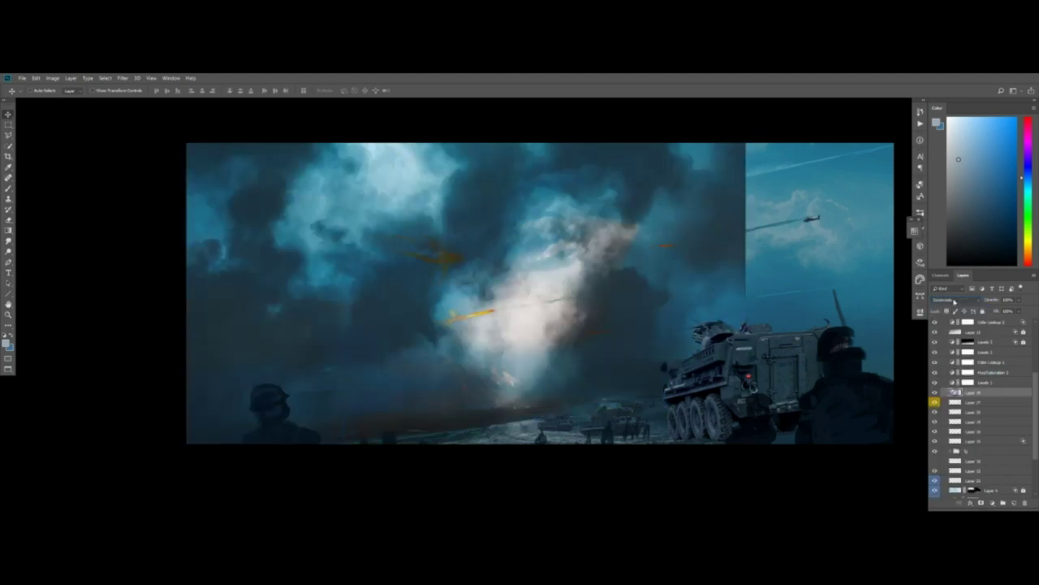
{"action": "scroll", "coordinate": [955, 302], "scroll_direction": "up", "scroll_amount": 1}
{"action": "scroll", "coordinate": [955, 302], "scroll_direction": "down", "scroll_amount": 1}
{"action": "left_click", "coordinate": [955, 301]}
{"action": "left_click", "coordinate": [956, 307]}
Lower the storm cloud layer's opacity, flip the layer horizontally and rotate it slightly
{"action": "left_click_drag", "start_coordinate": [992, 300], "coordinate": [984, 300]}
{"action": "key", "text": "ctrl+t"}
{"action": "right_click", "coordinate": [471, 259]}
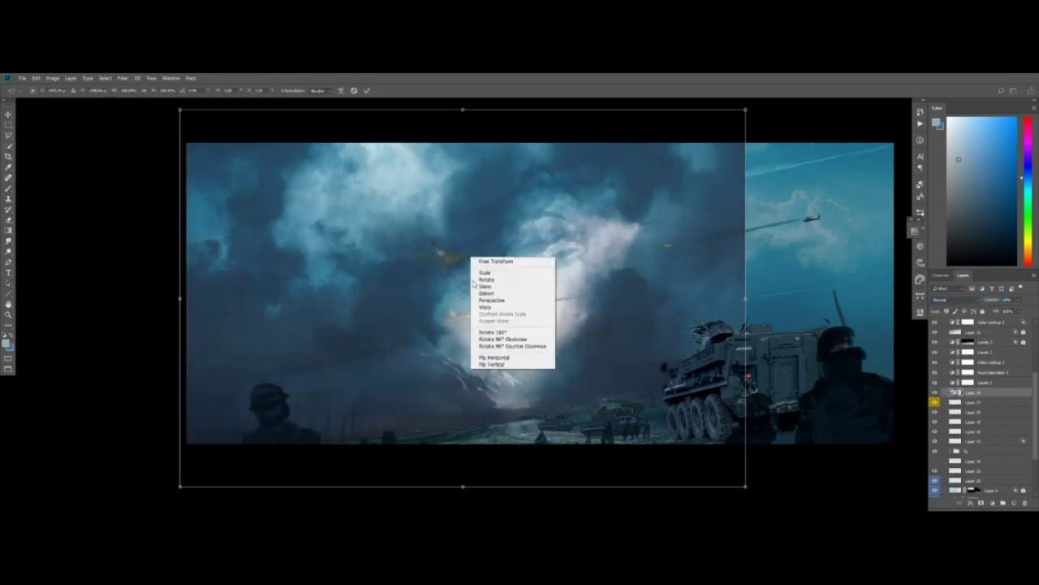
{"action": "left_click", "coordinate": [494, 357]}
{"action": "left_click_drag", "start_coordinate": [768, 309], "coordinate": [768, 296]}
{"action": "key", "text": "Return"}
Reposition the storm clouds and widen them to about the full width of the canvas
{"action": "mouse_move", "coordinate": [634, 304]}
{"action": "left_mouse_down"}
{"action": "mouse_move", "coordinate": [552, 303]}
{"action": "mouse_move", "coordinate": [649, 303]}
{"action": "mouse_move", "coordinate": [628, 302]}
{"action": "left_mouse_up"}
{"action": "key", "text": "ctrl+t"}
{"action": "left_click_drag", "start_coordinate": [750, 297], "coordinate": [900, 298]}
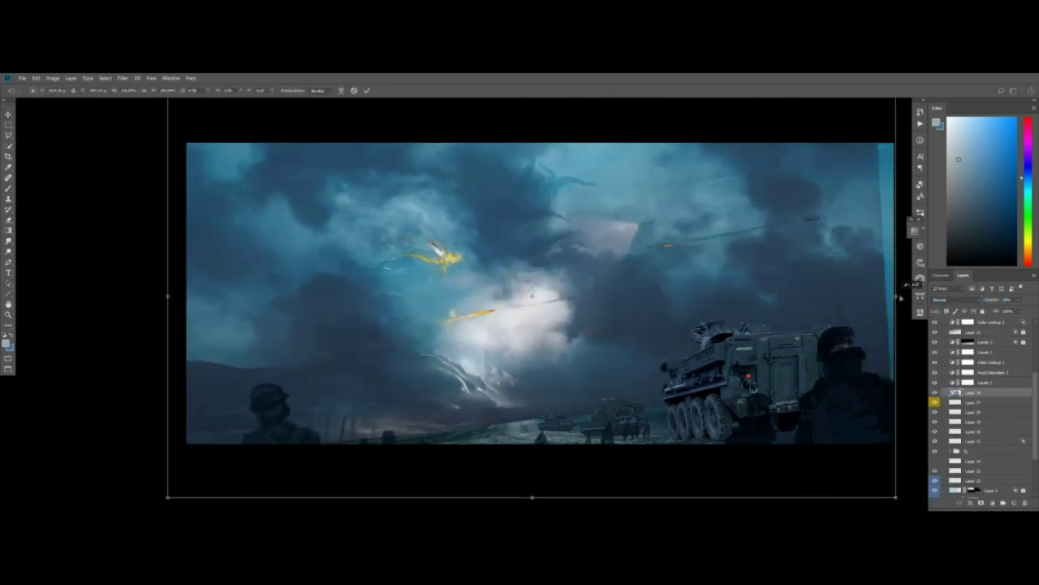
{"action": "key", "text": "Return"}
Transform the storm cloud layer again, stretching it beyond the canvas sides so it covers the whole scene
{"action": "key", "text": "ctrl+t"}
{"action": "left_click_drag", "start_coordinate": [167, 341], "coordinate": [167, 357]}
{"action": "scroll", "coordinate": [509, 139], "scroll_direction": "up", "scroll_amount": 1}
{"action": "key", "text": "Return"}
{"action": "key", "text": "ctrl+t"}
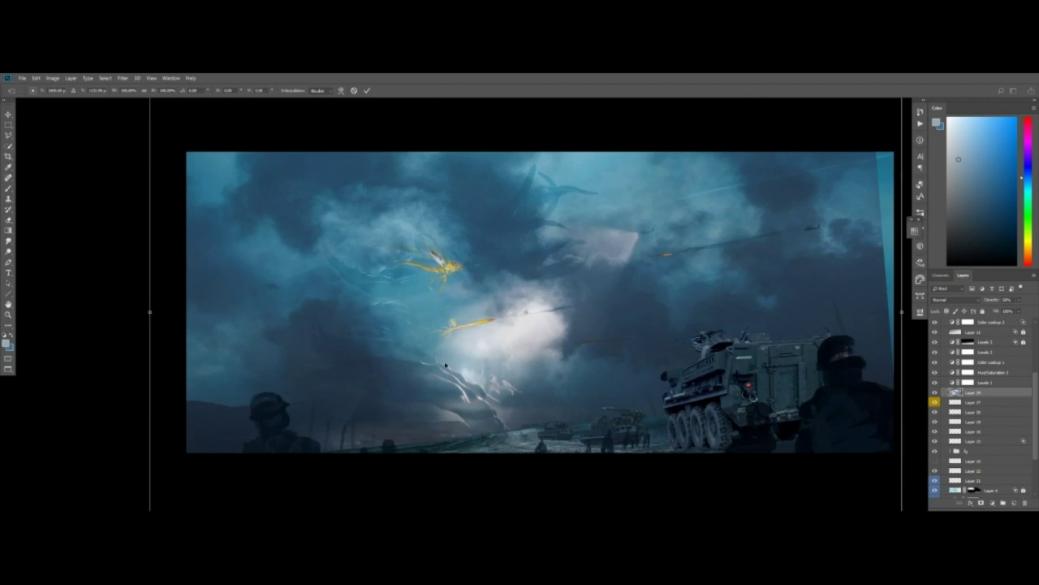
{"action": "key", "text": "Return"}
{"action": "key", "text": "ctrl+t"}
{"action": "left_click_drag", "start_coordinate": [901, 312], "coordinate": [926, 312]}
{"action": "key", "text": "Return"}
Add a layer mask to the storm cloud layer and choose a different brush for painting on it
{"action": "right_click_drag", "start_coordinate": [505, 259], "coordinate": [515, 262], "text": "alt"}
{"action": "left_click", "coordinate": [981, 502]}
{"action": "key", "text": "b"}
{"action": "left_click_drag", "start_coordinate": [513, 208], "coordinate": [508, 232]}
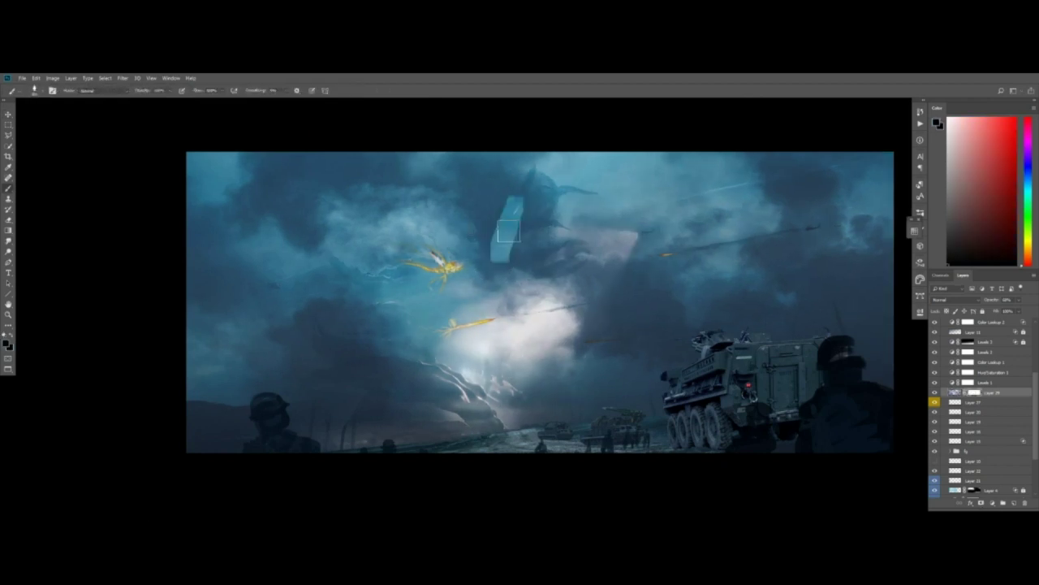
{"action": "right_click", "coordinate": [509, 231]}
{"action": "left_click", "coordinate": [751, 429]}
{"action": "key", "text": "ctrl+z"}
Mask out the clouds over the creature's upper body and along the helicopter's light beam
{"action": "right_click", "coordinate": [509, 235]}
{"action": "left_click_drag", "start_coordinate": [531, 183], "coordinate": [504, 243]}
{"action": "right_click_drag", "start_coordinate": [519, 244], "coordinate": [528, 246], "text": "alt"}
{"action": "left_click_drag", "start_coordinate": [537, 272], "coordinate": [624, 238]}
Flip the canvas horizontally and compare the scene with the storm cloud layer hidden and shown
{"action": "left_click", "coordinate": [8, 241]}
{"action": "key", "text": "ctrl+shift+h"}
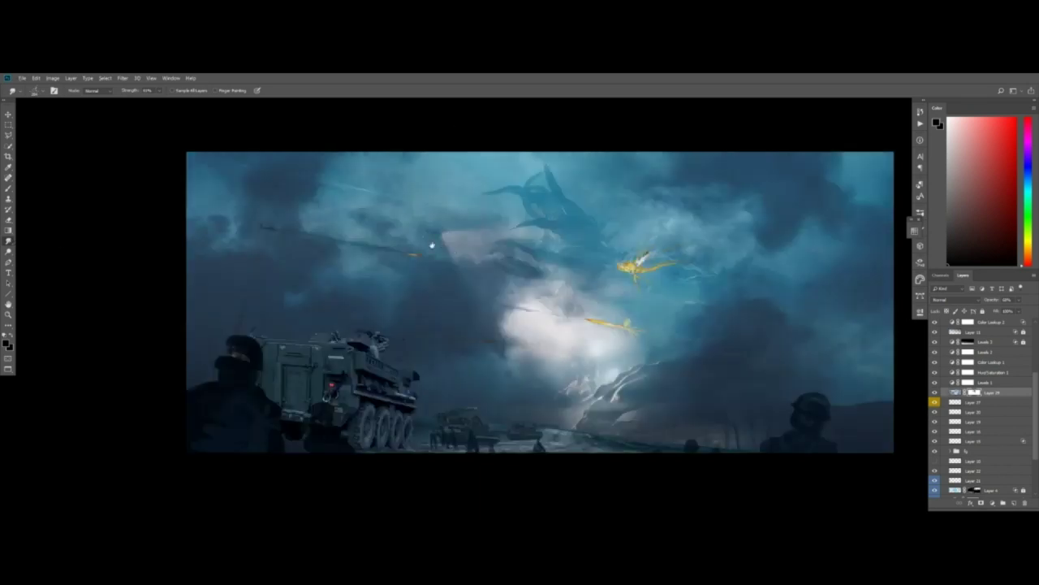
{"action": "left_click_drag", "start_coordinate": [431, 245], "coordinate": [395, 247], "text": "space"}
{"action": "left_click", "coordinate": [955, 392]}
{"action": "right_click_drag", "start_coordinate": [763, 393], "coordinate": [751, 390], "text": "alt"}
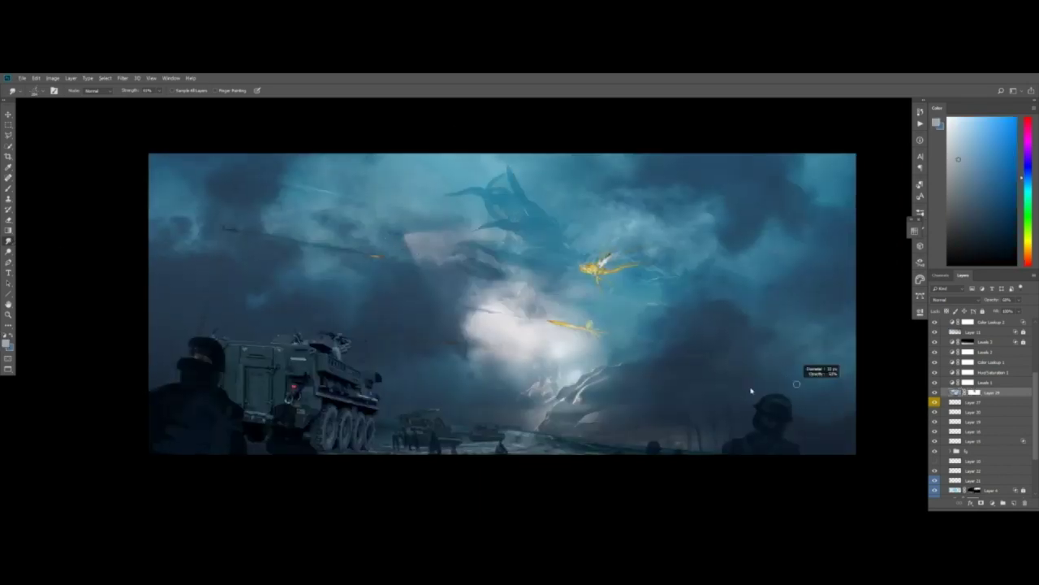
{"action": "left_click", "coordinate": [935, 393]}
{"action": "left_click", "coordinate": [935, 393]}
{"action": "left_click", "coordinate": [975, 392]}
Pick another brush and paint on the cloud layer's mask between the light beam and the creature
{"action": "key", "text": "b"}
{"action": "right_click", "coordinate": [491, 258]}
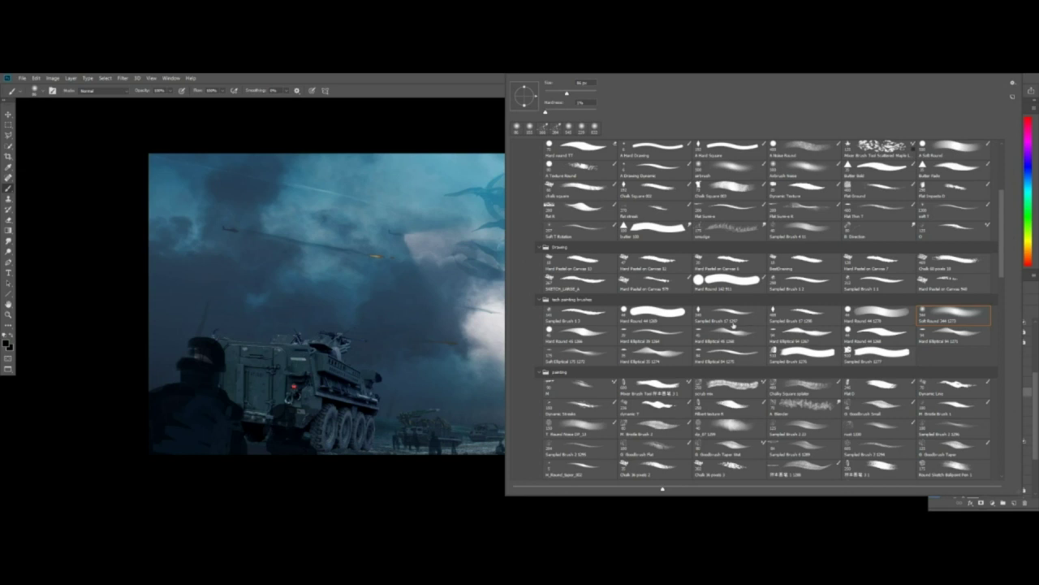
{"action": "double_click", "coordinate": [733, 325]}
{"action": "left_click_drag", "start_coordinate": [473, 251], "coordinate": [501, 266]}
Paint on the cloud layer's mask to bring back the light beam near the helicopter
{"action": "left_click", "coordinate": [8, 242]}
{"action": "key", "text": "b"}
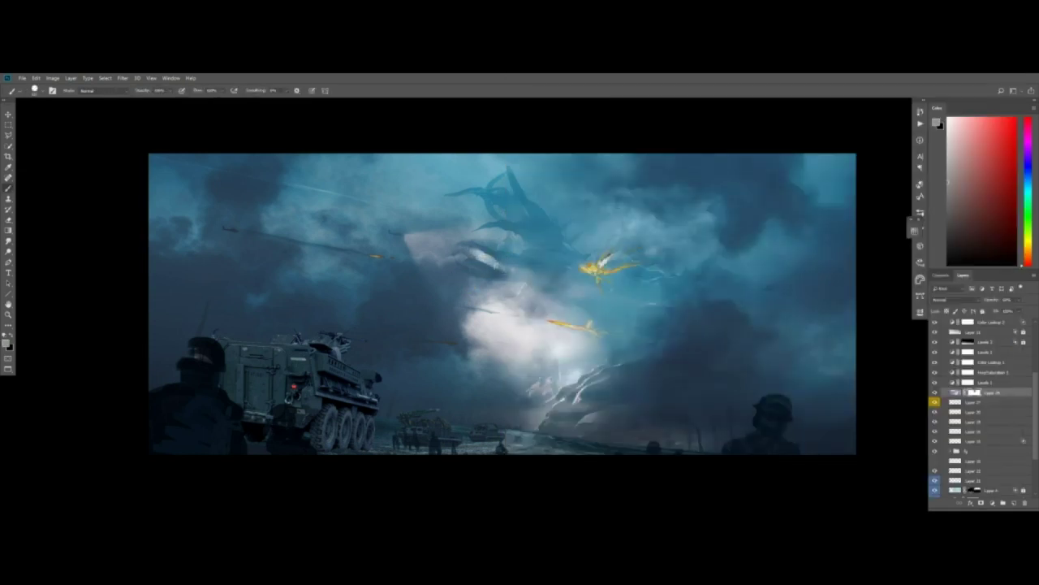
{"action": "left_click_drag", "start_coordinate": [451, 235], "coordinate": [475, 236]}
{"action": "left_click_drag", "start_coordinate": [453, 246], "coordinate": [473, 252]}
{"action": "left_click_drag", "start_coordinate": [408, 238], "coordinate": [429, 246]}
{"action": "key", "text": "r"}
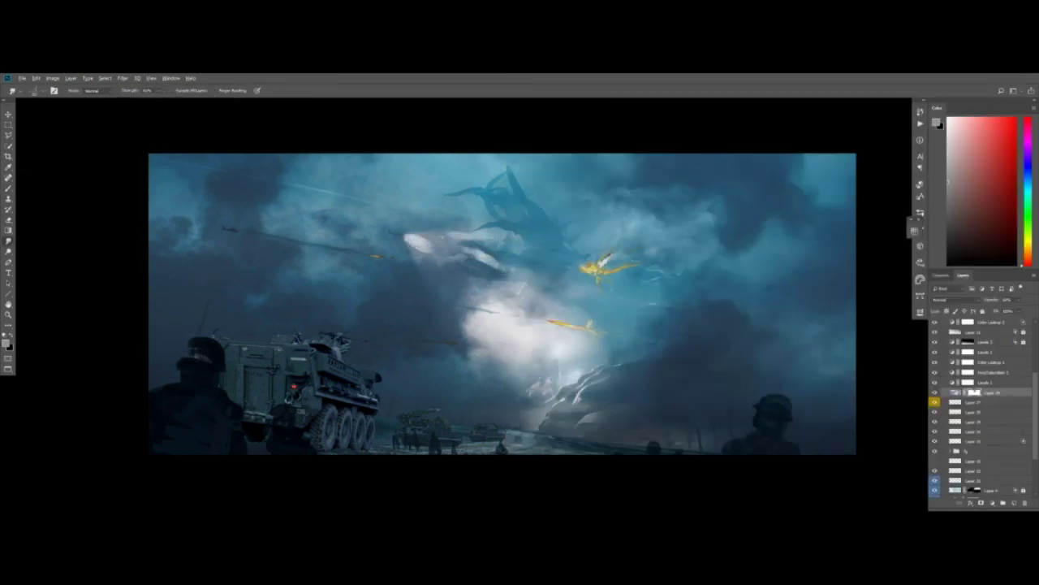
Refine the light beam's upper section with further short strokes on the cloud mask
{"action": "key", "text": "b"}
{"action": "key", "text": "r"}
{"action": "key", "text": "b"}
{"action": "left_click_drag", "start_coordinate": [453, 242], "coordinate": [476, 248]}
{"action": "left_click_drag", "start_coordinate": [434, 240], "coordinate": [457, 246]}
{"action": "key", "text": "r"}
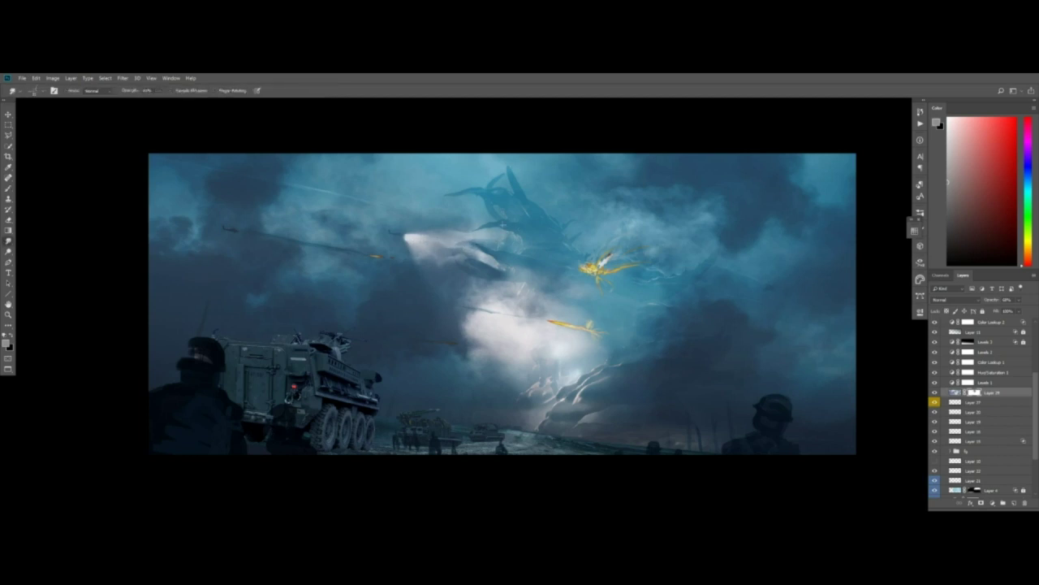
{"action": "key", "text": "v"}
{"action": "left_click_drag", "start_coordinate": [536, 285], "coordinate": [571, 272]}
{"action": "key", "text": "ctrl+z"}
Compare the scene with the storm cloud layer hidden and shown, and flip the canvas horizontally
{"action": "left_click", "coordinate": [935, 392]}
{"action": "left_click", "coordinate": [935, 392]}
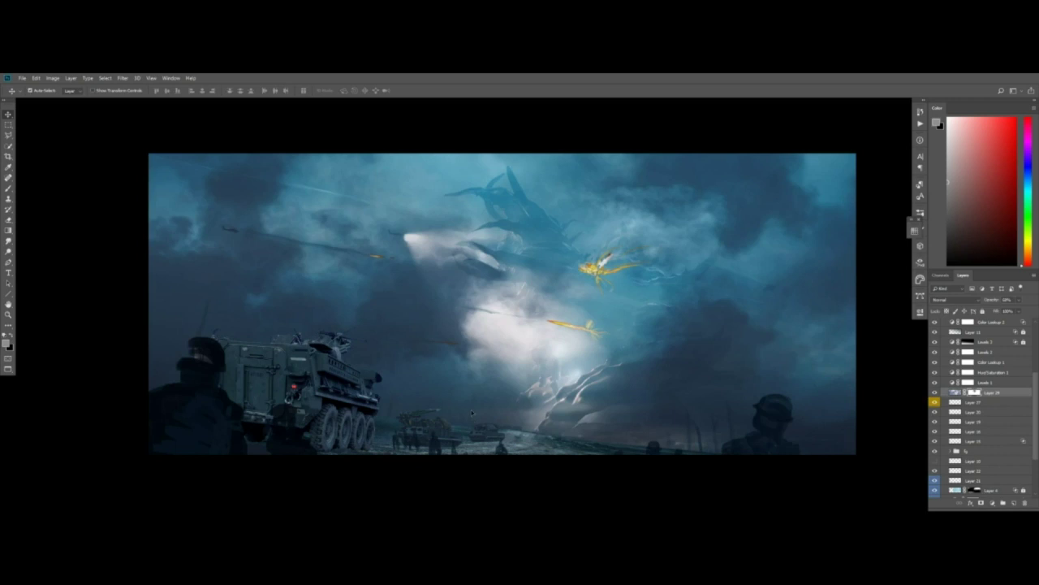
{"action": "left_click_drag", "start_coordinate": [494, 396], "coordinate": [485, 424]}
{"action": "key", "text": "ctrl+f"}
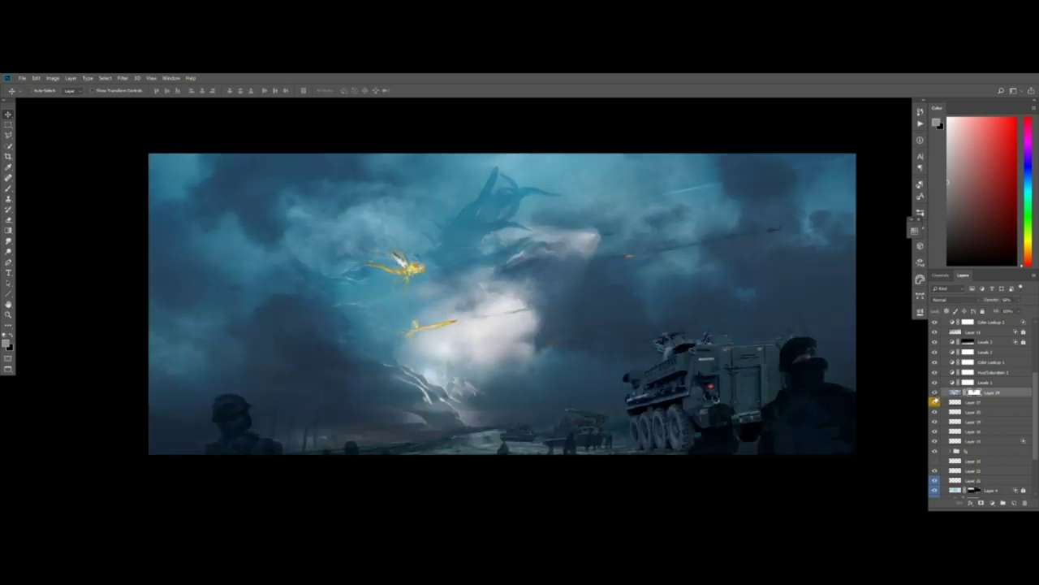
{"action": "key", "text": "b"}
{"action": "mouse_move", "coordinate": [282, 334]}
{"action": "left_mouse_down"}
{"action": "mouse_move", "coordinate": [329, 347]}
{"action": "mouse_move", "coordinate": [350, 435]}
{"action": "left_mouse_up"}
{"action": "key", "text": "ctrl+z"}
Select the creature's lower body with the cloud layer hidden, and put that area on a new layer above the clouds
{"action": "left_click", "coordinate": [934, 392]}
{"action": "key", "text": "w"}
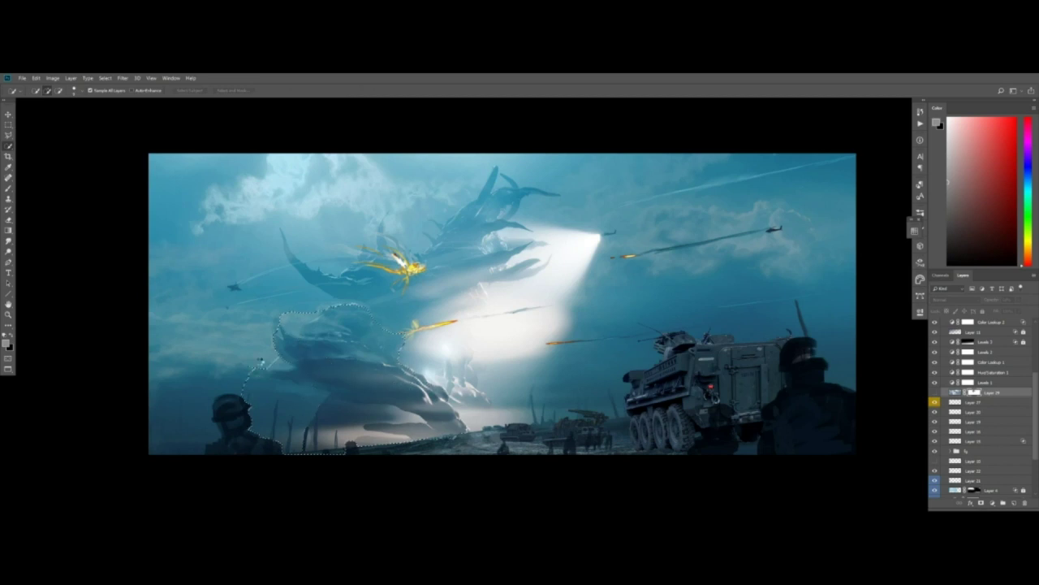
{"action": "key", "text": "l"}
{"action": "left_click", "coordinate": [303, 453]}
{"action": "left_click", "coordinate": [934, 392]}
{"action": "left_click", "coordinate": [955, 392]}
{"action": "key", "text": "ctrl+j"}
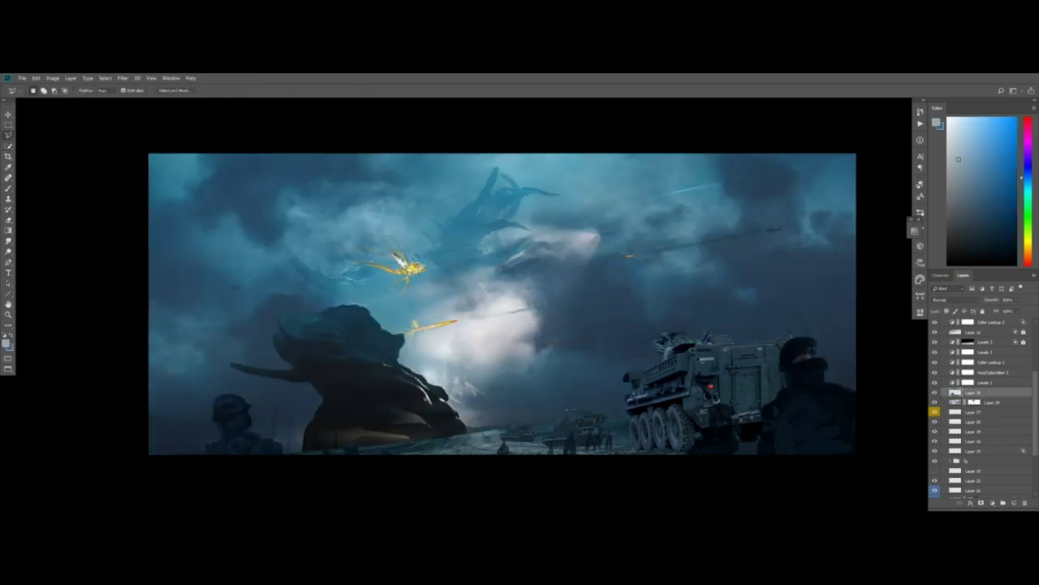
Adjust the levels and colour balance of the new creature layer to blend it into the stormy scene
{"action": "key", "text": "ctrl+l"}
{"action": "left_click_drag", "start_coordinate": [866, 411], "coordinate": [903, 410]}
{"action": "left_click", "coordinate": [997, 298]}
{"action": "key", "text": "ctrl+b"}
{"action": "left_click_drag", "start_coordinate": [863, 166], "coordinate": [854, 167]}
{"action": "left_click", "coordinate": [947, 146]}
Add a mask to the creature layer and paint on it to fade the creature's upper back into the clouds
{"action": "left_click", "coordinate": [980, 503]}
{"action": "key", "text": "b"}
{"action": "right_click_drag", "start_coordinate": [341, 299], "coordinate": [355, 300], "text": "alt"}
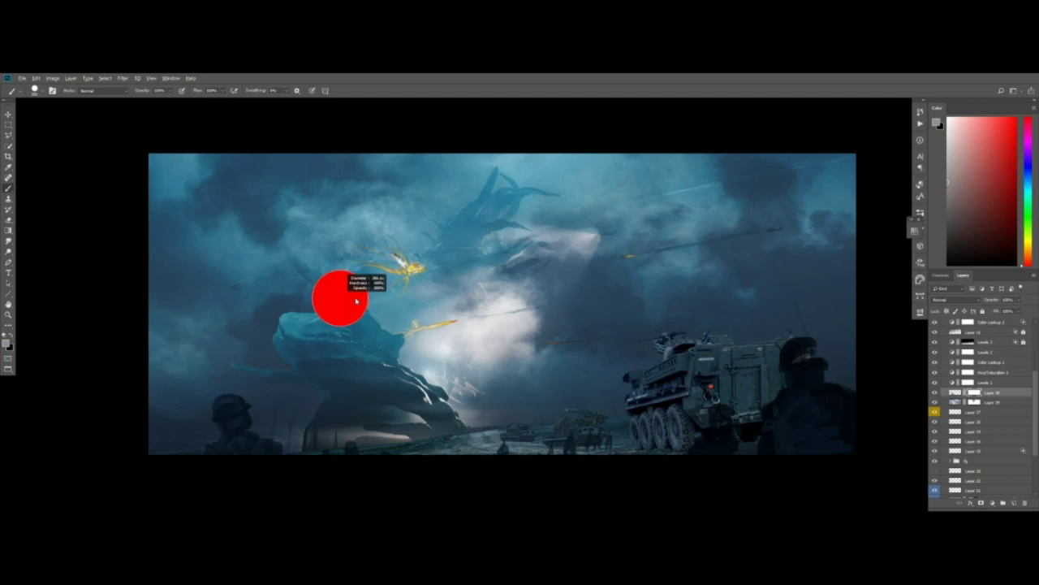
{"action": "left_click_drag", "start_coordinate": [370, 320], "coordinate": [292, 332]}
{"action": "left_click_drag", "start_coordinate": [397, 336], "coordinate": [374, 345]}
{"action": "left_click", "coordinate": [935, 392]}
{"action": "left_click", "coordinate": [935, 392]}
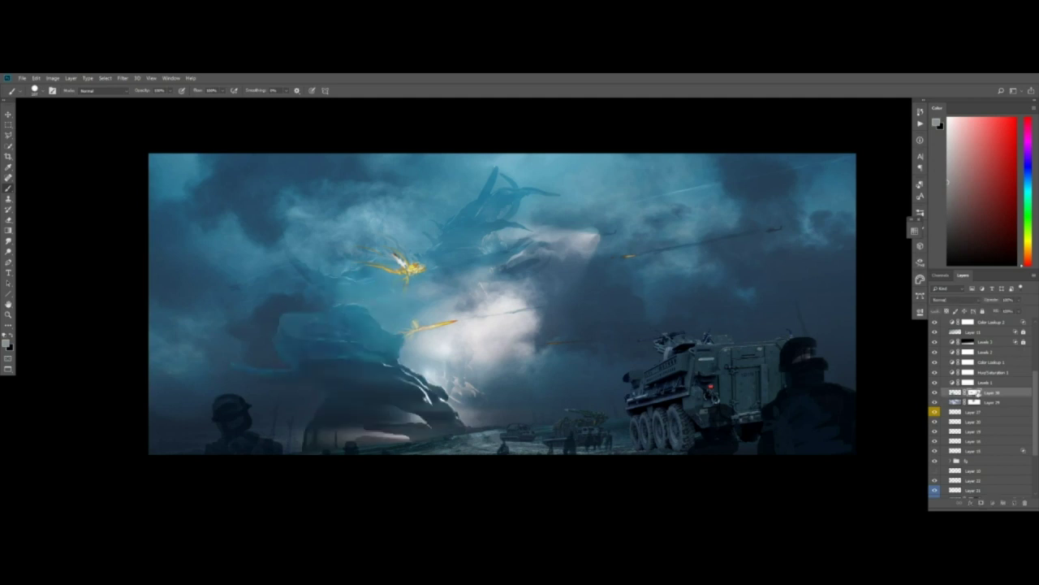
{"action": "left_click_drag", "start_coordinate": [954, 247], "coordinate": [939, 273]}
{"action": "mouse_move", "coordinate": [328, 308]}
{"action": "left_mouse_down"}
{"action": "mouse_move", "coordinate": [297, 322]}
{"action": "mouse_move", "coordinate": [313, 315]}
{"action": "left_mouse_up"}
{"action": "left_click", "coordinate": [8, 241]}
Add a new layer clipped to the creature layer and paint sampled blue tones over the lower body
{"action": "key", "text": "b"}
{"action": "left_click", "coordinate": [1014, 502]}
{"action": "key", "text": "ctrl+alt+g"}
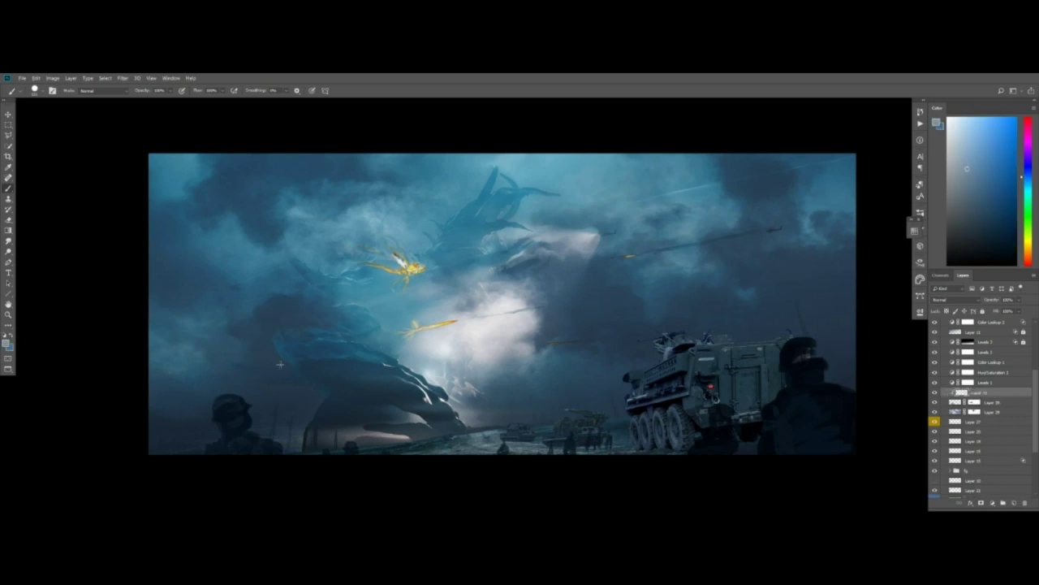
{"action": "left_click", "coordinate": [313, 375], "text": "alt"}
{"action": "right_click_drag", "start_coordinate": [312, 375], "coordinate": [287, 376], "text": "alt"}
{"action": "left_click", "coordinate": [232, 367], "text": "alt"}
Adjust the hue and saturation of the creature layer and flip the canvas horizontally
{"action": "left_click", "coordinate": [952, 405]}
{"action": "key", "text": "ctrl+u"}
{"action": "left_click_drag", "start_coordinate": [766, 215], "coordinate": [769, 196]}
{"action": "left_click", "coordinate": [859, 154]}
{"action": "left_click", "coordinate": [965, 393]}
{"action": "left_click", "coordinate": [270, 334], "text": "alt"}
{"action": "key", "text": "ctrl+shift+h"}
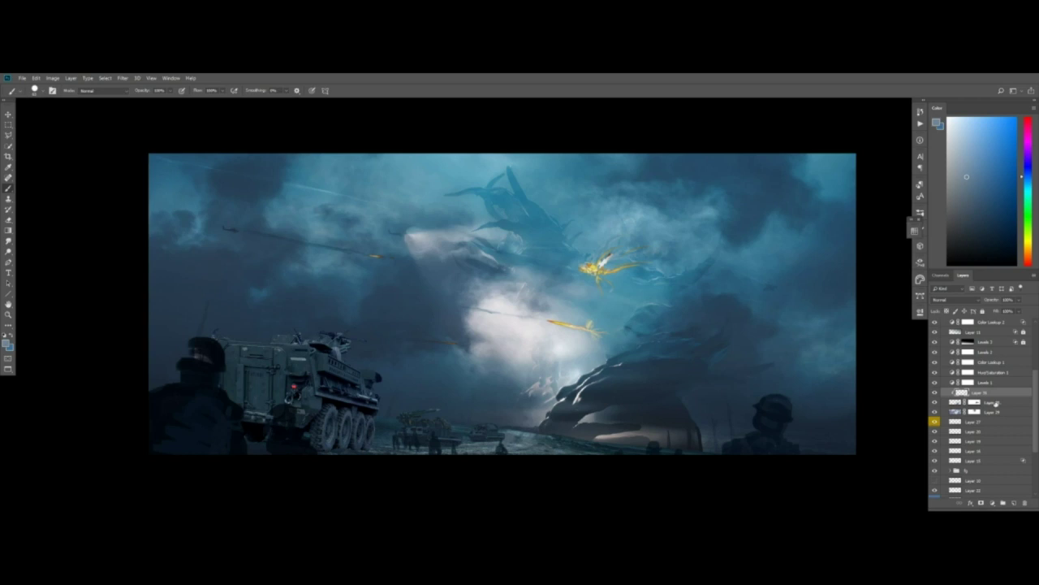
Add a new layer and, with another brush, paint sampled tones over the underside of the creature's lower body
{"action": "left_click", "coordinate": [1014, 503]}
{"action": "mouse_move", "coordinate": [591, 433]}
{"action": "left_mouse_down", "text": "ctrl"}
{"action": "mouse_move", "coordinate": [650, 430]}
{"action": "mouse_move", "coordinate": [728, 396]}
{"action": "left_mouse_up", "text": "ctrl"}
{"action": "right_click", "coordinate": [599, 337]}
{"action": "left_click", "coordinate": [765, 315]}
{"action": "left_click", "coordinate": [684, 406], "text": "alt"}
{"action": "left_click", "coordinate": [638, 409], "text": "alt"}
{"action": "left_click", "coordinate": [606, 406], "text": "alt"}
{"action": "mouse_move", "coordinate": [659, 408]}
{"action": "left_mouse_down"}
{"action": "mouse_move", "coordinate": [740, 390]}
{"action": "mouse_move", "coordinate": [725, 391]}
{"action": "left_mouse_up"}
{"action": "left_click", "coordinate": [699, 396], "text": "alt"}
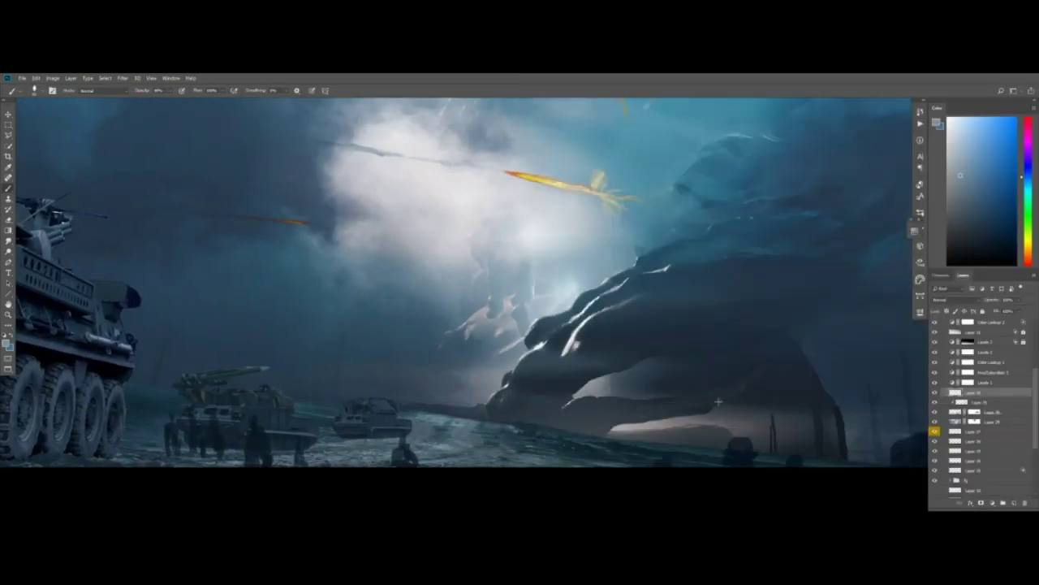
{"action": "left_click", "coordinate": [665, 414], "text": "alt"}
{"action": "left_click", "coordinate": [628, 397], "text": "alt"}
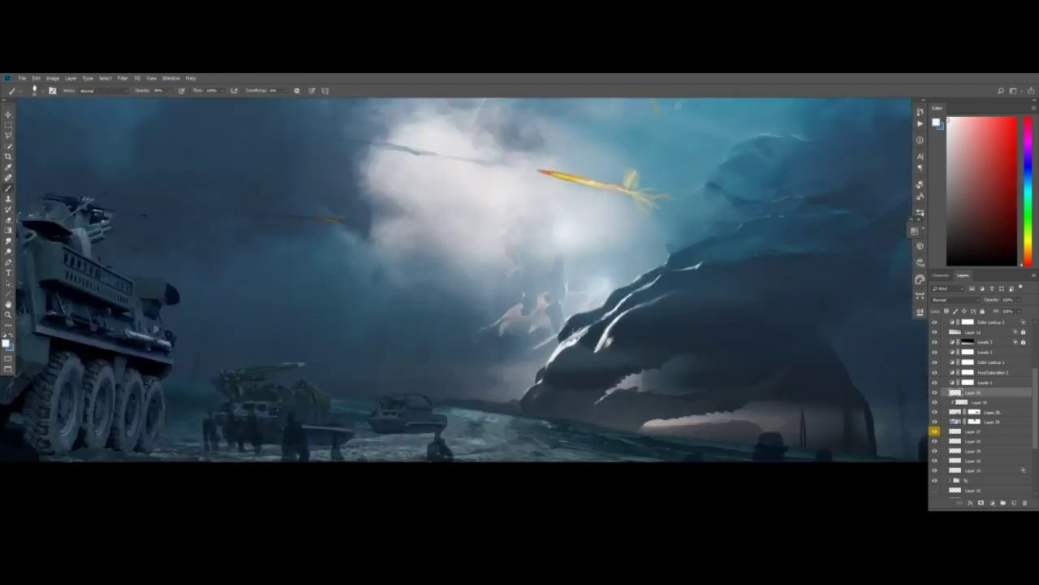
Paint sampled highlights and shadows along the lit front edge of the creature's lower body
{"action": "left_click", "coordinate": [575, 332], "text": "alt"}
{"action": "mouse_move", "coordinate": [559, 345]}
{"action": "left_mouse_down"}
{"action": "mouse_move", "coordinate": [544, 369]}
{"action": "mouse_move", "coordinate": [567, 358]}
{"action": "left_mouse_up"}
{"action": "left_click", "coordinate": [543, 378], "text": "alt"}
{"action": "left_click", "coordinate": [557, 362], "text": "alt"}
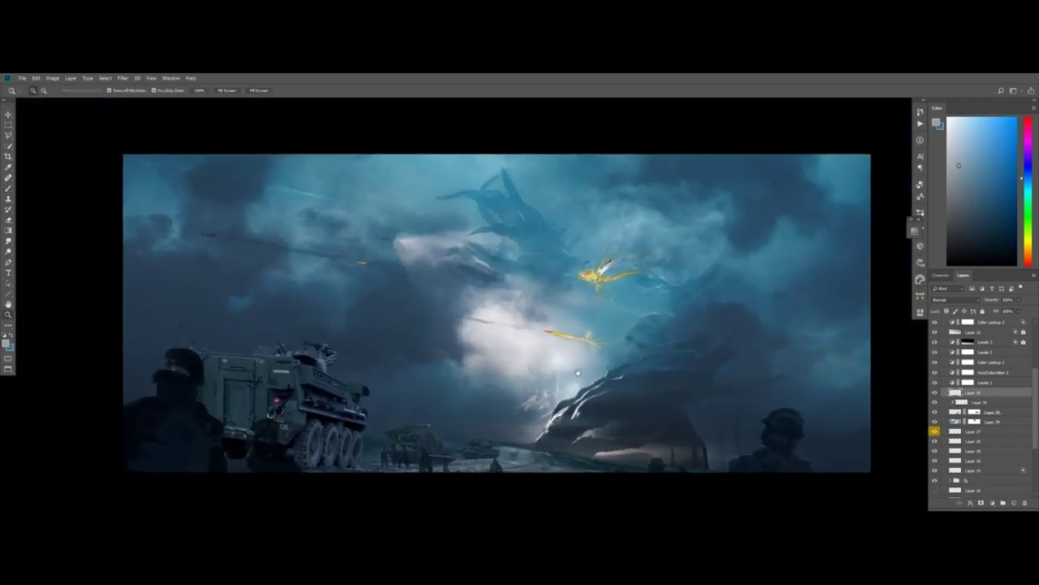
Compare the scene without the cloud layer, and group the cloud layer, creature layer and clipped paint layer
{"action": "left_click_drag", "start_coordinate": [578, 373], "coordinate": [566, 365]}
{"action": "left_click", "coordinate": [993, 422]}
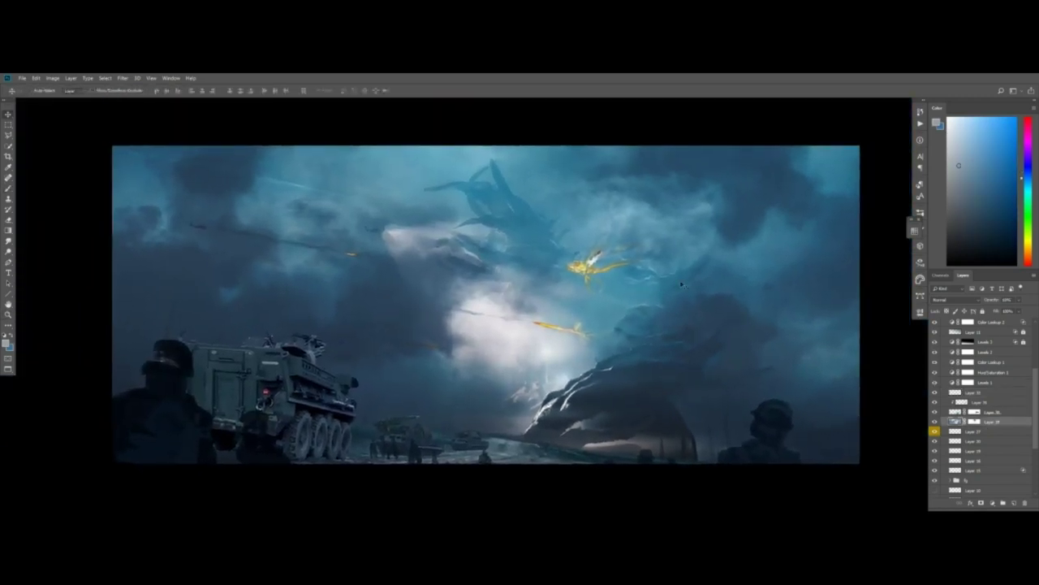
{"action": "key", "text": "b"}
{"action": "left_click", "coordinate": [935, 422]}
{"action": "left_click", "coordinate": [935, 421]}
{"action": "left_click", "coordinate": [975, 421]}
{"action": "left_click", "coordinate": [980, 402], "text": "shift"}
{"action": "key", "text": "ctrl+g"}
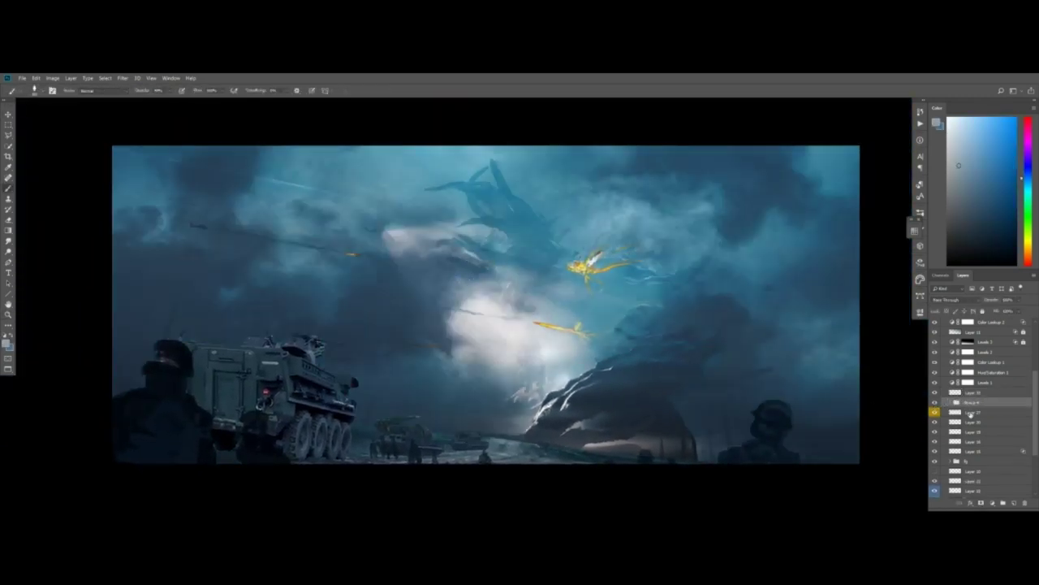
Add a mask to the group and paint and smudge it to reveal the light beam and the creature's claws
{"action": "left_click", "coordinate": [981, 503]}
{"action": "mouse_move", "coordinate": [450, 246]}
{"action": "left_mouse_down"}
{"action": "mouse_move", "coordinate": [484, 266]}
{"action": "mouse_move", "coordinate": [474, 282]}
{"action": "mouse_move", "coordinate": [417, 242]}
{"action": "mouse_move", "coordinate": [539, 286]}
{"action": "left_mouse_up"}
{"action": "key", "text": "r"}
{"action": "key", "text": "b"}
{"action": "key", "text": "r"}
{"action": "key", "text": "b"}
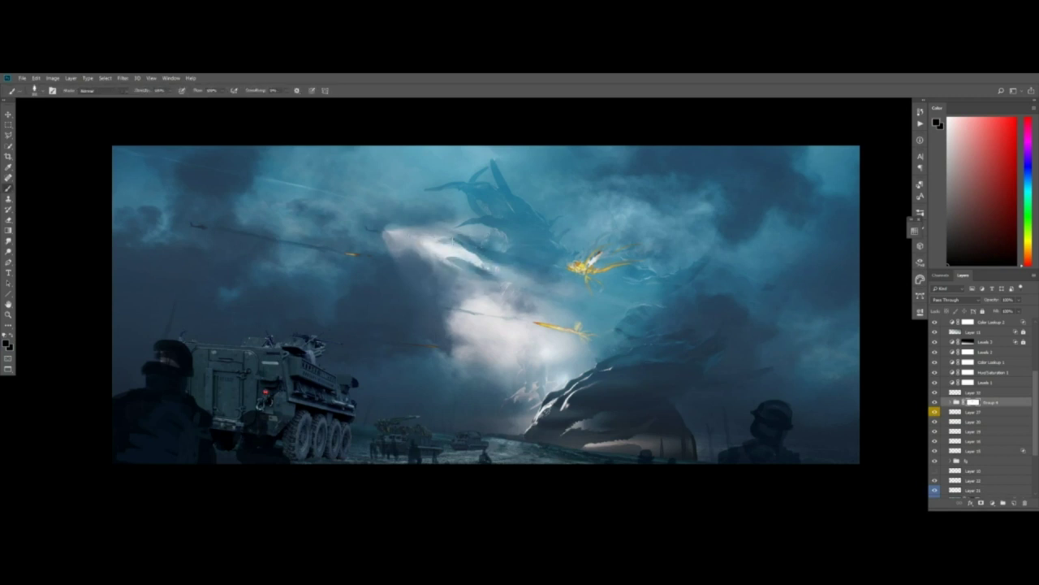
{"action": "mouse_move", "coordinate": [452, 241]}
{"action": "left_mouse_down"}
{"action": "mouse_move", "coordinate": [507, 251]}
{"action": "mouse_move", "coordinate": [500, 242]}
{"action": "left_mouse_up"}
{"action": "key", "text": "r"}
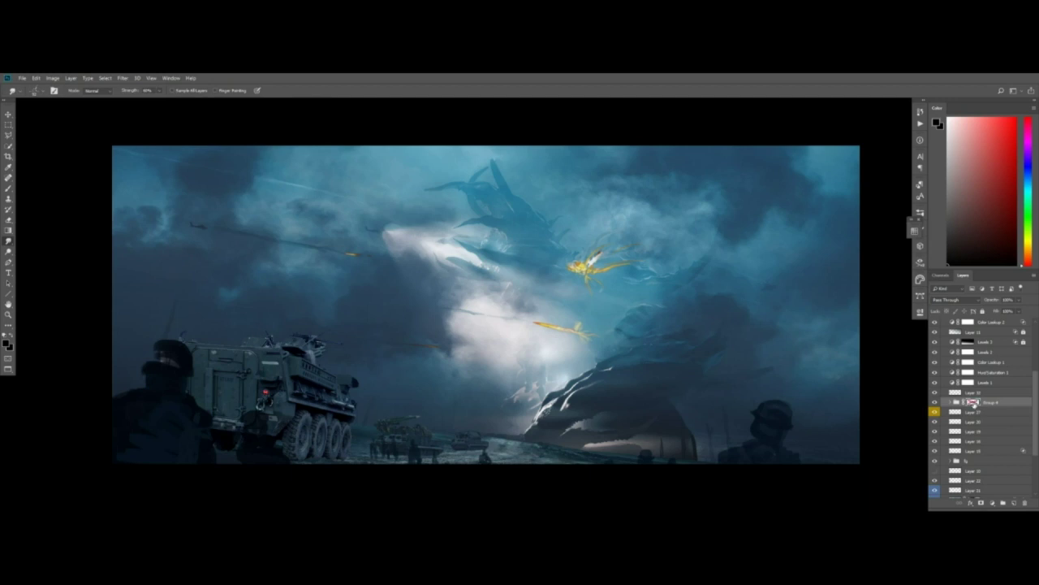
{"action": "left_click", "coordinate": [975, 403], "text": "shift"}
Rename the masked group MONSTER and nest it with a new layer above it inside another group
{"action": "double_click", "coordinate": [991, 403]}
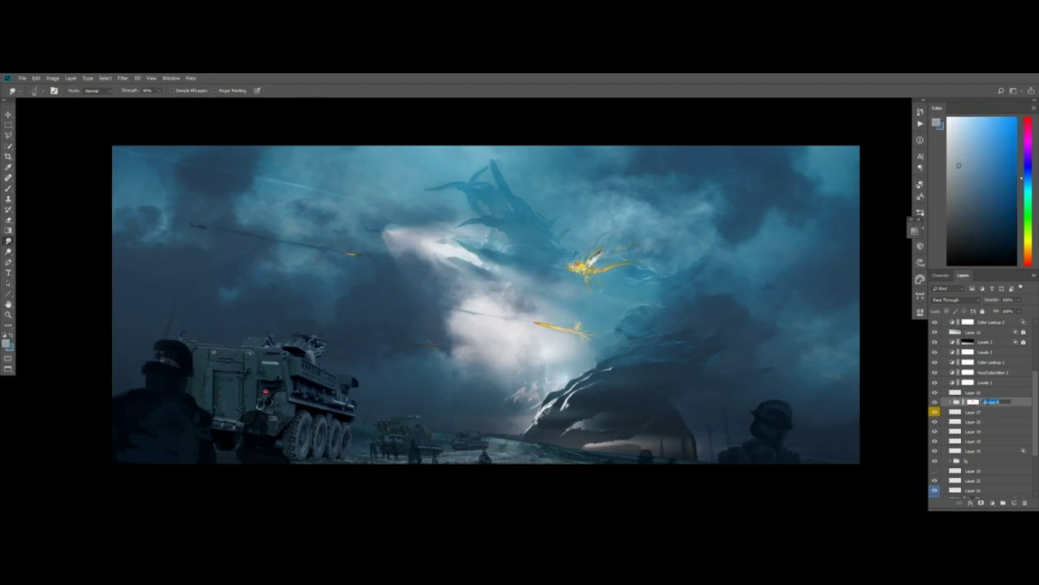
{"action": "key", "text": "ctrl+shift+n"}
{"action": "key", "text": "Return"}
{"action": "left_click", "coordinate": [984, 412], "text": "shift"}
{"action": "key", "text": "ctrl+g"}
{"action": "left_click", "coordinate": [950, 403]}
{"action": "left_click", "coordinate": [971, 412]}
Paint sampled blue detail along the creature's uppermost tentacle on the new layer
{"action": "key", "text": "b"}
{"action": "left_click_drag", "start_coordinate": [455, 185], "coordinate": [496, 191], "text": "ctrl"}
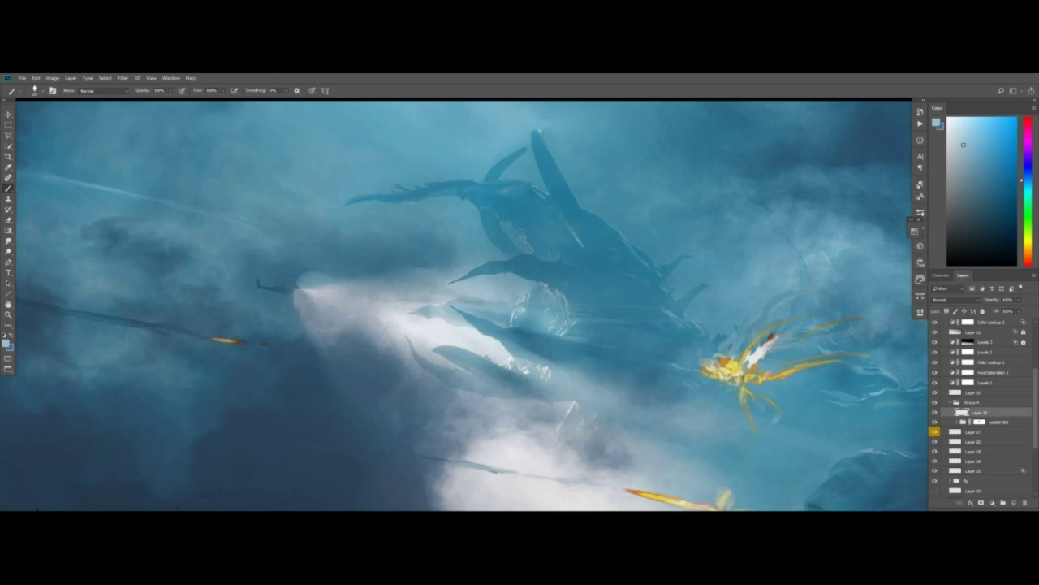
{"action": "left_click", "coordinate": [450, 195], "text": "alt"}
{"action": "left_click_drag", "start_coordinate": [462, 198], "coordinate": [528, 194]}
Check the document's pixel dimensions in the image size settings
{"action": "left_click", "coordinate": [53, 78]}
{"action": "left_click", "coordinate": [67, 139]}
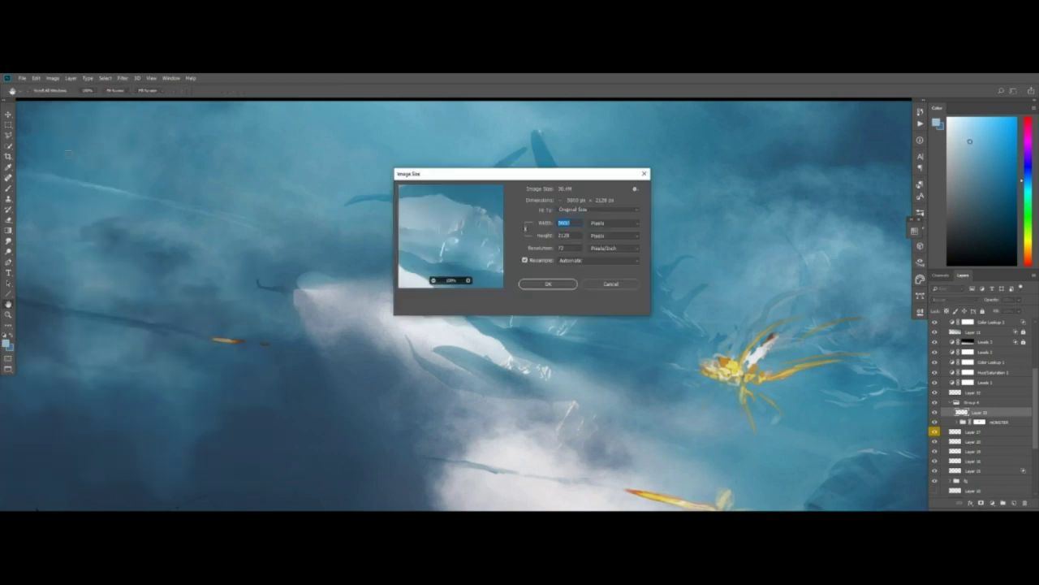
{"action": "left_click", "coordinate": [612, 283]}
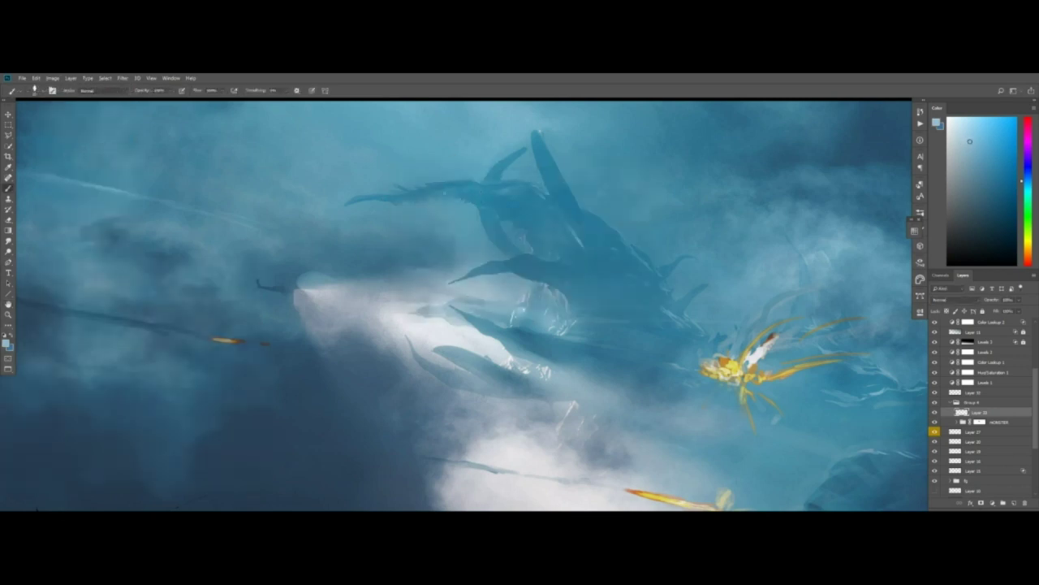
Paint spikes and edge detail on the creature's upper tentacles and claws with sampled colours
{"action": "key", "text": "e"}
{"action": "key", "text": "b"}
{"action": "left_click_drag", "start_coordinate": [469, 206], "coordinate": [465, 218], "text": "ctrl"}
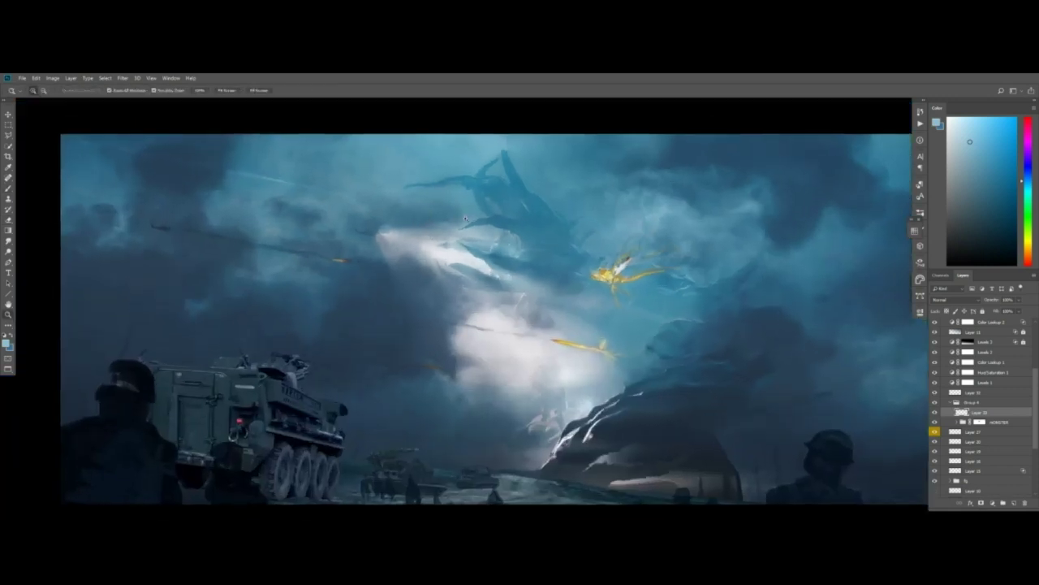
{"action": "left_click", "coordinate": [465, 217]}
{"action": "key", "text": "b"}
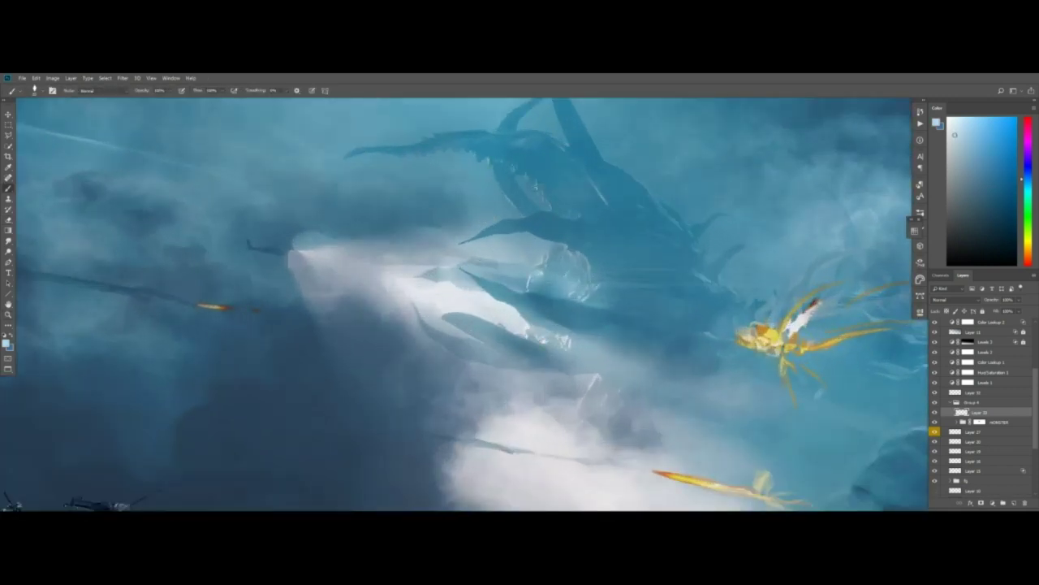
{"action": "left_click", "coordinate": [521, 291], "text": "alt"}
{"action": "left_click_drag", "start_coordinate": [537, 263], "coordinate": [557, 245]}
{"action": "left_click", "coordinate": [552, 240], "text": "alt"}
{"action": "mouse_move", "coordinate": [523, 248]}
{"action": "left_mouse_down", "text": "ctrl"}
{"action": "mouse_move", "coordinate": [498, 250]}
{"action": "mouse_move", "coordinate": [543, 214]}
{"action": "mouse_move", "coordinate": [518, 218]}
{"action": "left_mouse_up", "text": "ctrl"}
{"action": "left_click", "coordinate": [510, 196], "text": "alt"}
{"action": "left_click", "coordinate": [502, 302], "text": "alt"}
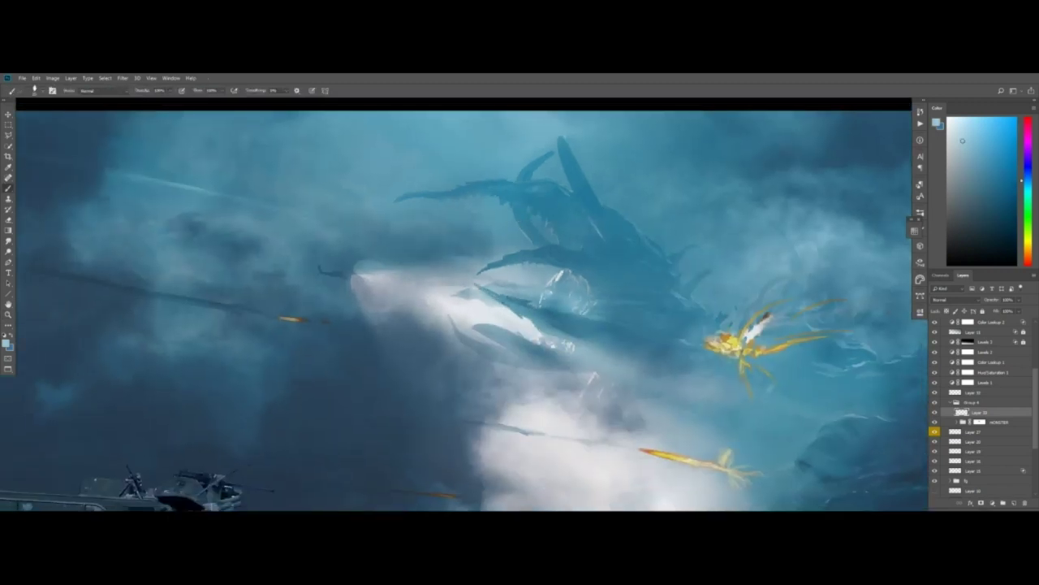
Paint sampled pale tones around the bright cloud below the claws and undo the last stroke
{"action": "left_click_drag", "start_coordinate": [518, 296], "coordinate": [494, 297], "text": "ctrl"}
{"action": "mouse_move", "coordinate": [542, 349]}
{"action": "left_mouse_down"}
{"action": "mouse_move", "coordinate": [511, 255]}
{"action": "mouse_move", "coordinate": [542, 255]}
{"action": "left_mouse_up"}
{"action": "left_click", "coordinate": [524, 291], "text": "alt"}
{"action": "left_click", "coordinate": [519, 300], "text": "alt"}
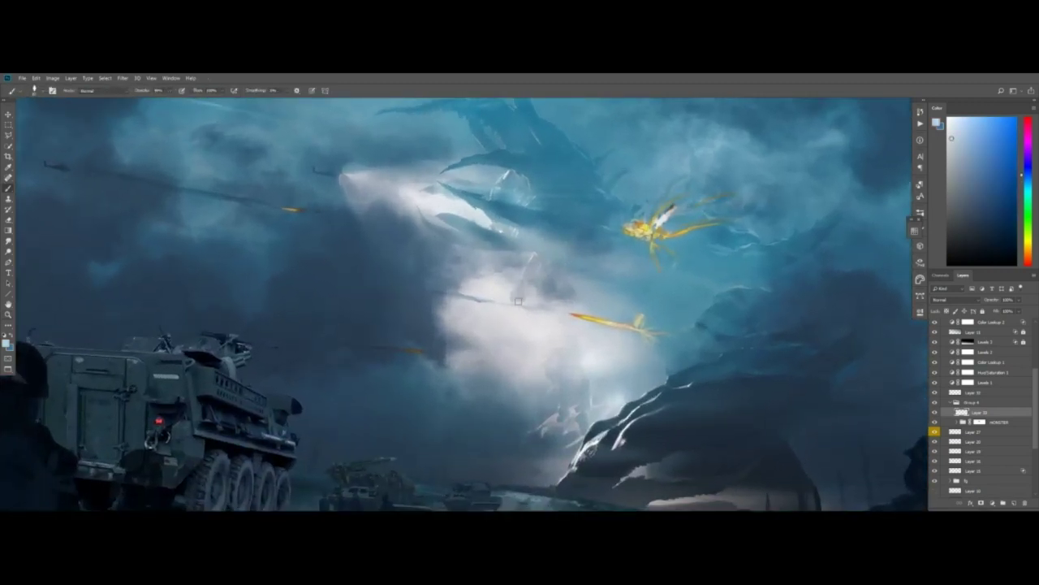
{"action": "left_click", "coordinate": [521, 320], "text": "alt"}
{"action": "left_click_drag", "start_coordinate": [667, 308], "coordinate": [549, 334]}
{"action": "mouse_move", "coordinate": [601, 328]}
{"action": "left_mouse_down", "text": "ctrl"}
{"action": "mouse_move", "coordinate": [663, 352]}
{"action": "mouse_move", "coordinate": [593, 349]}
{"action": "left_mouse_up", "text": "ctrl"}
{"action": "key", "text": "ctrl+z"}
Expand the MONSTER group and touch up the creature layer's mask around its back
{"action": "left_click", "coordinate": [942, 441]}
{"action": "left_click", "coordinate": [582, 351], "text": "alt"}
{"action": "left_click", "coordinate": [993, 432]}
{"action": "key", "text": "e"}
{"action": "key", "text": "b"}
{"action": "left_click", "coordinate": [985, 442]}
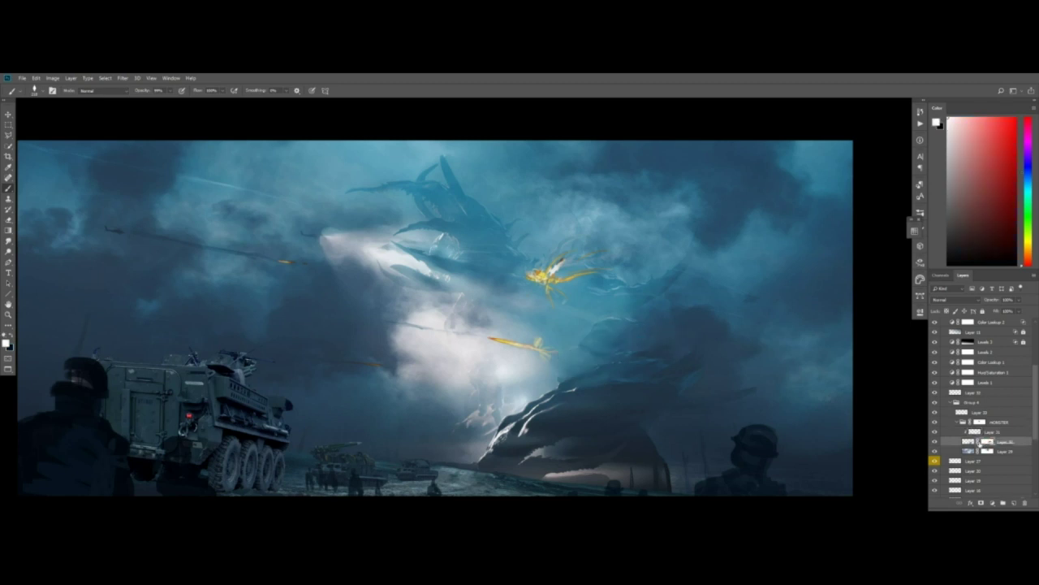
Paint sampled light tones on the clipped layer over the creature's back, and flip the canvas horizontally
{"action": "left_click", "coordinate": [975, 432]}
{"action": "right_click_drag", "start_coordinate": [576, 330], "coordinate": [568, 334], "text": "alt"}
{"action": "left_click", "coordinate": [581, 337], "text": "alt"}
{"action": "left_click", "coordinate": [587, 338], "text": "alt"}
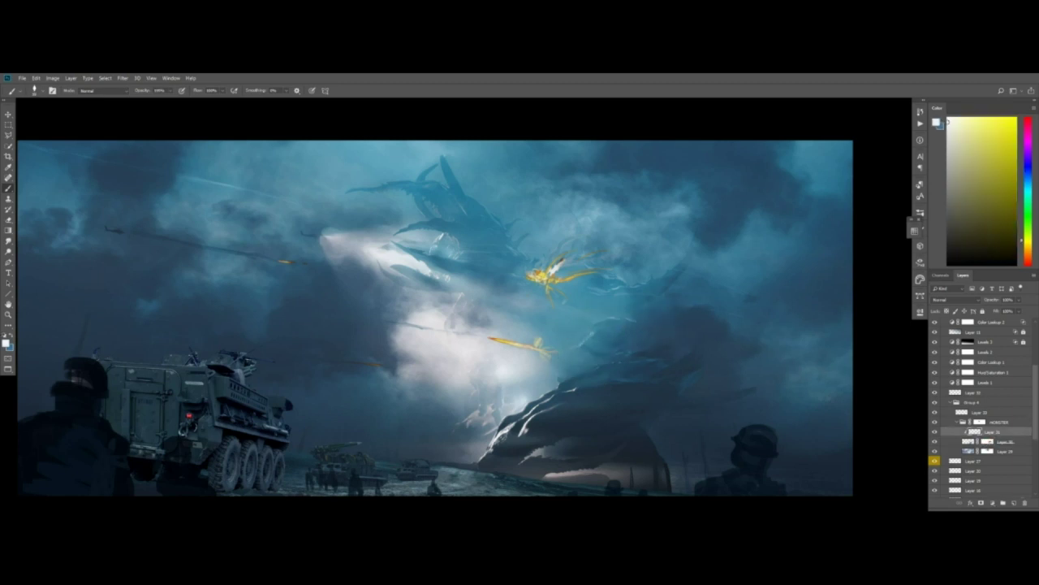
{"action": "key", "text": "F2"}
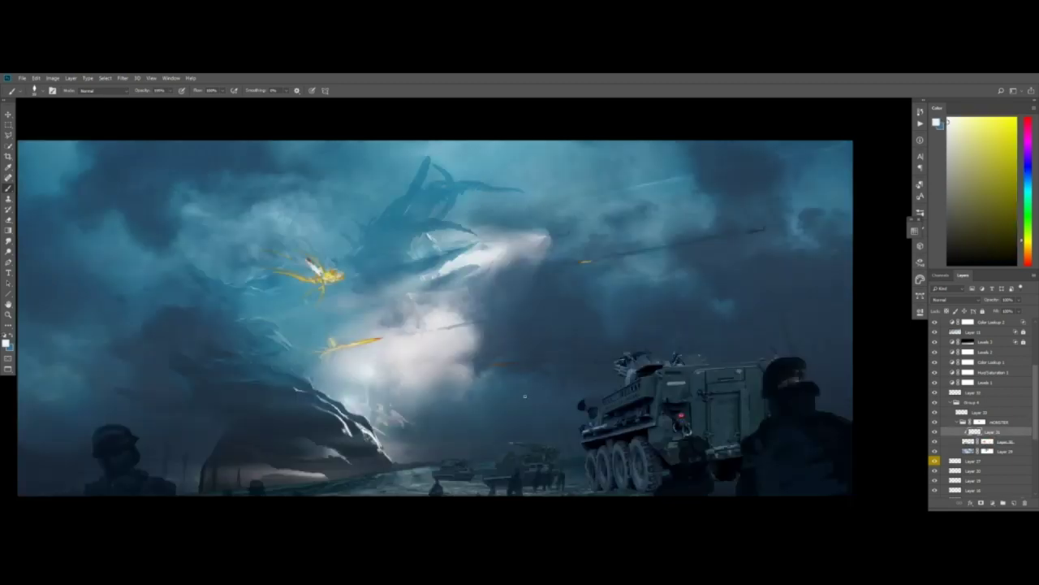
Select the tentacle detail layer and transform the tip of the uppermost tentacle
{"action": "scroll", "coordinate": [599, 179], "scroll_direction": "up", "scroll_amount": 1, "text": "alt"}
{"action": "left_click", "coordinate": [517, 190], "text": "ctrl"}
{"action": "key", "text": "m"}
{"action": "key", "text": "ctrl+t"}
{"action": "left_click_drag", "start_coordinate": [528, 192], "coordinate": [571, 190]}
{"action": "key", "text": "Return"}
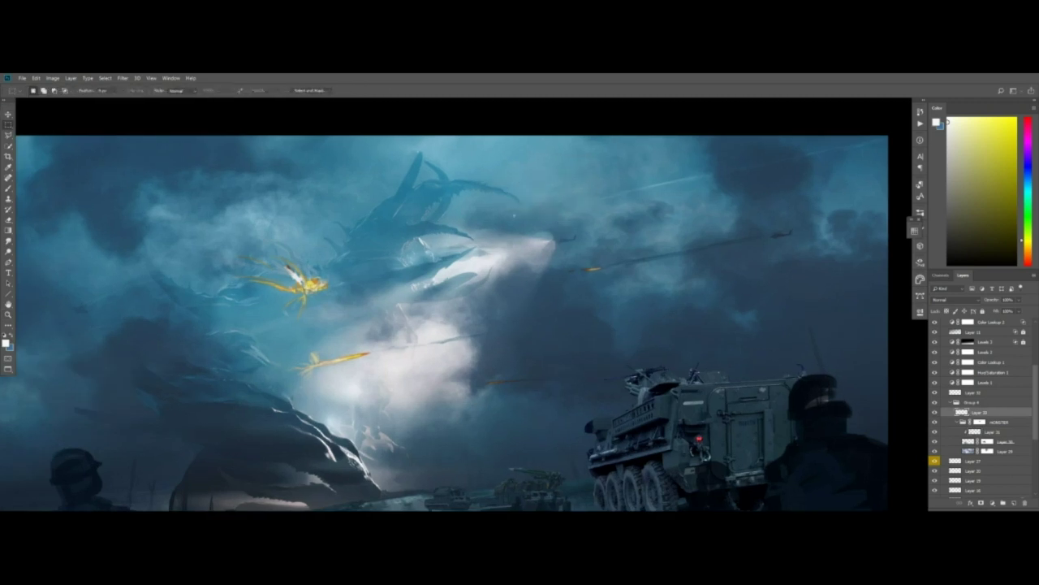
Paint the claw edges inside the light beam and the area beneath them with sampled pale blues
{"action": "key", "text": "b"}
{"action": "scroll", "coordinate": [527, 256], "scroll_direction": "up", "scroll_amount": 1, "text": "alt"}
{"action": "left_click", "coordinate": [526, 255], "text": "alt"}
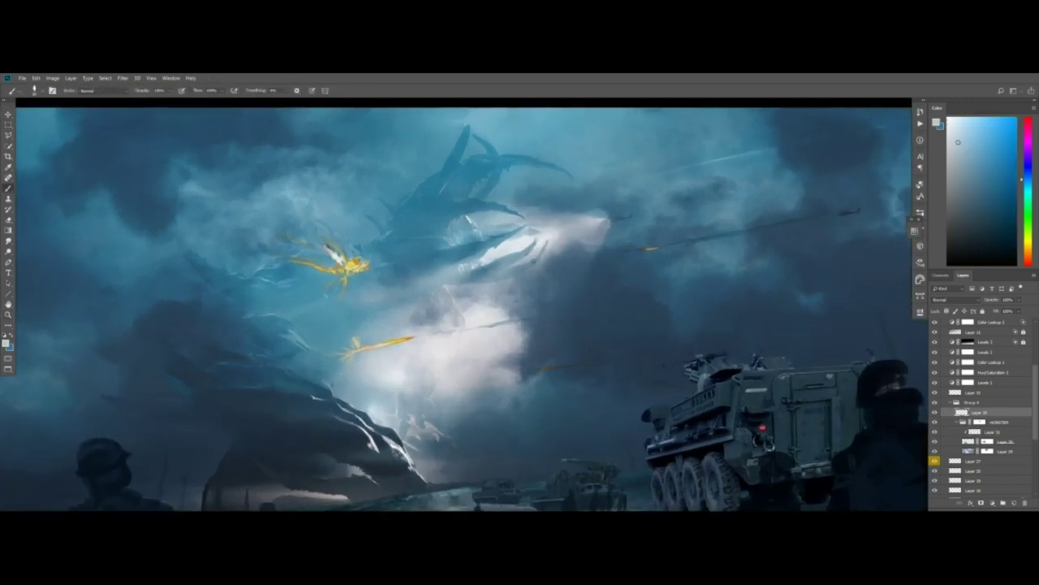
{"action": "left_click", "coordinate": [534, 259], "text": "alt"}
{"action": "left_click_drag", "start_coordinate": [547, 244], "coordinate": [539, 257]}
{"action": "left_click", "coordinate": [506, 259], "text": "alt"}
{"action": "left_click", "coordinate": [459, 277], "text": "alt"}
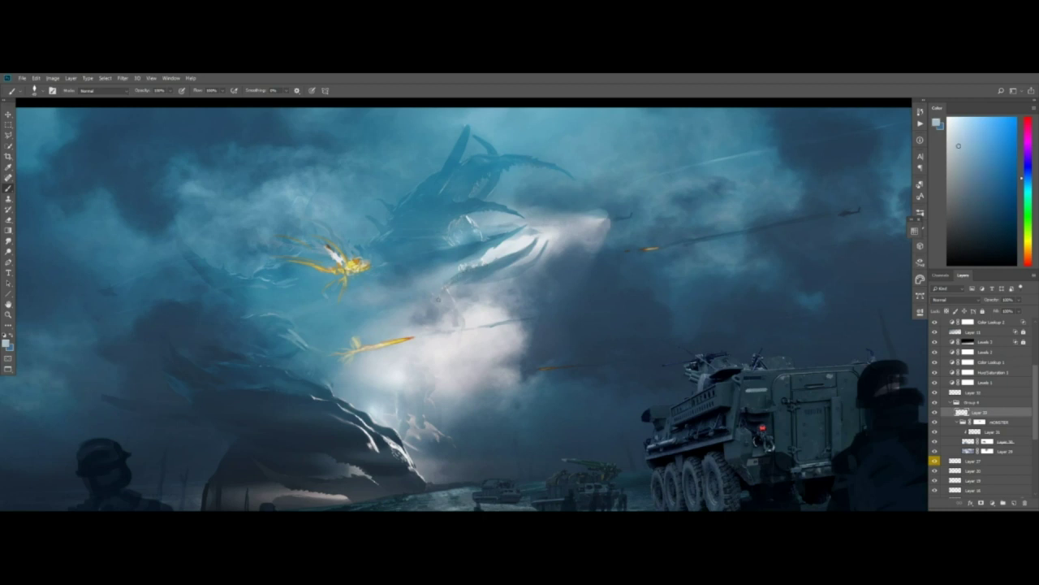
{"action": "left_click", "coordinate": [451, 301], "text": "alt"}
Add two new layers inside the group and paint sampled light tones over the smoke trail in the bright cloud
{"action": "mouse_move", "coordinate": [479, 255]}
{"action": "left_mouse_down", "text": "ctrl"}
{"action": "mouse_move", "coordinate": [454, 256]}
{"action": "mouse_move", "coordinate": [463, 256]}
{"action": "left_mouse_up", "text": "ctrl"}
{"action": "key", "text": "l"}
{"action": "key", "text": "ctrl+alt+shift+n"}
{"action": "key", "text": "b"}
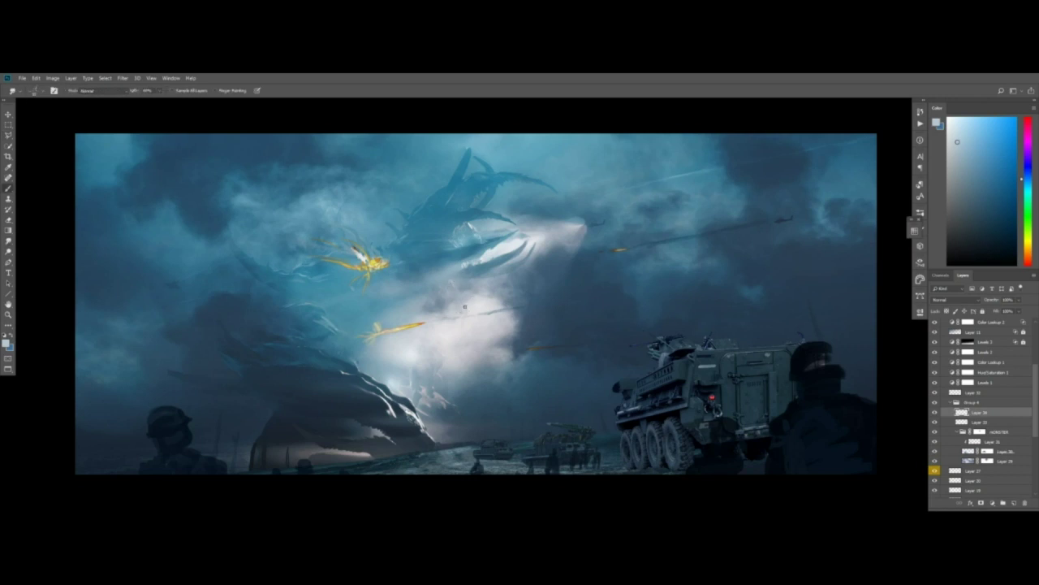
{"action": "left_click", "coordinate": [471, 309], "text": "alt"}
{"action": "key", "text": "ctrl+shift+n"}
{"action": "key", "text": "Return"}
{"action": "left_click", "coordinate": [465, 330], "text": "alt"}
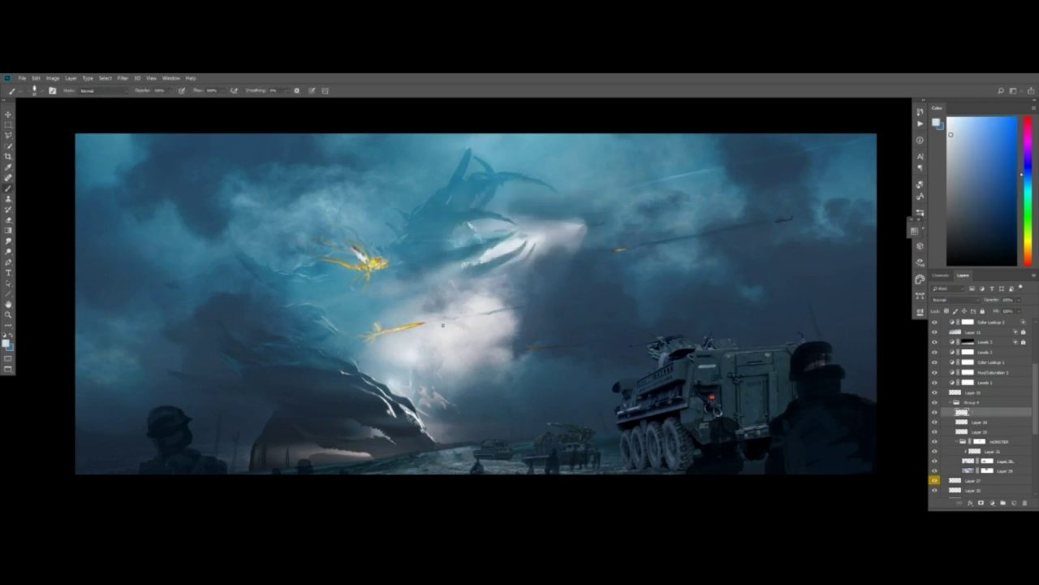
Smudge the cloud layer's mask around the helicopter at the source of the light beam
{"action": "left_click", "coordinate": [562, 229], "text": "ctrl"}
{"action": "key", "text": "r"}
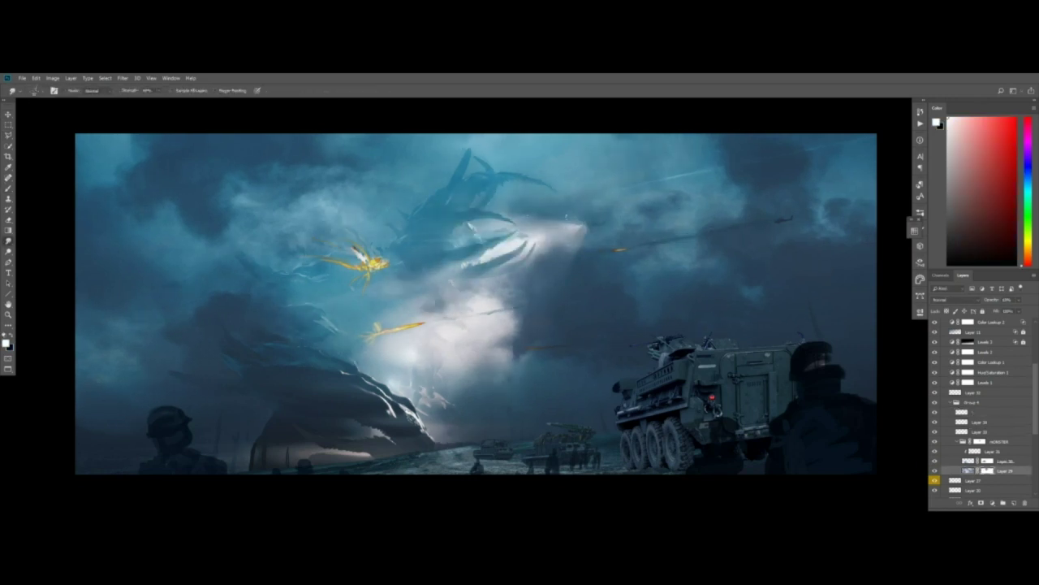
{"action": "key", "text": "v"}
On the group's top layer, paint a dark curved tentacle beside the creature's lower body with sampled blues
{"action": "left_click", "coordinate": [250, 392], "text": "ctrl"}
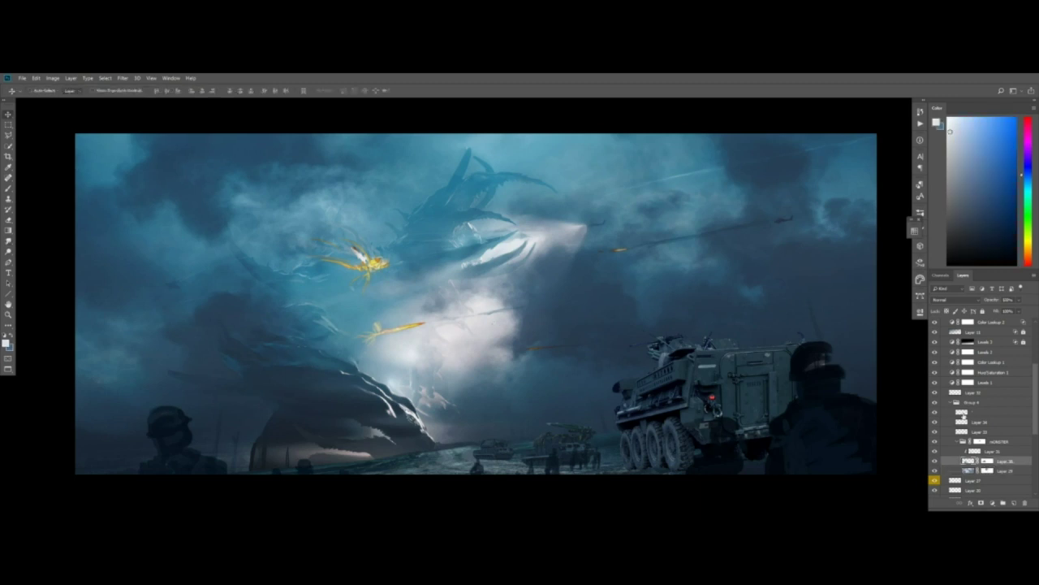
{"action": "left_click", "coordinate": [964, 414]}
{"action": "left_click", "coordinate": [1001, 460]}
{"action": "left_click", "coordinate": [980, 413]}
{"action": "key", "text": "b"}
{"action": "left_click_drag", "start_coordinate": [103, 389], "coordinate": [211, 356], "text": "ctrl"}
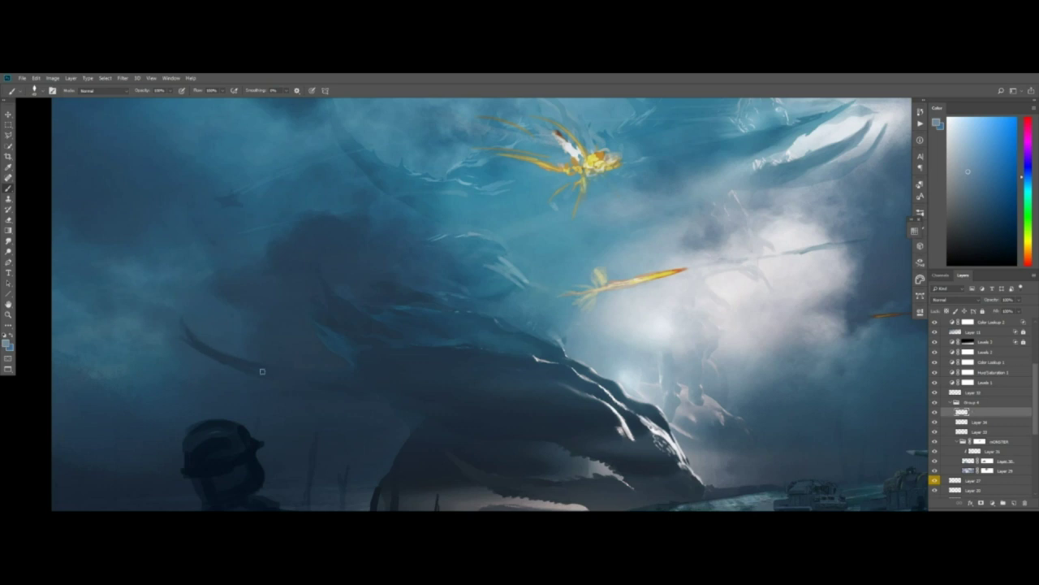
{"action": "left_click", "coordinate": [298, 393], "text": "alt"}
{"action": "mouse_move", "coordinate": [348, 392]}
{"action": "left_mouse_down", "text": "ctrl"}
{"action": "mouse_move", "coordinate": [317, 392]}
{"action": "mouse_move", "coordinate": [400, 344]}
{"action": "mouse_move", "coordinate": [334, 353]}
{"action": "mouse_move", "coordinate": [367, 346]}
{"action": "mouse_move", "coordinate": [359, 334]}
{"action": "left_mouse_up", "text": "ctrl"}
{"action": "left_click", "coordinate": [384, 314], "text": "alt"}
{"action": "left_click", "coordinate": [374, 345], "text": "alt"}
{"action": "left_click_drag", "start_coordinate": [363, 375], "coordinate": [327, 377]}
Compare the creature painting with and without the topmost layer group
{"action": "scroll", "coordinate": [1000, 333], "scroll_direction": "up", "scroll_amount": 4}
{"action": "left_click", "coordinate": [935, 325]}
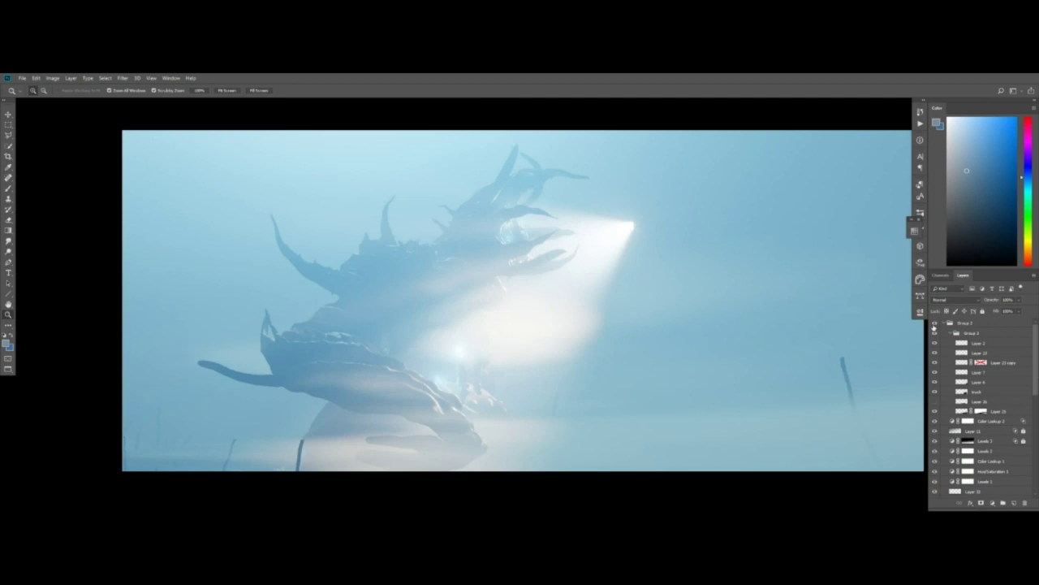
{"action": "left_click", "coordinate": [935, 325]}
{"action": "left_click_drag", "start_coordinate": [860, 333], "coordinate": [831, 335]}
{"action": "left_click", "coordinate": [934, 325]}
{"action": "left_click", "coordinate": [934, 325]}
{"action": "left_click", "coordinate": [936, 325]}
{"action": "left_click", "coordinate": [936, 326]}
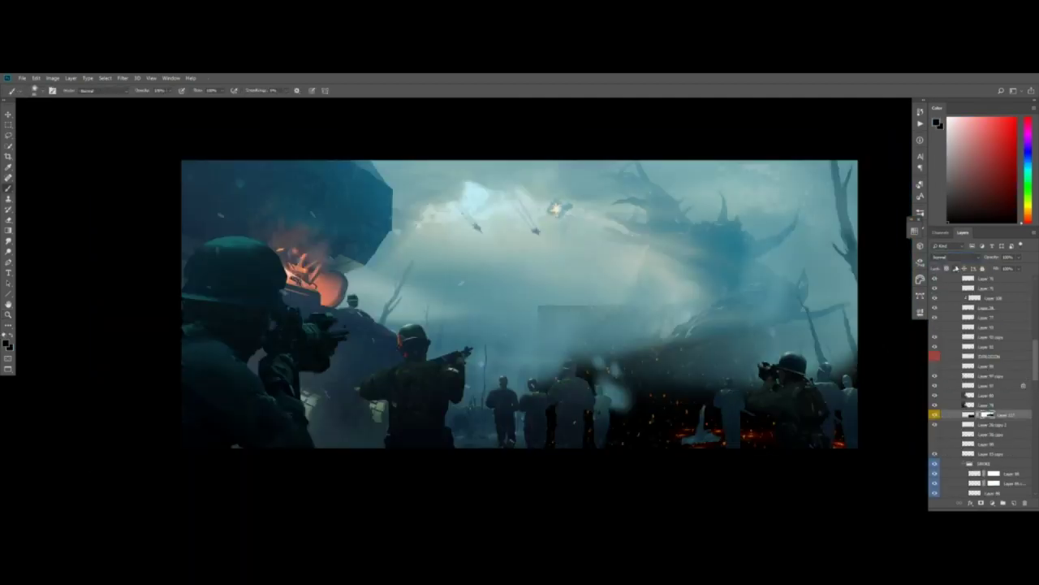
Set the dark ember picture layer on the battlefield ground to the Screen blend mode
{"action": "key", "text": "z"}
{"action": "left_click_drag", "start_coordinate": [671, 432], "coordinate": [721, 430]}
{"action": "left_click", "coordinate": [955, 257]}
{"action": "left_click", "coordinate": [956, 324]}
{"action": "left_click_drag", "start_coordinate": [660, 393], "coordinate": [609, 392]}
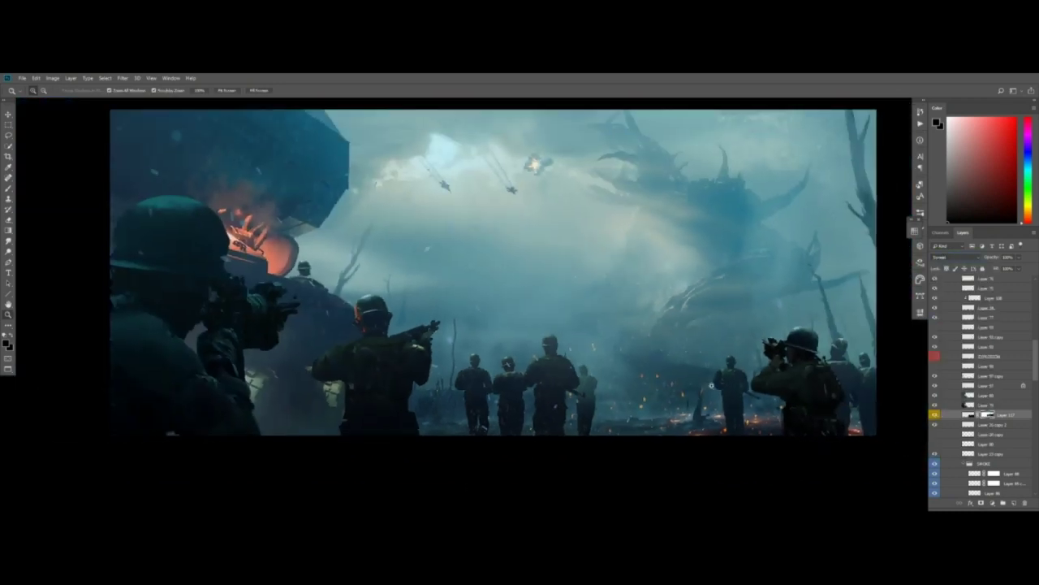
Rescale the ember layer and fit it to the ground near the crouching soldier
{"action": "key", "text": "ctrl+t"}
{"action": "left_click_drag", "start_coordinate": [513, 272], "coordinate": [644, 347], "text": "alt+shift"}
{"action": "left_click_drag", "start_coordinate": [879, 404], "coordinate": [879, 390]}
{"action": "key", "text": "Return"}
{"action": "key", "text": "b"}
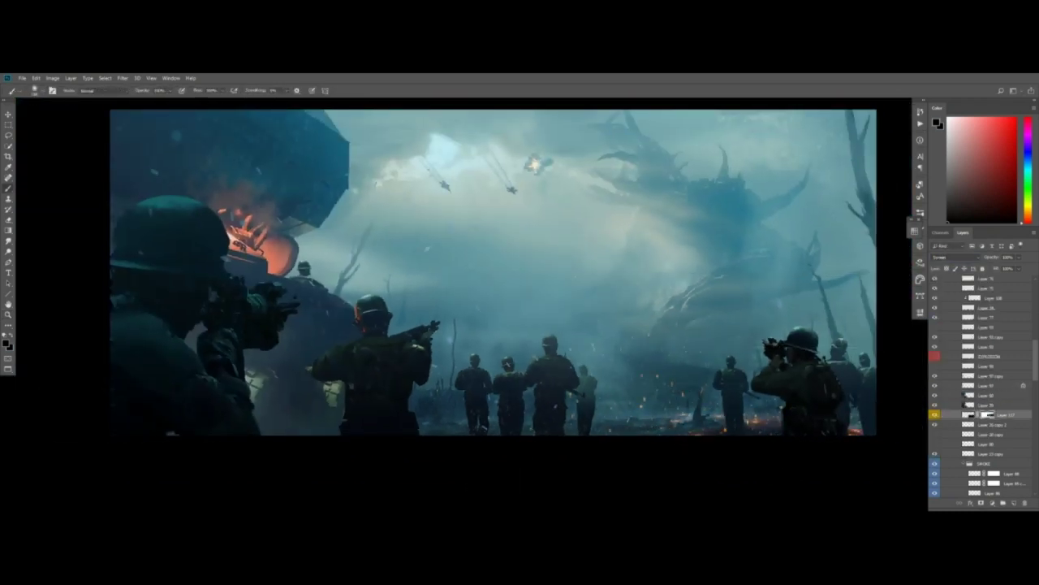
{"action": "left_click_drag", "start_coordinate": [611, 325], "coordinate": [557, 330]}
{"action": "key", "text": "b"}
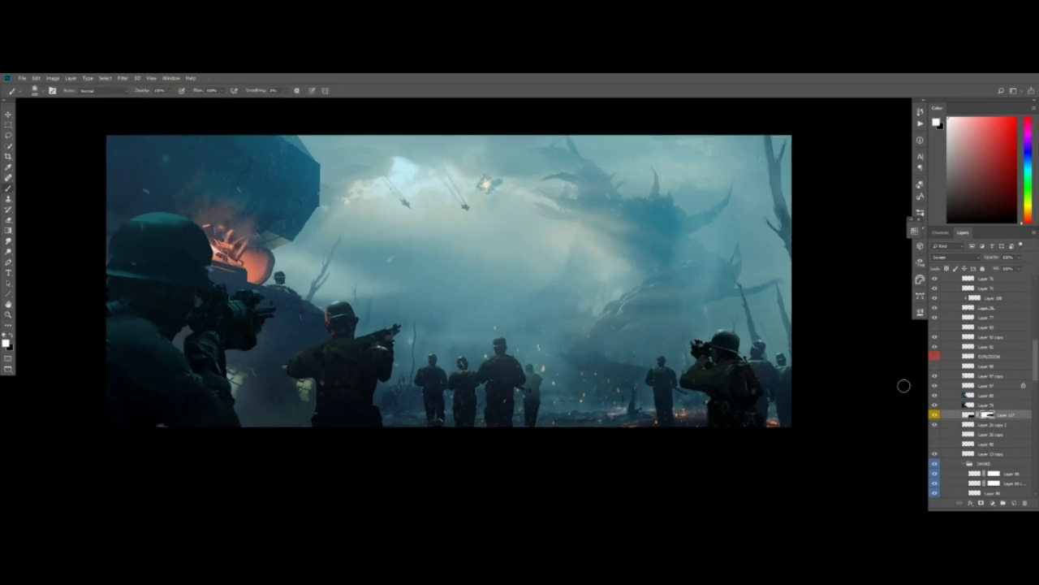
Raise the ember layer in the layer stack and transform it over the ground beneath the crouching soldier
{"action": "left_click_drag", "start_coordinate": [969, 415], "coordinate": [987, 372]}
{"action": "scroll", "coordinate": [999, 376], "scroll_direction": "up", "scroll_amount": 2}
{"action": "left_click_drag", "start_coordinate": [1004, 425], "coordinate": [994, 313]}
{"action": "key", "text": "ctrl+z"}
{"action": "key", "text": "ctrl+t"}
{"action": "left_click_drag", "start_coordinate": [895, 290], "coordinate": [837, 322], "text": "alt+shift"}
{"action": "key", "text": "Return"}
Flip the ember layer horizontally and shift it slightly along the ground
{"action": "key", "text": "ctrl+t"}
{"action": "right_click", "coordinate": [726, 364]}
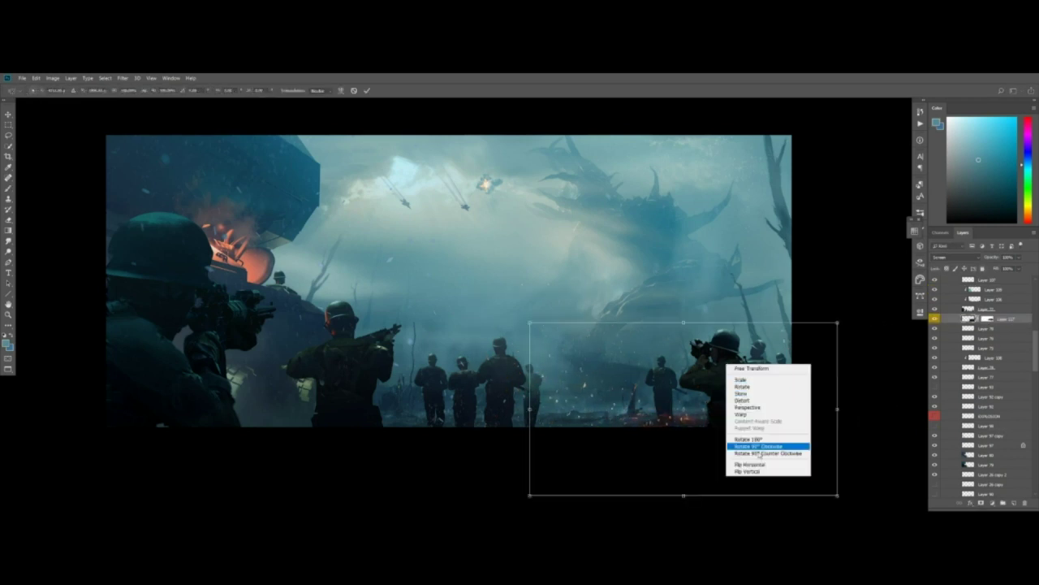
{"action": "left_click", "coordinate": [758, 465]}
{"action": "left_click_drag", "start_coordinate": [768, 443], "coordinate": [749, 441]}
{"action": "key", "text": "Return"}
Place the ember layer directly above the EXPLOSION layer, set up its mask for small black brushwork, and check its placement
{"action": "left_click_drag", "start_coordinate": [985, 322], "coordinate": [1000, 410]}
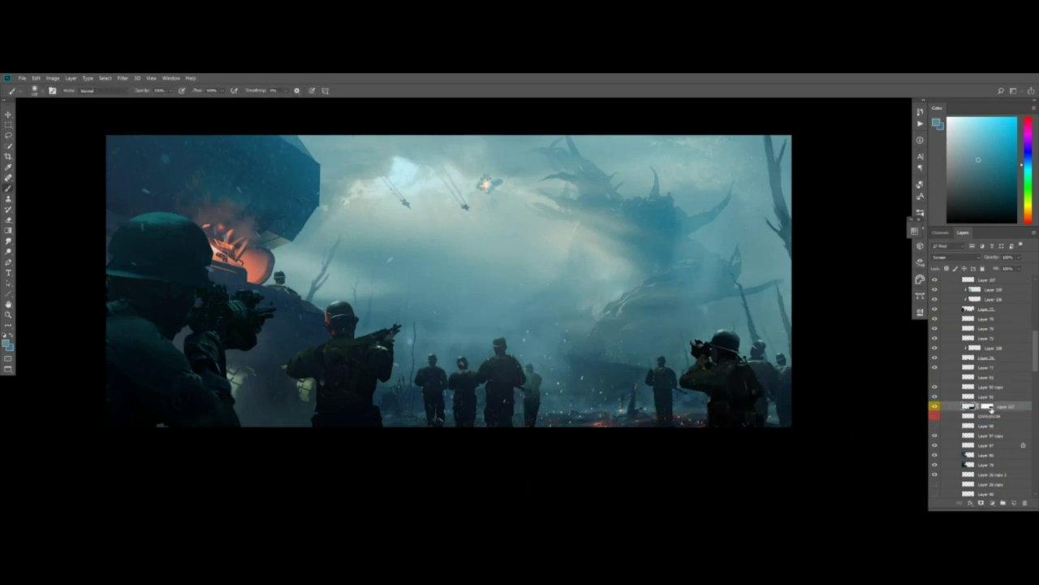
{"action": "left_click", "coordinate": [990, 409]}
{"action": "left_click", "coordinate": [949, 222]}
{"action": "right_click_drag", "start_coordinate": [553, 371], "coordinate": [544, 371], "text": "alt"}
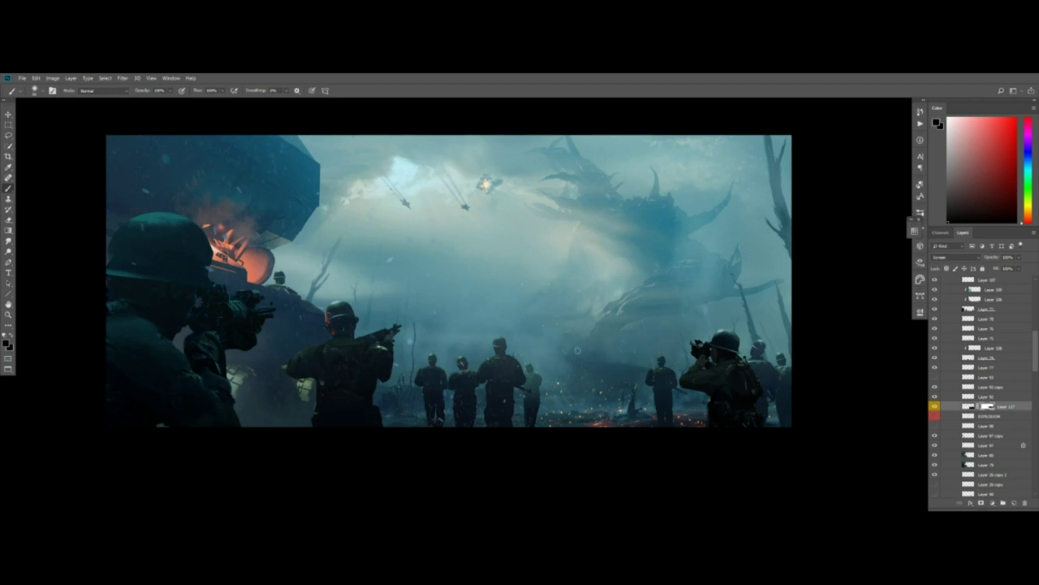
{"action": "left_click", "coordinate": [935, 408]}
{"action": "mouse_move", "coordinate": [582, 416]}
{"action": "left_mouse_down", "text": "ctrl"}
{"action": "mouse_move", "coordinate": [612, 439]}
{"action": "mouse_move", "coordinate": [605, 451]}
{"action": "left_mouse_up", "text": "ctrl"}
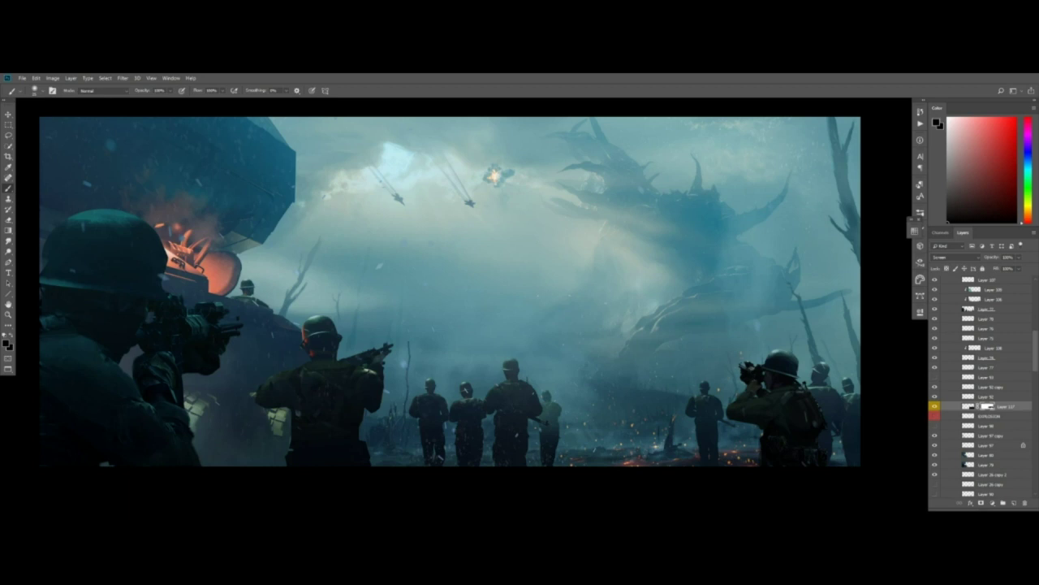
Paste the small spark picture, set it to Screen and fit it near the crouching soldier
{"action": "key", "text": "ctrl+v"}
{"action": "left_click", "coordinate": [956, 257]}
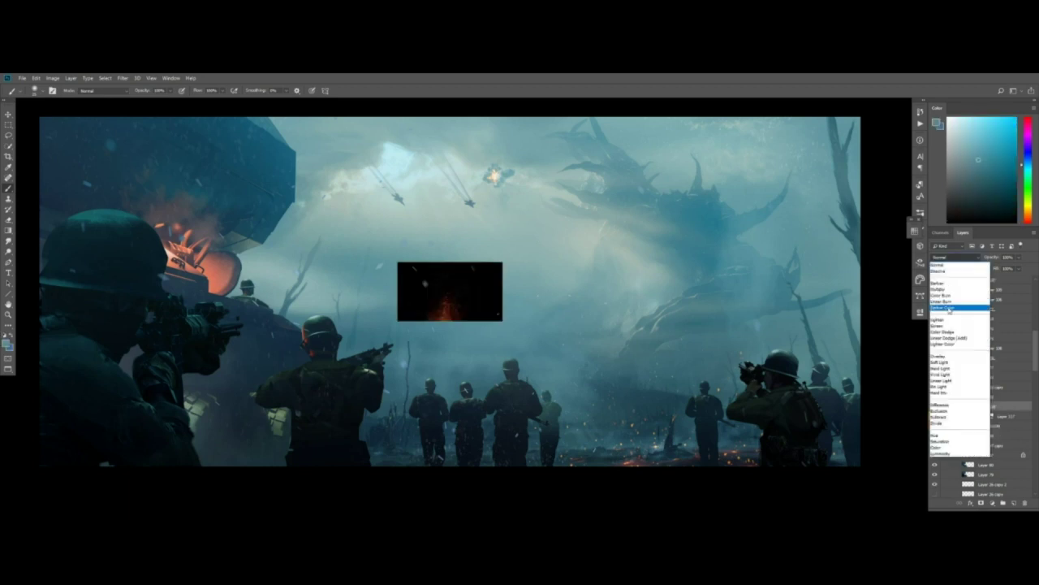
{"action": "left_click", "coordinate": [952, 307]}
{"action": "left_click_drag", "start_coordinate": [444, 311], "coordinate": [847, 448], "text": "ctrl"}
{"action": "key", "text": "ctrl+t"}
{"action": "key", "text": "Return"}
{"action": "key", "text": "ctrl+z"}
{"action": "key", "text": "ctrl+t"}
{"action": "key", "text": "Return"}
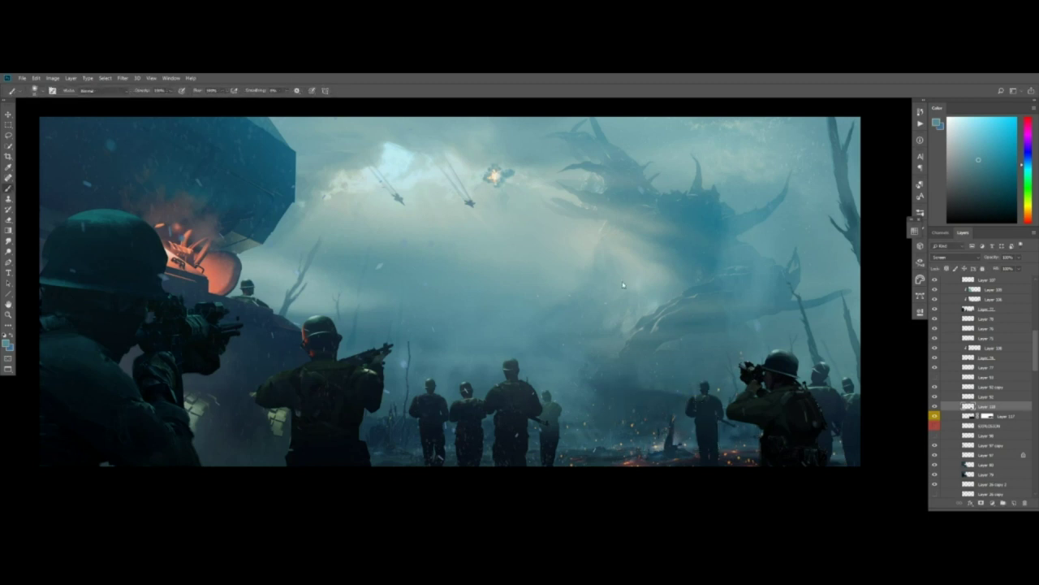
Paste another spark picture in Screen mode, fit it to the ground beside the standing rifleman and add a mask
{"action": "key", "text": "ctrl+v"}
{"action": "left_click", "coordinate": [955, 257]}
{"action": "left_click", "coordinate": [952, 312]}
{"action": "left_click_drag", "start_coordinate": [459, 306], "coordinate": [398, 445], "text": "ctrl"}
{"action": "key", "text": "ctrl+t"}
{"action": "key", "text": "Return"}
{"action": "left_click", "coordinate": [981, 503]}
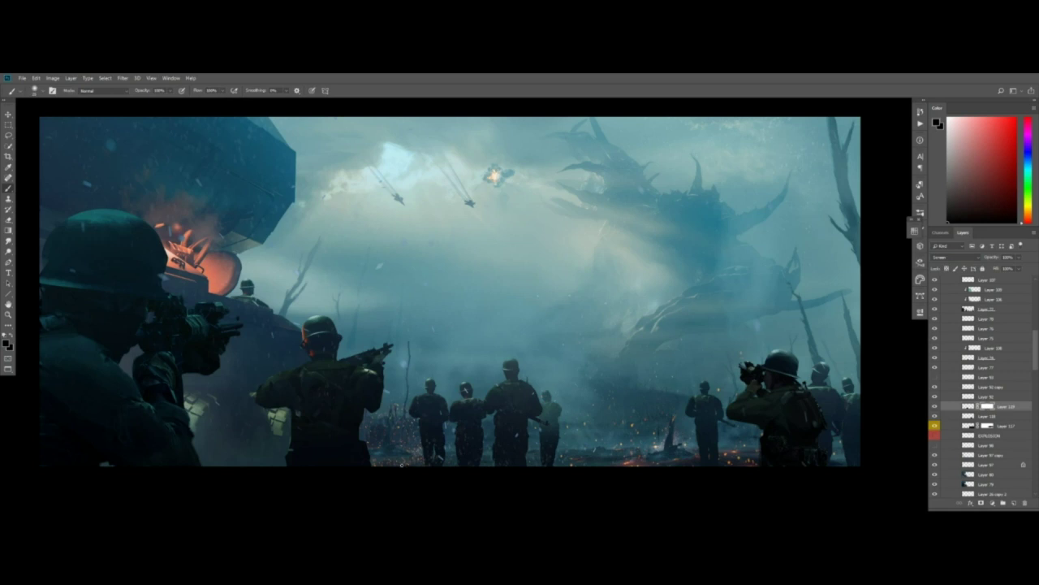
Choose a brush for the spark mask, then duplicate the spark layer and transform the copy around the crouching soldier
{"action": "right_click", "coordinate": [409, 406]}
{"action": "double_click", "coordinate": [573, 316]}
{"action": "left_click_drag", "start_coordinate": [471, 439], "coordinate": [848, 395], "text": "ctrl+alt"}
{"action": "key", "text": "ctrl+t"}
{"action": "key", "text": "Return"}
{"action": "left_click", "coordinate": [987, 406]}
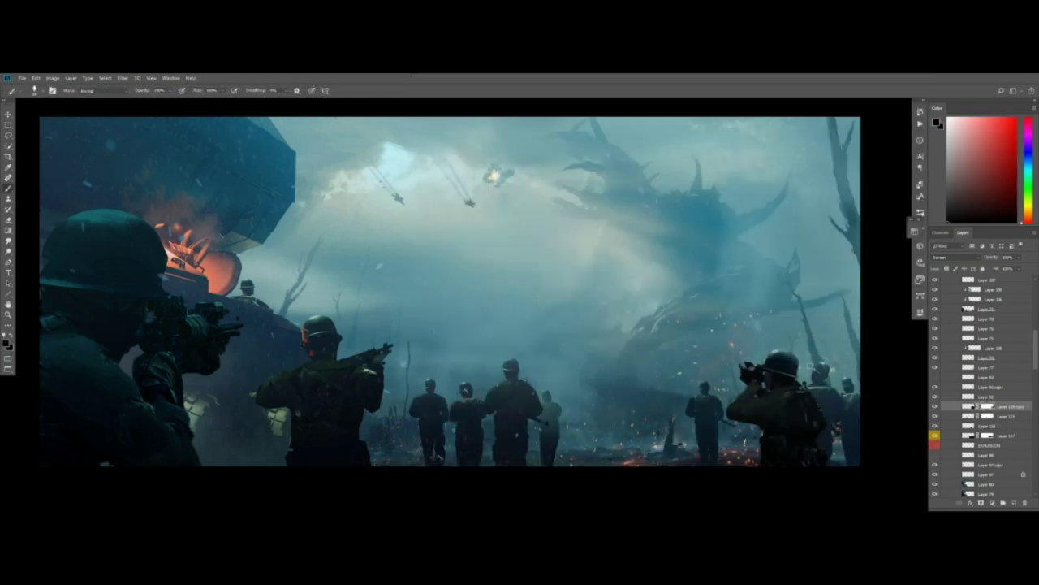
Raise the spark copy in the layer stack, pick a brush for its mask and give the layer a green label
{"action": "left_click_drag", "start_coordinate": [967, 406], "coordinate": [966, 314]}
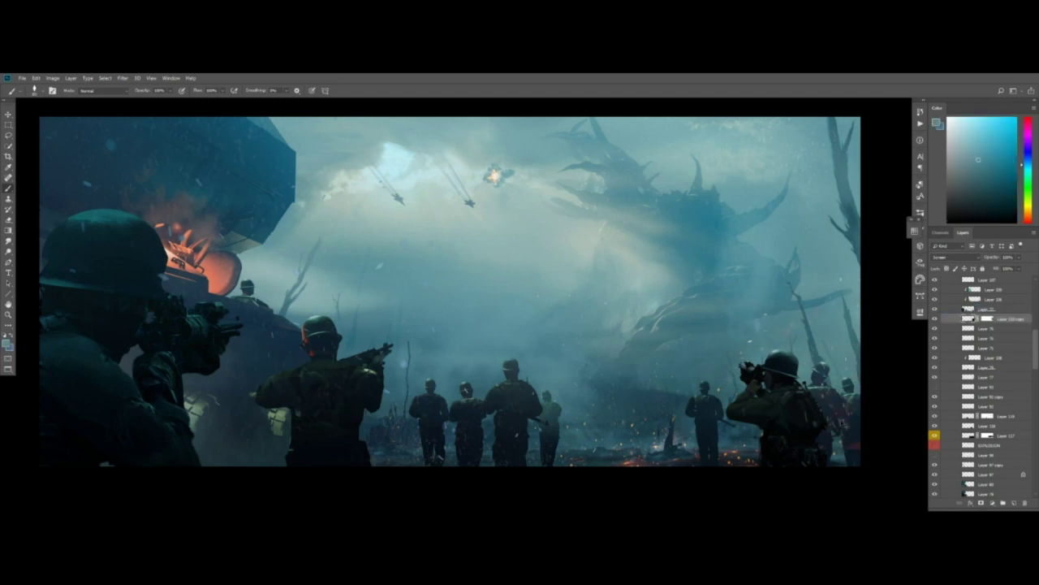
{"action": "left_click", "coordinate": [987, 319]}
{"action": "right_click", "coordinate": [835, 418]}
{"action": "double_click", "coordinate": [674, 312]}
{"action": "left_click_drag", "start_coordinate": [788, 359], "coordinate": [810, 376]}
{"action": "right_click", "coordinate": [934, 318]}
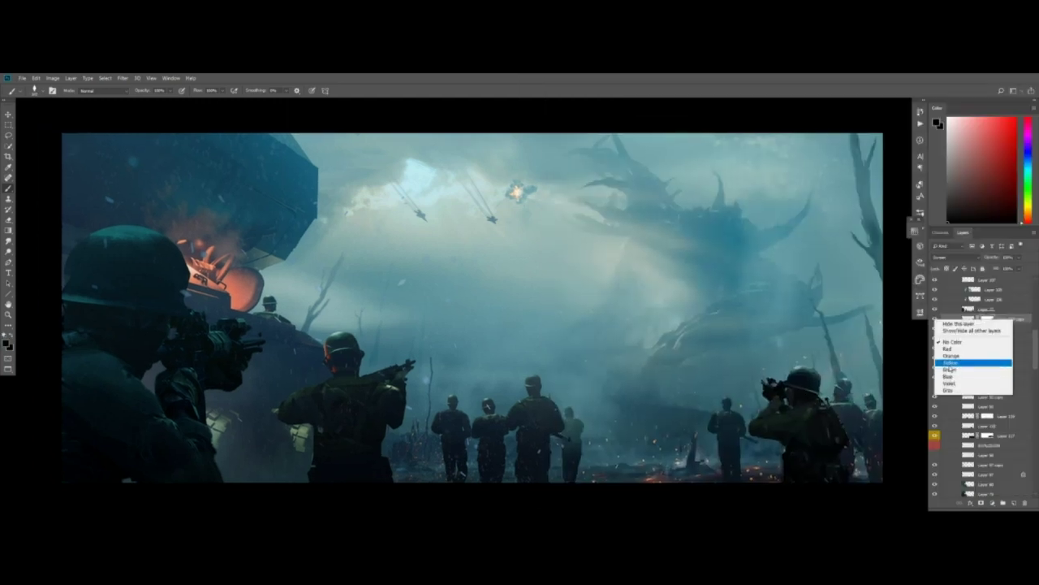
{"action": "left_click", "coordinate": [952, 372]}
Scale down and reposition the yellow-labelled ember layer on the ground around the distant soldier
{"action": "left_click", "coordinate": [935, 435]}
{"action": "left_click", "coordinate": [934, 435]}
{"action": "left_click", "coordinate": [968, 436]}
{"action": "key", "text": "ctrl+t"}
{"action": "left_click_drag", "start_coordinate": [542, 354], "coordinate": [621, 394]}
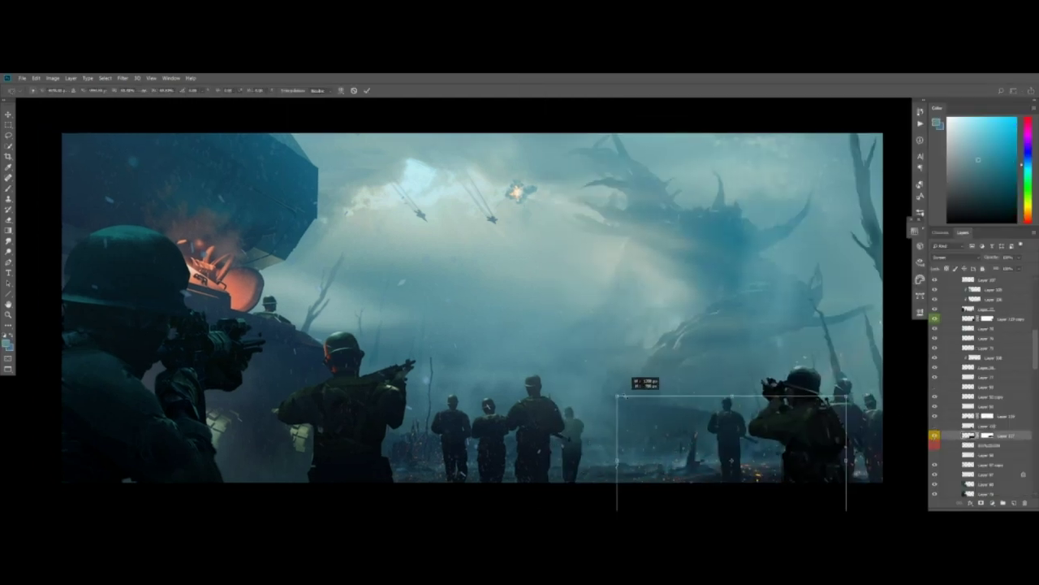
{"action": "key", "text": "Return"}
{"action": "left_click_drag", "start_coordinate": [755, 471], "coordinate": [686, 488], "text": "ctrl"}
Lock the Levels adjustment layer and resize the green-labelled spark layer around the crouching soldier
{"action": "key", "text": "v"}
{"action": "left_click", "coordinate": [873, 451], "text": "ctrl"}
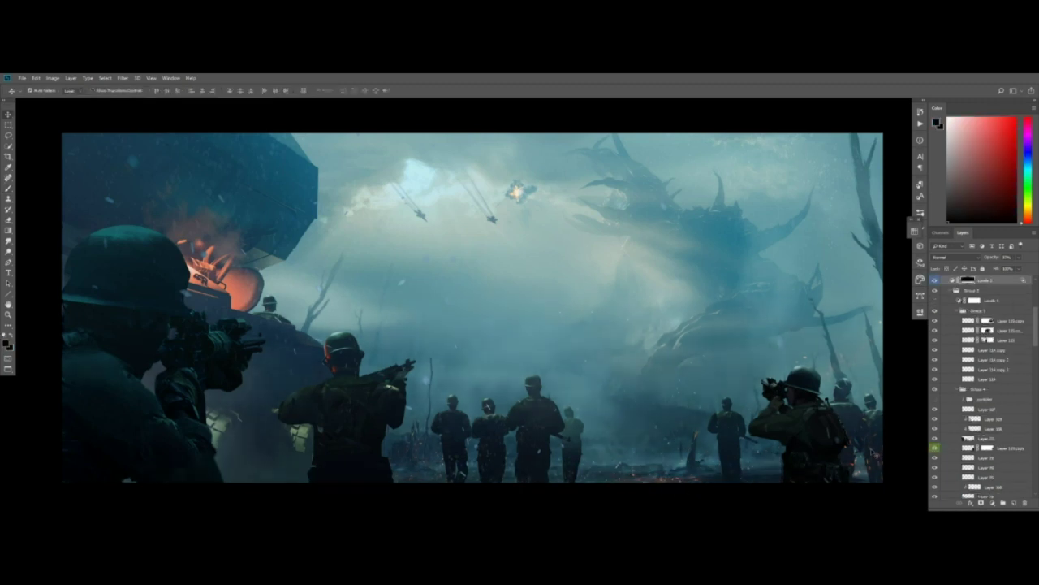
{"action": "left_click", "coordinate": [982, 268]}
{"action": "left_click_drag", "start_coordinate": [873, 451], "coordinate": [903, 471], "text": "ctrl"}
{"action": "left_click", "coordinate": [968, 448]}
{"action": "key", "text": "ctrl+t"}
{"action": "mouse_move", "coordinate": [806, 336]}
{"action": "left_mouse_down"}
{"action": "mouse_move", "coordinate": [817, 401]}
{"action": "mouse_move", "coordinate": [691, 452]}
{"action": "mouse_move", "coordinate": [681, 487]}
{"action": "left_mouse_up"}
{"action": "key", "text": "Return"}
Transform the duplicated spark layer and move it across to the airship and foreground soldier
{"action": "key", "text": "b"}
{"action": "key", "text": "ctrl+t"}
{"action": "key", "text": "Return"}
{"action": "left_click_drag", "start_coordinate": [838, 168], "coordinate": [390, 154], "text": "ctrl"}
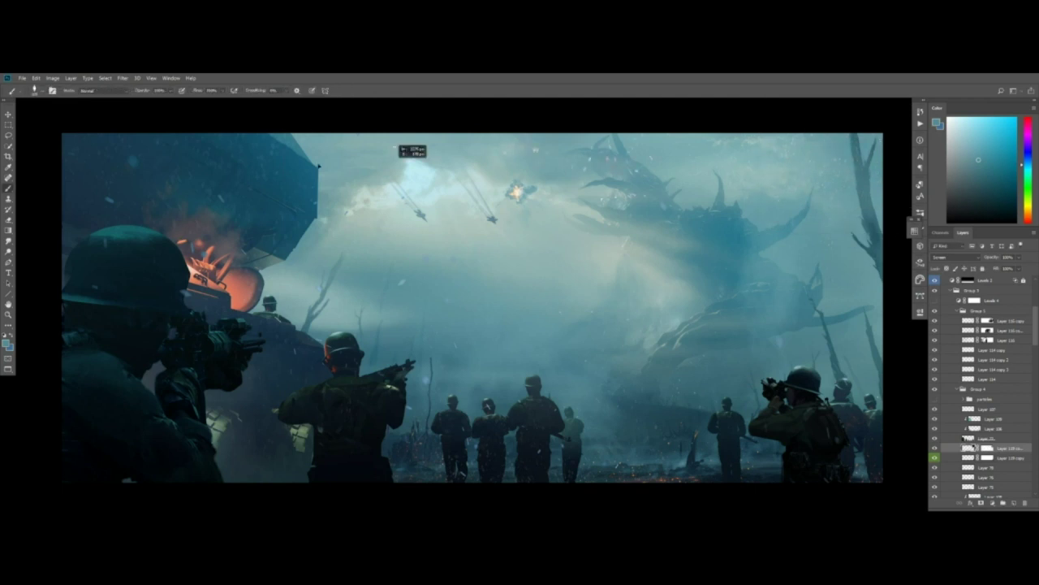
{"action": "left_click_drag", "start_coordinate": [666, 187], "coordinate": [112, 438], "text": "ctrl"}
Shrink the lower spark layer and place it beside the broken stump near the distant soldier
{"action": "left_click_drag", "start_coordinate": [705, 453], "coordinate": [729, 428]}
{"action": "left_click", "coordinate": [706, 446], "text": "ctrl"}
{"action": "key", "text": "ctrl+t"}
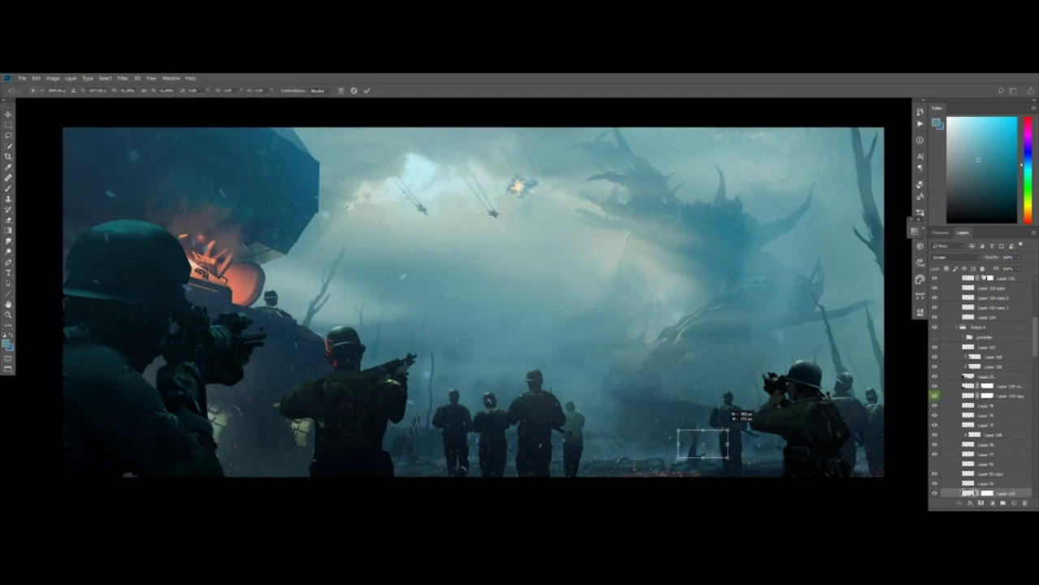
{"action": "key", "text": "Return"}
{"action": "key", "text": "d"}
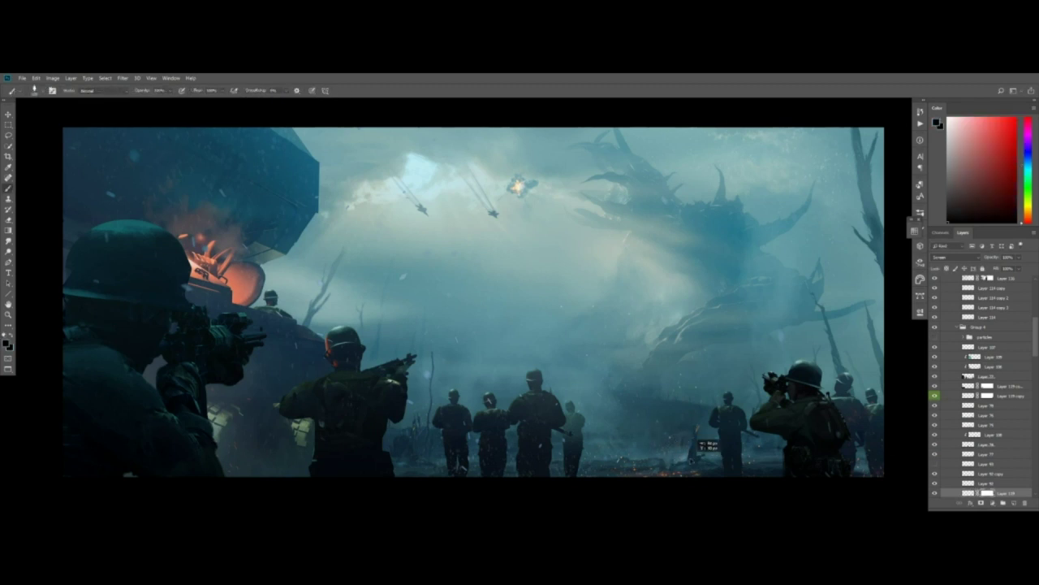
{"action": "key", "text": "v"}
{"action": "key", "text": "b"}
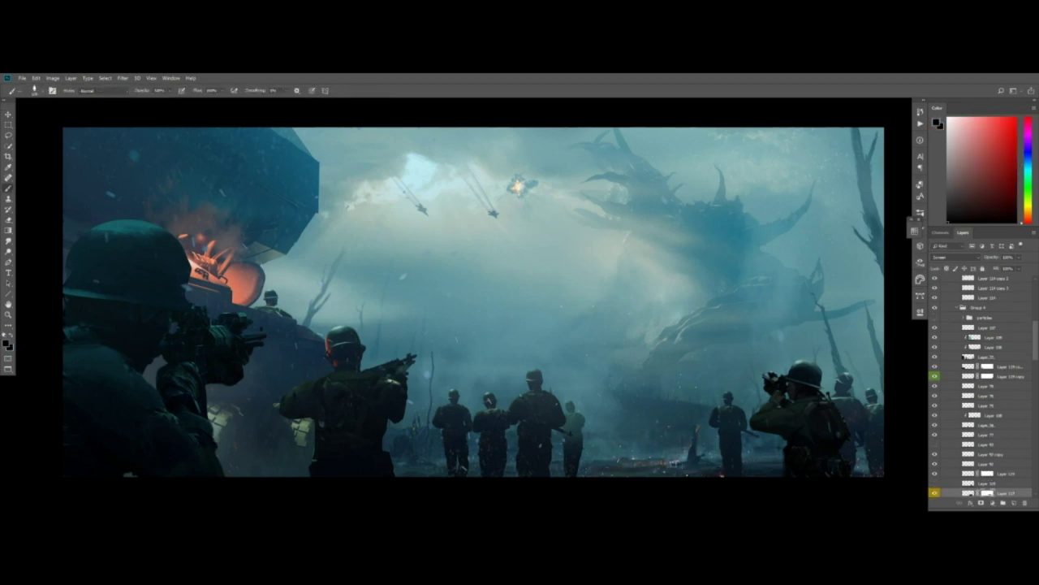
Move the small spark layer to the ground between the rifleman and the walking soldiers and give it a colour label
{"action": "left_click_drag", "start_coordinate": [567, 459], "coordinate": [748, 451]}
{"action": "left_click", "coordinate": [984, 484]}
{"action": "left_click_drag", "start_coordinate": [822, 452], "coordinate": [505, 453], "text": "ctrl"}
{"action": "right_click", "coordinate": [933, 485]}
{"action": "left_click", "coordinate": [948, 453]}
Enlarge the middle masked particle layer in the upper group and lower its opacity
{"action": "scroll", "coordinate": [948, 430], "scroll_direction": "up", "scroll_amount": 5}
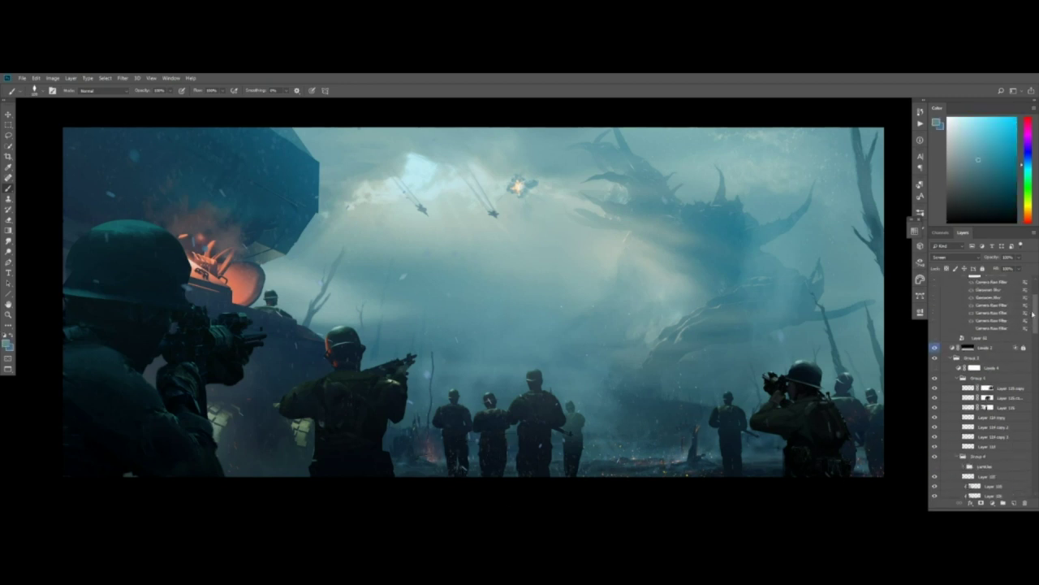
{"action": "left_click", "coordinate": [966, 381]}
{"action": "left_click", "coordinate": [968, 391]}
{"action": "left_click", "coordinate": [968, 400]}
{"action": "key", "text": "ctrl+t"}
{"action": "left_click_drag", "start_coordinate": [343, 435], "coordinate": [260, 434]}
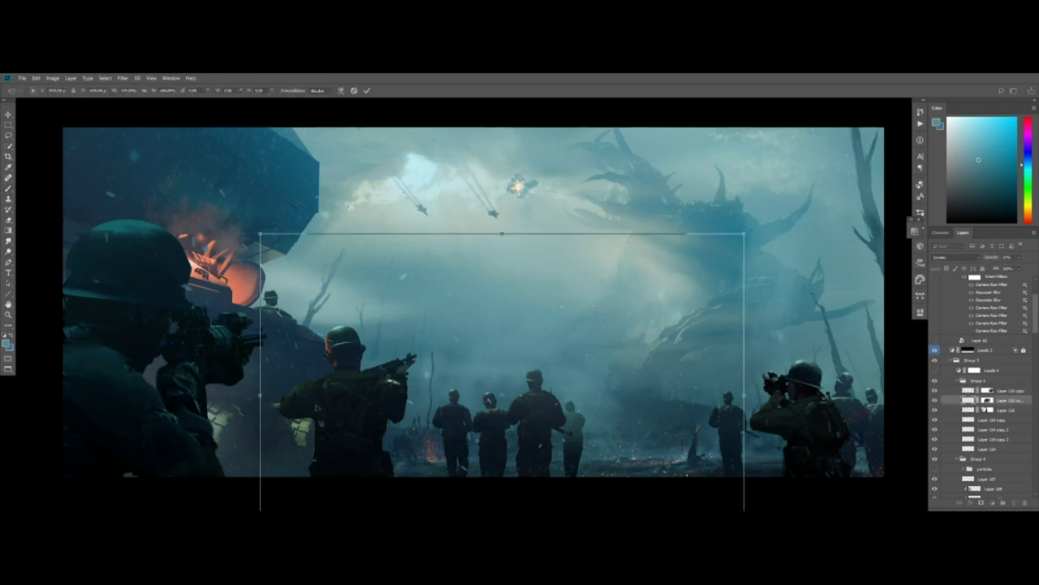
{"action": "key", "text": "Return"}
{"action": "left_click_drag", "start_coordinate": [990, 258], "coordinate": [986, 258]}
{"action": "left_click_drag", "start_coordinate": [802, 340], "coordinate": [803, 353]}
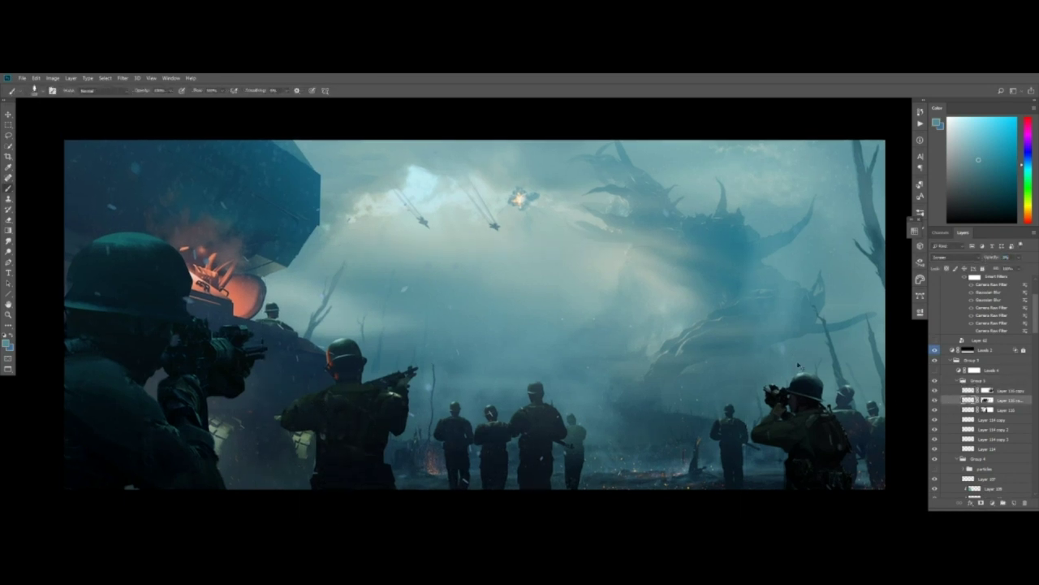
Duplicate the particle layer, flip and reposition the copy, and reduce its opacity
{"action": "key", "text": "ctrl+j"}
{"action": "key", "text": "ctrl+t"}
{"action": "right_click", "coordinate": [598, 284]}
{"action": "left_click", "coordinate": [630, 396]}
{"action": "key", "text": "Return"}
{"action": "left_click_drag", "start_coordinate": [699, 250], "coordinate": [472, 292], "text": "ctrl"}
{"action": "left_click_drag", "start_coordinate": [991, 258], "coordinate": [980, 259]}
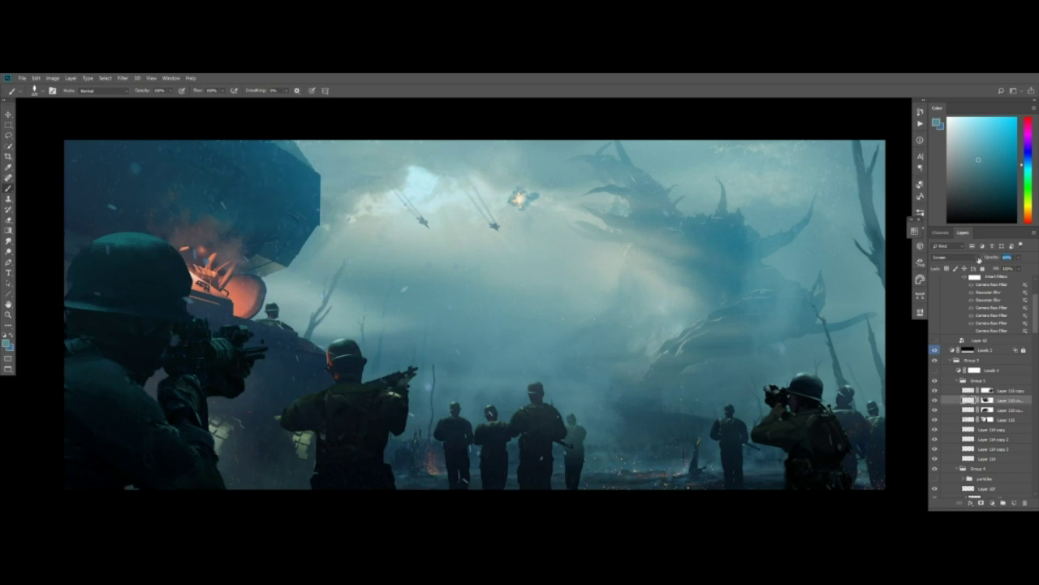
{"action": "key", "text": "ctrl+j"}
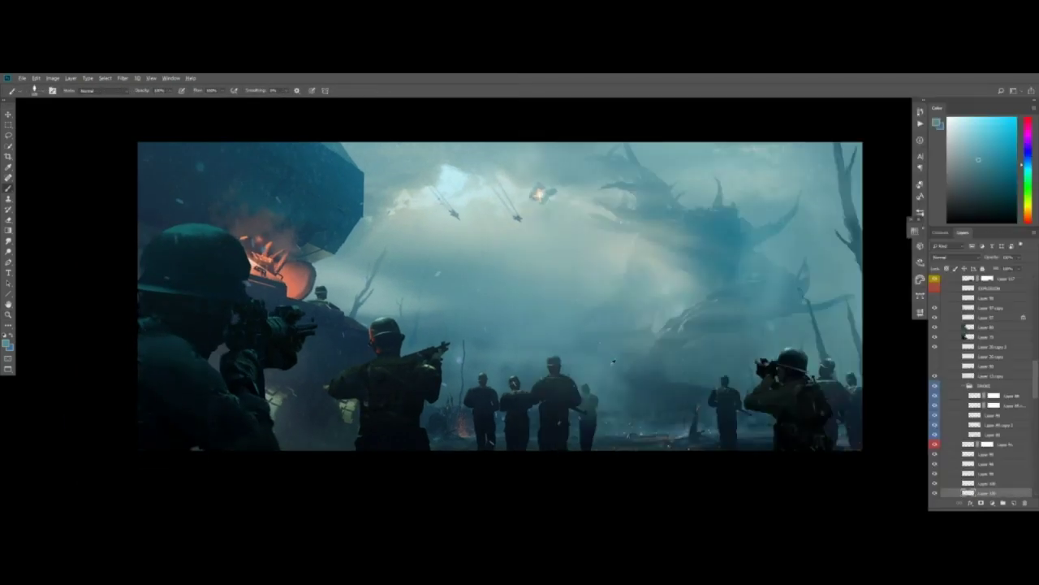
On the layer directly above Layer 92, paint sampled misty blues over the haze behind the walking soldiers
{"action": "key", "text": "a"}
{"action": "key", "text": "v"}
{"action": "scroll", "coordinate": [974, 365], "scroll_direction": "down", "scroll_amount": 10}
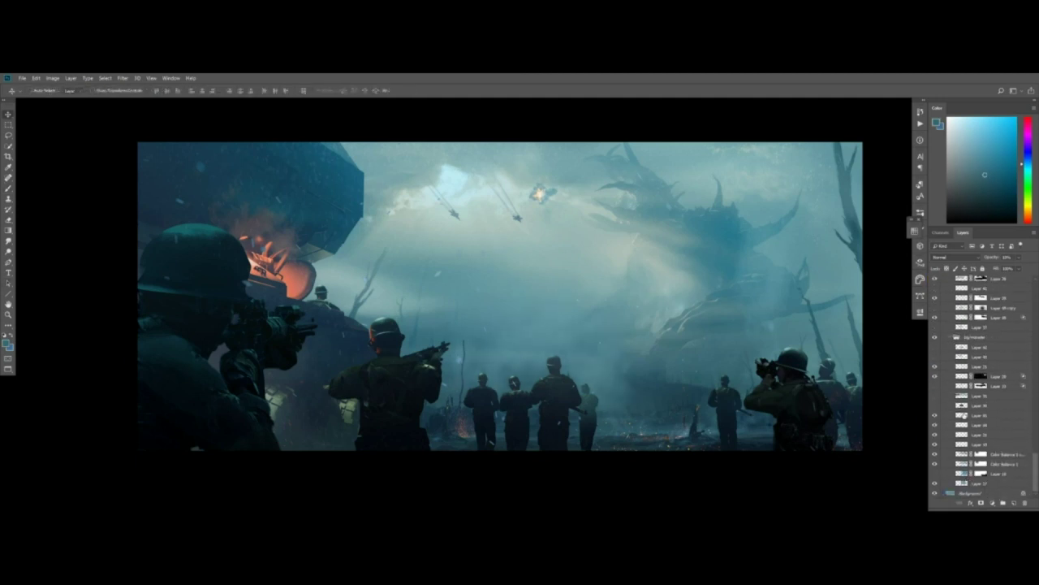
{"action": "left_click", "coordinate": [957, 339]}
{"action": "left_click_drag", "start_coordinate": [1037, 467], "coordinate": [1036, 393]}
{"action": "left_click", "coordinate": [981, 397]}
{"action": "key", "text": "b"}
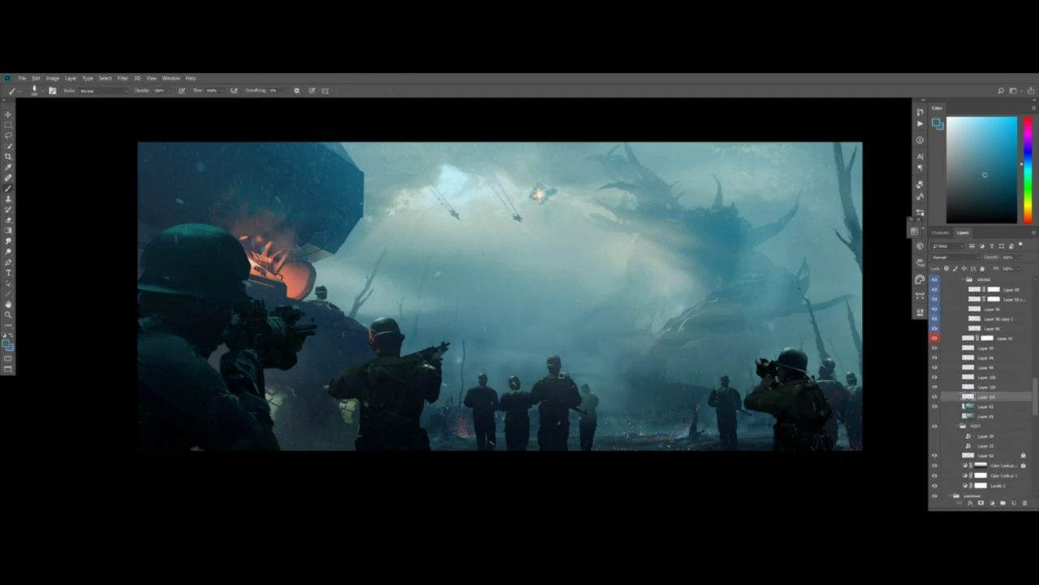
{"action": "scroll", "coordinate": [513, 368], "scroll_direction": "up", "scroll_amount": 5, "text": "alt"}
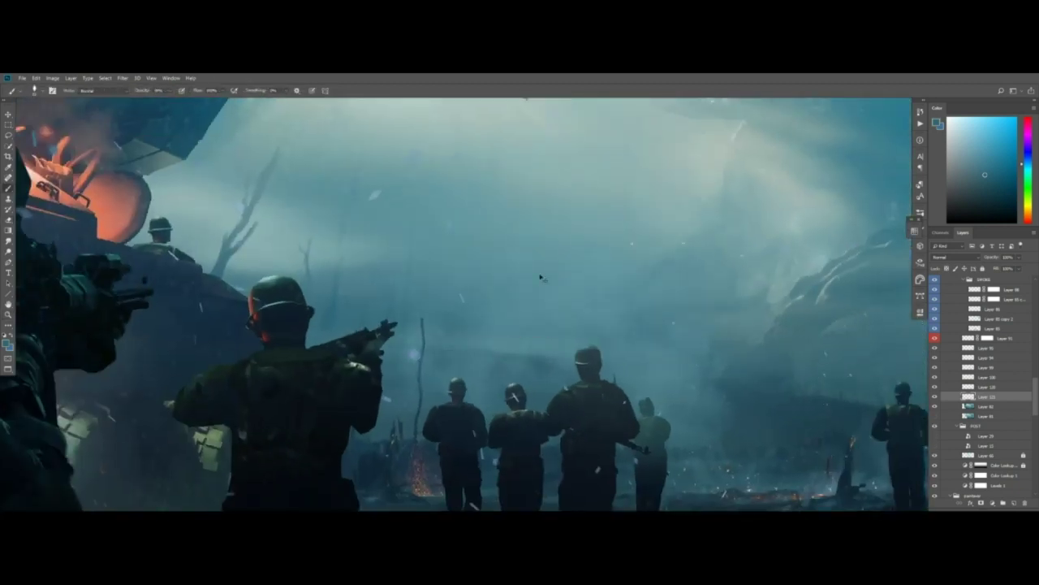
{"action": "scroll", "coordinate": [542, 341], "scroll_direction": "up", "scroll_amount": 5, "text": "alt"}
{"action": "left_click", "coordinate": [490, 364], "text": "alt"}
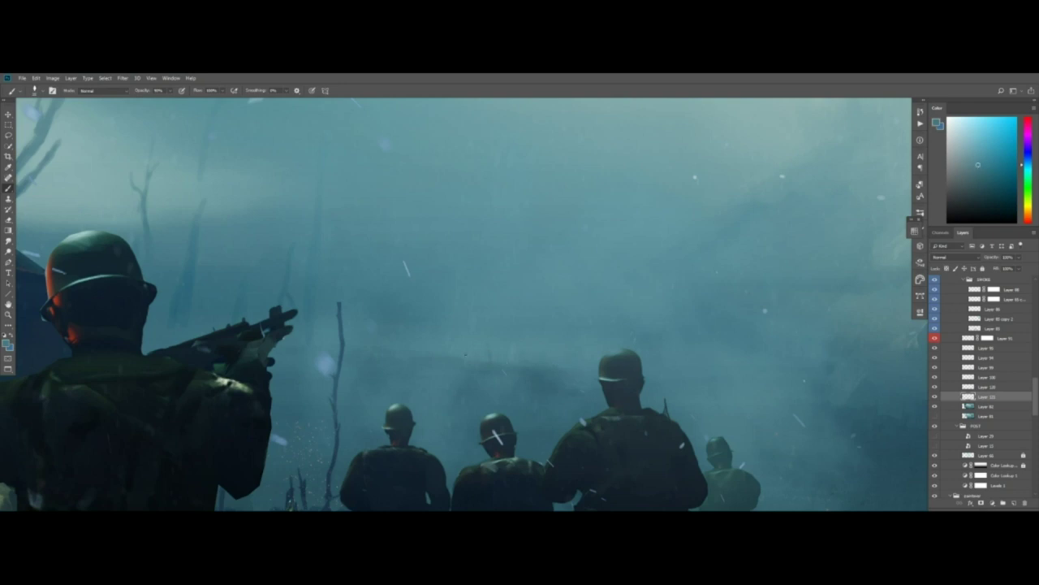
{"action": "key", "text": "z"}
{"action": "left_click_drag", "start_coordinate": [549, 320], "coordinate": [512, 328]}
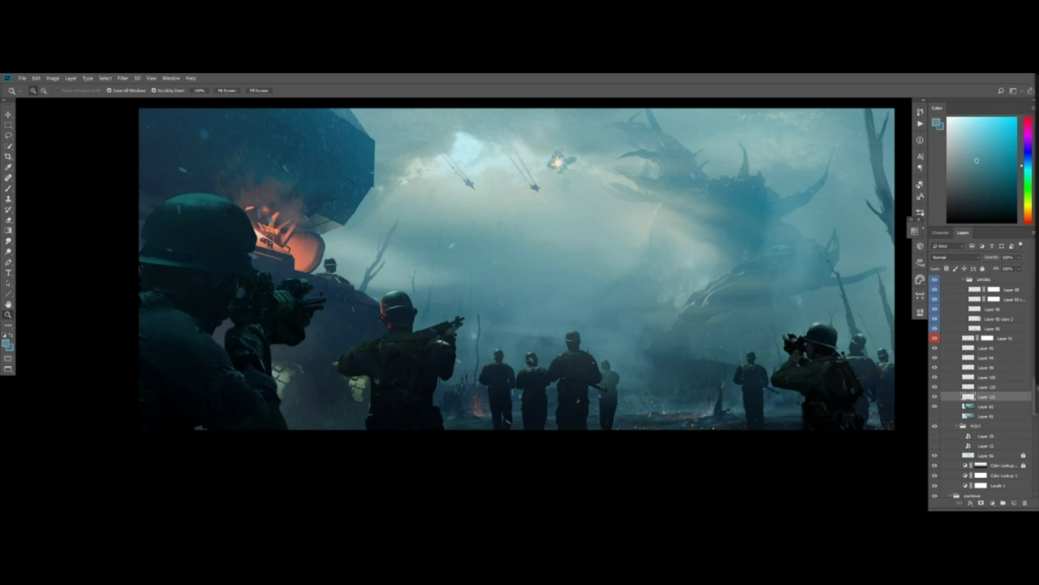
{"action": "left_click_drag", "start_coordinate": [569, 267], "coordinate": [546, 283]}
{"action": "key", "text": "b"}
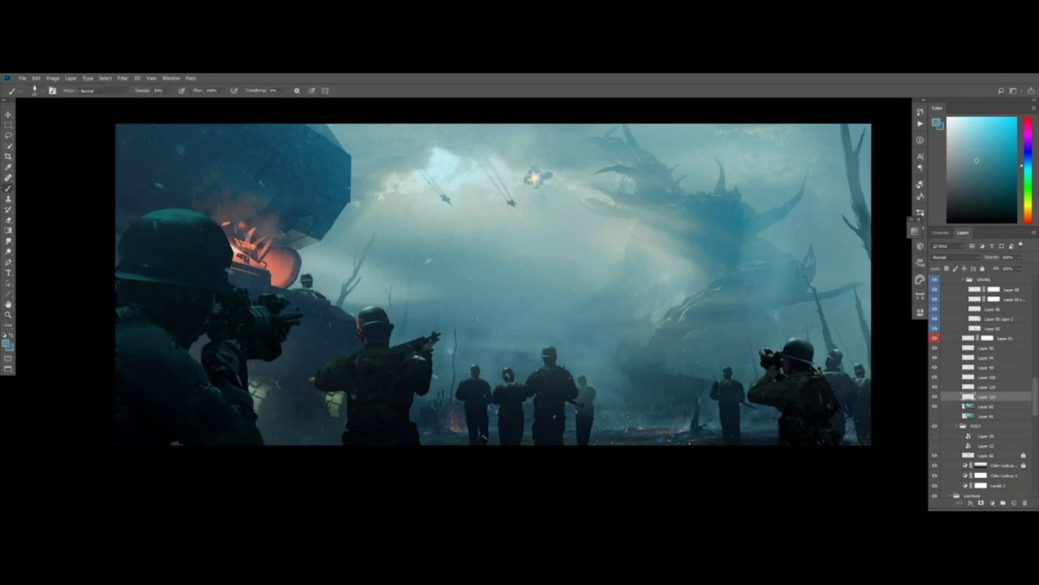
Duplicate the ground ember layer, apply a Gaussian Blur, merge its copies and set the result to Linear Dodge (Add)
{"action": "key", "text": "v"}
{"action": "left_click", "coordinate": [660, 428]}
{"action": "key", "text": "ctrl+j"}
{"action": "left_click", "coordinate": [123, 79]}
{"action": "left_click", "coordinate": [212, 197]}
{"action": "left_click_drag", "start_coordinate": [799, 255], "coordinate": [769, 253]}
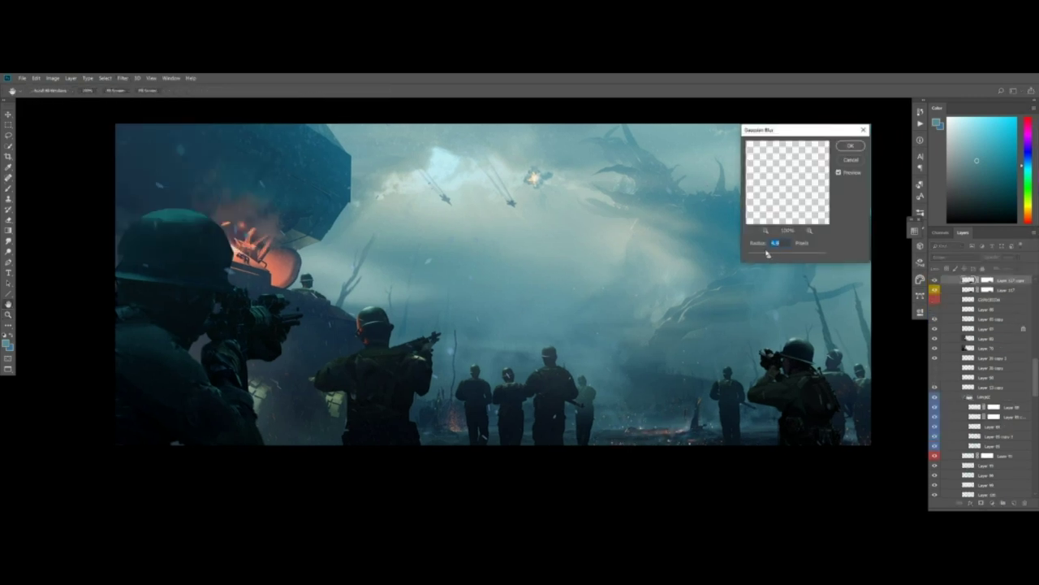
{"action": "key", "text": "Return"}
{"action": "key", "text": "ctrl+j"}
{"action": "key", "text": "ctrl+e"}
{"action": "left_click", "coordinate": [485, 240]}
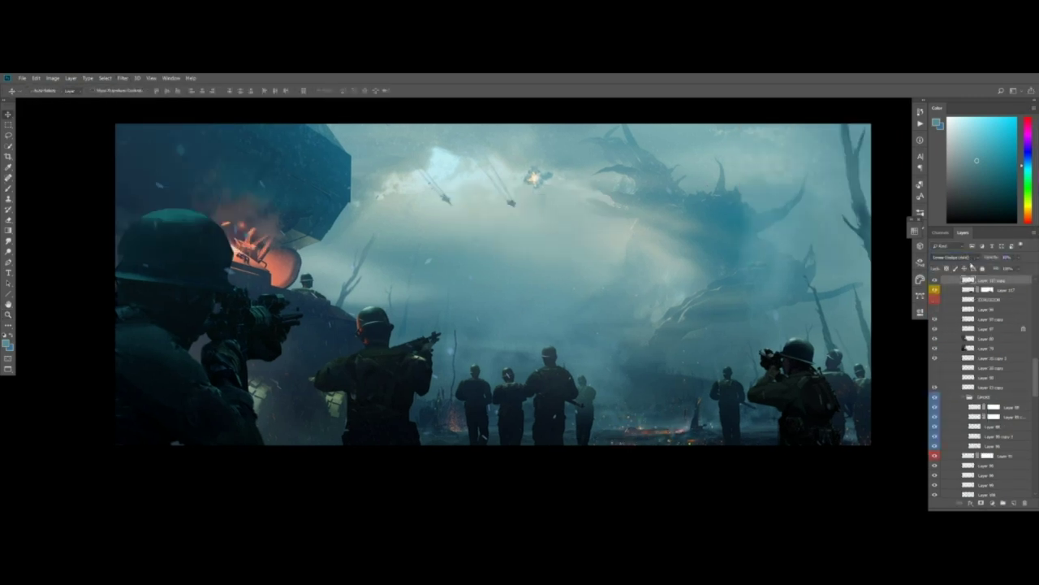
Duplicate the blurred ember glow, blur the new copy again, and merge it with its own duplicate
{"action": "key", "text": "ctrl+j"}
{"action": "left_click", "coordinate": [123, 79]}
{"action": "left_click", "coordinate": [235, 200]}
{"action": "key", "text": "Return"}
{"action": "key", "text": "ctrl+j"}
{"action": "key", "text": "ctrl+e"}
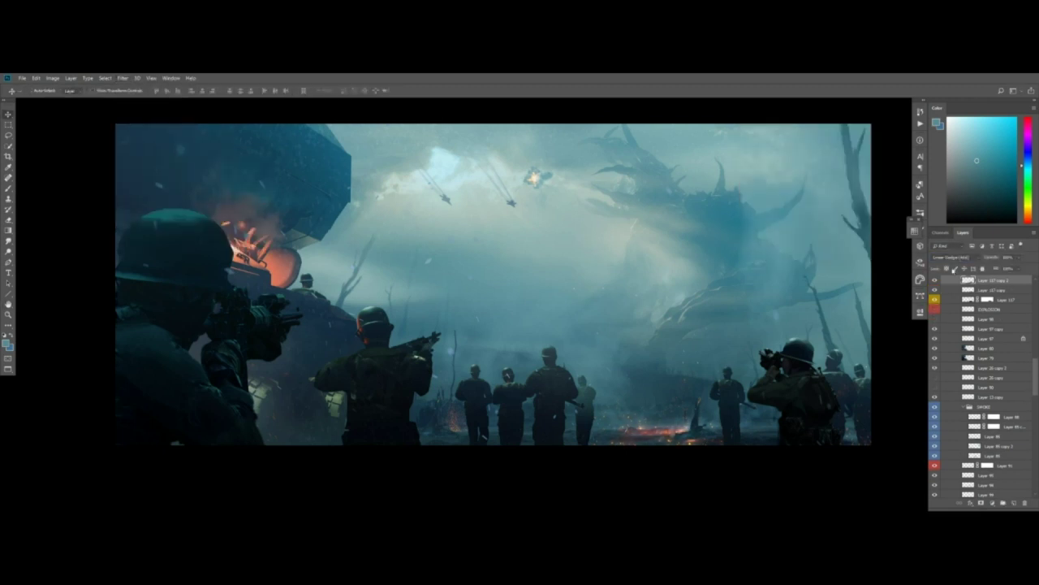
Group the three ground ember layers and label the group yellow
{"action": "scroll", "coordinate": [947, 335], "scroll_direction": "up", "scroll_amount": 2}
{"action": "left_click", "coordinate": [949, 339], "text": "shift"}
{"action": "key", "text": "ctrl+g"}
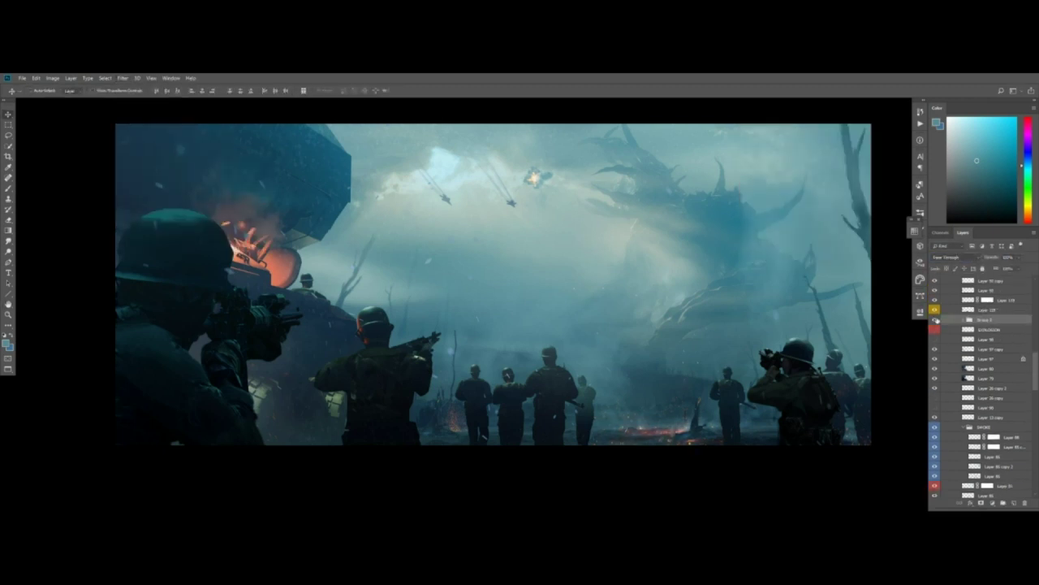
{"action": "right_click", "coordinate": [936, 320]}
{"action": "left_click", "coordinate": [954, 362]}
Move the ember group up the layer stack to just below Layer 75 and transform the embers along the ground
{"action": "scroll", "coordinate": [997, 387], "scroll_direction": "up", "scroll_amount": 4}
{"action": "left_click_drag", "start_coordinate": [998, 405], "coordinate": [996, 294]}
{"action": "left_click_drag", "start_coordinate": [983, 331], "coordinate": [983, 332]}
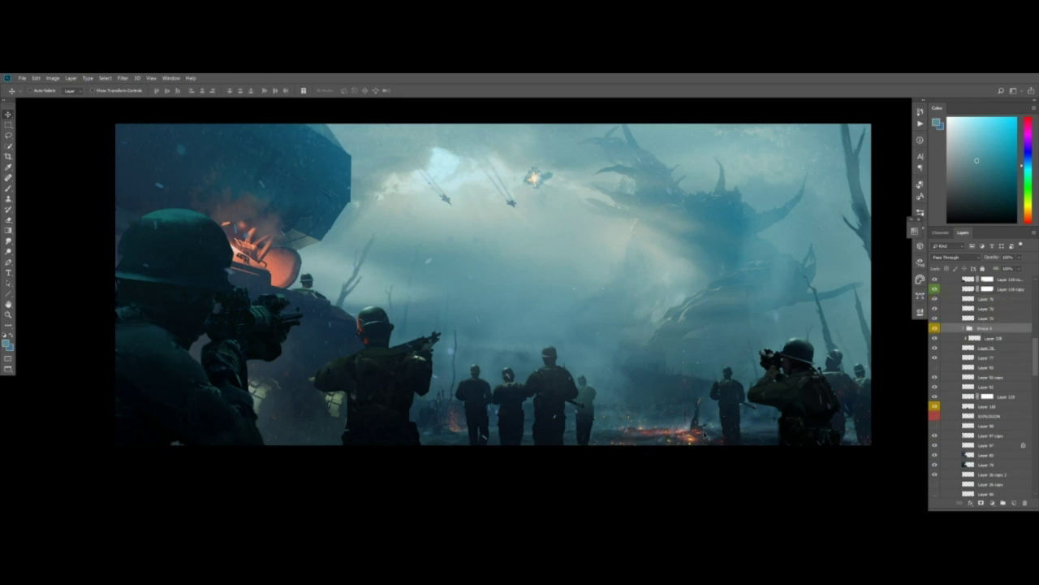
{"action": "key", "text": "ctrl+t"}
{"action": "left_click_drag", "start_coordinate": [708, 436], "coordinate": [731, 416]}
{"action": "key", "text": "Return"}
Add a layer mask to the ember group and brush on it around the embers beside the broken stump
{"action": "left_click", "coordinate": [981, 503]}
{"action": "key", "text": "b"}
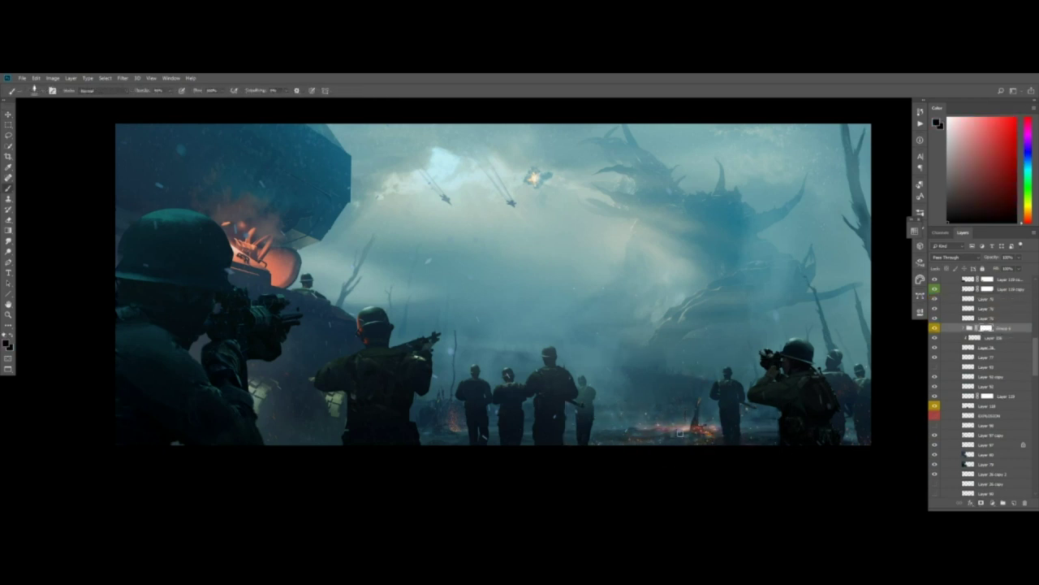
{"action": "mouse_move", "coordinate": [672, 432]}
{"action": "left_mouse_down", "text": "ctrl"}
{"action": "mouse_move", "coordinate": [688, 412]}
{"action": "mouse_move", "coordinate": [642, 418]}
{"action": "left_mouse_up", "text": "ctrl"}
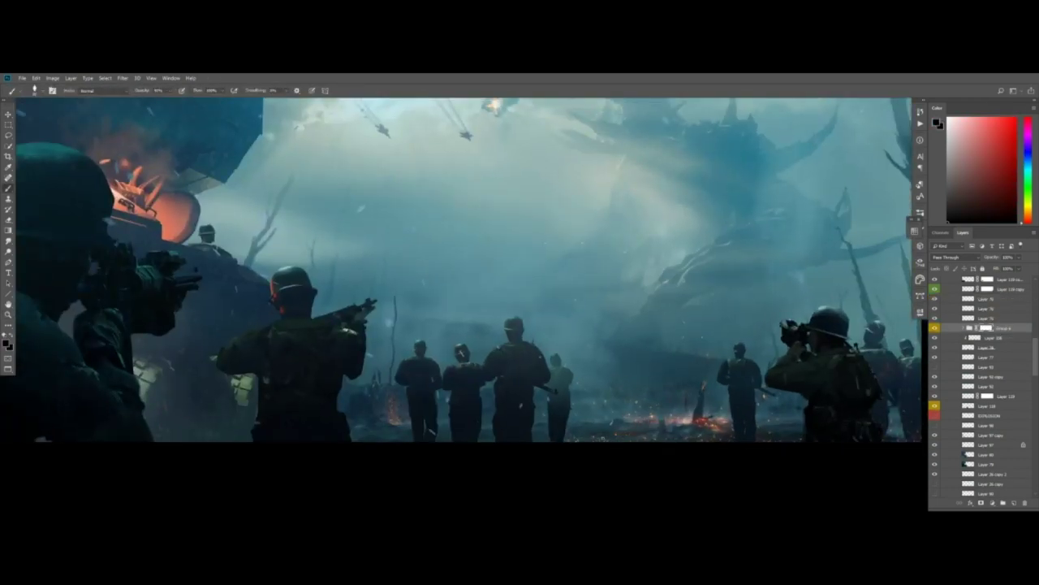
{"action": "left_click_drag", "start_coordinate": [687, 391], "coordinate": [702, 390], "text": "ctrl"}
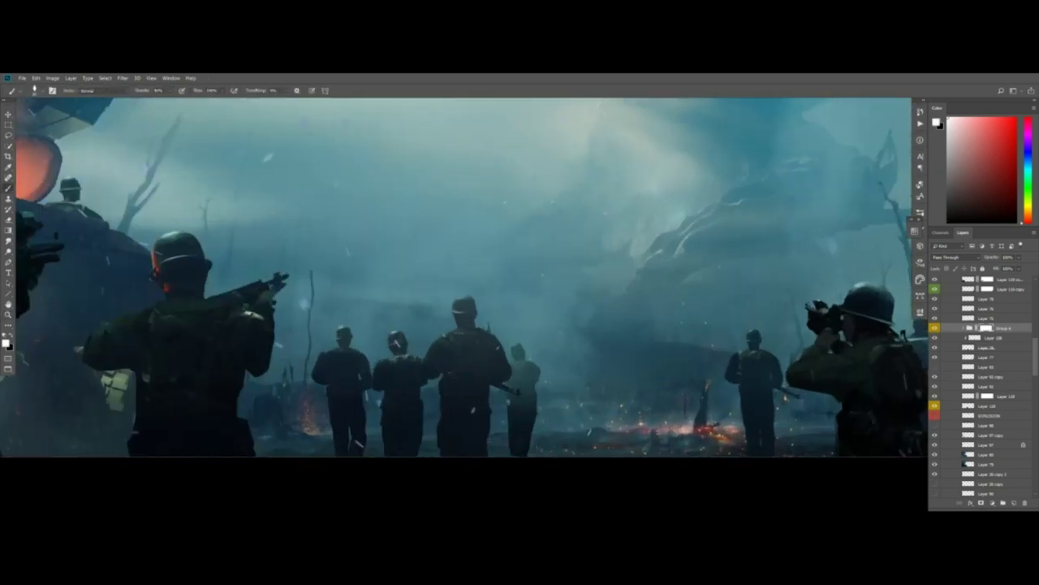
{"action": "left_click_drag", "start_coordinate": [755, 418], "coordinate": [734, 418], "text": "ctrl"}
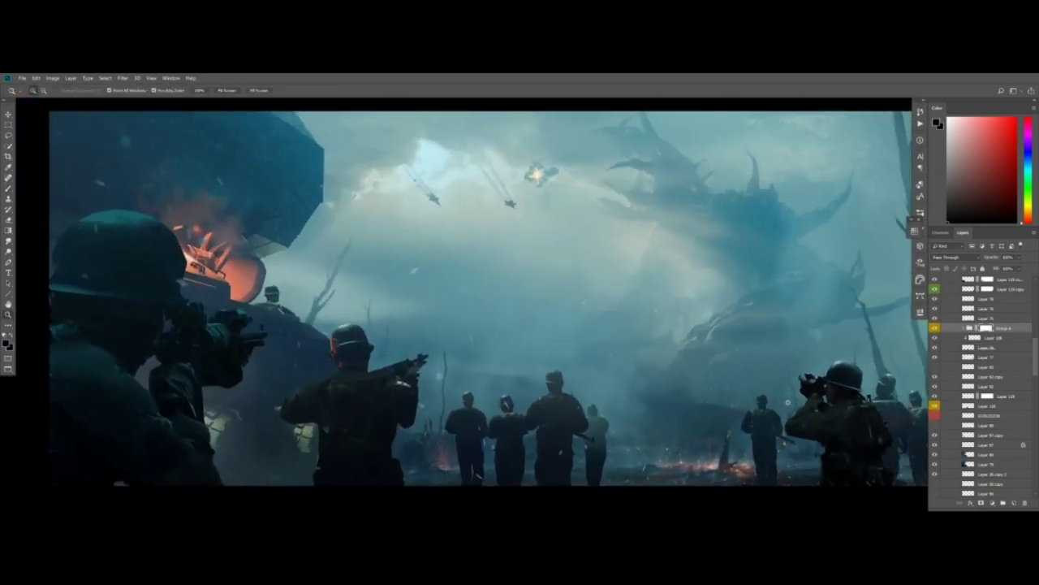
Adjust the ember group's opacity and toggle its masked Layer 107 to check the glow
{"action": "left_click_drag", "start_coordinate": [992, 257], "coordinate": [985, 277]}
{"action": "left_click", "coordinate": [964, 328]}
{"action": "left_click", "coordinate": [975, 357]}
{"action": "left_click", "coordinate": [935, 358]}
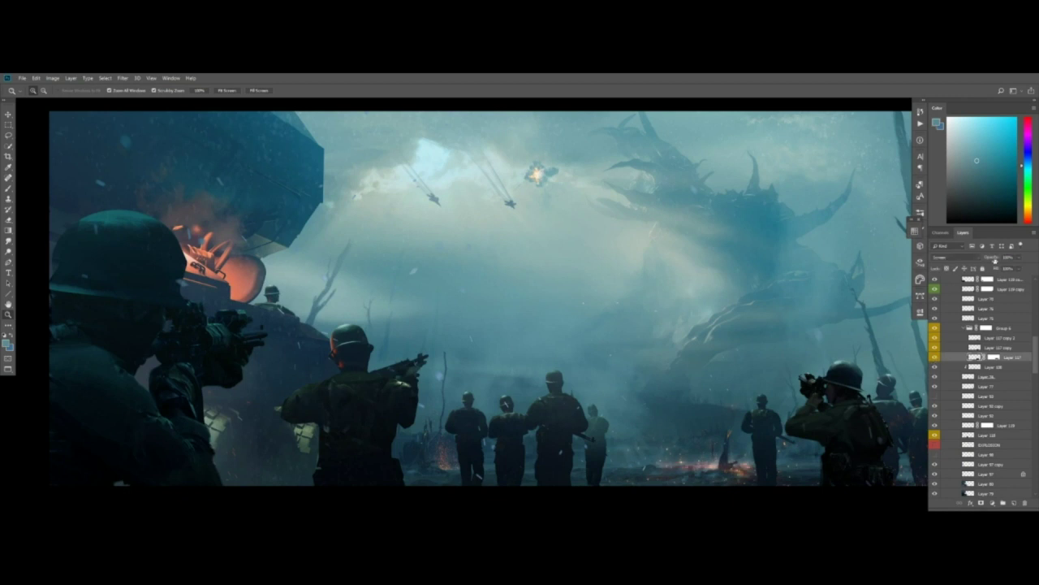
Select the Screen particle layer over the dark hull and adjust its opacity
{"action": "left_click_drag", "start_coordinate": [851, 345], "coordinate": [764, 365]}
{"action": "left_click", "coordinate": [262, 146]}
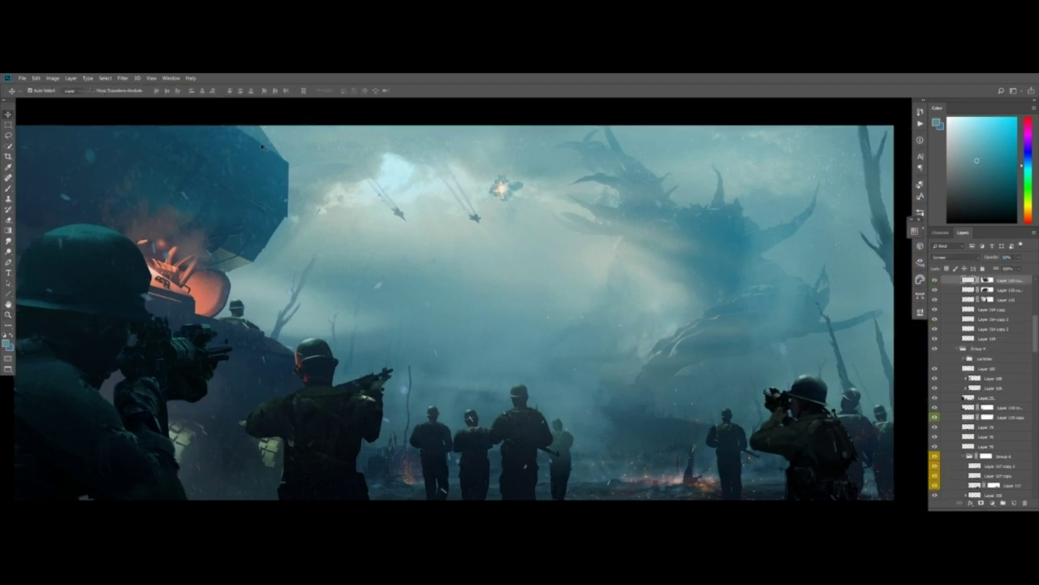
{"action": "left_click", "coordinate": [200, 165]}
{"action": "left_click_drag", "start_coordinate": [993, 257], "coordinate": [1003, 258]}
{"action": "left_click_drag", "start_coordinate": [487, 307], "coordinate": [467, 309], "text": "ctrl"}
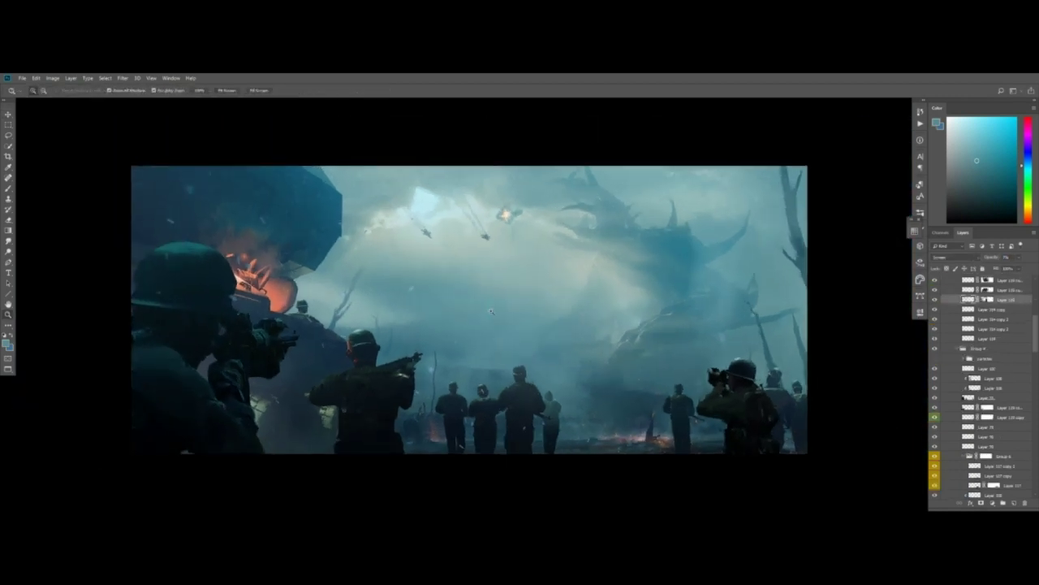
Enlarge and reposition the particle layer over the dark hull above the foreground soldier
{"action": "left_click_drag", "start_coordinate": [357, 244], "coordinate": [358, 294]}
{"action": "key", "text": "ctrl+t"}
{"action": "left_click_drag", "start_coordinate": [101, 259], "coordinate": [1, 176]}
{"action": "left_click_drag", "start_coordinate": [373, 315], "coordinate": [377, 286]}
{"action": "key", "text": "Return"}
{"action": "left_click", "coordinate": [271, 237], "text": "ctrl"}
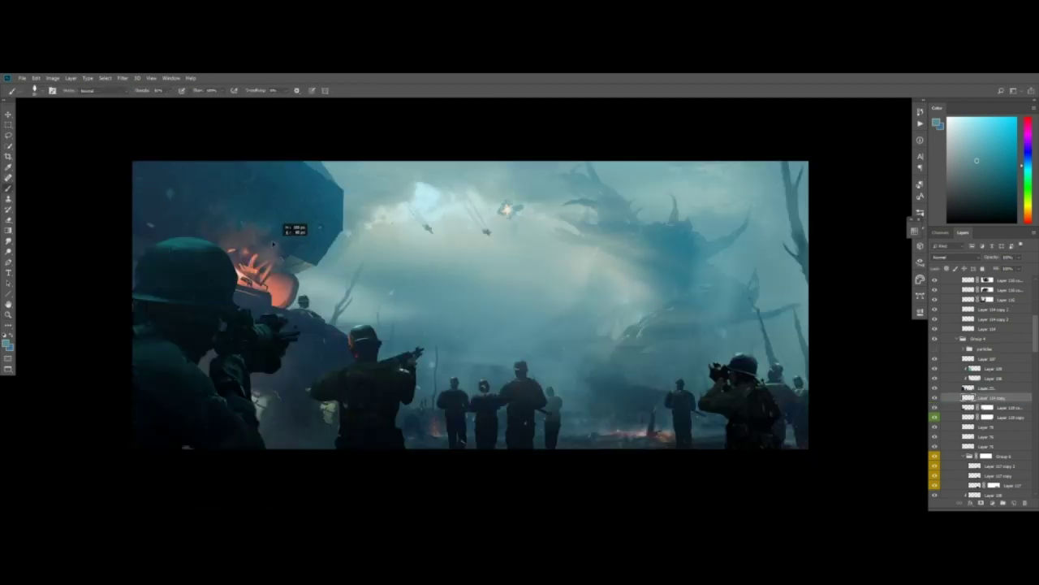
{"action": "left_click", "coordinate": [177, 174], "text": "ctrl"}
{"action": "left_click_drag", "start_coordinate": [251, 175], "coordinate": [288, 175], "text": "ctrl"}
Label the hull particle layer blue and move it down the layer stack into Group 4
{"action": "left_click", "coordinate": [761, 342]}
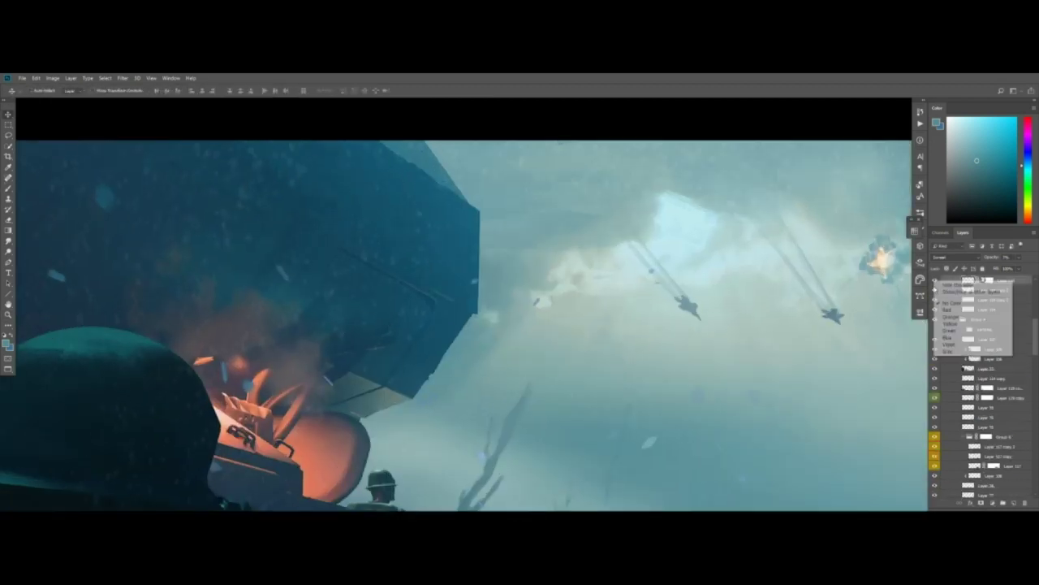
{"action": "left_click_drag", "start_coordinate": [844, 274], "coordinate": [822, 274], "text": "ctrl"}
{"action": "mouse_move", "coordinate": [1005, 280]}
{"action": "left_mouse_down"}
{"action": "mouse_move", "coordinate": [1003, 372]}
{"action": "mouse_move", "coordinate": [994, 277]}
{"action": "left_mouse_up"}
{"action": "left_click_drag", "start_coordinate": [729, 351], "coordinate": [619, 295]}
{"action": "scroll", "coordinate": [936, 293], "scroll_direction": "up", "scroll_amount": 5}
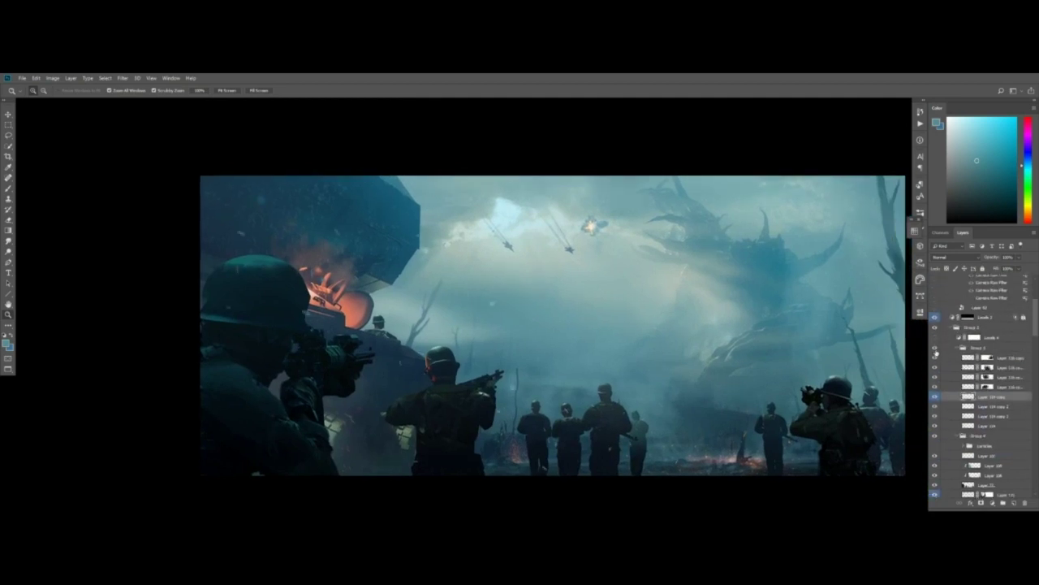
Select the embers near the walking soldiers' feet and reposition them with Free Transform
{"action": "left_click", "coordinate": [956, 348]}
{"action": "key", "text": "v"}
{"action": "left_click", "coordinate": [753, 447]}
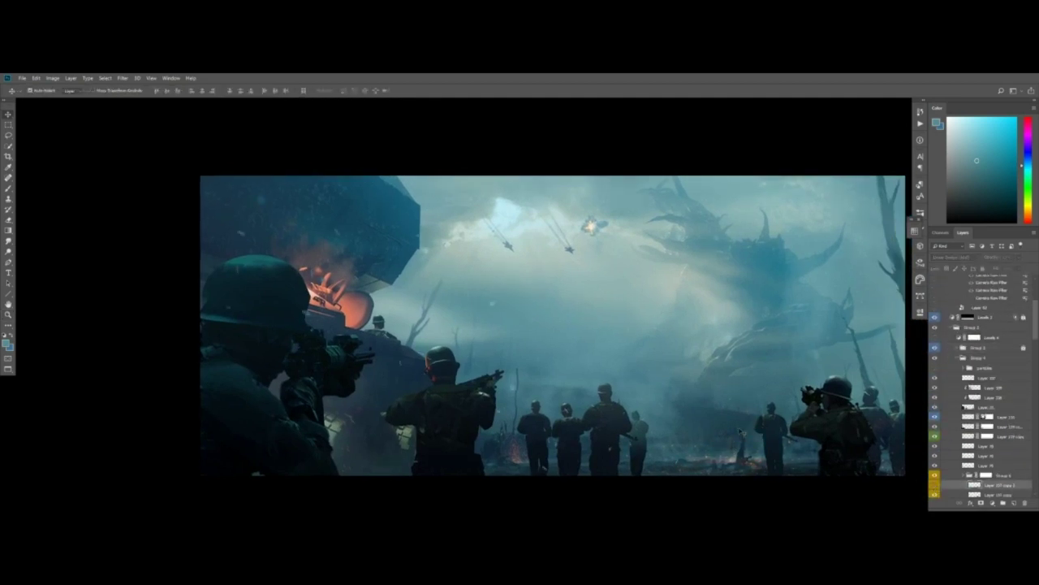
{"action": "left_click", "coordinate": [517, 449]}
{"action": "key", "text": "ctrl+t"}
{"action": "left_click_drag", "start_coordinate": [553, 413], "coordinate": [519, 433]}
{"action": "key", "text": "Return"}
Add a layer mask to the selected ember layer and brush black on it over the ground sparks
{"action": "key", "text": "b"}
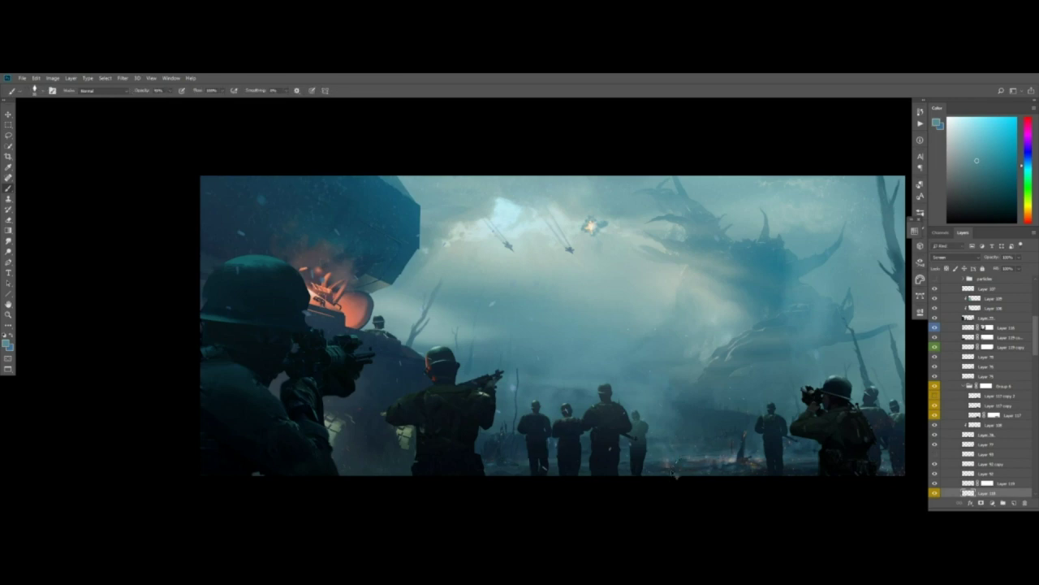
{"action": "key", "text": "z"}
{"action": "mouse_move", "coordinate": [687, 468]}
{"action": "left_mouse_down"}
{"action": "mouse_move", "coordinate": [797, 458]}
{"action": "mouse_move", "coordinate": [731, 463]}
{"action": "left_mouse_up"}
{"action": "key", "text": "b"}
{"action": "left_click", "coordinate": [981, 503]}
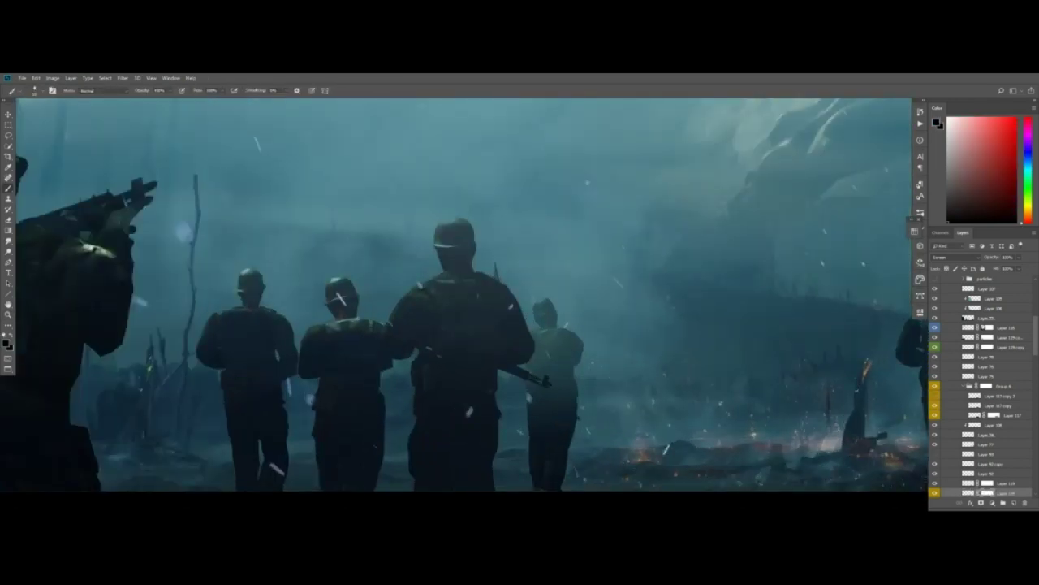
{"action": "key", "text": "z"}
{"action": "left_click_drag", "start_coordinate": [664, 438], "coordinate": [631, 439]}
{"action": "mouse_move", "coordinate": [727, 442]}
{"action": "left_mouse_down"}
{"action": "mouse_move", "coordinate": [810, 439]}
{"action": "mouse_move", "coordinate": [733, 431]}
{"action": "left_mouse_up"}
Rescale the blue-labelled particle layer and fit it over the dark hull behind the foreground soldier
{"action": "left_click_drag", "start_coordinate": [1034, 326], "coordinate": [1035, 296]}
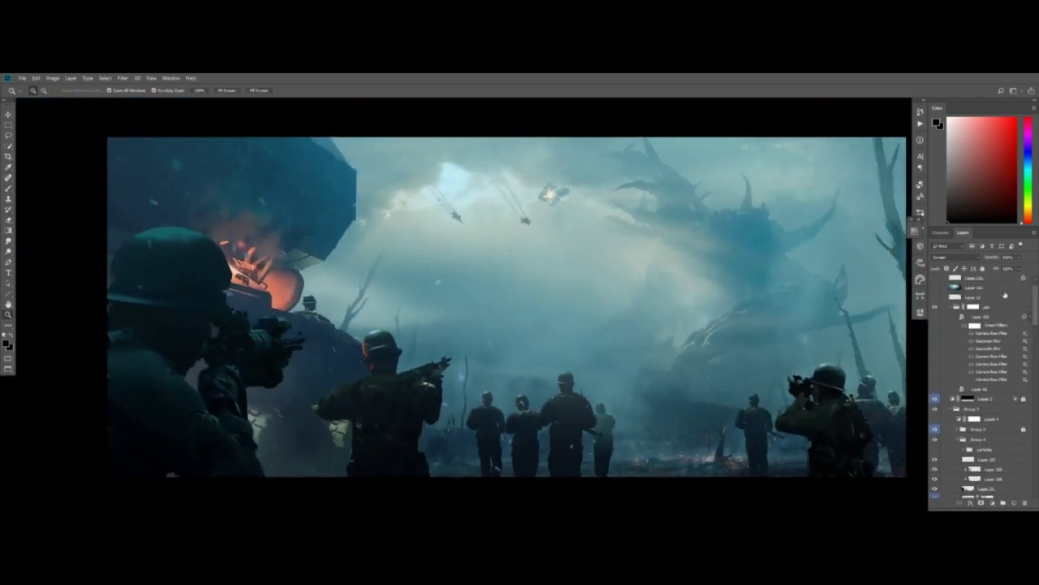
{"action": "key", "text": "v"}
{"action": "left_click", "coordinate": [1005, 494]}
{"action": "left_click", "coordinate": [969, 493]}
{"action": "left_click", "coordinate": [995, 258]}
{"action": "key", "text": "ctrl+t"}
{"action": "left_click_drag", "start_coordinate": [428, 114], "coordinate": [428, 196]}
{"action": "left_click_drag", "start_coordinate": [425, 184], "coordinate": [310, 274], "text": "alt+shift"}
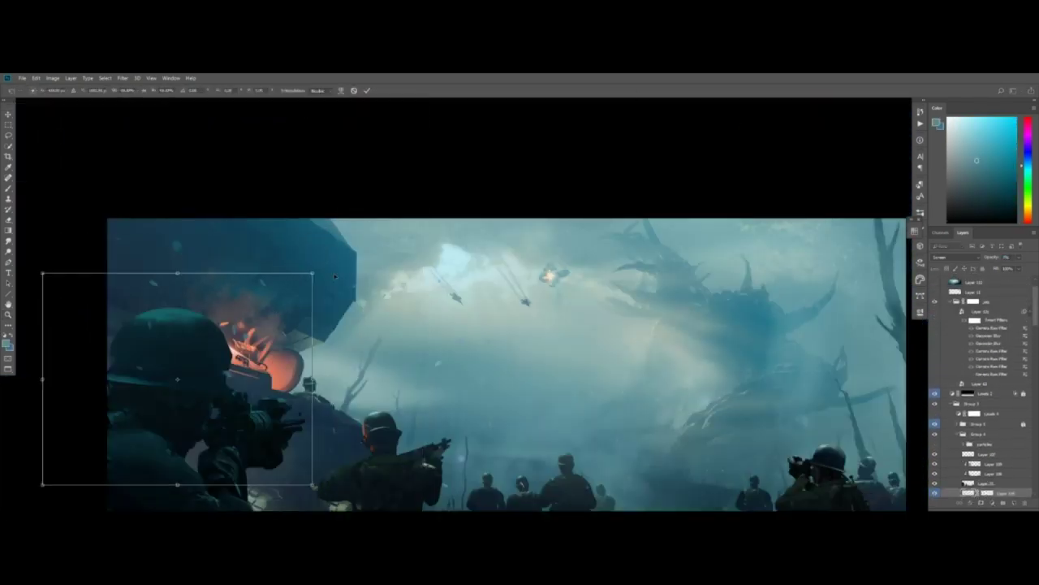
{"action": "left_click_drag", "start_coordinate": [280, 358], "coordinate": [280, 281]}
{"action": "left_click_drag", "start_coordinate": [312, 303], "coordinate": [340, 227]}
{"action": "key", "text": "Return"}
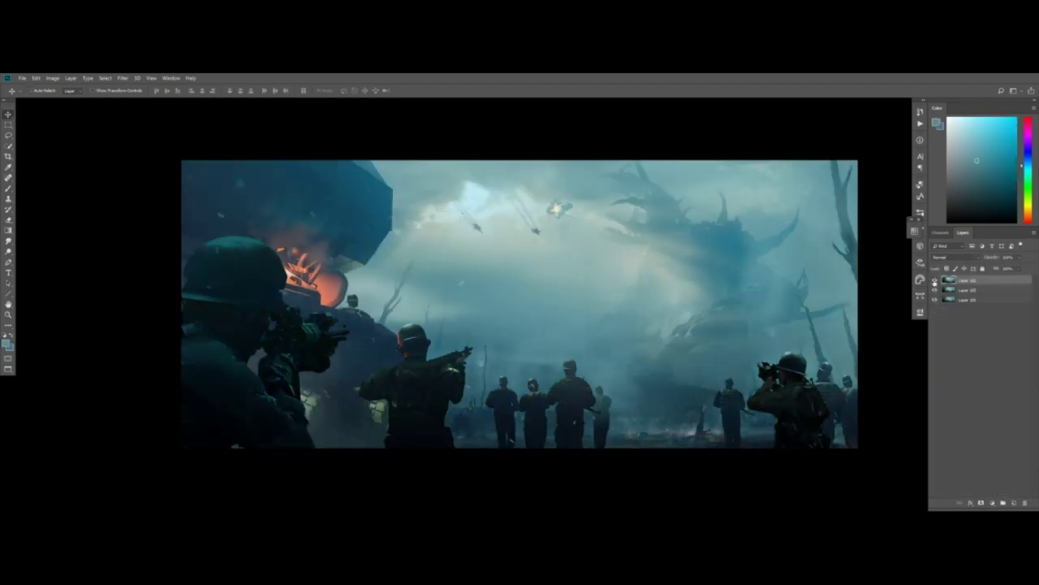
Return to the layered painting, paste a merged copy above Layer 101 and convert it to a smart object
{"action": "key", "text": "alt+Tab"}
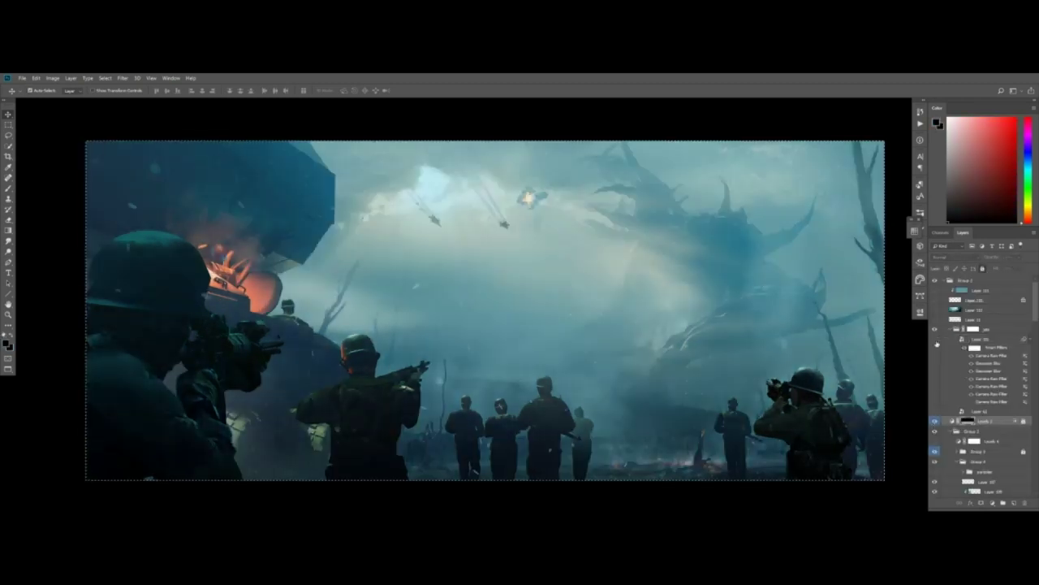
{"action": "key", "text": "ctrl+shift+c"}
{"action": "left_click", "coordinate": [935, 340]}
{"action": "left_click", "coordinate": [964, 342]}
{"action": "key", "text": "ctrl+v"}
{"action": "right_click", "coordinate": [983, 339]}
{"action": "left_click", "coordinate": [929, 265]}
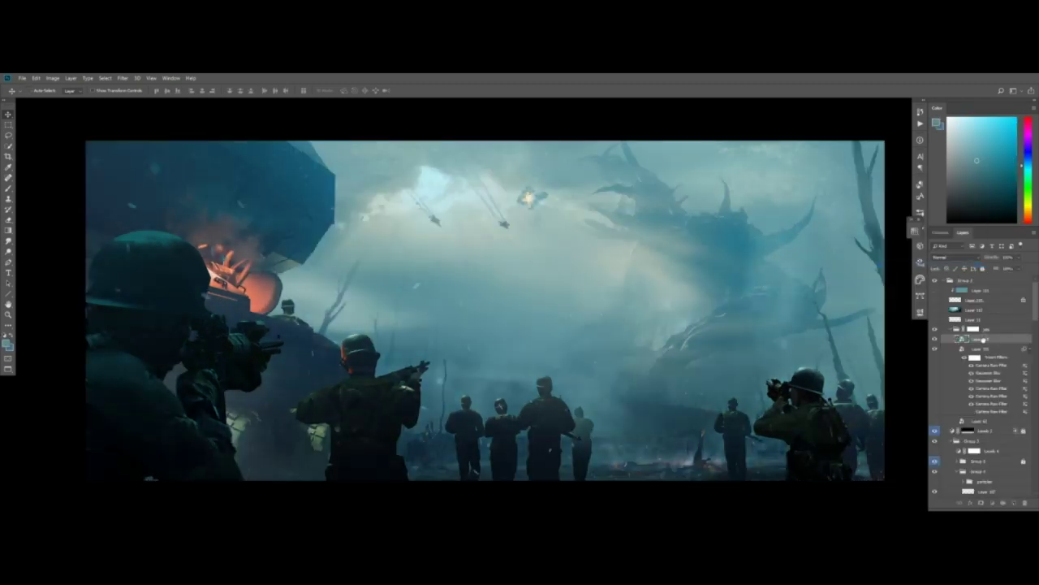
Copy Layer 101's smart filters onto the pasted smart object and toggle its visibility to compare
{"action": "left_click_drag", "start_coordinate": [1025, 348], "coordinate": [984, 340]}
{"action": "left_click", "coordinate": [935, 339]}
{"action": "left_click", "coordinate": [935, 339]}
{"action": "left_click", "coordinate": [1030, 340]}
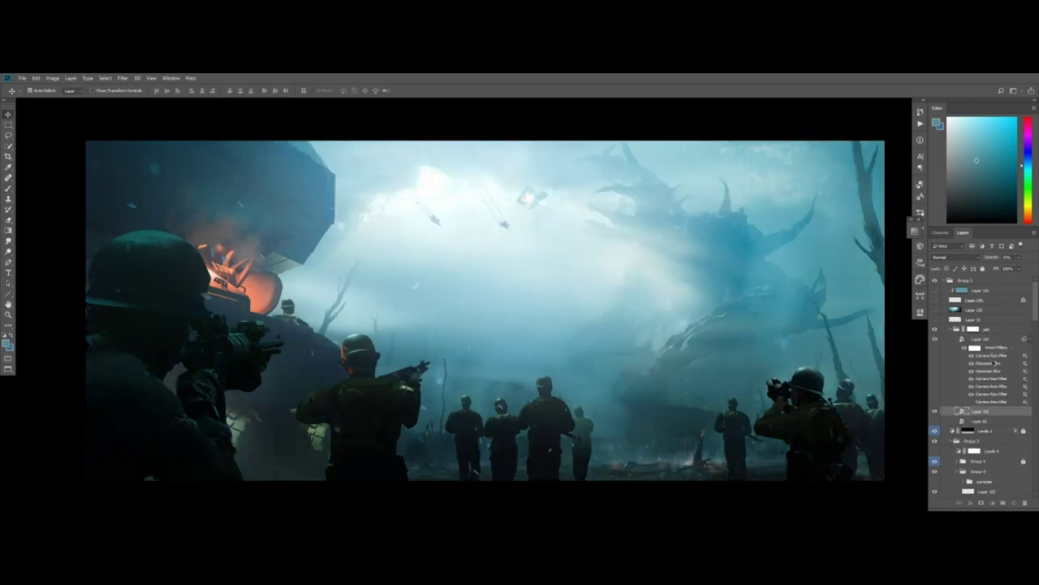
{"action": "left_click", "coordinate": [948, 341]}
{"action": "left_click", "coordinate": [936, 341]}
{"action": "left_click", "coordinate": [936, 341]}
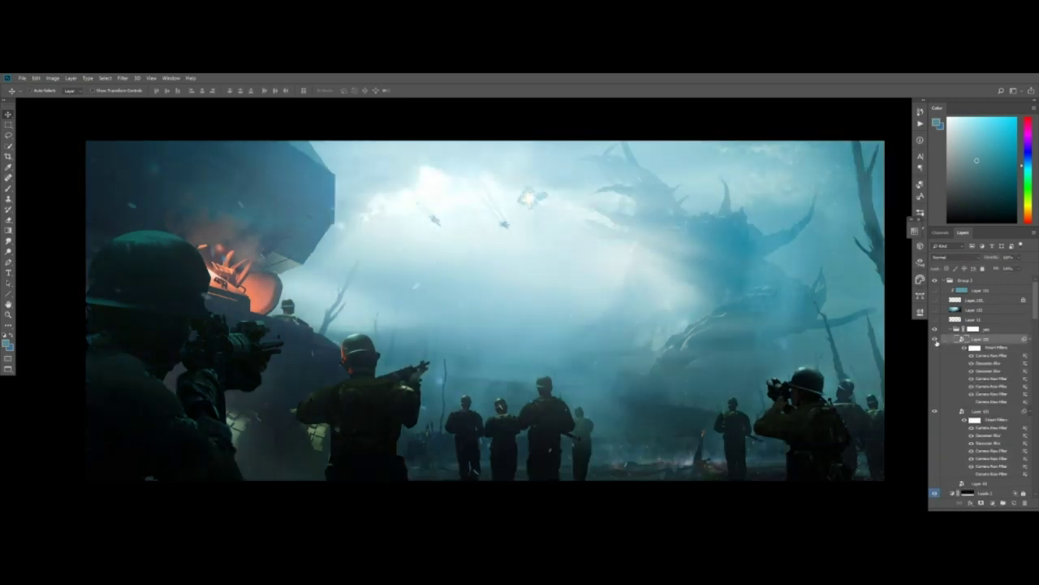
{"action": "left_click", "coordinate": [936, 341]}
{"action": "left_click", "coordinate": [936, 341]}
Hide the Levels 2 adjustment and paste a fresh merged copy above the filtered smart objects
{"action": "left_click", "coordinate": [937, 412]}
{"action": "left_click", "coordinate": [948, 491]}
{"action": "left_click", "coordinate": [935, 492]}
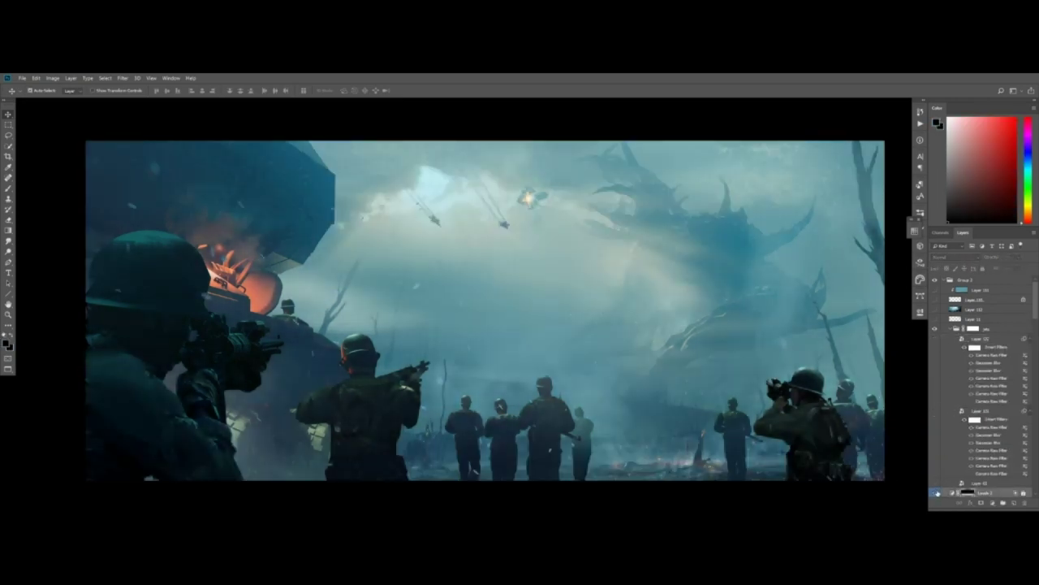
{"action": "left_click", "coordinate": [935, 411]}
{"action": "left_click", "coordinate": [963, 340]}
{"action": "key", "text": "ctrl+v"}
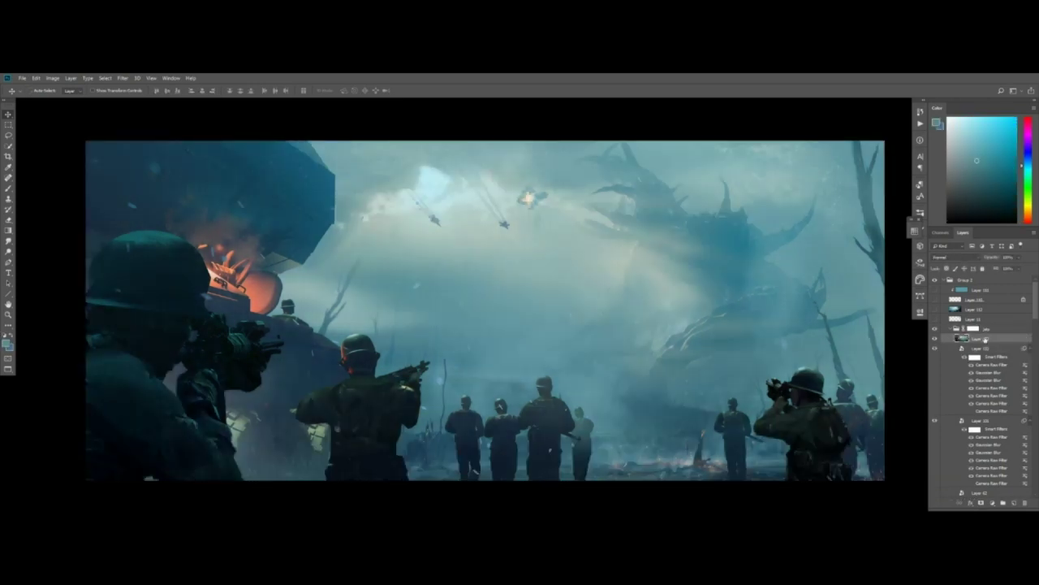
Convert the new merged copy to a smart object carrying the same smart filters and collapse the filter lists
{"action": "right_click", "coordinate": [985, 339]}
{"action": "left_click", "coordinate": [927, 263]}
{"action": "left_click", "coordinate": [1031, 348]}
{"action": "left_click", "coordinate": [1030, 358]}
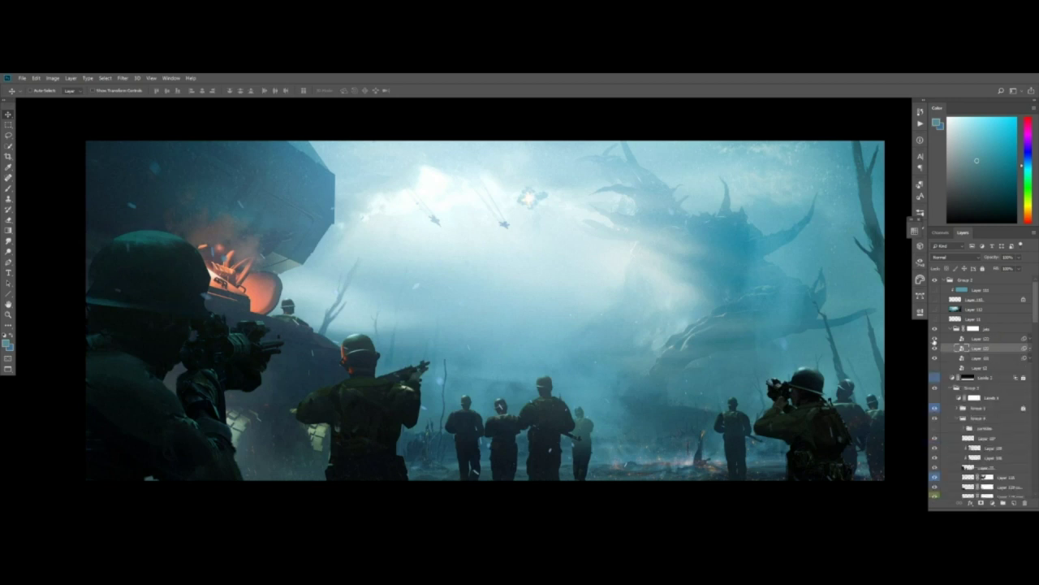
Compare the two upper filtered versions of the painting by toggling their layers' visibility
{"action": "left_click", "coordinate": [936, 349]}
{"action": "left_click", "coordinate": [936, 349]}
{"action": "left_click", "coordinate": [935, 349]}
{"action": "left_click", "coordinate": [935, 349]}
{"action": "left_click", "coordinate": [936, 349]}
{"action": "left_click", "coordinate": [935, 339]}
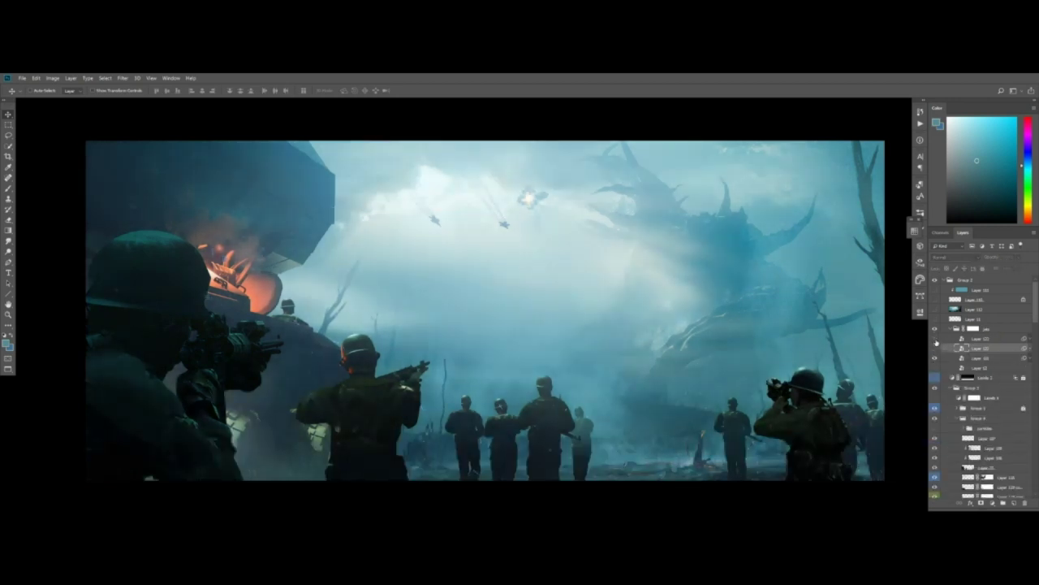
{"action": "left_click", "coordinate": [935, 340]}
{"action": "left_click", "coordinate": [935, 339]}
{"action": "left_click", "coordinate": [936, 339]}
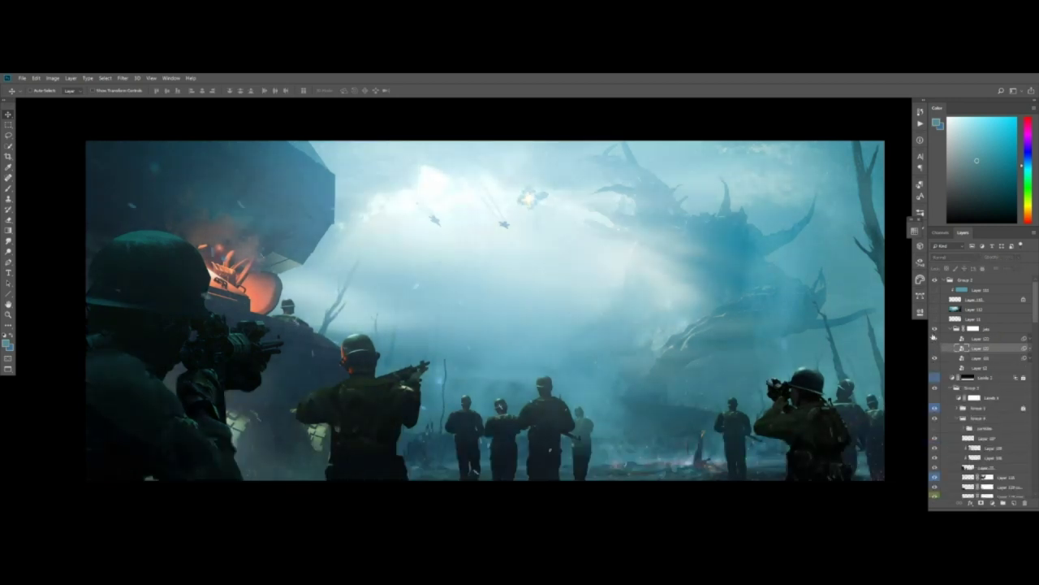
{"action": "left_click", "coordinate": [934, 337]}
{"action": "left_click", "coordinate": [935, 348]}
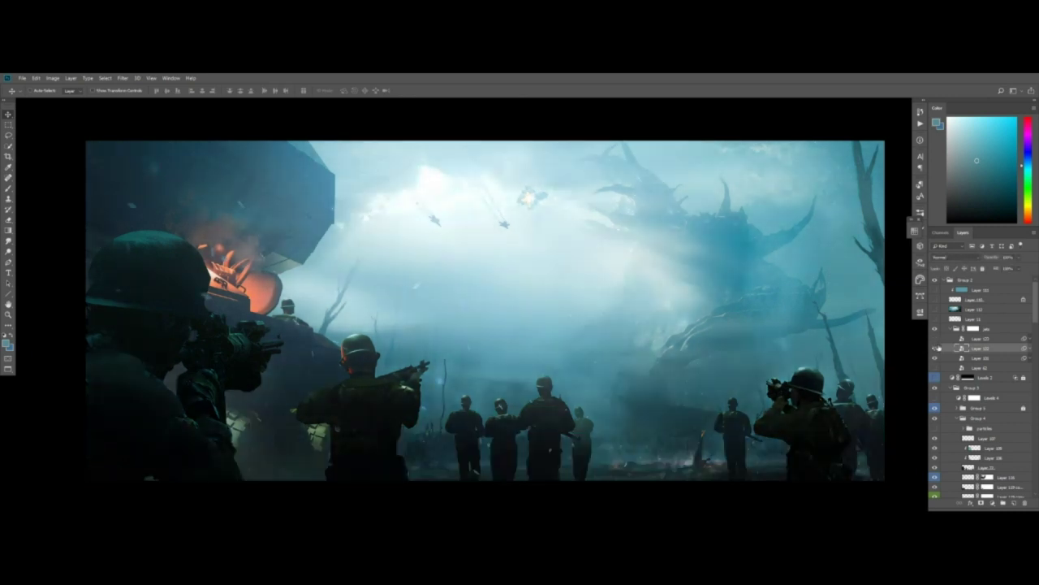
Show the topmost filtered copy at reduced opacity and show the red signature stamp
{"action": "left_click", "coordinate": [935, 338]}
{"action": "left_click", "coordinate": [981, 339]}
{"action": "mouse_move", "coordinate": [997, 260]}
{"action": "left_mouse_down"}
{"action": "mouse_move", "coordinate": [969, 260]}
{"action": "mouse_move", "coordinate": [980, 261]}
{"action": "left_mouse_up"}
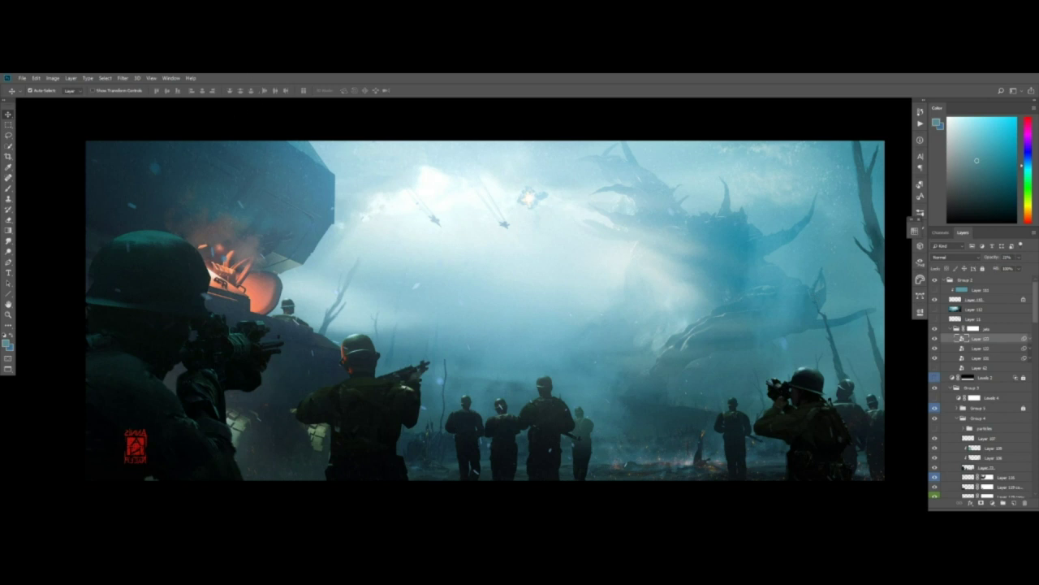
{"action": "key", "text": "ctrl+shift+h"}
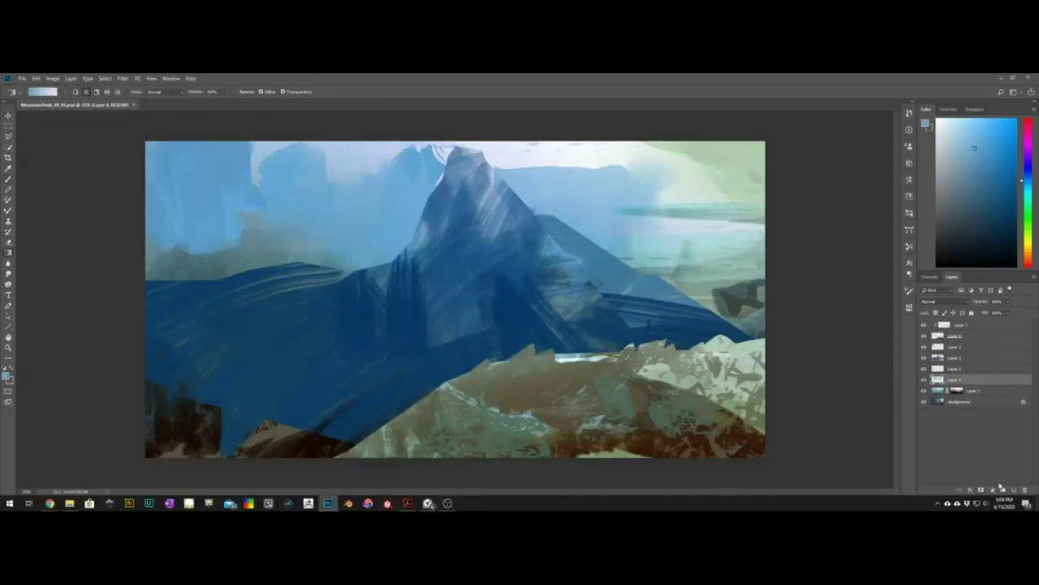
In the mountain painting, draw a radial gradient above the far hills and stretch it sideways into a haze band
{"action": "left_click_drag", "start_coordinate": [250, 244], "coordinate": [289, 244]}
{"action": "key", "text": "ctrl+t"}
{"action": "left_click_drag", "start_coordinate": [297, 292], "coordinate": [572, 305], "text": "alt"}
{"action": "key", "text": "Return"}
On a new layer, draw a white radial gradient in the sky beside the peak, transform it and erase its edges
{"action": "left_click", "coordinate": [690, 188], "text": "alt"}
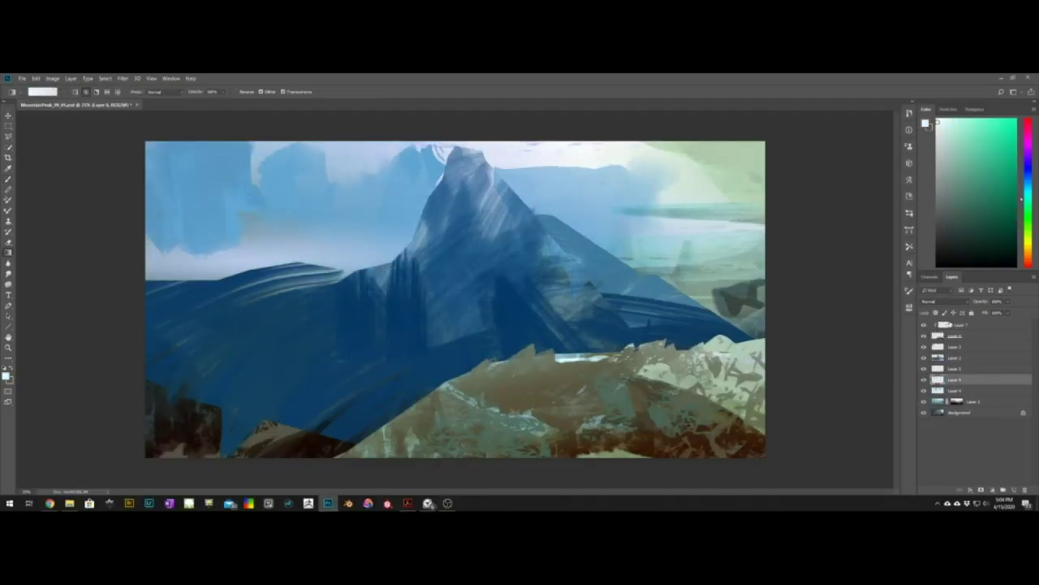
{"action": "key", "text": "ctrl+alt+shift+n"}
{"action": "mouse_move", "coordinate": [703, 154]}
{"action": "left_mouse_down"}
{"action": "mouse_move", "coordinate": [725, 201]}
{"action": "mouse_move", "coordinate": [854, 308]}
{"action": "left_mouse_up"}
{"action": "key", "text": "ctrl+t"}
{"action": "left_click_drag", "start_coordinate": [771, 233], "coordinate": [796, 244]}
{"action": "key", "text": "Return"}
{"action": "key", "text": "e"}
{"action": "right_click_drag", "start_coordinate": [661, 176], "coordinate": [669, 176], "text": "alt"}
{"action": "left_click_drag", "start_coordinate": [659, 153], "coordinate": [725, 150]}
{"action": "left_click_drag", "start_coordinate": [955, 379], "coordinate": [955, 406]}
On another new layer, add a light-blue gradient to the bright sky and erase it into a cloud shape
{"action": "left_click", "coordinate": [1013, 490]}
{"action": "key", "text": "g"}
{"action": "mouse_move", "coordinate": [730, 183]}
{"action": "left_mouse_down"}
{"action": "mouse_move", "coordinate": [712, 236]}
{"action": "mouse_move", "coordinate": [696, 165]}
{"action": "mouse_move", "coordinate": [716, 162]}
{"action": "left_mouse_up"}
{"action": "key", "text": "e"}
{"action": "left_click_drag", "start_coordinate": [687, 195], "coordinate": [672, 251]}
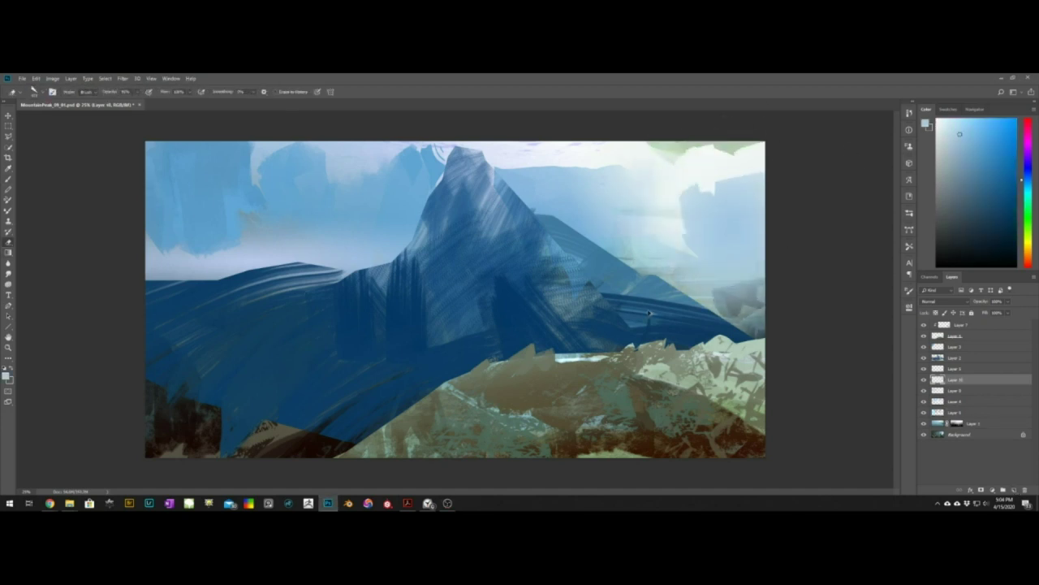
Select the sky layer behind the peak and smudge its clouds beside the summit
{"action": "left_click", "coordinate": [598, 184], "text": "ctrl"}
{"action": "left_click", "coordinate": [560, 174], "text": "ctrl"}
{"action": "left_click_drag", "start_coordinate": [528, 183], "coordinate": [500, 146]}
{"action": "key", "text": "r"}
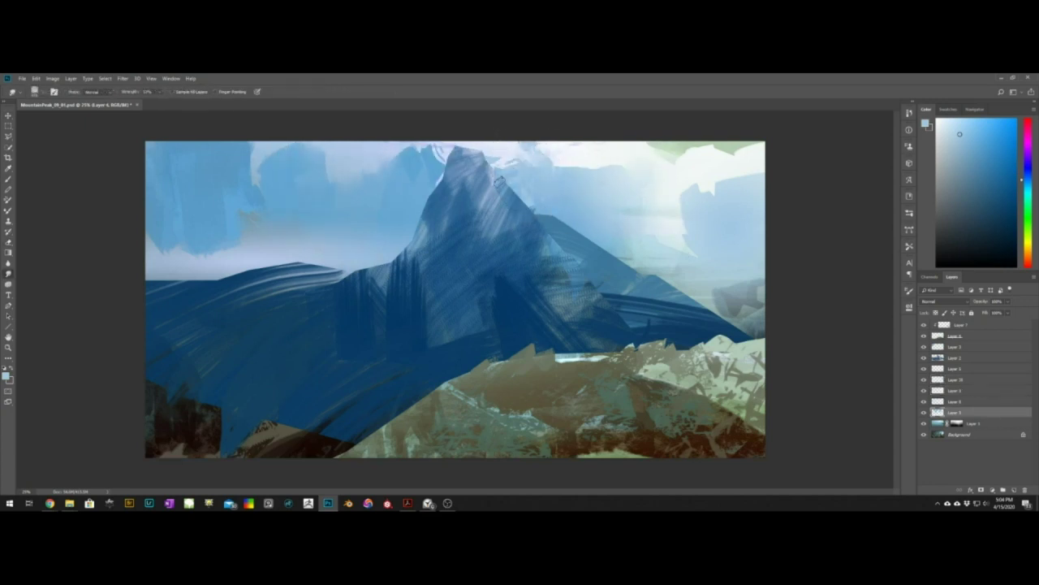
Load the mountain layer's outline as a selection, copy mountain pixels to their own layer and add a blank layer above
{"action": "left_click", "coordinate": [955, 358]}
{"action": "left_click", "coordinate": [938, 358], "text": "ctrl"}
{"action": "left_click_drag", "start_coordinate": [552, 243], "coordinate": [605, 313]}
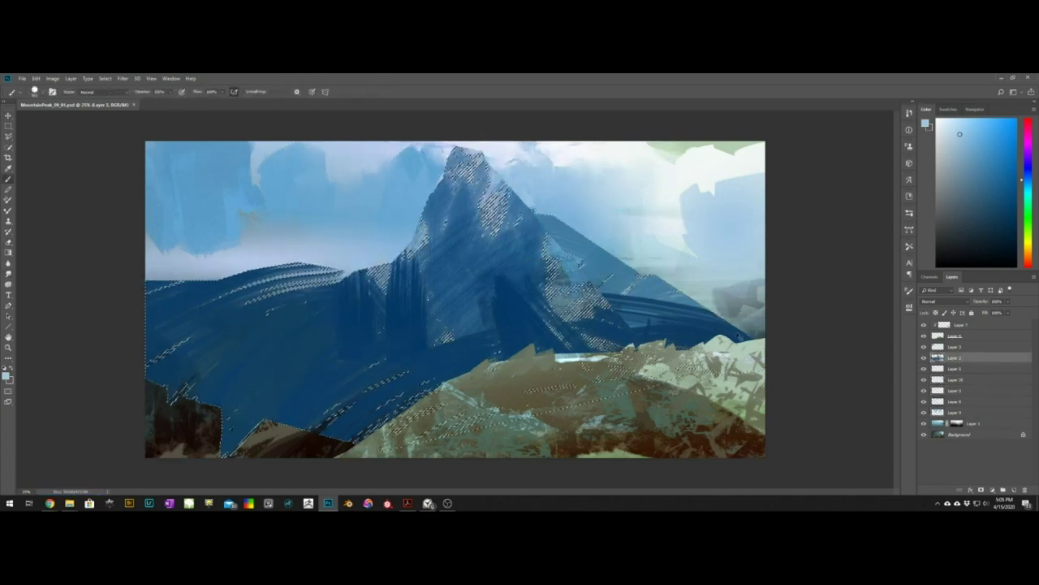
{"action": "key", "text": "w"}
{"action": "left_click", "coordinate": [924, 336]}
{"action": "left_click", "coordinate": [924, 336]}
{"action": "key", "text": "ctrl+j"}
{"action": "left_click", "coordinate": [1014, 490]}
{"action": "key", "text": "b"}
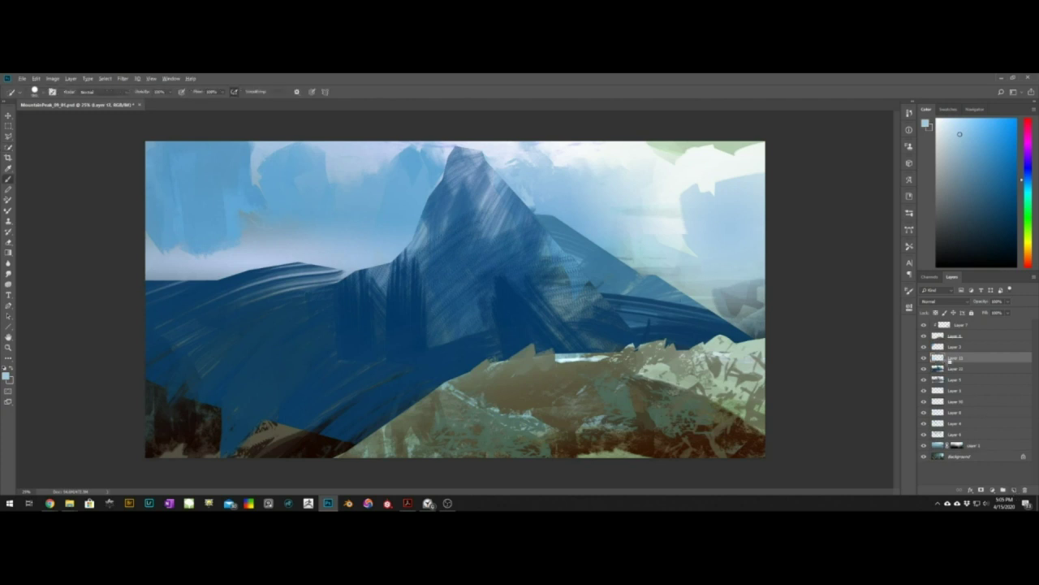
Clip the blank layer to the mountain copy and paint light-blue snow patches across the lower slopes
{"action": "left_click", "coordinate": [949, 363], "text": "alt"}
{"action": "mouse_move", "coordinate": [560, 259]}
{"action": "left_mouse_down"}
{"action": "mouse_move", "coordinate": [417, 330]}
{"action": "mouse_move", "coordinate": [454, 312]}
{"action": "mouse_move", "coordinate": [243, 285]}
{"action": "left_mouse_up"}
{"action": "key", "text": "bracketleft"}
{"action": "key", "text": "bracketleft"}
{"action": "key", "text": "bracketleft"}
Erase the left and lower edges of the snow, opening a dark gap above the lowest patches
{"action": "key", "text": "e"}
{"action": "right_click_drag", "start_coordinate": [366, 274], "coordinate": [359, 274], "text": "alt"}
{"action": "left_click_drag", "start_coordinate": [341, 279], "coordinate": [282, 276]}
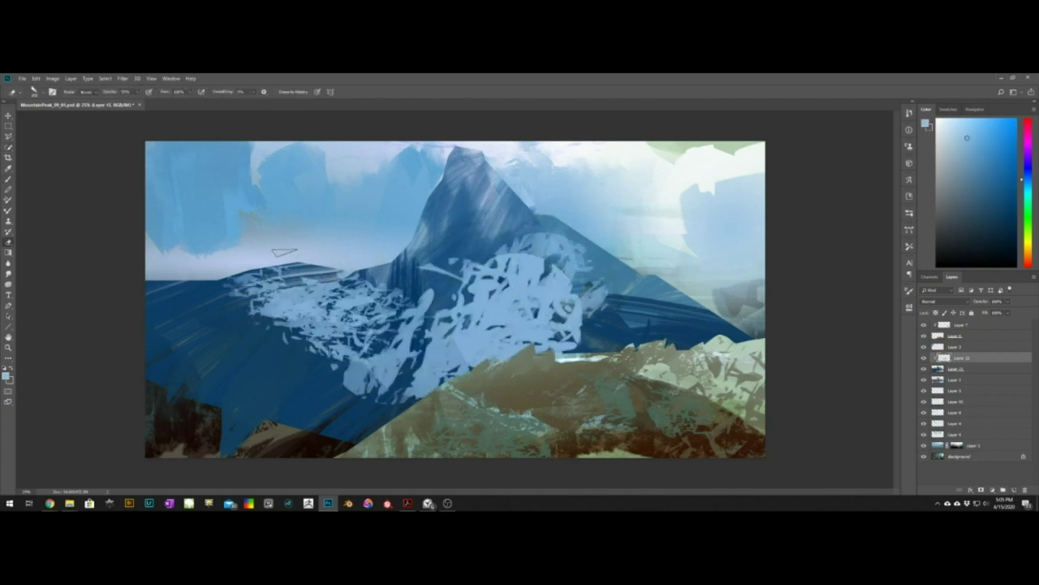
{"action": "left_click_drag", "start_coordinate": [297, 349], "coordinate": [364, 390]}
{"action": "right_click_drag", "start_coordinate": [359, 354], "coordinate": [354, 354], "text": "alt"}
{"action": "mouse_move", "coordinate": [342, 351]}
{"action": "left_mouse_down"}
{"action": "mouse_move", "coordinate": [442, 360]}
{"action": "mouse_move", "coordinate": [519, 349]}
{"action": "left_mouse_up"}
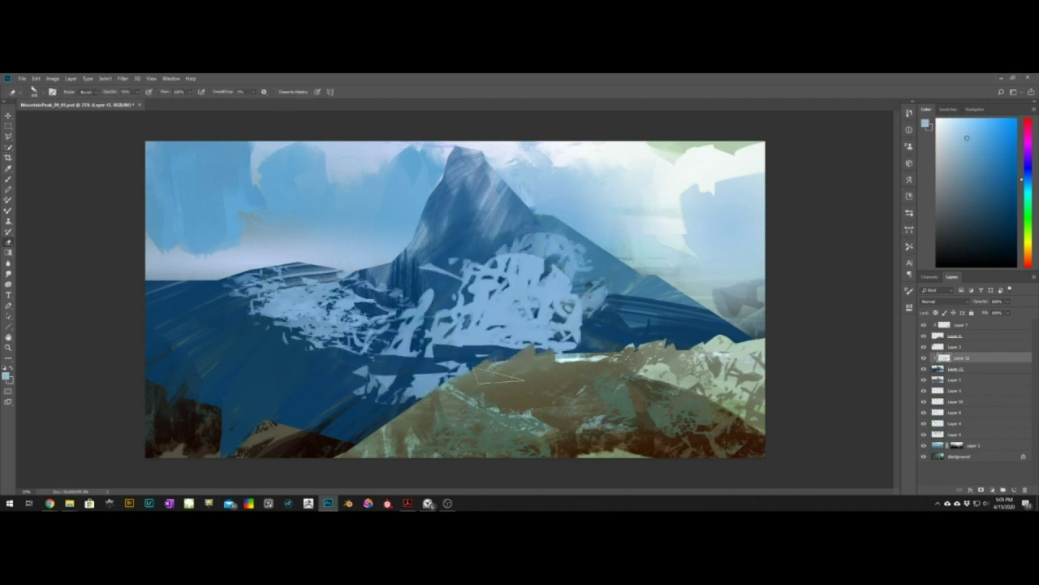
Erase streaks and dark breaks into the central snow below the peak and trim its outer ends
{"action": "mouse_move", "coordinate": [508, 248]}
{"action": "left_mouse_down"}
{"action": "mouse_move", "coordinate": [487, 278]}
{"action": "mouse_move", "coordinate": [498, 279]}
{"action": "left_mouse_up"}
{"action": "mouse_move", "coordinate": [539, 239]}
{"action": "left_mouse_down"}
{"action": "mouse_move", "coordinate": [578, 284]}
{"action": "mouse_move", "coordinate": [586, 331]}
{"action": "left_mouse_up"}
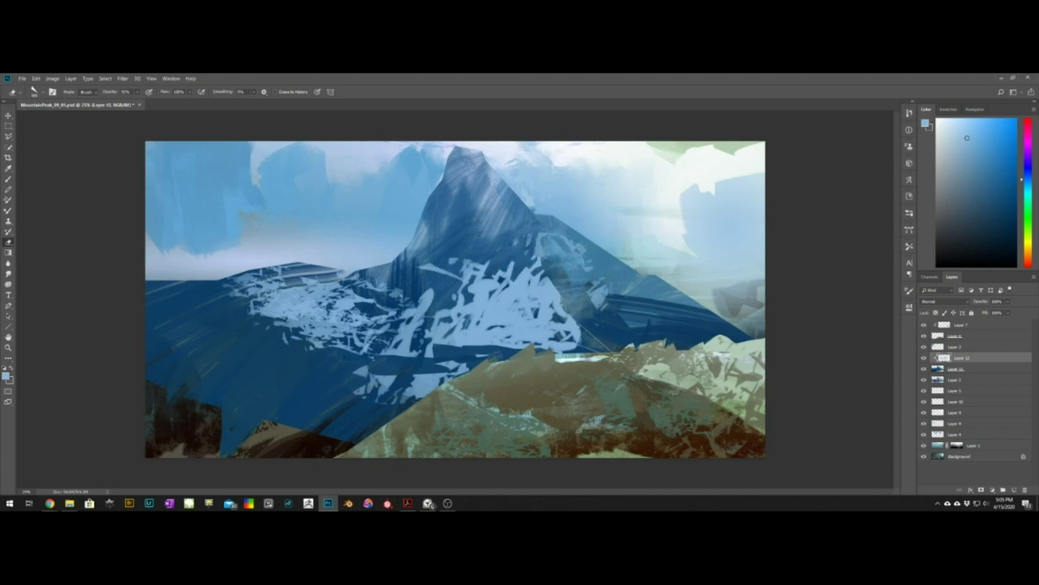
{"action": "left_click_drag", "start_coordinate": [281, 271], "coordinate": [231, 288]}
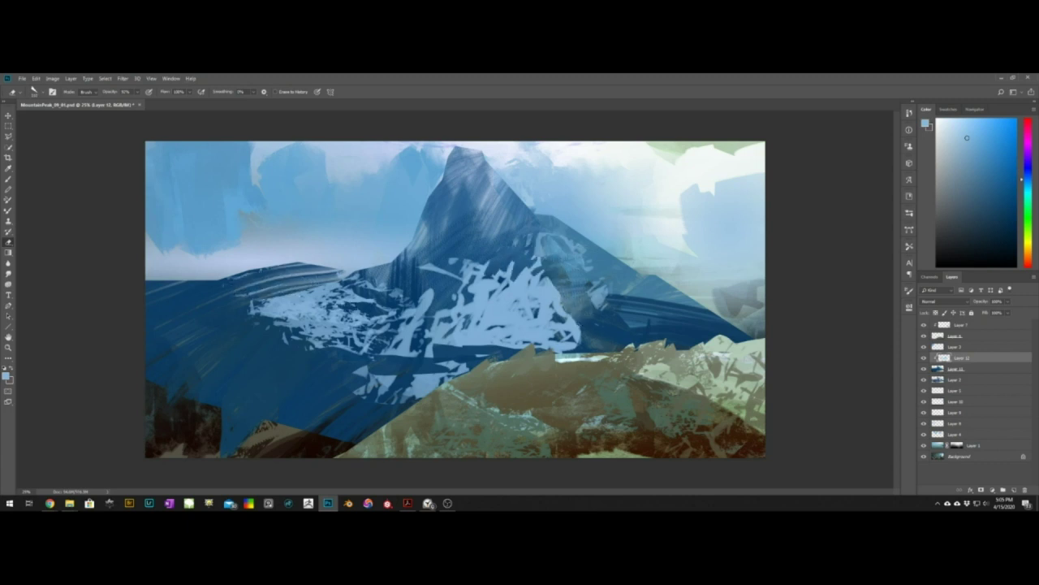
{"action": "right_click_drag", "start_coordinate": [487, 287], "coordinate": [485, 286], "text": "alt"}
{"action": "left_click_drag", "start_coordinate": [514, 293], "coordinate": [479, 300]}
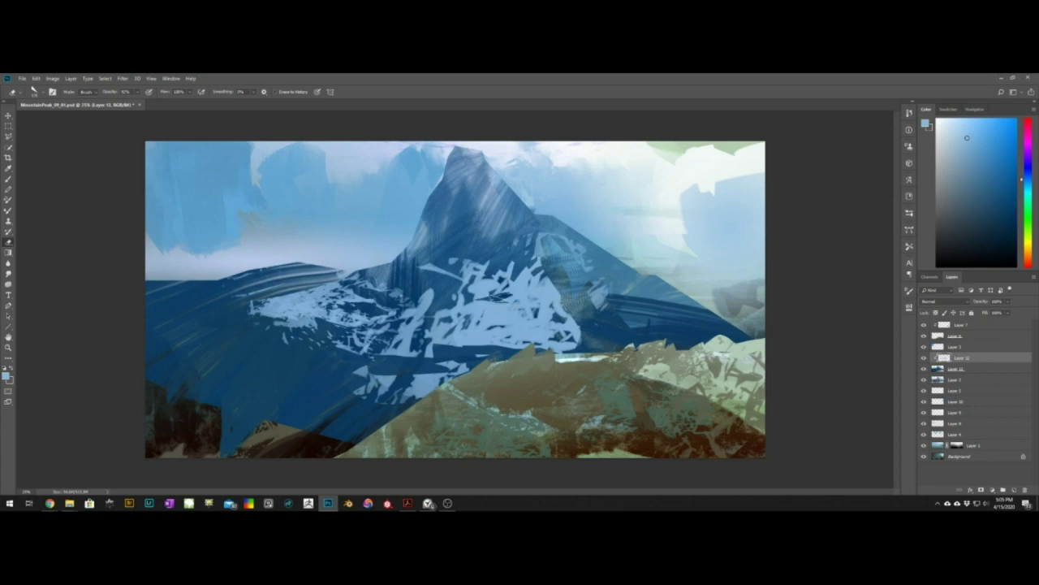
Choose a textured brush and paint light-blue snow streaks up the base of the peak
{"action": "key", "text": "b"}
{"action": "right_click", "coordinate": [474, 268]}
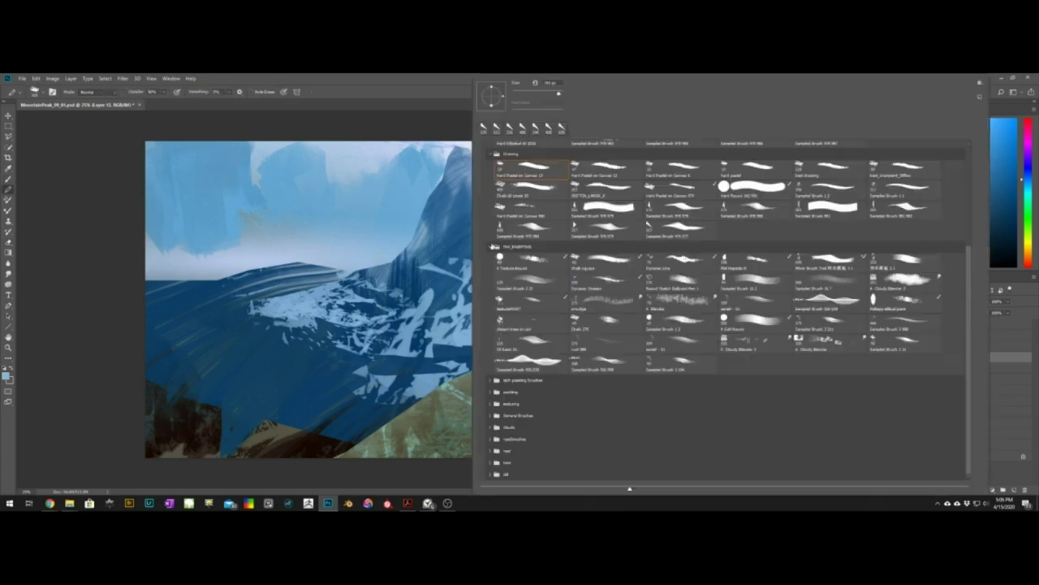
{"action": "left_click", "coordinate": [532, 169]}
{"action": "right_click", "coordinate": [487, 268]}
{"action": "left_click", "coordinate": [41, 195]}
{"action": "right_click", "coordinate": [435, 316]}
{"action": "left_click", "coordinate": [378, 278]}
{"action": "mouse_move", "coordinate": [467, 213]}
{"action": "left_mouse_down"}
{"action": "mouse_move", "coordinate": [444, 289]}
{"action": "mouse_move", "coordinate": [452, 223]}
{"action": "left_mouse_up"}
{"action": "key", "text": "e"}
{"action": "left_click_drag", "start_coordinate": [426, 300], "coordinate": [398, 351]}
{"action": "key", "text": "ctrl+z"}
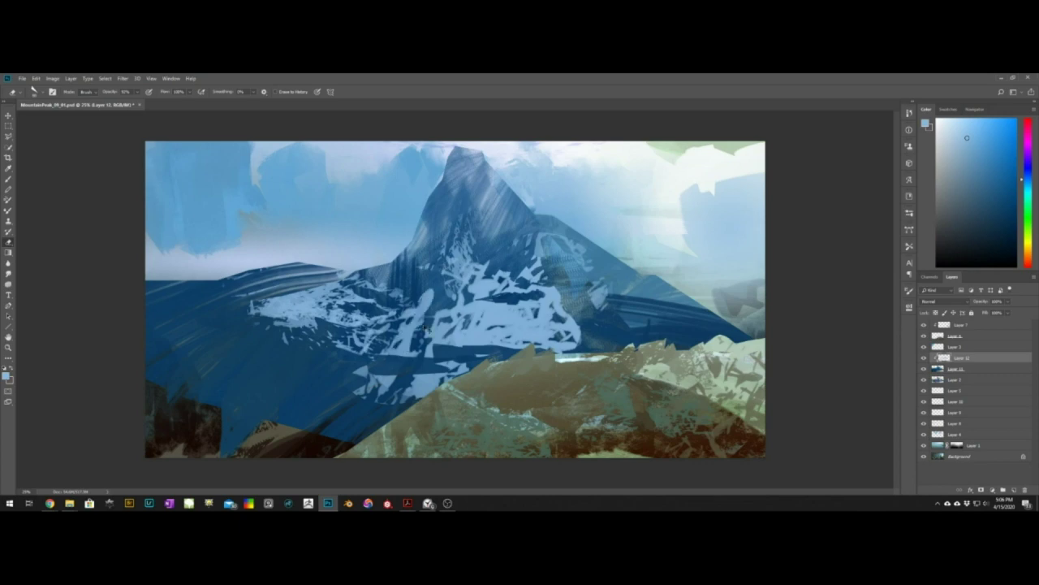
Add a new layer above the clipped snow layer
{"action": "key", "text": "ctrl+shift+n"}
{"action": "key", "text": "Return"}
{"action": "key", "text": "b"}
{"action": "key", "text": "e"}
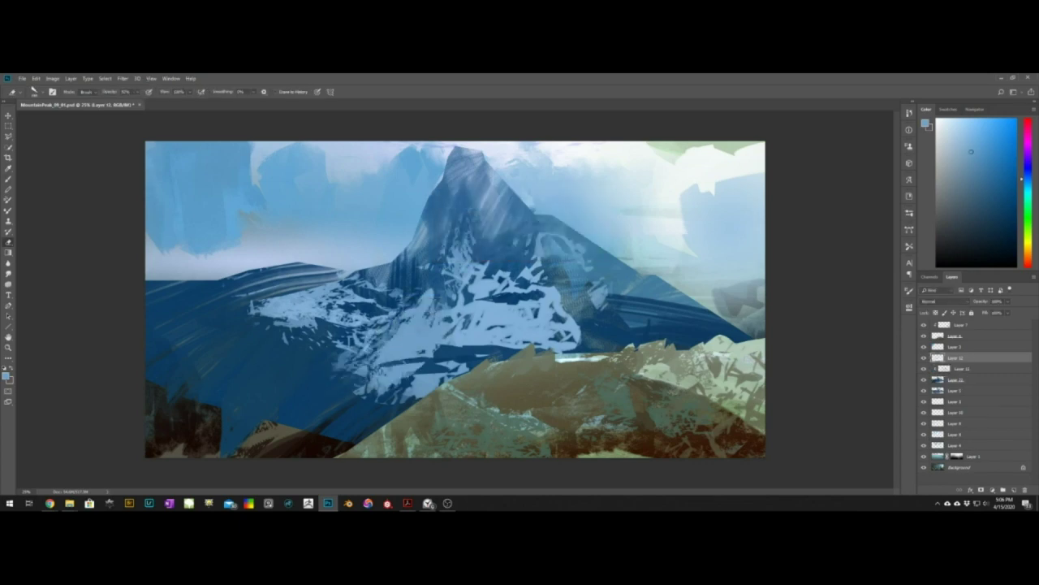
Try different textured eraser brushes on the lower snow and undo each stroke
{"action": "key", "text": "F5"}
{"action": "double_click", "coordinate": [558, 269]}
{"action": "right_click", "coordinate": [412, 315]}
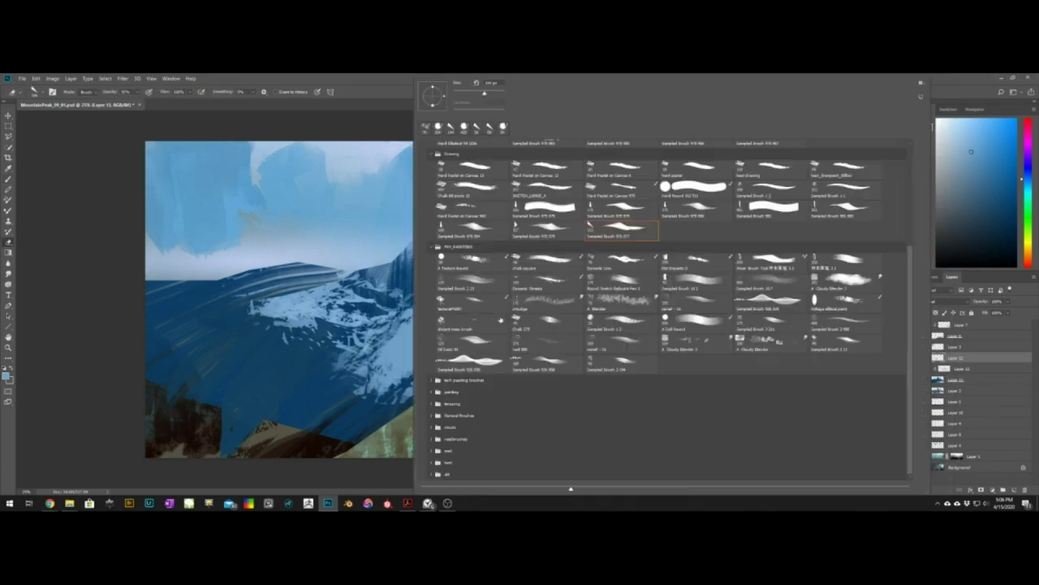
{"action": "double_click", "coordinate": [718, 266]}
{"action": "left_click_drag", "start_coordinate": [415, 354], "coordinate": [385, 380]}
{"action": "key", "text": "ctrl+z"}
{"action": "mouse_move", "coordinate": [380, 331]}
{"action": "left_mouse_down"}
{"action": "mouse_move", "coordinate": [400, 375]}
{"action": "mouse_move", "coordinate": [370, 367]}
{"action": "left_mouse_up"}
{"action": "key", "text": "ctrl+z"}
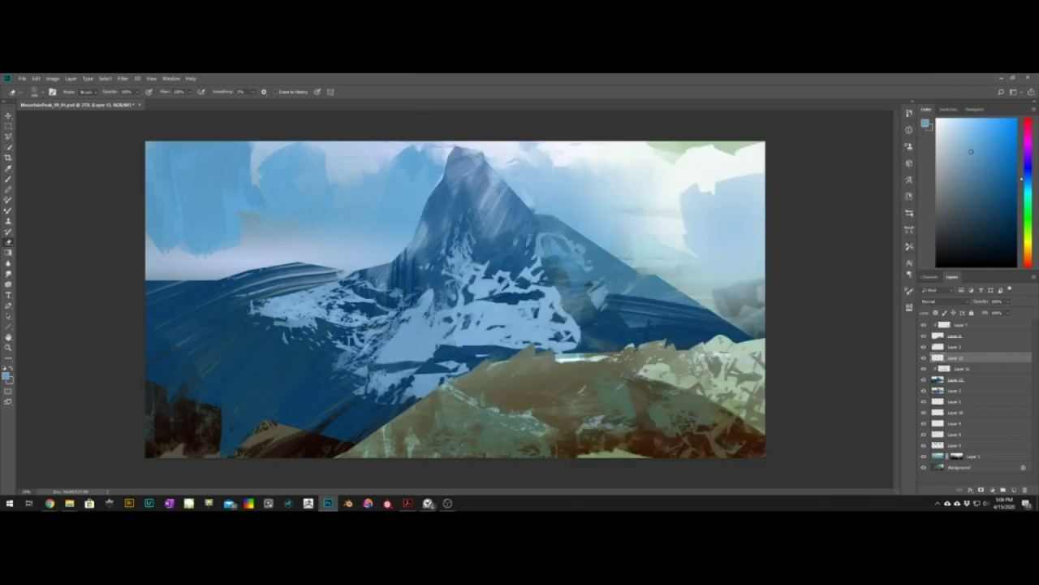
Try to paint a sampled dark-blue band across the slope below the central snow
{"action": "key", "text": "b"}
{"action": "right_click_drag", "start_coordinate": [424, 327], "coordinate": [331, 329], "text": "alt"}
{"action": "left_click", "coordinate": [325, 356], "text": "alt"}
{"action": "left_click_drag", "start_coordinate": [328, 355], "coordinate": [431, 354]}
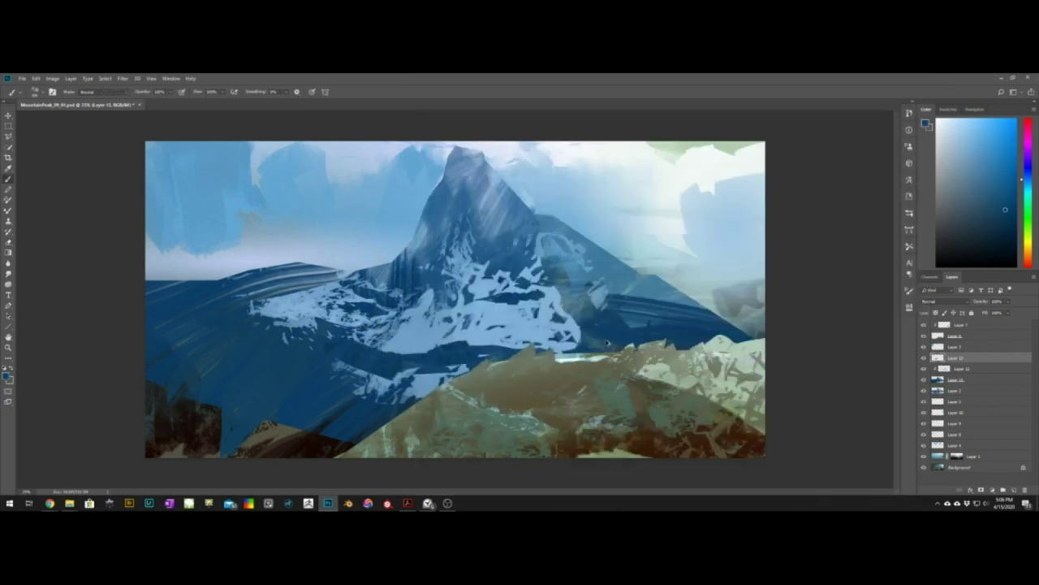
{"action": "key", "text": "ctrl+z"}
On another new layer, paint sampled light-blue snow over the lower-left slope with a different textured brush
{"action": "key", "text": "ctrl+shift+alt+n"}
{"action": "right_click", "coordinate": [541, 302]}
{"action": "double_click", "coordinate": [600, 263]}
{"action": "left_click", "coordinate": [315, 314], "text": "alt"}
{"action": "left_click_drag", "start_coordinate": [183, 324], "coordinate": [345, 422]}
{"action": "key", "text": "e"}
{"action": "left_click_drag", "start_coordinate": [221, 300], "coordinate": [244, 315]}
{"action": "key", "text": "ctrl+z"}
Choose another textured eraser brush and break up the new snow on the far-left slope
{"action": "right_click", "coordinate": [240, 314]}
{"action": "double_click", "coordinate": [649, 298]}
{"action": "right_click", "coordinate": [206, 315]}
{"action": "double_click", "coordinate": [615, 298]}
{"action": "key", "text": "ctrl+z"}
{"action": "right_click_drag", "start_coordinate": [243, 312], "coordinate": [233, 312], "text": "alt"}
{"action": "left_click_drag", "start_coordinate": [235, 309], "coordinate": [268, 333]}
{"action": "mouse_move", "coordinate": [185, 313]}
{"action": "left_mouse_down"}
{"action": "mouse_move", "coordinate": [167, 341]}
{"action": "mouse_move", "coordinate": [203, 345]}
{"action": "left_mouse_up"}
Merge the new snow layers down into the snow layer clipped to the mountain
{"action": "right_click_drag", "start_coordinate": [406, 329], "coordinate": [418, 329], "text": "alt"}
{"action": "key", "text": "ctrl+e"}
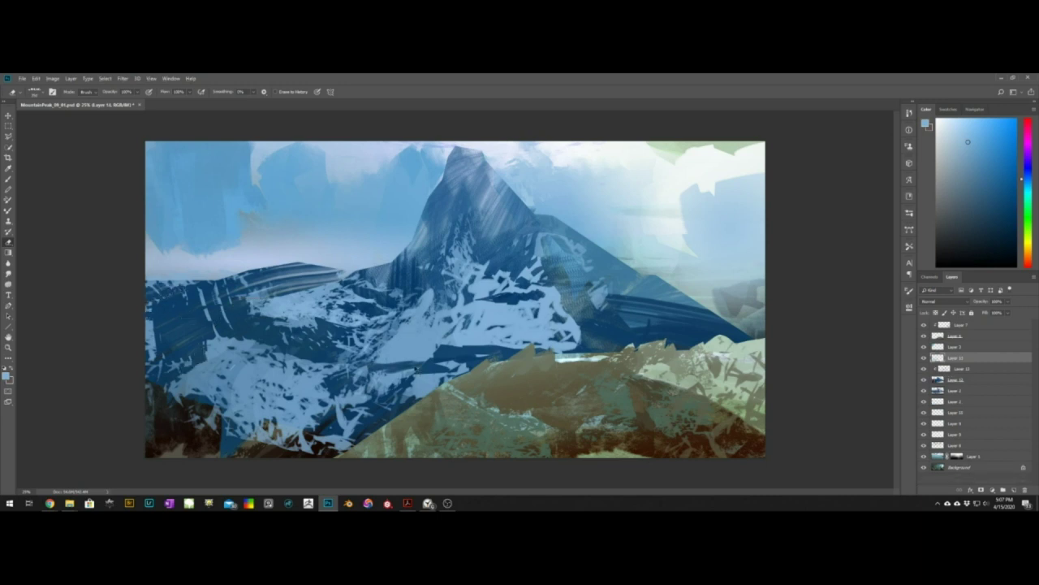
{"action": "key", "text": "ctrl+bracketleft"}
{"action": "left_click", "coordinate": [956, 358]}
{"action": "key", "text": "ctrl+e"}
Erase a dark diagonal band between the upper and lower snowfields and thin the snow beneath it
{"action": "mouse_move", "coordinate": [353, 337]}
{"action": "left_mouse_down"}
{"action": "mouse_move", "coordinate": [430, 357]}
{"action": "mouse_move", "coordinate": [354, 335]}
{"action": "left_mouse_up"}
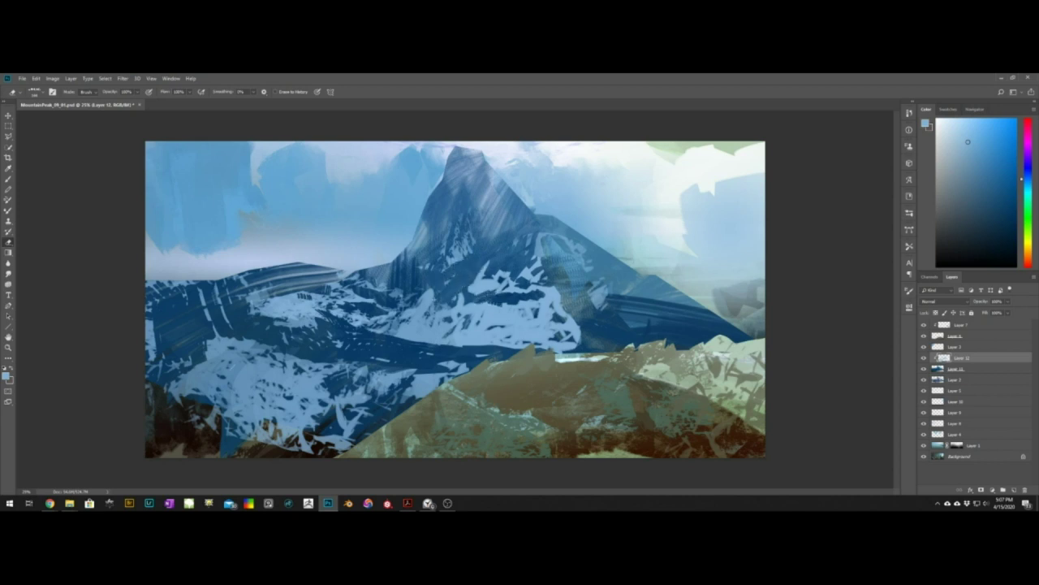
{"action": "key", "text": "b"}
{"action": "key", "text": "e"}
{"action": "mouse_move", "coordinate": [382, 335]}
{"action": "left_mouse_down"}
{"action": "mouse_move", "coordinate": [430, 349]}
{"action": "mouse_move", "coordinate": [398, 344]}
{"action": "left_mouse_up"}
{"action": "key", "text": "b"}
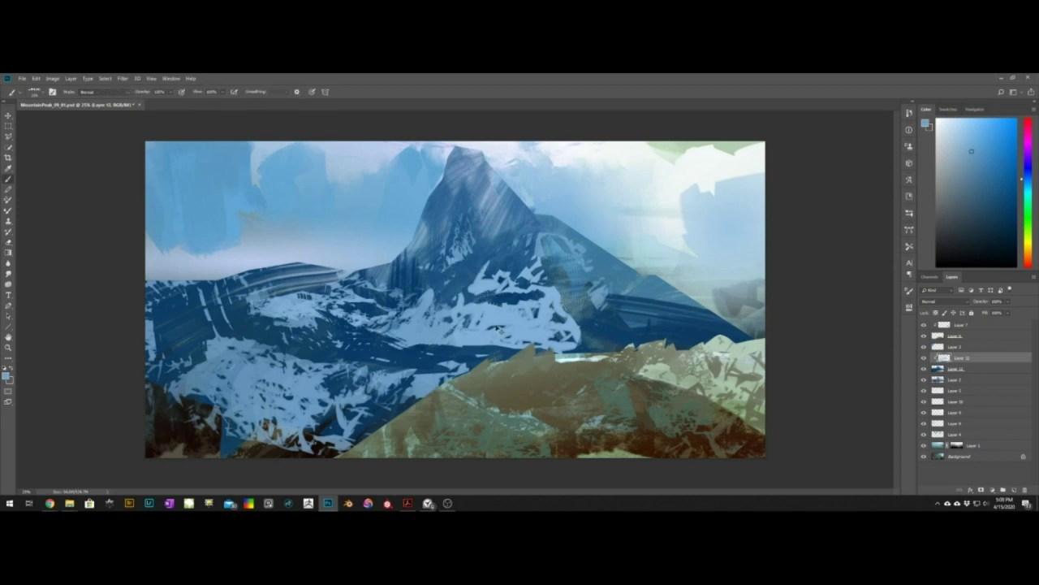
{"action": "key", "text": "e"}
{"action": "left_click_drag", "start_coordinate": [337, 363], "coordinate": [291, 380]}
{"action": "key", "text": "b"}
{"action": "left_click_drag", "start_coordinate": [465, 195], "coordinate": [479, 280]}
{"action": "key", "text": "ctrl+z"}
On a new layer, paint mid-blue snow texture down the peak's face up towards the summit
{"action": "right_click", "coordinate": [471, 236]}
{"action": "key", "text": "ctrl+shift+alt+n"}
{"action": "left_click_drag", "start_coordinate": [466, 199], "coordinate": [515, 264]}
{"action": "key", "text": "e"}
{"action": "right_click_drag", "start_coordinate": [487, 237], "coordinate": [479, 237], "text": "alt"}
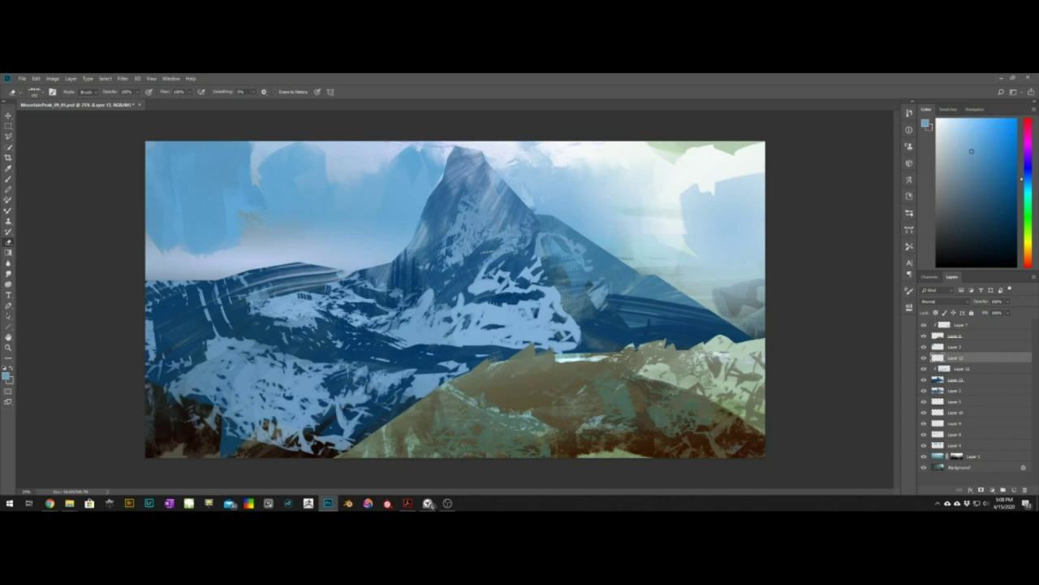
{"action": "key", "text": "b"}
{"action": "mouse_move", "coordinate": [491, 161]}
{"action": "left_mouse_down"}
{"action": "mouse_move", "coordinate": [467, 211]}
{"action": "mouse_move", "coordinate": [506, 194]}
{"action": "left_mouse_up"}
Lock the mountain copy's transparency, paint sampled dark blue over the peak and its far slope, and save
{"action": "left_click", "coordinate": [957, 379]}
{"action": "left_click", "coordinate": [434, 225], "text": "alt"}
{"action": "key", "text": "slash"}
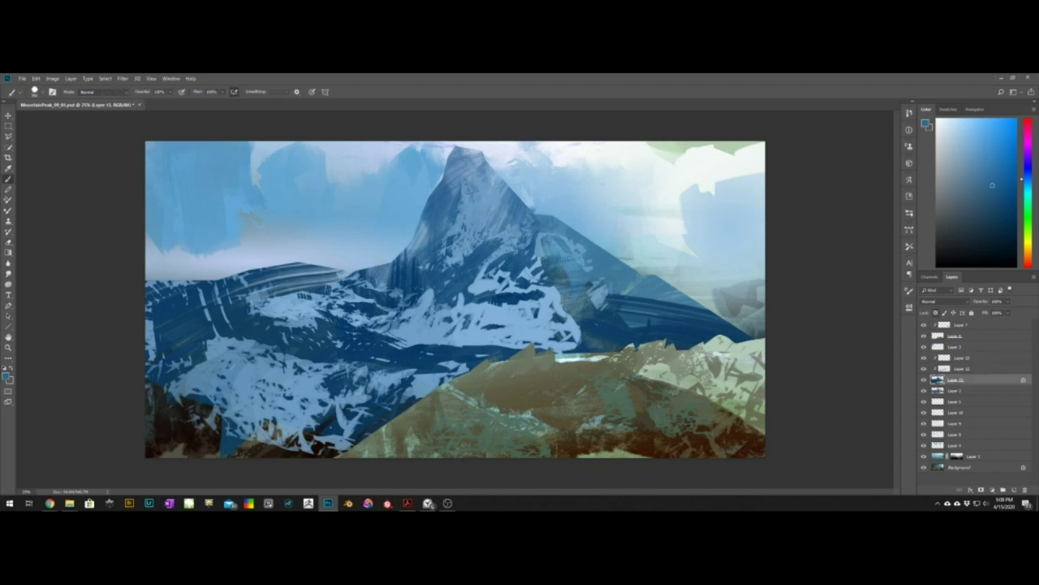
{"action": "left_click", "coordinate": [423, 232], "text": "alt"}
{"action": "mouse_move", "coordinate": [407, 253]}
{"action": "left_mouse_down"}
{"action": "mouse_move", "coordinate": [452, 167]}
{"action": "mouse_move", "coordinate": [577, 264]}
{"action": "mouse_move", "coordinate": [700, 330]}
{"action": "left_mouse_up"}
{"action": "key", "text": "ctrl+s"}
Select the lower snow layer and erase rocky breaks into the snow at the foot of the peak
{"action": "left_click", "coordinate": [581, 310], "text": "ctrl"}
{"action": "key", "text": "e"}
{"action": "mouse_move", "coordinate": [587, 313]}
{"action": "left_mouse_down"}
{"action": "mouse_move", "coordinate": [545, 322]}
{"action": "mouse_move", "coordinate": [602, 303]}
{"action": "left_mouse_up"}
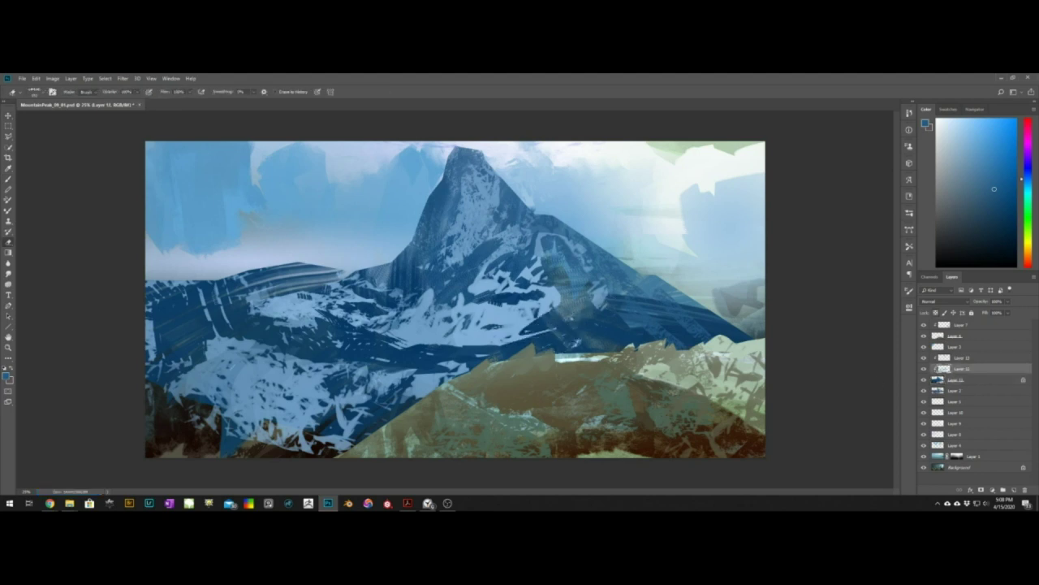
{"action": "right_click_drag", "start_coordinate": [494, 332], "coordinate": [487, 333], "text": "alt"}
{"action": "key", "text": "b"}
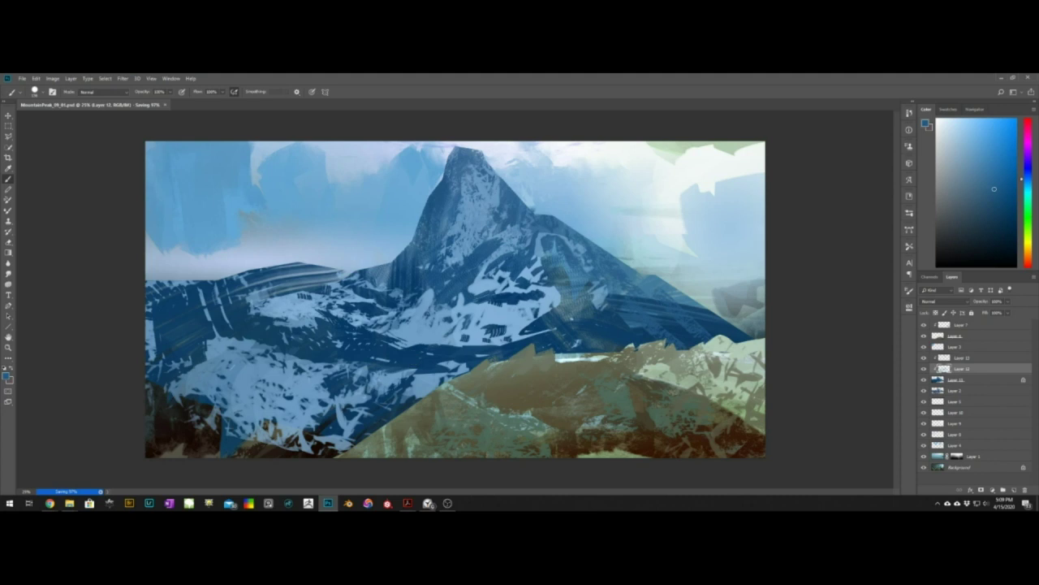
Paste a copy of the dark lower-left foreground, move its layer above the mountain snow and enlarge it
{"action": "key", "text": "l"}
{"action": "left_click", "coordinate": [146, 382]}
{"action": "key", "text": "ctrl+v"}
{"action": "left_click_drag", "start_coordinate": [963, 368], "coordinate": [948, 343]}
{"action": "key", "text": "ctrl+t"}
{"action": "left_click_drag", "start_coordinate": [347, 382], "coordinate": [438, 315]}
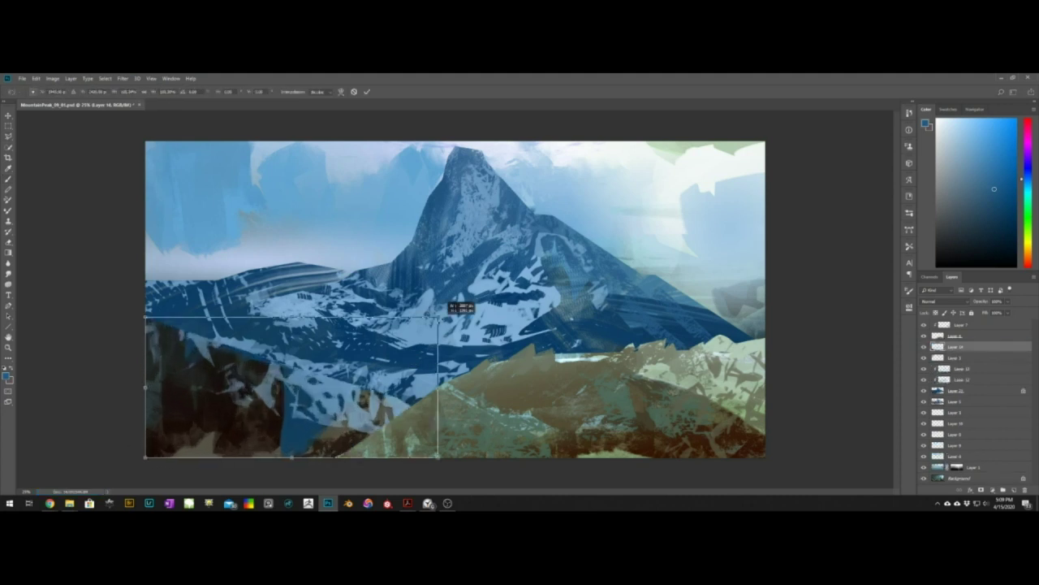
{"action": "key", "text": "Return"}
Paint sampled near-black tones over the pasted foreground to extend the dark hill to the green hill
{"action": "key", "text": "b"}
{"action": "left_click", "coordinate": [276, 390], "text": "alt"}
{"action": "mouse_move", "coordinate": [280, 366]}
{"action": "left_mouse_down"}
{"action": "mouse_move", "coordinate": [354, 392]}
{"action": "mouse_move", "coordinate": [331, 434]}
{"action": "left_mouse_up"}
{"action": "left_click", "coordinate": [313, 410], "text": "alt"}
{"action": "right_click_drag", "start_coordinate": [311, 406], "coordinate": [334, 410], "text": "alt"}
{"action": "left_click_drag", "start_coordinate": [309, 394], "coordinate": [398, 410]}
Erase along the dark hill's ridge to give it a rough, broken edge
{"action": "key", "text": "e"}
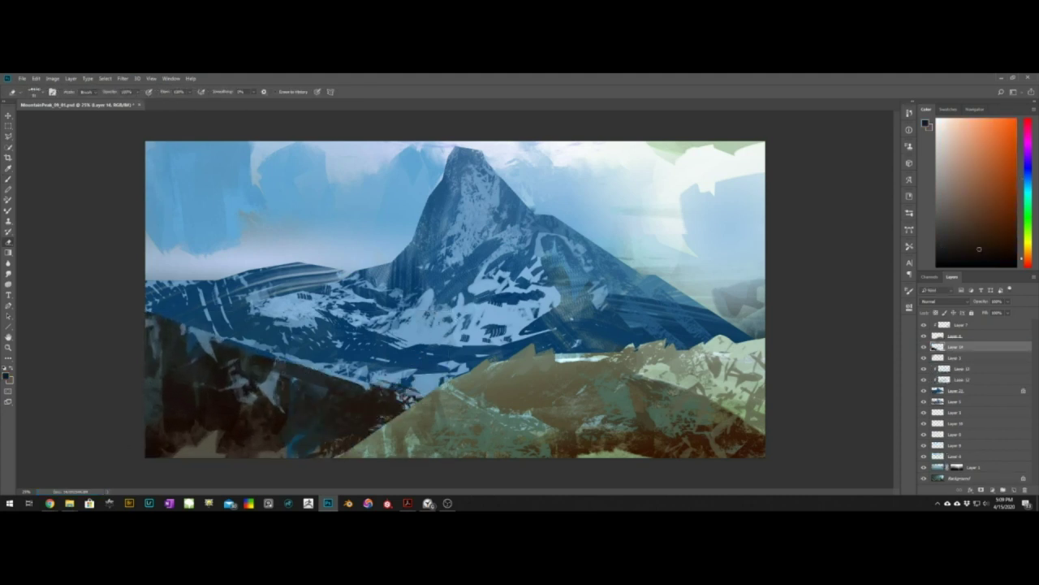
{"action": "left_click_drag", "start_coordinate": [325, 367], "coordinate": [414, 398]}
{"action": "right_click_drag", "start_coordinate": [375, 364], "coordinate": [350, 363], "text": "alt"}
{"action": "left_click_drag", "start_coordinate": [295, 364], "coordinate": [331, 378]}
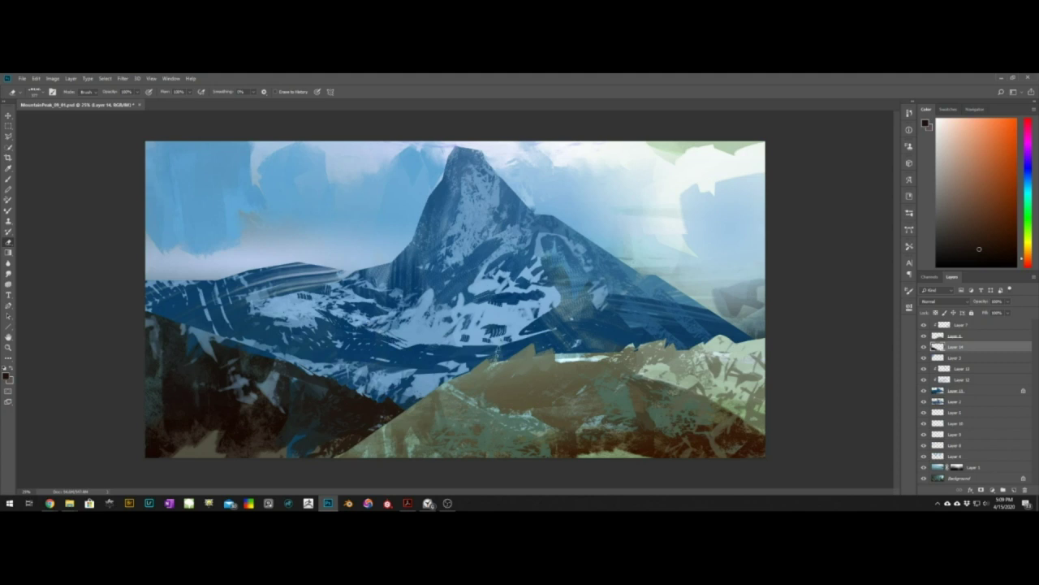
Transform the dark foreground hill, shifting its ridge downward
{"action": "key", "text": "ctrl+t"}
{"action": "left_click_drag", "start_coordinate": [456, 331], "coordinate": [463, 344]}
{"action": "left_click_drag", "start_coordinate": [325, 382], "coordinate": [318, 389]}
{"action": "key", "text": "Return"}
Select the green hill's layer, erase the hill's lower-left end and save the painting
{"action": "key", "text": "alt+bracketright"}
{"action": "mouse_move", "coordinate": [416, 403]}
{"action": "left_mouse_down"}
{"action": "mouse_move", "coordinate": [382, 439]}
{"action": "mouse_move", "coordinate": [321, 452]}
{"action": "left_mouse_up"}
{"action": "key", "text": "ctrl+s"}
Try to group the foreground layers together with the mountain snow layers
{"action": "left_click", "coordinate": [957, 390]}
{"action": "left_click", "coordinate": [961, 379]}
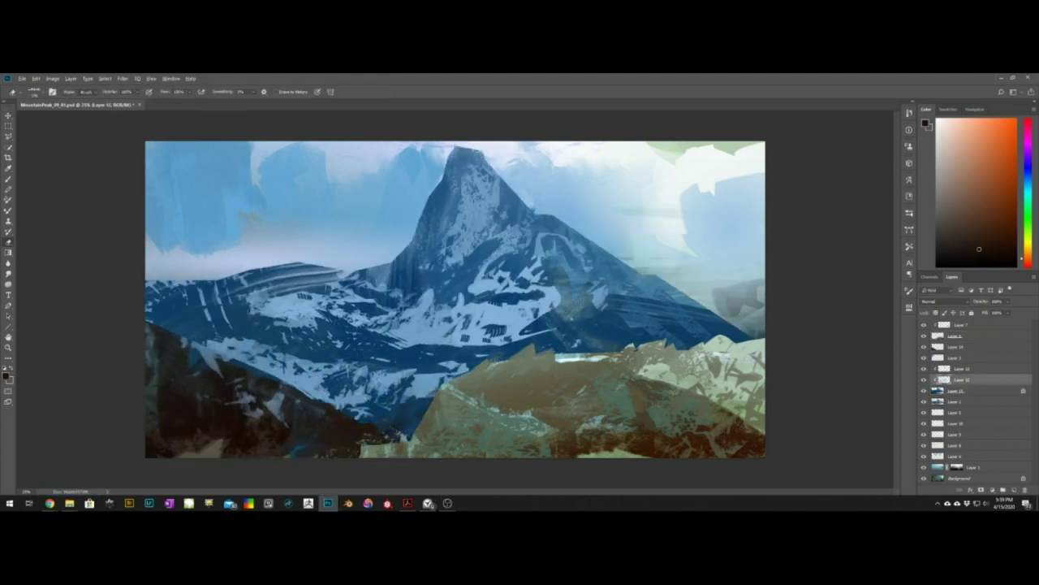
{"action": "left_click", "coordinate": [961, 325], "text": "shift"}
{"action": "key", "text": "ctrl+g"}
{"action": "left_click", "coordinate": [924, 325]}
{"action": "key", "text": "ctrl+z"}
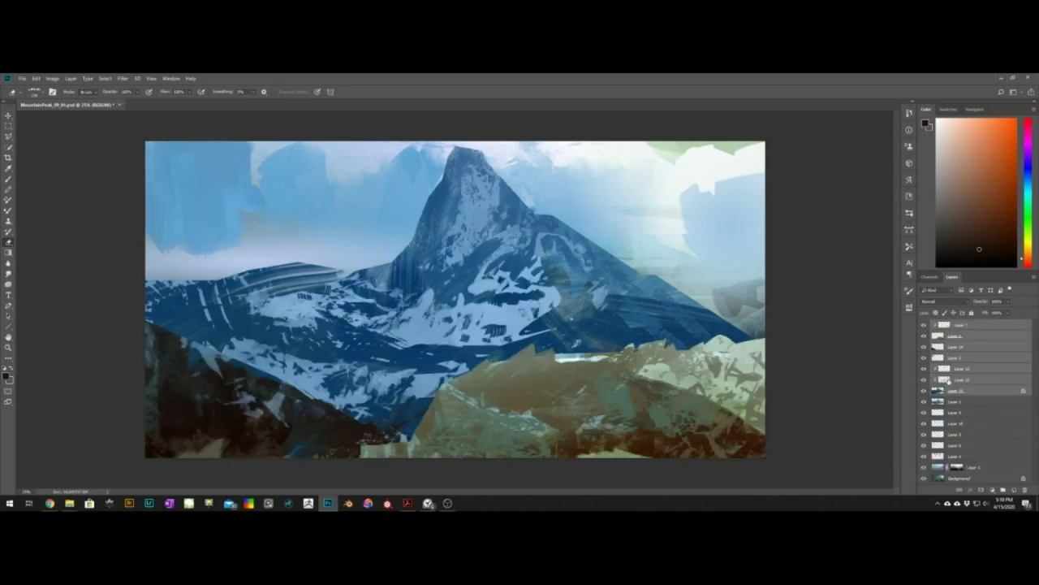
Group the foreground layers, hide the group and copy the merged snowy lower slope inside a lasso selection
{"action": "key", "text": "ctrl+g"}
{"action": "left_click", "coordinate": [924, 325]}
{"action": "key", "text": "l"}
{"action": "left_click_drag", "start_coordinate": [156, 354], "coordinate": [302, 359]}
{"action": "left_click_drag", "start_coordinate": [550, 396], "coordinate": [154, 397]}
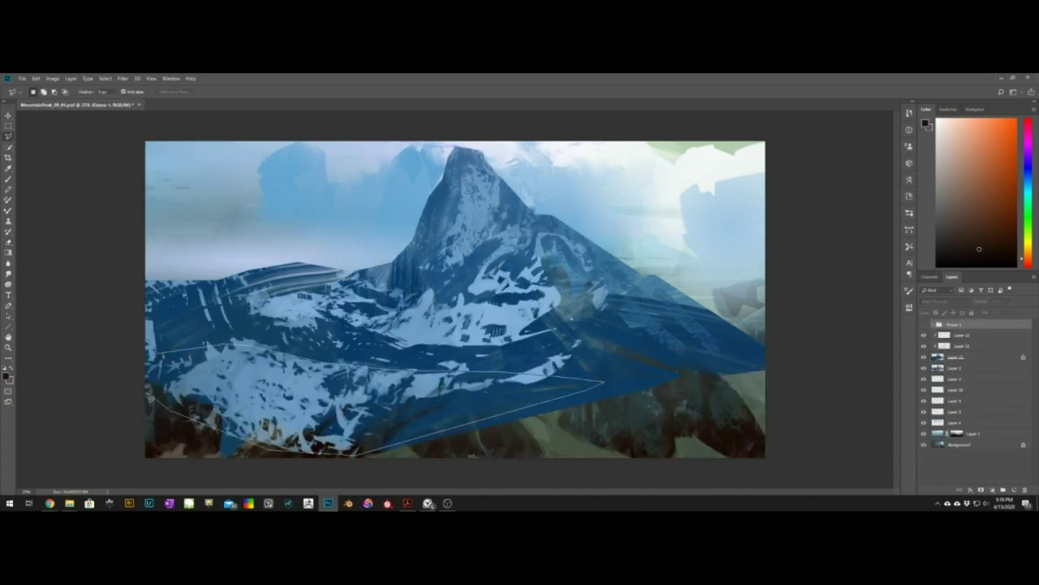
{"action": "key", "text": "ctrl+shift+c"}
Show the group again, paste the copied slope above the mountain's snow layers and transform it into place
{"action": "left_click", "coordinate": [924, 325]}
{"action": "key", "text": "v"}
{"action": "left_click", "coordinate": [960, 345]}
{"action": "key", "text": "ctrl+v"}
{"action": "key", "text": "ctrl+t"}
{"action": "mouse_move", "coordinate": [592, 382]}
{"action": "left_mouse_down"}
{"action": "mouse_move", "coordinate": [575, 401]}
{"action": "mouse_move", "coordinate": [723, 430]}
{"action": "left_mouse_up"}
{"action": "key", "text": "Return"}
On a new layer clipped to the pasted slope, paint sampled blue over its snow and partly erase it
{"action": "key", "text": "b"}
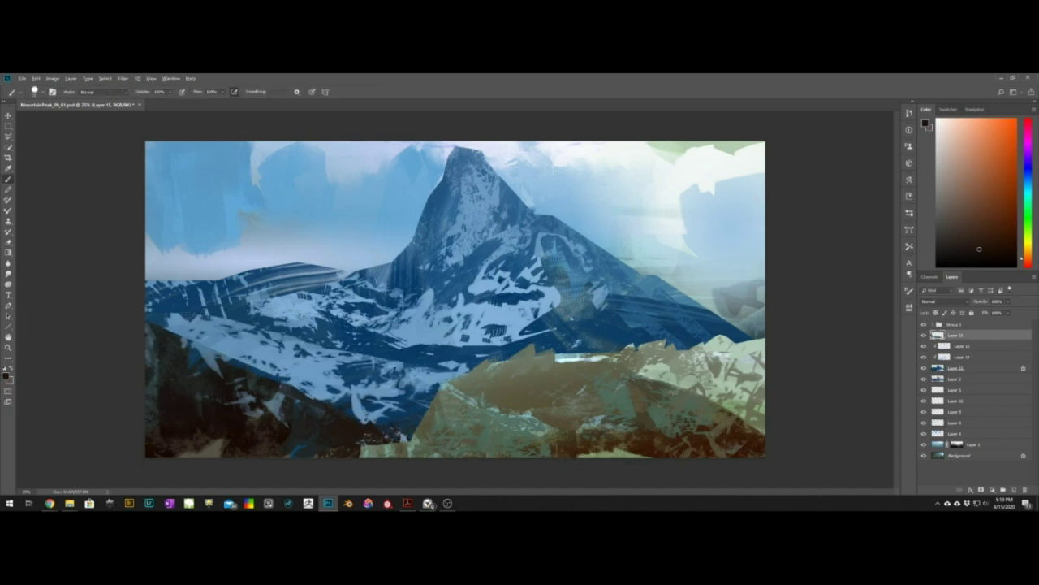
{"action": "left_click", "coordinate": [213, 369], "text": "alt"}
{"action": "left_click", "coordinate": [1013, 489]}
{"action": "left_click", "coordinate": [944, 341], "text": "alt"}
{"action": "left_click_drag", "start_coordinate": [249, 349], "coordinate": [345, 394]}
{"action": "key", "text": "e"}
{"action": "mouse_move", "coordinate": [251, 352]}
{"action": "left_mouse_down"}
{"action": "mouse_move", "coordinate": [309, 360]}
{"action": "mouse_move", "coordinate": [349, 391]}
{"action": "left_mouse_up"}
Paint more blue shading at the slope's lower end and reduce the clipped layer's saturation
{"action": "key", "text": "b"}
{"action": "mouse_move", "coordinate": [349, 377]}
{"action": "left_mouse_down"}
{"action": "mouse_move", "coordinate": [414, 406]}
{"action": "mouse_move", "coordinate": [398, 411]}
{"action": "left_mouse_up"}
{"action": "left_click_drag", "start_coordinate": [434, 374], "coordinate": [382, 389]}
{"action": "key", "text": "ctrl+u"}
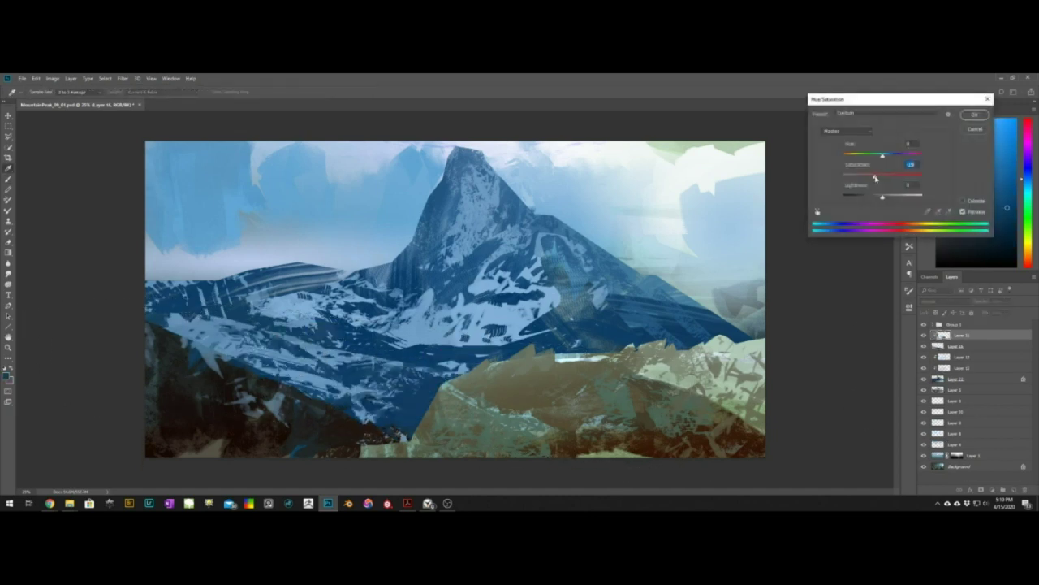
{"action": "key", "text": "Return"}
Select the lower clipped snow layer and squash it vertically from its bottom edge
{"action": "left_click", "coordinate": [962, 368]}
{"action": "key", "text": "ctrl+t"}
{"action": "left_click_drag", "start_coordinate": [387, 453], "coordinate": [393, 419]}
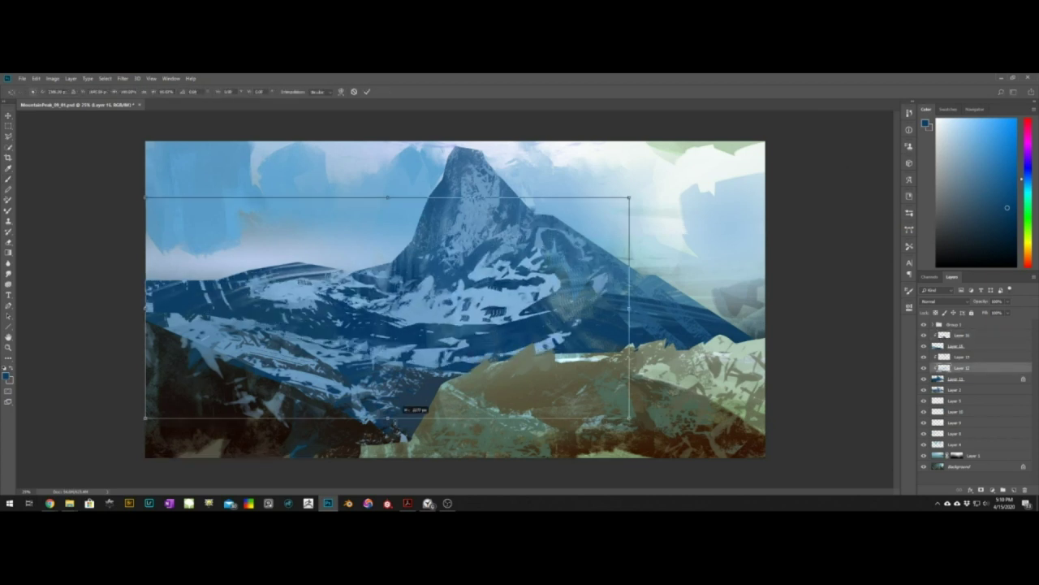
{"action": "key", "text": "Return"}
Sample a dark blue from the lower slope, select the pasted slope's layer and save the painting
{"action": "left_click", "coordinate": [418, 386], "text": "alt"}
{"action": "key", "text": "v"}
{"action": "left_click", "coordinate": [956, 346]}
{"action": "key", "text": "e"}
{"action": "key", "text": "ctrl+s"}
{"action": "key", "text": "v"}
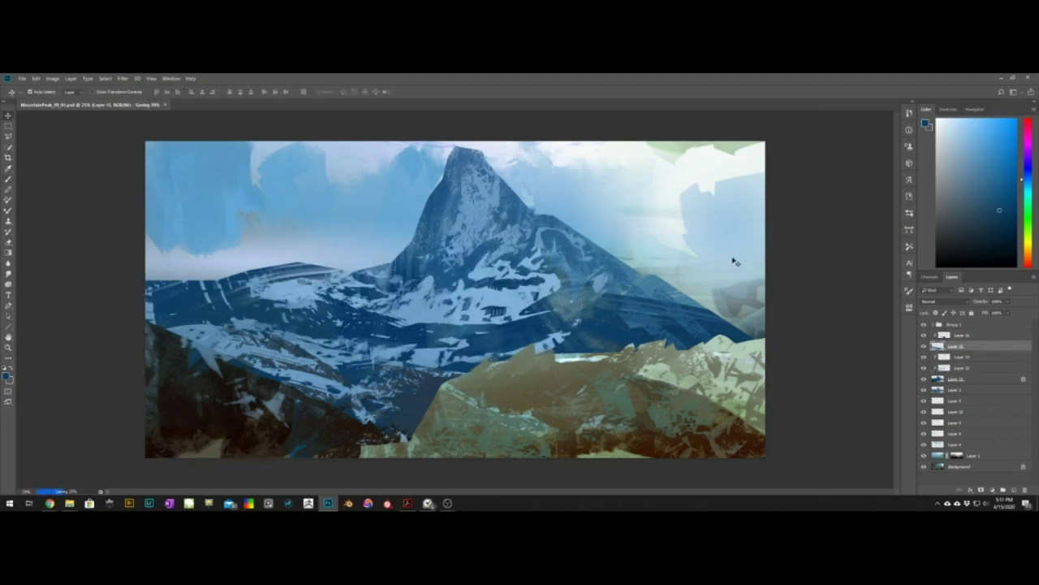
On a new layer behind the mountain, add a gradient in sampled pale blue beside the distant slope, then widen and reposition it
{"action": "left_click", "coordinate": [956, 412]}
{"action": "left_click", "coordinate": [1014, 490]}
{"action": "key", "text": "g"}
{"action": "left_click", "coordinate": [736, 248], "text": "alt"}
{"action": "left_click_drag", "start_coordinate": [719, 286], "coordinate": [767, 325]}
{"action": "key", "text": "ctrl+t"}
{"action": "left_click_drag", "start_coordinate": [765, 285], "coordinate": [836, 286], "text": "alt"}
{"action": "left_click_drag", "start_coordinate": [731, 292], "coordinate": [789, 317]}
{"action": "key", "text": "Return"}
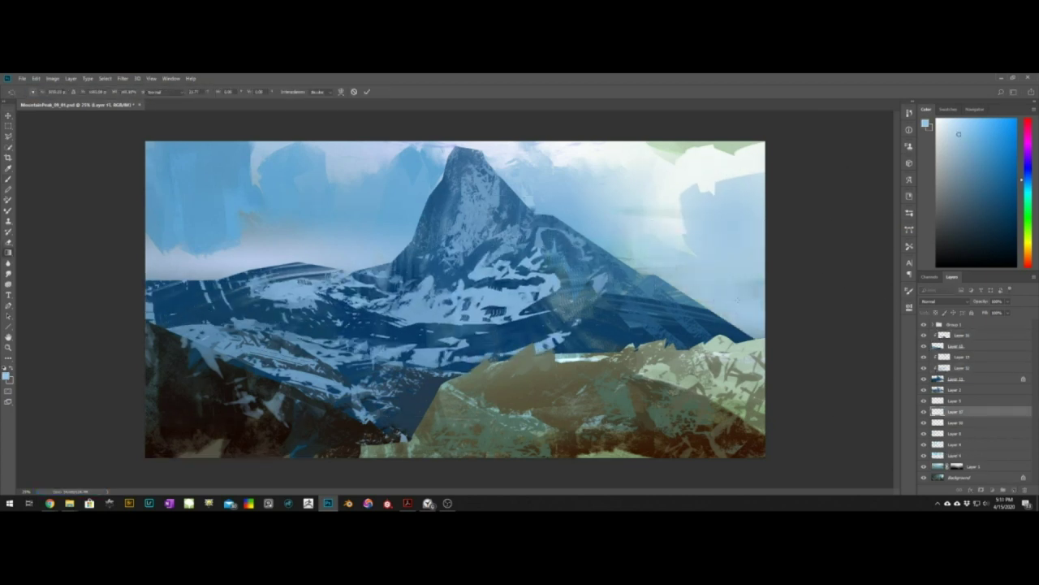
On a new top layer, add a pale gradient mist over the mountain's long slope and transform it to lie along the slope
{"action": "left_click", "coordinate": [955, 325]}
{"action": "left_click", "coordinate": [1013, 490]}
{"action": "mouse_move", "coordinate": [581, 281]}
{"action": "left_mouse_down"}
{"action": "mouse_move", "coordinate": [622, 302]}
{"action": "mouse_move", "coordinate": [779, 324]}
{"action": "left_mouse_up"}
{"action": "key", "text": "ctrl+t"}
{"action": "left_click_drag", "start_coordinate": [696, 306], "coordinate": [639, 286]}
{"action": "key", "text": "Return"}
Choose another eraser brush, resize it and erase the mist nearest the peak to shape its edge on the slope
{"action": "key", "text": "e"}
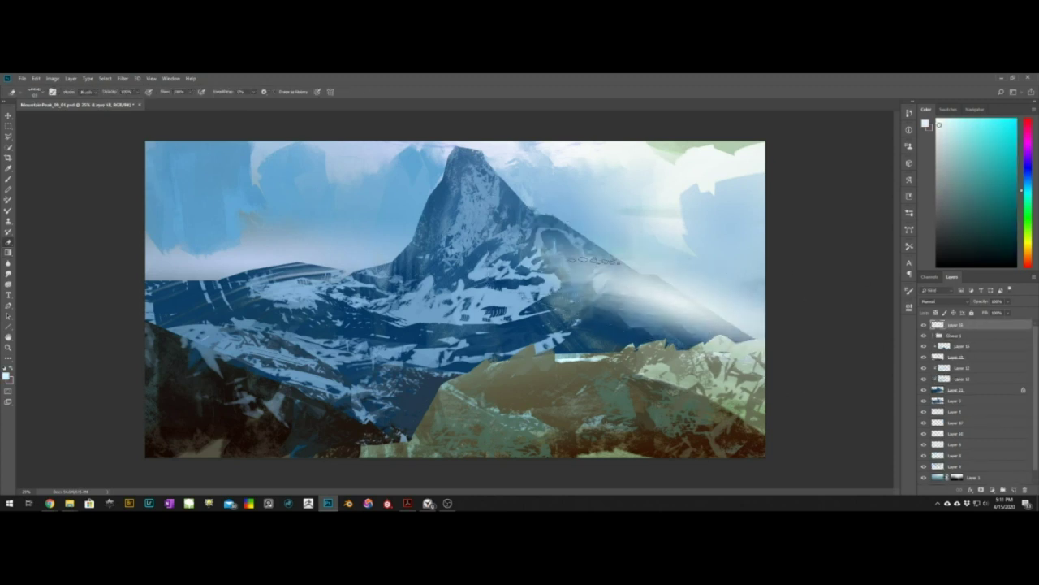
{"action": "right_click", "coordinate": [599, 268]}
{"action": "key", "text": "Escape"}
{"action": "right_click", "coordinate": [600, 268]}
{"action": "double_click", "coordinate": [750, 281]}
{"action": "right_click_drag", "start_coordinate": [542, 260], "coordinate": [432, 274], "text": "alt"}
{"action": "left_click_drag", "start_coordinate": [542, 247], "coordinate": [581, 300]}
{"action": "right_click_drag", "start_coordinate": [572, 249], "coordinate": [589, 280], "text": "alt"}
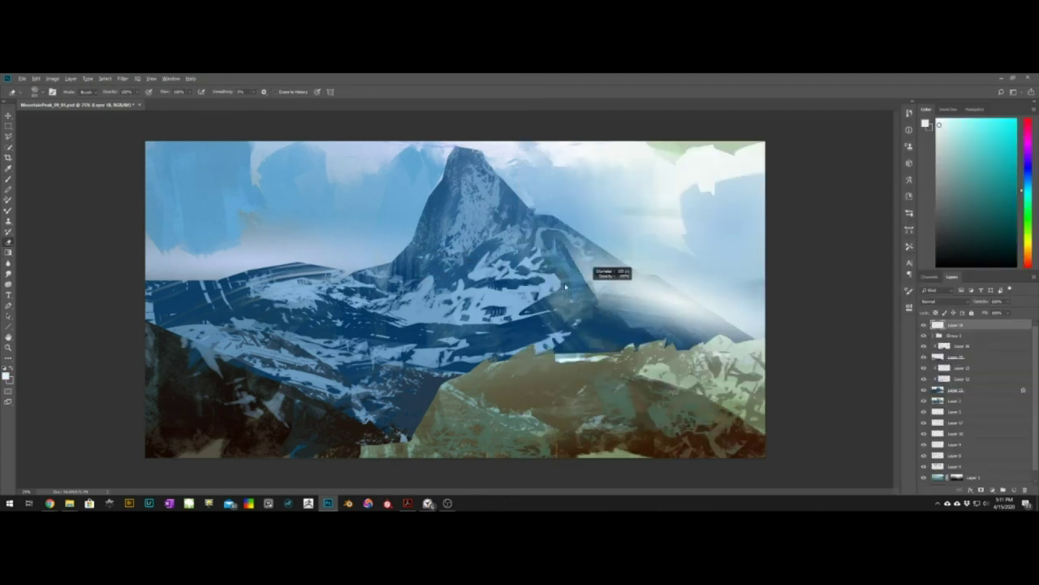
{"action": "left_click_drag", "start_coordinate": [585, 264], "coordinate": [564, 234]}
{"action": "key", "text": "ctrl+z"}
{"action": "left_click_drag", "start_coordinate": [641, 302], "coordinate": [595, 296]}
{"action": "right_click_drag", "start_coordinate": [557, 298], "coordinate": [573, 298], "text": "alt"}
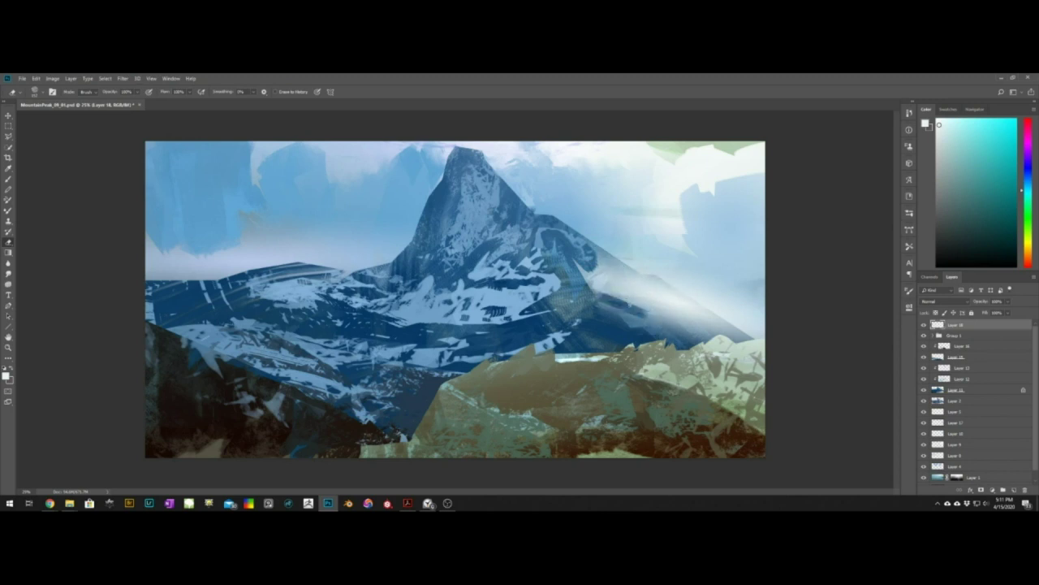
Select the horizon haze layer beside the peak, adjust it with Hue/Saturation and move it higher in the layer order
{"action": "key", "text": "v"}
{"action": "left_click", "coordinate": [329, 249], "text": "ctrl"}
{"action": "key", "text": "ctrl+u"}
{"action": "left_click_drag", "start_coordinate": [882, 196], "coordinate": [905, 197]}
{"action": "left_click", "coordinate": [974, 116]}
{"action": "left_click_drag", "start_coordinate": [957, 455], "coordinate": [959, 407]}
Smudge the hard edges of the large blue sky patch beside the peak and save the painting
{"action": "left_click", "coordinate": [251, 237], "text": "ctrl"}
{"action": "left_click", "coordinate": [8, 273]}
{"action": "left_click_drag", "start_coordinate": [226, 253], "coordinate": [177, 259]}
{"action": "left_click_drag", "start_coordinate": [260, 212], "coordinate": [247, 155]}
{"action": "mouse_move", "coordinate": [261, 194]}
{"action": "left_mouse_down"}
{"action": "mouse_move", "coordinate": [234, 235]}
{"action": "mouse_move", "coordinate": [168, 264]}
{"action": "left_mouse_up"}
{"action": "key", "text": "ctrl+s"}
On a new top layer, paint sampled dark brown over the right part of the foreground hill and partly erase it
{"action": "key", "text": "v"}
{"action": "left_click", "coordinate": [725, 327], "text": "ctrl"}
{"action": "key", "text": "b"}
{"action": "left_click", "coordinate": [675, 384], "text": "alt"}
{"action": "left_click", "coordinate": [967, 325]}
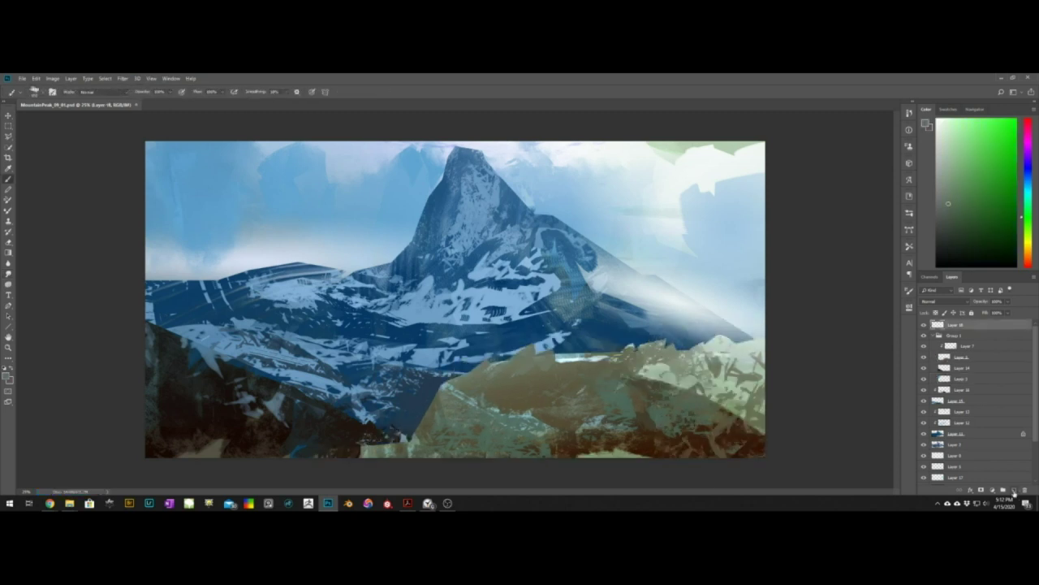
{"action": "left_click", "coordinate": [1014, 489]}
{"action": "left_click", "coordinate": [641, 416], "text": "alt"}
{"action": "left_click_drag", "start_coordinate": [644, 364], "coordinate": [615, 367]}
{"action": "left_click_drag", "start_coordinate": [684, 372], "coordinate": [700, 424]}
{"action": "key", "text": "e"}
{"action": "mouse_move", "coordinate": [716, 374]}
{"action": "left_mouse_down"}
{"action": "mouse_move", "coordinate": [697, 385]}
{"action": "mouse_move", "coordinate": [723, 413]}
{"action": "mouse_move", "coordinate": [675, 440]}
{"action": "left_mouse_up"}
Paint dark brown over the foreground hill's middle and left end, erase the strokes' edges and save the painting
{"action": "key", "text": "b"}
{"action": "left_click_drag", "start_coordinate": [539, 405], "coordinate": [515, 458]}
{"action": "mouse_move", "coordinate": [515, 374]}
{"action": "left_mouse_down"}
{"action": "mouse_move", "coordinate": [504, 401]}
{"action": "mouse_move", "coordinate": [551, 443]}
{"action": "left_mouse_up"}
{"action": "left_click_drag", "start_coordinate": [575, 405], "coordinate": [590, 445]}
{"action": "key", "text": "e"}
{"action": "left_click_drag", "start_coordinate": [482, 413], "coordinate": [510, 449]}
{"action": "key", "text": "b"}
{"action": "left_click_drag", "start_coordinate": [416, 452], "coordinate": [443, 400]}
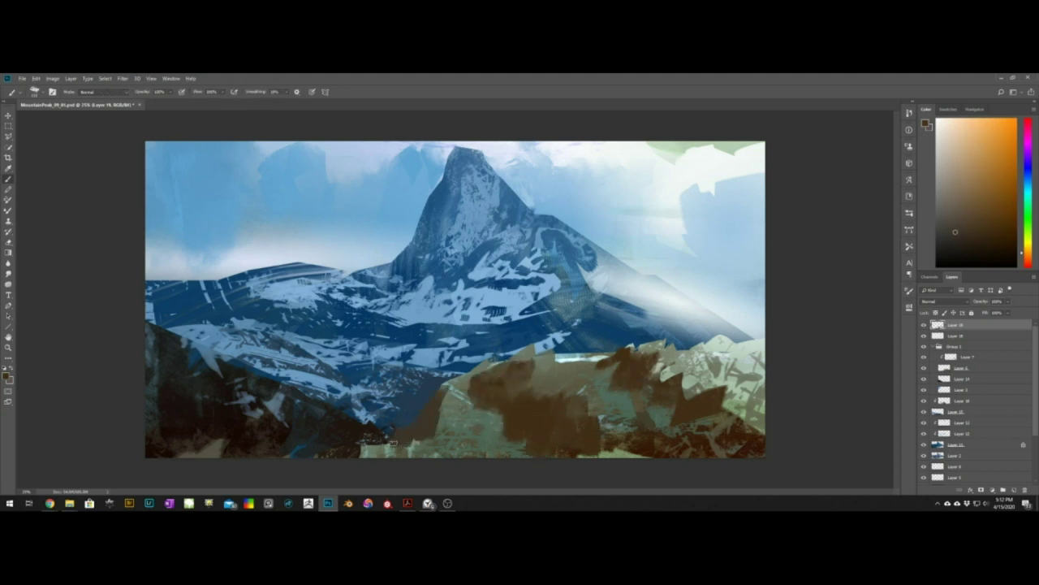
{"action": "key", "text": "e"}
{"action": "left_click_drag", "start_coordinate": [399, 455], "coordinate": [427, 443]}
{"action": "key", "text": "ctrl+s"}
On a new layer in Screen mode, paint sampled grey-green highlights on the foreground hill's left face and upper middle
{"action": "key", "text": "b"}
{"action": "left_click", "coordinate": [451, 414], "text": "alt"}
{"action": "left_click_drag", "start_coordinate": [456, 404], "coordinate": [449, 442]}
{"action": "left_click", "coordinate": [1014, 489]}
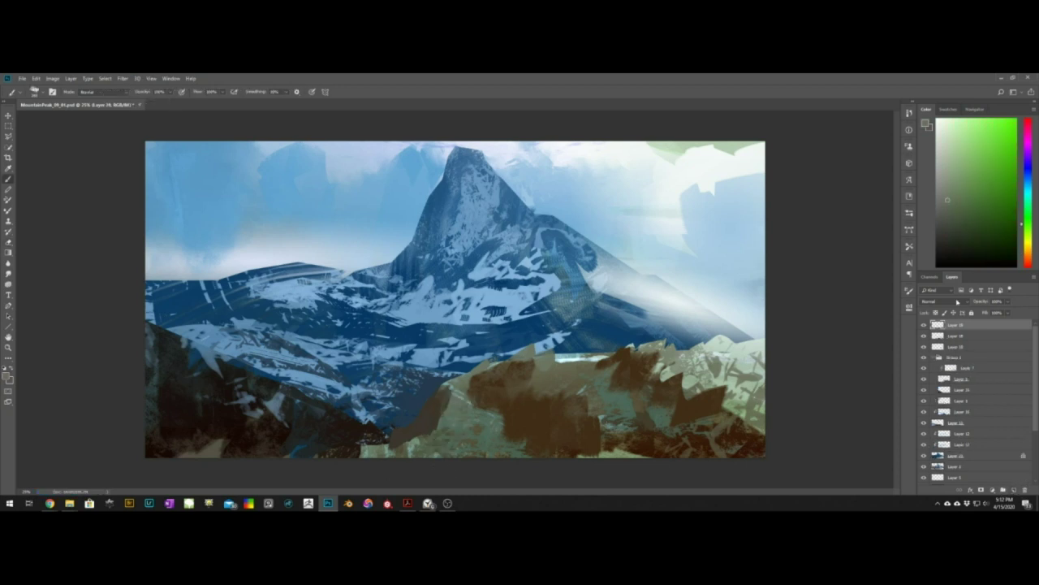
{"action": "left_click", "coordinate": [957, 302]}
{"action": "left_click", "coordinate": [936, 366]}
{"action": "left_click_drag", "start_coordinate": [461, 390], "coordinate": [450, 448]}
{"action": "left_click_drag", "start_coordinate": [471, 413], "coordinate": [492, 448]}
{"action": "left_click_drag", "start_coordinate": [546, 375], "coordinate": [588, 374]}
Add more light strokes across the foreground hill's middle and right side, trimming them with the eraser
{"action": "key", "text": "e"}
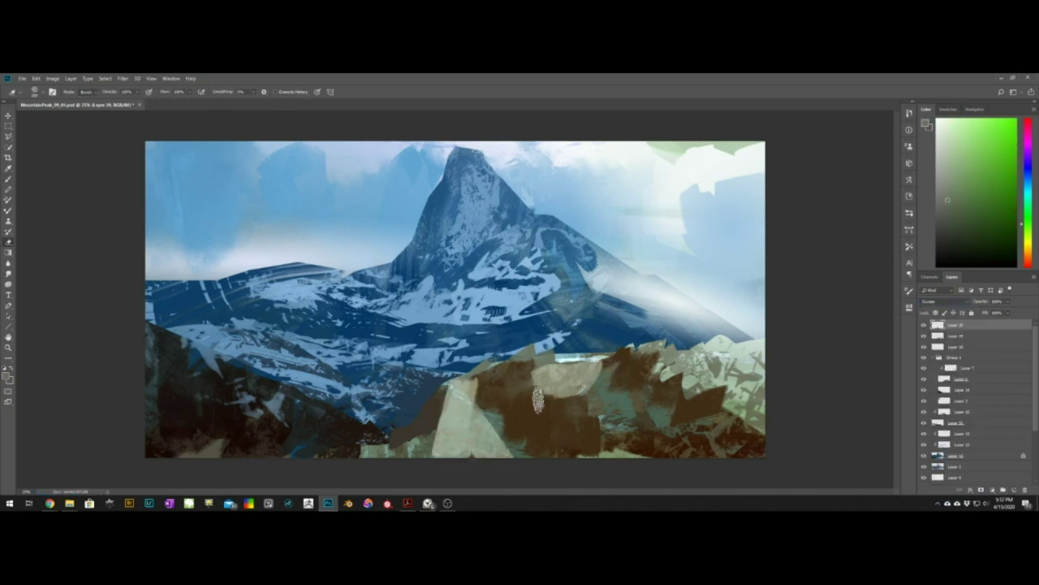
{"action": "key", "text": "b"}
{"action": "left_click_drag", "start_coordinate": [538, 399], "coordinate": [599, 411]}
{"action": "key", "text": "e"}
{"action": "left_click_drag", "start_coordinate": [577, 363], "coordinate": [597, 357]}
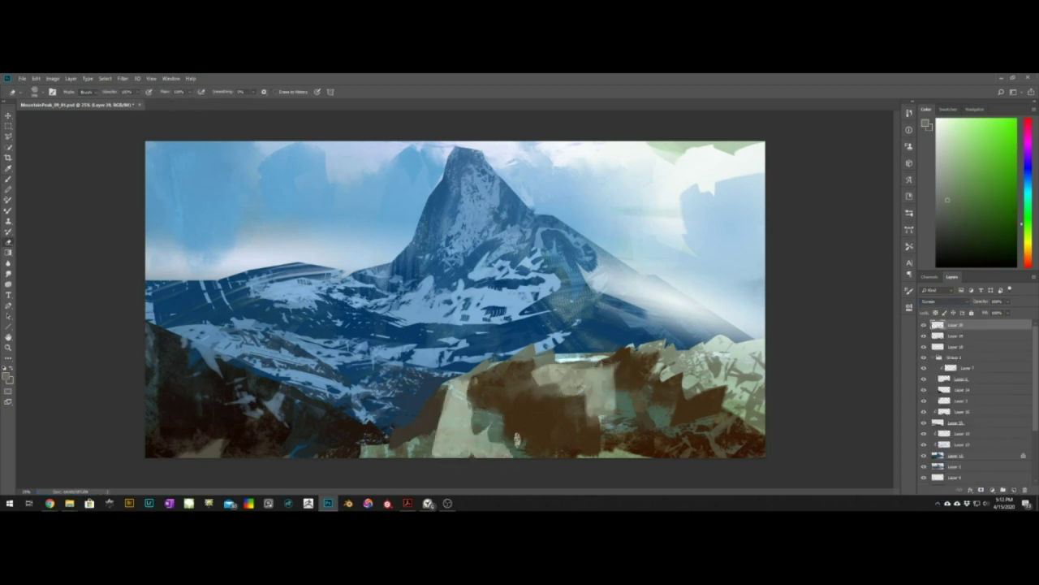
{"action": "key", "text": "b"}
{"action": "left_click_drag", "start_coordinate": [700, 406], "coordinate": [663, 423]}
{"action": "key", "text": "e"}
{"action": "left_click_drag", "start_coordinate": [668, 408], "coordinate": [683, 406]}
Erase the highlight overspill along the foreground hill's right ridge
{"action": "key", "text": "b"}
{"action": "left_click_drag", "start_coordinate": [629, 359], "coordinate": [784, 354]}
{"action": "key", "text": "ctrl+z"}
{"action": "key", "text": "e"}
{"action": "right_click_drag", "start_coordinate": [649, 328], "coordinate": [652, 328], "text": "alt"}
{"action": "left_click_drag", "start_coordinate": [649, 338], "coordinate": [728, 326]}
{"action": "key", "text": "b"}
Clip a new layer to the dark left hill, choose another brush and try a stroke across the hill
{"action": "key", "text": "v"}
{"action": "left_click", "coordinate": [314, 412]}
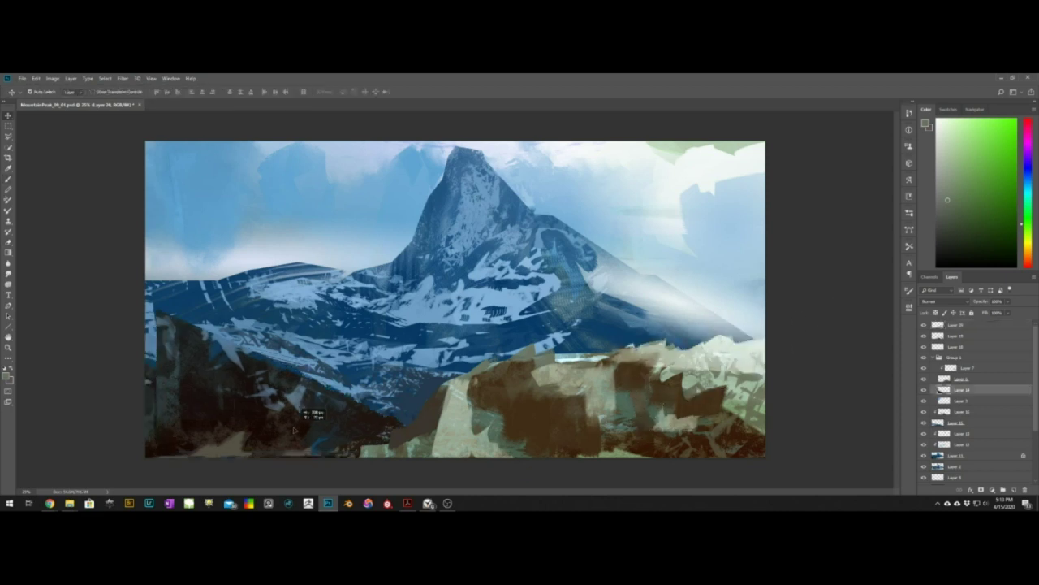
{"action": "left_click", "coordinate": [1013, 489]}
{"action": "left_click", "coordinate": [926, 397], "text": "alt"}
{"action": "key", "text": "b"}
{"action": "right_click", "coordinate": [425, 381]}
{"action": "left_click", "coordinate": [562, 262]}
{"action": "left_click_drag", "start_coordinate": [203, 394], "coordinate": [252, 429]}
{"action": "key", "text": "ctrl+z"}
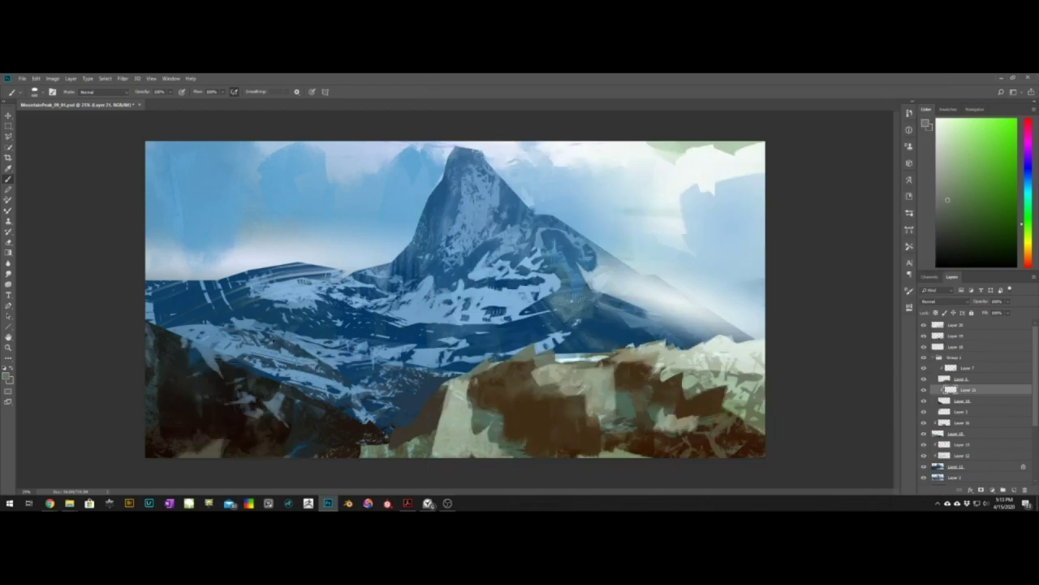
Paint white snow across the dark left hill, erase gaps in it and add a layer mask to the snow
{"action": "left_click_drag", "start_coordinate": [162, 418], "coordinate": [345, 453]}
{"action": "left_click_drag", "start_coordinate": [162, 341], "coordinate": [305, 410]}
{"action": "key", "text": "e"}
{"action": "left_click_drag", "start_coordinate": [252, 385], "coordinate": [305, 416]}
{"action": "left_click_drag", "start_coordinate": [236, 393], "coordinate": [167, 370]}
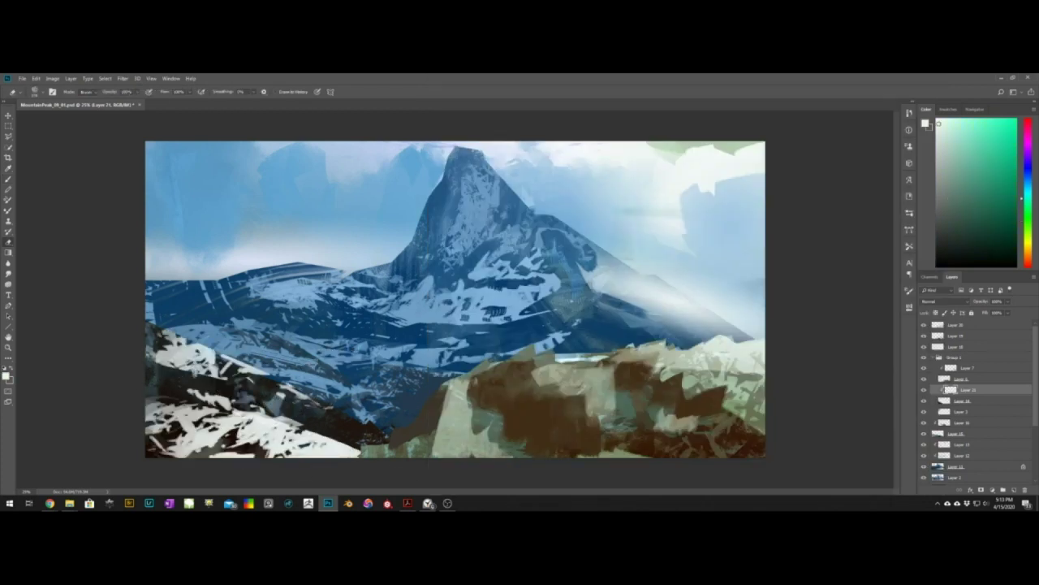
{"action": "key", "text": "b"}
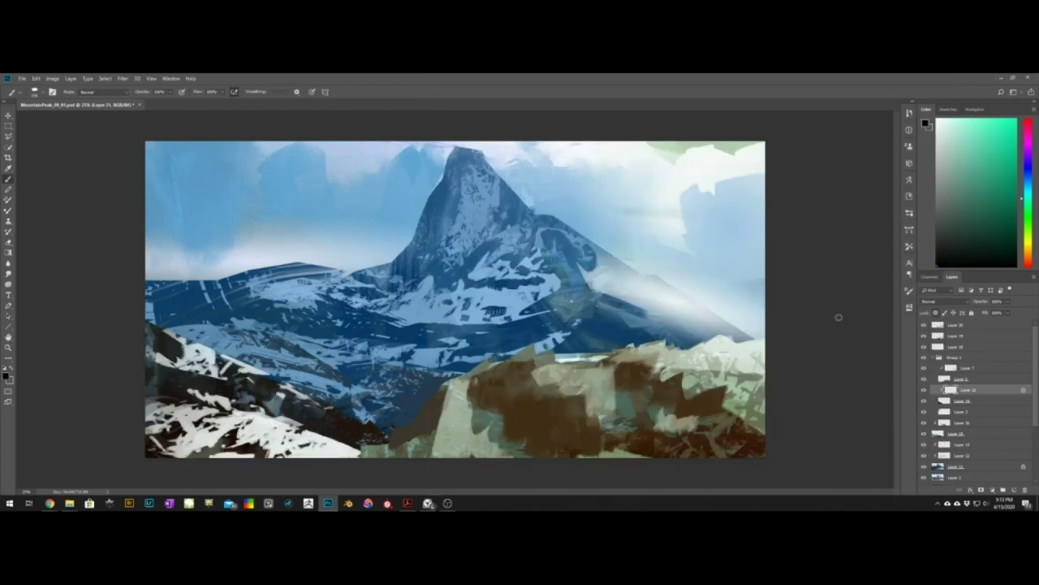
{"action": "left_click", "coordinate": [981, 490]}
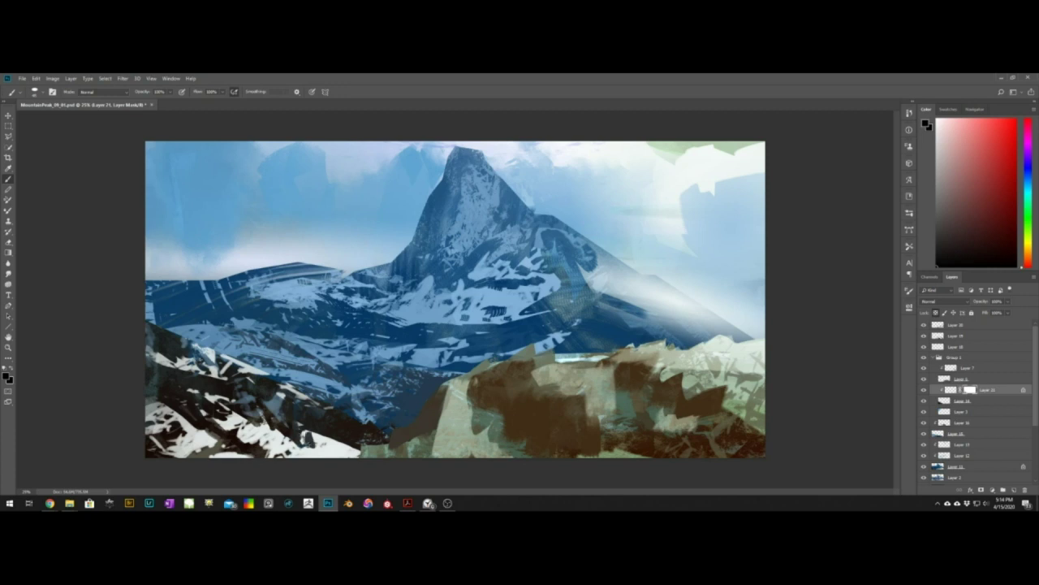
{"action": "left_click_drag", "start_coordinate": [569, 284], "coordinate": [588, 264], "text": "ctrl"}
{"action": "key", "text": "ctrl+z"}
{"action": "left_click", "coordinate": [568, 297], "text": "ctrl"}
{"action": "key", "text": "e"}
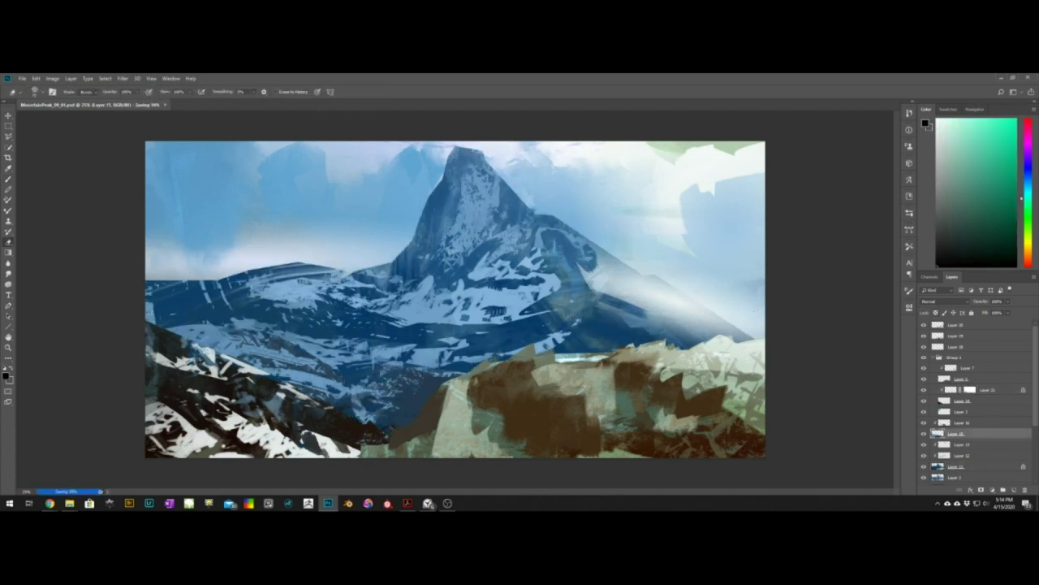
{"action": "left_click_drag", "start_coordinate": [528, 280], "coordinate": [540, 272], "text": "ctrl"}
{"action": "key", "text": "ctrl+z"}
Save the painting, then select the mist layer and erase it along the upper edge of the mountain's long slope
{"action": "key", "text": "ctrl+s"}
{"action": "left_click", "coordinate": [649, 281], "text": "ctrl"}
{"action": "mouse_move", "coordinate": [595, 251]}
{"action": "left_mouse_down"}
{"action": "mouse_move", "coordinate": [643, 288]}
{"action": "mouse_move", "coordinate": [643, 275]}
{"action": "left_mouse_up"}
Select the Screen highlight layer and break up the light patch on the foreground hill's left end into snowy texture
{"action": "left_click", "coordinate": [456, 409], "text": "ctrl"}
{"action": "key", "text": "b"}
{"action": "mouse_move", "coordinate": [456, 411]}
{"action": "left_mouse_down"}
{"action": "mouse_move", "coordinate": [443, 451]}
{"action": "mouse_move", "coordinate": [382, 451]}
{"action": "left_mouse_up"}
{"action": "left_click", "coordinate": [454, 422], "text": "alt"}
{"action": "key", "text": "e"}
{"action": "key", "text": "b"}
{"action": "key", "text": "e"}
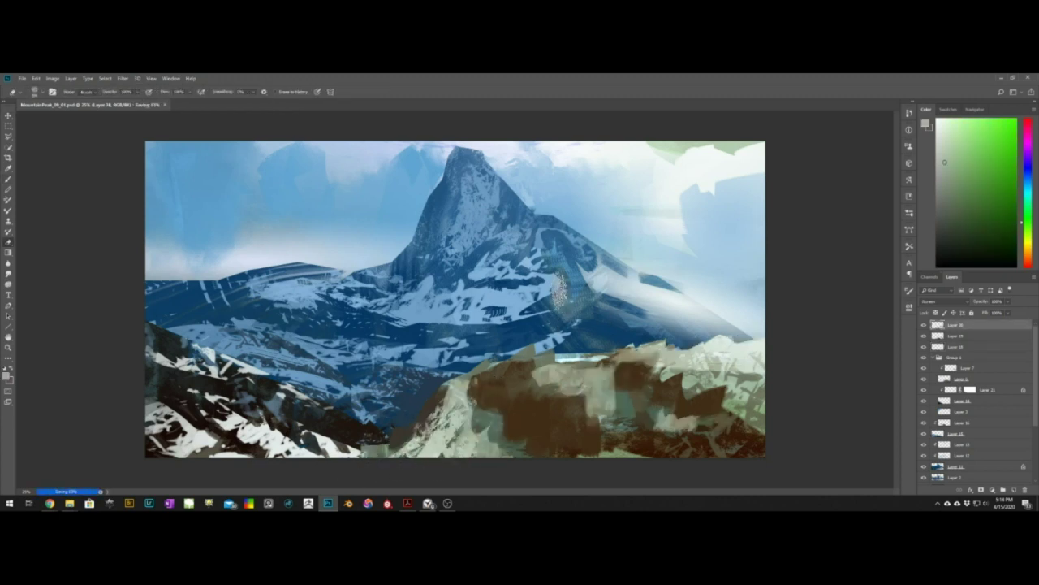
{"action": "key", "text": "b"}
Create a layer above the mountain's clipped layers and paint sampled blue rock along the peak's left edge with a chalk brush
{"action": "left_click", "coordinate": [968, 466]}
{"action": "left_click", "coordinate": [965, 444]}
{"action": "key", "text": "ctrl+alt+shift+n"}
{"action": "left_click", "coordinate": [439, 183], "text": "alt"}
{"action": "right_click", "coordinate": [443, 199]}
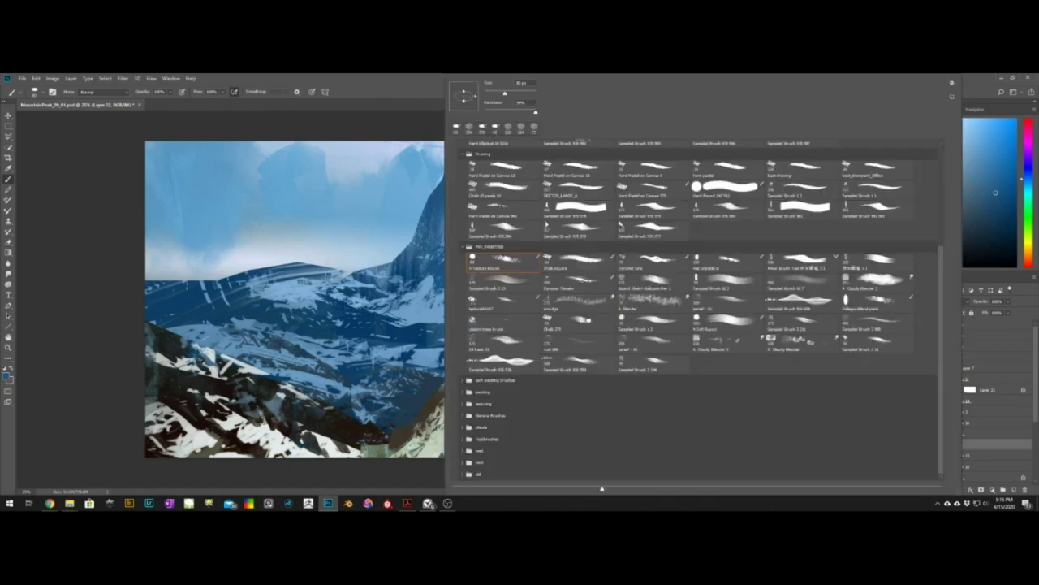
{"action": "double_click", "coordinate": [575, 261]}
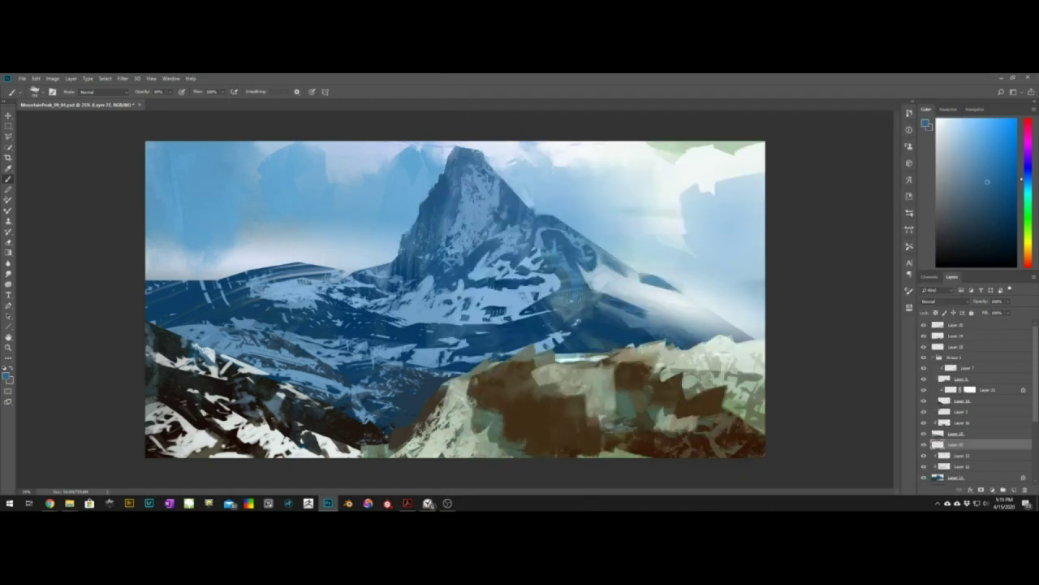
Switch brush and extend the rocky blue outcrops down the peak's left ridge, using sampled pale blue at its foot
{"action": "right_click", "coordinate": [412, 246]}
{"action": "double_click", "coordinate": [487, 264]}
{"action": "right_click_drag", "start_coordinate": [438, 206], "coordinate": [431, 207], "text": "alt"}
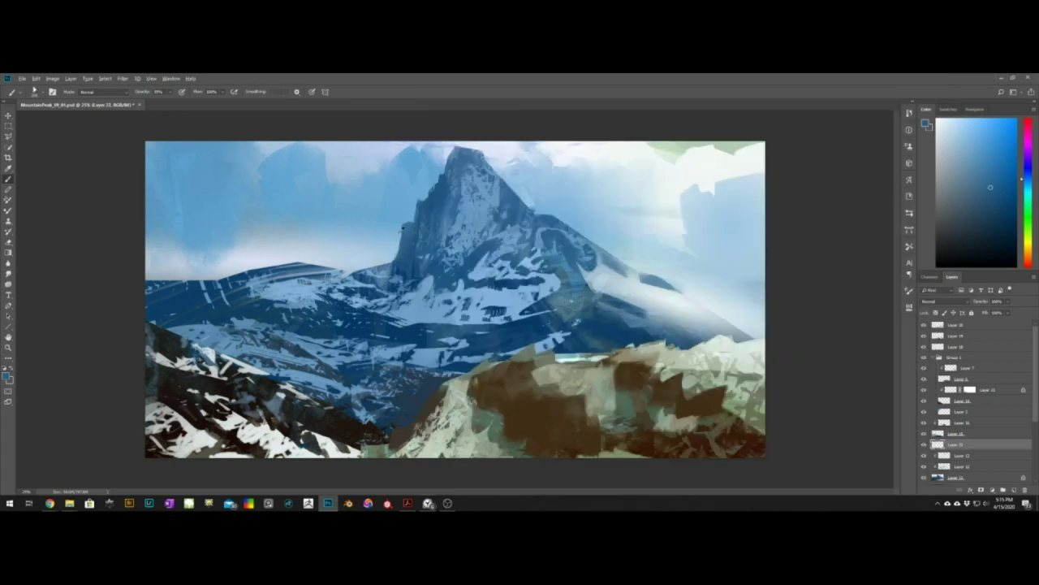
{"action": "left_click", "coordinate": [360, 255], "text": "alt"}
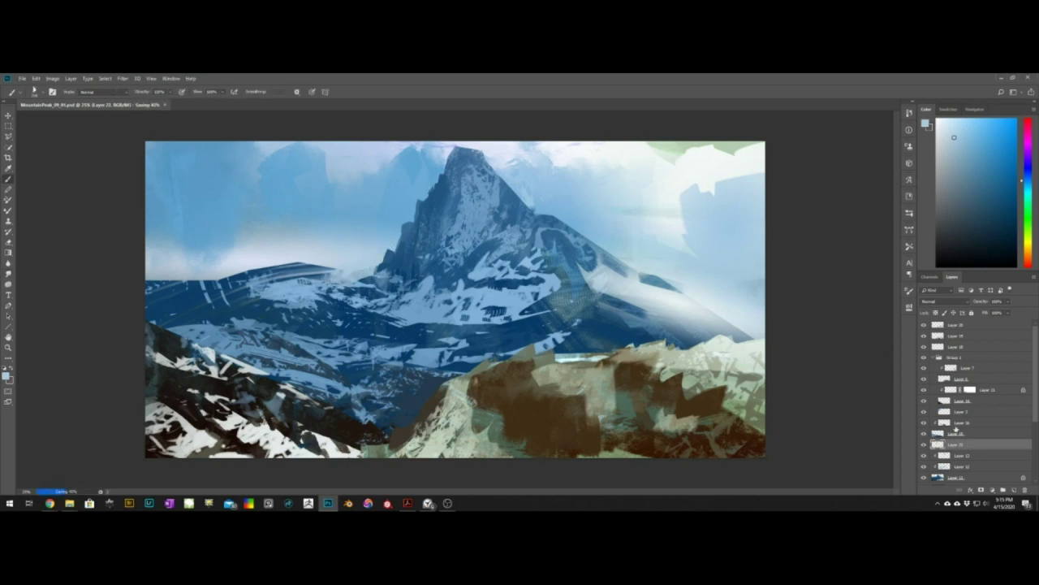
On a new layer moved behind the mountain, paint white clouds in the sky left of the peak and above the distant ridge
{"action": "left_click", "coordinate": [1015, 490]}
{"action": "left_click_drag", "start_coordinate": [1010, 401], "coordinate": [1018, 449]}
{"action": "left_click", "coordinate": [295, 209], "text": "alt"}
{"action": "mouse_move", "coordinate": [237, 155]}
{"action": "left_mouse_down"}
{"action": "mouse_move", "coordinate": [255, 207]}
{"action": "mouse_move", "coordinate": [246, 240]}
{"action": "mouse_move", "coordinate": [261, 243]}
{"action": "left_mouse_up"}
{"action": "left_click_drag", "start_coordinate": [276, 252], "coordinate": [335, 258]}
Choose another smudge brush, soften the new clouds left of the peak and erase part of them
{"action": "key", "text": "r"}
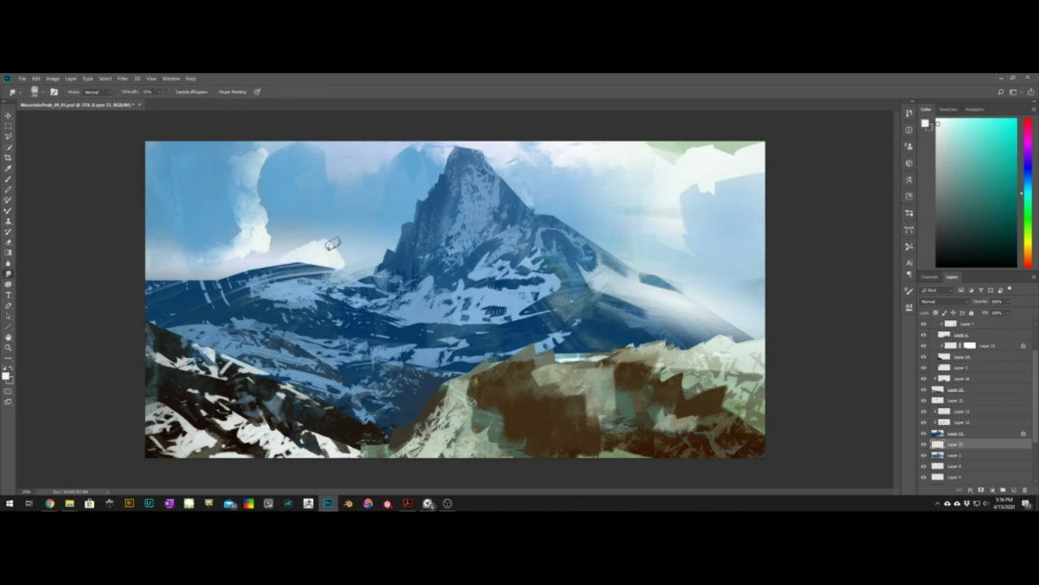
{"action": "right_click", "coordinate": [273, 203]}
{"action": "left_click", "coordinate": [341, 244]}
{"action": "right_click_drag", "start_coordinate": [272, 220], "coordinate": [259, 221], "text": "alt"}
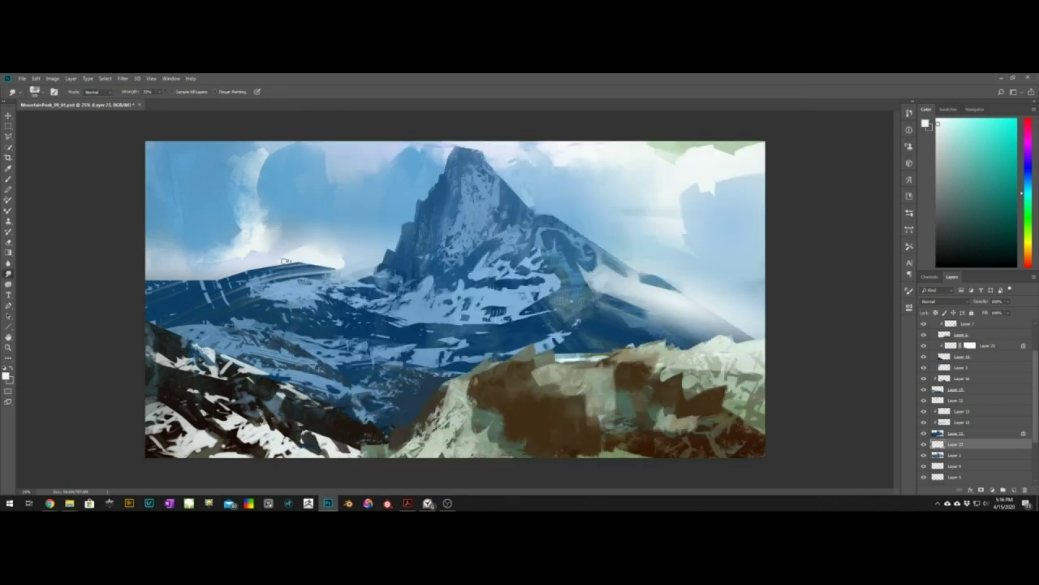
{"action": "key", "text": "e"}
{"action": "mouse_move", "coordinate": [261, 172]}
{"action": "left_mouse_down"}
{"action": "mouse_move", "coordinate": [273, 156]}
{"action": "mouse_move", "coordinate": [238, 151]}
{"action": "mouse_move", "coordinate": [268, 193]}
{"action": "mouse_move", "coordinate": [259, 221]}
{"action": "mouse_move", "coordinate": [256, 191]}
{"action": "left_mouse_up"}
{"action": "key", "text": "r"}
Paint white clouds beside the right edge of the peak and smudge them softer
{"action": "key", "text": "b"}
{"action": "left_click_drag", "start_coordinate": [557, 174], "coordinate": [505, 152]}
{"action": "left_click_drag", "start_coordinate": [526, 172], "coordinate": [573, 170]}
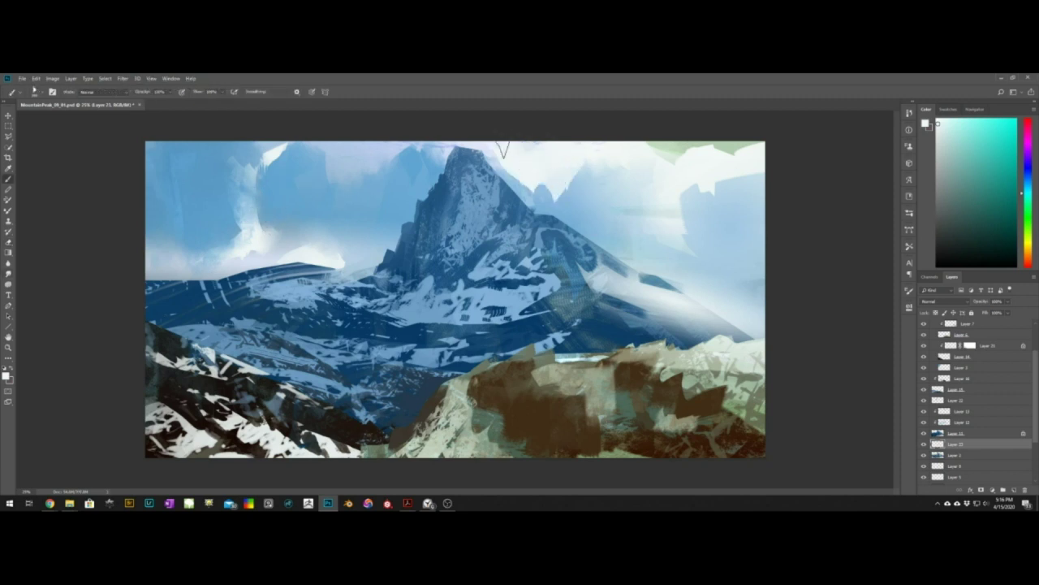
{"action": "key", "text": "r"}
{"action": "key", "text": "b"}
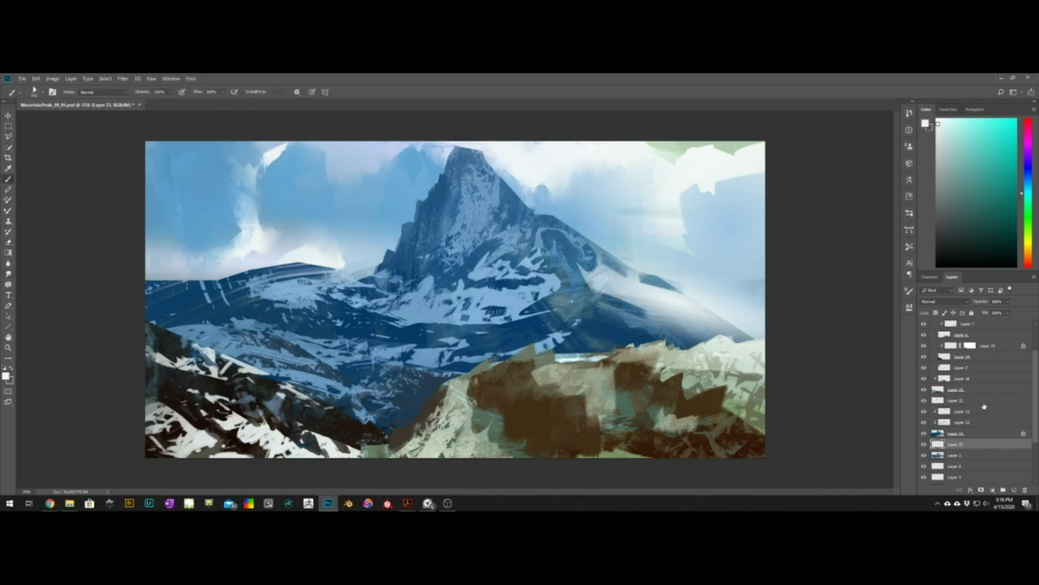
On a new layer above the peak's rock layer, paint a white cloud across the summit and out to the left
{"action": "left_click", "coordinate": [976, 403]}
{"action": "key", "text": "ctrl+alt+shift+n"}
{"action": "mouse_move", "coordinate": [502, 163]}
{"action": "left_mouse_down"}
{"action": "mouse_move", "coordinate": [476, 183]}
{"action": "mouse_move", "coordinate": [464, 159]}
{"action": "mouse_move", "coordinate": [337, 172]}
{"action": "left_mouse_up"}
Shape the summit cloud with the eraser and smudge its left end softer
{"action": "key", "text": "r"}
{"action": "key", "text": "alt+e"}
{"action": "key", "text": "Escape"}
{"action": "key", "text": "e"}
{"action": "key", "text": "r"}
{"action": "key", "text": "b"}
{"action": "key", "text": "e"}
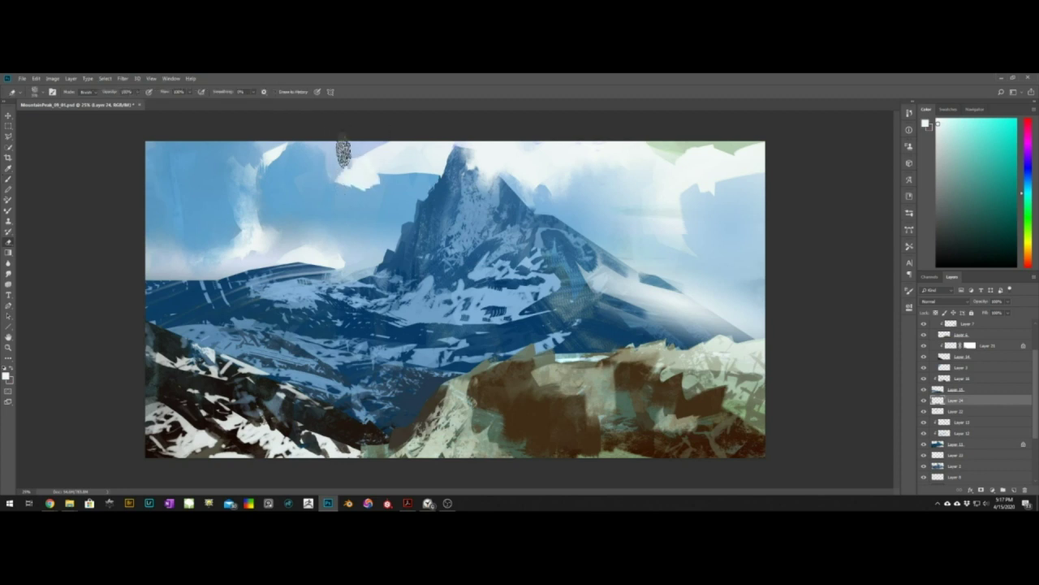
{"action": "key", "text": "r"}
{"action": "right_click_drag", "start_coordinate": [361, 185], "coordinate": [369, 185], "text": "alt"}
{"action": "left_click_drag", "start_coordinate": [367, 184], "coordinate": [347, 191]}
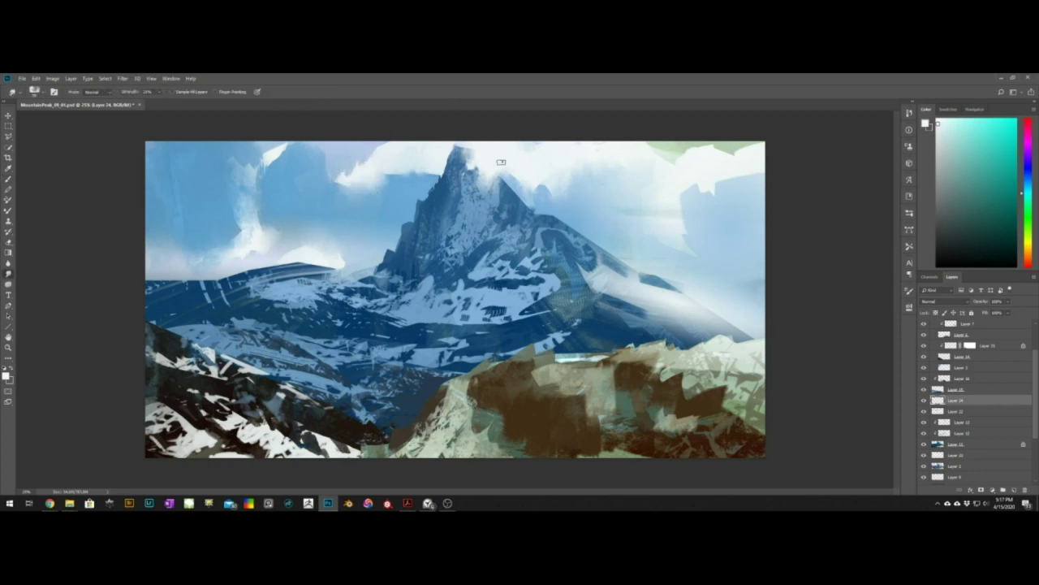
Add another white cloud stroke across the upper sky to the right of the peak
{"action": "key", "text": "b"}
{"action": "left_click_drag", "start_coordinate": [676, 154], "coordinate": [755, 156]}
{"action": "left_click", "coordinate": [570, 316], "text": "ctrl"}
{"action": "key", "text": "e"}
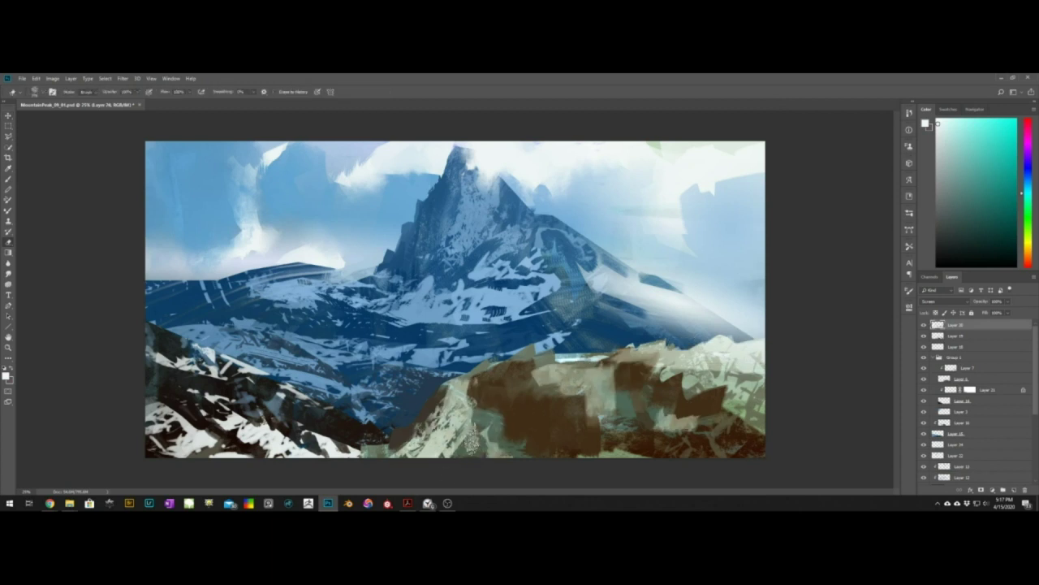
On a new layer, paint dark brown rocks at the left foot and middle of the foreground hill
{"action": "key", "text": "b"}
{"action": "key", "text": "ctrl+alt+shift+n"}
{"action": "right_click_drag", "start_coordinate": [567, 372], "coordinate": [547, 379], "text": "alt"}
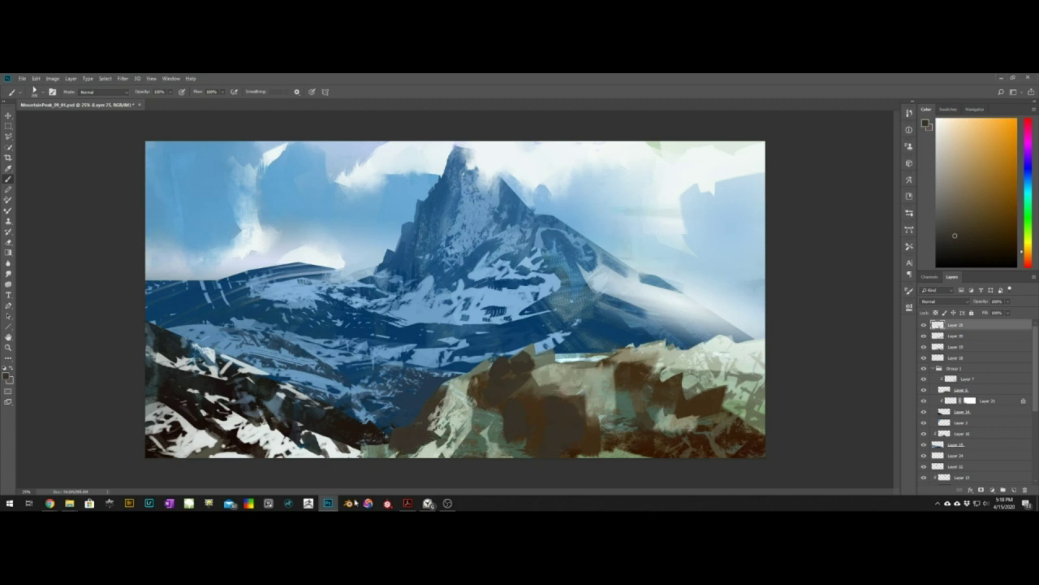
{"action": "left_click_drag", "start_coordinate": [359, 456], "coordinate": [380, 453]}
{"action": "left_click", "coordinate": [406, 443], "text": "alt"}
{"action": "mouse_move", "coordinate": [565, 425]}
{"action": "left_mouse_down"}
{"action": "mouse_move", "coordinate": [562, 446]}
{"action": "mouse_move", "coordinate": [516, 446]}
{"action": "left_mouse_up"}
At 50% opacity with another brush, block in sampled dark brown and grey-green rock planes across the middle of the foreground hill
{"action": "key", "text": "e"}
{"action": "key", "text": "b"}
{"action": "key", "text": "5"}
{"action": "right_click", "coordinate": [591, 393]}
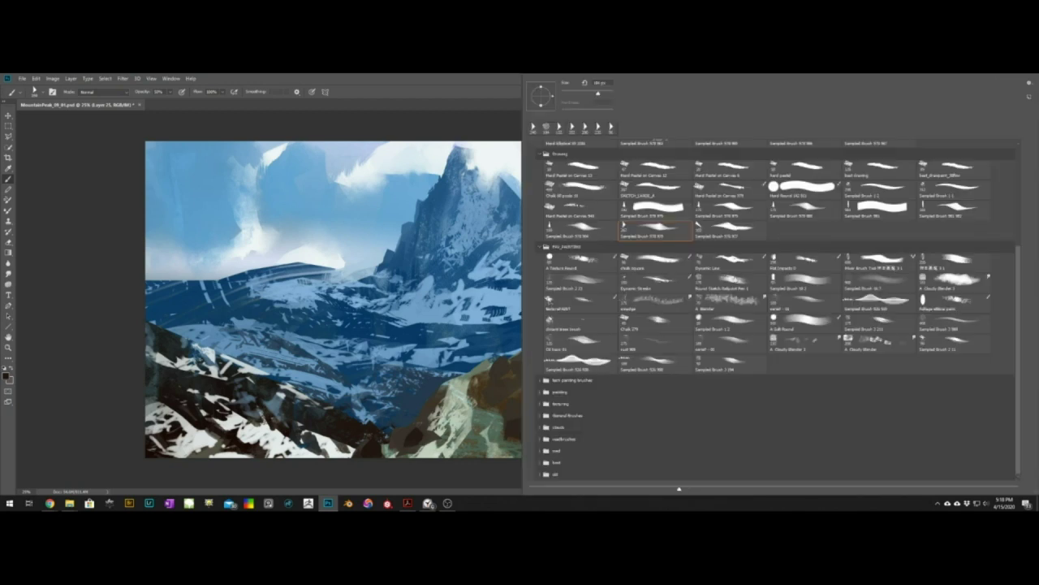
{"action": "left_click", "coordinate": [485, 387]}
{"action": "left_click", "coordinate": [590, 408], "text": "alt"}
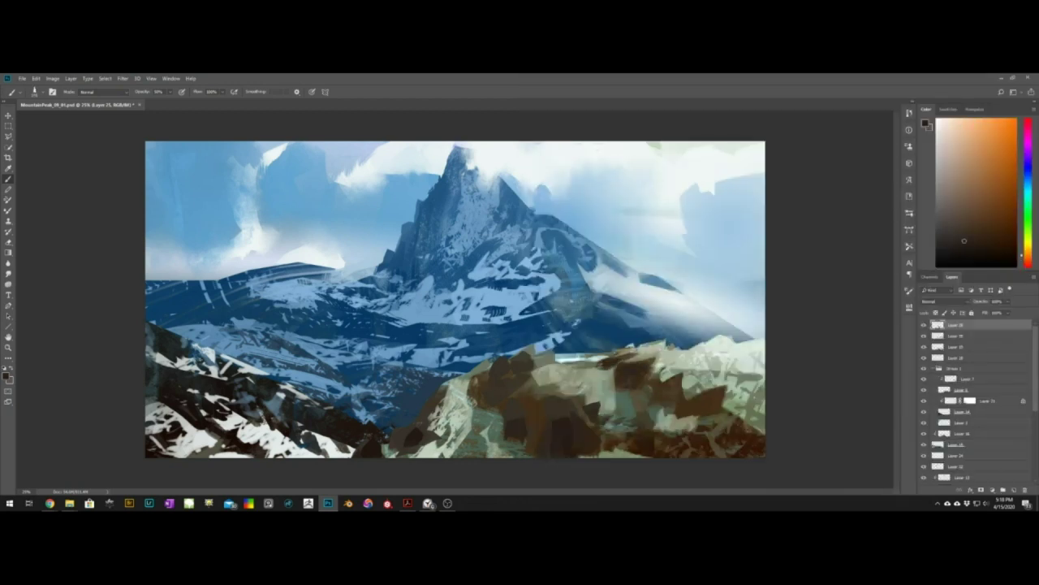
{"action": "left_click", "coordinate": [617, 391], "text": "alt"}
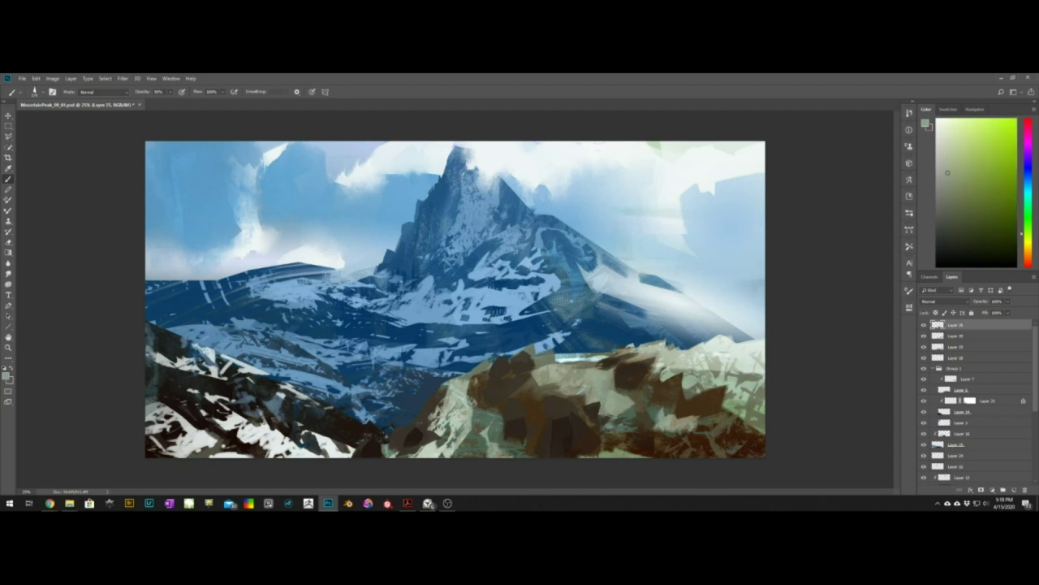
{"action": "left_click", "coordinate": [611, 431], "text": "alt"}
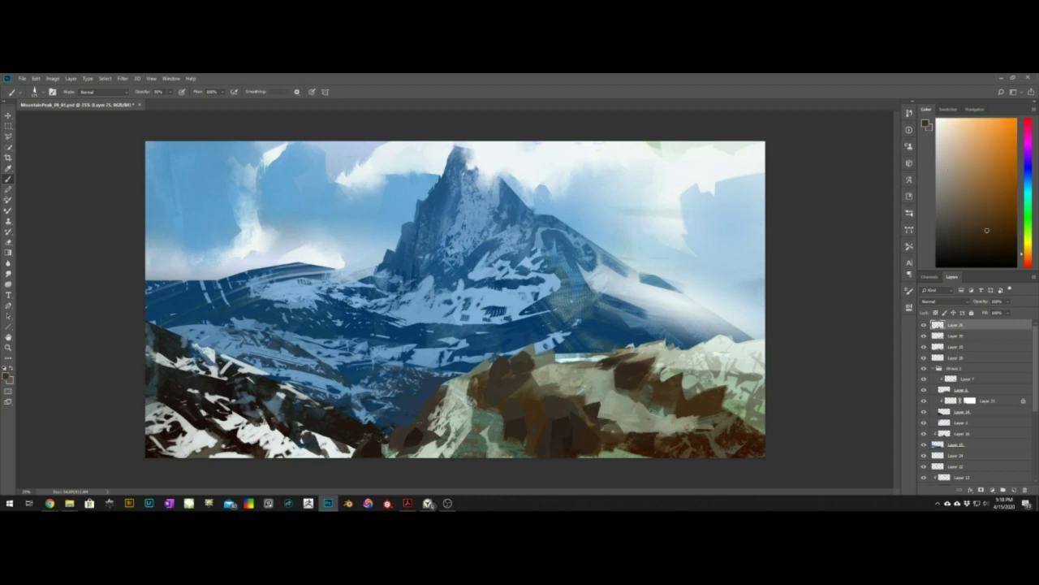
{"action": "right_click", "coordinate": [691, 367]}
{"action": "double_click", "coordinate": [595, 209]}
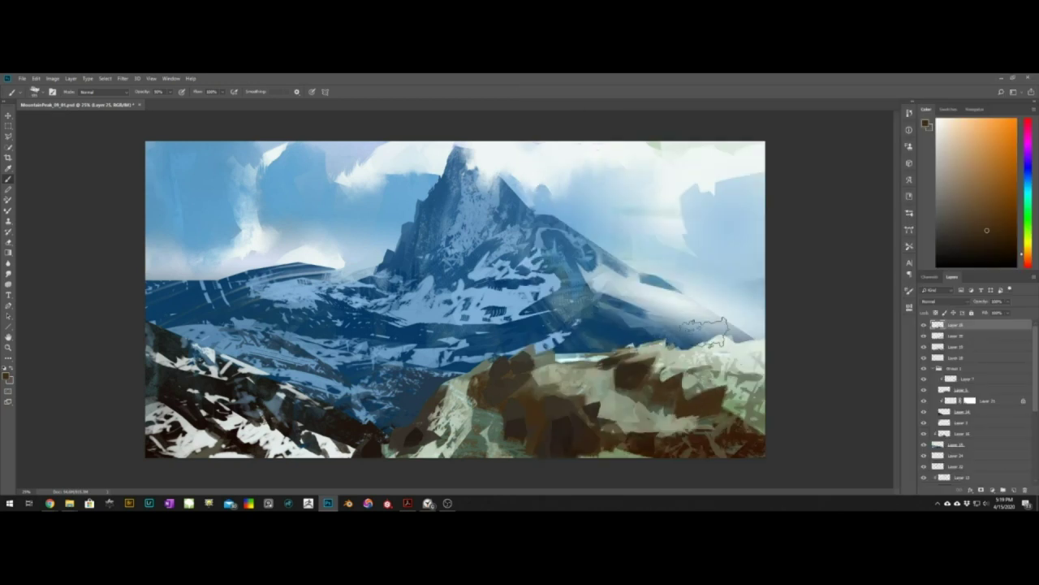
{"action": "left_click_drag", "start_coordinate": [692, 382], "coordinate": [757, 361]}
{"action": "key", "text": "ctrl+z"}
Choose a different textured brush and roughen the rocks on the right half of the foreground hill
{"action": "right_click", "coordinate": [743, 286]}
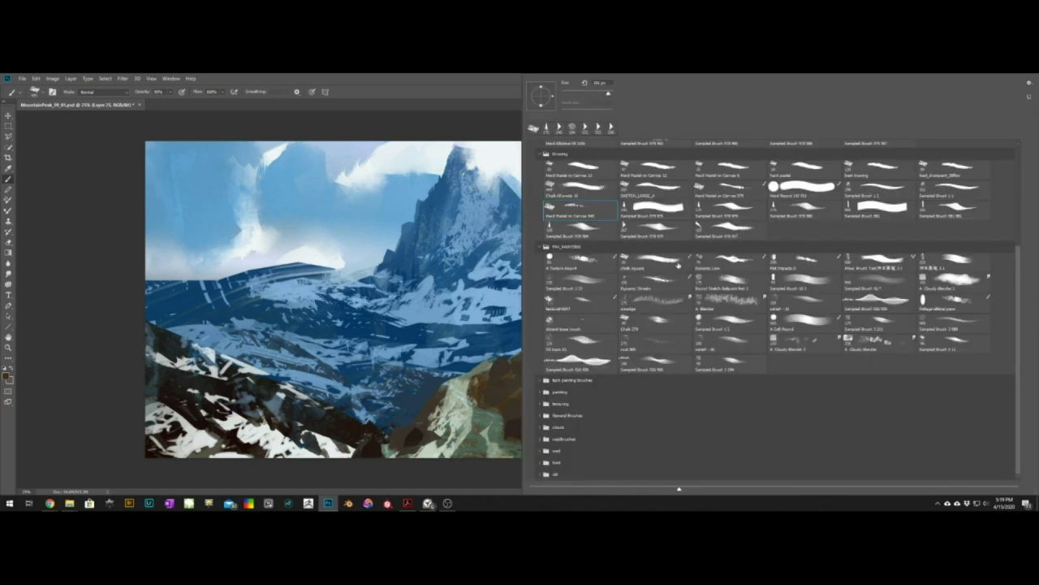
{"action": "double_click", "coordinate": [669, 286]}
{"action": "mouse_move", "coordinate": [678, 398]}
{"action": "left_mouse_down"}
{"action": "mouse_move", "coordinate": [737, 419]}
{"action": "mouse_move", "coordinate": [652, 419]}
{"action": "left_mouse_up"}
{"action": "left_click", "coordinate": [739, 419], "text": "alt"}
On a new layer with another brush, paint dark reddish-brown rock over the right end of the foreground hill
{"action": "key", "text": "ctrl+shift+n"}
{"action": "key", "text": "Return"}
{"action": "key", "text": "b"}
{"action": "right_click", "coordinate": [867, 194]}
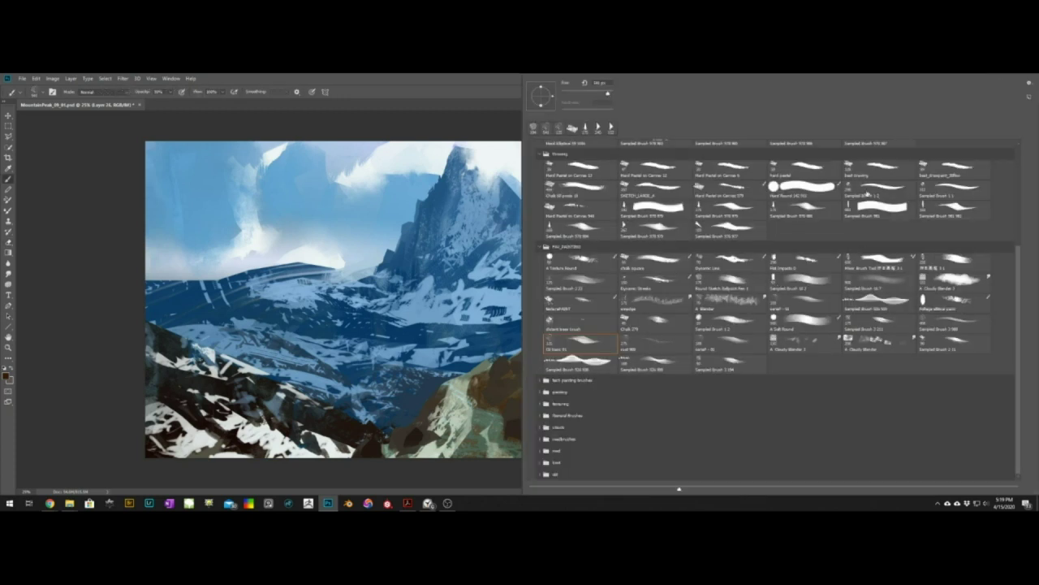
{"action": "double_click", "coordinate": [805, 259]}
{"action": "key", "text": "ctrl+z"}
{"action": "right_click", "coordinate": [568, 426]}
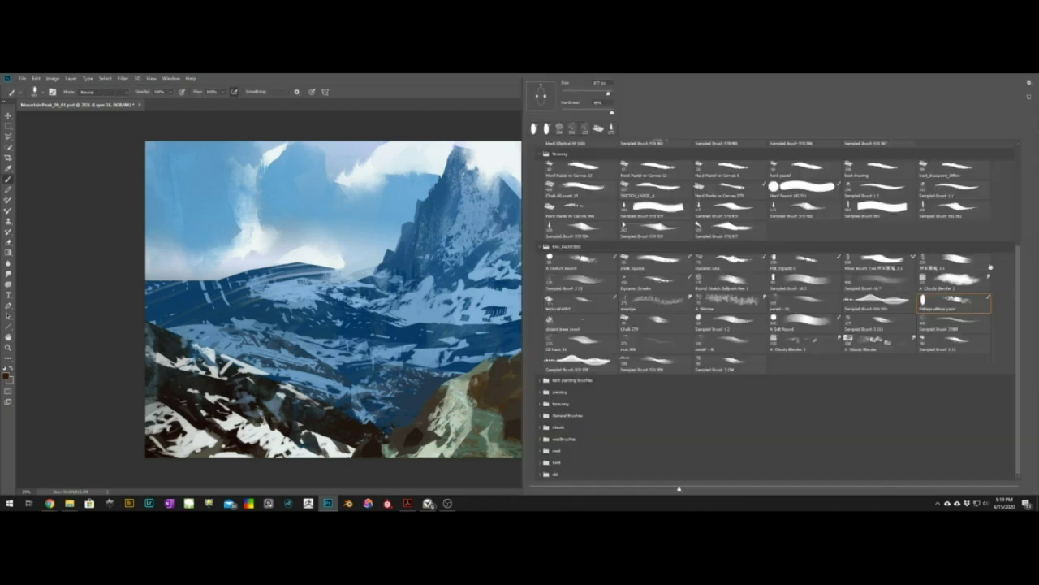
{"action": "scroll", "coordinate": [812, 308], "scroll_direction": "up", "scroll_amount": 2}
{"action": "double_click", "coordinate": [800, 325]}
{"action": "left_click_drag", "start_coordinate": [669, 401], "coordinate": [703, 417]}
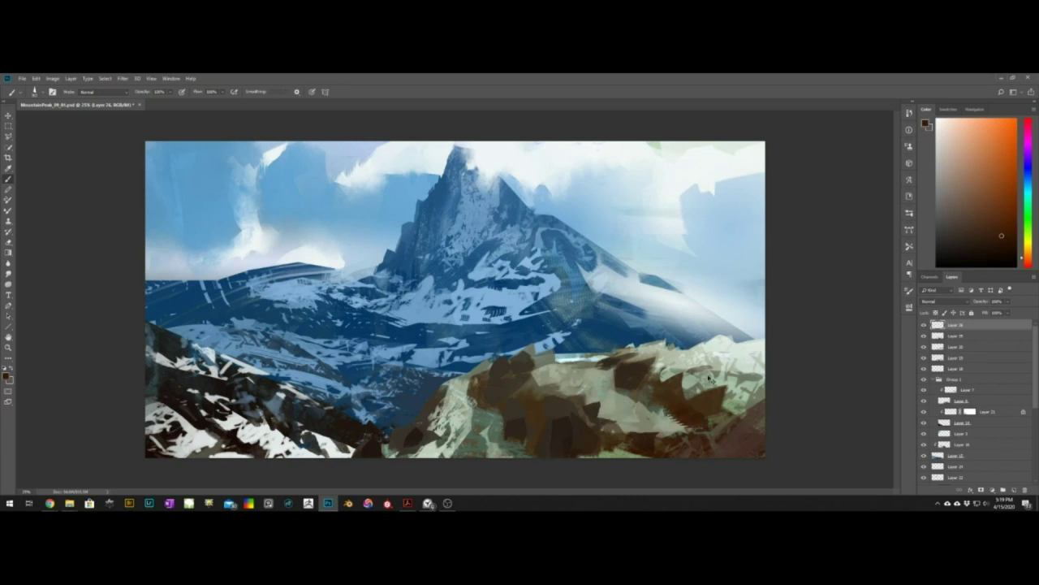
With another brush, cover the snowy right ridge of the foreground hill in sampled brown and trim its crest with the eraser
{"action": "right_click", "coordinate": [748, 423]}
{"action": "double_click", "coordinate": [878, 206]}
{"action": "left_click", "coordinate": [648, 383], "text": "alt"}
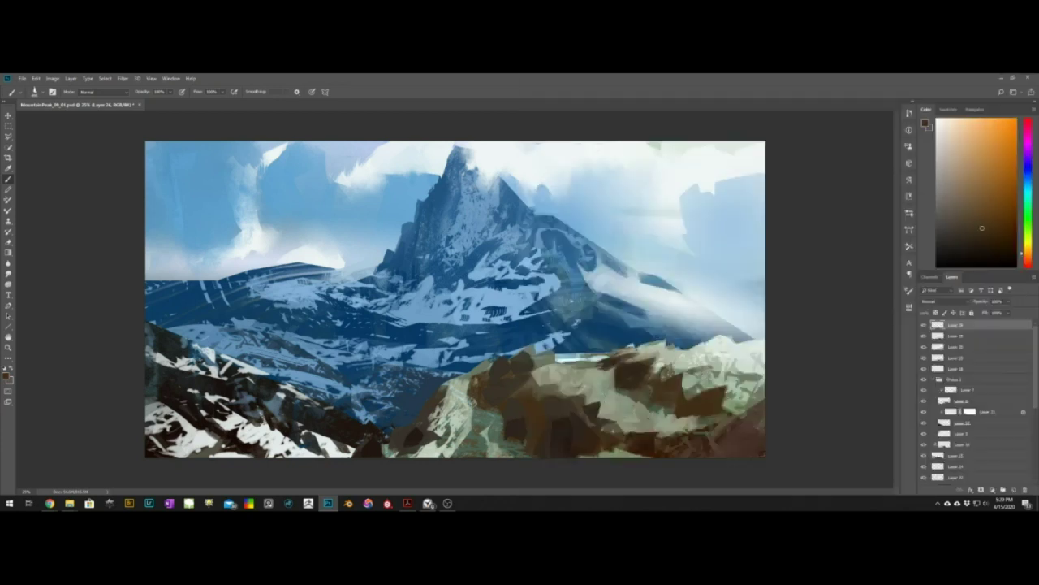
{"action": "left_click_drag", "start_coordinate": [676, 372], "coordinate": [755, 389]}
{"action": "key", "text": "e"}
{"action": "right_click_drag", "start_coordinate": [712, 345], "coordinate": [700, 351], "text": "alt"}
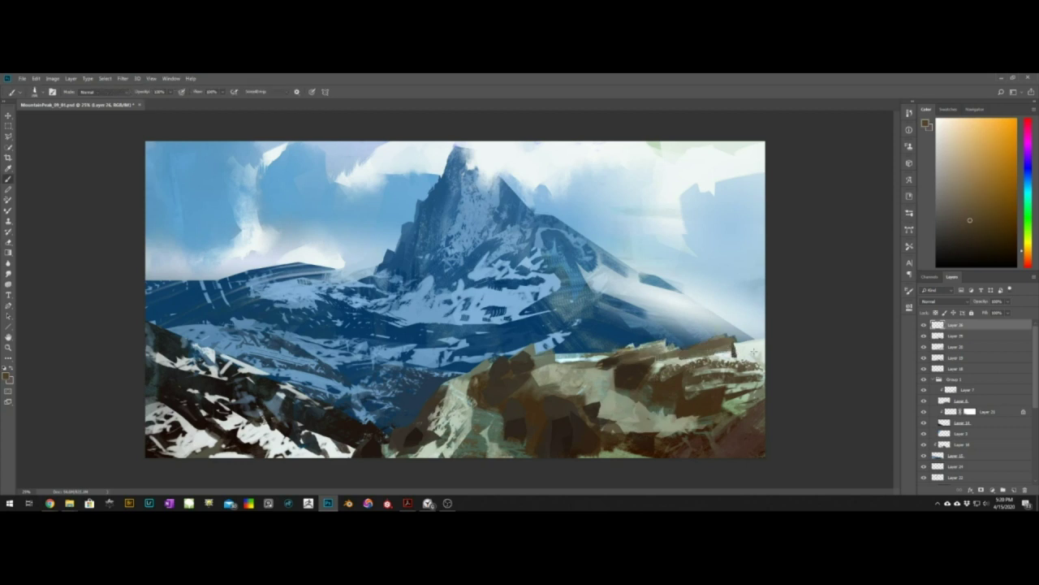
Touch up the far right crest of the foreground hill with a sampled color and save the document
{"action": "left_click", "coordinate": [755, 353], "text": "alt"}
{"action": "left_click_drag", "start_coordinate": [759, 344], "coordinate": [732, 354]}
{"action": "key", "text": "ctrl+s"}
On a new layer below the foreground rock layers, paint textured blue rock and snow on the mountain's lower right slope
{"action": "left_click", "coordinate": [956, 369]}
{"action": "left_click", "coordinate": [1014, 489]}
{"action": "mouse_move", "coordinate": [635, 297]}
{"action": "left_mouse_down"}
{"action": "mouse_move", "coordinate": [695, 334]}
{"action": "mouse_move", "coordinate": [755, 335]}
{"action": "left_mouse_up"}
{"action": "left_click", "coordinate": [688, 327], "text": "alt"}
{"action": "key", "text": "e"}
{"action": "key", "text": "b"}
{"action": "left_click", "coordinate": [680, 328], "text": "alt"}
{"action": "right_click_drag", "start_coordinate": [699, 329], "coordinate": [708, 330], "text": "alt"}
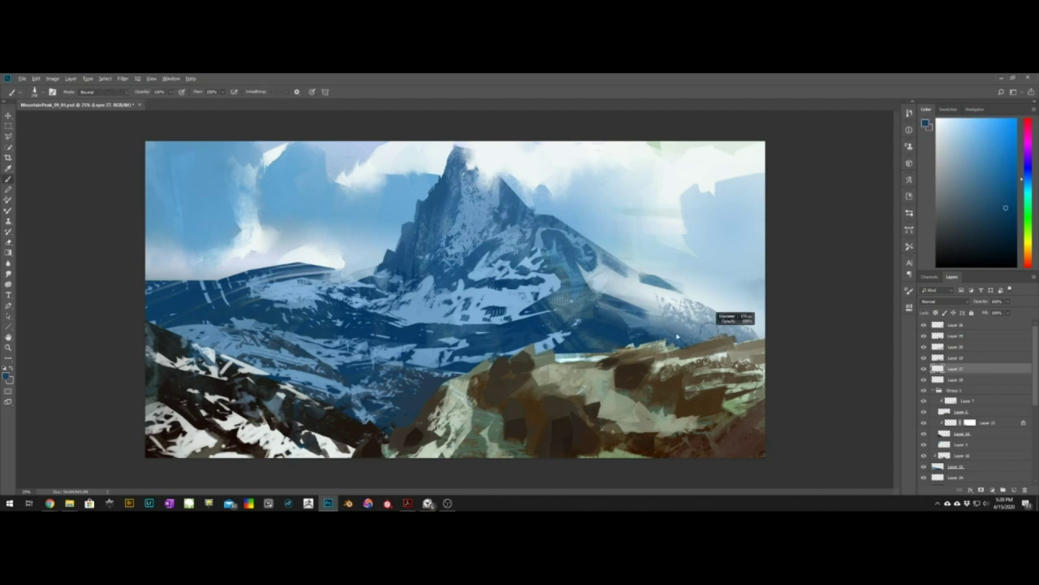
Choose another brush and rework the dark blue base of the mountain's right slope, undoing the last stroke
{"action": "right_click", "coordinate": [690, 325]}
{"action": "double_click", "coordinate": [755, 207]}
{"action": "mouse_move", "coordinate": [605, 305]}
{"action": "left_mouse_down"}
{"action": "mouse_move", "coordinate": [689, 336]}
{"action": "mouse_move", "coordinate": [718, 331]}
{"action": "left_mouse_up"}
{"action": "key", "text": "ctrl+z"}
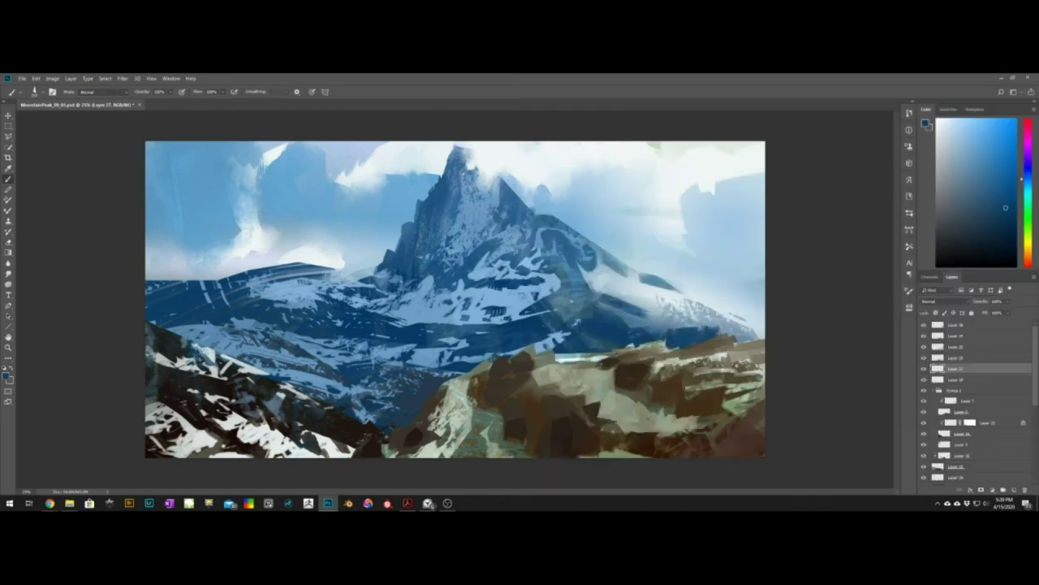
Streak a blue-green rock face down the peak's right shoulder with the Mixer Brush, and extend the dark blue ridge at the far left horizon
{"action": "right_click", "coordinate": [613, 337]}
{"action": "double_click", "coordinate": [954, 187]}
{"action": "mouse_move", "coordinate": [603, 262]}
{"action": "left_mouse_down"}
{"action": "mouse_move", "coordinate": [632, 323]}
{"action": "mouse_move", "coordinate": [572, 300]}
{"action": "mouse_move", "coordinate": [608, 323]}
{"action": "left_mouse_up"}
{"action": "key", "text": "ctrl+z"}
{"action": "right_click", "coordinate": [573, 300]}
{"action": "double_click", "coordinate": [954, 184]}
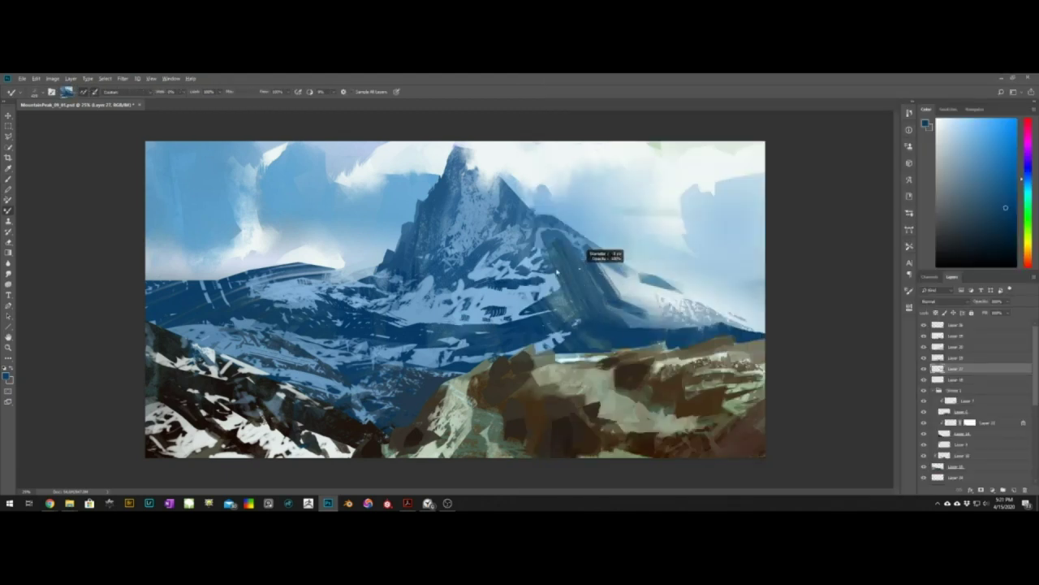
{"action": "key", "text": "F5"}
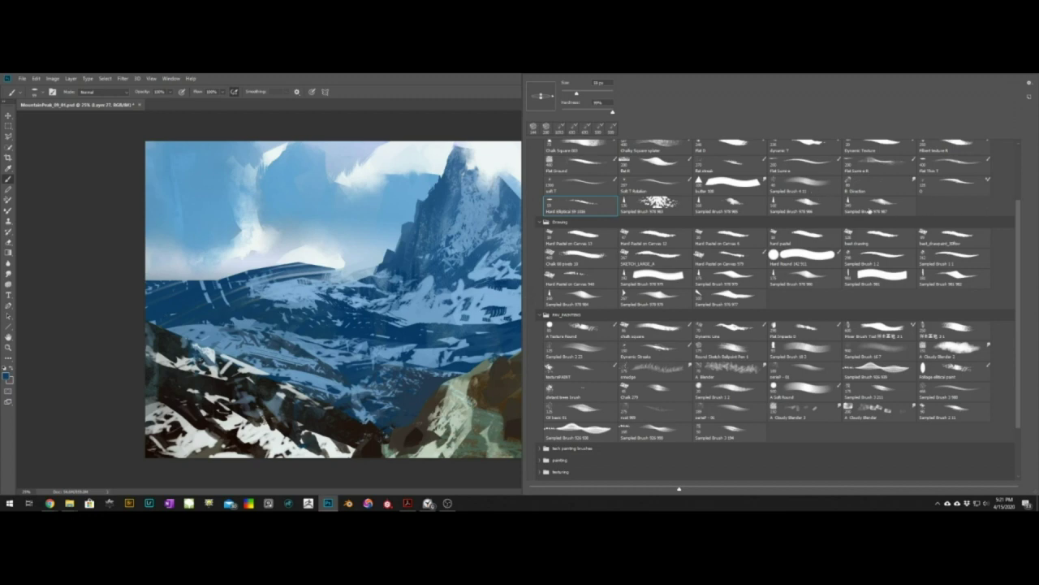
{"action": "key", "text": "F5"}
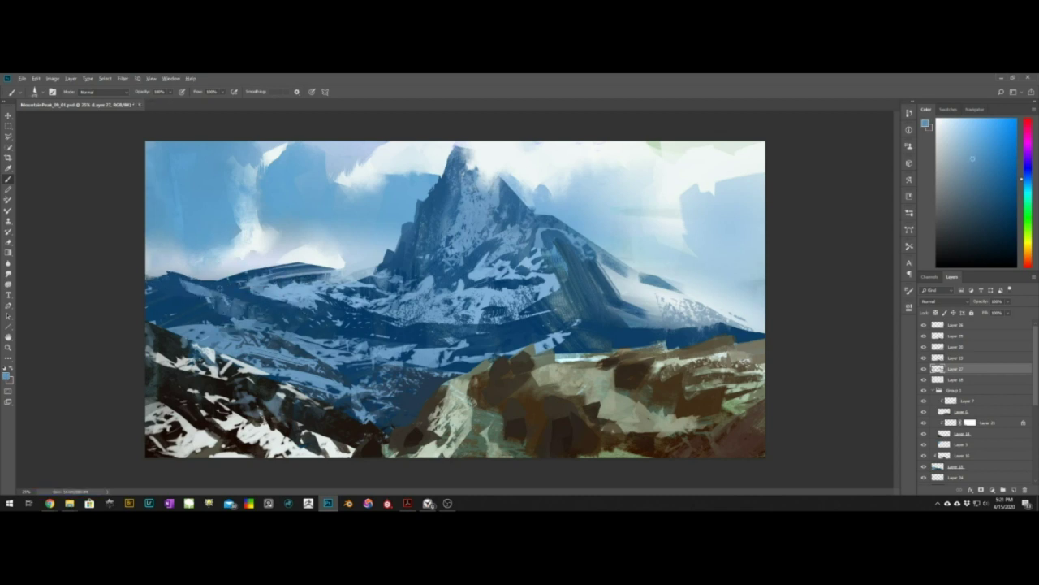
On a new layer, darken the peak's left face with sampled blue and extend its foot outward to the left
{"action": "left_click", "coordinate": [467, 269], "text": "alt"}
{"action": "key", "text": "ctrl+shift+n"}
{"action": "key", "text": "Return"}
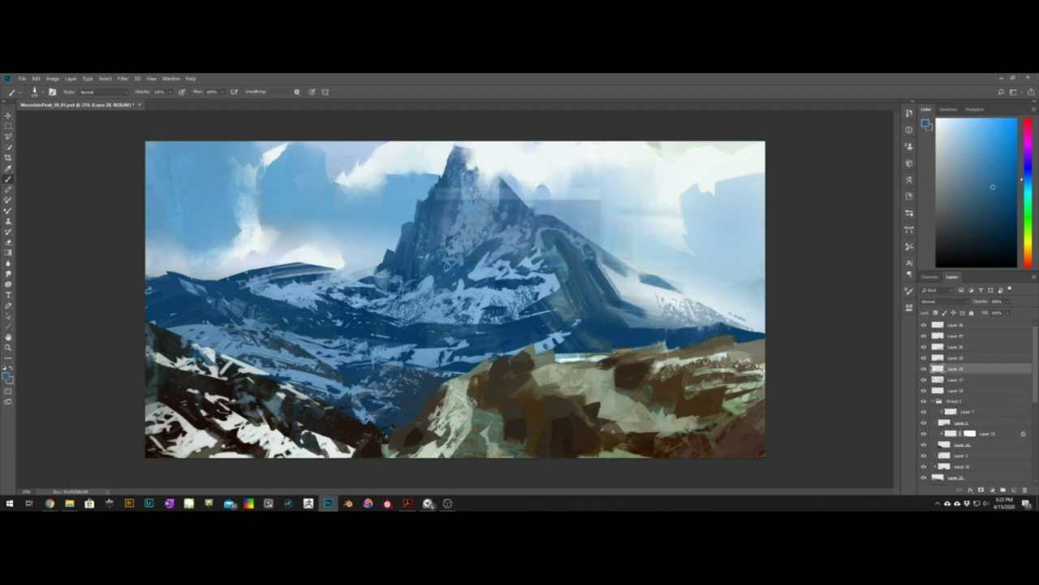
{"action": "left_click_drag", "start_coordinate": [436, 213], "coordinate": [423, 270]}
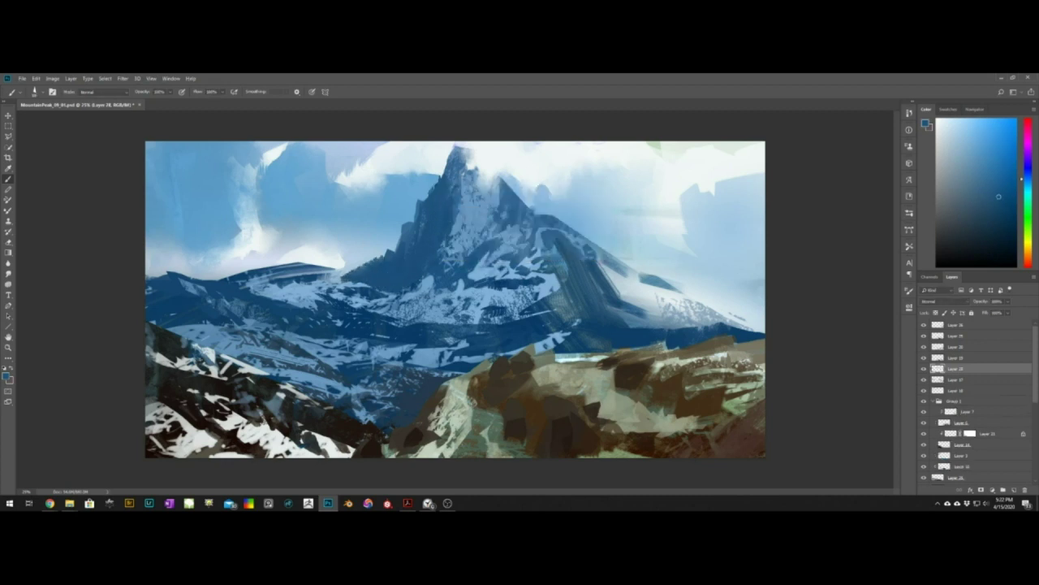
On a new clipped layer over the midground hills, paint textured pale blue snow across the slopes
{"action": "left_click", "coordinate": [339, 364], "text": "ctrl"}
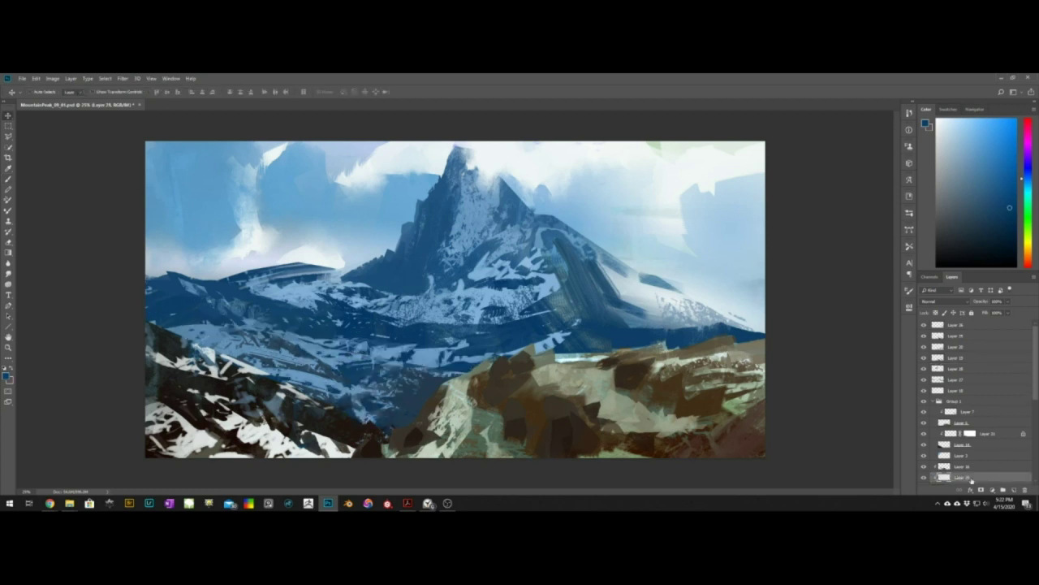
{"action": "key", "text": "ctrl+shift+n"}
{"action": "left_click", "coordinate": [357, 370], "text": "alt"}
{"action": "left_click", "coordinate": [964, 128]}
{"action": "left_click_drag", "start_coordinate": [351, 365], "coordinate": [458, 388]}
{"action": "key", "text": "ctrl+z"}
{"action": "left_click", "coordinate": [947, 119]}
{"action": "left_click_drag", "start_coordinate": [268, 334], "coordinate": [366, 378]}
{"action": "left_click_drag", "start_coordinate": [254, 367], "coordinate": [394, 416]}
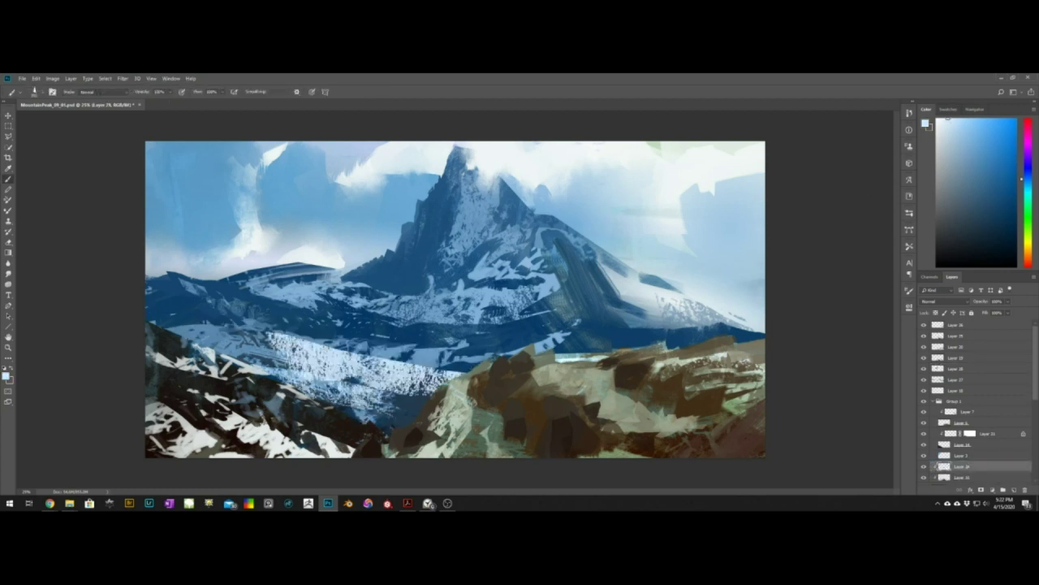
{"action": "left_click_drag", "start_coordinate": [313, 383], "coordinate": [427, 424]}
Adjust the snow layer's Blend If range so the dark slopes beneath break through the snow
{"action": "double_click", "coordinate": [995, 467]}
{"action": "left_click_drag", "start_coordinate": [839, 266], "coordinate": [878, 266]}
{"action": "left_click", "coordinate": [1003, 126]}
On another new layer, add pale blue snow patches to the midground slopes and trim them with the eraser
{"action": "key", "text": "ctrl+shift+n"}
{"action": "left_click", "coordinate": [353, 393], "text": "alt"}
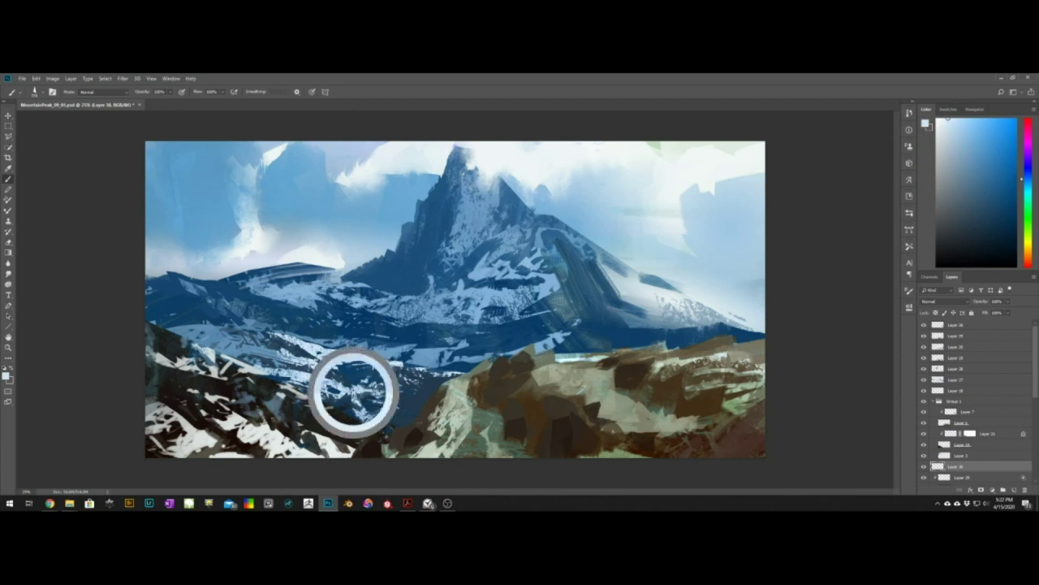
{"action": "left_click_drag", "start_coordinate": [392, 395], "coordinate": [425, 406]}
{"action": "key", "text": "e"}
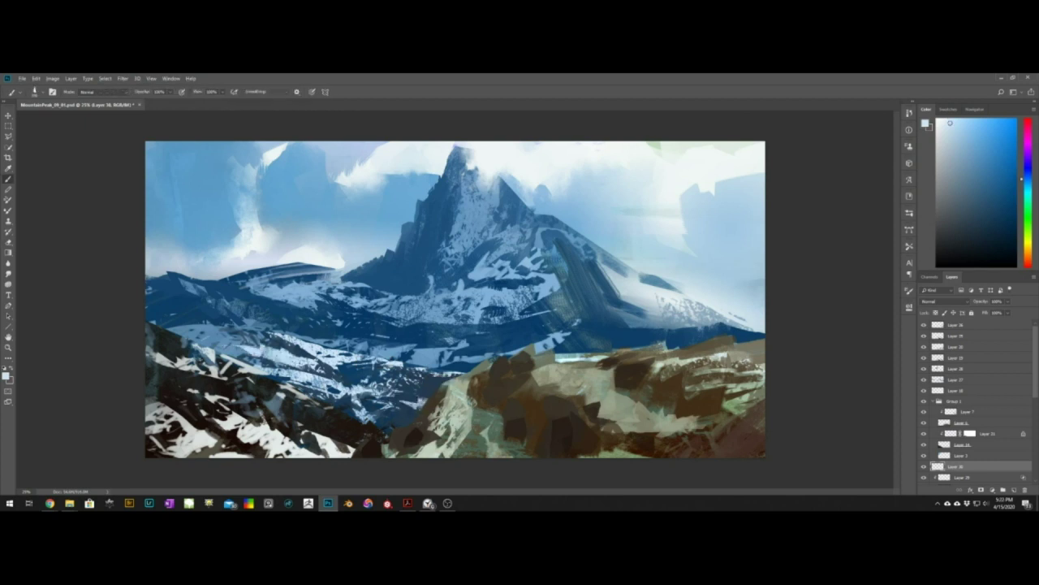
{"action": "left_click_drag", "start_coordinate": [223, 320], "coordinate": [259, 343]}
{"action": "key", "text": "e"}
{"action": "left_click_drag", "start_coordinate": [226, 335], "coordinate": [255, 338]}
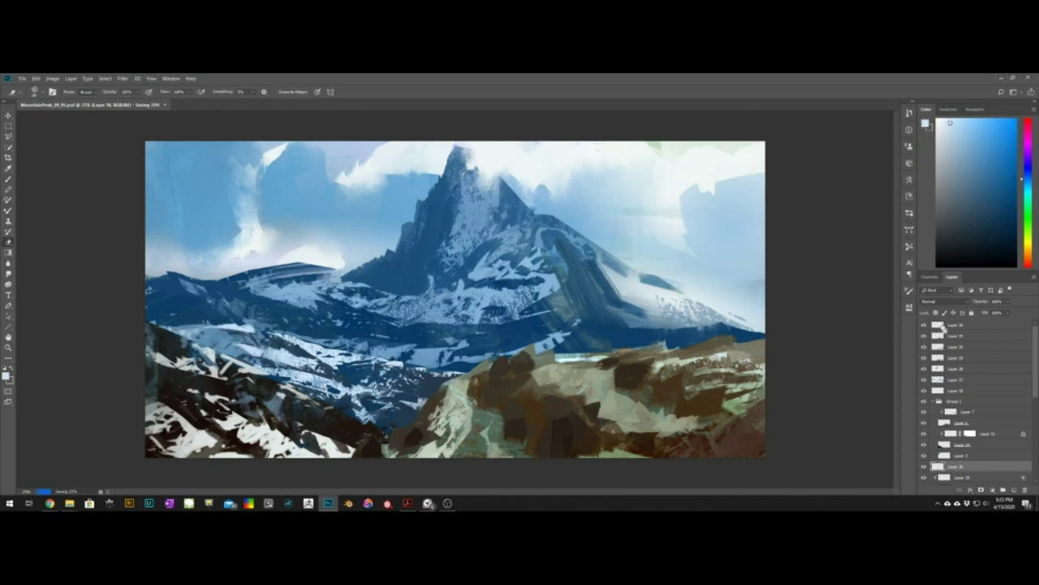
Select the lowest cloud layer and smudge the hard cloud edges in the right part of the sky
{"action": "key", "text": "v"}
{"action": "scroll", "coordinate": [955, 445], "scroll_direction": "down", "scroll_amount": 5}
{"action": "left_click", "coordinate": [956, 445]}
{"action": "left_click", "coordinate": [956, 479]}
{"action": "key", "text": "r"}
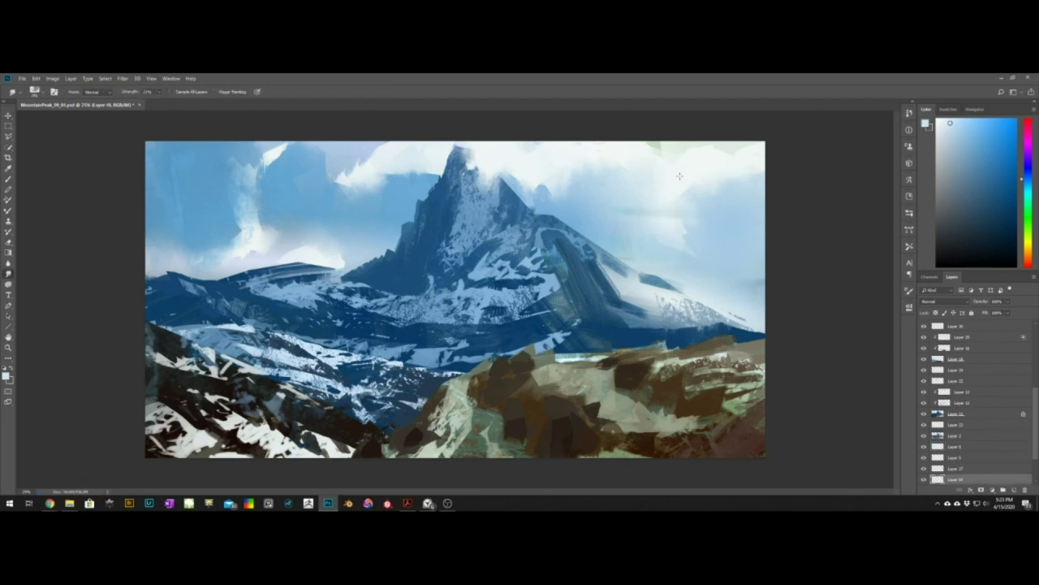
{"action": "left_click", "coordinate": [760, 377], "text": "ctrl"}
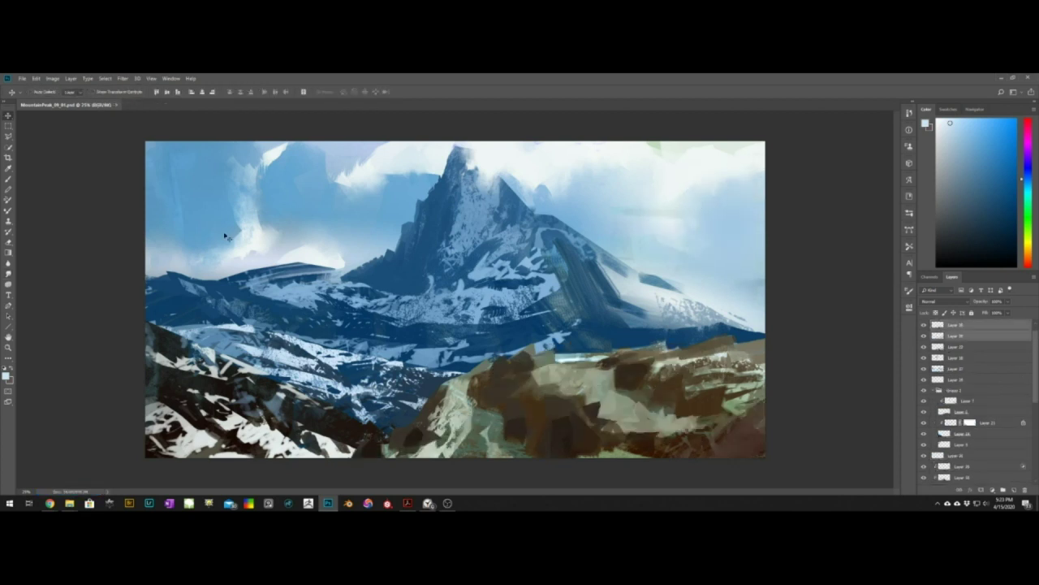
Add a Levels adjustment layer over the whole painting and shift its tones, and add a Hue/Saturation adjustment layer
{"action": "left_click", "coordinate": [992, 490]}
{"action": "left_click", "coordinate": [991, 378]}
{"action": "left_click_drag", "start_coordinate": [859, 390], "coordinate": [882, 390]}
{"action": "left_click", "coordinate": [992, 489]}
{"action": "left_click", "coordinate": [992, 411]}
Add a Color Lookup adjustment layer, cycle through its 3DLUT looks and settle on FallColors
{"action": "left_click", "coordinate": [993, 490]}
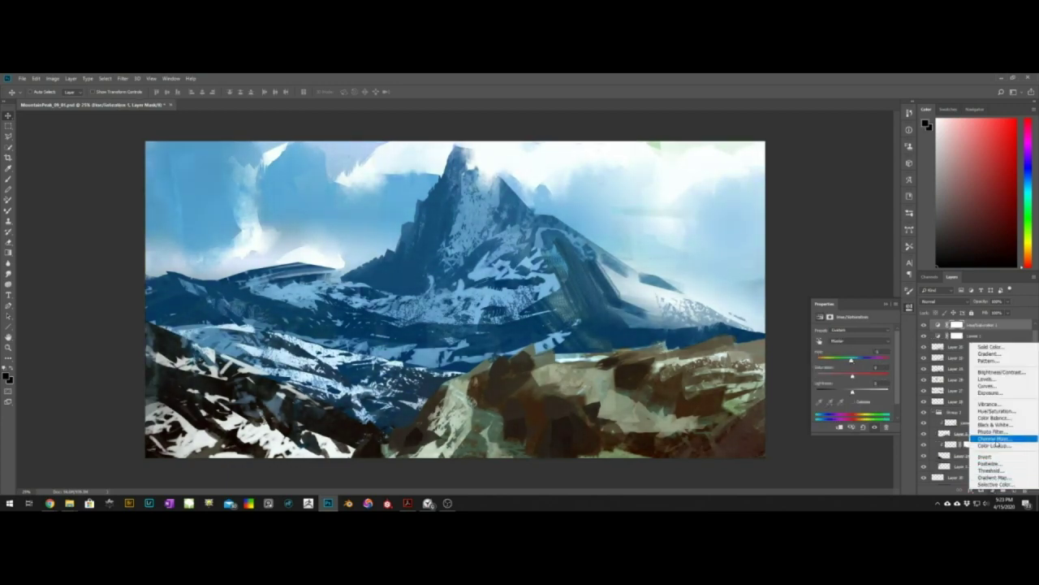
{"action": "left_click", "coordinate": [994, 442]}
{"action": "left_click", "coordinate": [869, 331]}
{"action": "left_click", "coordinate": [866, 353]}
{"action": "scroll", "coordinate": [873, 333], "scroll_direction": "down", "scroll_amount": 12}
{"action": "scroll", "coordinate": [872, 334], "scroll_direction": "up", "scroll_amount": 5}
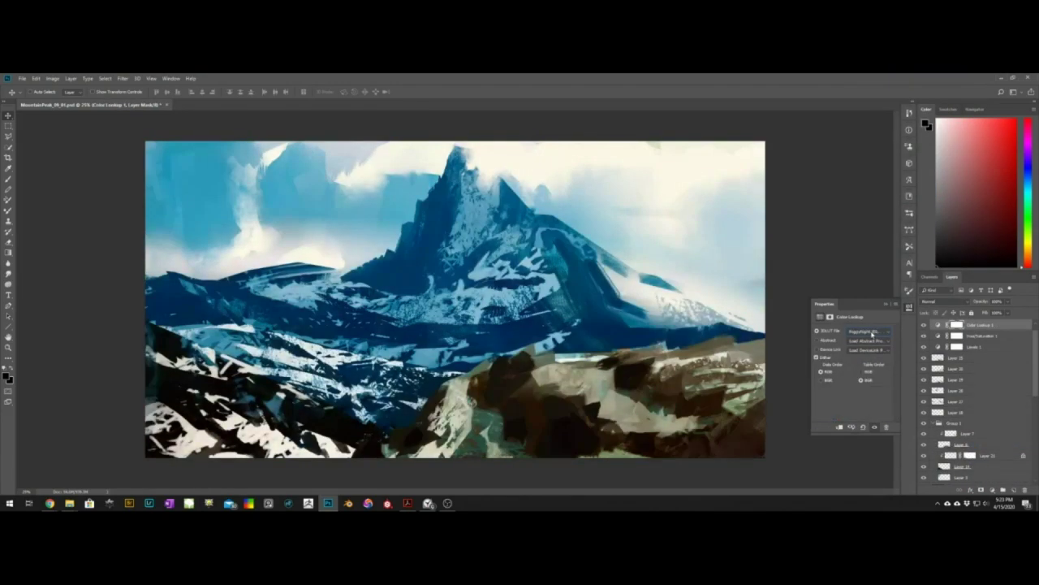
{"action": "scroll", "coordinate": [873, 334], "scroll_direction": "up", "scroll_amount": 5}
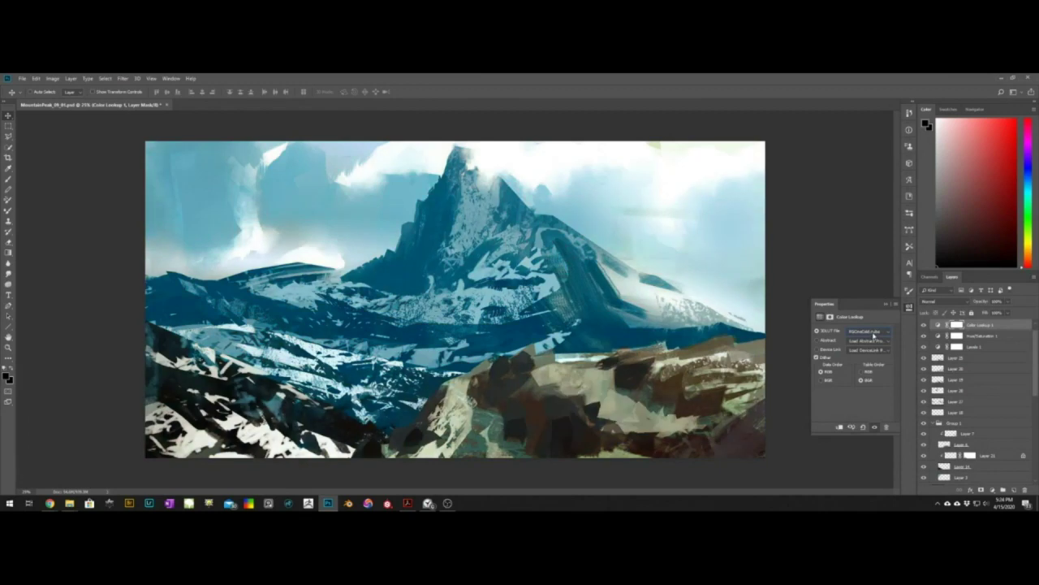
{"action": "scroll", "coordinate": [874, 335], "scroll_direction": "up", "scroll_amount": 4}
Compare the painting with and without the Color Lookup adjustment
{"action": "left_click", "coordinate": [924, 326]}
{"action": "left_click", "coordinate": [924, 325]}
{"action": "left_click", "coordinate": [924, 325]}
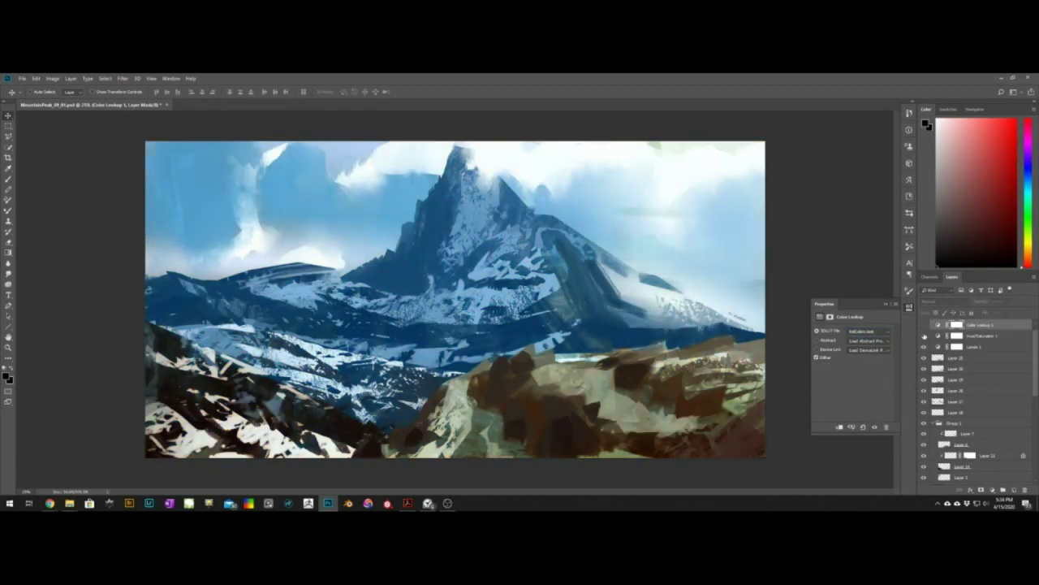
{"action": "left_click", "coordinate": [924, 325]}
{"action": "left_click", "coordinate": [924, 324]}
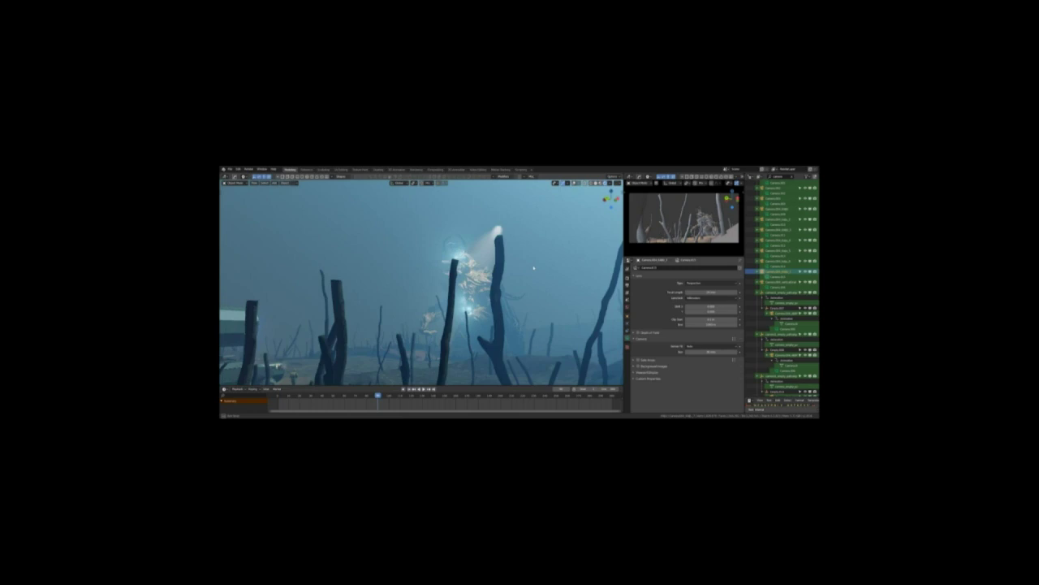
Switch to the foggy creature scene in Blender, clear the outliner's search filter and examine the scene from other viewpoints
{"action": "middle_click_drag", "start_coordinate": [534, 267], "coordinate": [466, 298]}
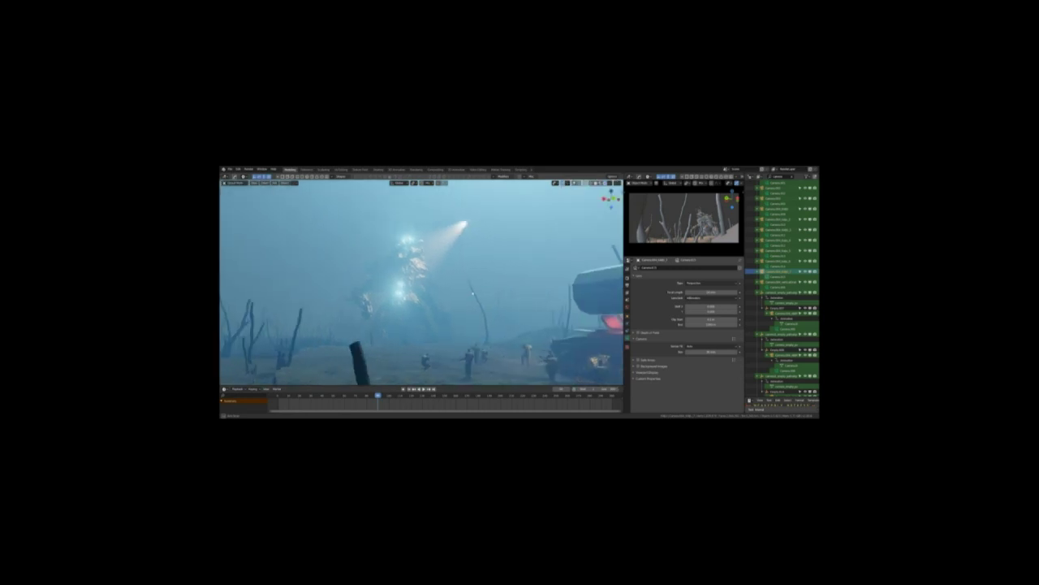
{"action": "left_click", "coordinate": [792, 176]}
{"action": "middle_click_drag", "start_coordinate": [423, 277], "coordinate": [334, 278]}
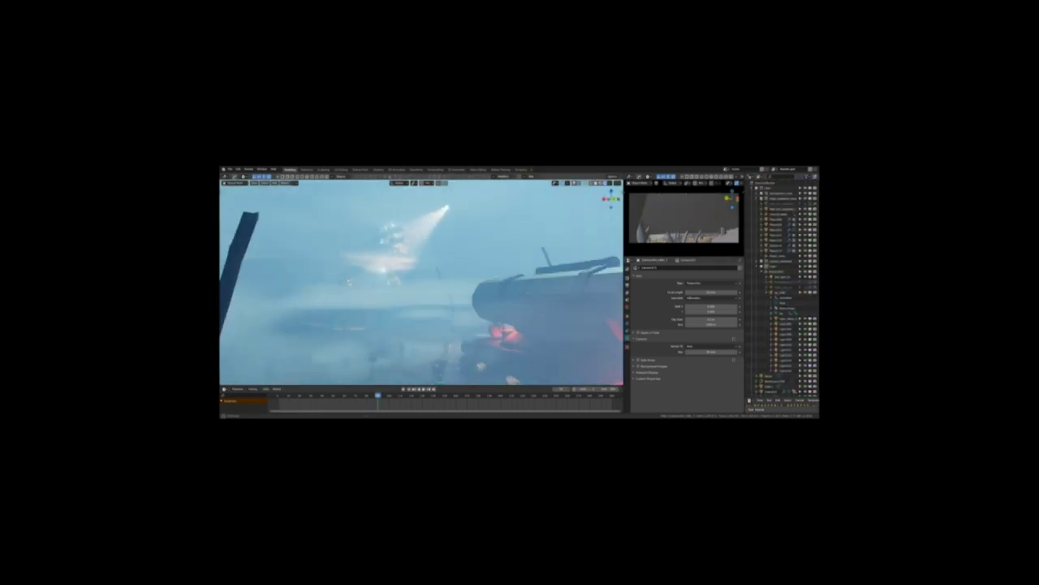
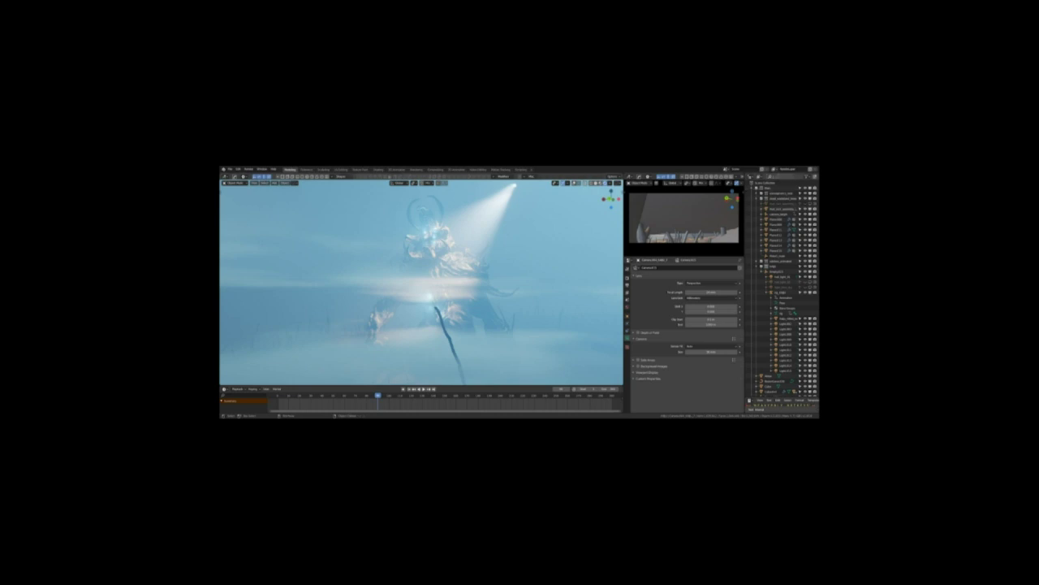
Filter the outliner by "camera" to list the creature scene's cameras
{"action": "type", "text": "camera"}
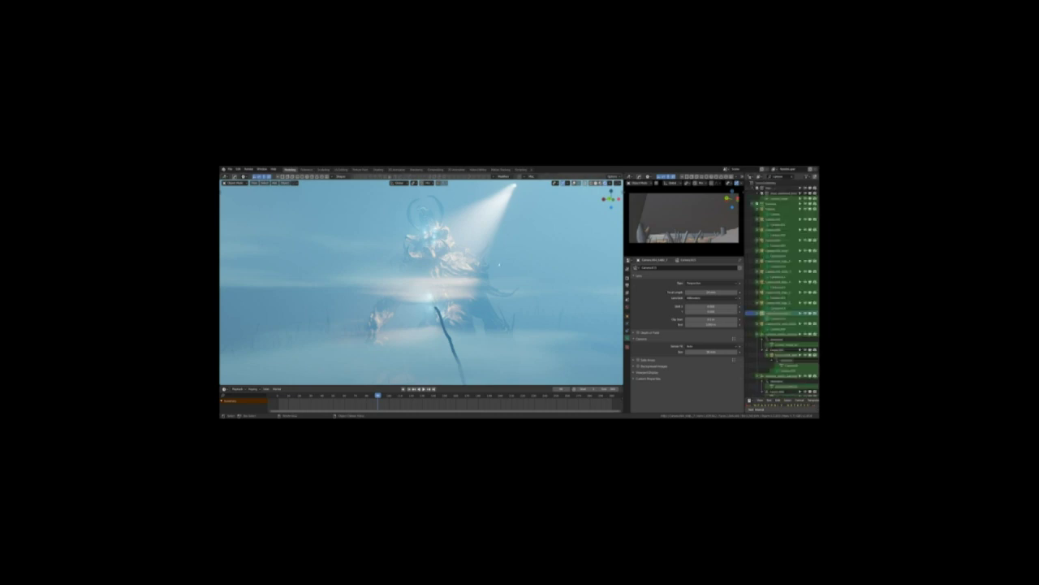
{"action": "left_click", "coordinate": [469, 296]}
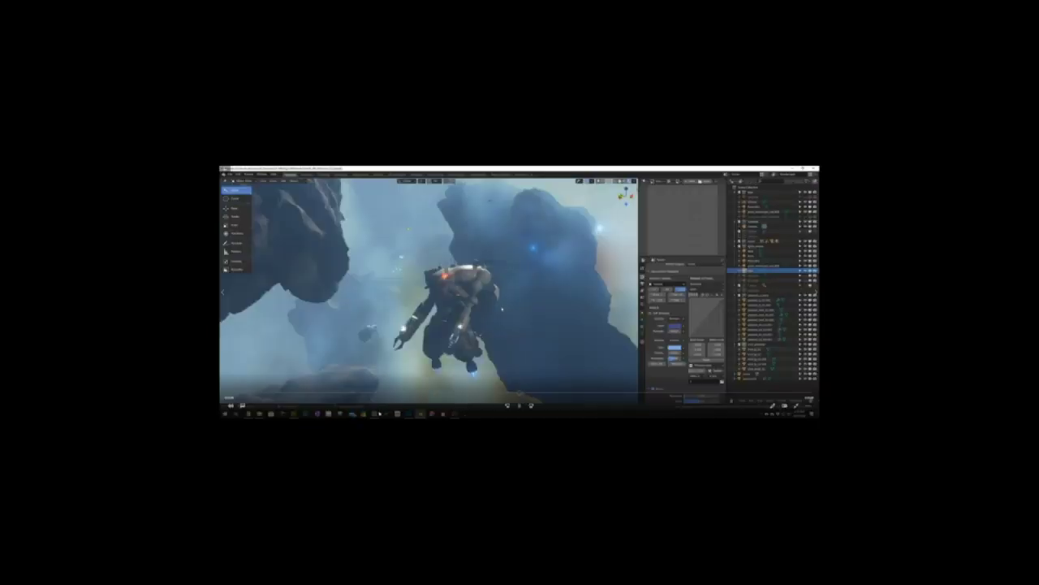
Compare the floating mech scene with and without its fog layers, and skip ahead through the recording
{"action": "left_click", "coordinate": [576, 283]}
{"action": "left_click", "coordinate": [804, 345]}
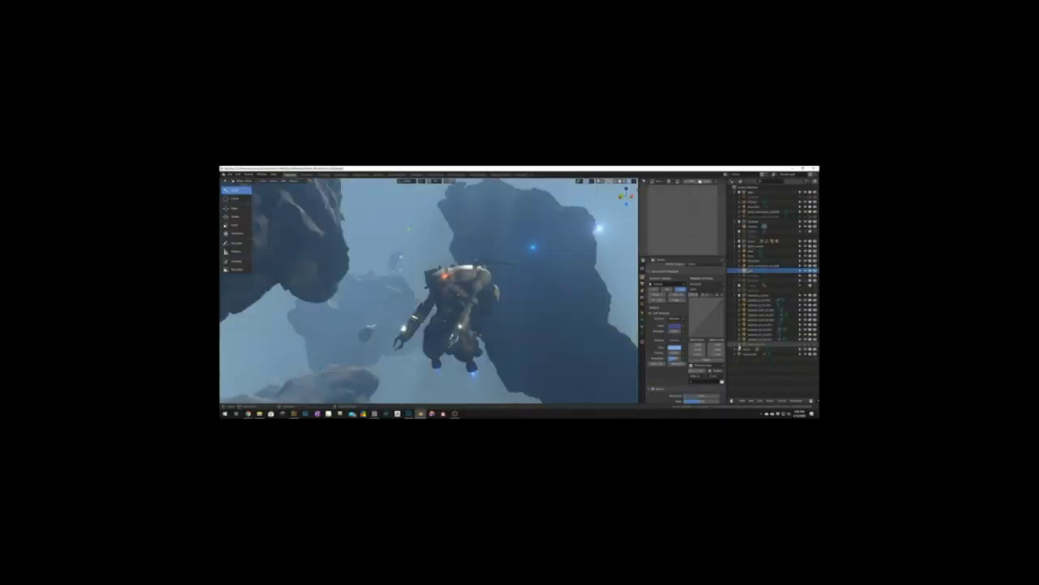
{"action": "left_click", "coordinate": [804, 345]}
{"action": "left_click", "coordinate": [804, 345]}
{"action": "left_click", "coordinate": [805, 345]}
{"action": "left_click", "coordinate": [589, 281]}
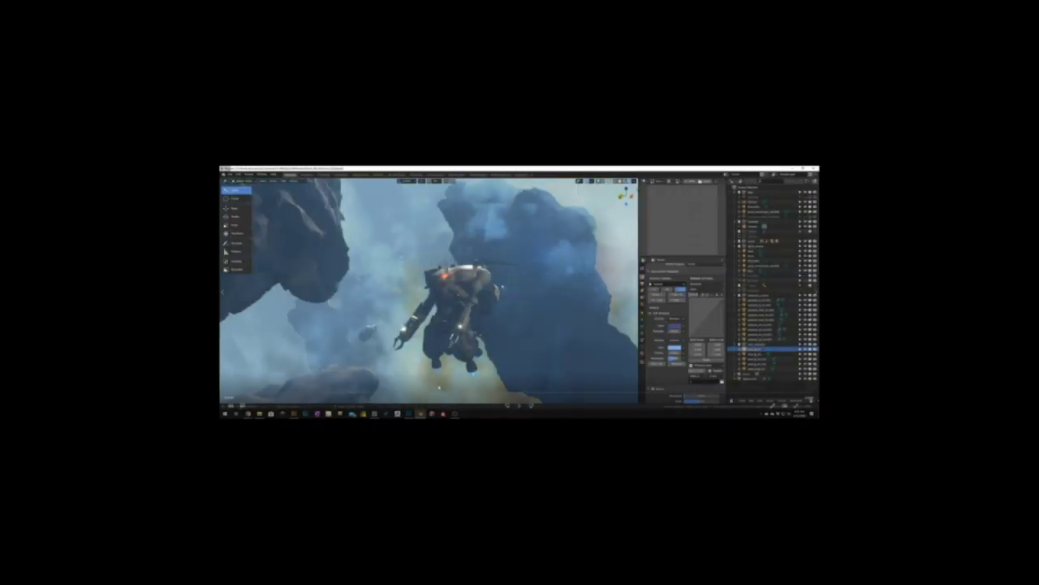
{"action": "left_click_drag", "start_coordinate": [527, 394], "coordinate": [564, 394]}
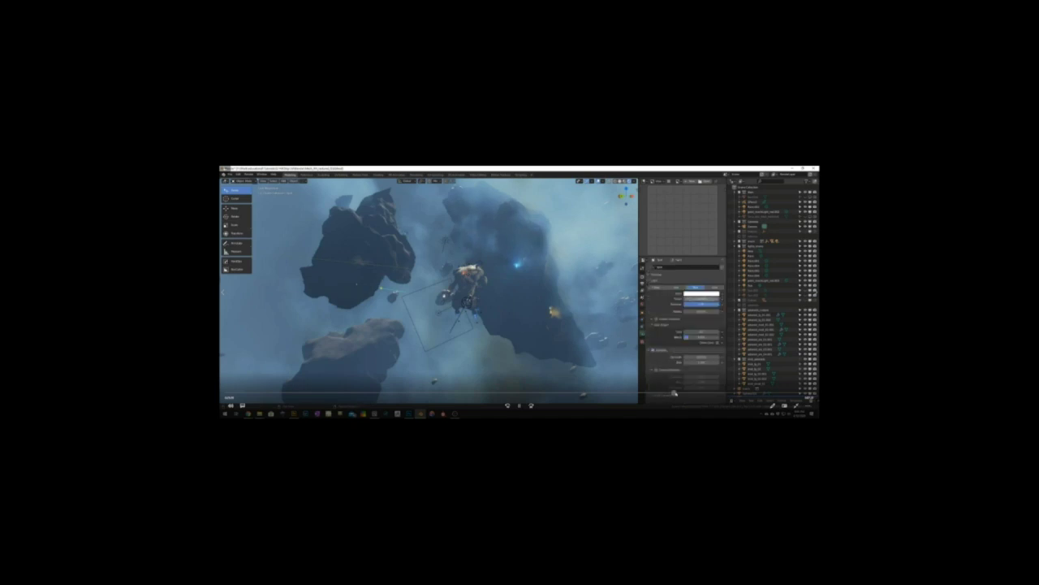
{"action": "left_click_drag", "start_coordinate": [675, 394], "coordinate": [707, 393]}
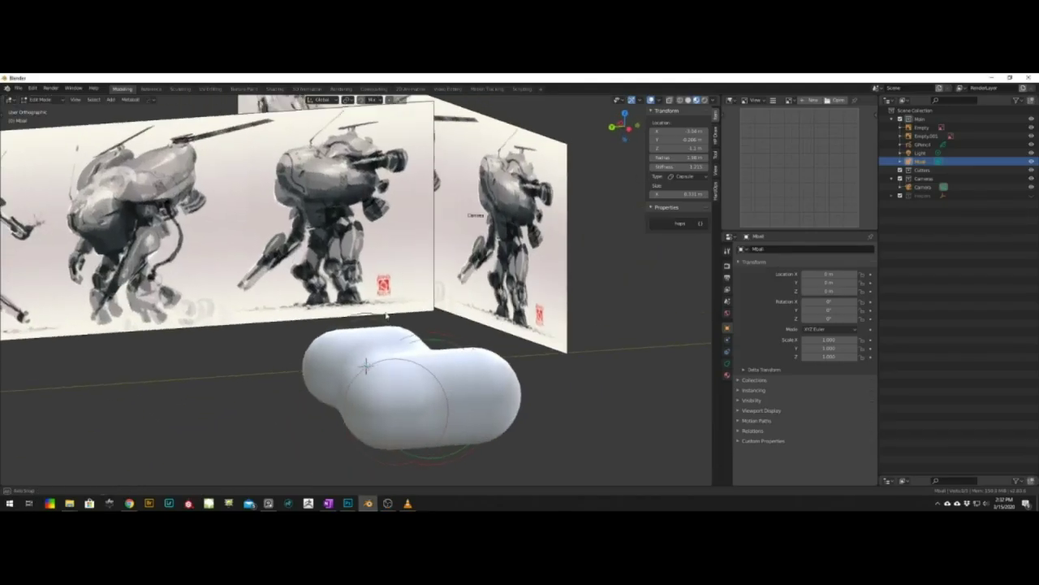
Duplicate the metaball element, raise the copy along Z above the body and scale it along Y
{"action": "mouse_move", "coordinate": [387, 315]}
{"action": "middle_mouse_down"}
{"action": "mouse_move", "coordinate": [368, 318]}
{"action": "mouse_move", "coordinate": [406, 329]}
{"action": "mouse_move", "coordinate": [477, 320]}
{"action": "mouse_move", "coordinate": [487, 303]}
{"action": "mouse_move", "coordinate": [430, 349]}
{"action": "mouse_move", "coordinate": [438, 290]}
{"action": "mouse_move", "coordinate": [524, 307]}
{"action": "mouse_move", "coordinate": [439, 298]}
{"action": "middle_mouse_up"}
{"action": "key", "text": "shift+d"}
{"action": "key", "text": "z"}
{"action": "left_click", "coordinate": [455, 325]}
{"action": "key", "text": "s"}
{"action": "key", "text": "y"}
{"action": "left_click", "coordinate": [452, 307]}
Resize the duplicated upper element to a radius of about 2.49 m
{"action": "key", "text": "s"}
{"action": "left_click", "coordinate": [432, 349]}
{"action": "key", "text": "s"}
{"action": "left_click", "coordinate": [430, 345]}
{"action": "key", "text": "s"}
{"action": "left_click", "coordinate": [424, 313]}
Change the upper metaball element's type to Ball and adjust its scale
{"action": "key", "text": "ctrl+grave"}
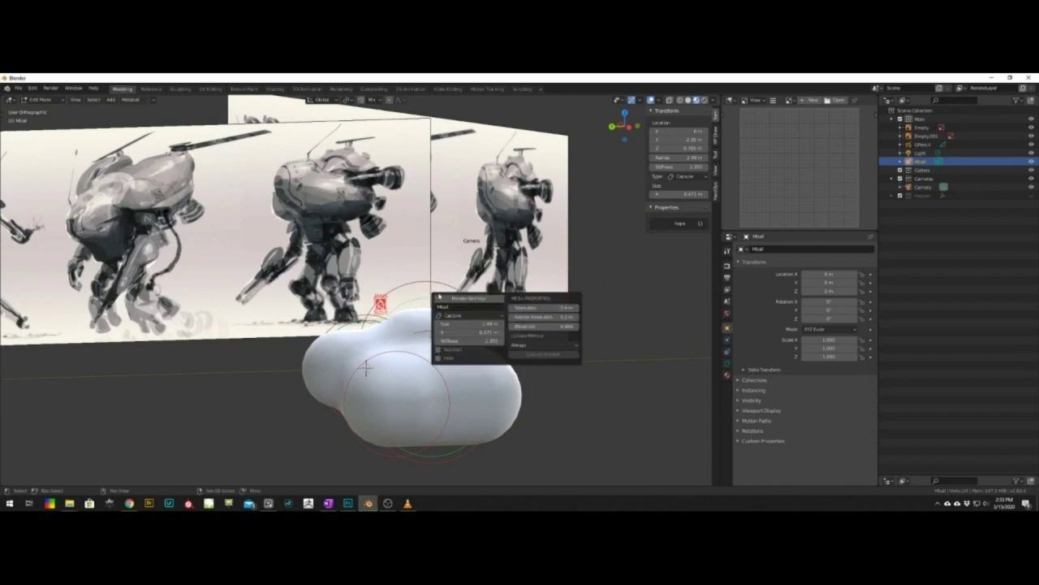
{"action": "middle_click_drag", "start_coordinate": [489, 275], "coordinate": [479, 294]}
{"action": "key", "text": "s"}
{"action": "left_click", "coordinate": [515, 290]}
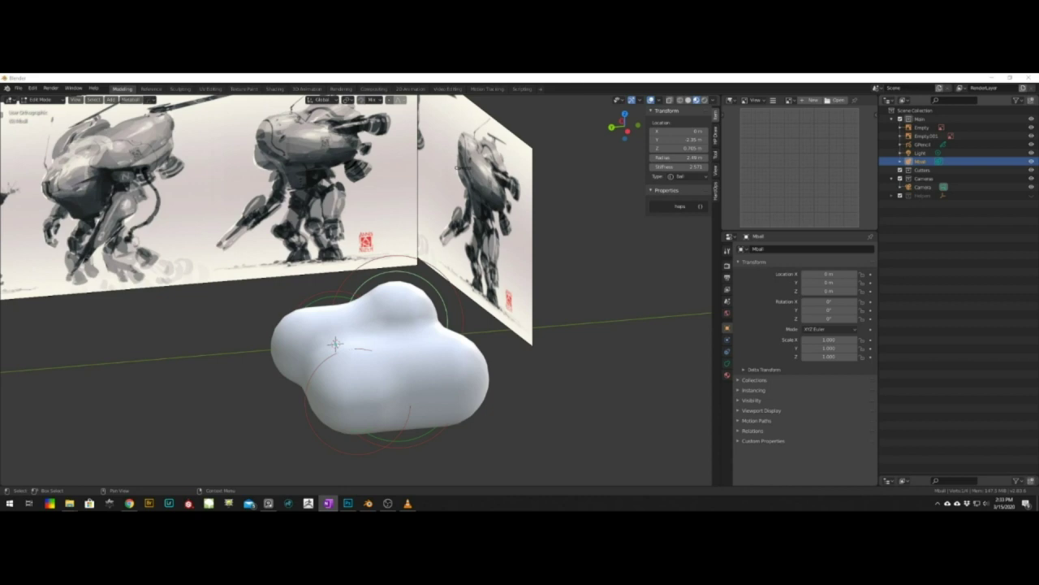
Try the Ellipsoid type on the central metaball element with a different scale
{"action": "middle_click_drag", "start_coordinate": [369, 327], "coordinate": [344, 309]}
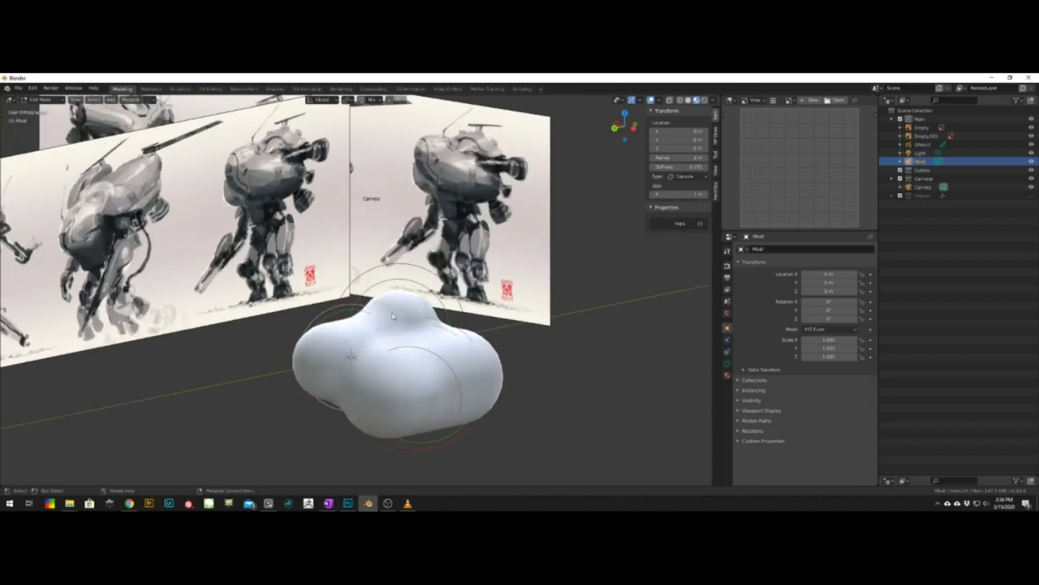
{"action": "key", "text": "ctrl+grave"}
{"action": "left_click", "coordinate": [369, 338]}
{"action": "left_click", "coordinate": [372, 376]}
{"action": "key", "text": "s"}
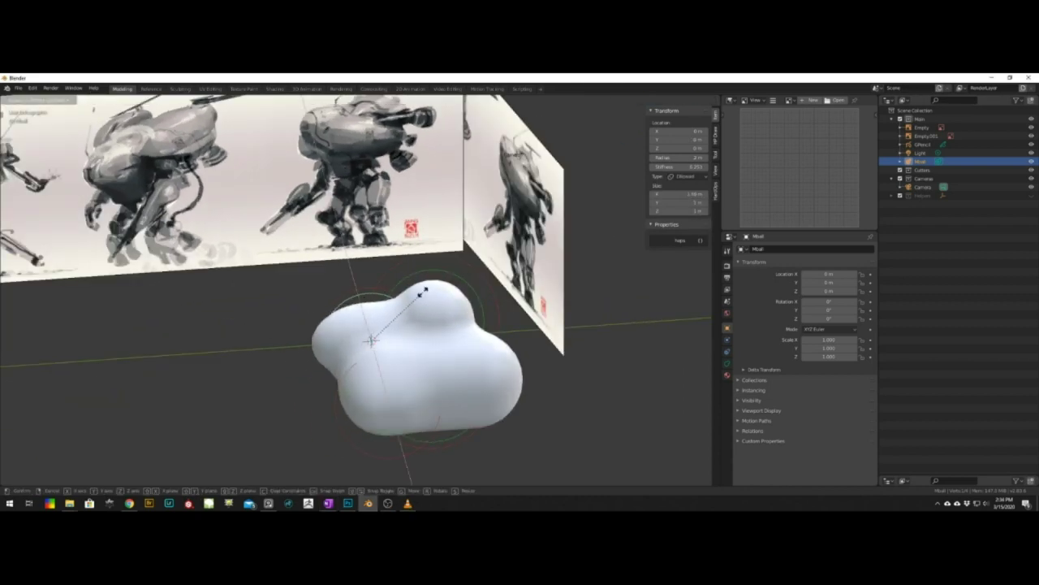
{"action": "right_click", "coordinate": [438, 286]}
Change the central metaball element's type to Ball and resize it
{"action": "middle_click_drag", "start_coordinate": [438, 287], "coordinate": [361, 312]}
{"action": "key", "text": "ctrl+grave"}
{"action": "left_click", "coordinate": [380, 337]}
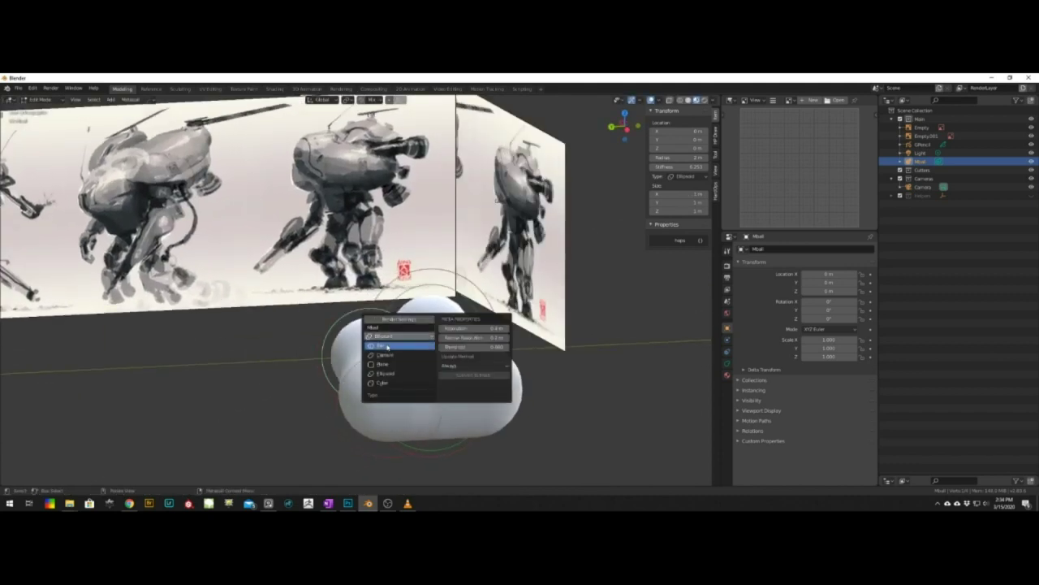
{"action": "left_click", "coordinate": [387, 347]}
{"action": "key", "text": "s"}
{"action": "left_click", "coordinate": [378, 323]}
{"action": "key", "text": "s"}
{"action": "left_click", "coordinate": [421, 285]}
Move one of the lower metaball elements along X and rescale it to widen the body
{"action": "middle_click_drag", "start_coordinate": [421, 285], "coordinate": [428, 323]}
{"action": "left_click", "coordinate": [431, 357]}
{"action": "key", "text": "g"}
{"action": "key", "text": "x"}
{"action": "middle_click_drag", "start_coordinate": [493, 327], "coordinate": [430, 313]}
{"action": "left_click", "coordinate": [471, 337]}
{"action": "key", "text": "s"}
{"action": "left_click", "coordinate": [497, 357]}
{"action": "key", "text": "x"}
{"action": "left_click", "coordinate": [425, 388]}
Adjust the capsule element's type setting and stretch the element along Y and Z
{"action": "key", "text": "ctrl+grave"}
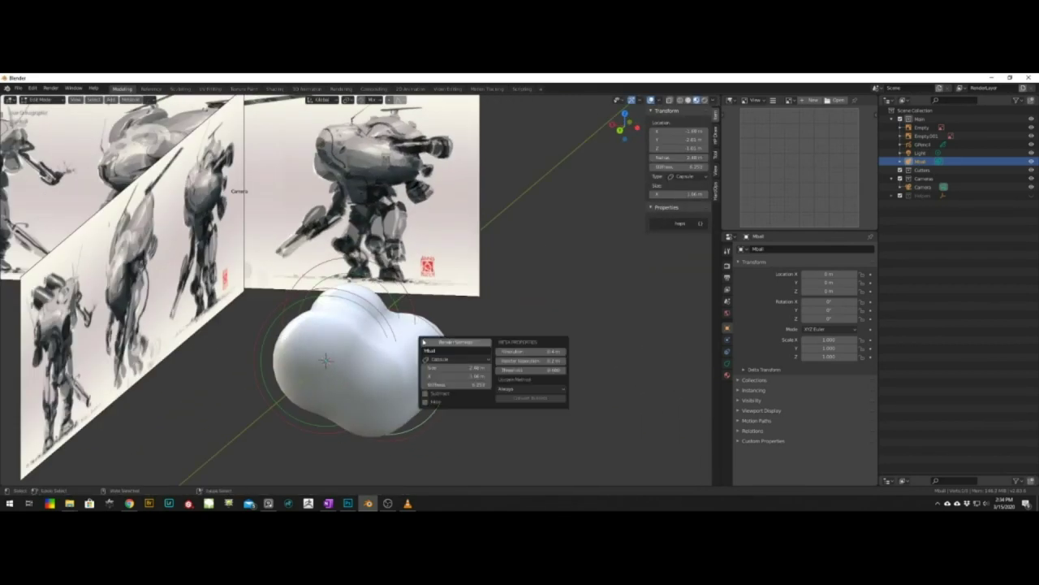
{"action": "left_click", "coordinate": [449, 359]}
{"action": "left_click", "coordinate": [449, 374]}
{"action": "key", "text": "s"}
{"action": "key", "text": "y"}
{"action": "middle_click_drag", "start_coordinate": [406, 355], "coordinate": [512, 284]}
{"action": "left_click", "coordinate": [517, 335]}
{"action": "key", "text": "s"}
{"action": "key", "text": "z"}
{"action": "left_click", "coordinate": [460, 297]}
Duplicate a ball element and place the copy below the body, keeping its X position
{"action": "left_click", "coordinate": [408, 250]}
{"action": "middle_click_drag", "start_coordinate": [408, 250], "coordinate": [430, 277]}
{"action": "key", "text": "shift+d"}
{"action": "key", "text": "shift+x"}
{"action": "left_click", "coordinate": [422, 357]}
{"action": "middle_click_drag", "start_coordinate": [422, 357], "coordinate": [434, 340]}
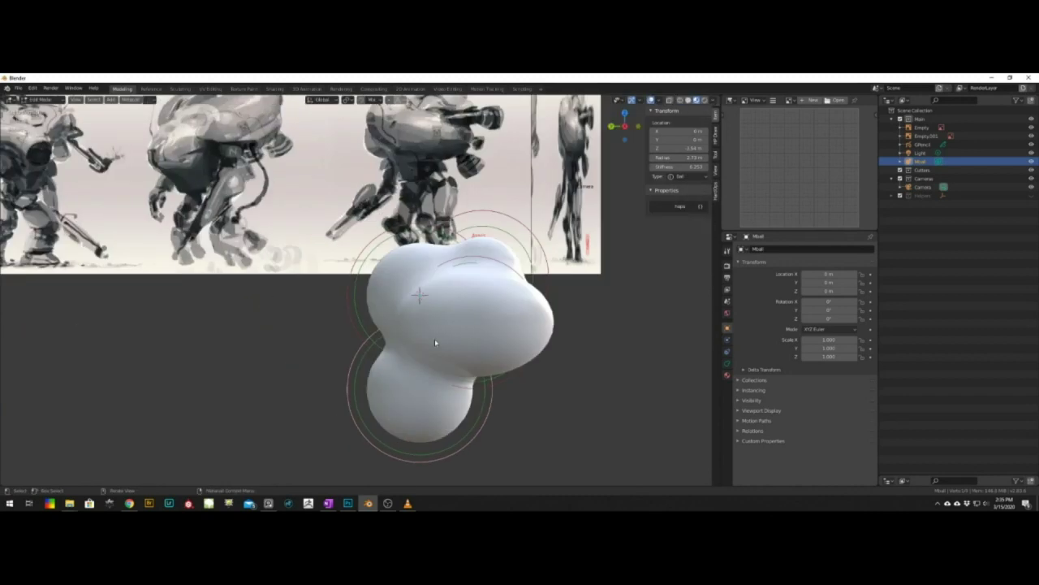
{"action": "key", "text": "g"}
{"action": "left_click", "coordinate": [464, 338]}
Change the lower element's type to Ellipsoid and stretch it along Z to a size of about 1.54 m
{"action": "key", "text": "ctrl+grave"}
{"action": "left_click", "coordinate": [463, 382]}
{"action": "left_click", "coordinate": [463, 419]}
{"action": "middle_click_drag", "start_coordinate": [463, 406], "coordinate": [475, 336]}
{"action": "key", "text": "s"}
{"action": "key", "text": "z"}
{"action": "left_click", "coordinate": [480, 326]}
Adjust the metaball's resolution to about 0.447 m
{"action": "middle_click_drag", "start_coordinate": [473, 297], "coordinate": [419, 339]}
{"action": "key", "text": "ctrl+grave"}
{"action": "left_click_drag", "start_coordinate": [574, 317], "coordinate": [608, 317]}
{"action": "middle_click_drag", "start_coordinate": [561, 295], "coordinate": [605, 286]}
{"action": "key", "text": "ctrl+grave"}
{"action": "left_click_drag", "start_coordinate": [559, 302], "coordinate": [555, 303]}
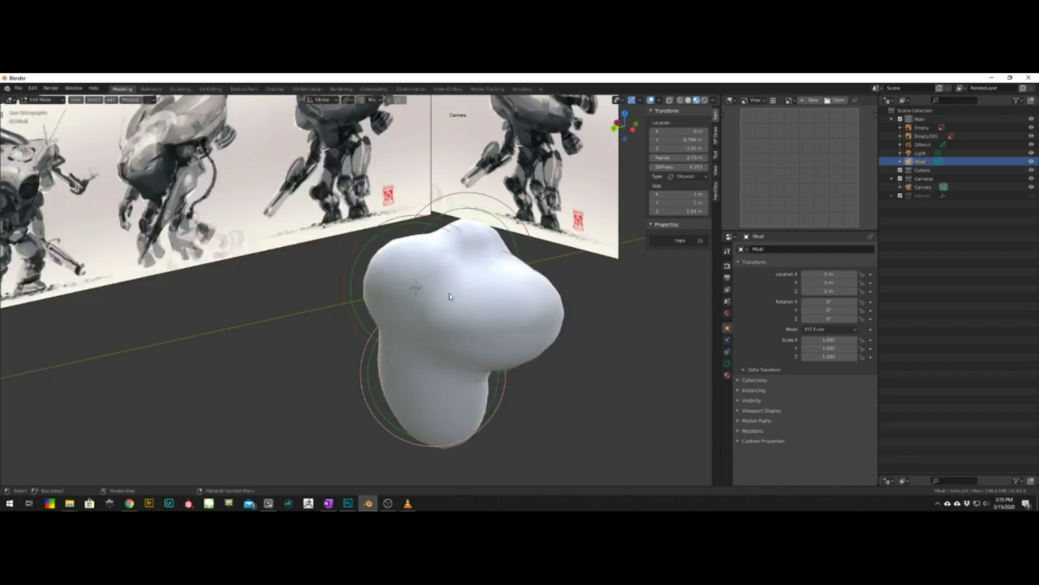
{"action": "middle_click_drag", "start_coordinate": [632, 306], "coordinate": [604, 300]}
{"action": "key", "text": "ctrl+grave"}
Move the lower ellipsoid element down along Z to about -4.9 m
{"action": "middle_click_drag", "start_coordinate": [473, 317], "coordinate": [492, 280]}
{"action": "middle_click_drag", "start_coordinate": [479, 374], "coordinate": [501, 362], "text": "shift"}
{"action": "left_click", "coordinate": [439, 368]}
{"action": "key", "text": "g"}
{"action": "key", "text": "z"}
{"action": "left_click", "coordinate": [448, 393]}
Change the lower ellipsoid element's type to Cube and reduce its height
{"action": "key", "text": "ctrl+grave"}
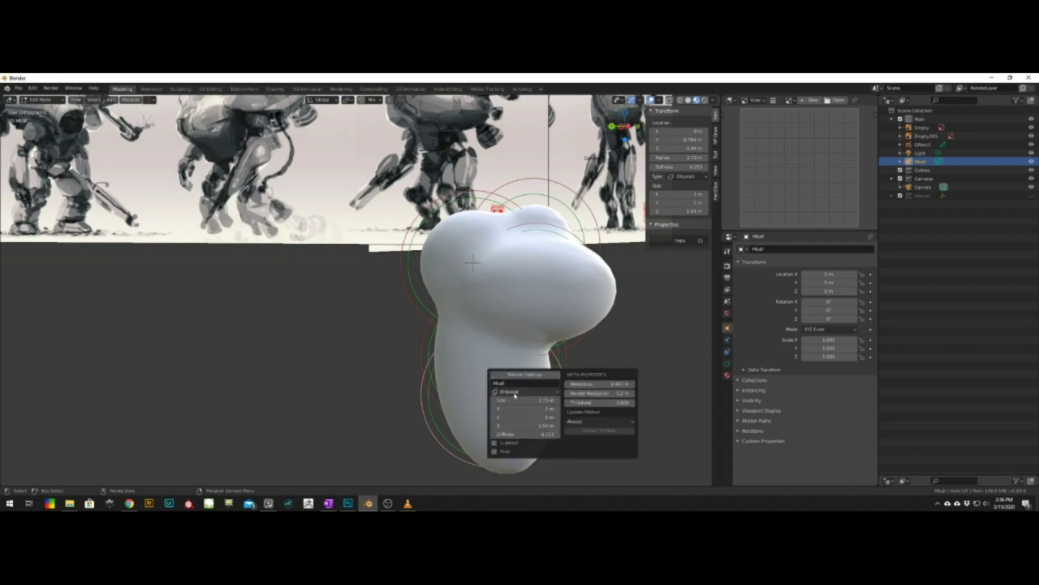
{"action": "left_click", "coordinate": [515, 395]}
{"action": "middle_click_drag", "start_coordinate": [532, 302], "coordinate": [602, 319]}
{"action": "key", "text": "s"}
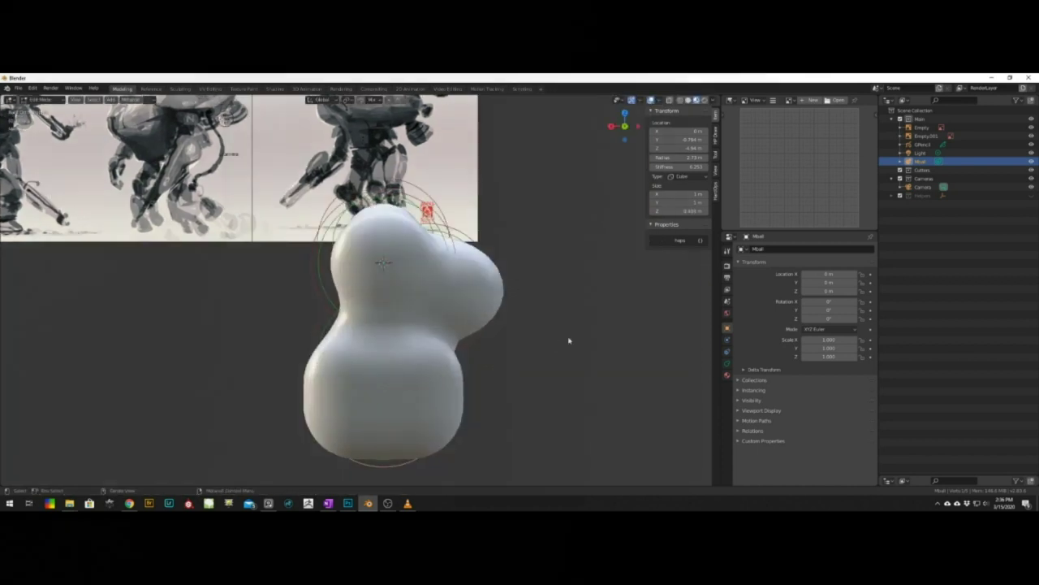
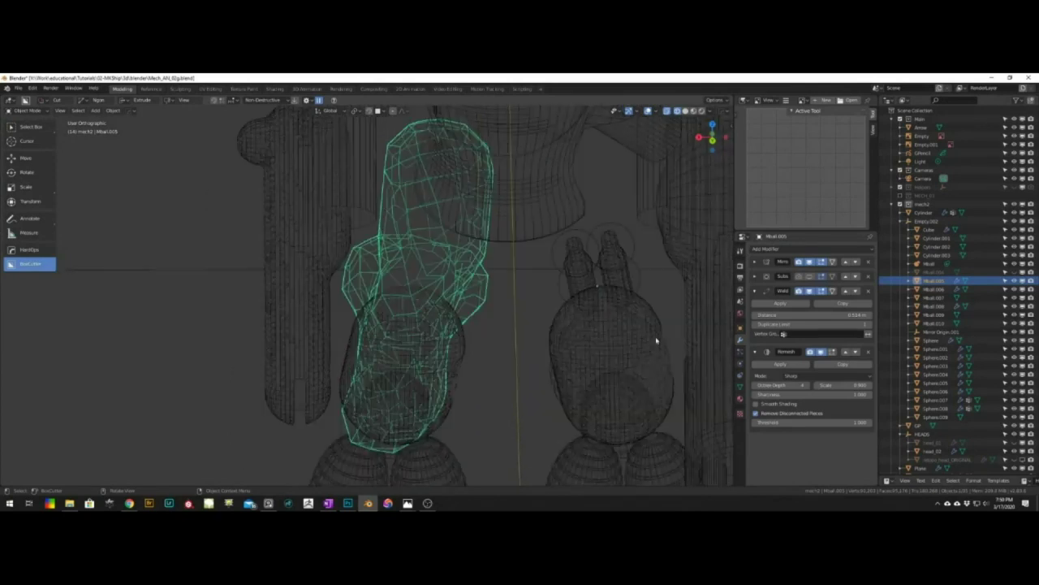
Try the leg mesh's Remesh modifier with Remove Disconnected Pieces toggled, a lower threshold and an octree depth of 7
{"action": "left_click", "coordinate": [757, 415]}
{"action": "left_click", "coordinate": [756, 415]}
{"action": "left_click", "coordinate": [758, 415]}
{"action": "left_click", "coordinate": [759, 414]}
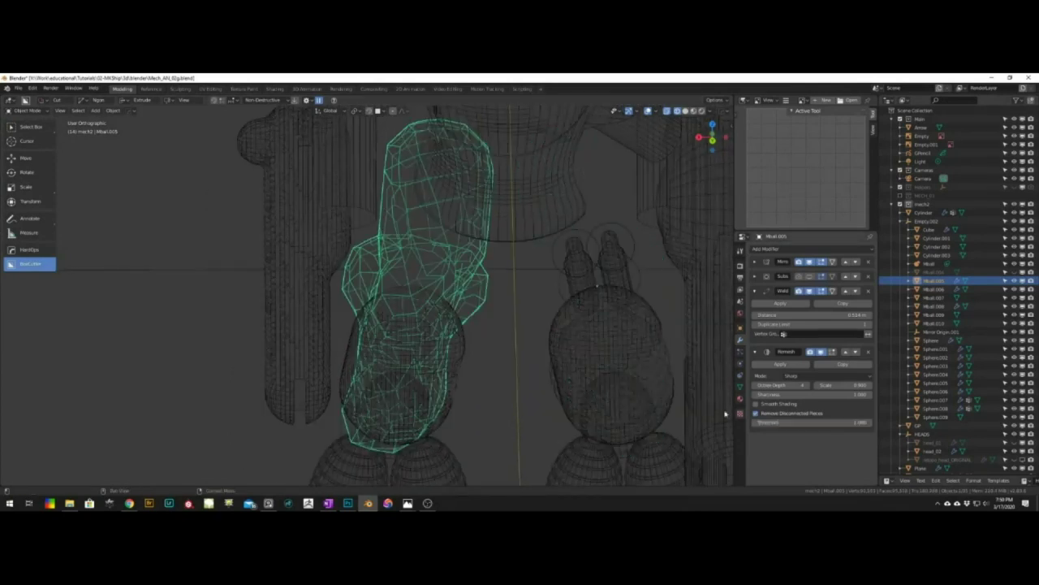
{"action": "key", "text": "shift+z"}
{"action": "left_click_drag", "start_coordinate": [800, 423], "coordinate": [784, 422]}
{"action": "left_click_drag", "start_coordinate": [784, 386], "coordinate": [812, 393]}
Try smooth shading on the leg's Remesh modifier and check the mesh in different viewport shading modes
{"action": "key", "text": "z"}
{"action": "left_click", "coordinate": [594, 241]}
{"action": "middle_click_drag", "start_coordinate": [602, 254], "coordinate": [651, 259]}
{"action": "left_click", "coordinate": [771, 404]}
{"action": "middle_click_drag", "start_coordinate": [633, 349], "coordinate": [562, 344]}
{"action": "key", "text": "z"}
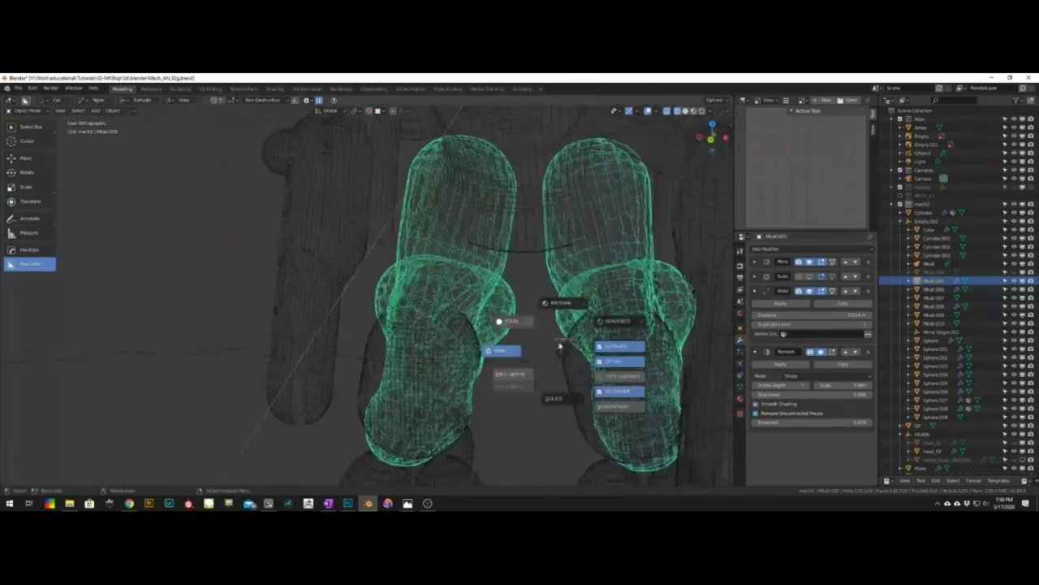
{"action": "left_click", "coordinate": [558, 396]}
Check the remeshed legs in solid shading and remove their Remesh, Subdivision and Weld modifiers
{"action": "middle_click_drag", "start_coordinate": [565, 382], "coordinate": [609, 377]}
{"action": "key", "text": "Return"}
{"action": "key", "text": "z"}
{"action": "left_click", "coordinate": [510, 309]}
{"action": "key", "text": "z"}
{"action": "left_click", "coordinate": [578, 306]}
{"action": "middle_click_drag", "start_coordinate": [508, 311], "coordinate": [591, 302]}
{"action": "left_click", "coordinate": [868, 352]}
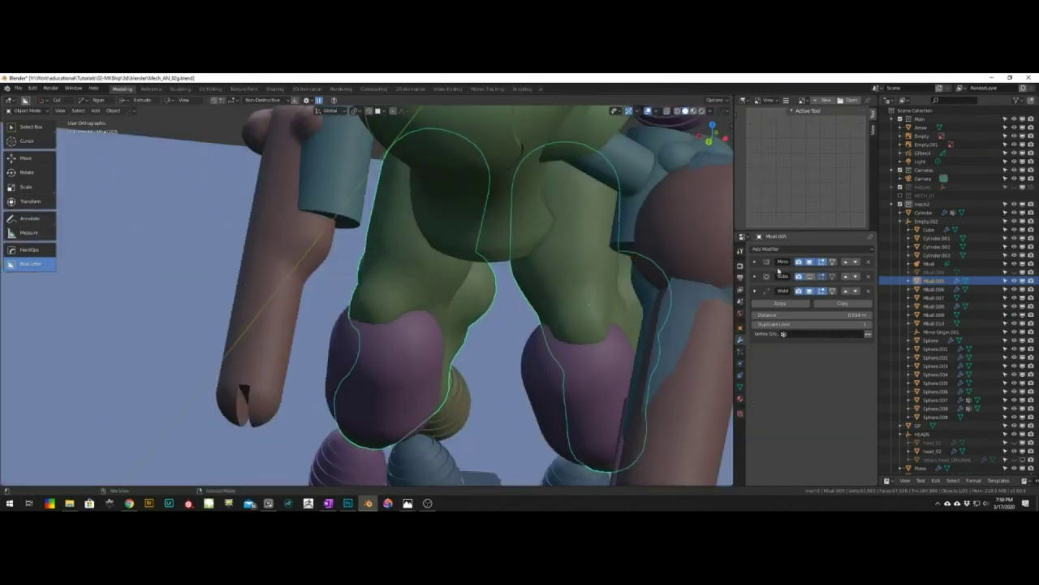
{"action": "left_click", "coordinate": [809, 276]}
{"action": "left_click", "coordinate": [868, 277]}
{"action": "left_click", "coordinate": [868, 276]}
Try a level 3 subdivision on the leg mesh and undo it
{"action": "middle_click_drag", "start_coordinate": [615, 316], "coordinate": [547, 292]}
{"action": "key", "text": "ctrl+3"}
{"action": "key", "text": "ctrl+z"}
Cut an opening into the upper front of the purple knee shells with a circular BoxCutter shape and apply it
{"action": "key", "text": "z"}
{"action": "left_click", "coordinate": [636, 311]}
{"action": "left_click", "coordinate": [505, 332]}
{"action": "mouse_move", "coordinate": [635, 311]}
{"action": "middle_mouse_down"}
{"action": "mouse_move", "coordinate": [505, 333]}
{"action": "mouse_move", "coordinate": [536, 311]}
{"action": "mouse_move", "coordinate": [487, 304]}
{"action": "mouse_move", "coordinate": [509, 282]}
{"action": "middle_mouse_up"}
{"action": "left_click_drag", "start_coordinate": [521, 260], "coordinate": [566, 302]}
{"action": "middle_click_drag", "start_coordinate": [625, 293], "coordinate": [564, 308]}
{"action": "key", "text": "o"}
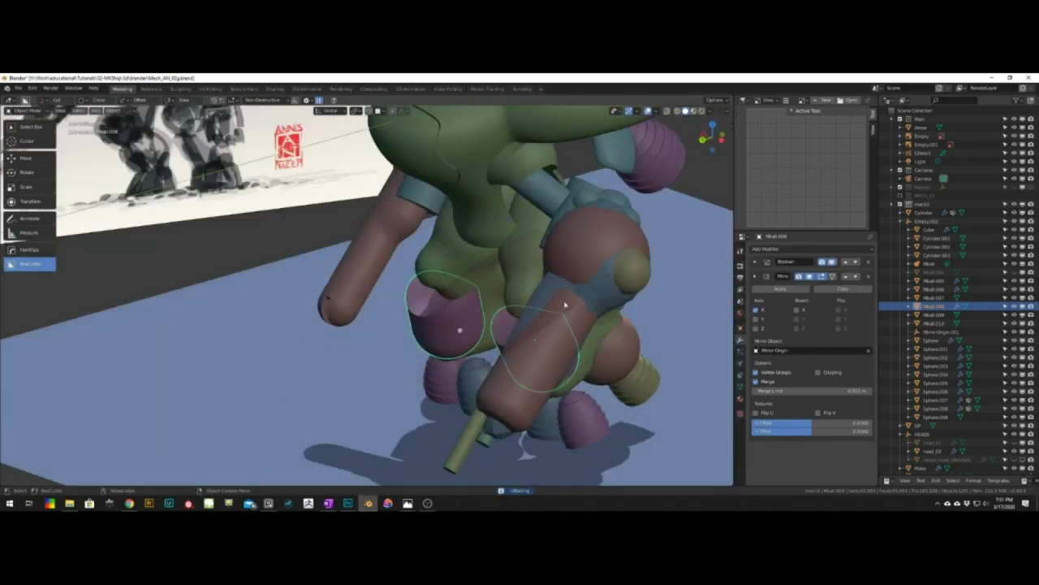
{"action": "key", "text": "Tab"}
{"action": "middle_click_drag", "start_coordinate": [498, 315], "coordinate": [539, 308]}
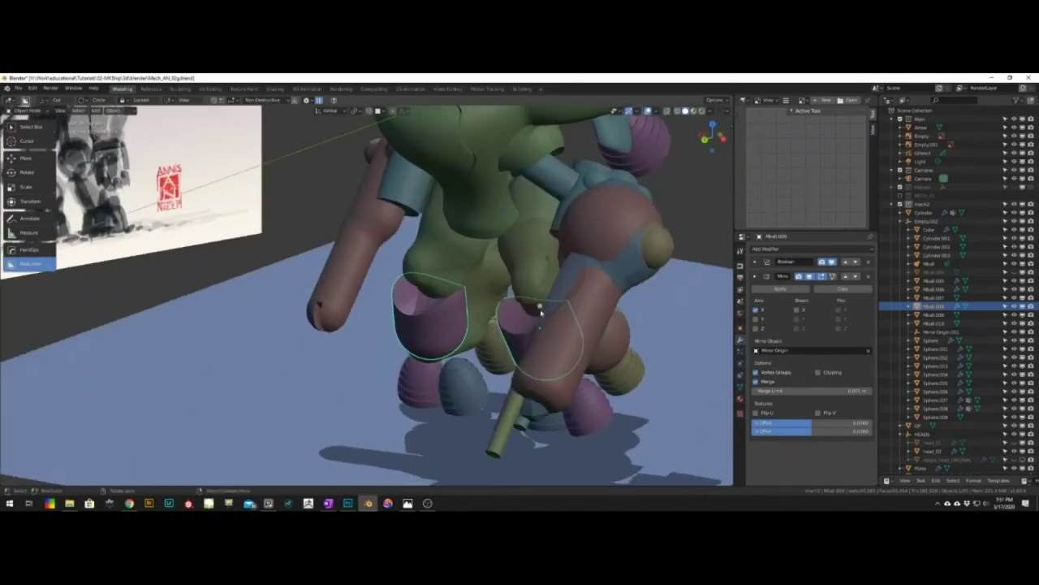
{"action": "key", "text": "space"}
{"action": "key", "text": "Escape"}
Move the cylindrical cutter along Y to adjust the opening in the knee shell
{"action": "middle_click_drag", "start_coordinate": [573, 256], "coordinate": [445, 248]}
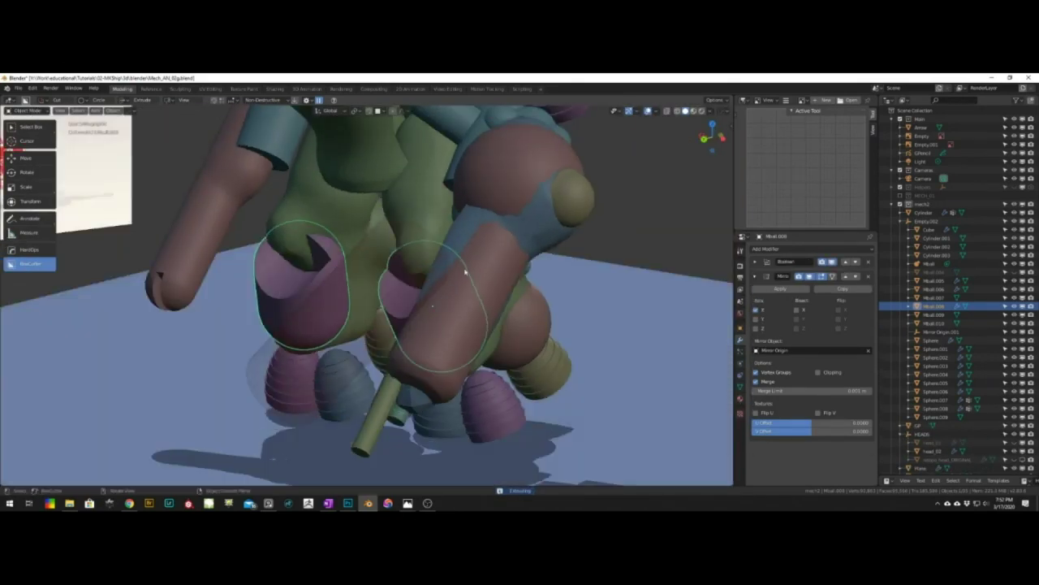
{"action": "key", "text": "g"}
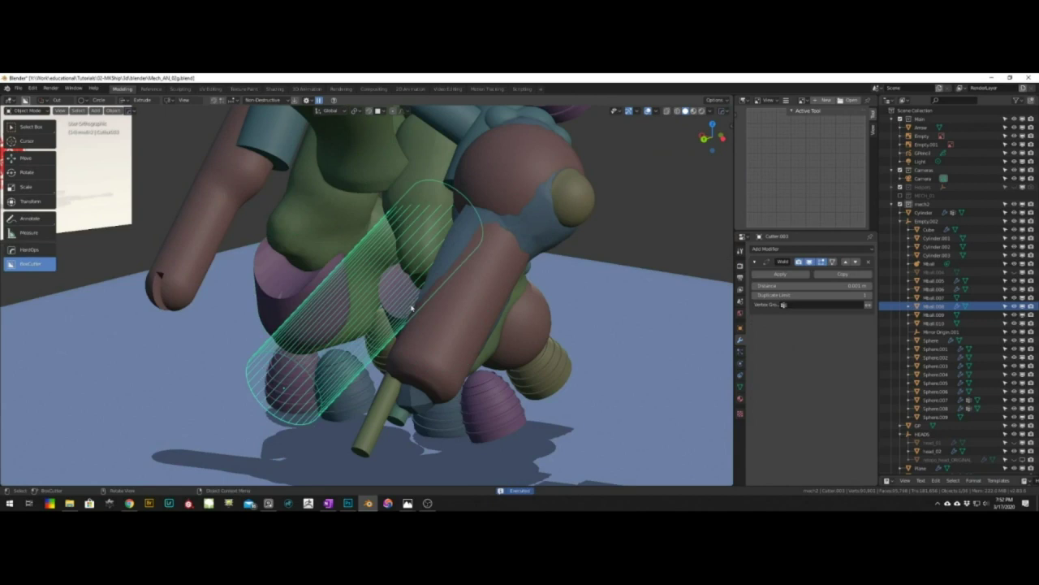
{"action": "key", "text": "y"}
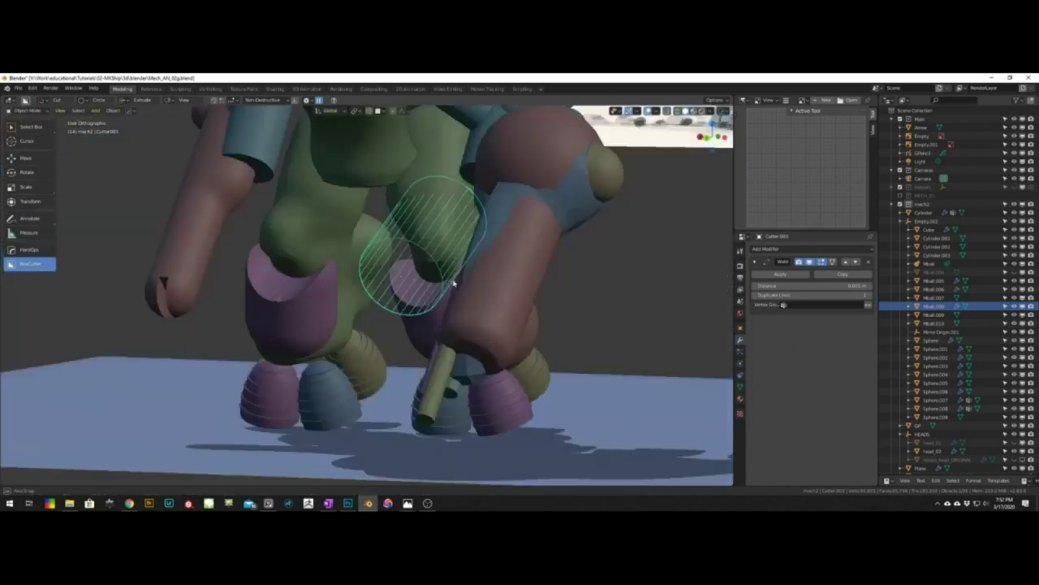
{"action": "middle_click_drag", "start_coordinate": [455, 256], "coordinate": [480, 251]}
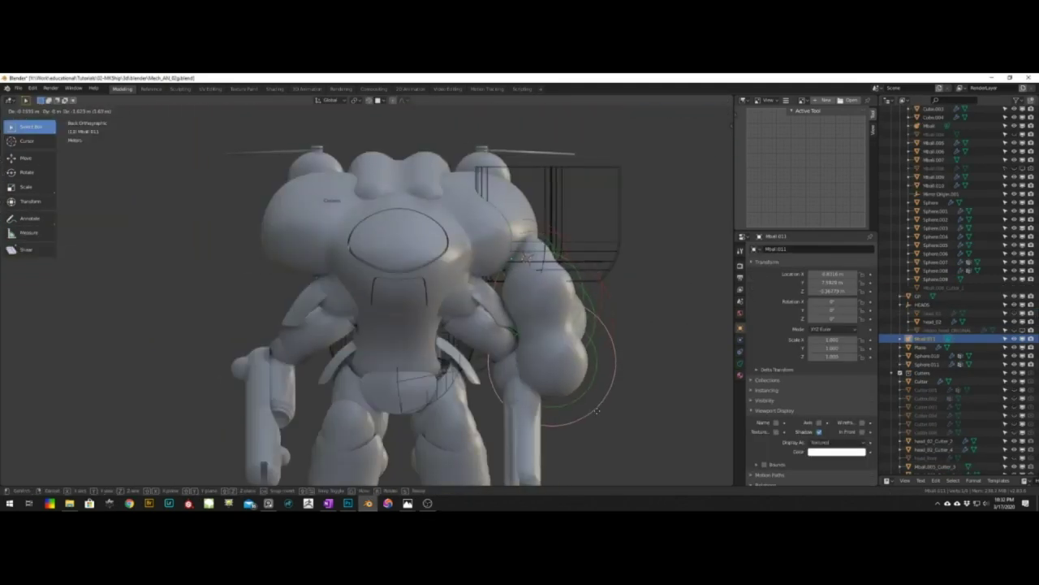
Place the new metaball element beside the mech's arm and check its position from other angles
{"action": "left_click", "coordinate": [597, 411]}
{"action": "middle_click_drag", "start_coordinate": [597, 411], "coordinate": [489, 305]}
{"action": "scroll", "coordinate": [560, 311], "scroll_direction": "down", "scroll_amount": 4}
{"action": "scroll", "coordinate": [435, 333], "scroll_direction": "up", "scroll_amount": 3}
{"action": "middle_click_drag", "start_coordinate": [489, 305], "coordinate": [479, 333]}
Change the arm metaball element's type to Capsule and reposition it along the arm
{"action": "key", "text": "shift+space"}
{"action": "key", "text": "space"}
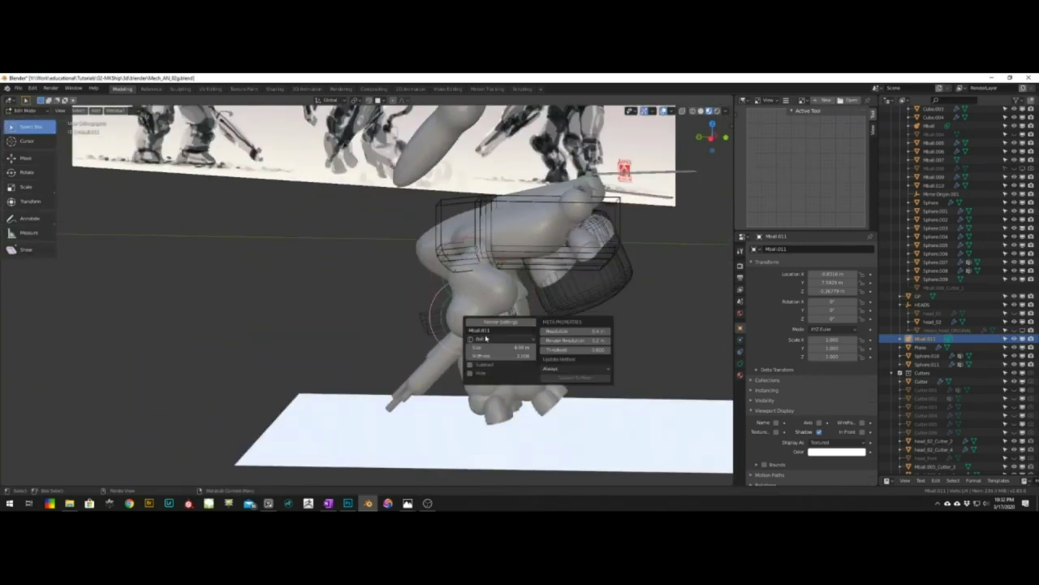
{"action": "key", "text": "g"}
{"action": "middle_click_drag", "start_coordinate": [504, 297], "coordinate": [593, 301], "text": "ctrl"}
{"action": "key", "text": "space"}
{"action": "key", "text": "space"}
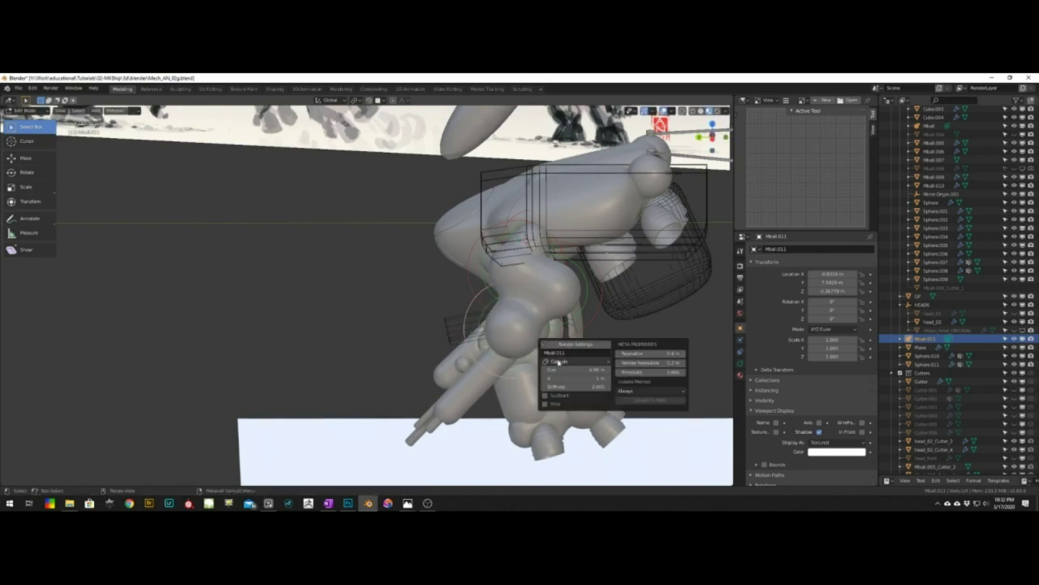
Duplicate the arm metaball element and move the copy along the arm to extend the shape
{"action": "key", "text": "shift+d"}
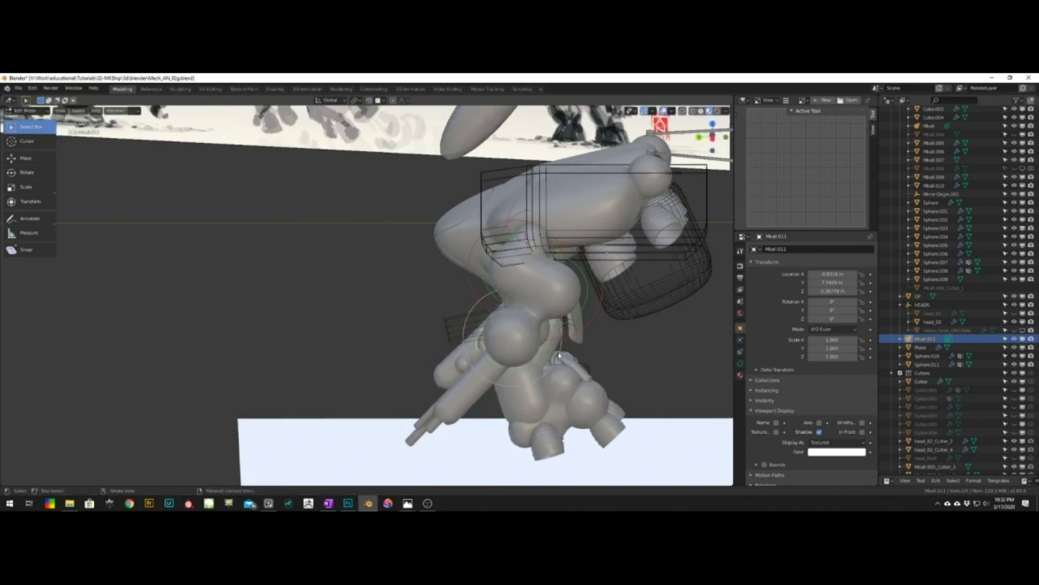
{"action": "middle_click_drag", "start_coordinate": [522, 338], "coordinate": [555, 315]}
{"action": "key", "text": "z"}
{"action": "left_click", "coordinate": [555, 304]}
{"action": "key", "text": "g"}
{"action": "middle_click_drag", "start_coordinate": [555, 314], "coordinate": [546, 260]}
{"action": "left_click", "coordinate": [574, 286]}
{"action": "key", "text": "g"}
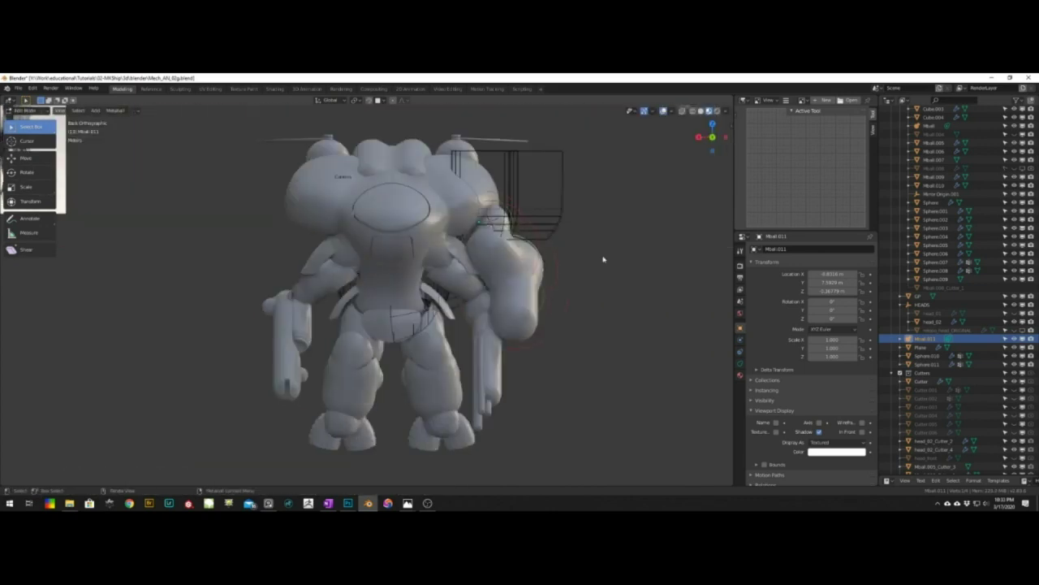
Move the arm metaball object along Y and tilt it about 10.5° around X to fit behind the mech's shoulder
{"action": "left_click", "coordinate": [533, 323]}
{"action": "middle_click_drag", "start_coordinate": [532, 324], "coordinate": [445, 296]}
{"action": "scroll", "coordinate": [503, 311], "scroll_direction": "down", "scroll_amount": 2}
{"action": "key", "text": "Tab"}
{"action": "key", "text": "g"}
{"action": "key", "text": "y"}
{"action": "left_click", "coordinate": [586, 282]}
{"action": "left_click", "coordinate": [413, 282]}
{"action": "key", "text": "Tab"}
{"action": "scroll", "coordinate": [498, 225], "scroll_direction": "up", "scroll_amount": 2}
{"action": "key", "text": "Tab"}
{"action": "left_click", "coordinate": [557, 217]}
{"action": "key", "text": "Tab"}
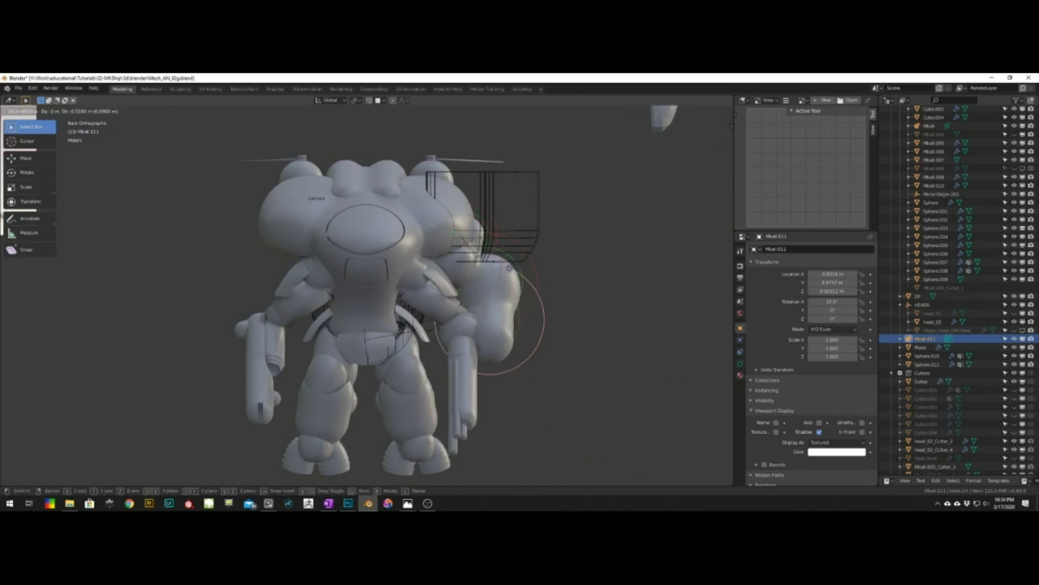
Scale the selected arm metaball element and compare its bulk with the rest of the mech and the sketches
{"action": "middle_click_drag", "start_coordinate": [510, 276], "coordinate": [215, 287], "text": "alt"}
{"action": "middle_click_drag", "start_coordinate": [303, 311], "coordinate": [540, 221]}
{"action": "left_click", "coordinate": [387, 334]}
{"action": "key", "text": "s"}
{"action": "left_click", "coordinate": [600, 215]}
{"action": "scroll", "coordinate": [600, 214], "scroll_direction": "down", "scroll_amount": 3}
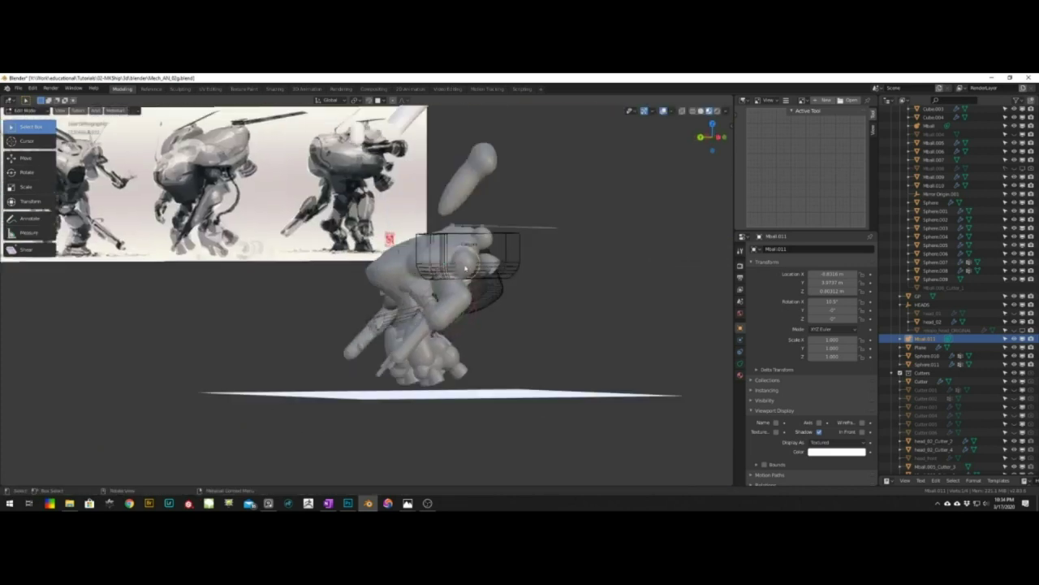
Reposition the arm's capsule metaball element along X and scale it to slim the limb
{"action": "key", "text": "Tab"}
{"action": "scroll", "coordinate": [540, 235], "scroll_direction": "up", "scroll_amount": 3}
{"action": "scroll", "coordinate": [520, 276], "scroll_direction": "down", "scroll_amount": 3}
{"action": "scroll", "coordinate": [554, 283], "scroll_direction": "up", "scroll_amount": 4}
{"action": "middle_click_drag", "start_coordinate": [479, 301], "coordinate": [450, 282]}
{"action": "left_click", "coordinate": [555, 283]}
{"action": "key", "text": "Tab"}
{"action": "key", "text": "g"}
{"action": "key", "text": "x"}
{"action": "key", "text": "s"}
{"action": "left_click", "coordinate": [474, 277]}
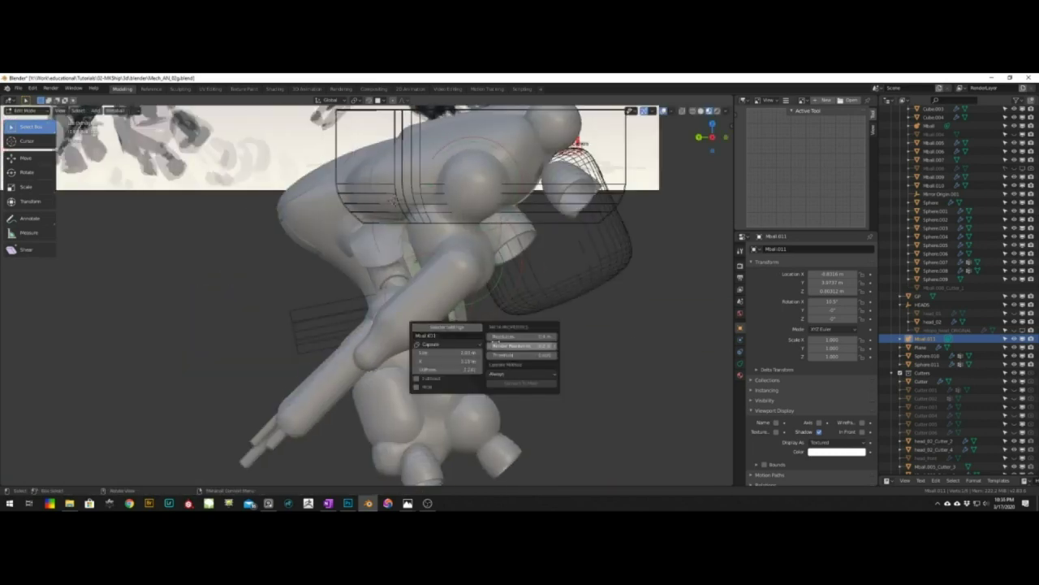
{"action": "middle_click_drag", "start_coordinate": [495, 341], "coordinate": [511, 276]}
{"action": "key", "text": "s"}
{"action": "left_click", "coordinate": [466, 308]}
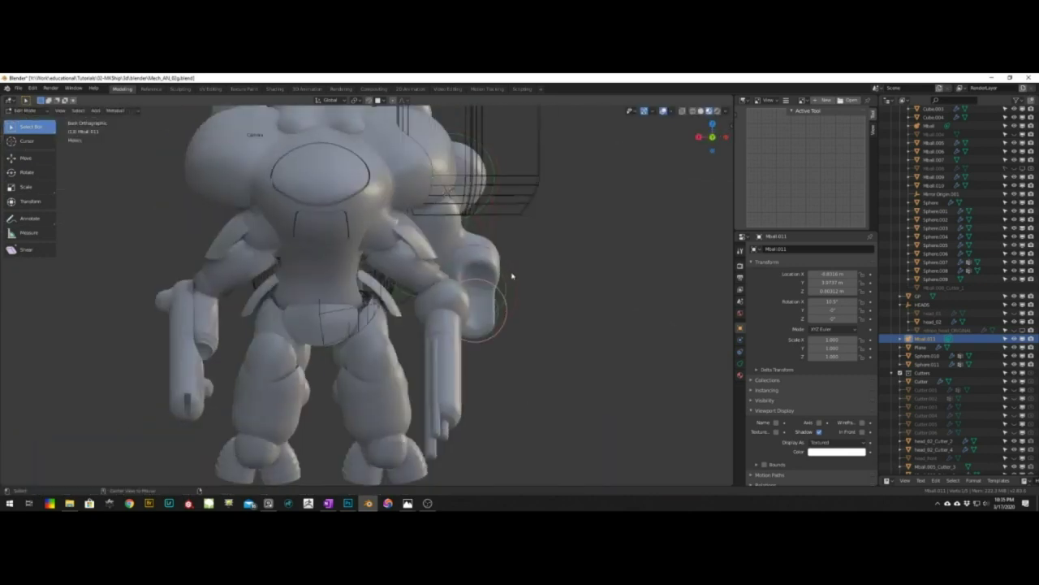
Move the forearm metaball element along X to align it with the upper arm, checking side and front views
{"action": "left_click", "coordinate": [502, 329]}
{"action": "middle_click_drag", "start_coordinate": [501, 329], "coordinate": [362, 342]}
{"action": "scroll", "coordinate": [431, 325], "scroll_direction": "down", "scroll_amount": 4}
{"action": "key", "text": "g"}
{"action": "key", "text": "x"}
{"action": "left_click", "coordinate": [416, 338]}
{"action": "scroll", "coordinate": [427, 367], "scroll_direction": "down", "scroll_amount": 2}
{"action": "mouse_move", "coordinate": [445, 344]}
{"action": "middle_mouse_down"}
{"action": "mouse_move", "coordinate": [427, 367]}
{"action": "mouse_move", "coordinate": [449, 359]}
{"action": "middle_mouse_up"}
{"action": "scroll", "coordinate": [448, 359], "scroll_direction": "up", "scroll_amount": 5}
{"action": "key", "text": "KP_3"}
{"action": "key", "text": "KP_1"}
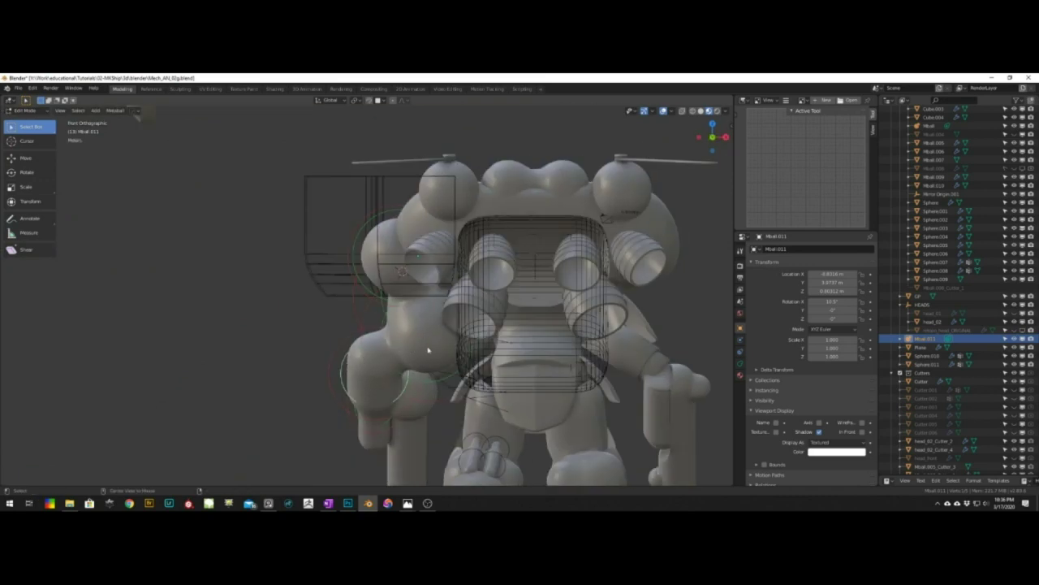
Save the file and compare the reshaped arm with the concept sketches
{"action": "key", "text": "ctrl+KP_3"}
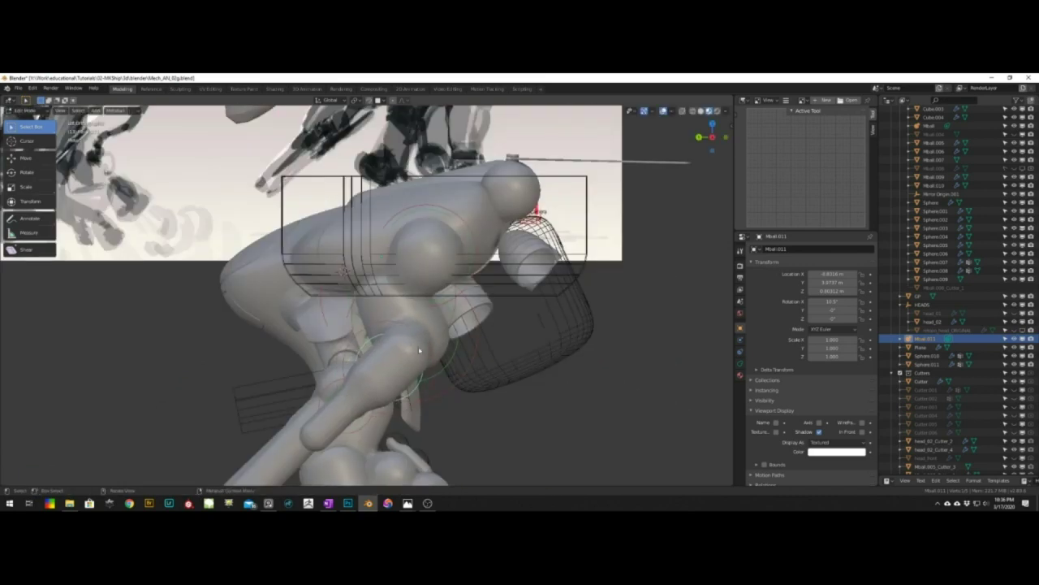
{"action": "key", "text": "ctrl+s"}
{"action": "scroll", "coordinate": [441, 349], "scroll_direction": "down", "scroll_amount": 4}
{"action": "middle_click_drag", "start_coordinate": [441, 348], "coordinate": [151, 344]}
{"action": "scroll", "coordinate": [424, 360], "scroll_direction": "down", "scroll_amount": 2}
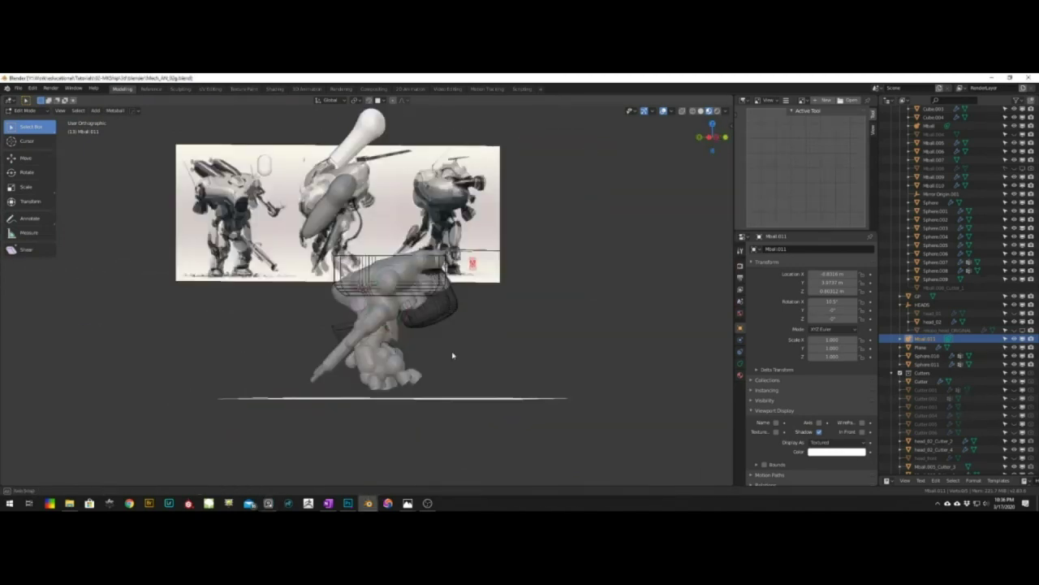
{"action": "middle_click_drag", "start_coordinate": [452, 355], "coordinate": [426, 355]}
{"action": "scroll", "coordinate": [325, 289], "scroll_direction": "up", "scroll_amount": 5}
{"action": "middle_click_drag", "start_coordinate": [298, 284], "coordinate": [422, 347], "text": "shift"}
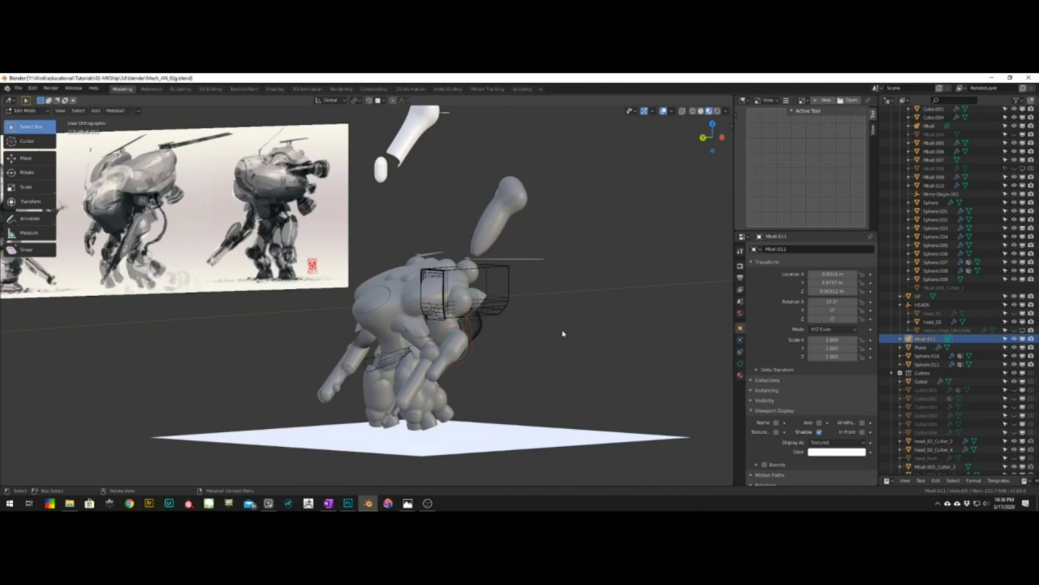
Return to object mode and examine the mech's arm with the viewport overlays toggled
{"action": "middle_click_drag", "start_coordinate": [563, 333], "coordinate": [413, 303]}
{"action": "scroll", "coordinate": [441, 297], "scroll_direction": "up", "scroll_amount": 2}
{"action": "scroll", "coordinate": [438, 301], "scroll_direction": "down", "scroll_amount": 1}
{"action": "key", "text": "Tab"}
{"action": "key", "text": "alt+shift+z"}
{"action": "left_click", "coordinate": [420, 322]}
{"action": "key", "text": "ctrl+z"}
{"action": "left_click", "coordinate": [469, 262]}
{"action": "middle_click_drag", "start_coordinate": [468, 262], "coordinate": [430, 309]}
{"action": "scroll", "coordinate": [430, 309], "scroll_direction": "down", "scroll_amount": 2}
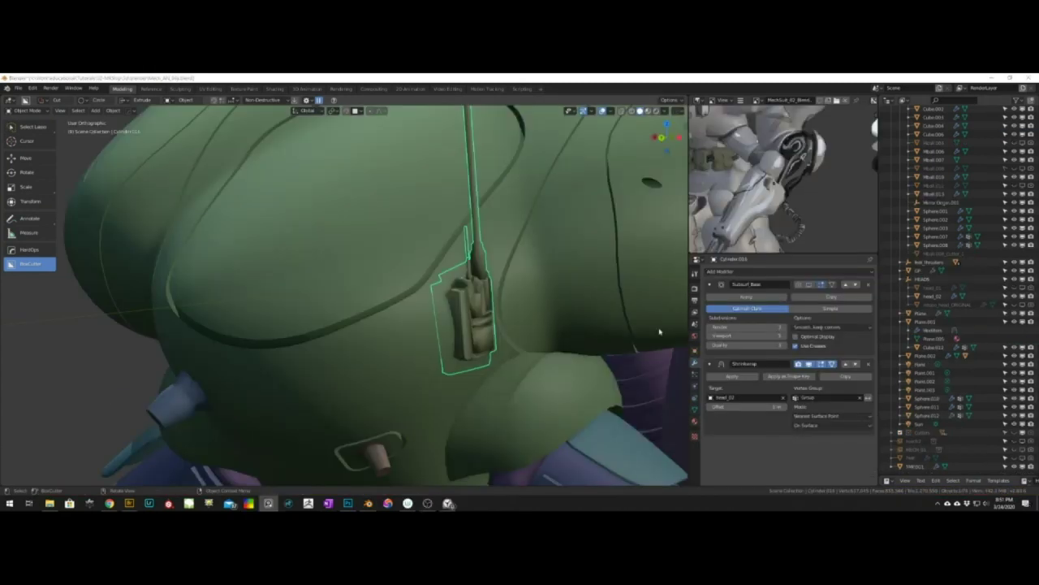
Enable Auto Smooth on the antenna radio mesh attached to the mech's torso
{"action": "left_click", "coordinate": [695, 351]}
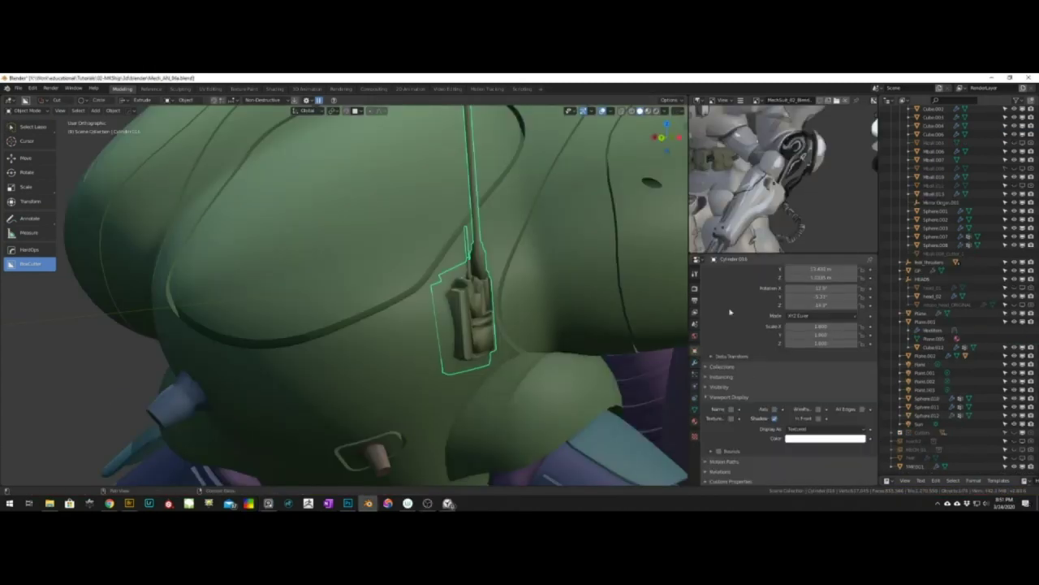
{"action": "left_click", "coordinate": [695, 410]}
{"action": "scroll", "coordinate": [814, 391], "scroll_direction": "down", "scroll_amount": 5}
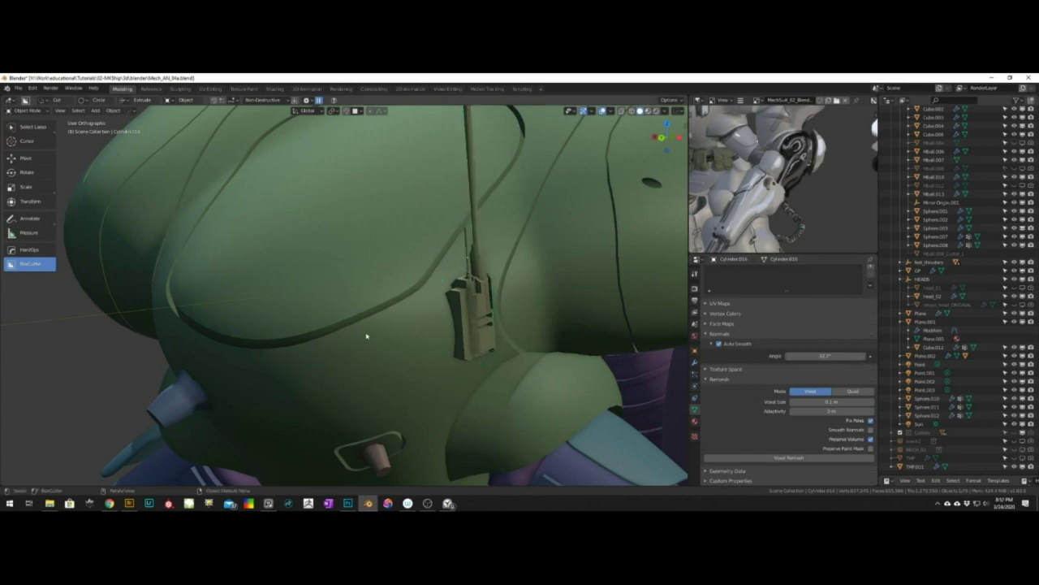
Change the viewport shading to view the whole mech and save the file
{"action": "scroll", "coordinate": [364, 313], "scroll_direction": "down", "scroll_amount": 2}
{"action": "mouse_move", "coordinate": [365, 336]}
{"action": "middle_mouse_down"}
{"action": "mouse_move", "coordinate": [360, 295]}
{"action": "mouse_move", "coordinate": [442, 288]}
{"action": "middle_mouse_up"}
{"action": "key", "text": "z"}
{"action": "scroll", "coordinate": [360, 295], "scroll_direction": "down", "scroll_amount": 4}
{"action": "key", "text": "ctrl+s"}
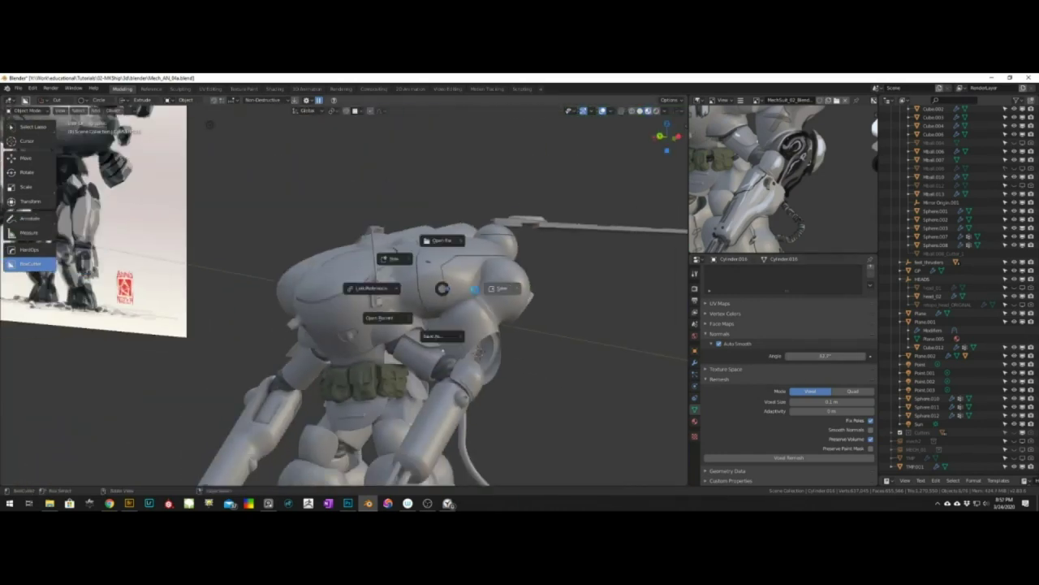
Add a Plain Axes empty beside the mech's elbow and rename it arm_gear
{"action": "scroll", "coordinate": [427, 295], "scroll_direction": "up", "scroll_amount": 3}
{"action": "mouse_move", "coordinate": [386, 316]}
{"action": "middle_mouse_down"}
{"action": "mouse_move", "coordinate": [428, 295]}
{"action": "mouse_move", "coordinate": [374, 320]}
{"action": "middle_mouse_up"}
{"action": "middle_click_drag", "start_coordinate": [536, 268], "coordinate": [430, 249], "text": "shift"}
{"action": "key", "text": "shift+a"}
{"action": "mouse_move", "coordinate": [313, 263]}
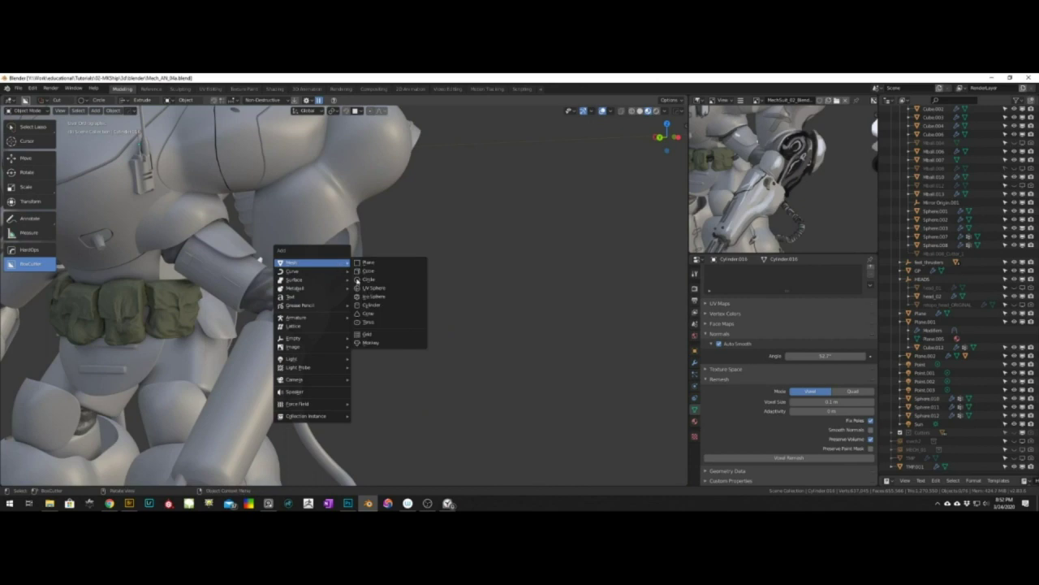
{"action": "left_click", "coordinate": [359, 337]}
{"action": "key", "text": "KP_3"}
{"action": "key", "text": "ctrl+KP_3"}
{"action": "key", "text": "F2"}
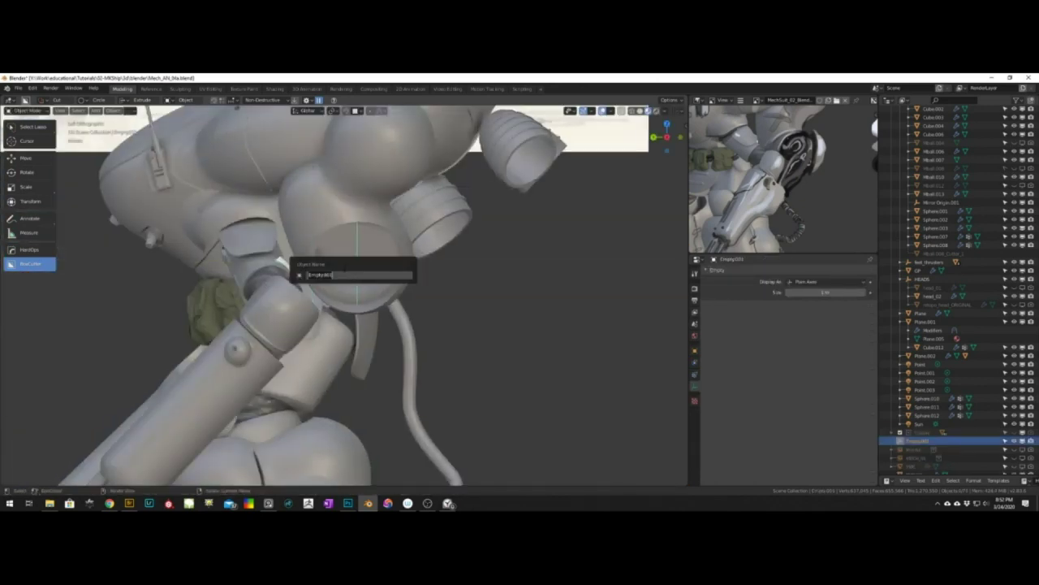
Move the arm_gear empty along X to the outer side of the arm
{"action": "scroll", "coordinate": [343, 271], "scroll_direction": "down", "scroll_amount": 5}
{"action": "middle_click_drag", "start_coordinate": [344, 271], "coordinate": [367, 272]}
{"action": "key", "text": "ctrl+KP_1"}
{"action": "scroll", "coordinate": [357, 271], "scroll_direction": "up", "scroll_amount": 2}
{"action": "key", "text": "g"}
{"action": "key", "text": "x"}
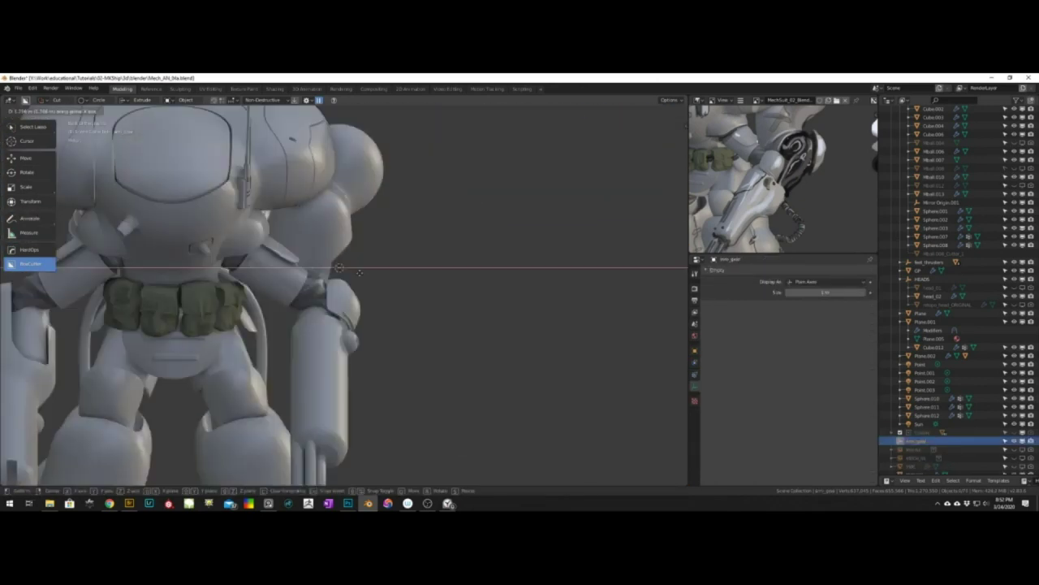
{"action": "left_click", "coordinate": [349, 271]}
Duplicate the arm_gear empty, lower the copy along Z and edit its name
{"action": "key", "text": "shift+d"}
{"action": "left_click", "coordinate": [350, 271]}
{"action": "key", "text": "ctrl+KP_3"}
{"action": "key", "text": "g"}
{"action": "key", "text": "z"}
{"action": "left_click", "coordinate": [346, 292]}
{"action": "key", "text": "F2"}
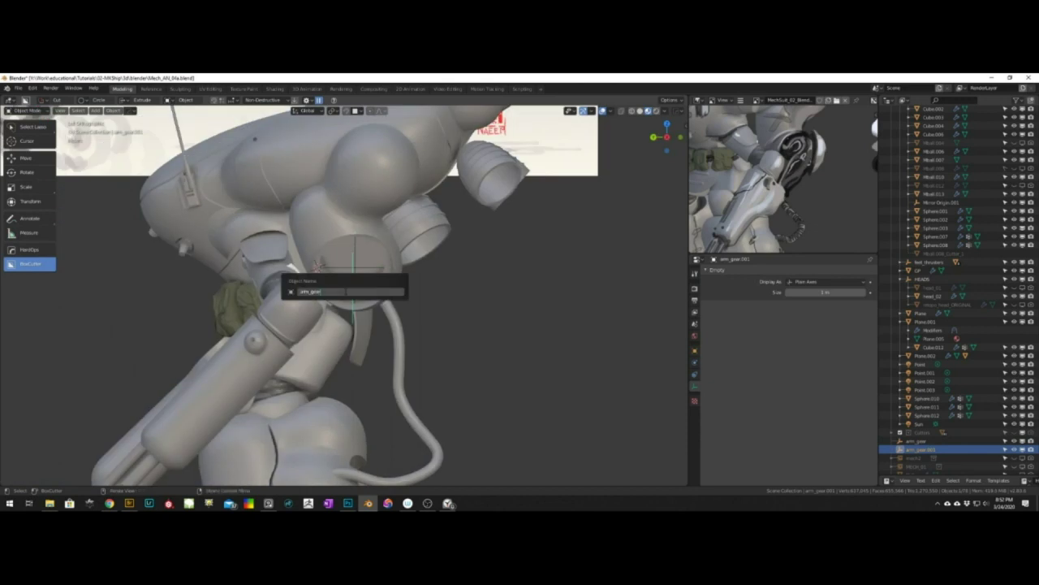
Add a mesh cylinder at the elbow beside the round arm joint
{"action": "scroll", "coordinate": [367, 268], "scroll_direction": "down", "scroll_amount": 3}
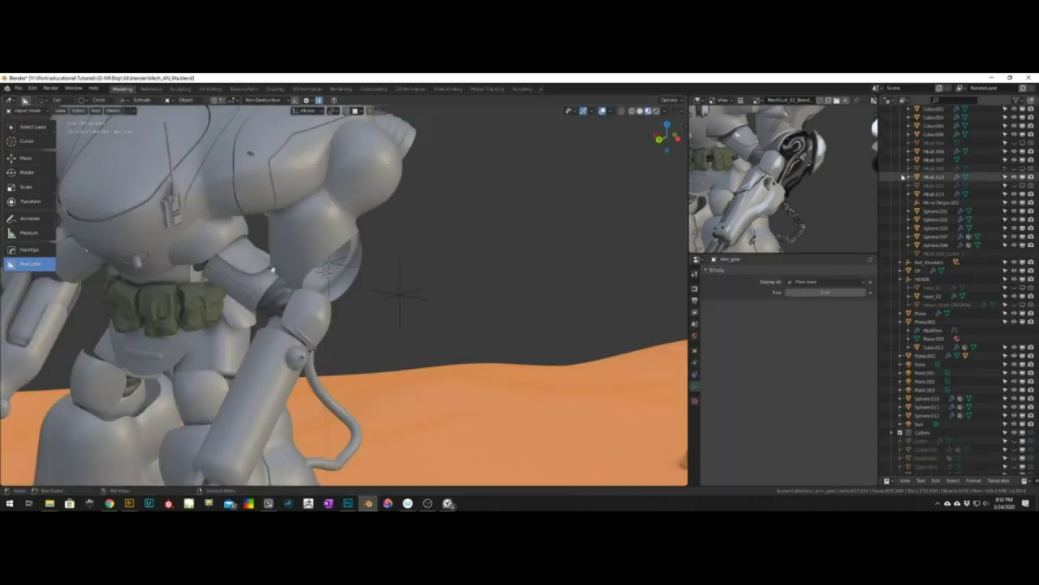
{"action": "middle_click_drag", "start_coordinate": [417, 262], "coordinate": [445, 230]}
{"action": "middle_click_drag", "start_coordinate": [374, 243], "coordinate": [367, 226]}
{"action": "key", "text": "shift+a"}
{"action": "mouse_move", "coordinate": [393, 153]}
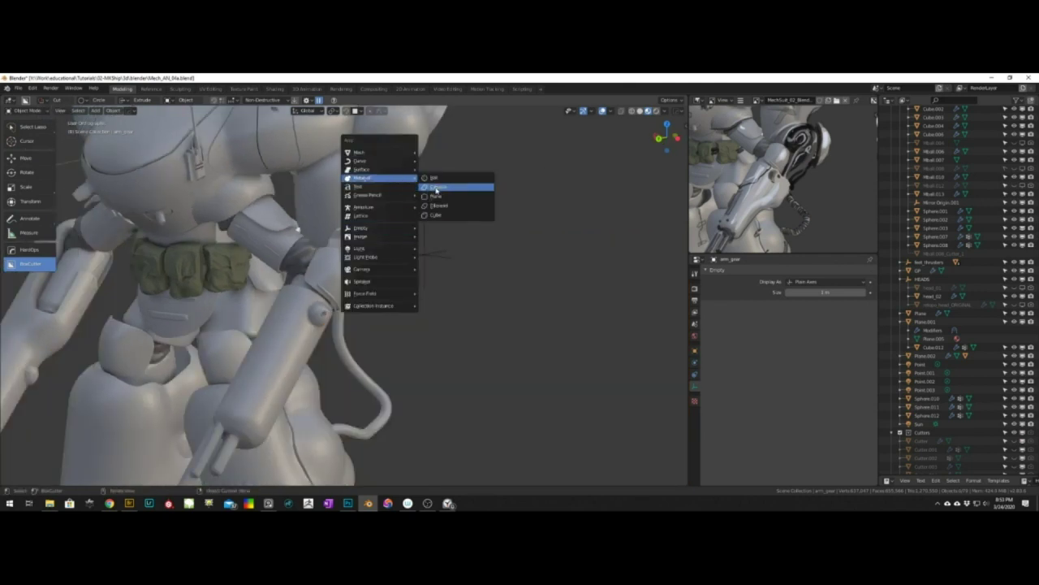
{"action": "left_click", "coordinate": [439, 196]}
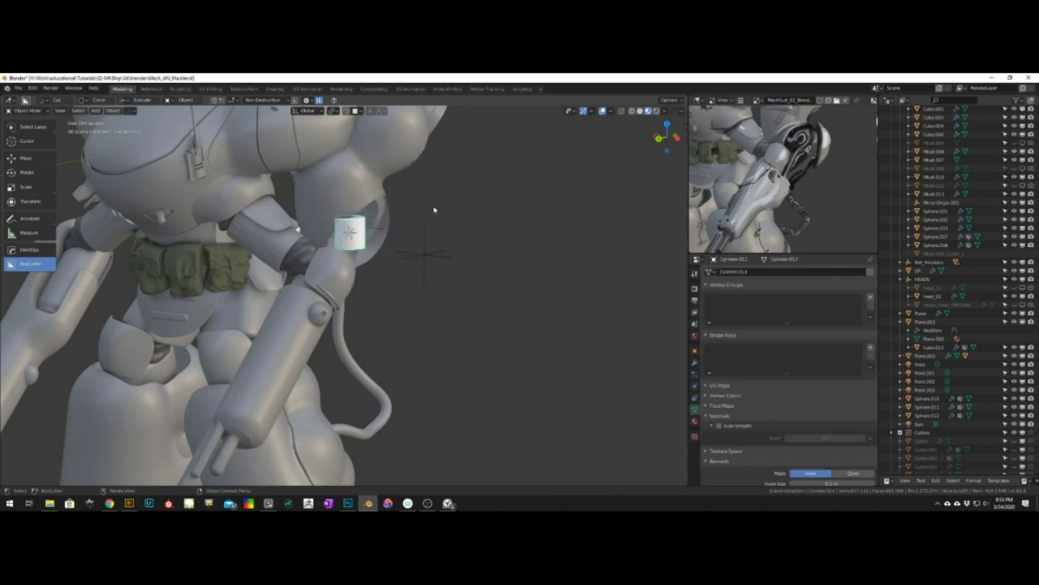
Rotate the new cylinder in the back view so it lies sideways, pointing outward from the arm joint
{"action": "key", "text": "w"}
{"action": "mouse_move", "coordinate": [404, 226]}
{"action": "middle_mouse_down"}
{"action": "mouse_move", "coordinate": [455, 234]}
{"action": "mouse_move", "coordinate": [455, 216]}
{"action": "mouse_move", "coordinate": [379, 214]}
{"action": "mouse_move", "coordinate": [474, 218]}
{"action": "middle_mouse_up"}
{"action": "key", "text": "F9"}
{"action": "key", "text": "ctrl+KP_1"}
{"action": "key", "text": "r"}
{"action": "left_click", "coordinate": [477, 248]}
{"action": "key", "text": "KP_1"}
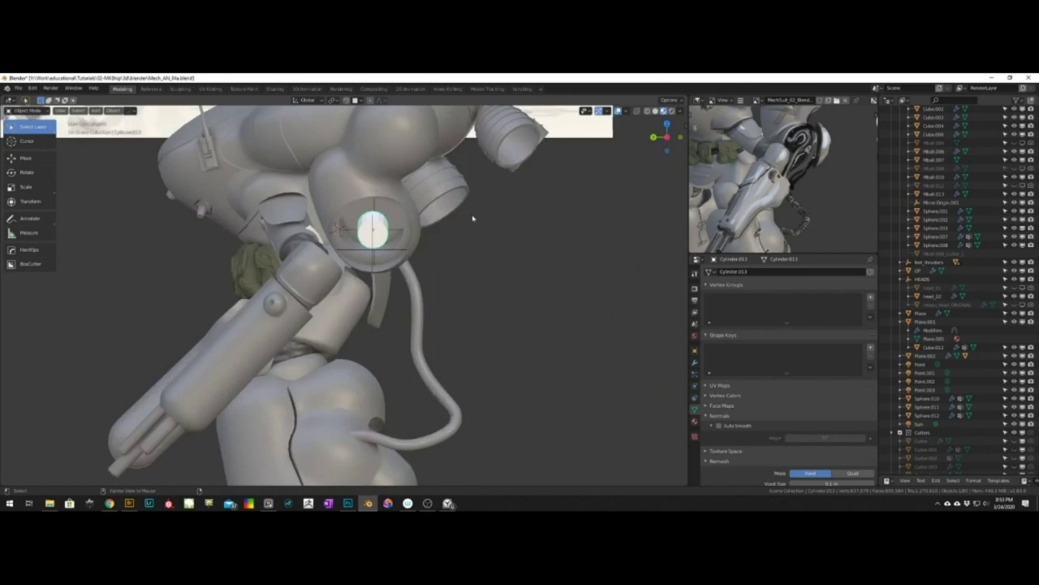
Lengthen the tilted cylinder outward from the arm joint and reposition it in the side view
{"action": "key", "text": "ctrl+KP_1"}
{"action": "key", "text": "s"}
{"action": "left_click", "coordinate": [513, 255]}
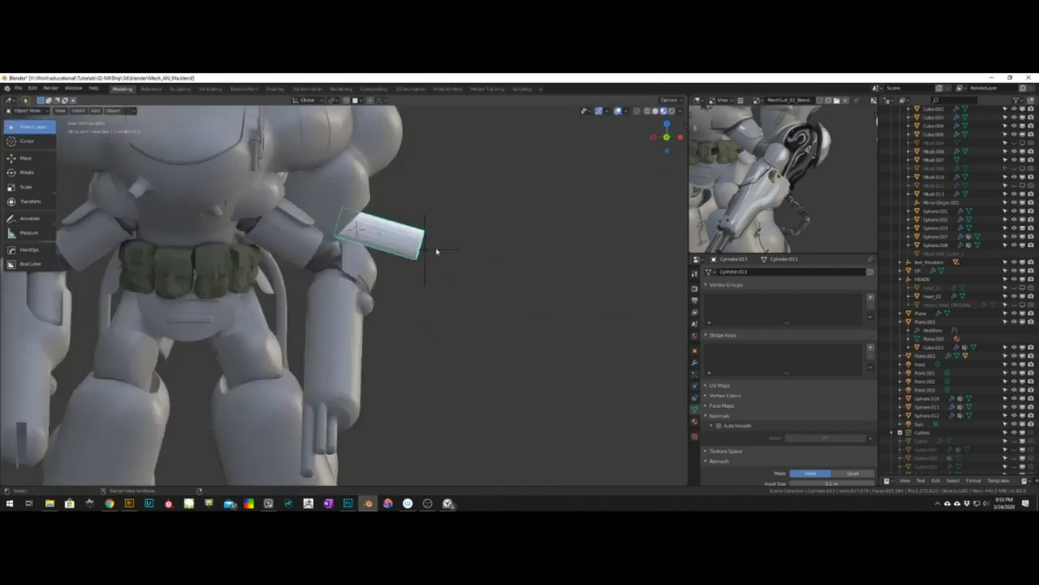
{"action": "middle_click_drag", "start_coordinate": [436, 250], "coordinate": [446, 218]}
{"action": "key", "text": "ctrl+KP_3"}
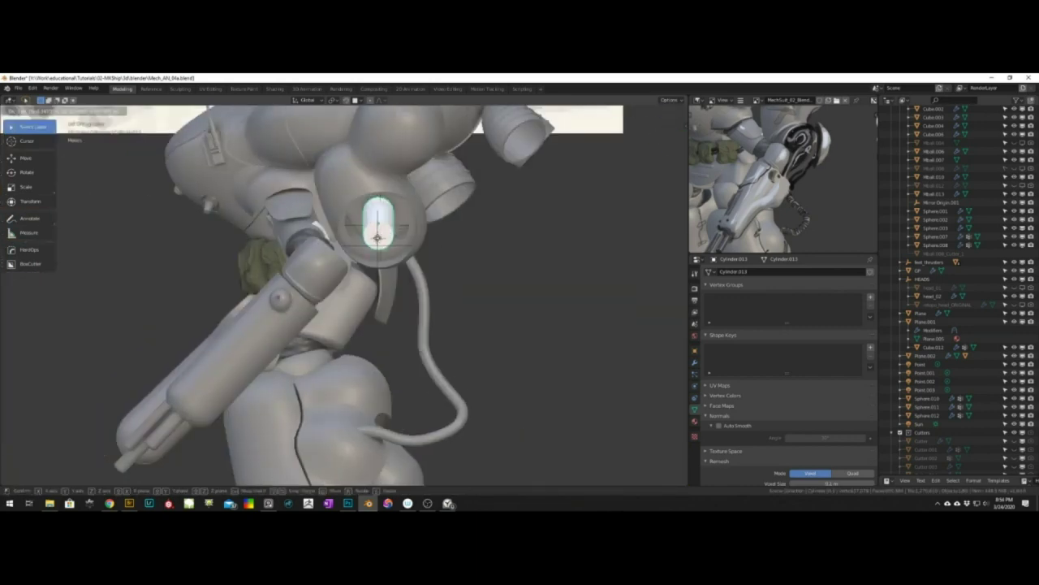
{"action": "left_click", "coordinate": [378, 236]}
Add a second cylinder at the arm joint and start scaling it in the back view
{"action": "key", "text": "shift+a"}
{"action": "mouse_move", "coordinate": [379, 237]}
{"action": "left_click", "coordinate": [424, 262]}
{"action": "key", "text": "ctrl+KP_1"}
{"action": "key", "text": "s"}
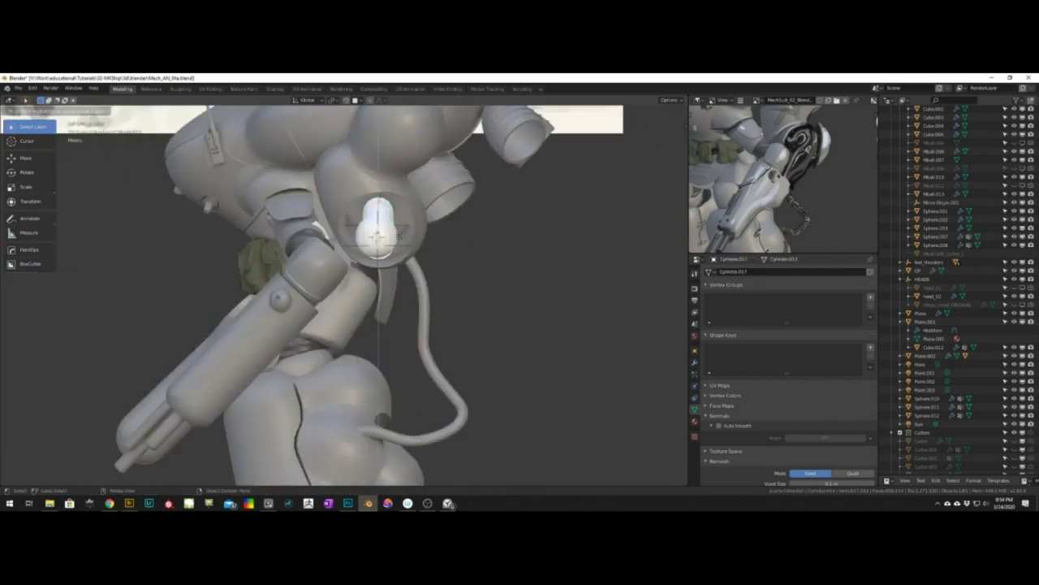